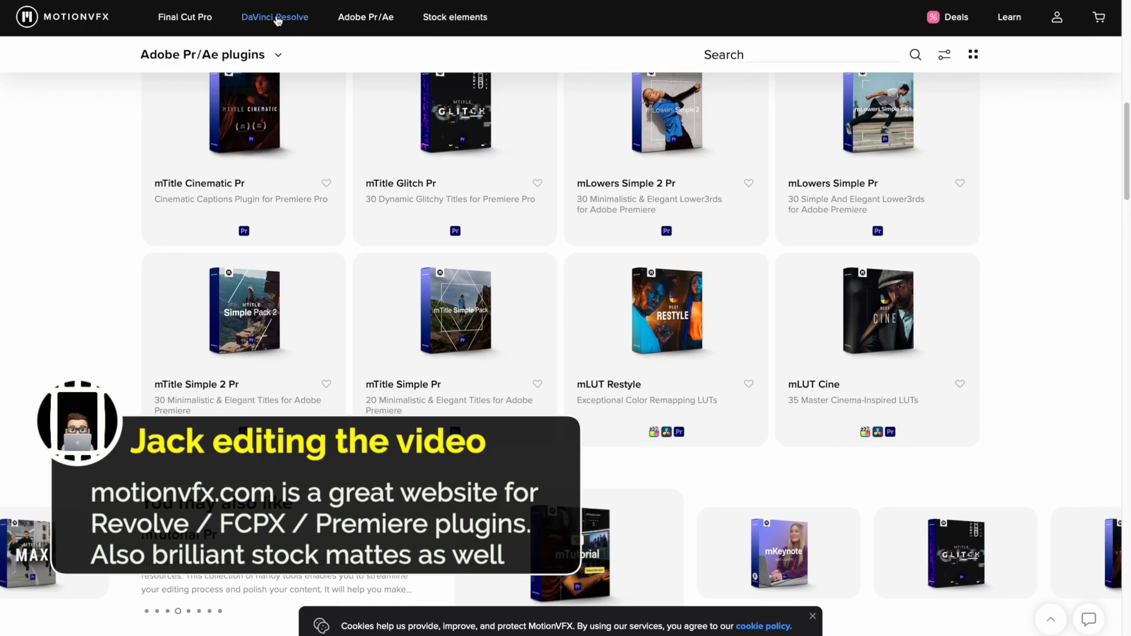
# - Browse the DaVinci Resolve plugins on the MotionVFX site
pyautogui.scroll(-3, 1052, 330)
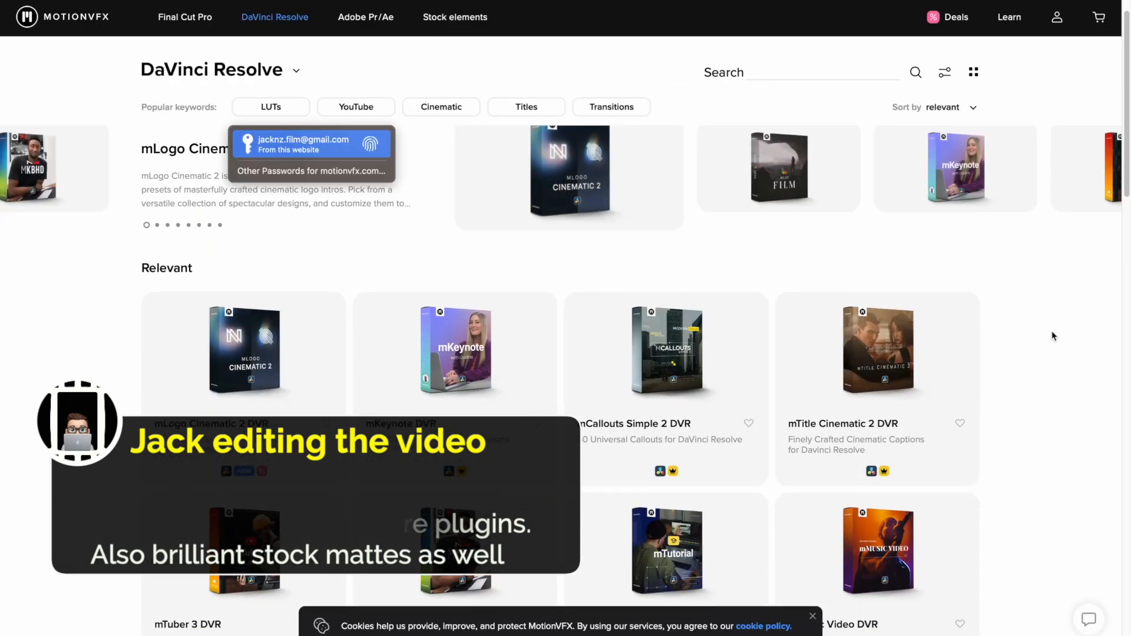
pyautogui.scroll(-4, 1053, 332)
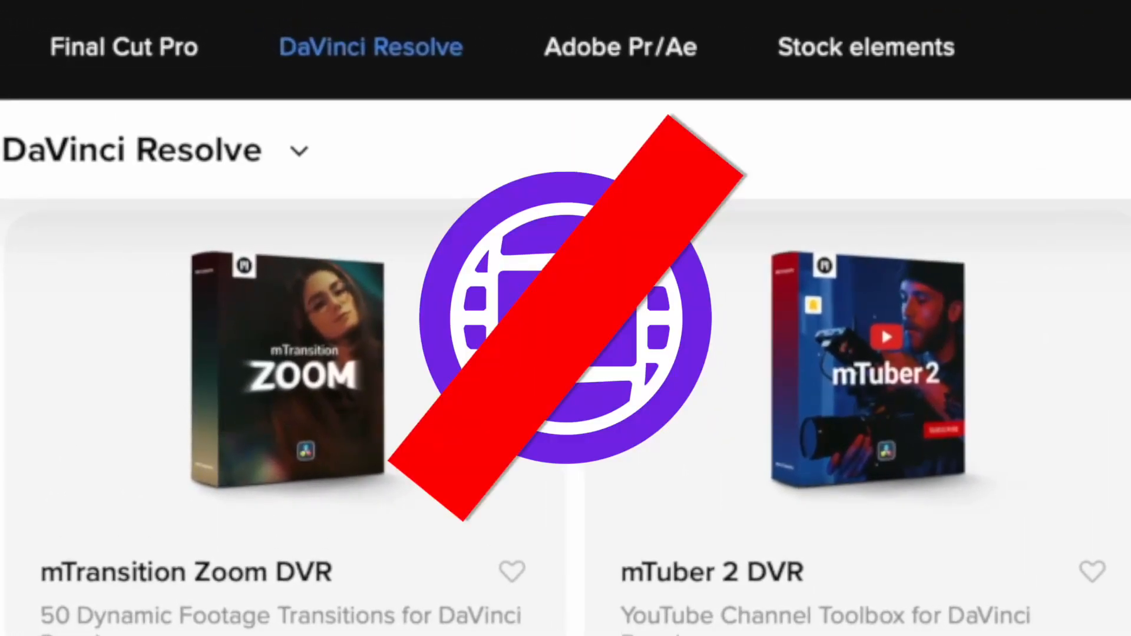
pyautogui.scroll(-1, 556, 416)
# - Open the Final Cut Pro plugins page and look through the products it offers
pyautogui.moveTo(106, 53)
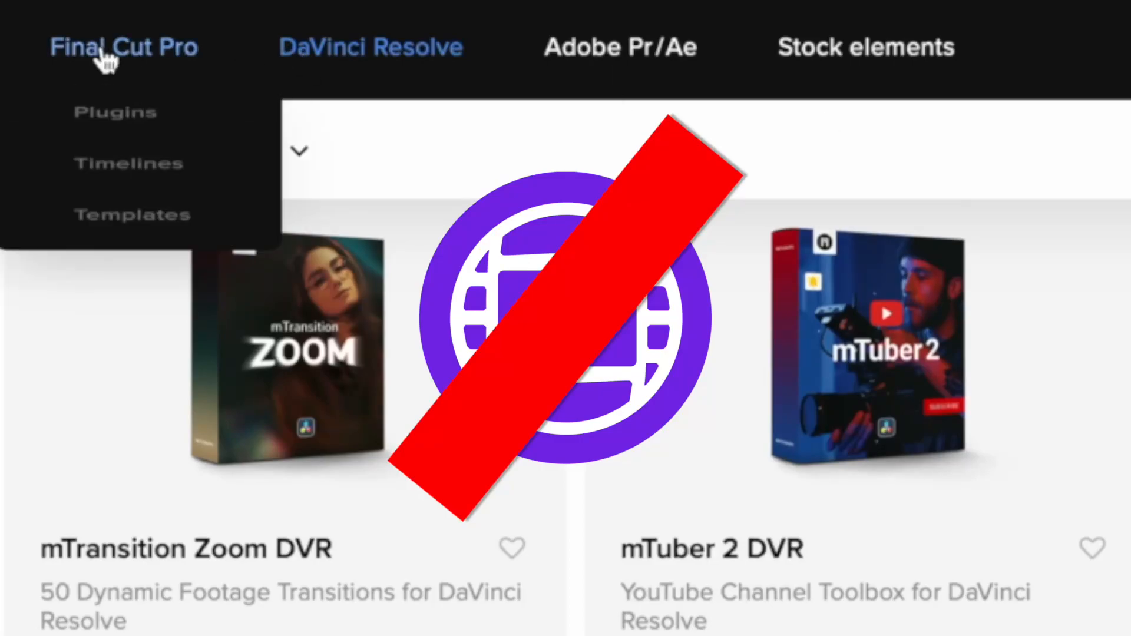
pyautogui.click(108, 139)
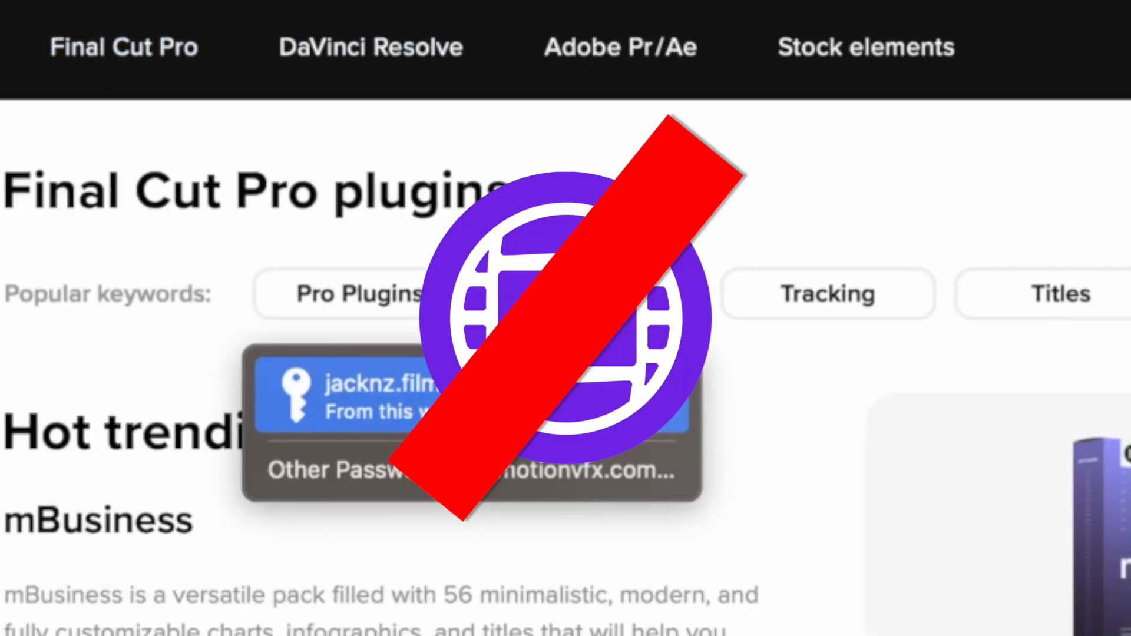
pyautogui.scroll(-15, 565, 413)
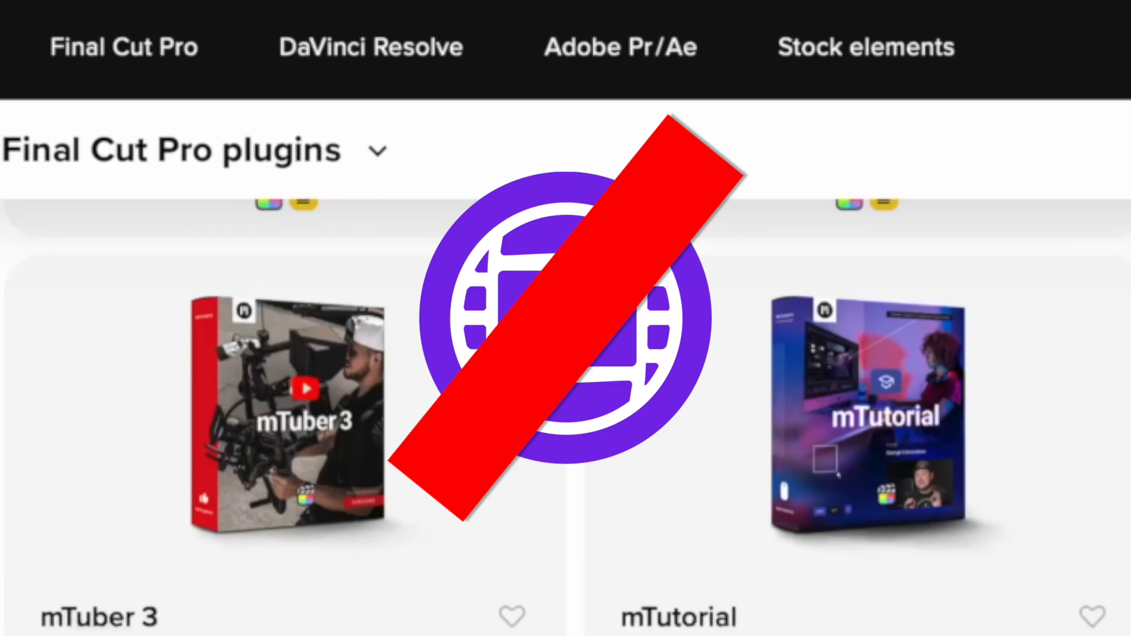
pyautogui.scroll(-8, 565, 412)
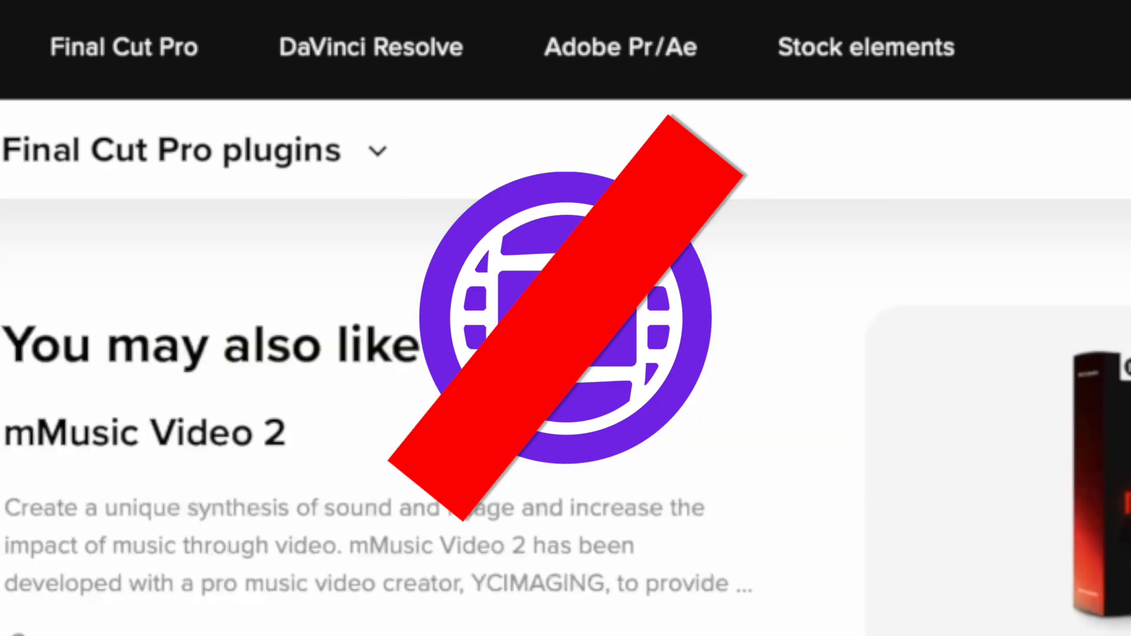
pyautogui.scroll(-1, 566, 460)
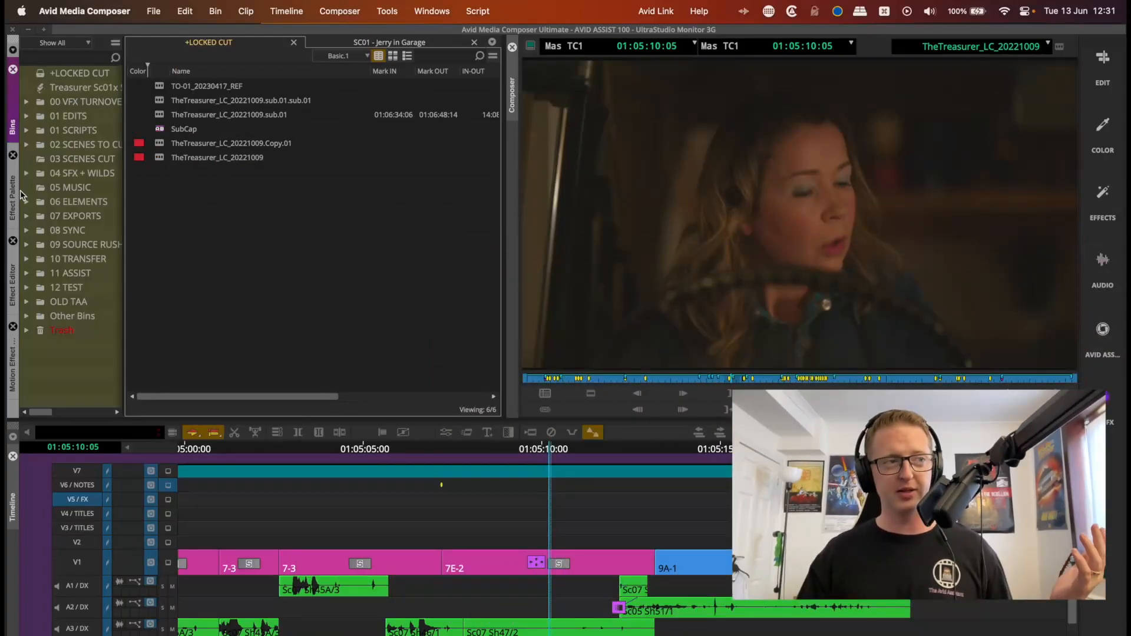
pyautogui.click(12, 197)
pyautogui.moveTo(12, 196); pyautogui.dragTo(146, 196)
pyautogui.moveTo(329, 200); pyautogui.dragTo(339, 130)
pyautogui.moveTo(494, 280); pyautogui.dragTo(883, 635)
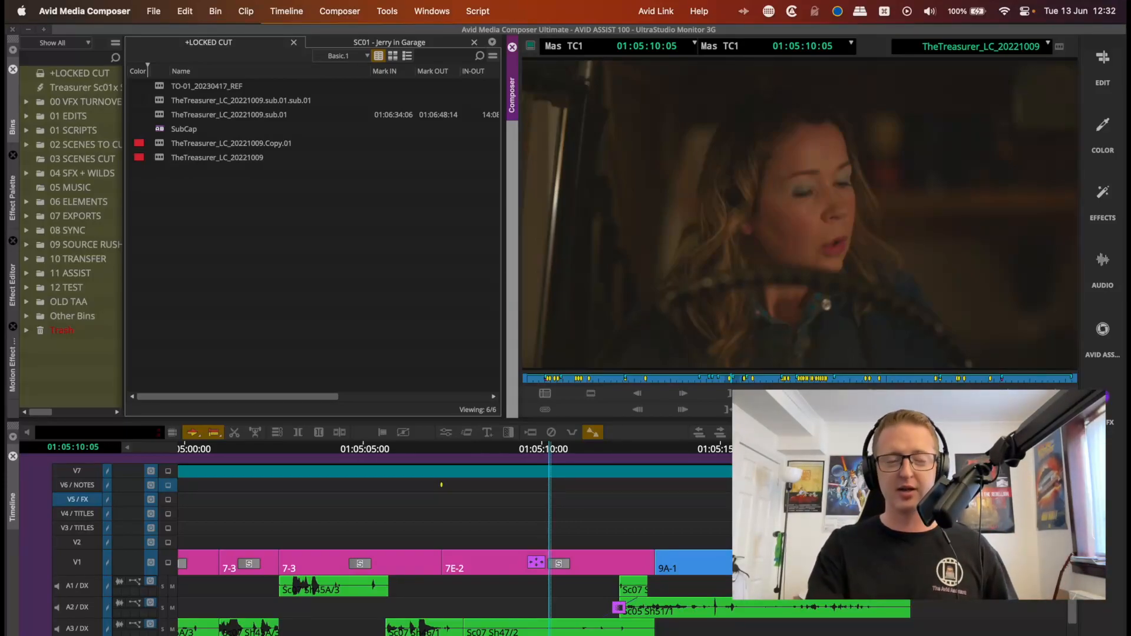
# - In Avid Media Composer, park the playhead on clip 9A-1 in the timeline and select that clip on V1
pyautogui.moveTo(842, 450); pyautogui.dragTo(855, 451)
pyautogui.press('super+[')
pyautogui.press('super+]')
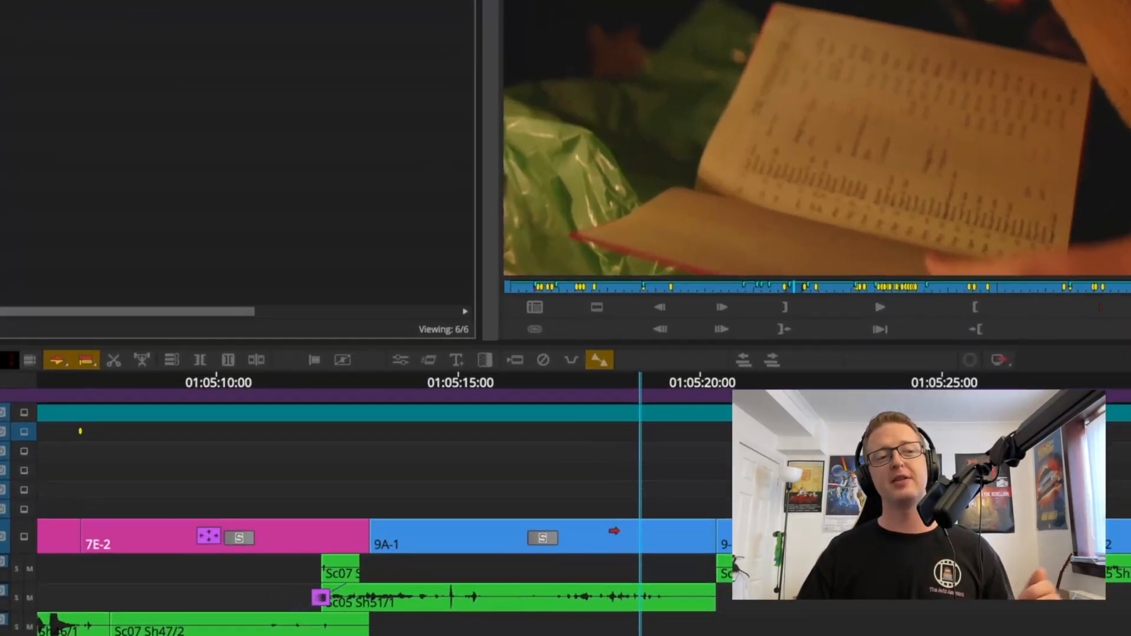
pyautogui.click(606, 557)
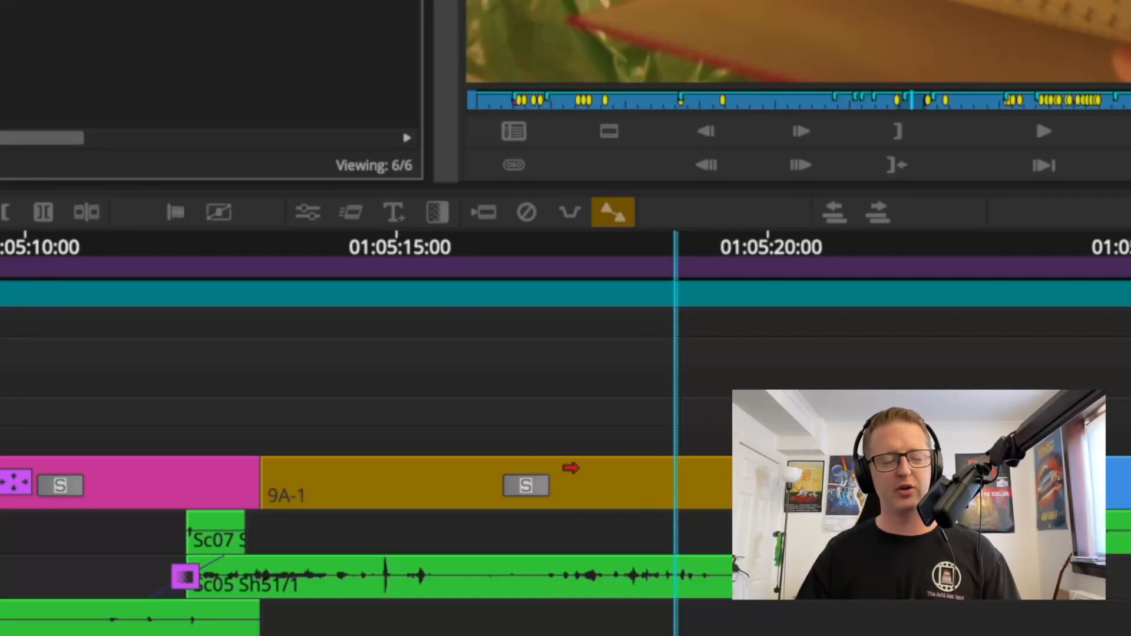
pyautogui.hotkey('shift', 'F10')
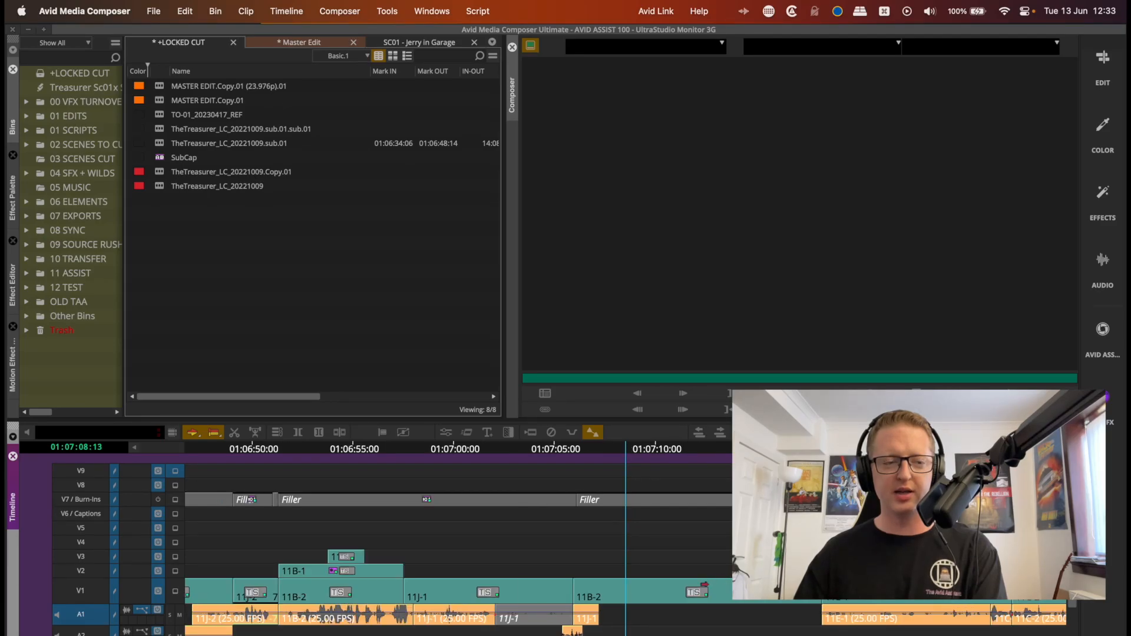
# - Select the second 11B-2 clip on V1 and show its motion effect in the Motion Effect Editor
pyautogui.click(706, 584)
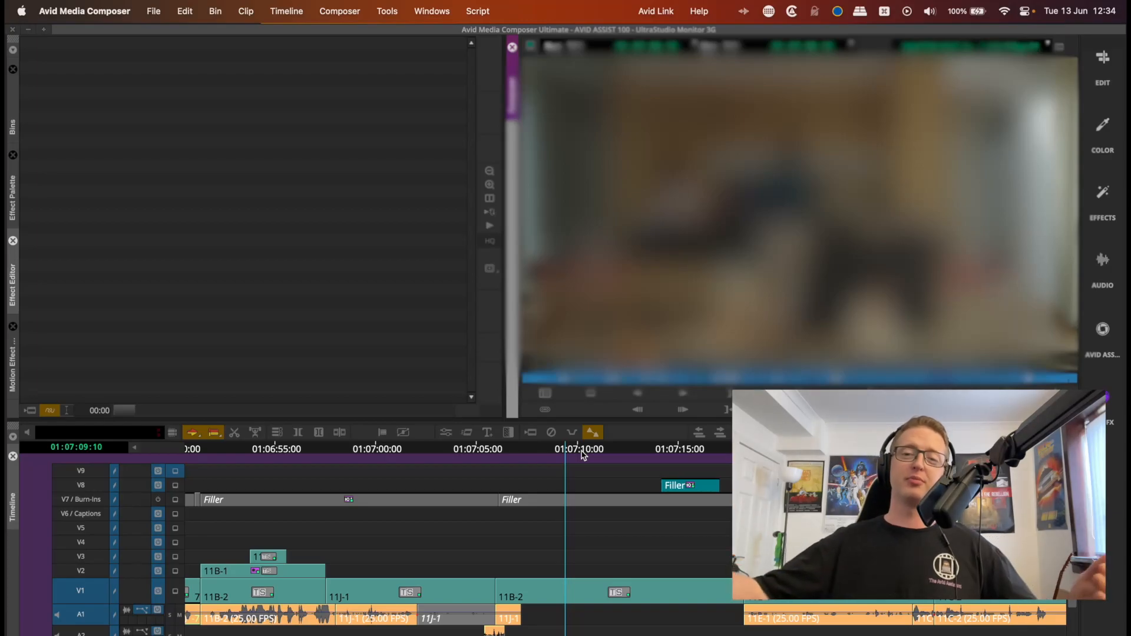
pyautogui.click(595, 587)
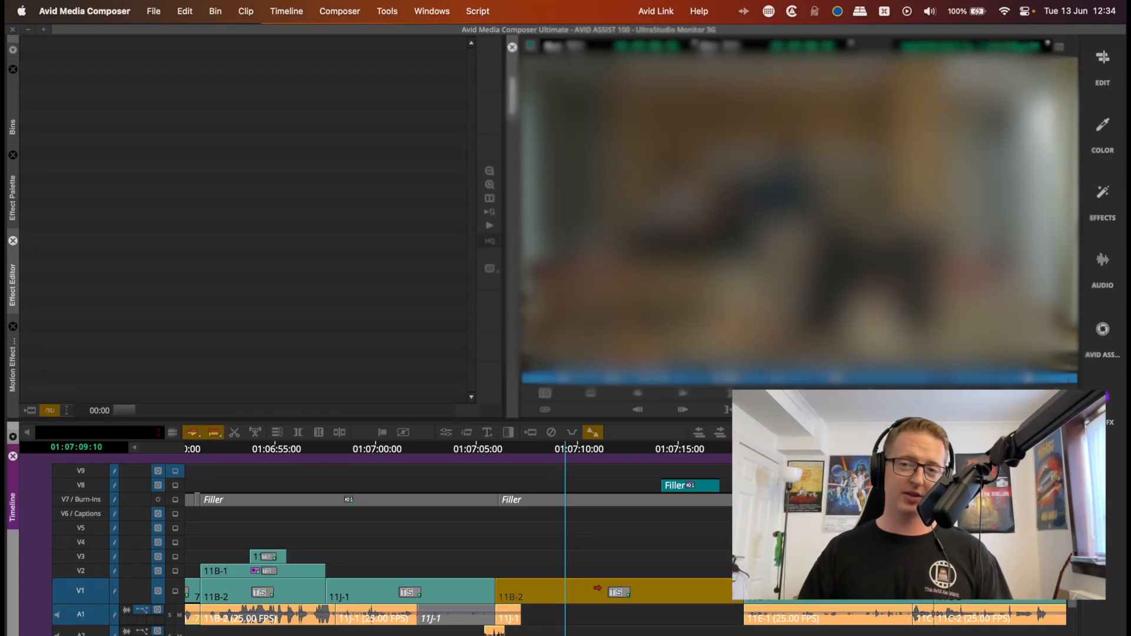
pyautogui.click(13, 360)
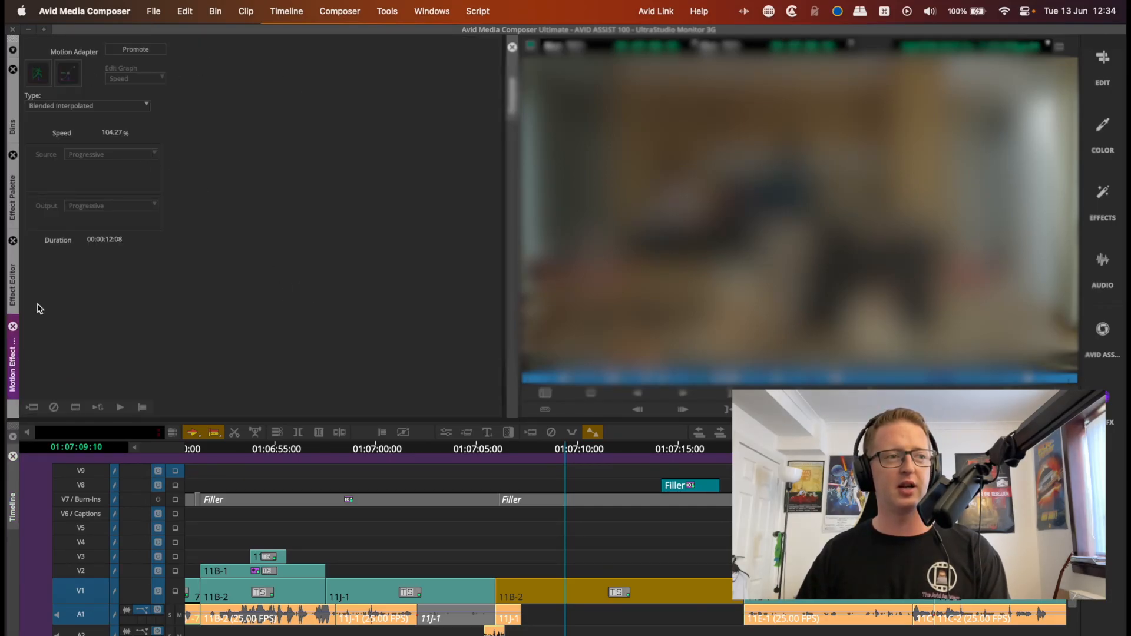
pyautogui.click(382, 10)
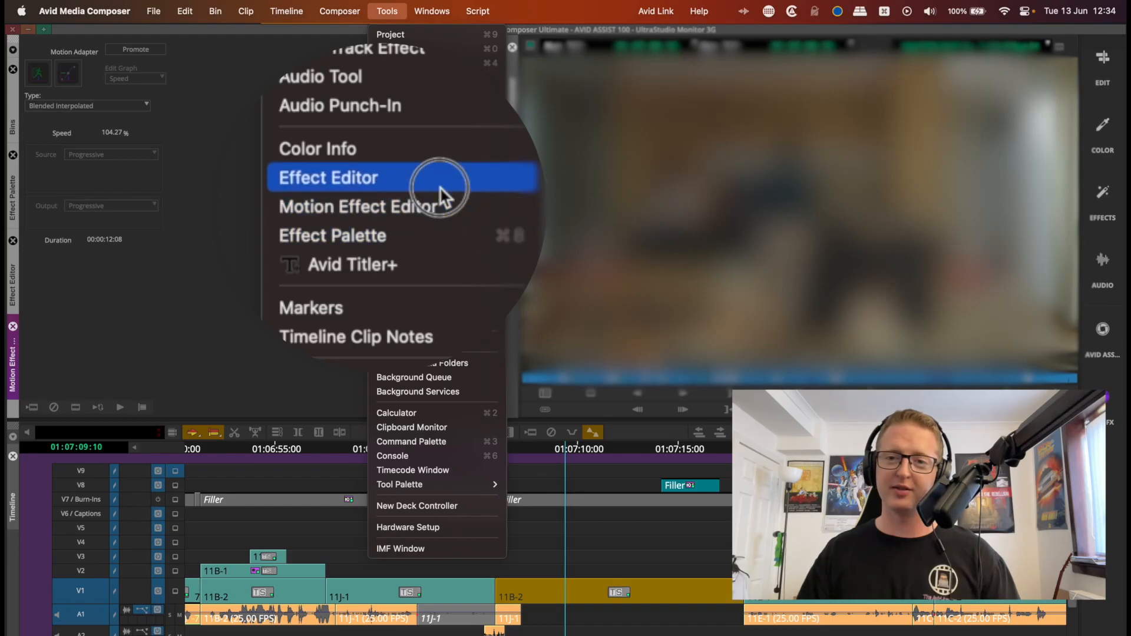
pyautogui.click(82, 310)
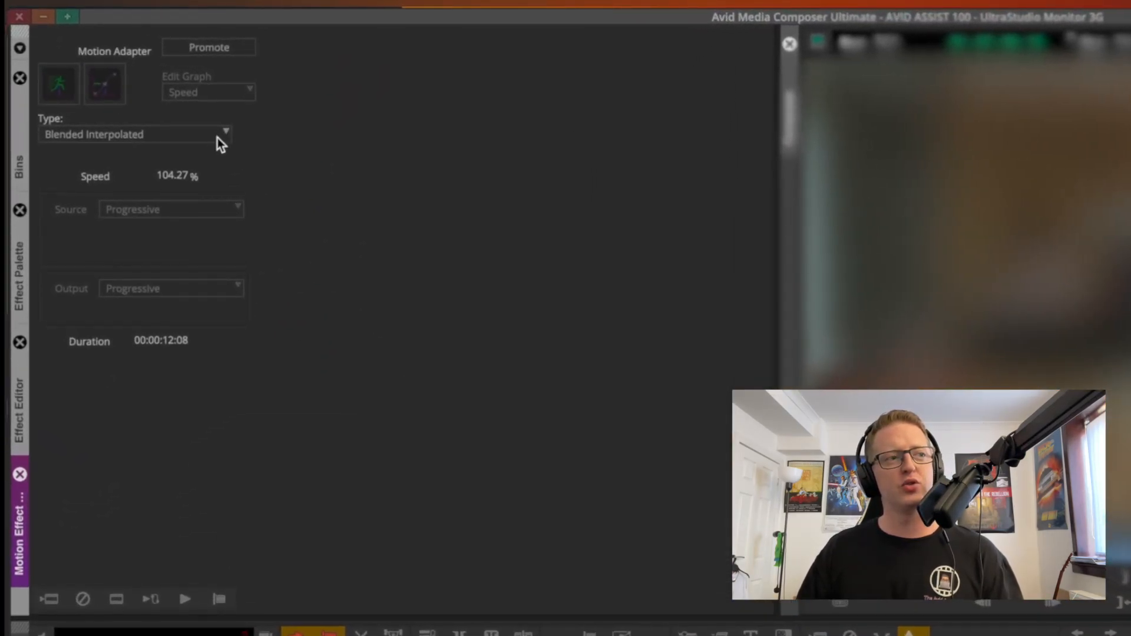
# - Review the motion effect's interpolation types, then promote the motion adapter to a Timewarp and toggle its speed graph
pyautogui.click(210, 147)
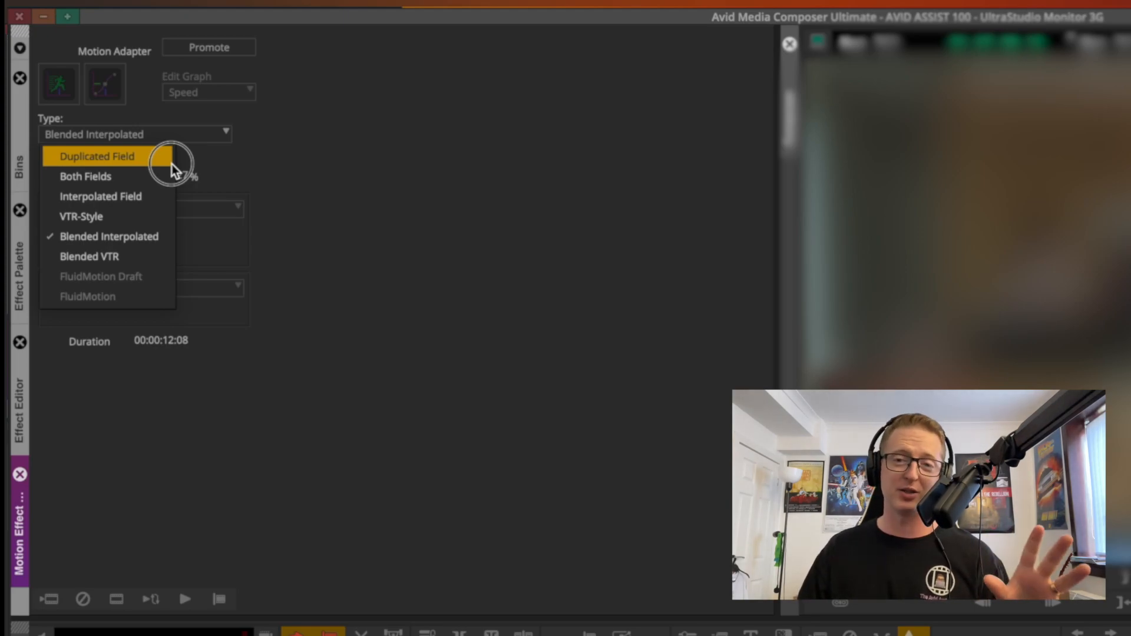
pyautogui.click(405, 164)
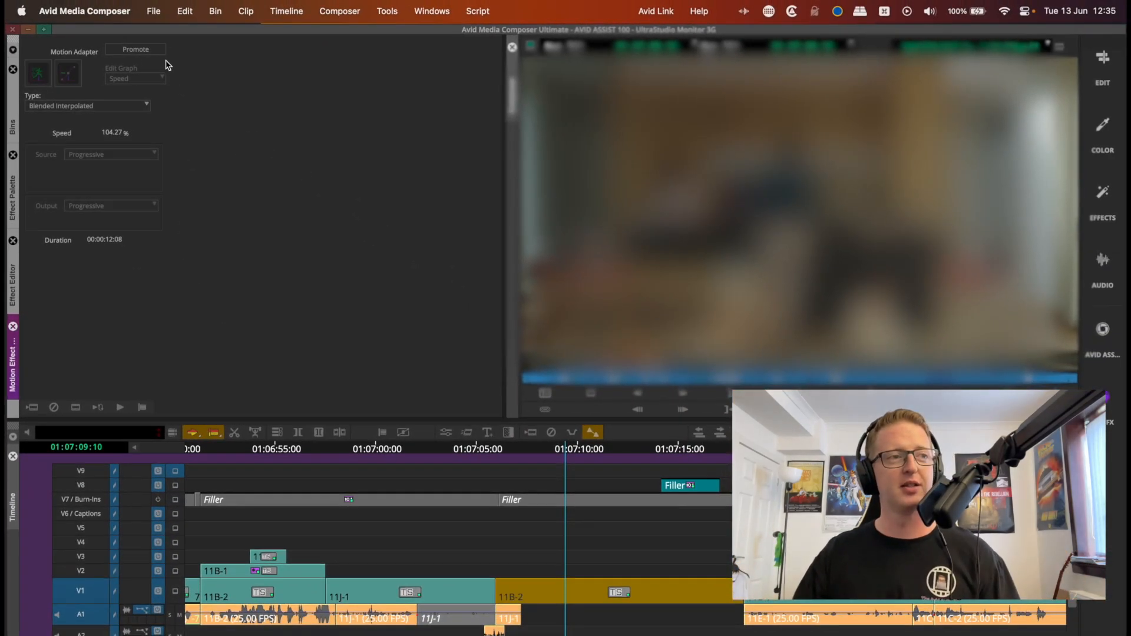
pyautogui.click(136, 48)
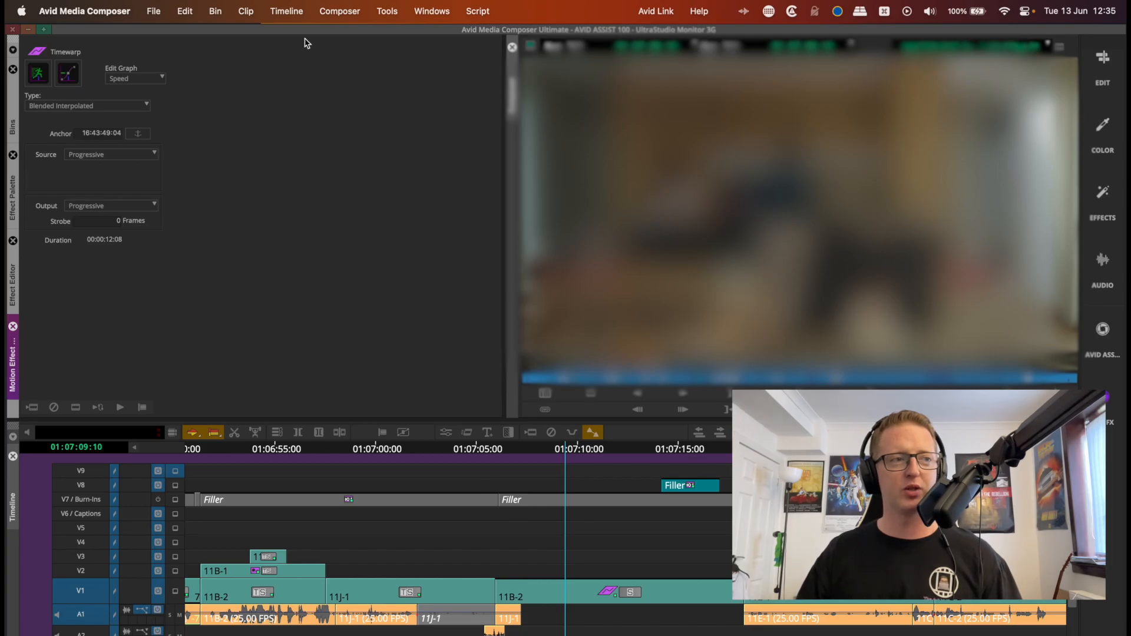
pyautogui.click(38, 73)
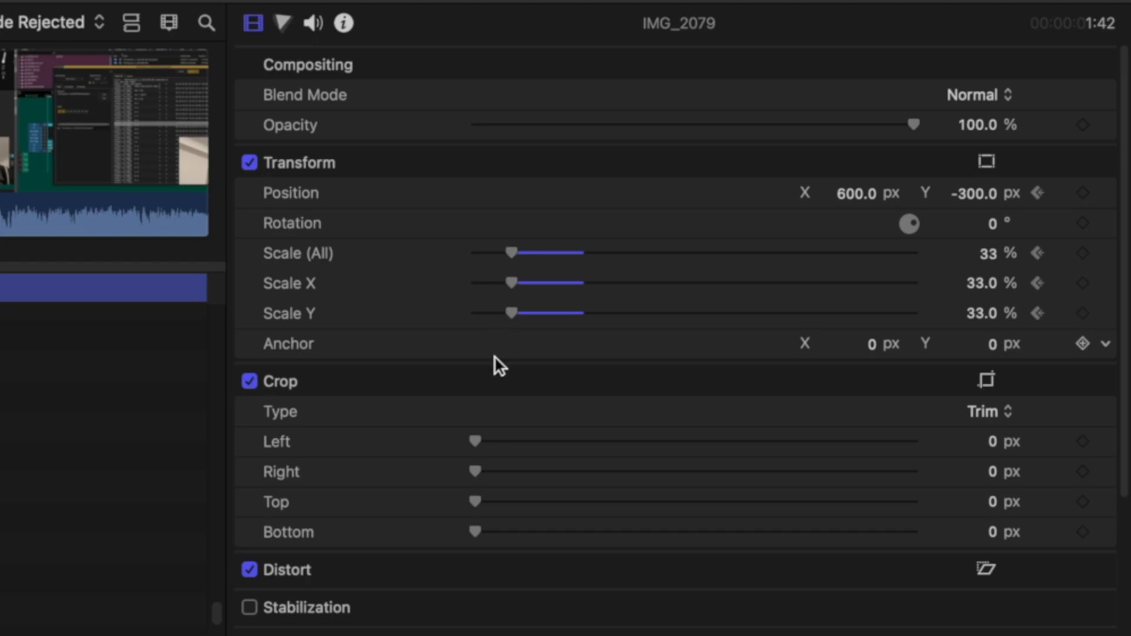
pyautogui.scroll(-2, 505, 501)
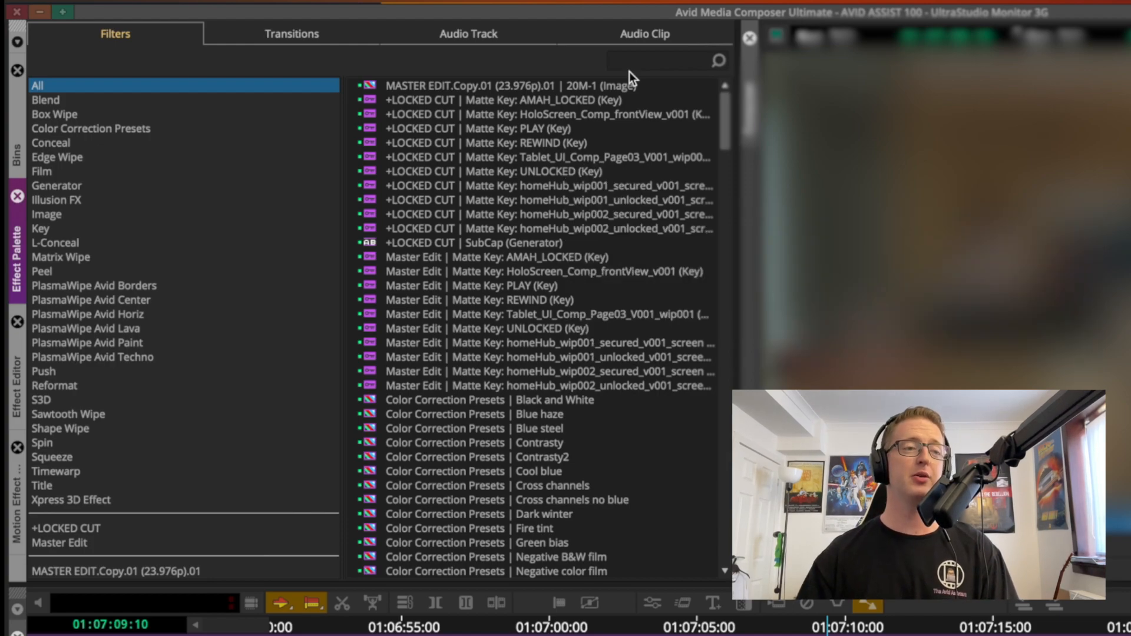
# - Open the Effect Palette and look through its Transitions, Audio Track and Audio Clip effects
pyautogui.click(582, 2)
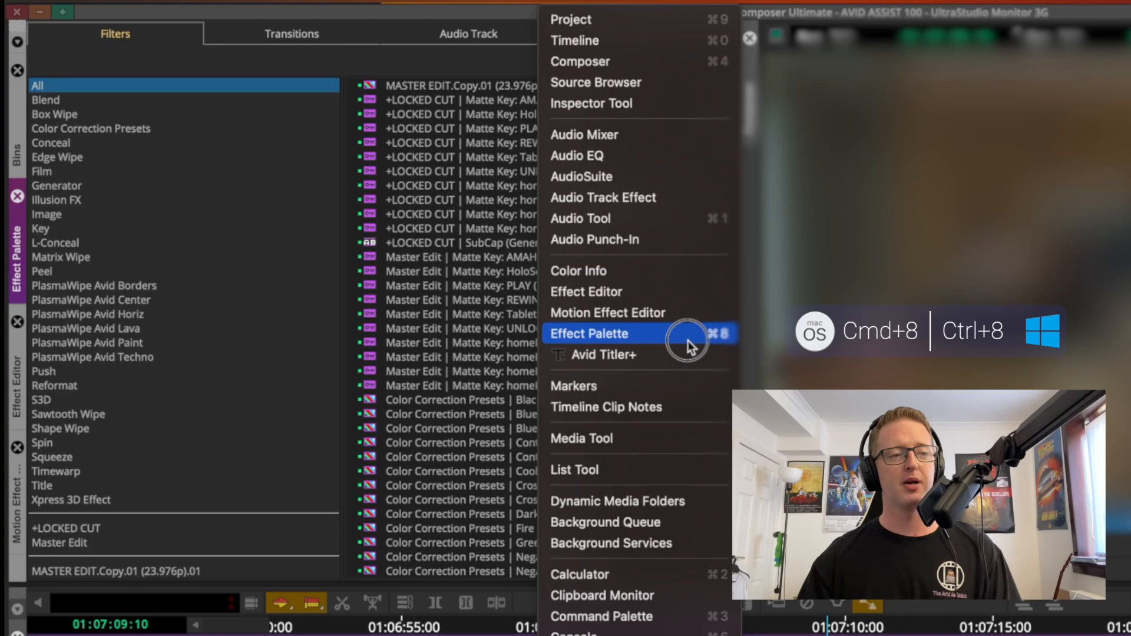
pyautogui.click(710, 344)
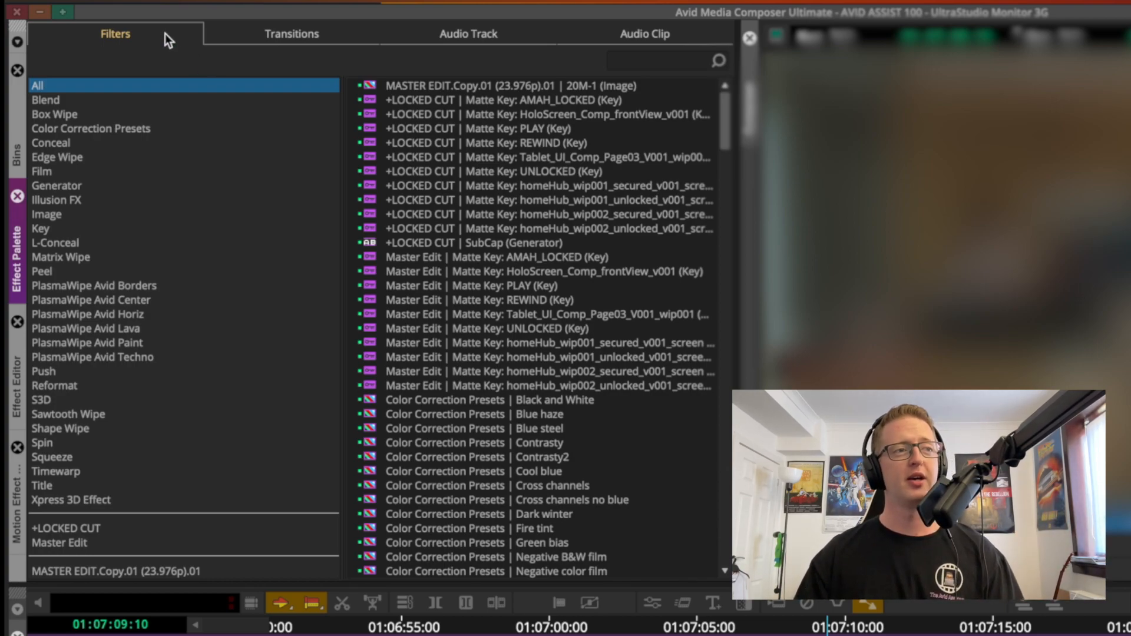
pyautogui.click(290, 33)
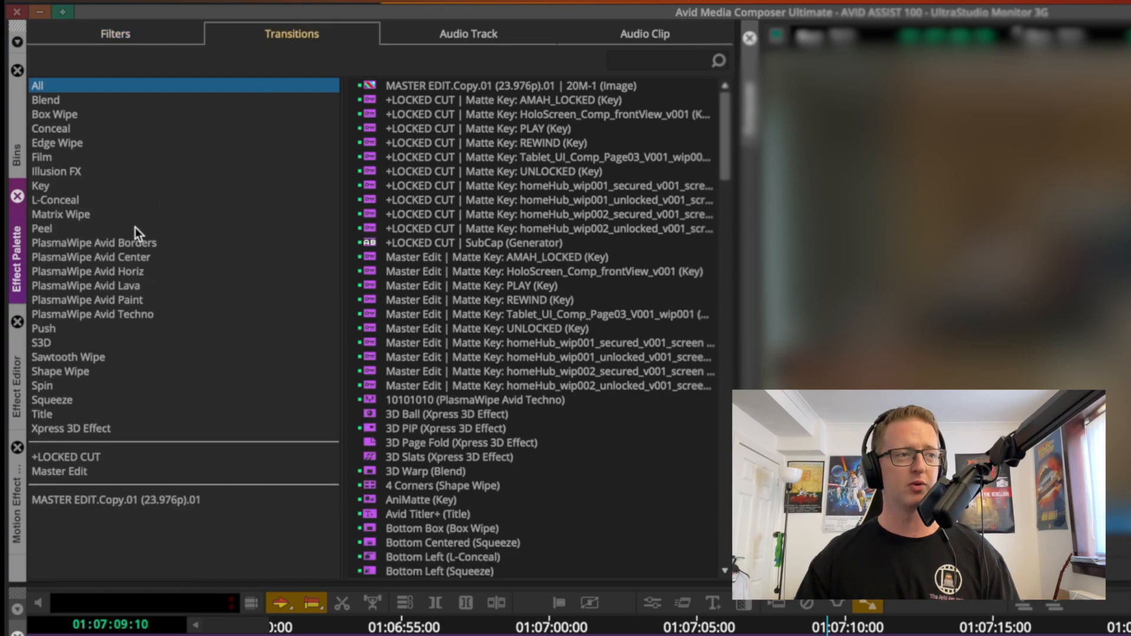
pyautogui.click(481, 34)
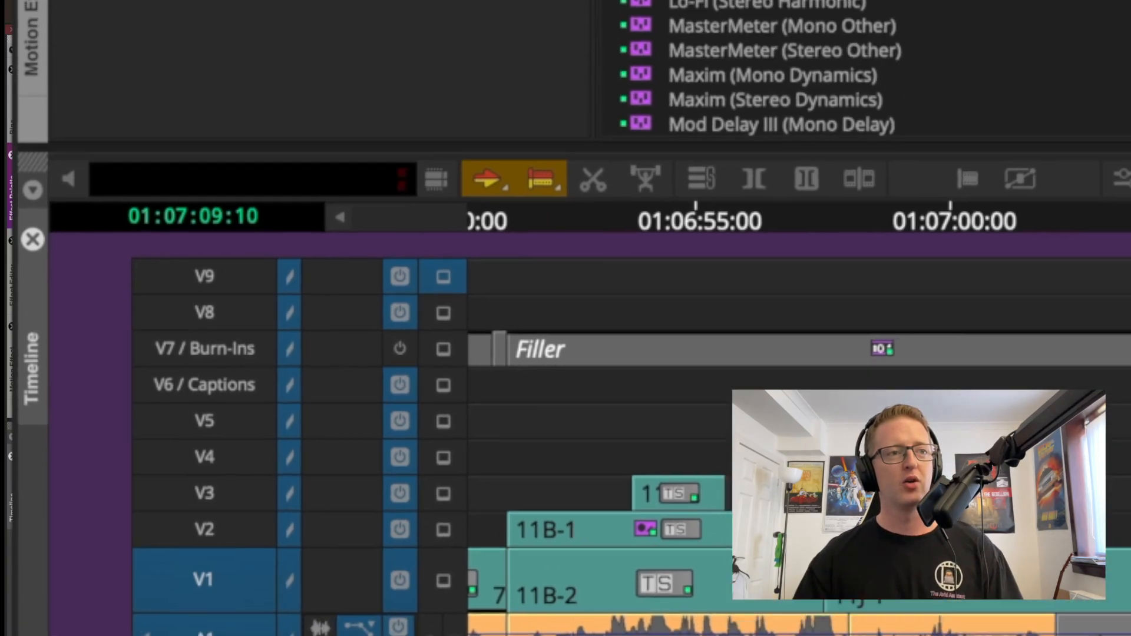
pyautogui.click(673, 27)
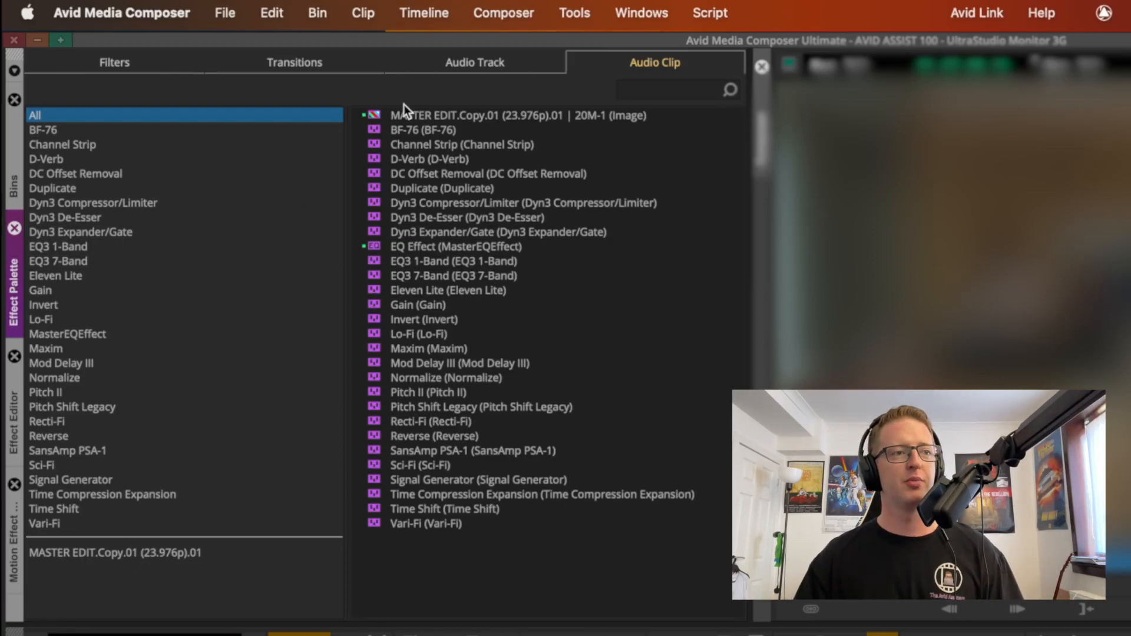
# - Look through the video filter categories, including Reformat and Sawtooth Wipe, and return to the list of all filters
pyautogui.click(130, 62)
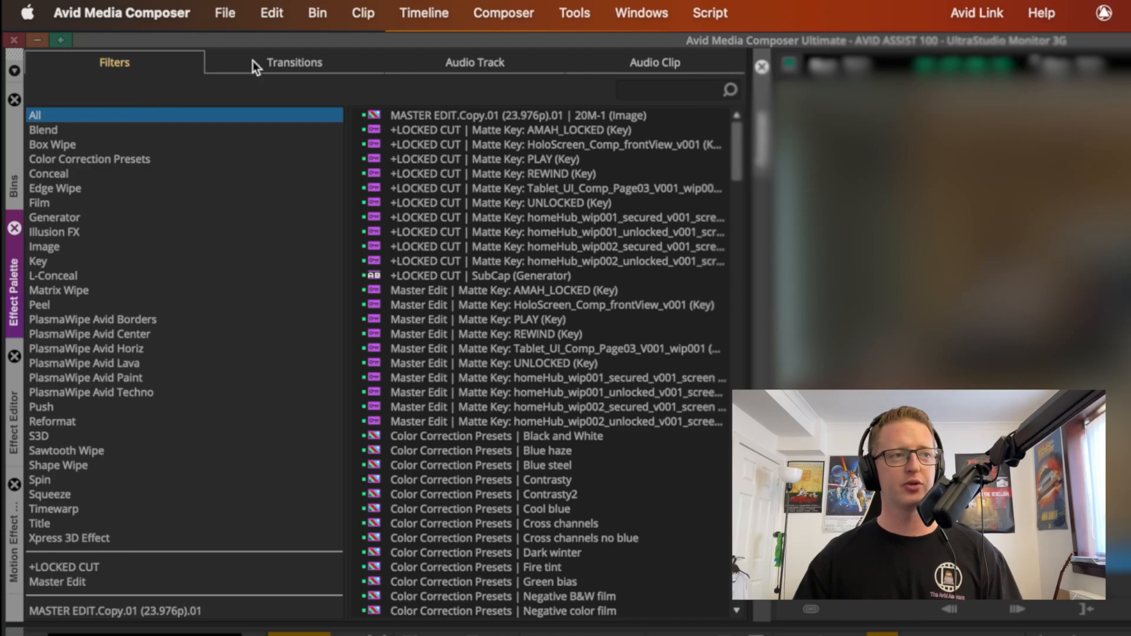
pyautogui.click(119, 177)
pyautogui.click(115, 233)
pyautogui.click(125, 277)
pyautogui.click(150, 350)
pyautogui.click(150, 422)
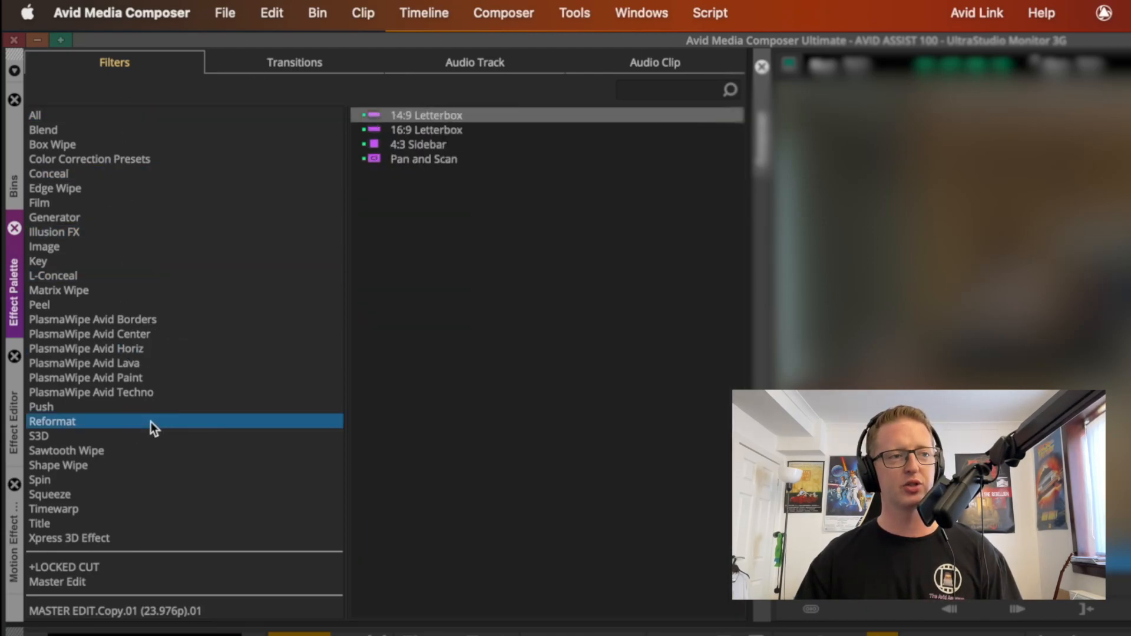
pyautogui.click(88, 453)
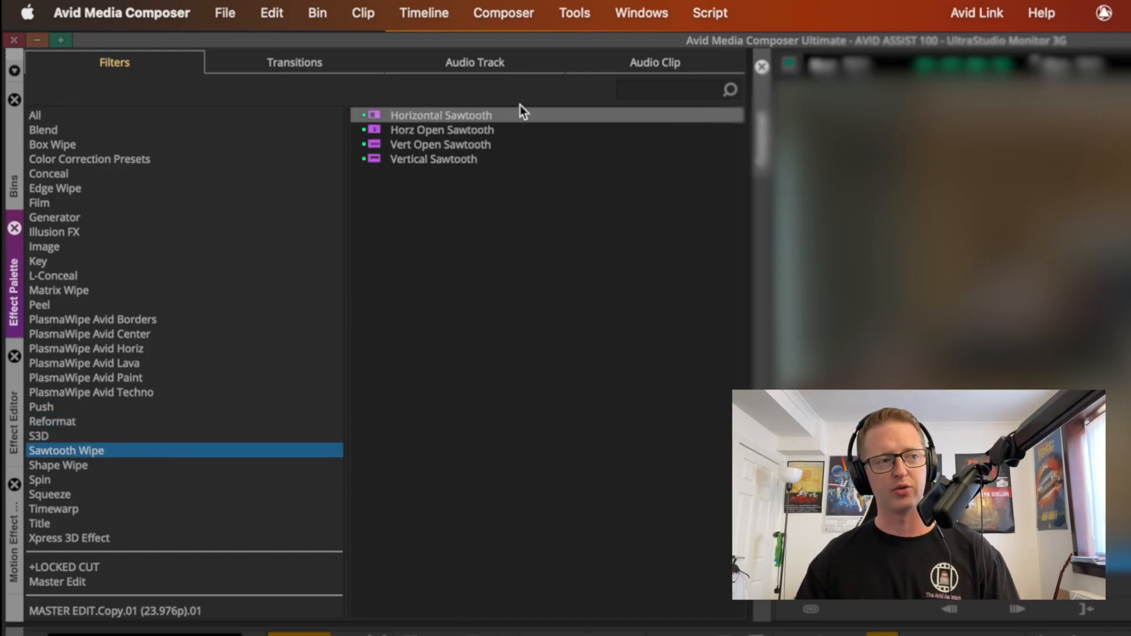
pyautogui.click(272, 115)
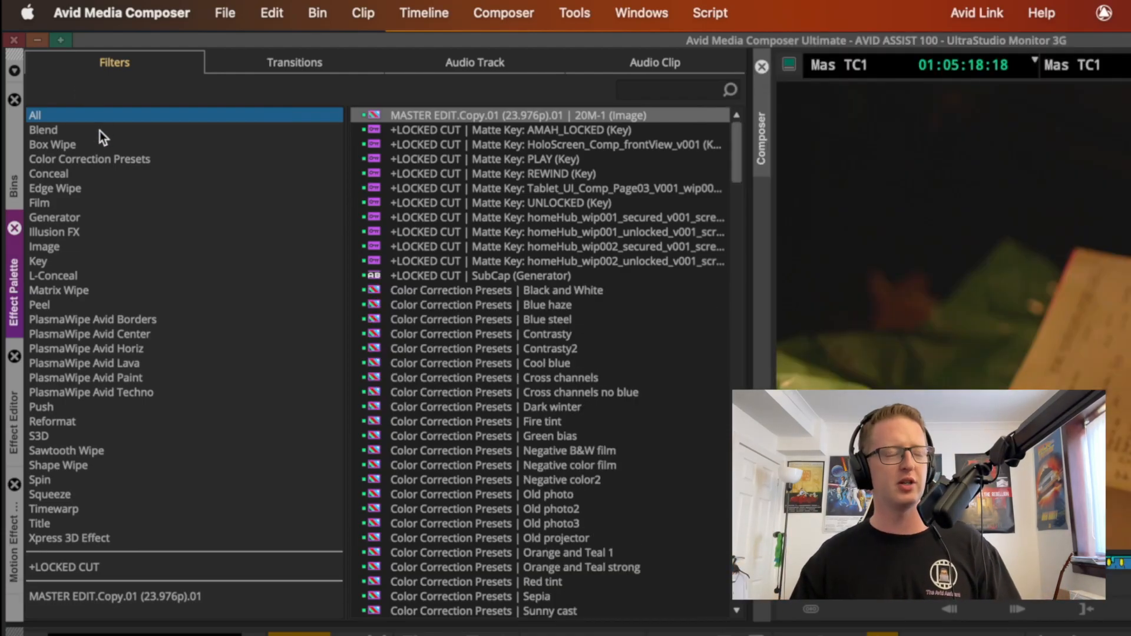
# - Locate the 3D Warp filter under Blend, Resize under Image and SpectraMatte under Key
pyautogui.click(71, 134)
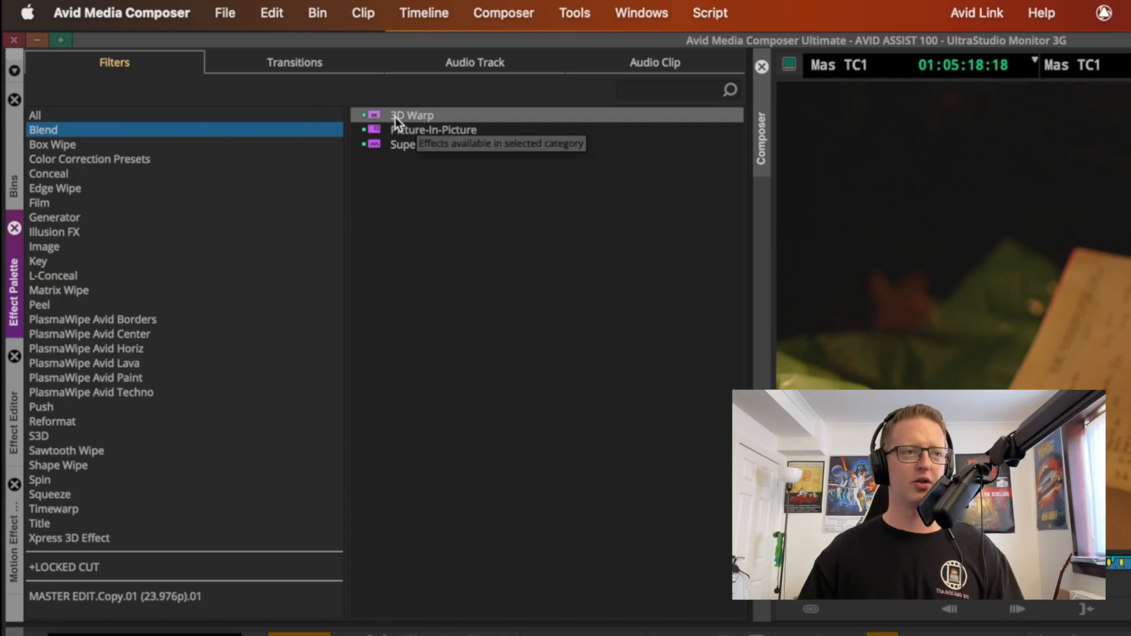
pyautogui.click(364, 117)
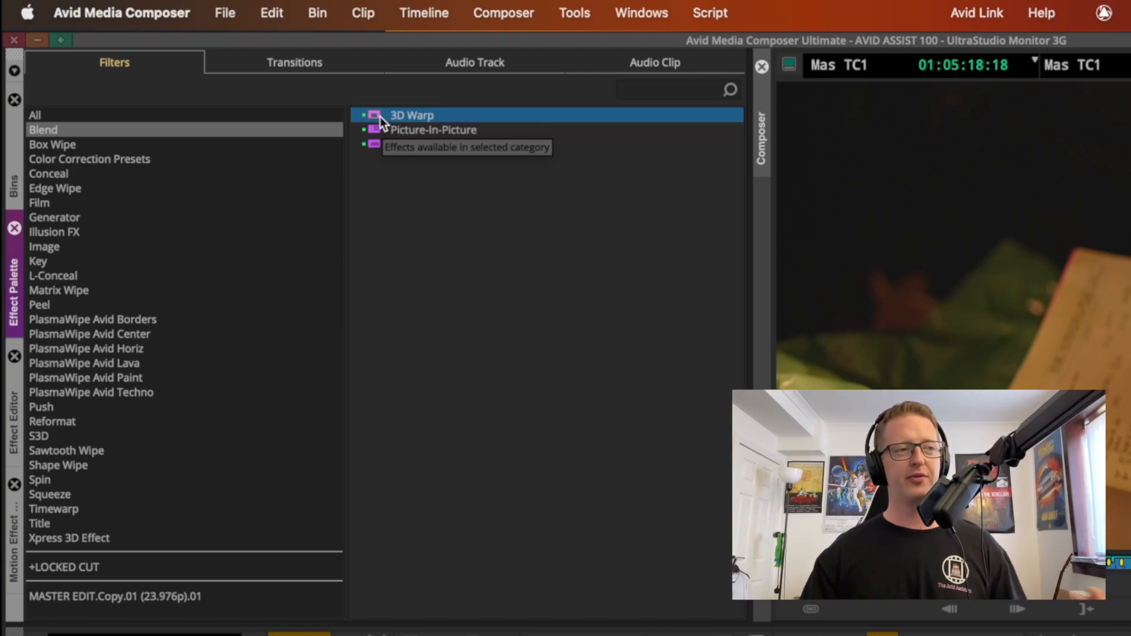
pyautogui.click(85, 251)
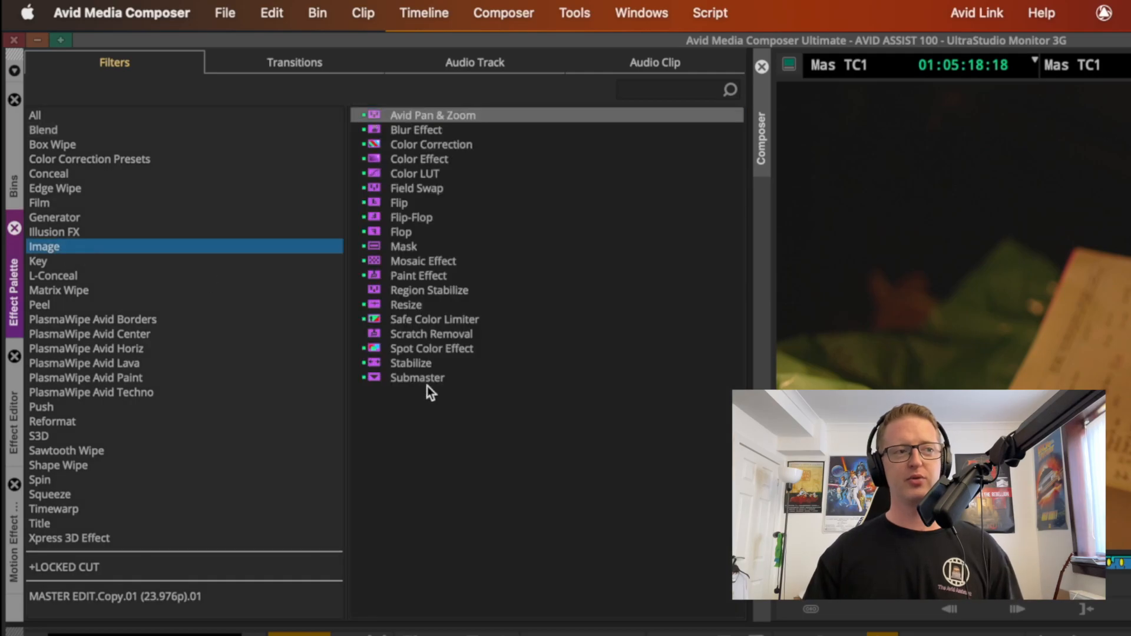
pyautogui.click(404, 309)
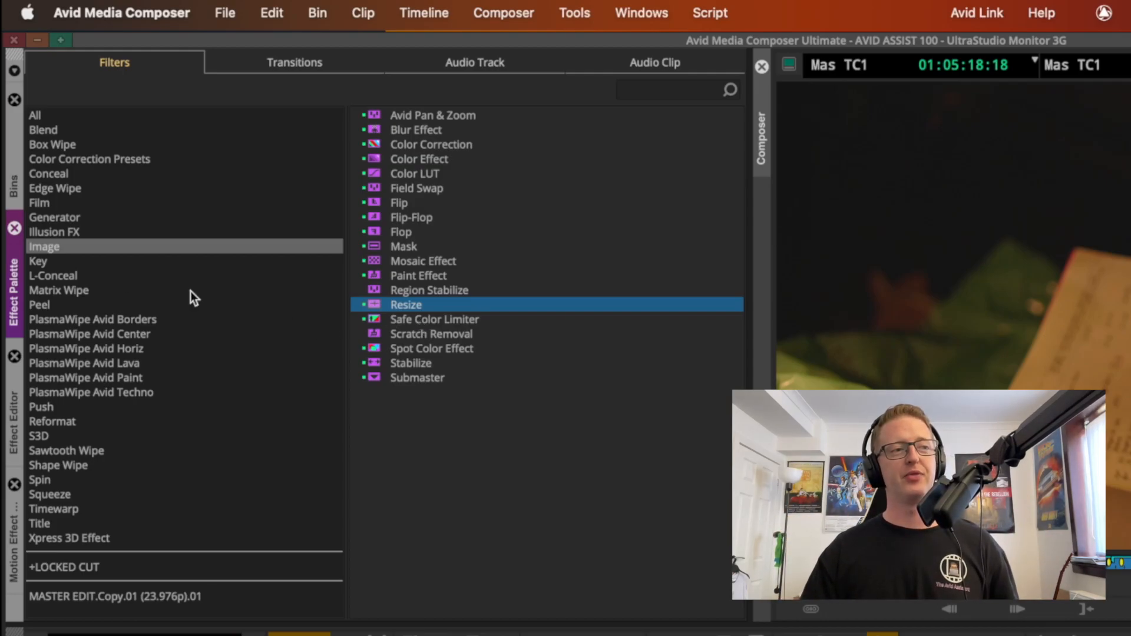
pyautogui.click(83, 261)
pyautogui.click(400, 176)
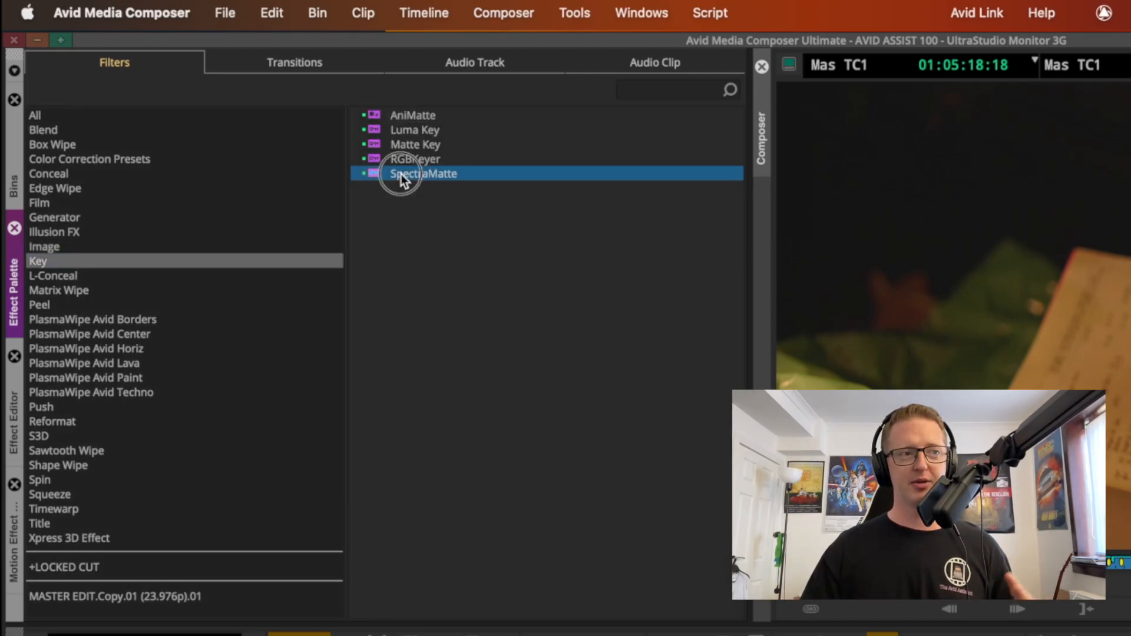
# - Find 3D Warp among the Blend filters and apply it to clip 9A-1 on V1
pyautogui.click(399, 165)
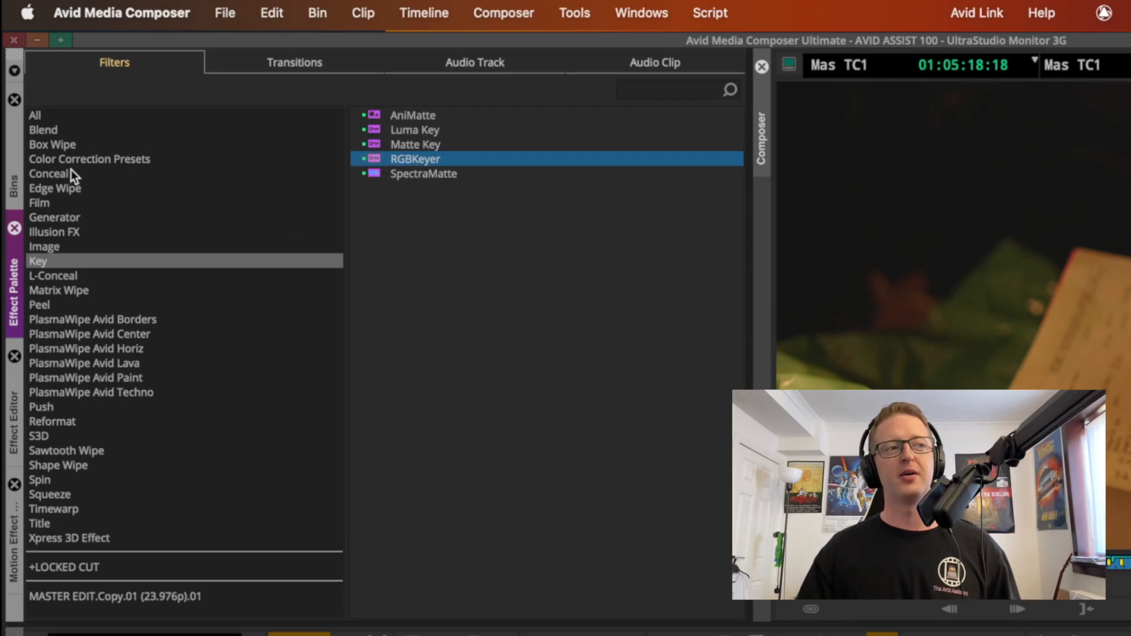
pyautogui.click(91, 127)
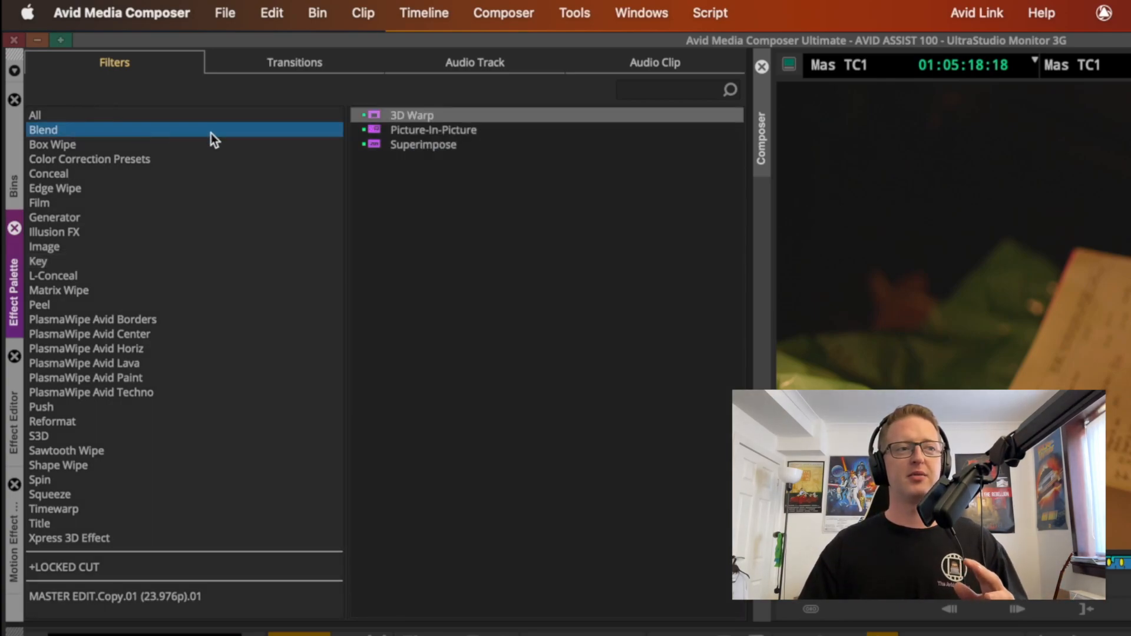
pyautogui.click(442, 146)
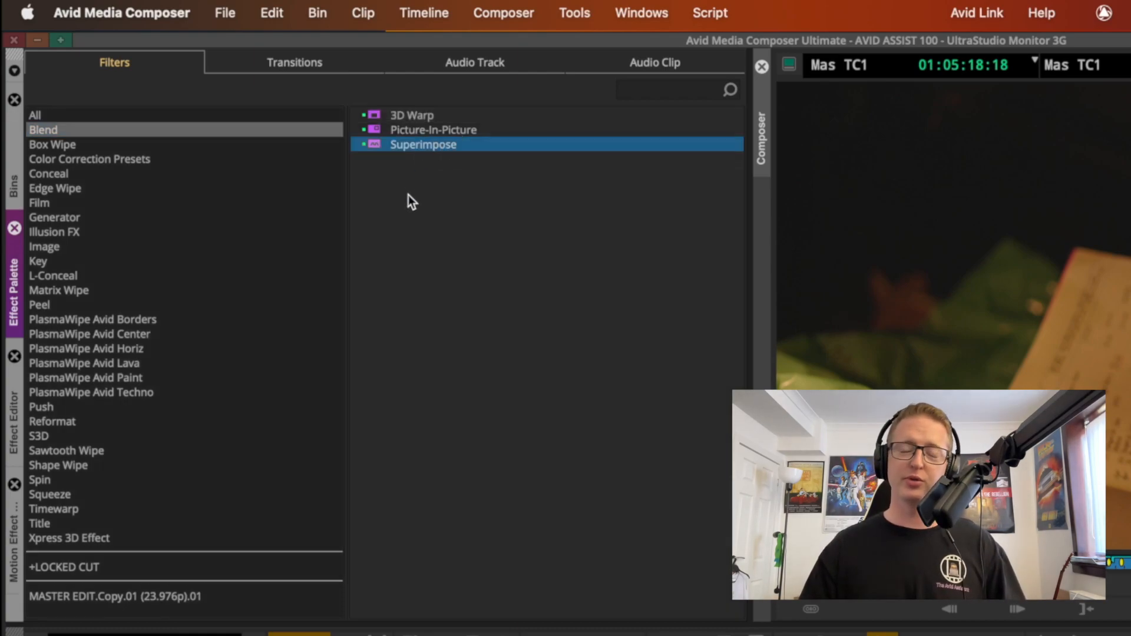
pyautogui.click(409, 117)
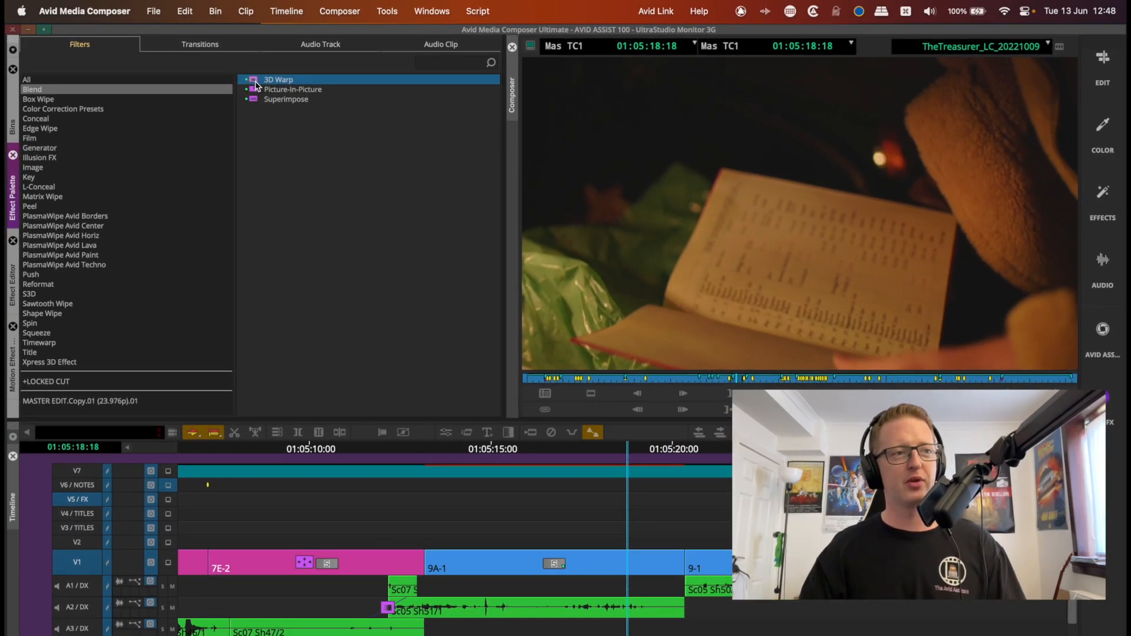
pyautogui.moveTo(255, 85); pyautogui.dragTo(585, 566)
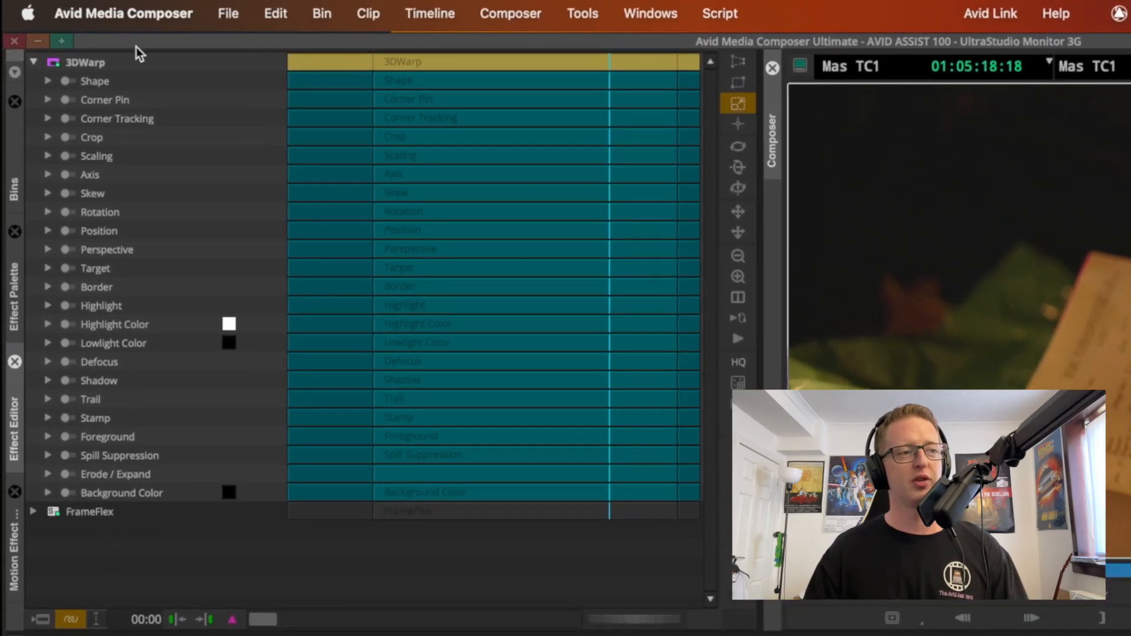
# - Examine the 3DWarp and FrameFlex parameter groups of the clip in the Effect Editor
pyautogui.click(34, 63)
pyautogui.click(34, 79)
pyautogui.click(33, 81)
pyautogui.click(34, 61)
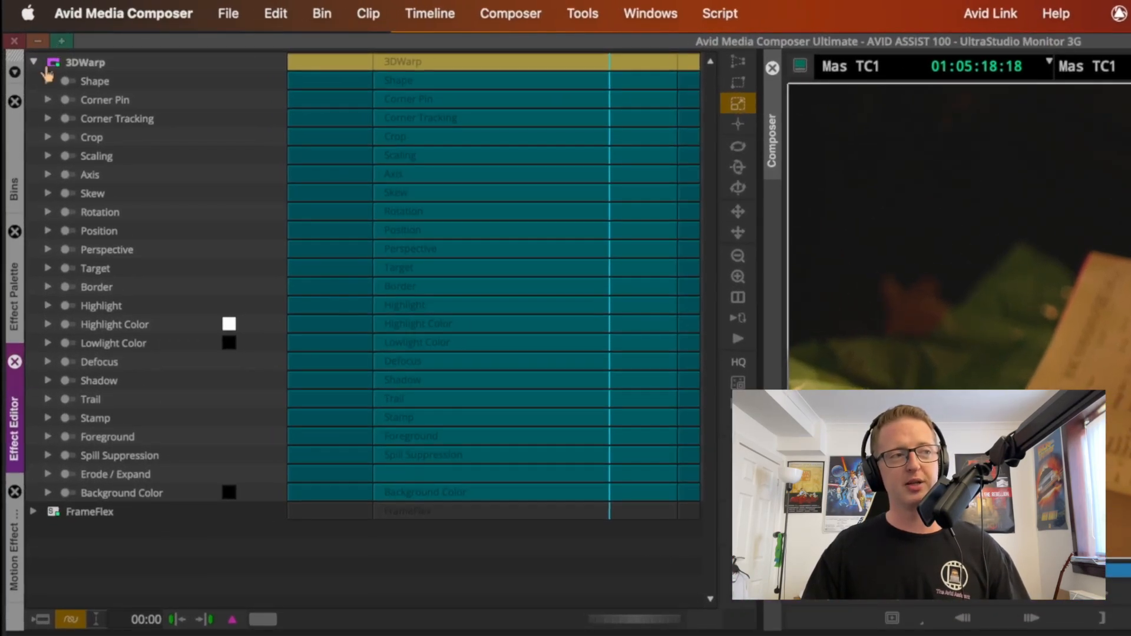
pyautogui.click(35, 62)
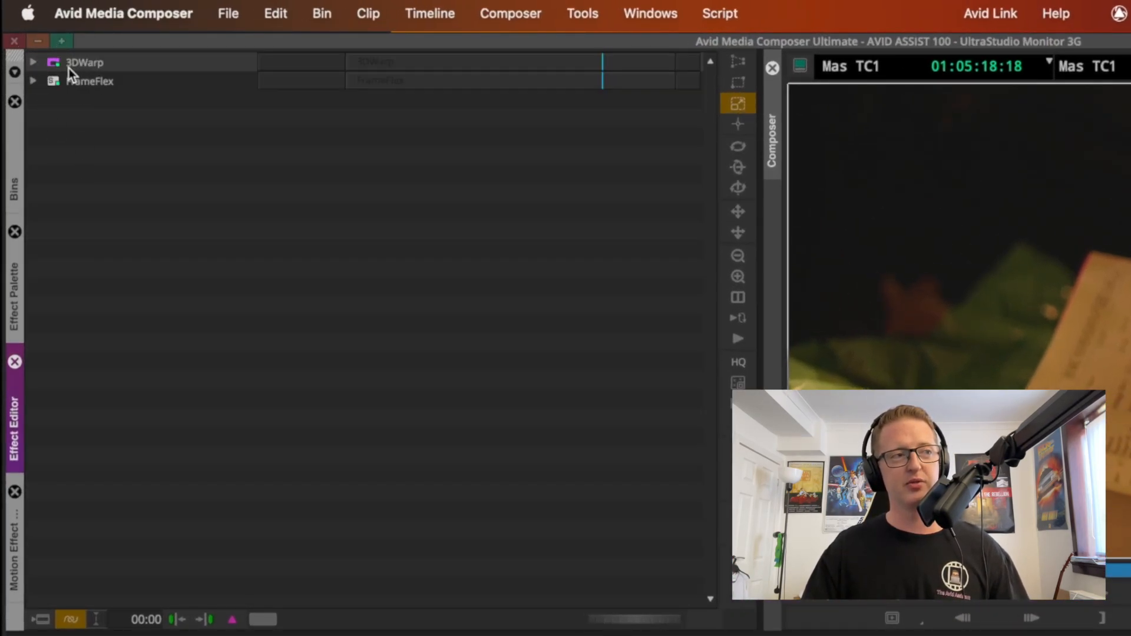
pyautogui.click(31, 82)
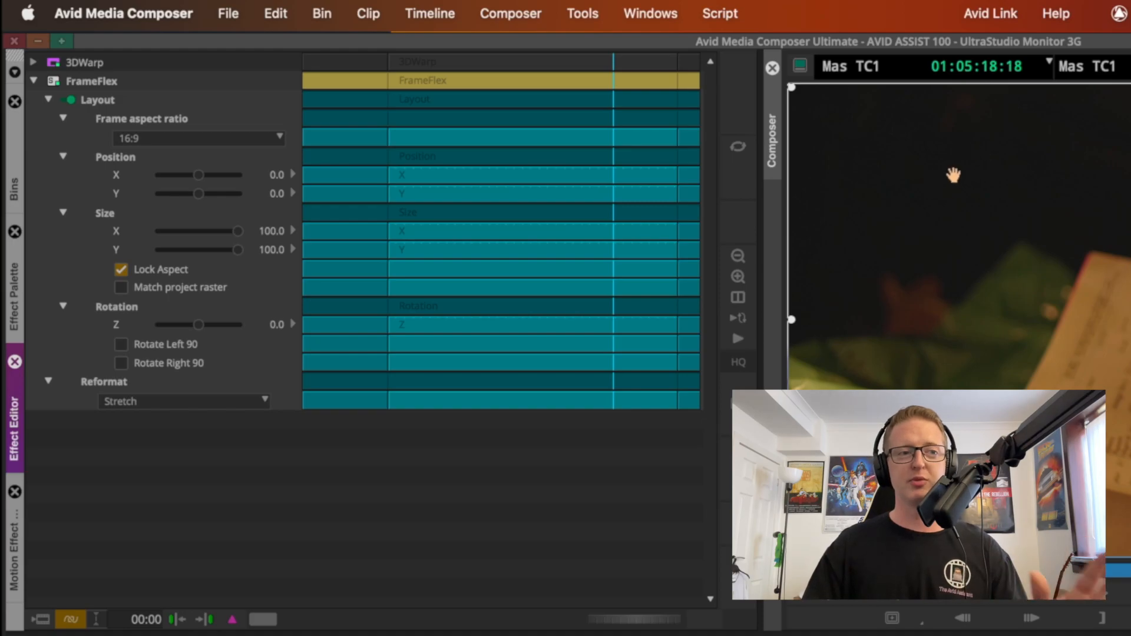
pyautogui.click(33, 81)
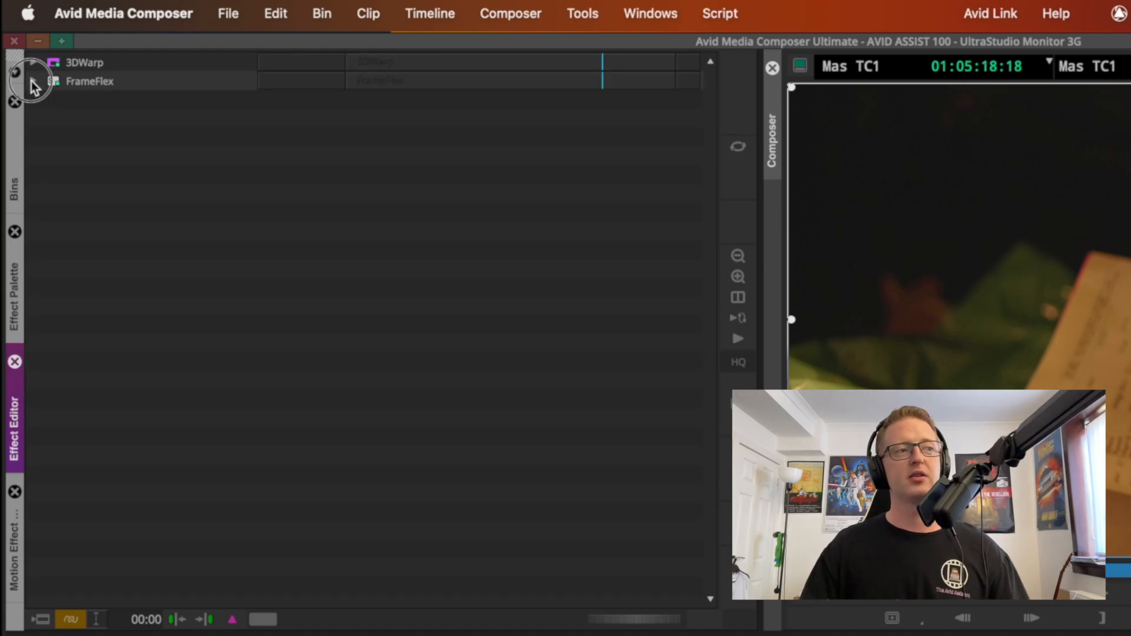
pyautogui.click(33, 62)
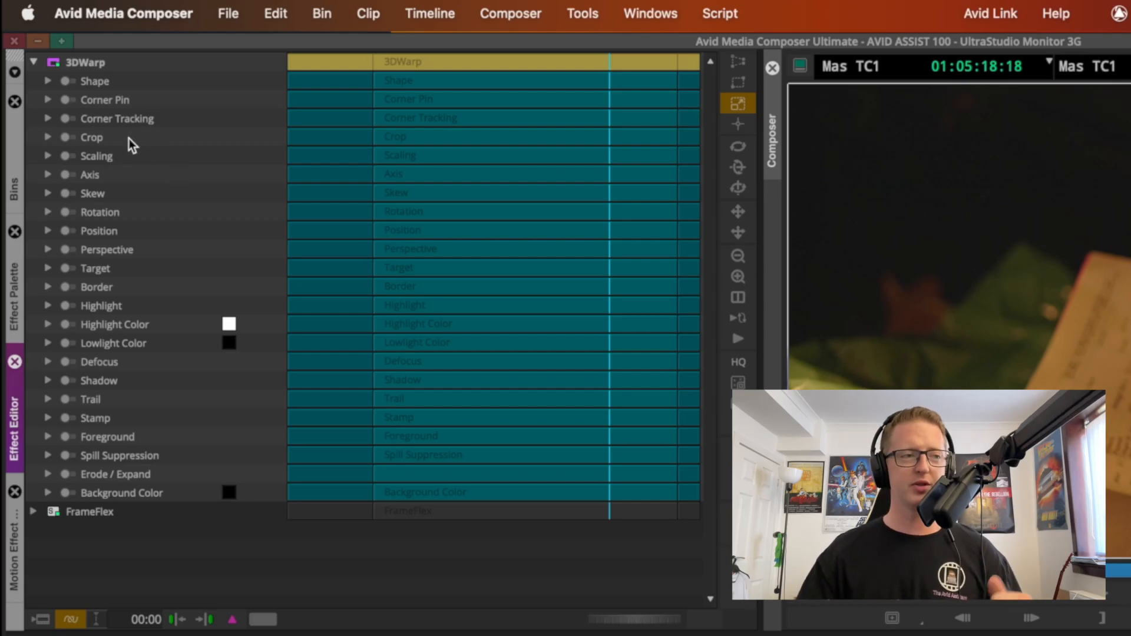
# - Try enlarging the picture uniformly with 3D Warp's Scaling parameters, then undo the scaling change
pyautogui.click(47, 156)
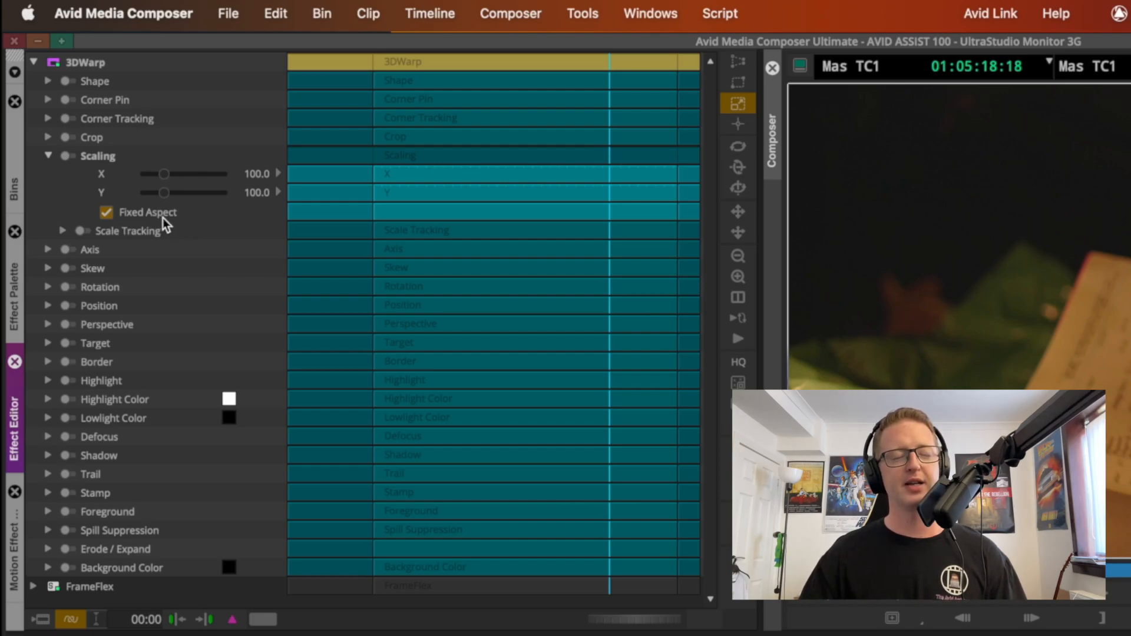
pyautogui.moveTo(158, 189); pyautogui.dragTo(183, 198)
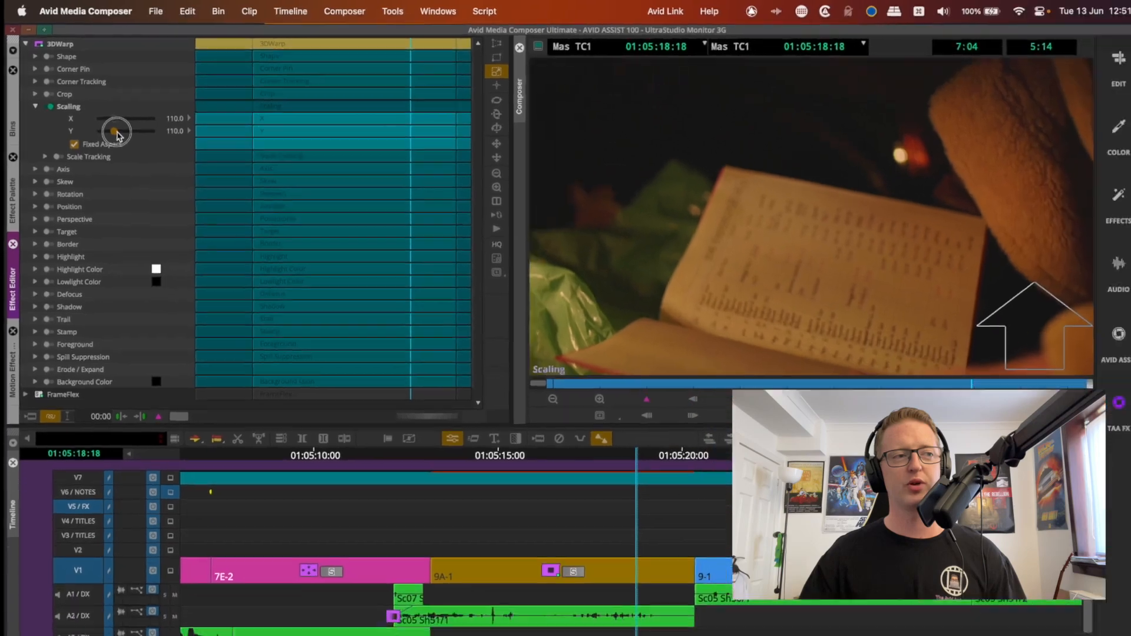
pyautogui.moveTo(124, 134); pyautogui.dragTo(110, 139)
pyautogui.press('super+z')
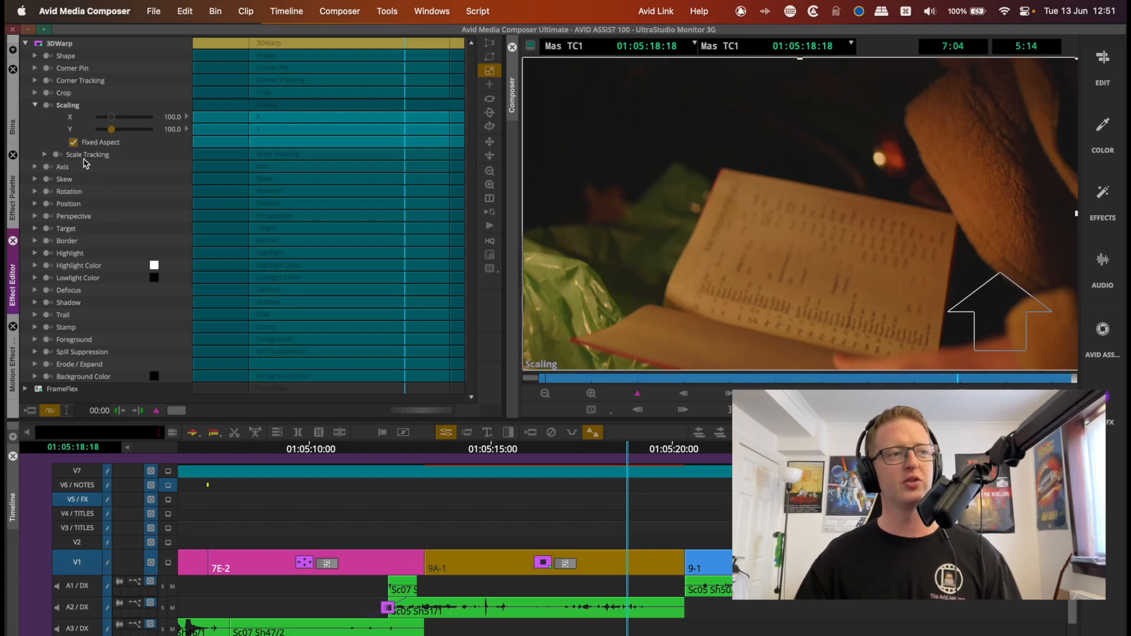
# - Turn off Fixed Aspect, stretch the Y scaling to 400, and reset Scaling to its defaults
pyautogui.click(74, 143)
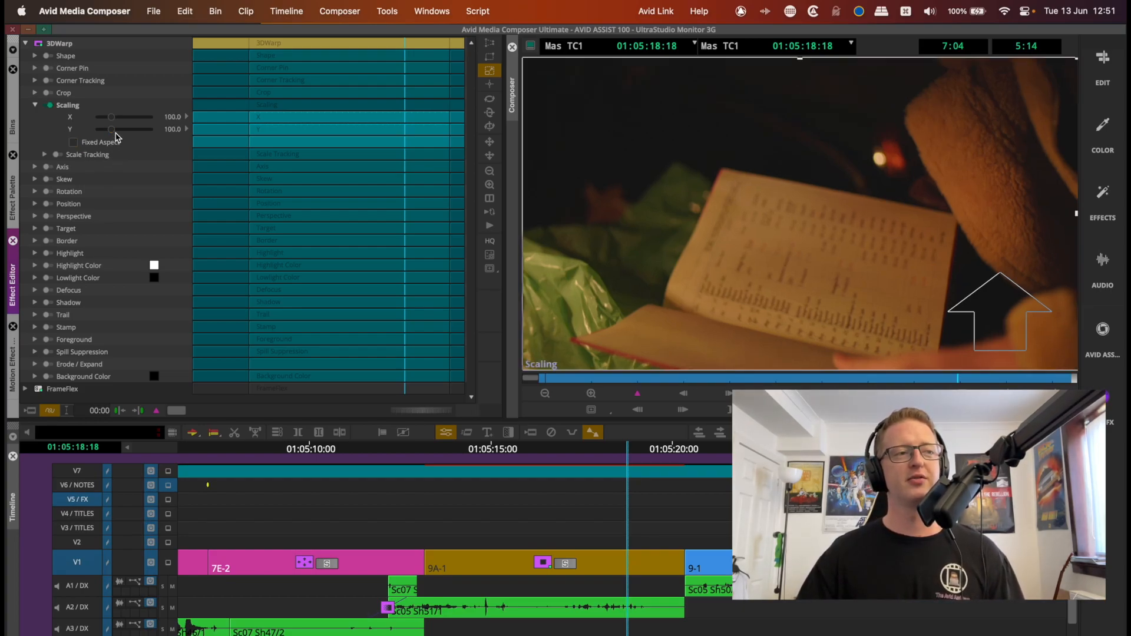
pyautogui.moveTo(114, 130); pyautogui.dragTo(152, 133)
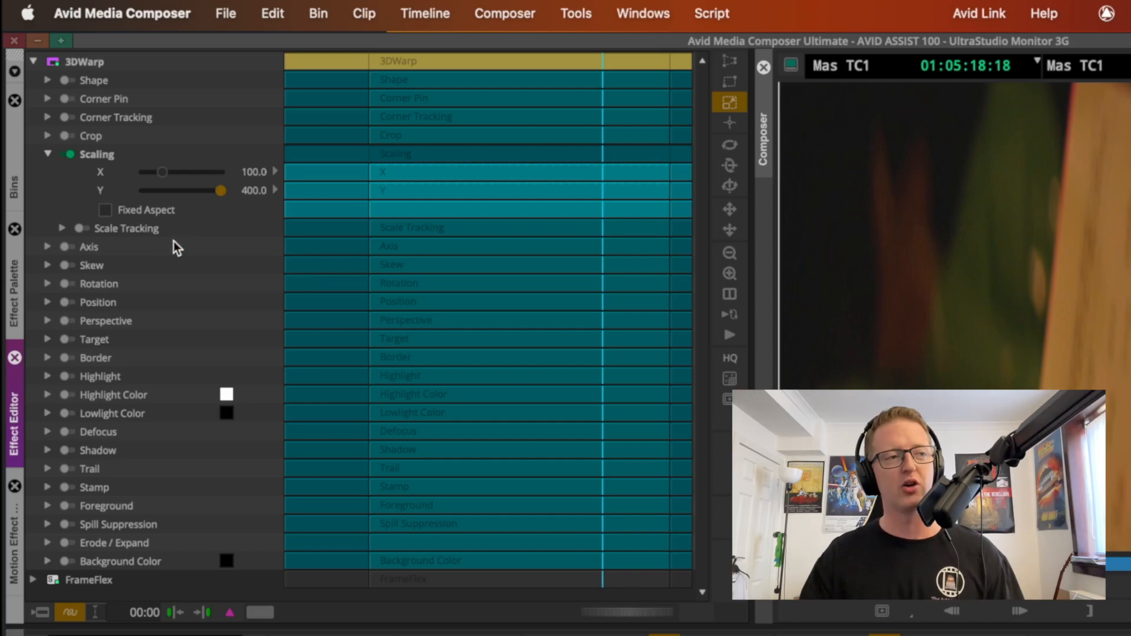
pyautogui.keyDown('alt'); pyautogui.click(71, 155); pyautogui.keyUp('alt')
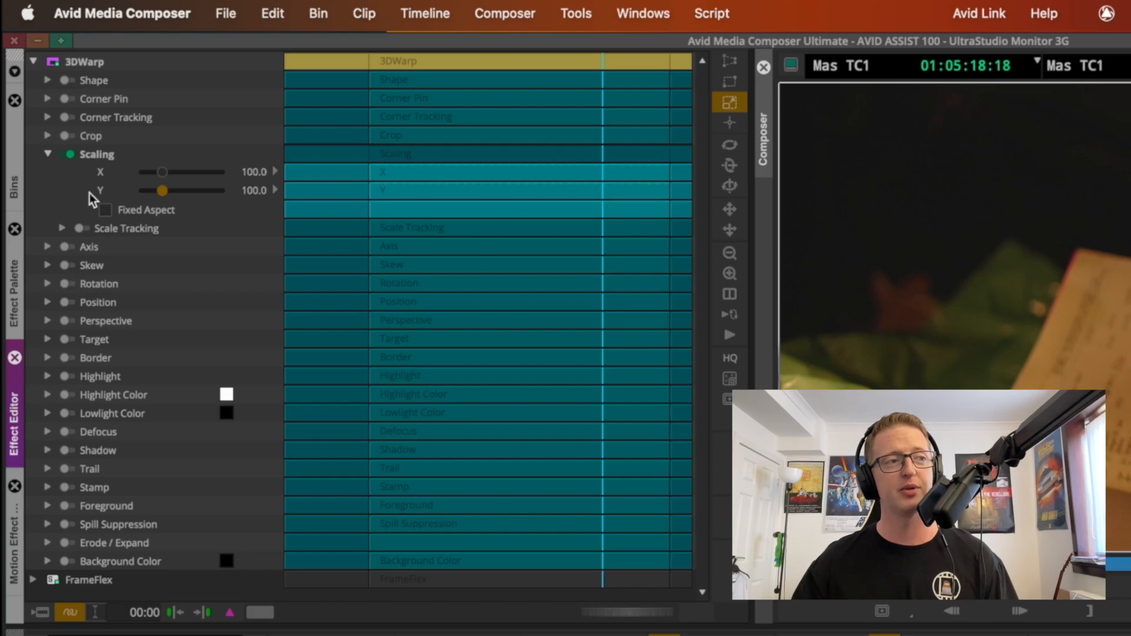
# - Turn on Fixed Aspect and set the 3D Warp's X and Y scaling to 120
pyautogui.click(146, 211)
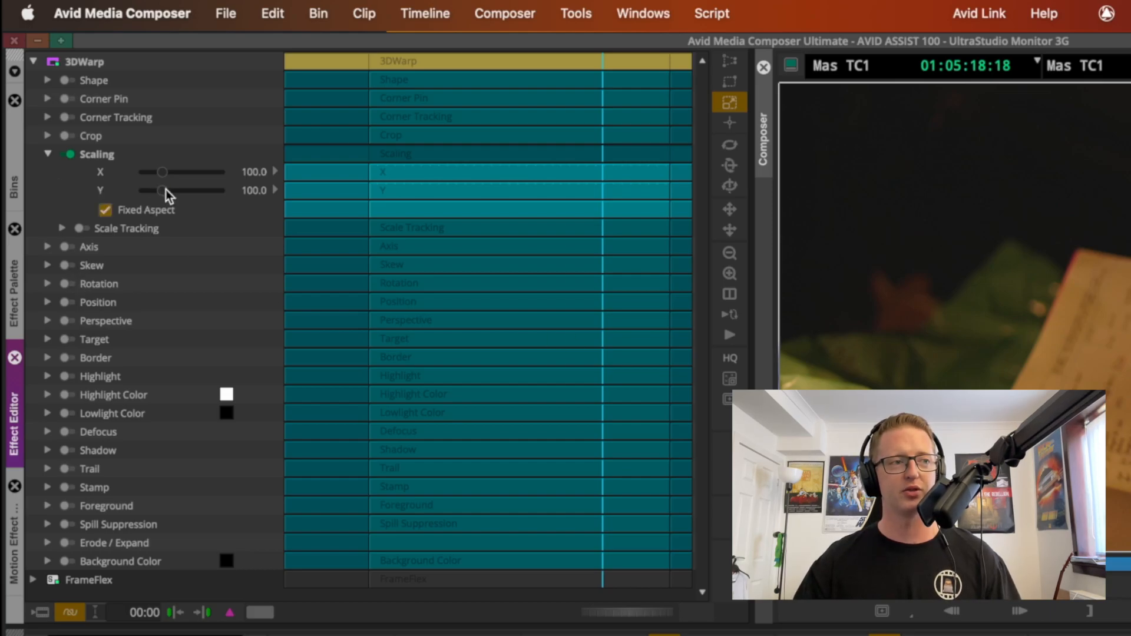
pyautogui.write('120')
pyautogui.press('Return')
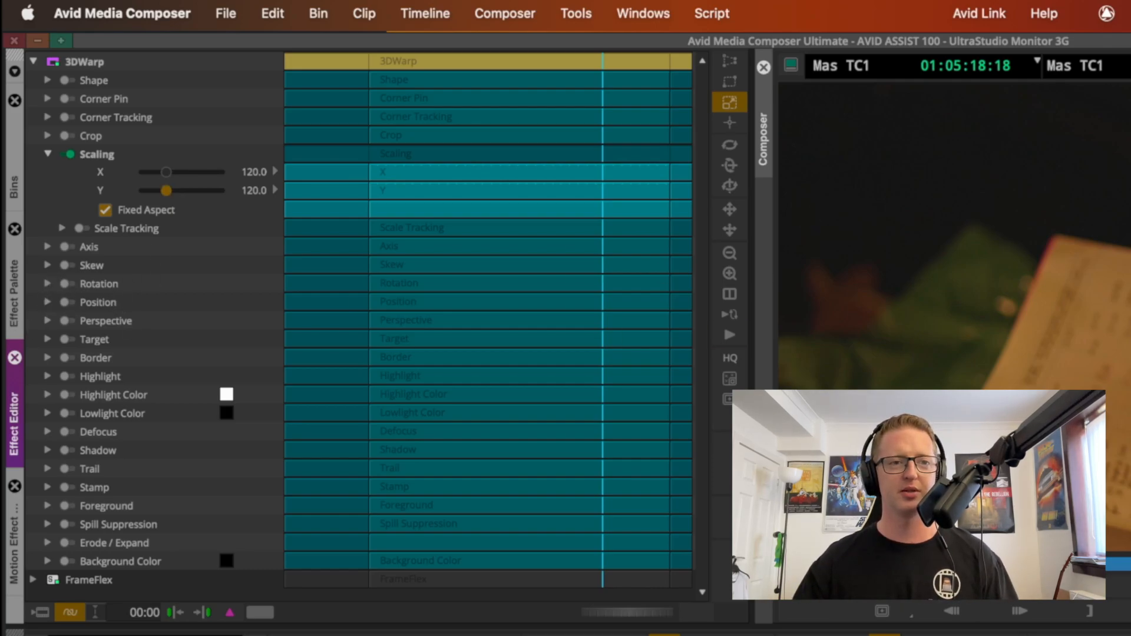
# - Reposition the scaled picture to about X 98.0, Y 90.4 and delete the keyframe created by the move
pyautogui.click(48, 301)
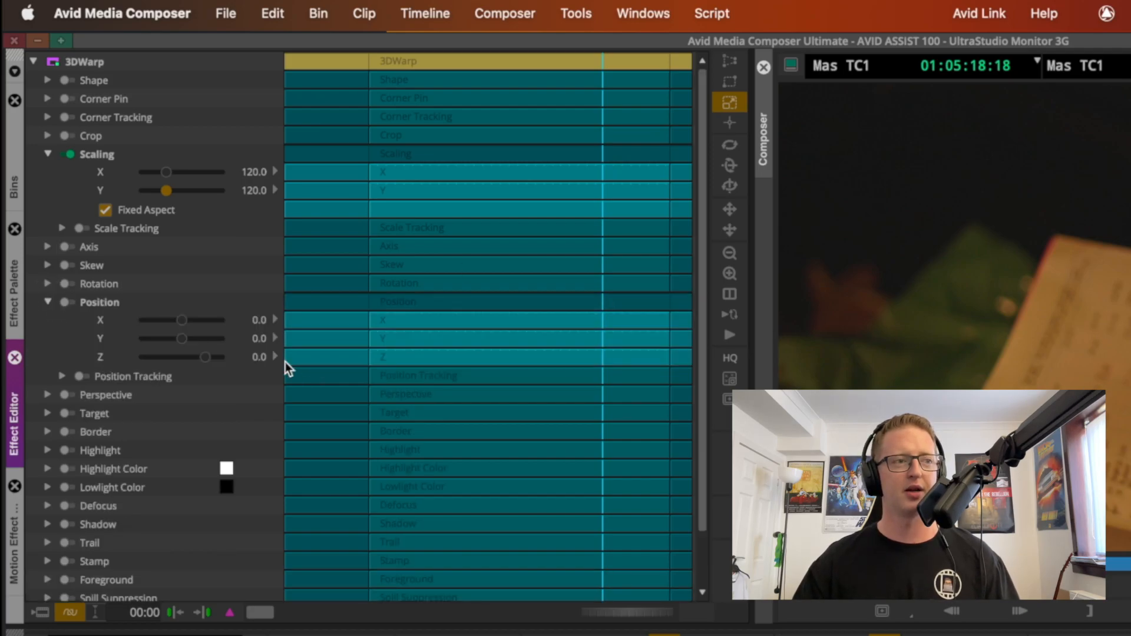
pyautogui.moveTo(182, 339); pyautogui.dragTo(182, 338)
pyautogui.moveTo(995, 506); pyautogui.dragTo(1078, 499)
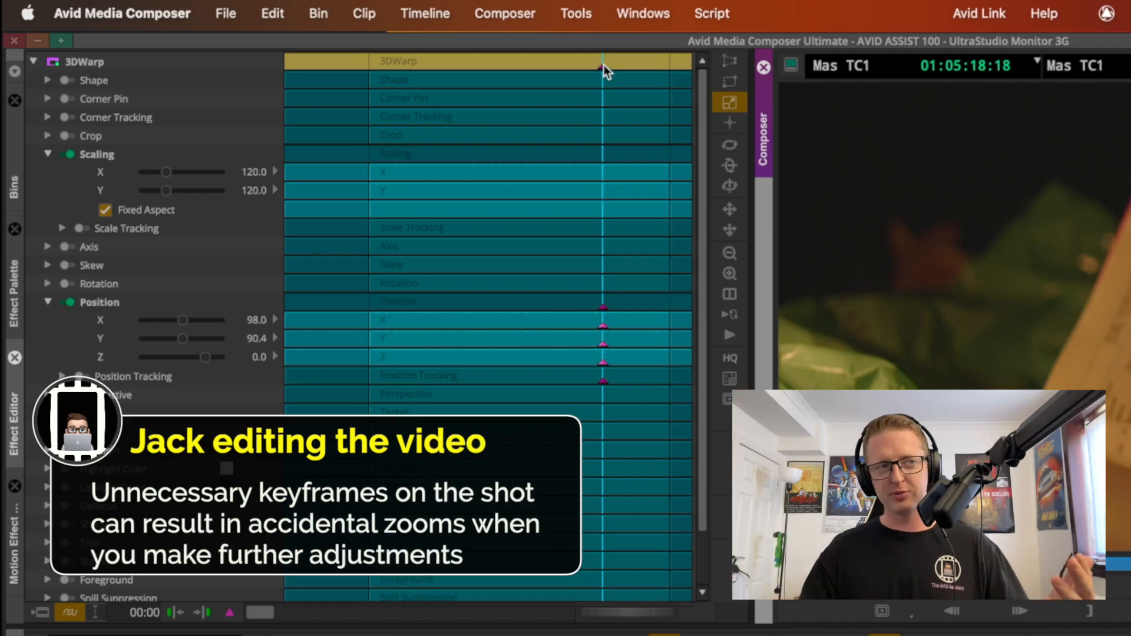
pyautogui.rightClick(603, 64)
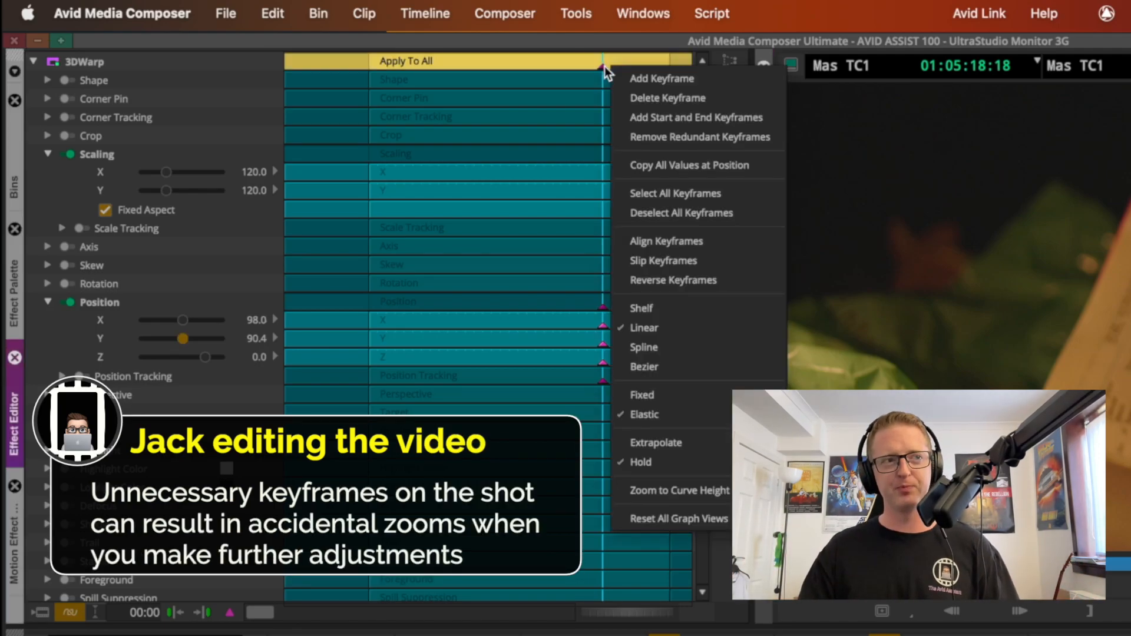
pyautogui.click(630, 97)
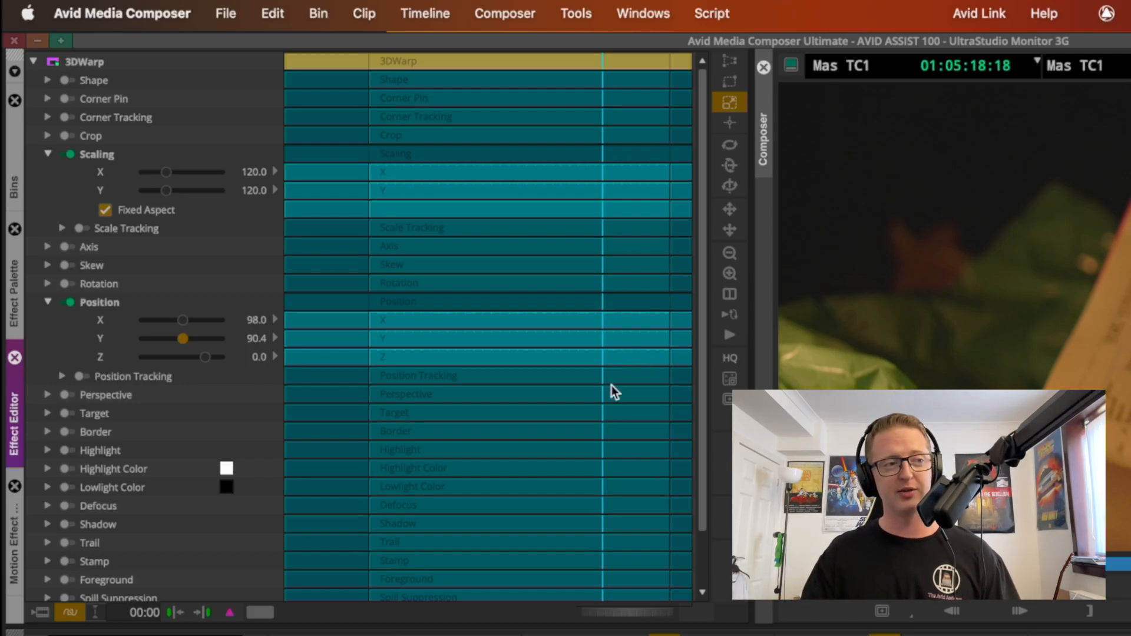
# - Add a keyframe near the clip's end at 01:05:20:07 to the open Scaling and Position groups only, and check the keyframe options
pyautogui.press('space')
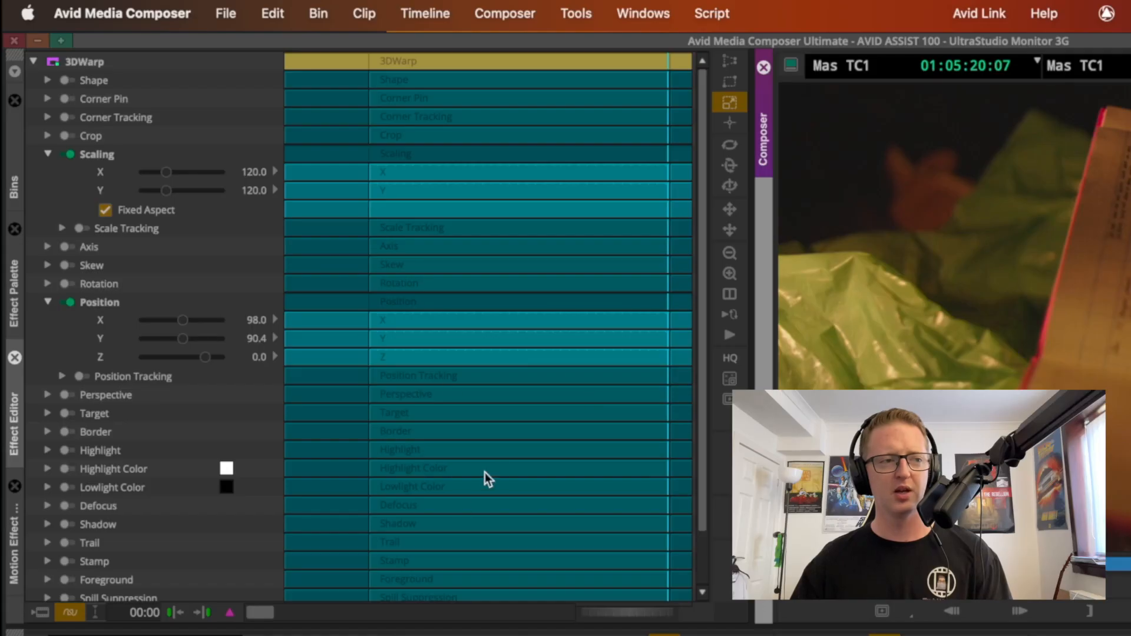
pyautogui.click(232, 618)
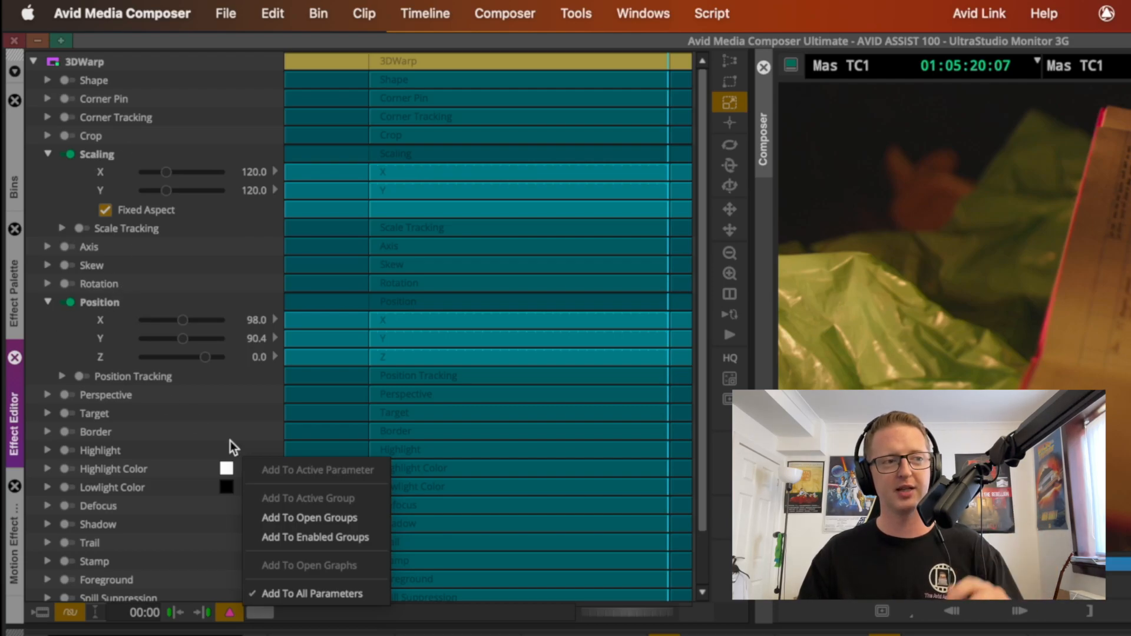
pyautogui.click(362, 517)
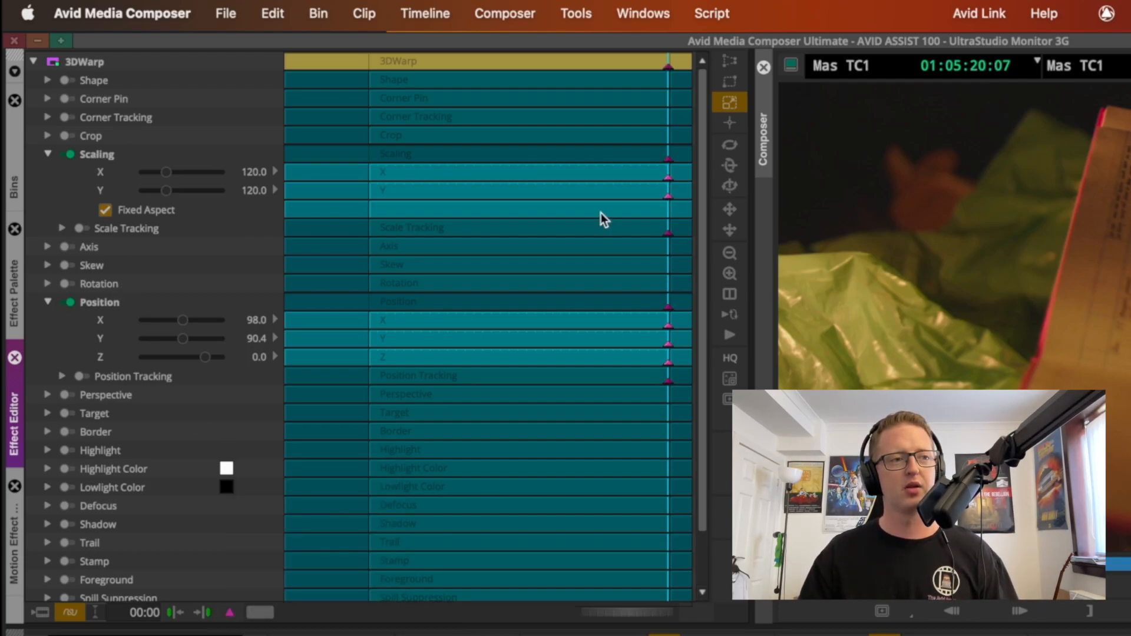
pyautogui.click(230, 613)
pyautogui.rightClick(230, 614)
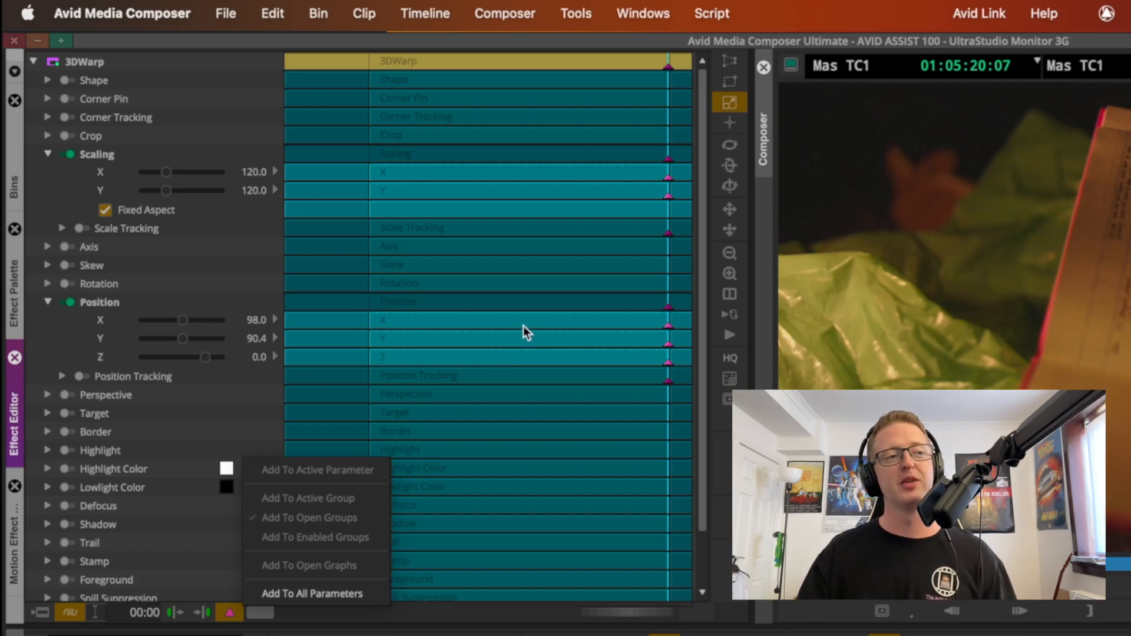
pyautogui.click(540, 391)
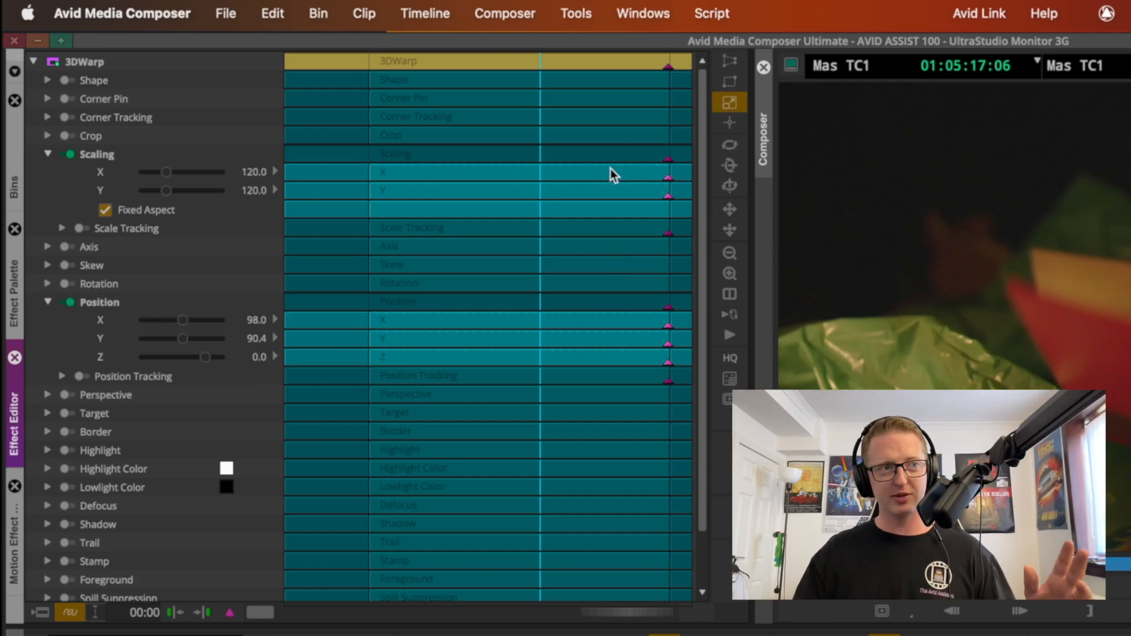
# - Add a keyframe at the clip's start and reset Scaling to 100 and Position to 0 there
pyautogui.moveTo(533, 172); pyautogui.dragTo(100, 199)
pyautogui.press("'")
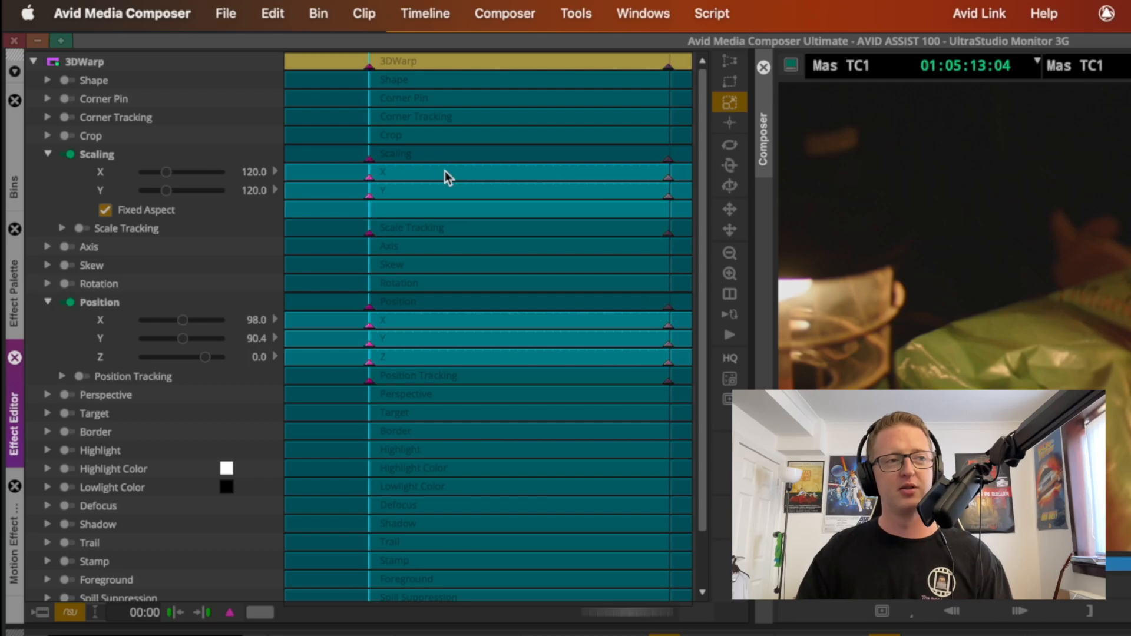
pyautogui.keyDown('alt'); pyautogui.click(75, 156); pyautogui.keyUp('alt')
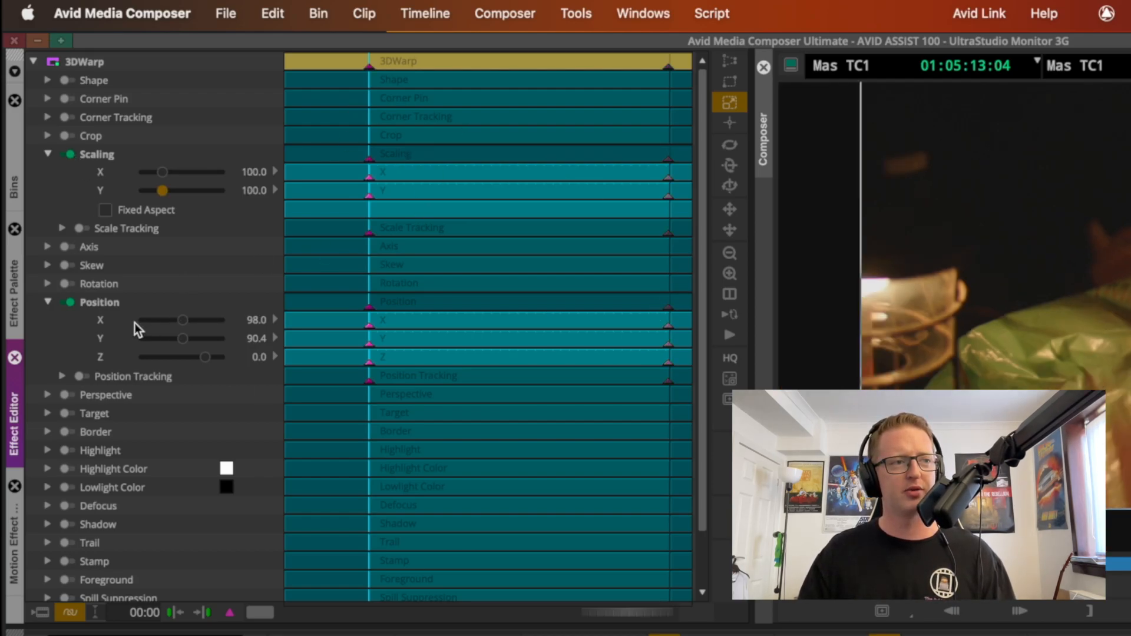
pyautogui.keyDown('alt'); pyautogui.click(70, 303); pyautogui.keyUp('alt')
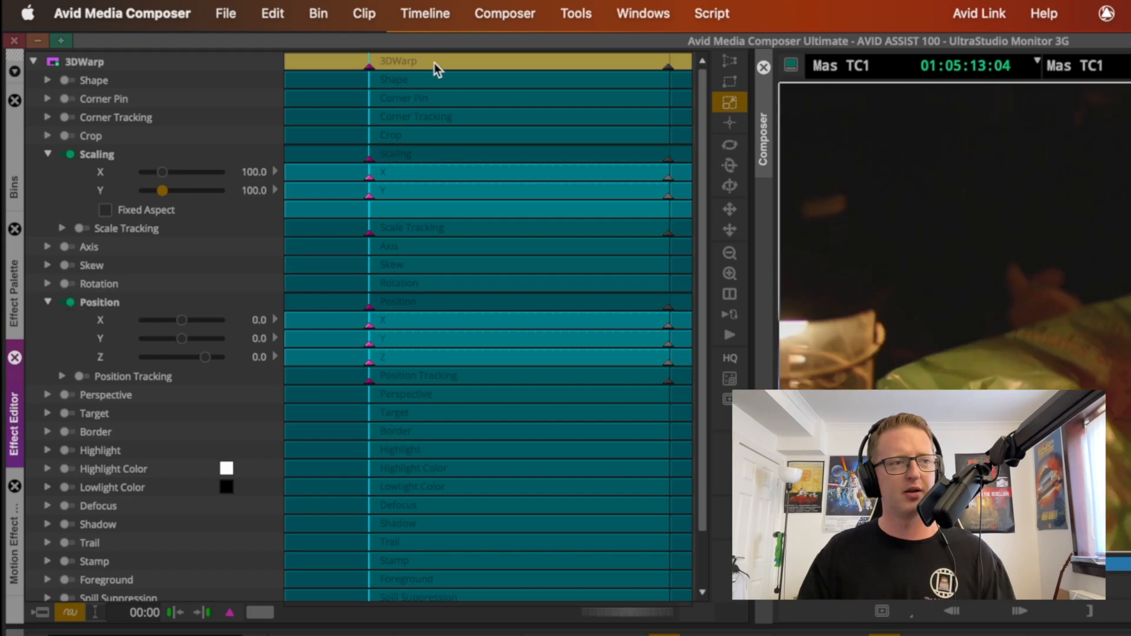
# - Scrub between the start and end keyframes to review the animated push-in on clip 9A-1
pyautogui.click(666, 68)
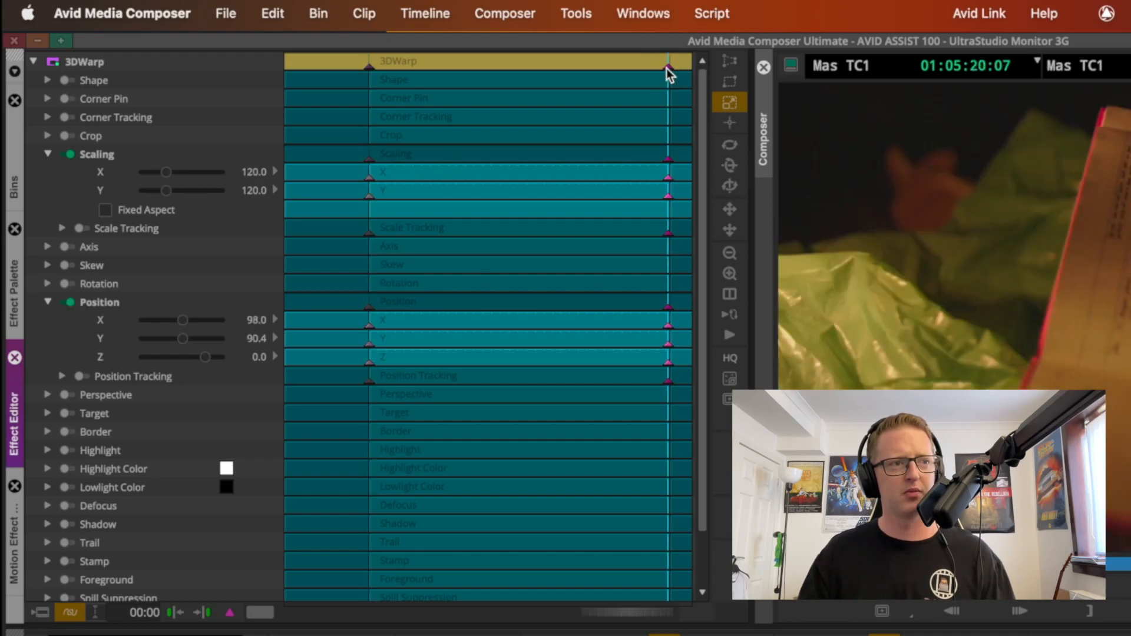
pyautogui.moveTo(376, 93); pyautogui.dragTo(652, 84)
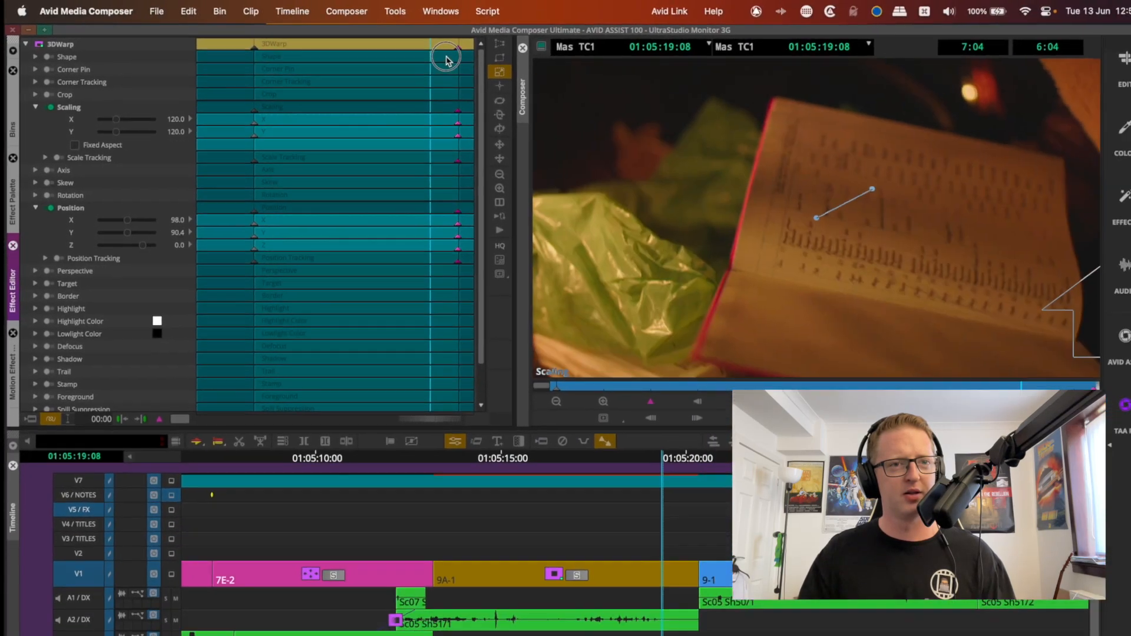
pyautogui.moveTo(446, 59); pyautogui.dragTo(459, 56)
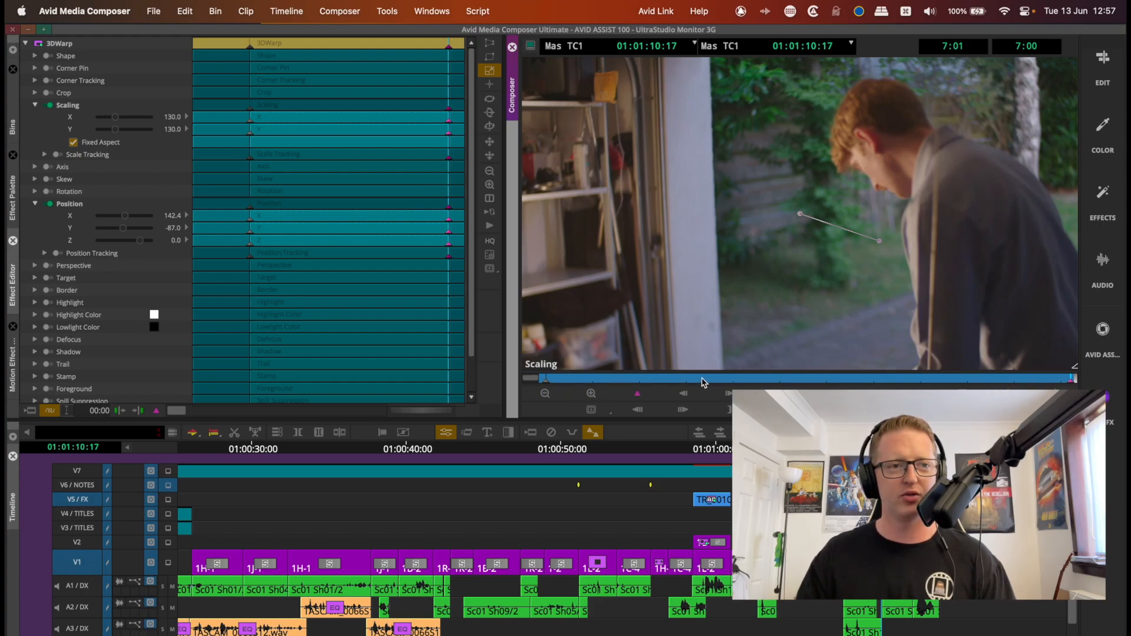
# - Scrub through the garage shot starting at 01:01:03:17 to review its keyframed 3D Warp move
pyautogui.click(631, 380)
pyautogui.moveTo(542, 381); pyautogui.dragTo(446, 383)
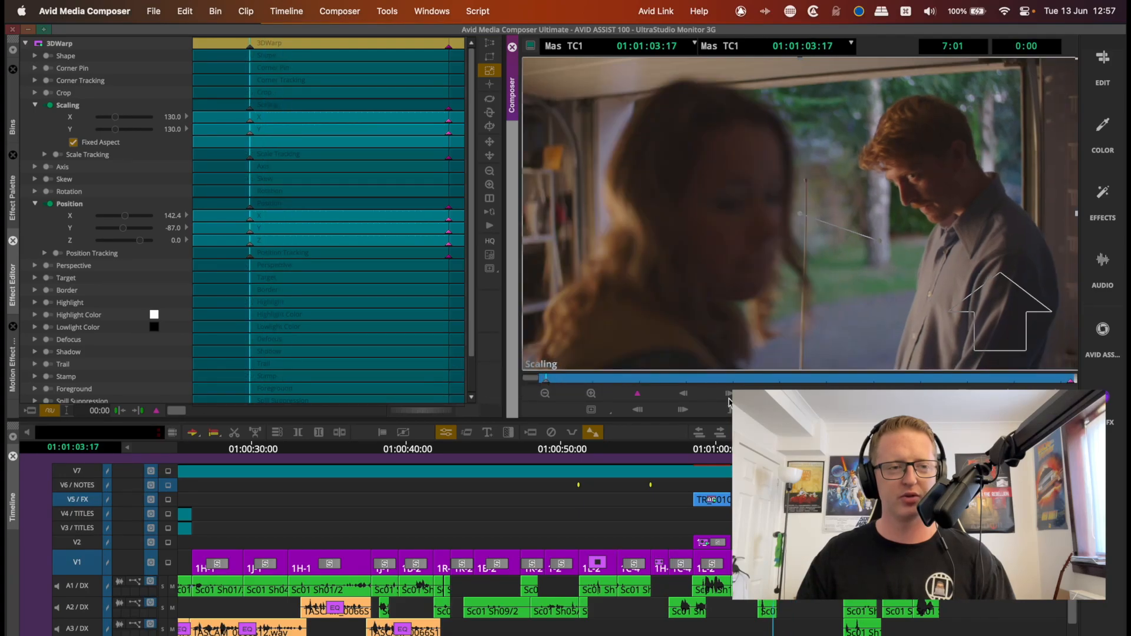
pyautogui.moveTo(770, 383); pyautogui.dragTo(596, 383)
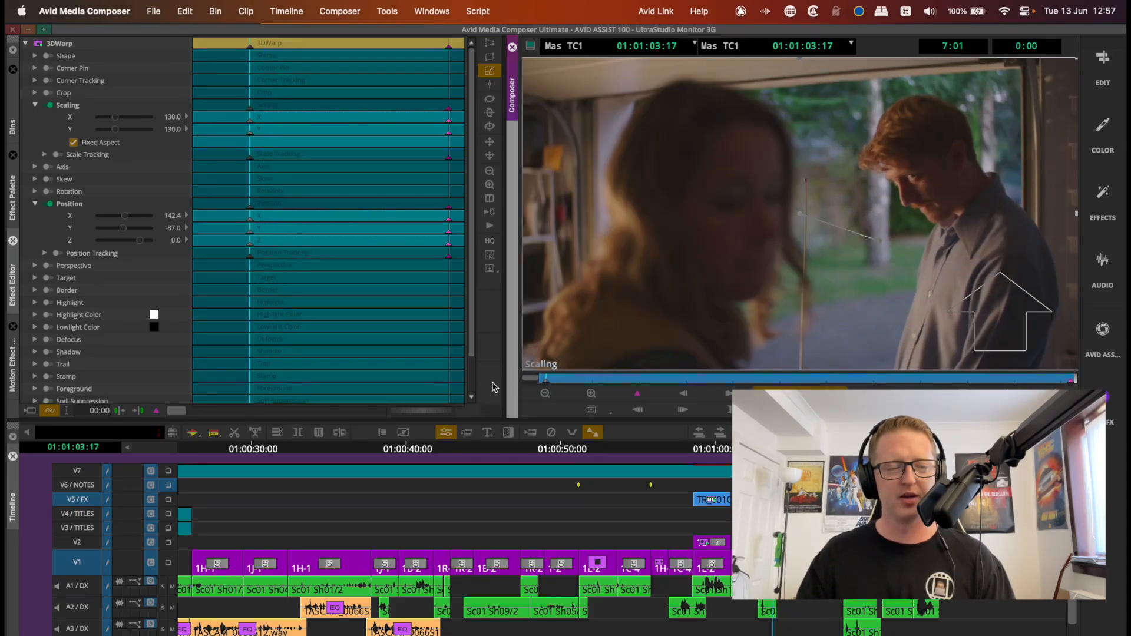
# - Play the garage shot to its end at 01:01:10:17 and return to the first frame to check the move
pyautogui.press('space')
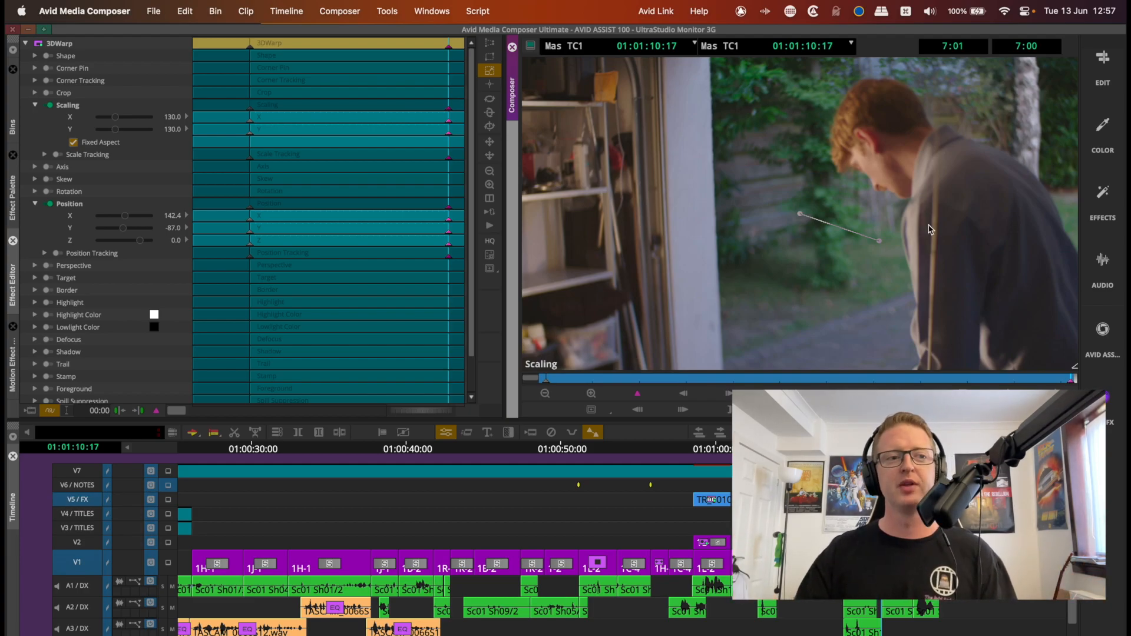
pyautogui.moveTo(1059, 377); pyautogui.dragTo(482, 370)
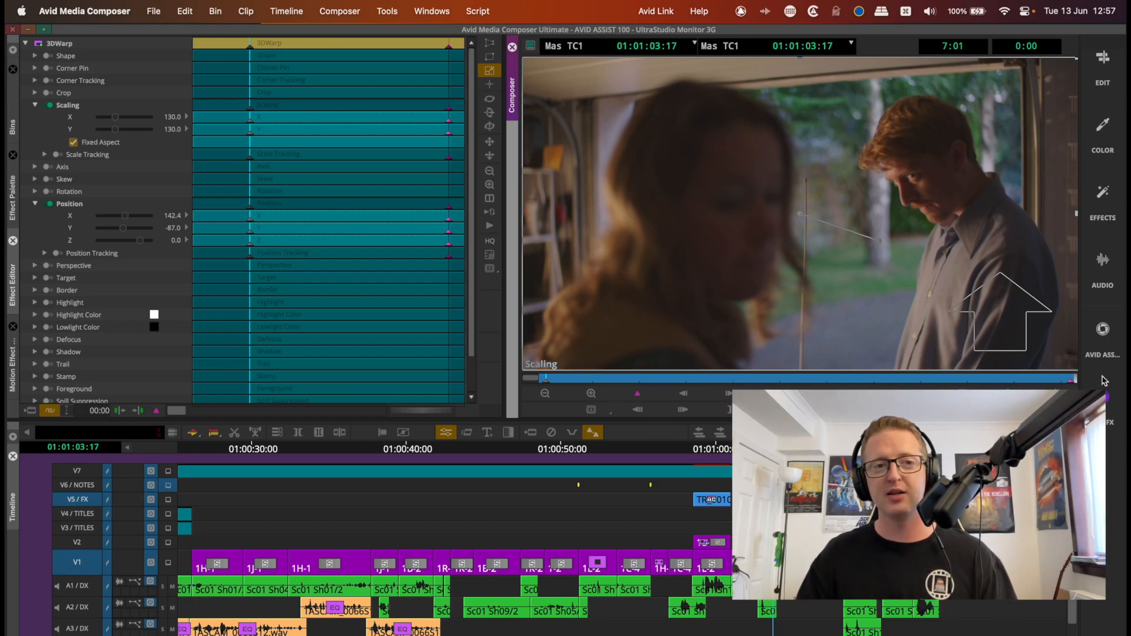
# - In the Avid Assist workspace, match frame the clip at 01:00:57:07 into the source monitor and show the project bins
pyautogui.click(1108, 334)
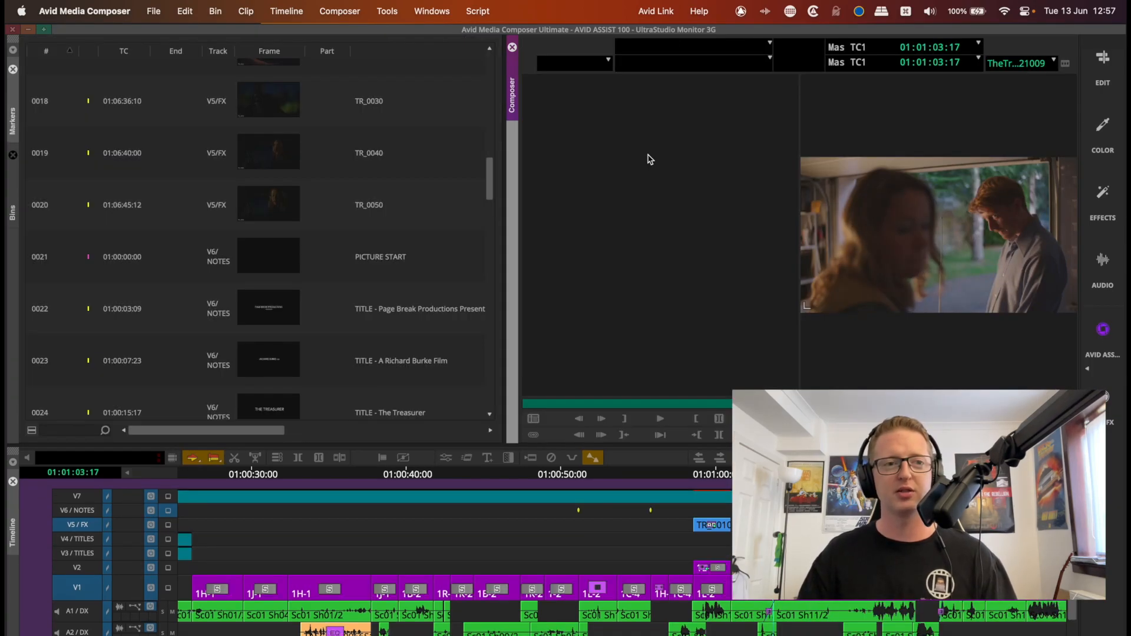
pyautogui.click(675, 473)
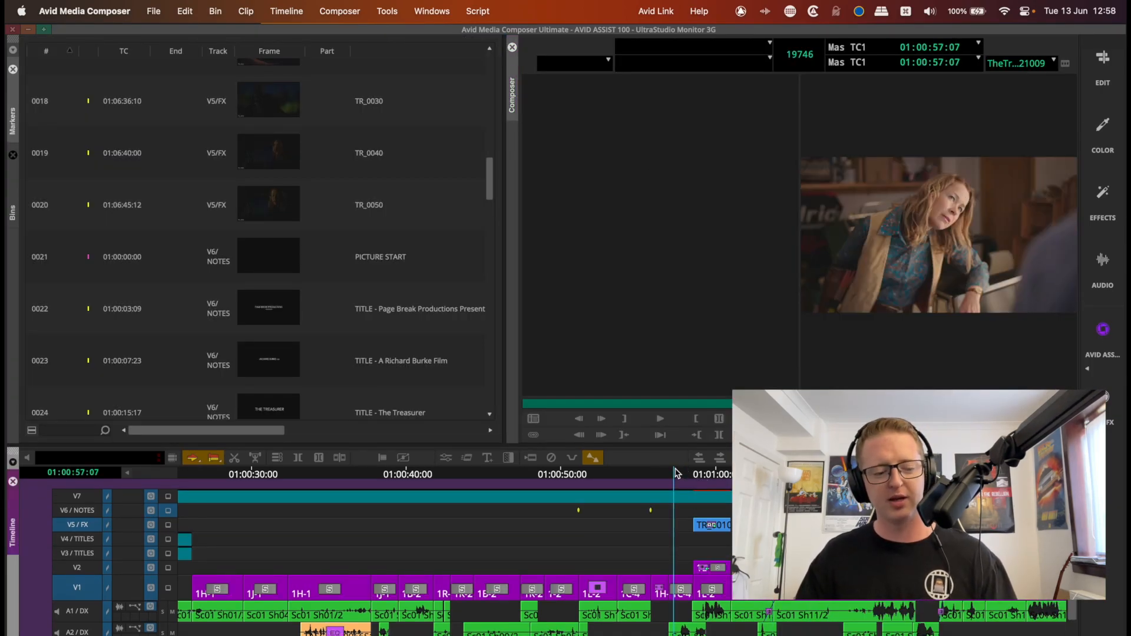
pyautogui.press('n')
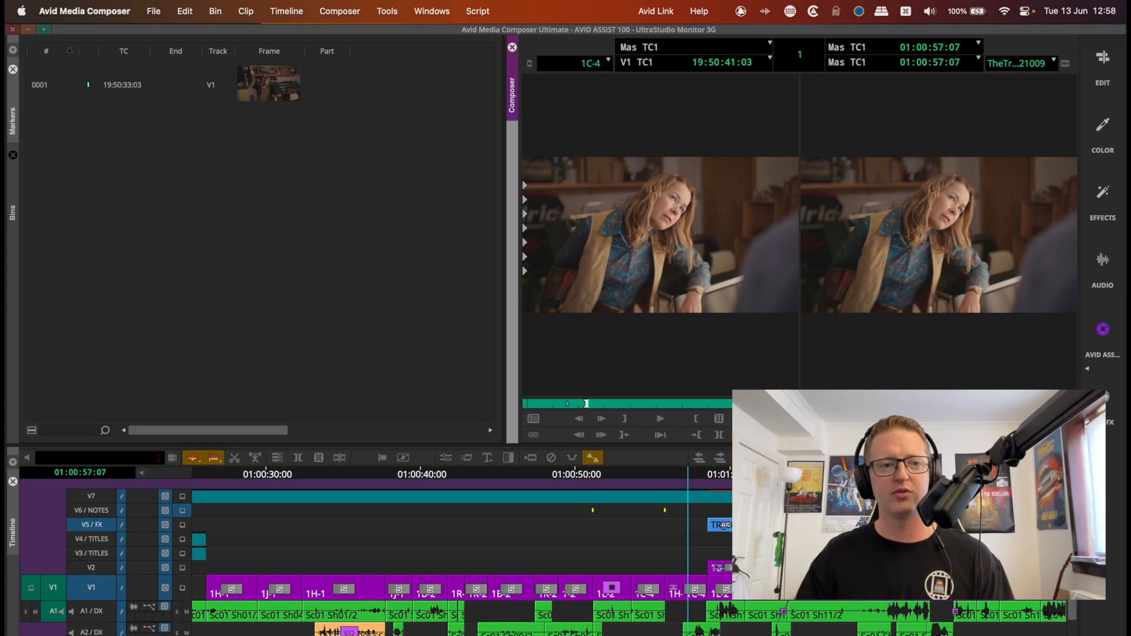
pyautogui.click(13, 211)
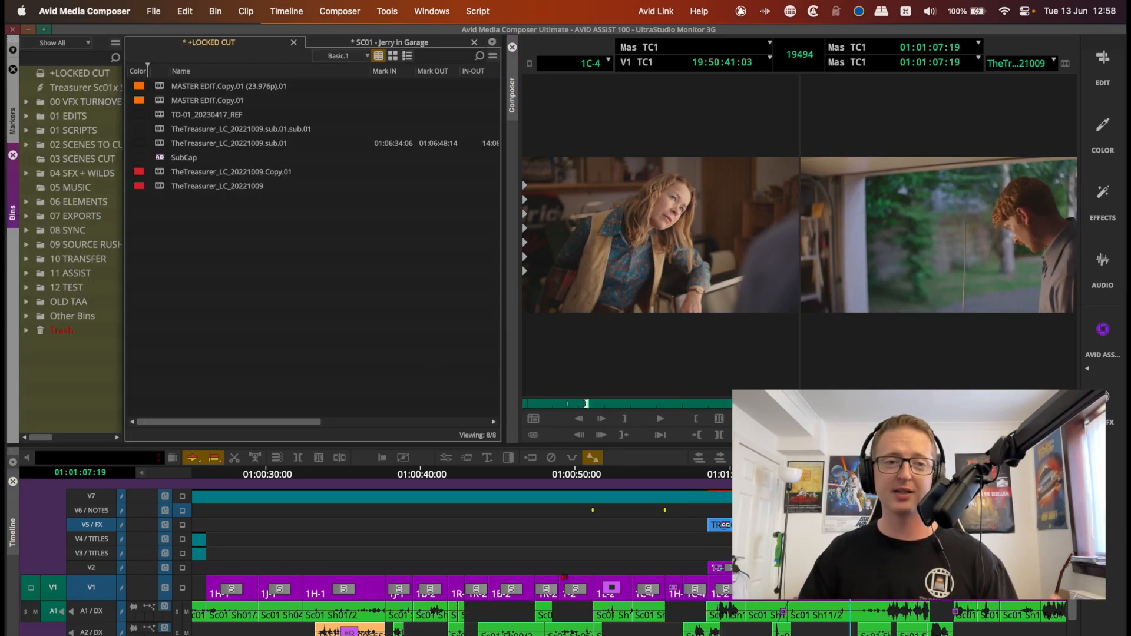
# - In the TAA FX workspace, show the Effect Palette and reopen the garage shot's 3D Warp settings
pyautogui.click(1105, 396)
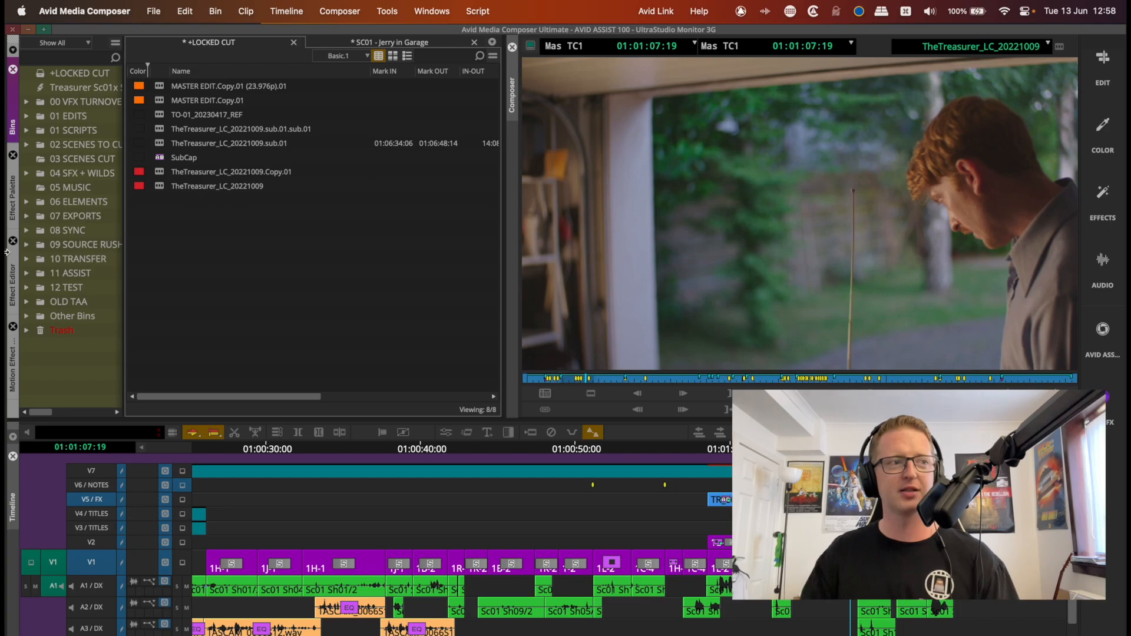
pyautogui.click(12, 207)
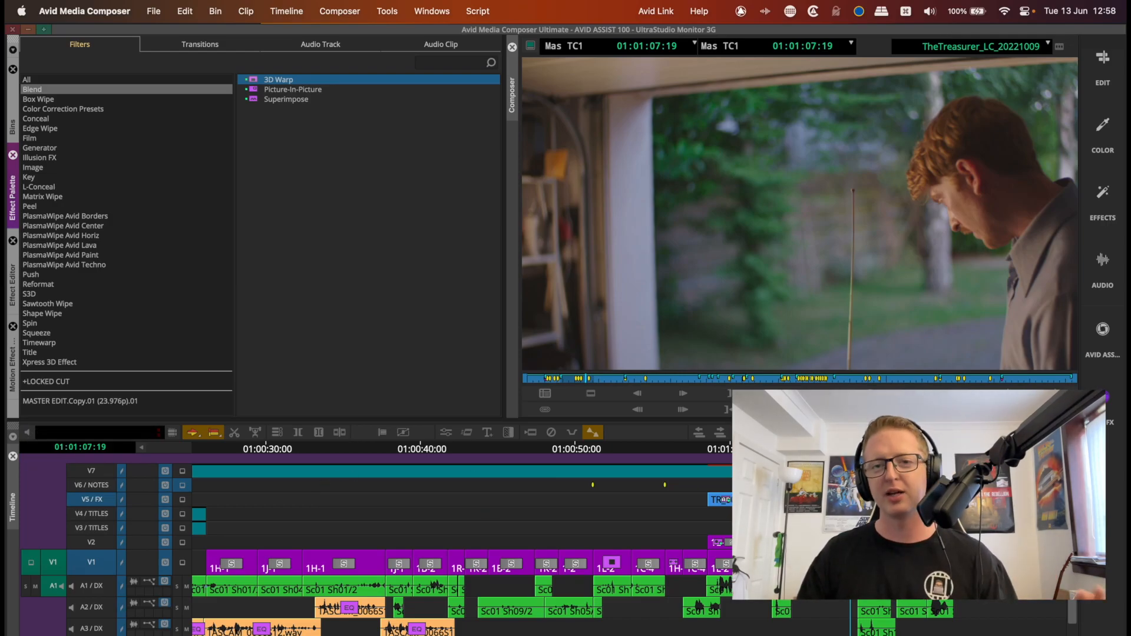
pyautogui.click(848, 500)
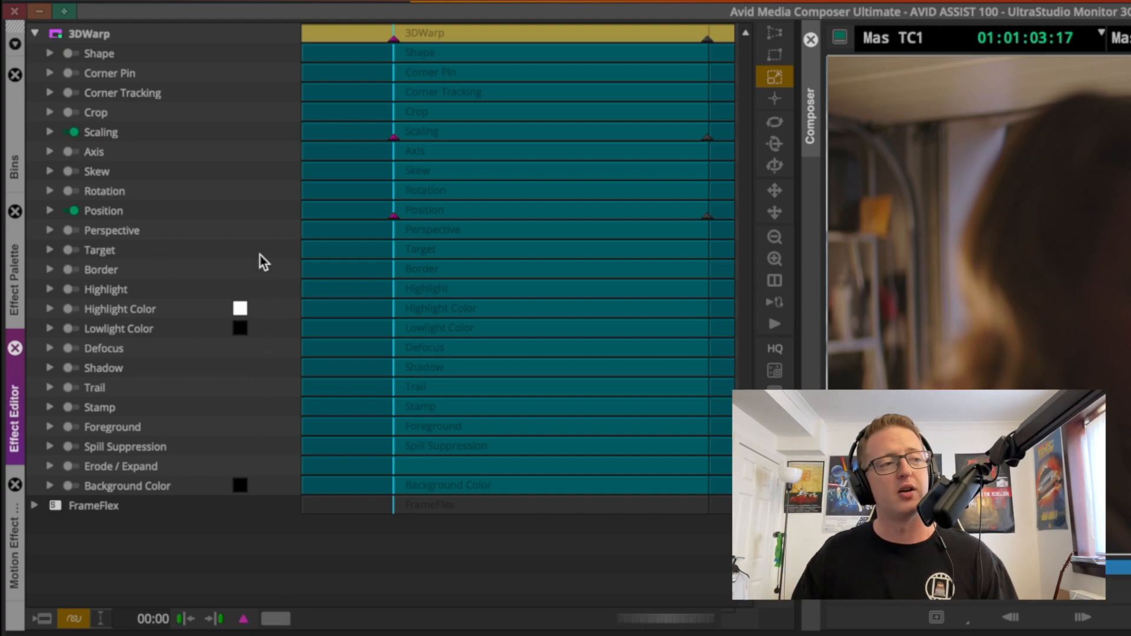
# - Try the Opacity and the SpectraMatte Key type in 3D Warp's Foreground group
pyautogui.click(51, 428)
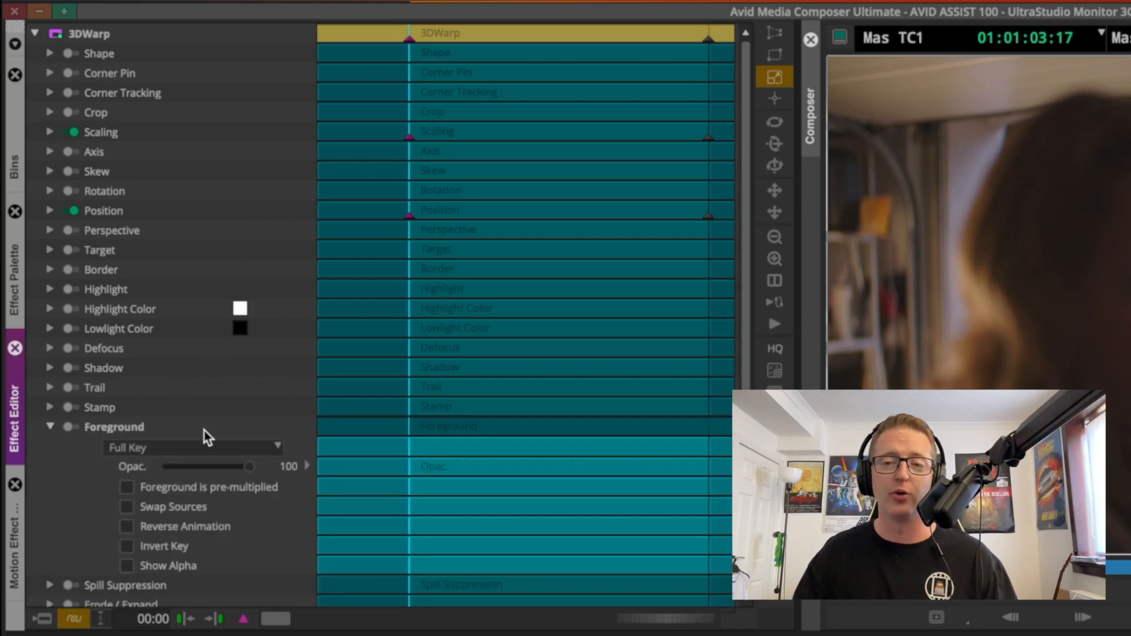
pyautogui.moveTo(225, 471); pyautogui.dragTo(136, 489)
pyautogui.moveTo(273, 472); pyautogui.dragTo(432, 487)
pyautogui.click(249, 449)
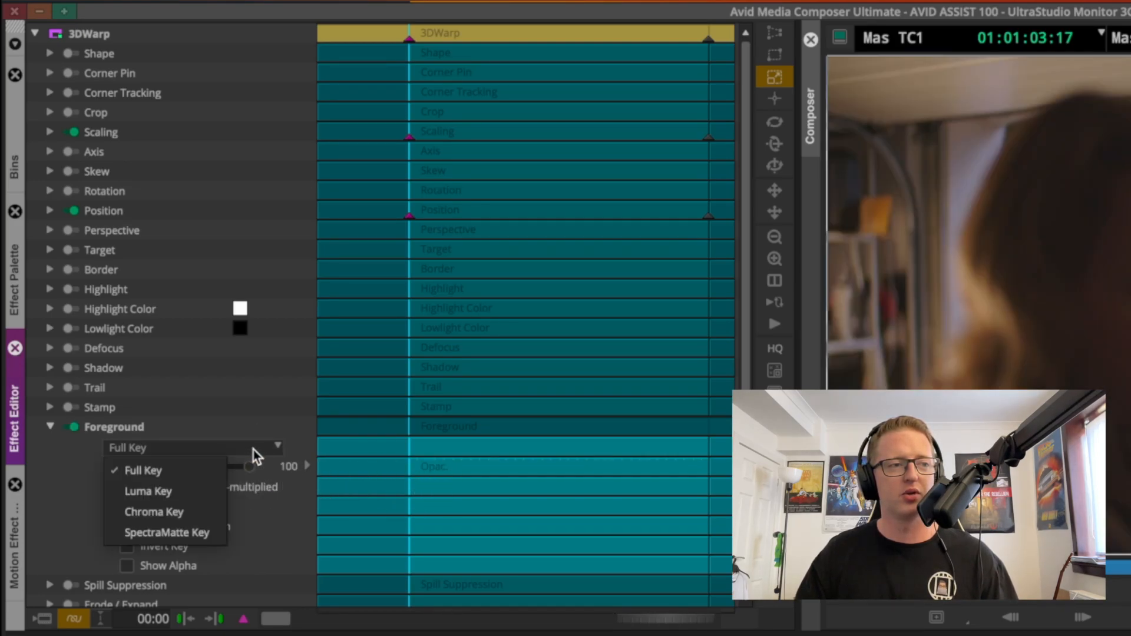
pyautogui.click(172, 533)
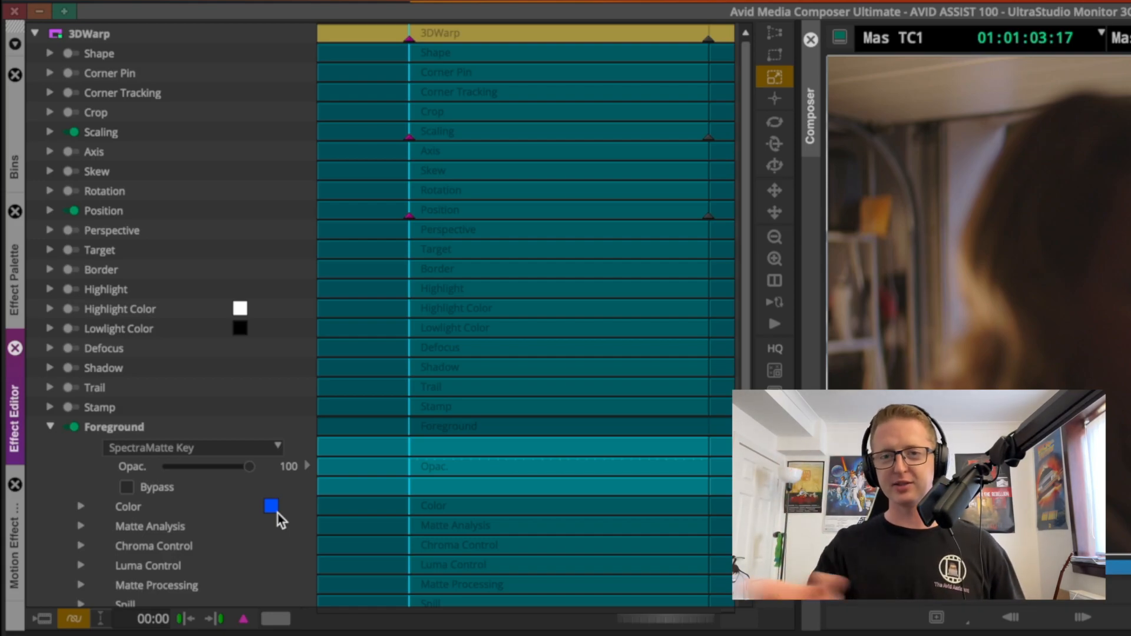
# - Collapse the Foreground group and examine the Spill Suppression, Erode / Expand and Background Color parameters
pyautogui.click(50, 426)
pyautogui.click(47, 446)
pyautogui.click(42, 445)
pyautogui.click(49, 466)
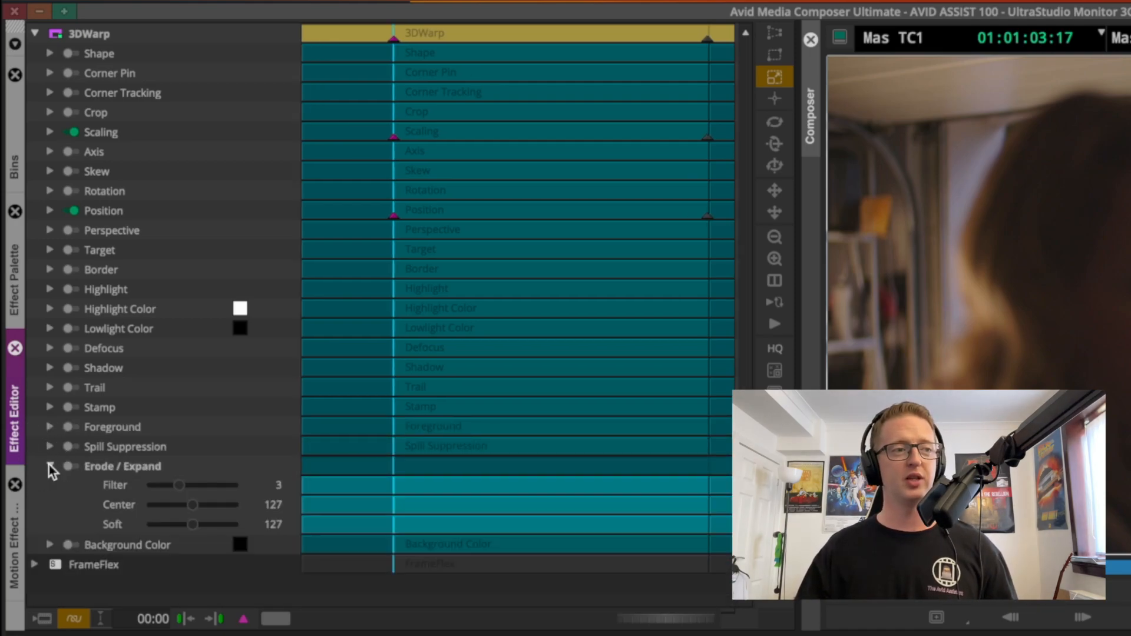
pyautogui.click(47, 465)
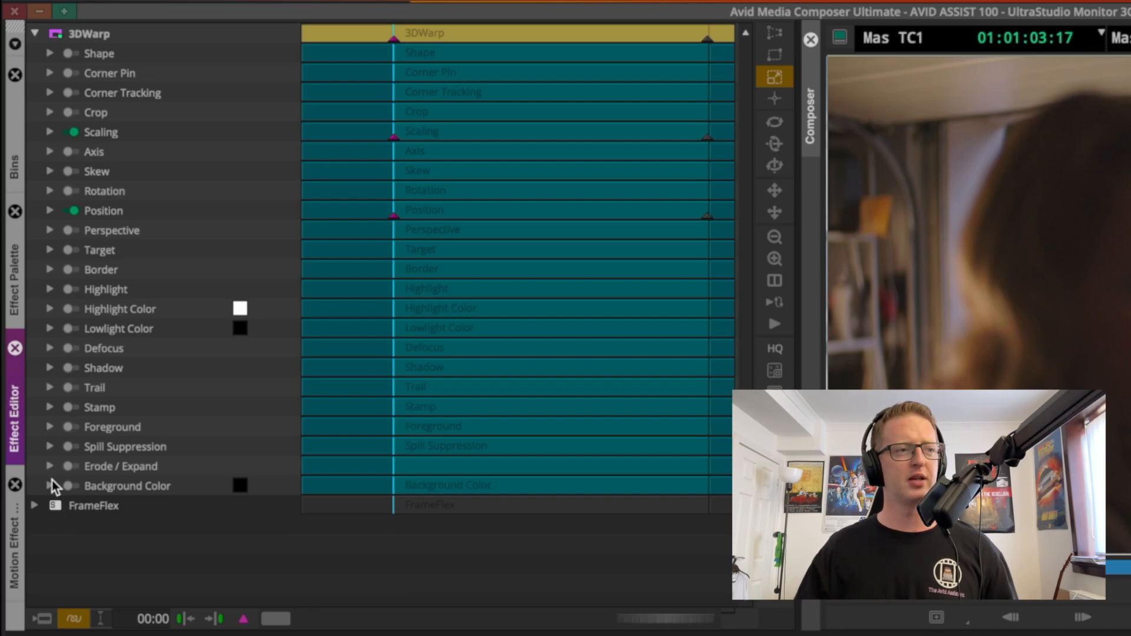
pyautogui.click(51, 483)
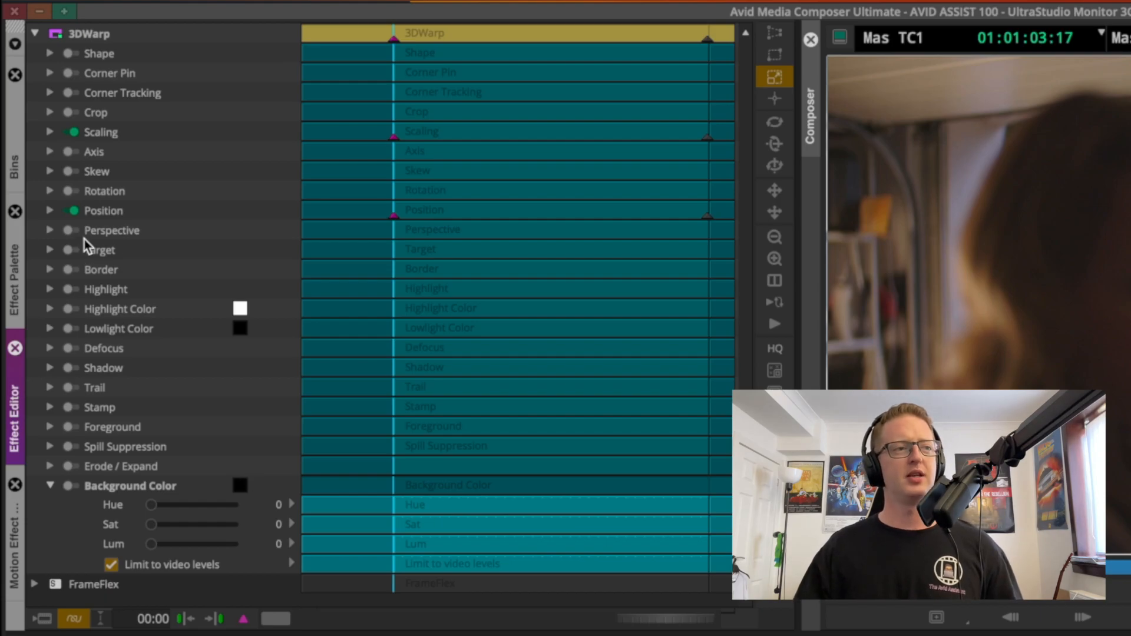
# - Scale the garage shot down to 73 and set 3D Warp's Background Color to pink #ffaaff
pyautogui.click(50, 132)
pyautogui.moveTo(182, 174); pyautogui.dragTo(166, 173)
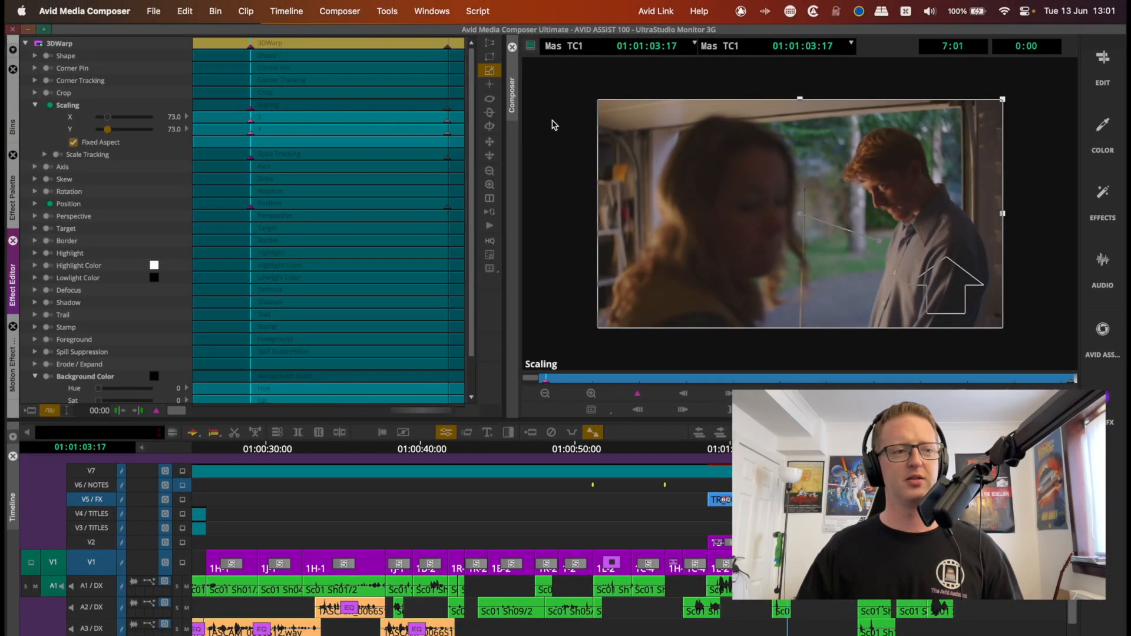
pyautogui.scroll(-3, 30, 377)
pyautogui.click(154, 334)
pyautogui.click(497, 343)
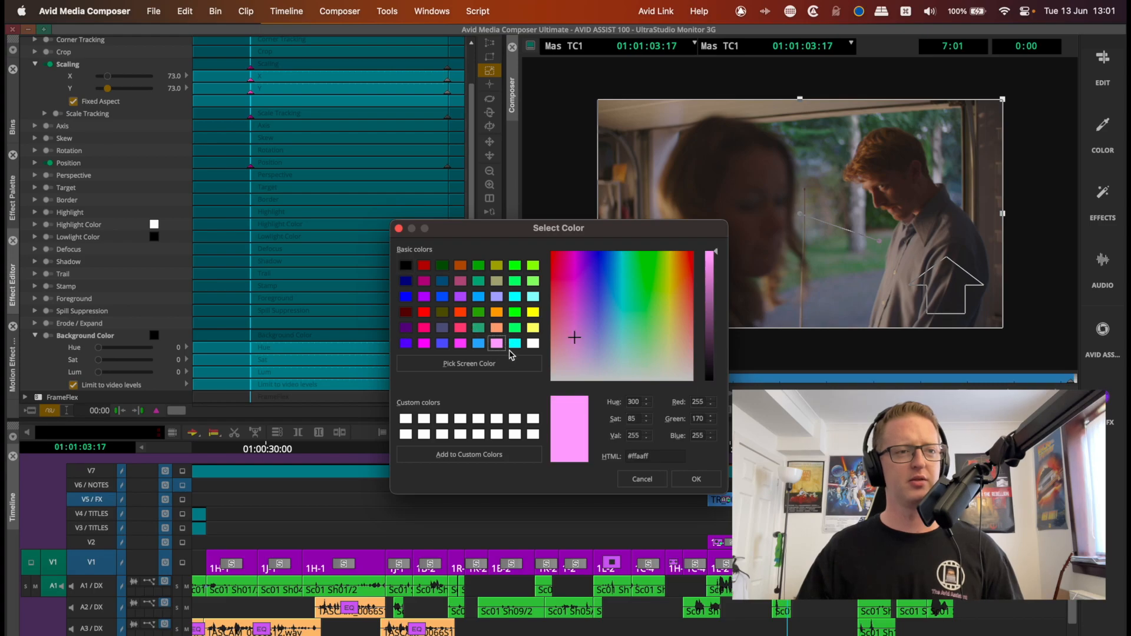
pyautogui.click(698, 476)
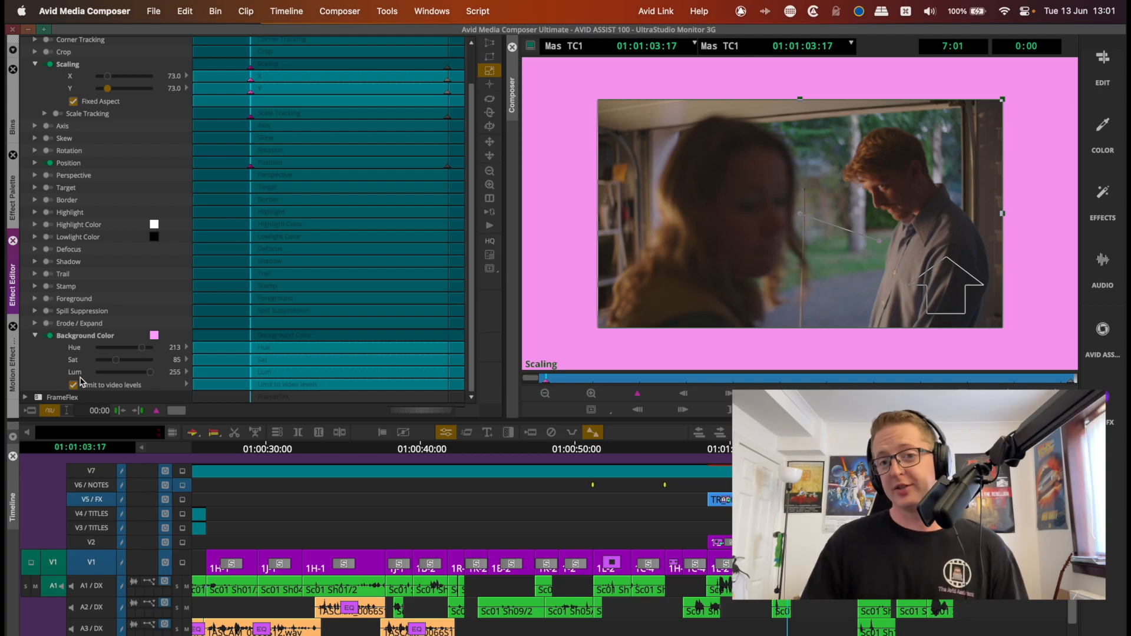
# - Turn off Background Color and adjust the horizontal amount in the Defocus group
pyautogui.click(50, 336)
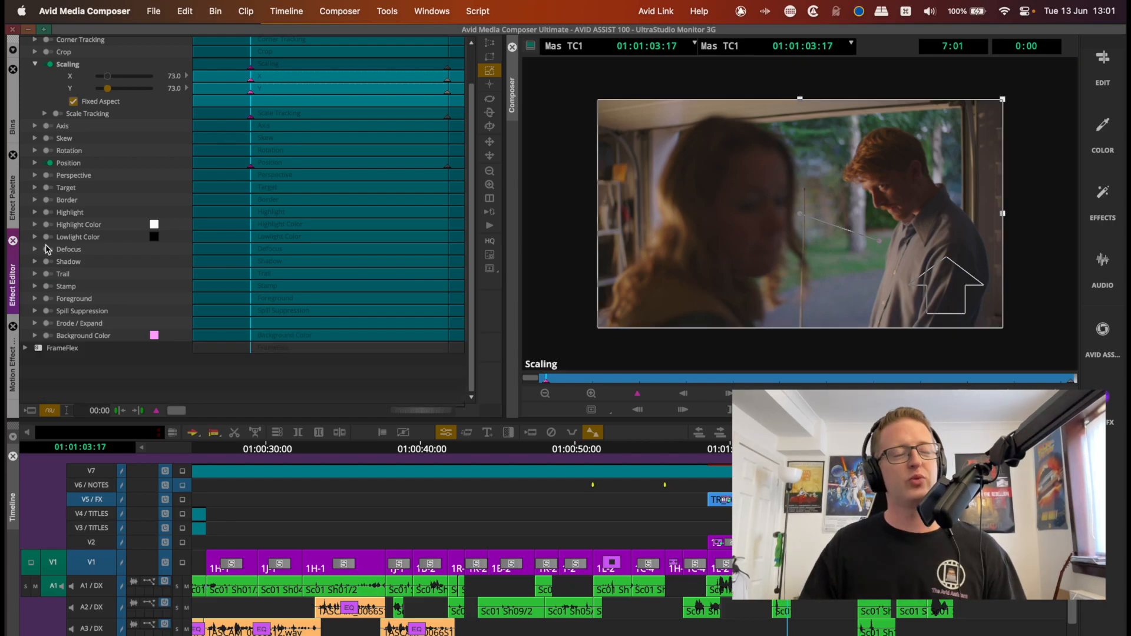
pyautogui.click(34, 250)
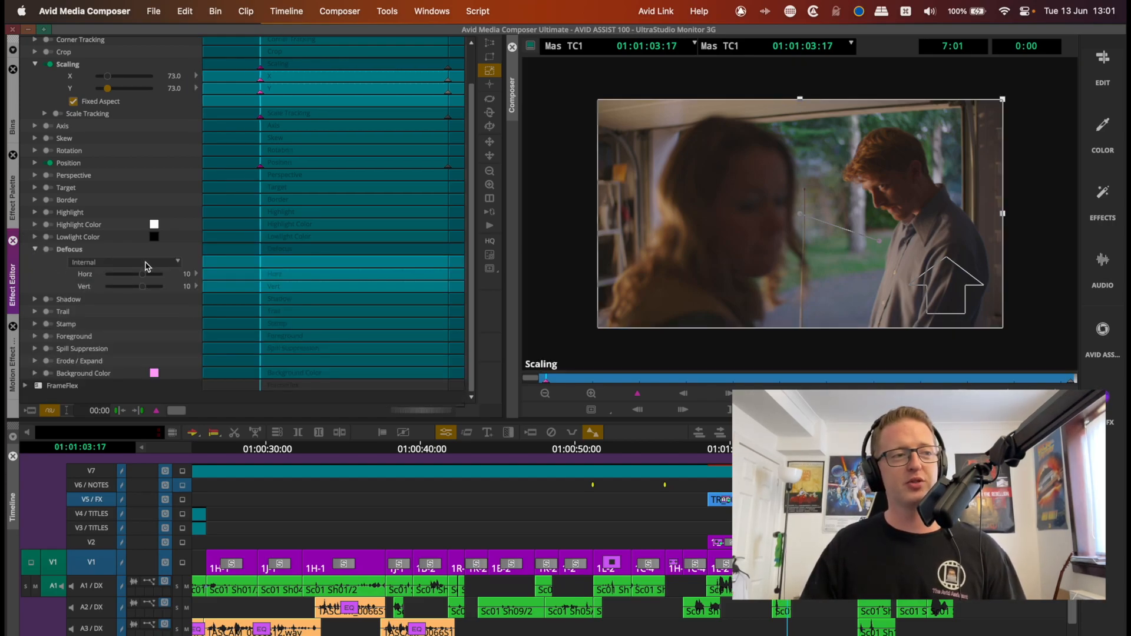
pyautogui.moveTo(110, 274); pyautogui.dragTo(147, 275)
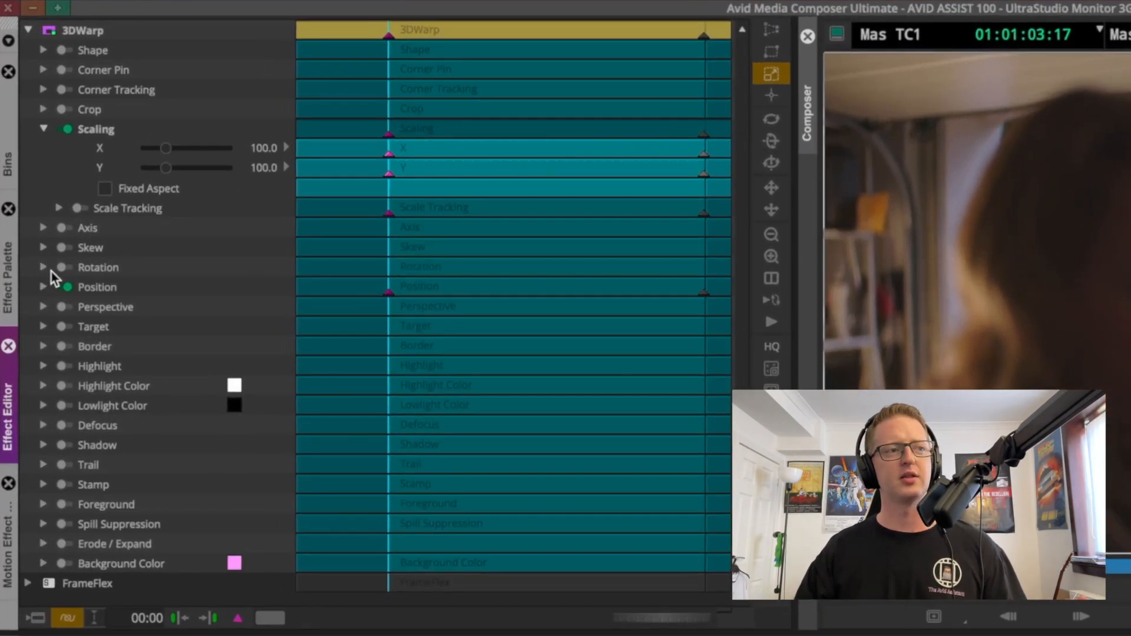
# - Examine the Rotation and Crop parameters of 3D Warp and collapse the Scaling group
pyautogui.click(43, 267)
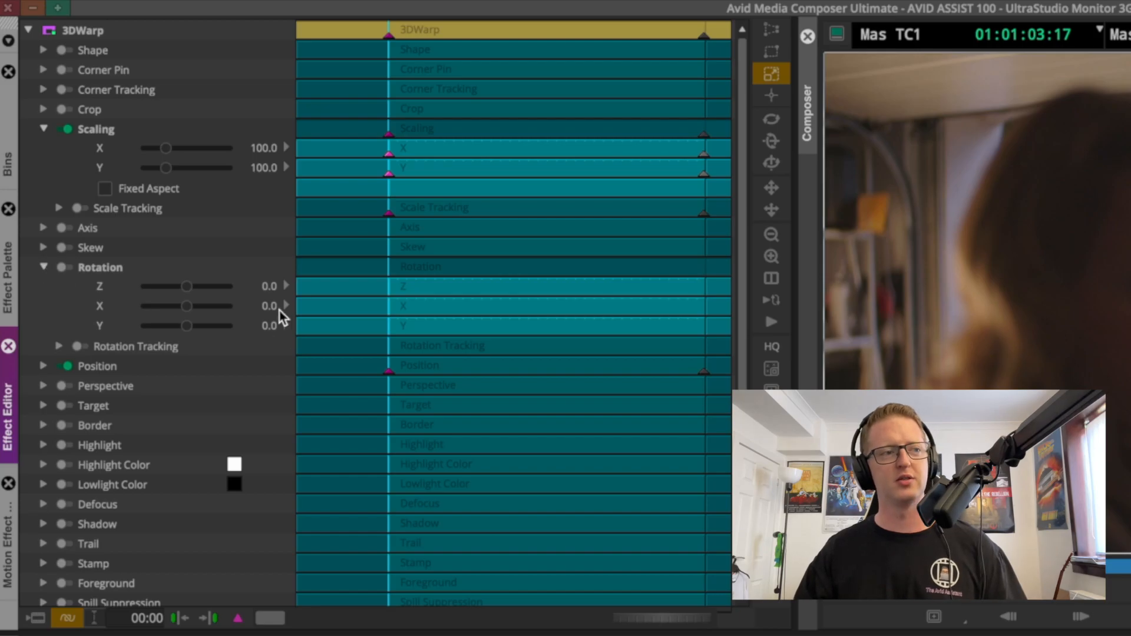
pyautogui.click(44, 267)
pyautogui.click(42, 109)
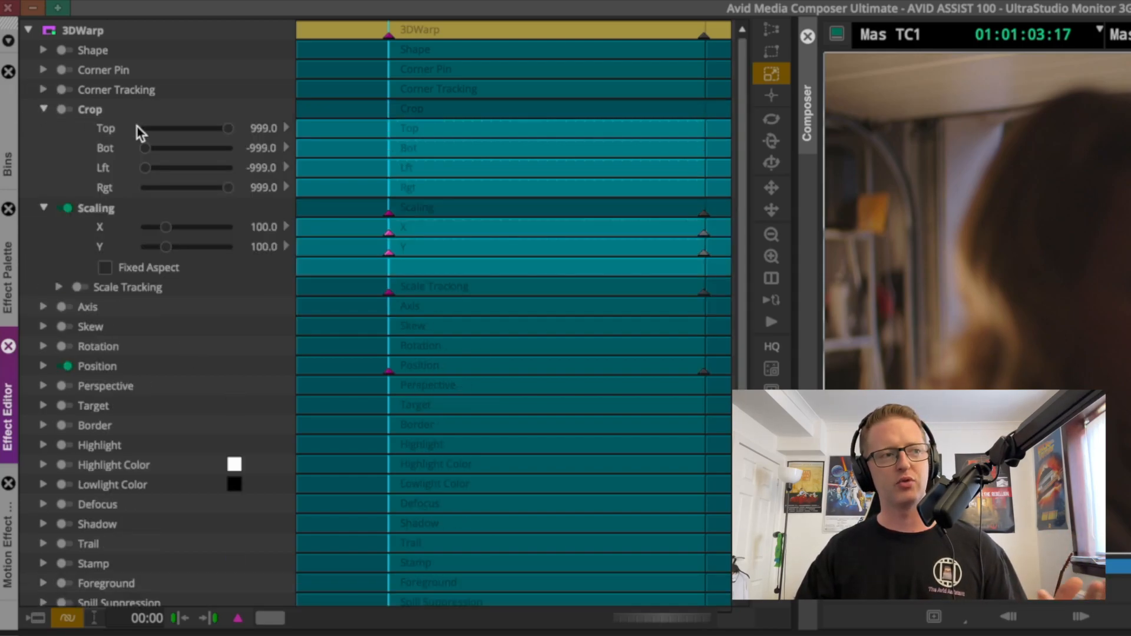
pyautogui.click(44, 109)
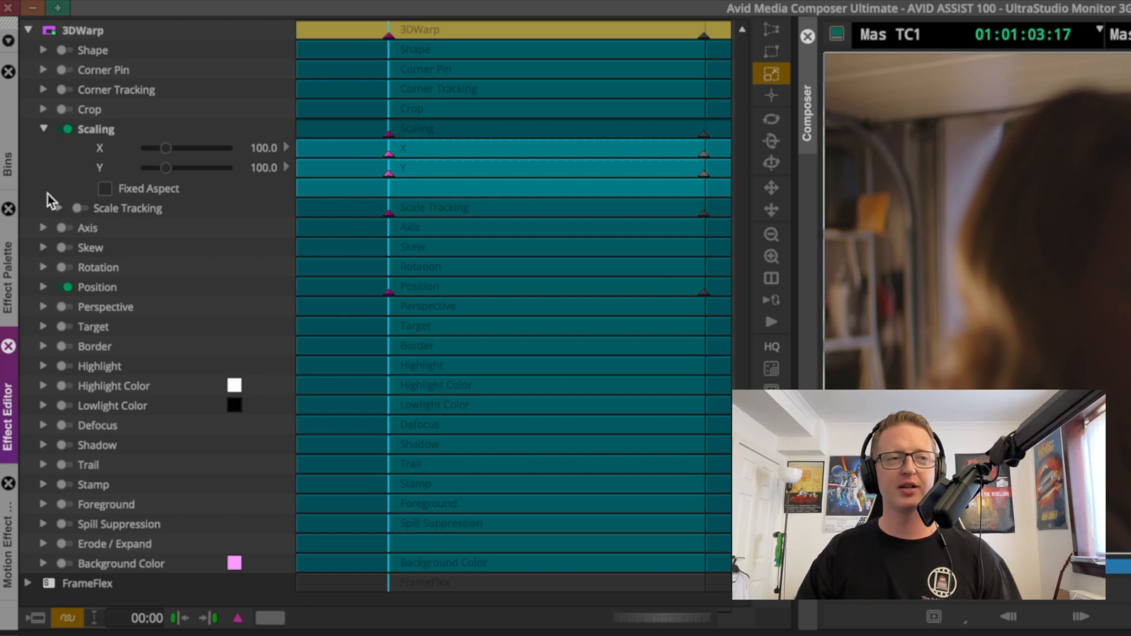
pyautogui.click(774, 386)
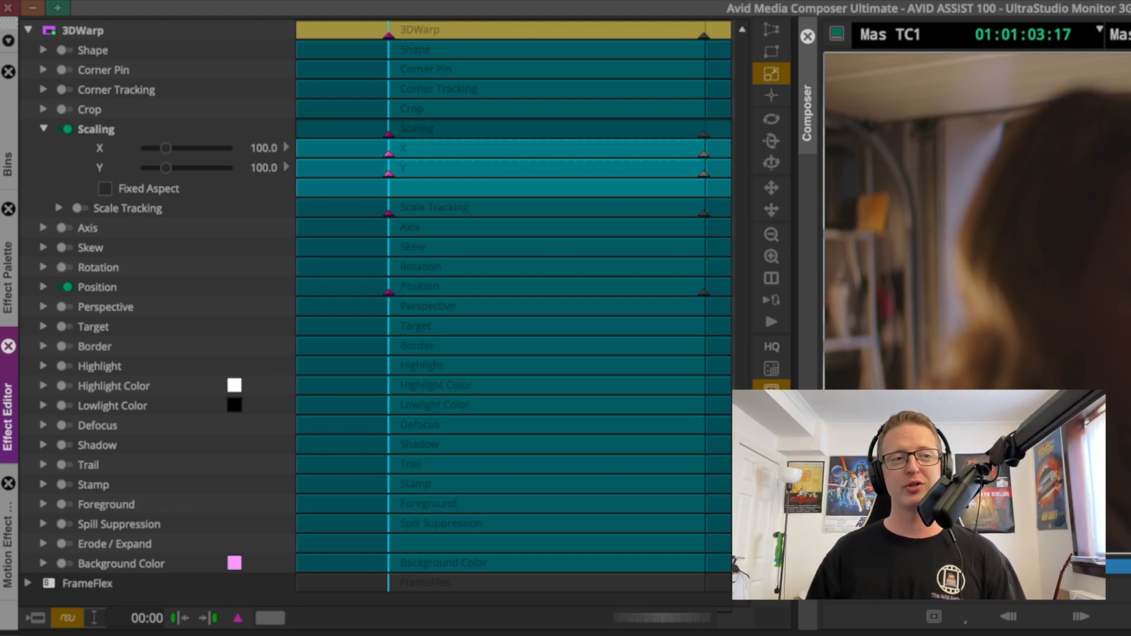
pyautogui.click(43, 129)
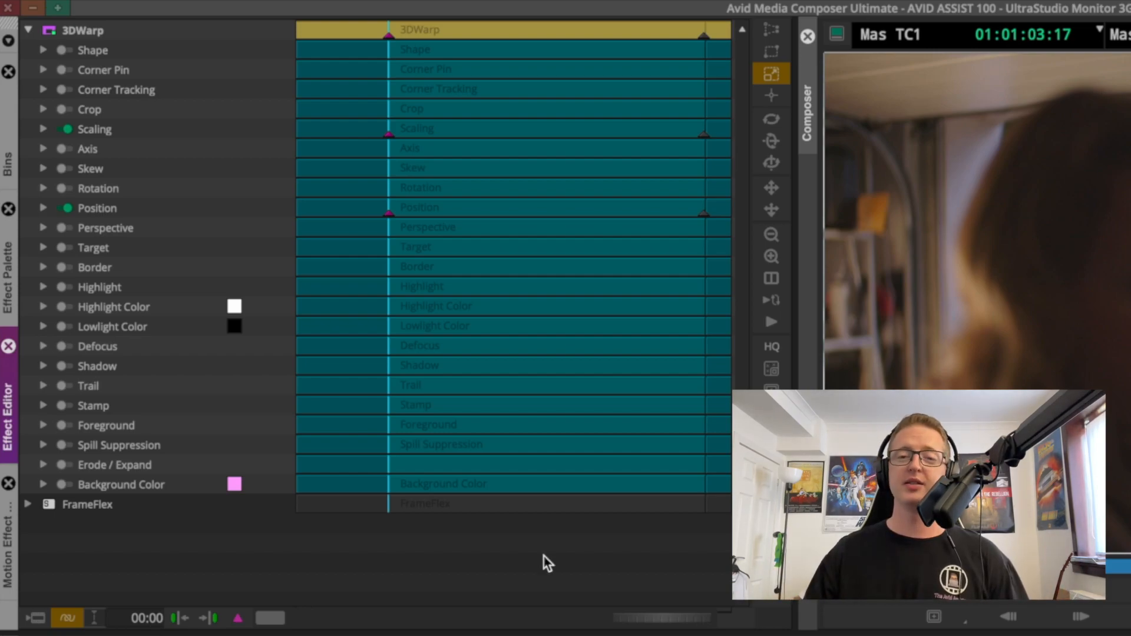
# - Zoom in on the effect's keyframe graph and switch the on-image controls from Rotation to Scaling
pyautogui.press('super+]')
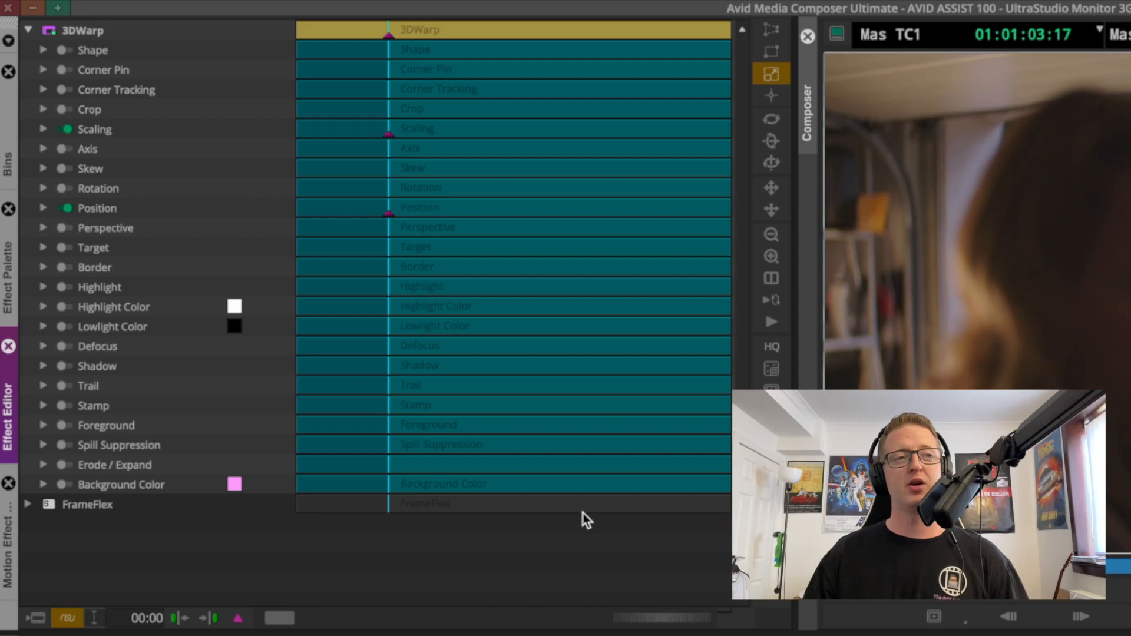
pyautogui.click(766, 164)
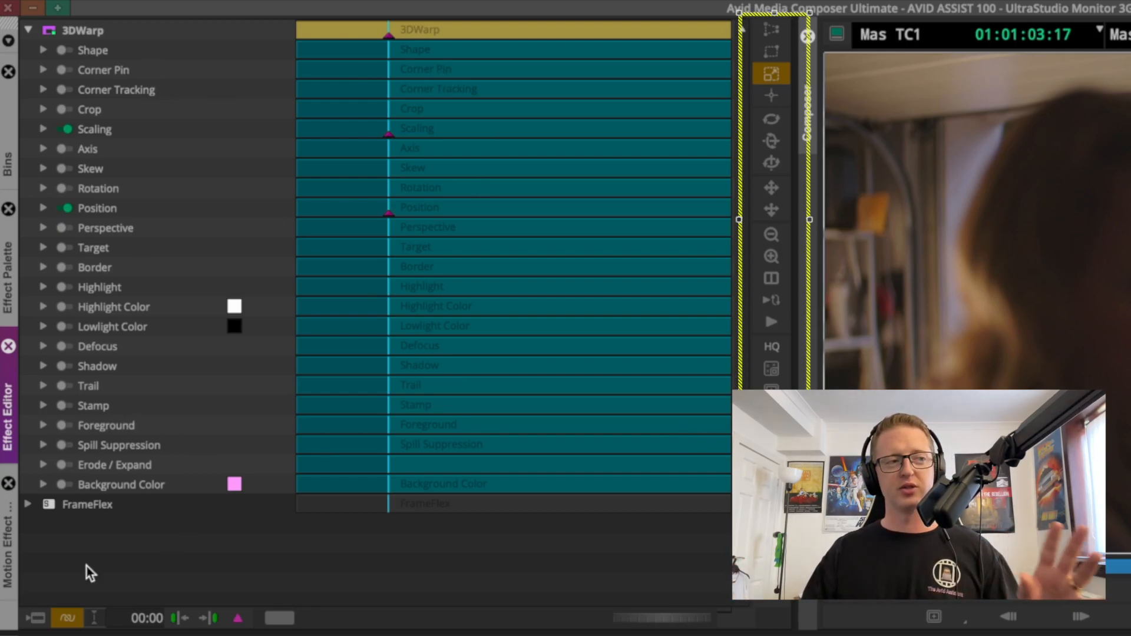
pyautogui.click(786, 186)
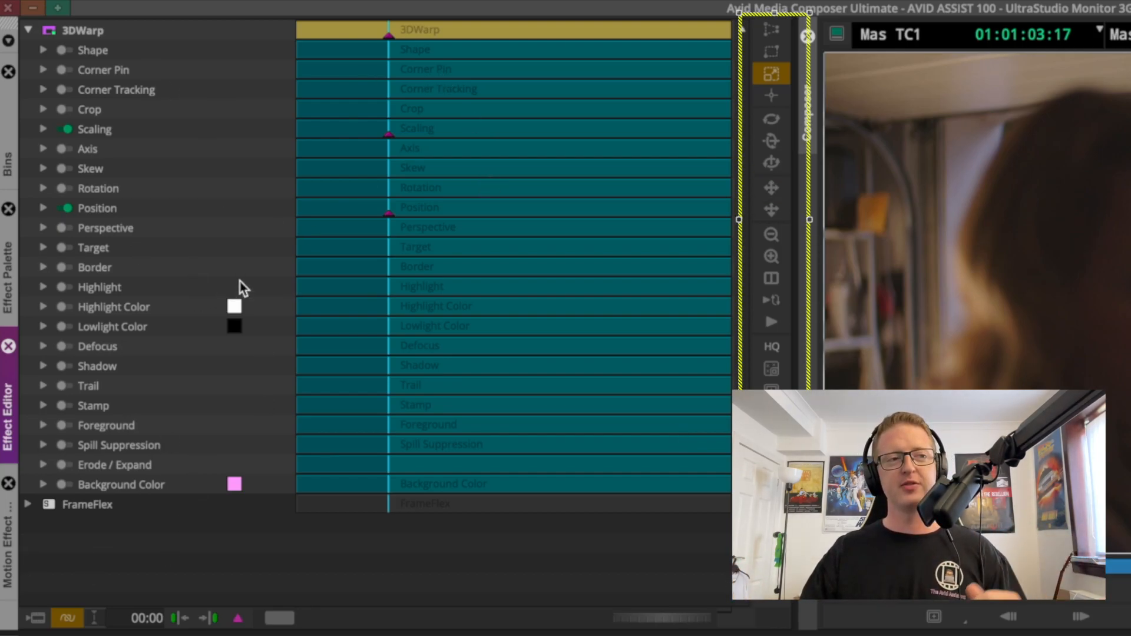
pyautogui.click(42, 129)
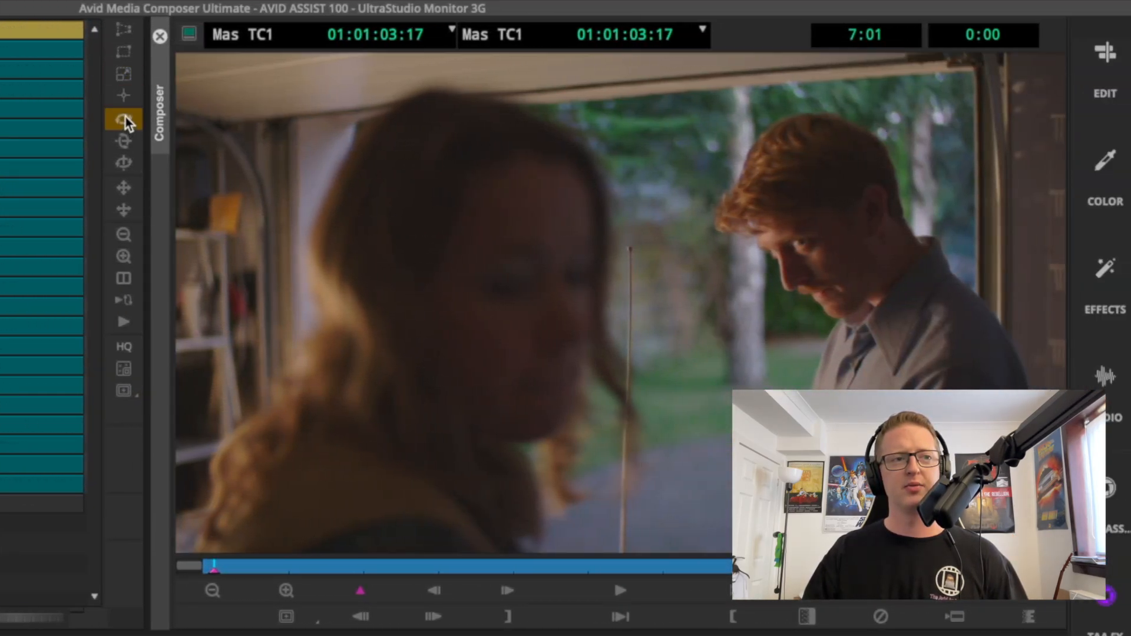
pyautogui.click(123, 74)
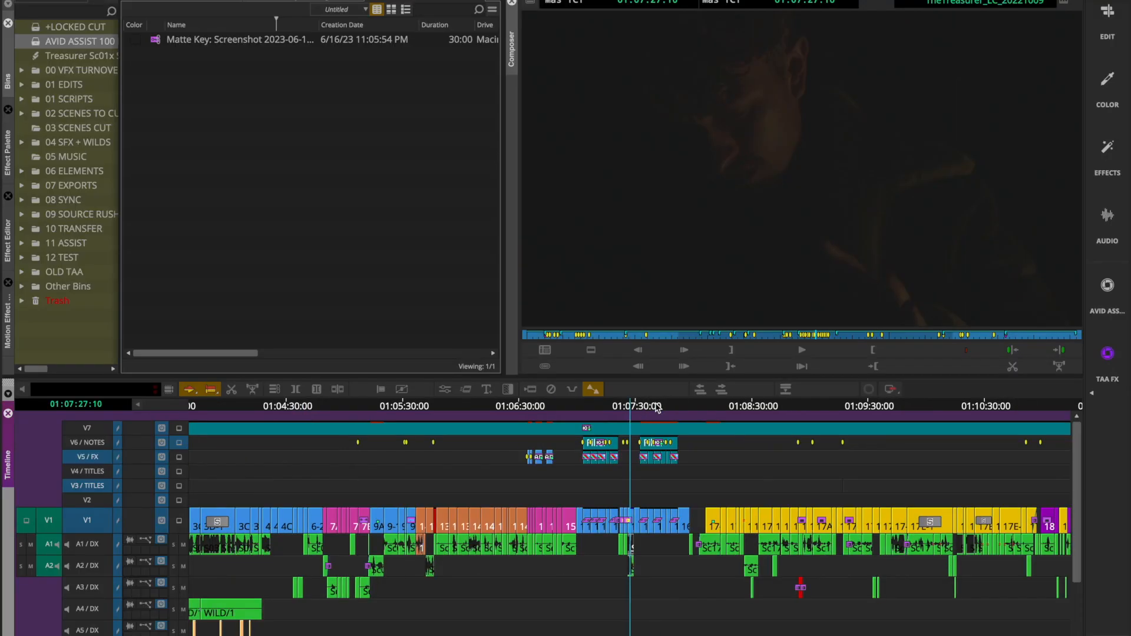
# - Zoom the sequence timeline in and back out around 01:07:27:10
pyautogui.hotkey('ctrl', ']')
pyautogui.hotkey('ctrl', ']')
pyautogui.hotkey('ctrl', ']')
pyautogui.hotkey('ctrl', '[')
pyautogui.hotkey('ctrl', '[')
pyautogui.hotkey('ctrl', '[')
pyautogui.hotkey('ctrl', '[')
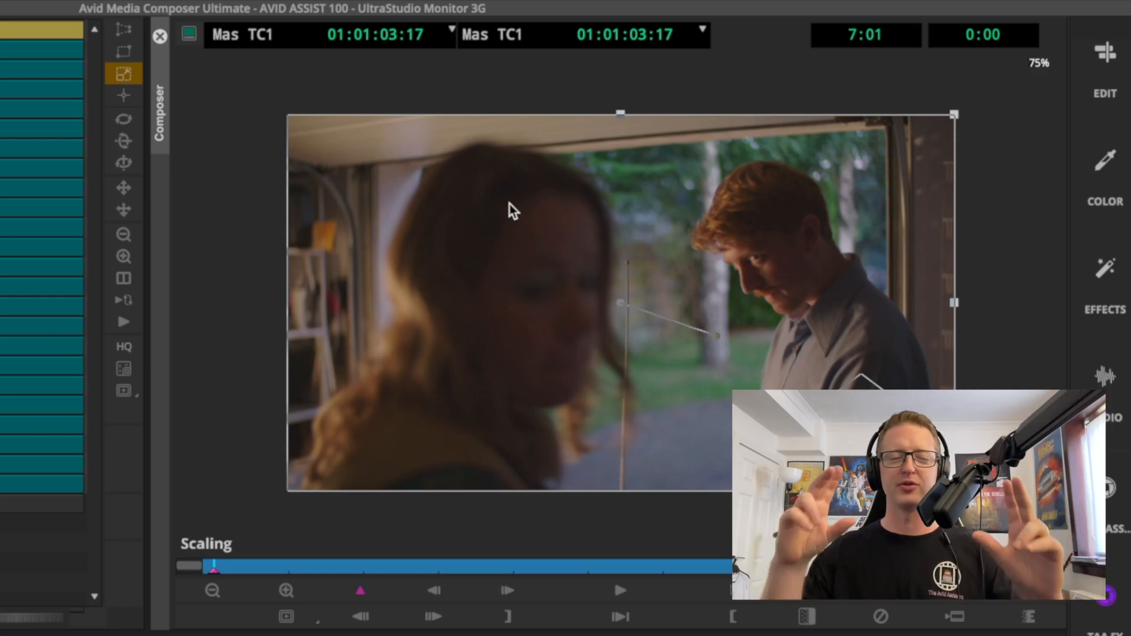
# - Enlarge and reduce the picture in the effect monitor to view it at 75% with its handles visible
pyautogui.press('super+k')
pyautogui.press('super+l')
pyautogui.press('super+l')
pyautogui.press('super+k')
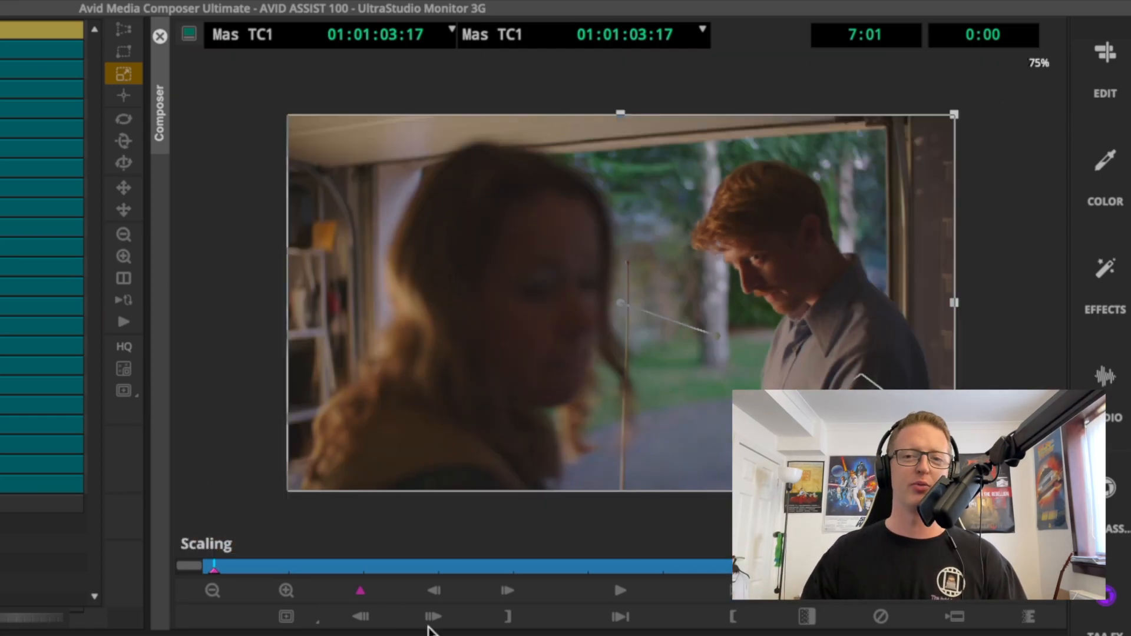
# - Shrink the garage shot with its on-image corner scaling handle and reposition it toward the left side of the frame
pyautogui.click(131, 76)
pyautogui.click(130, 76)
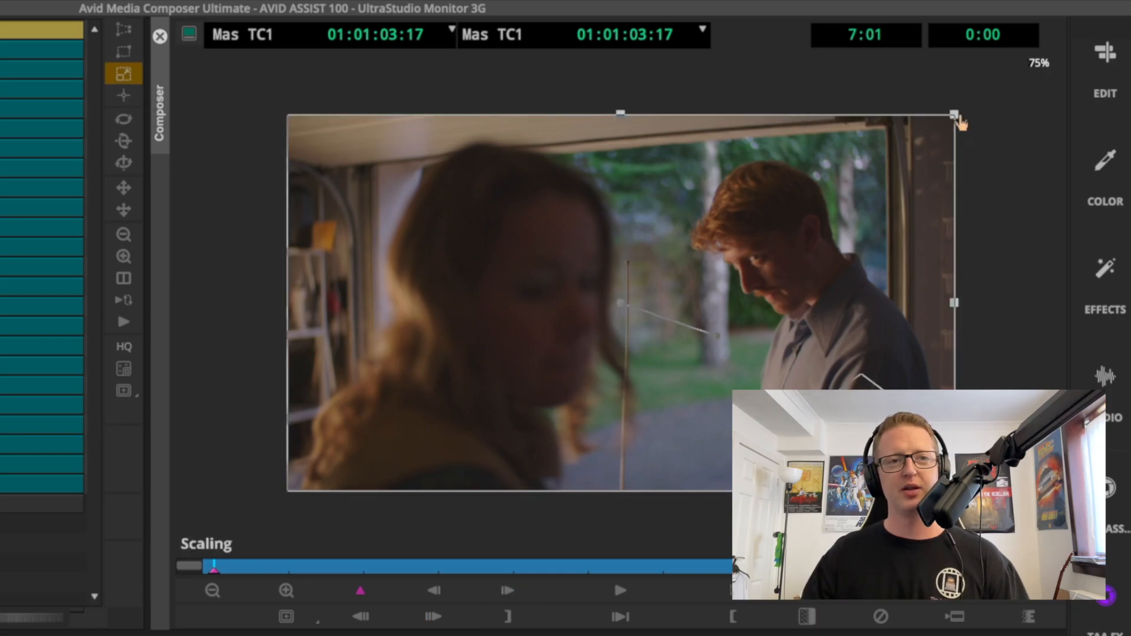
pyautogui.moveTo(954, 115); pyautogui.dragTo(823, 188)
pyautogui.click(737, 248)
pyautogui.moveTo(737, 247); pyautogui.dragTo(621, 223)
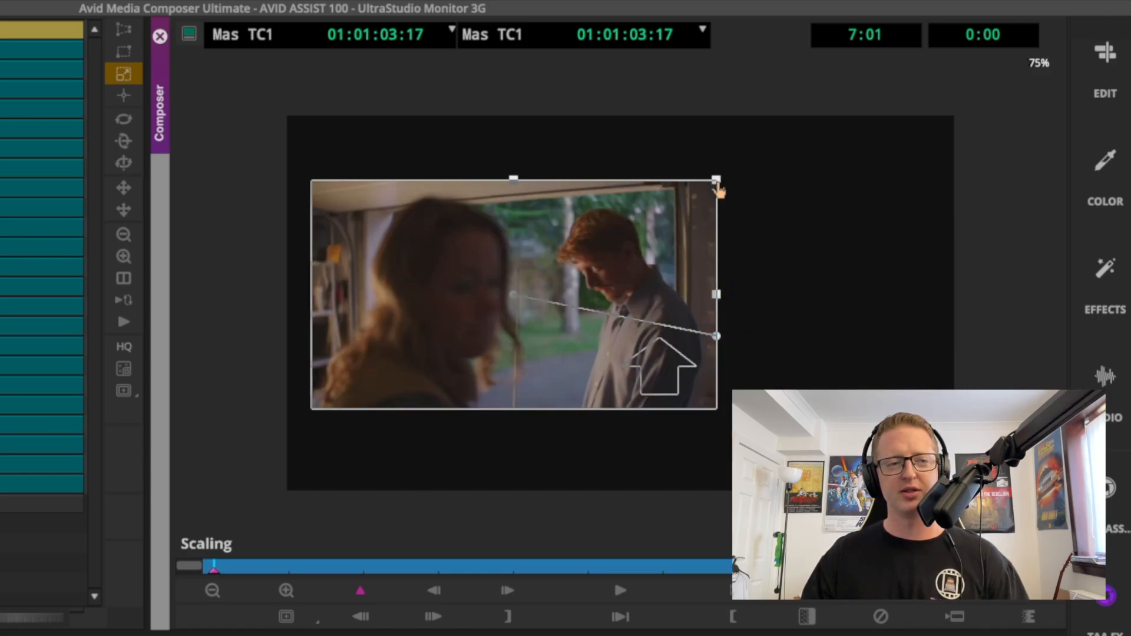
# - Try squashing the garage shot's width and height with its edge scaling handles, and restore its proportions
pyautogui.moveTo(718, 298); pyautogui.dragTo(691, 298)
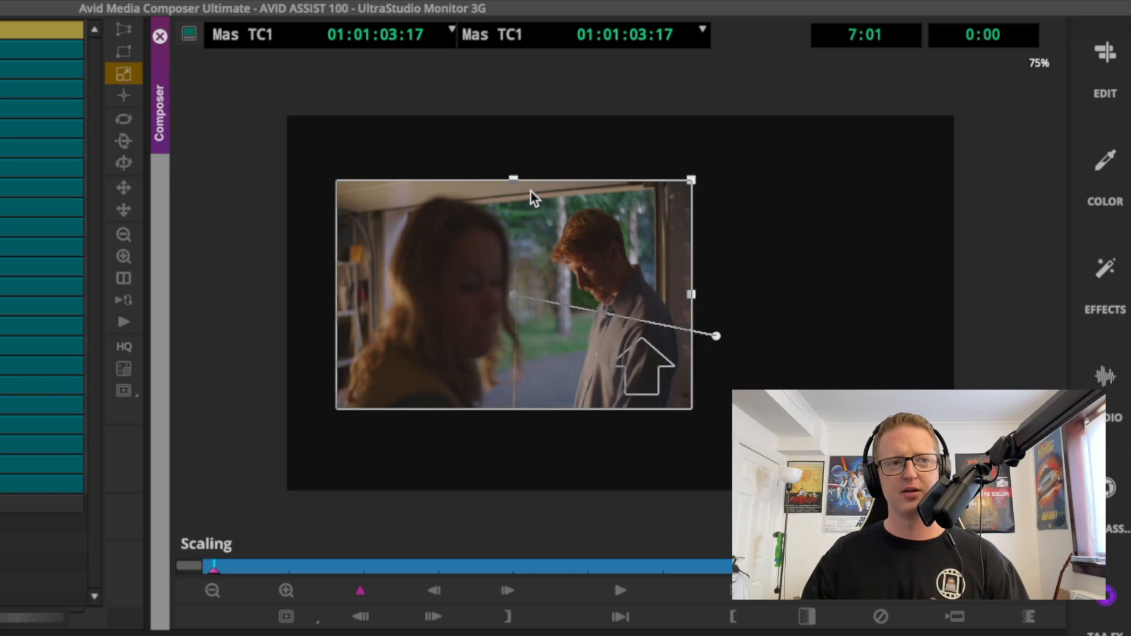
pyautogui.moveTo(514, 181); pyautogui.dragTo(516, 267)
pyautogui.moveTo(701, 302); pyautogui.dragTo(646, 324)
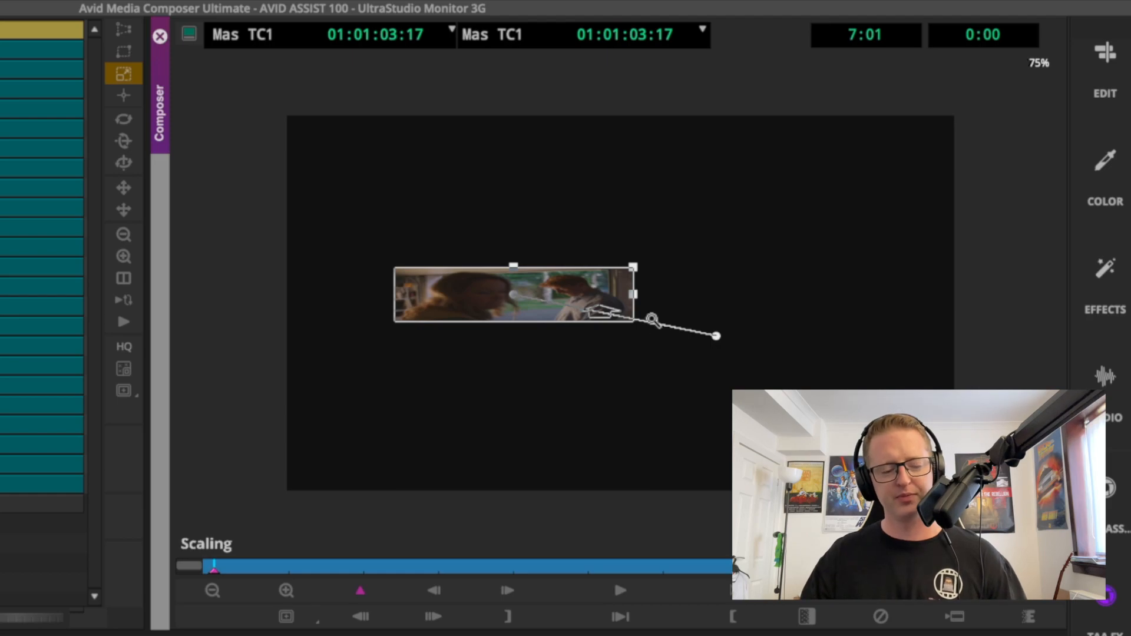
pyautogui.hotkey('ctrl', 'z')
pyautogui.hotkey('ctrl', 'z')
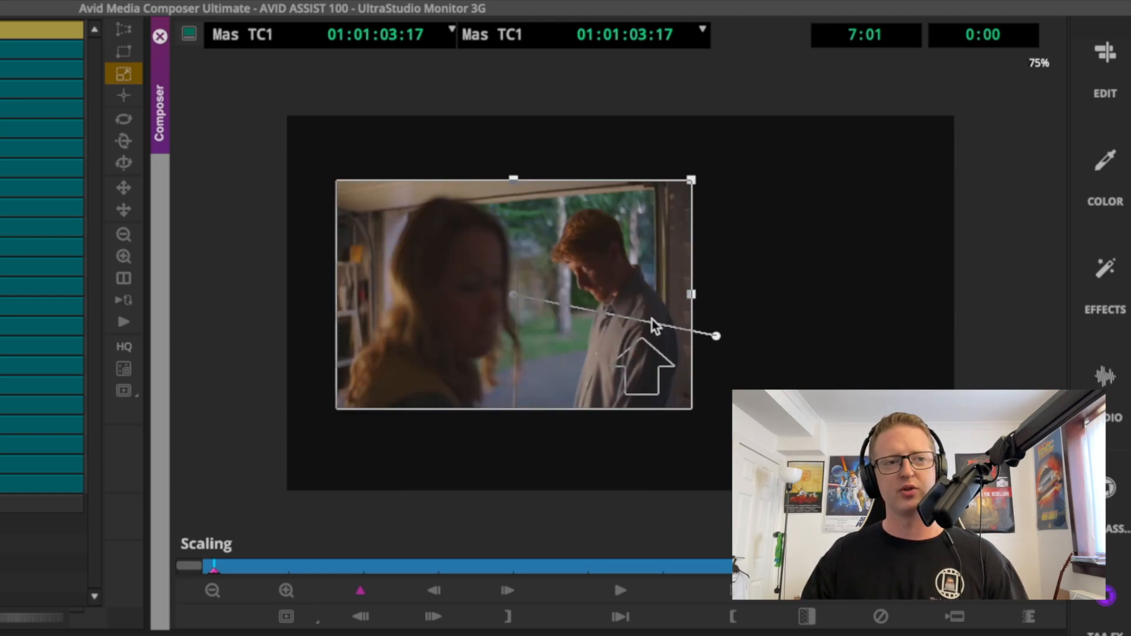
pyautogui.moveTo(644, 338); pyautogui.dragTo(660, 338)
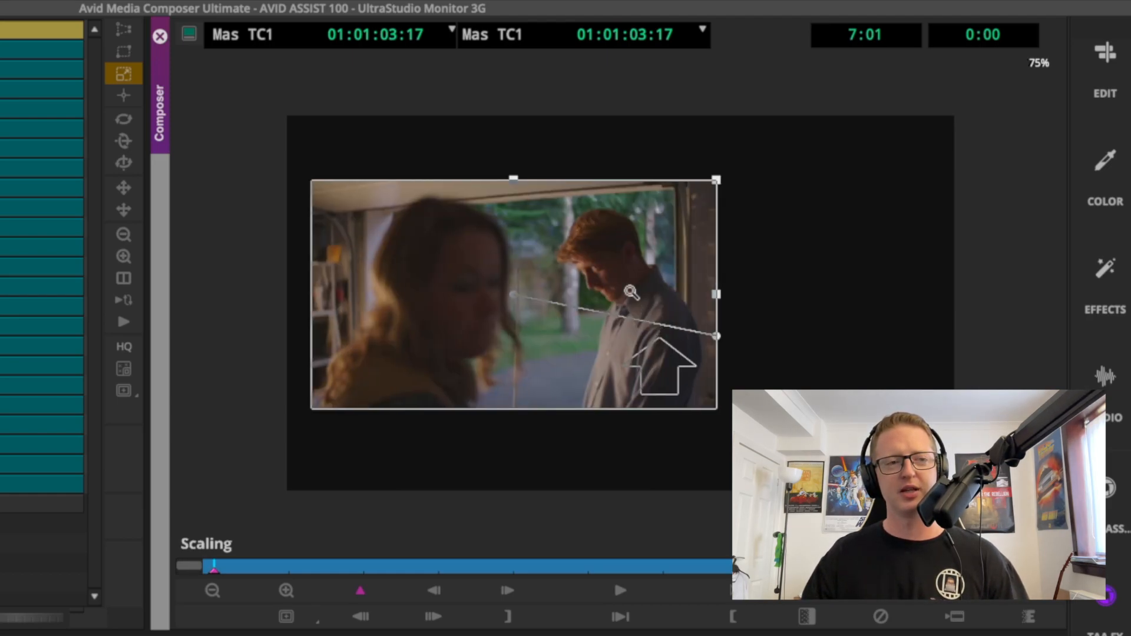
# - Switch to Crop, try the shot's opposite corner crop handles, and expand and collapse the Crop parameters in the Effect Editor
pyautogui.click(123, 51)
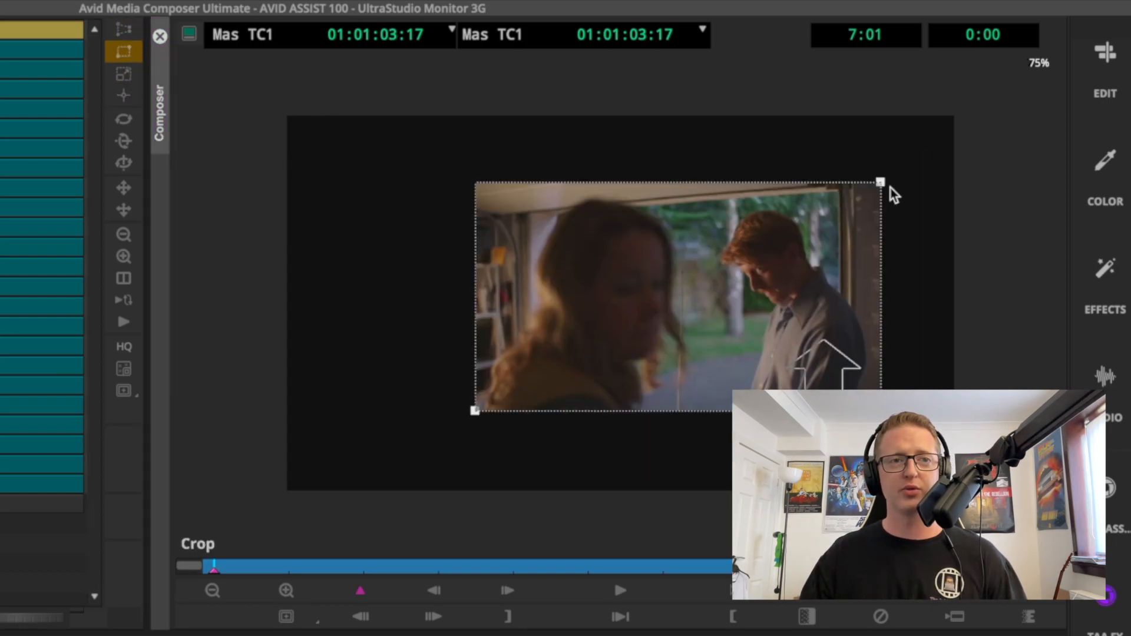
pyautogui.moveTo(880, 182); pyautogui.dragTo(820, 224)
pyautogui.moveTo(743, 195); pyautogui.dragTo(934, 194)
pyautogui.moveTo(473, 412); pyautogui.dragTo(480, 488)
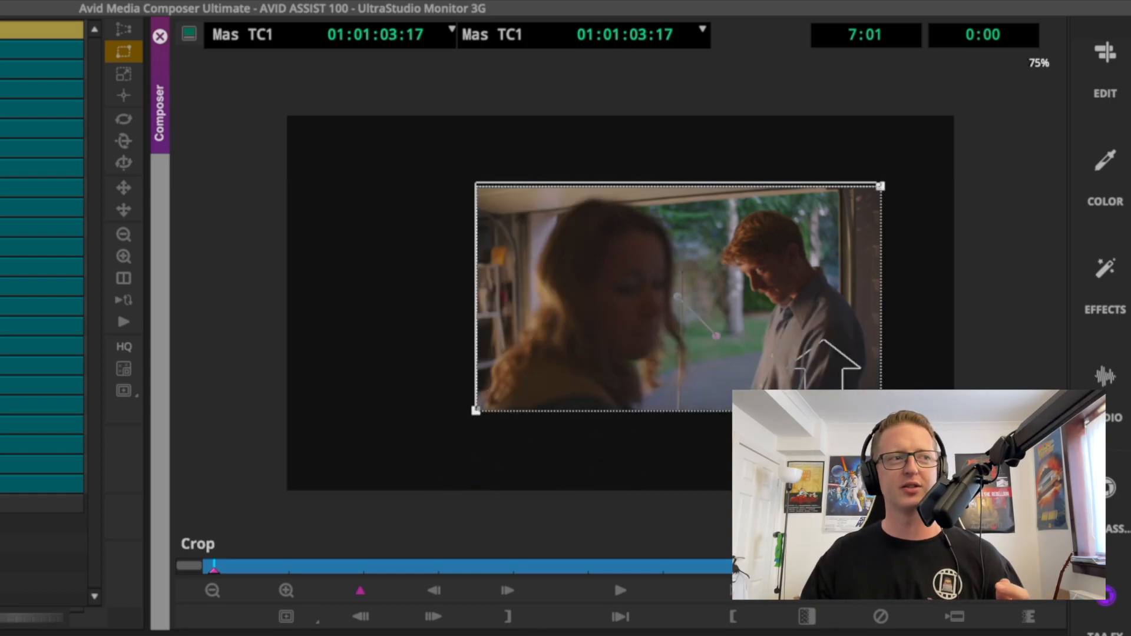
pyautogui.click(1, 109)
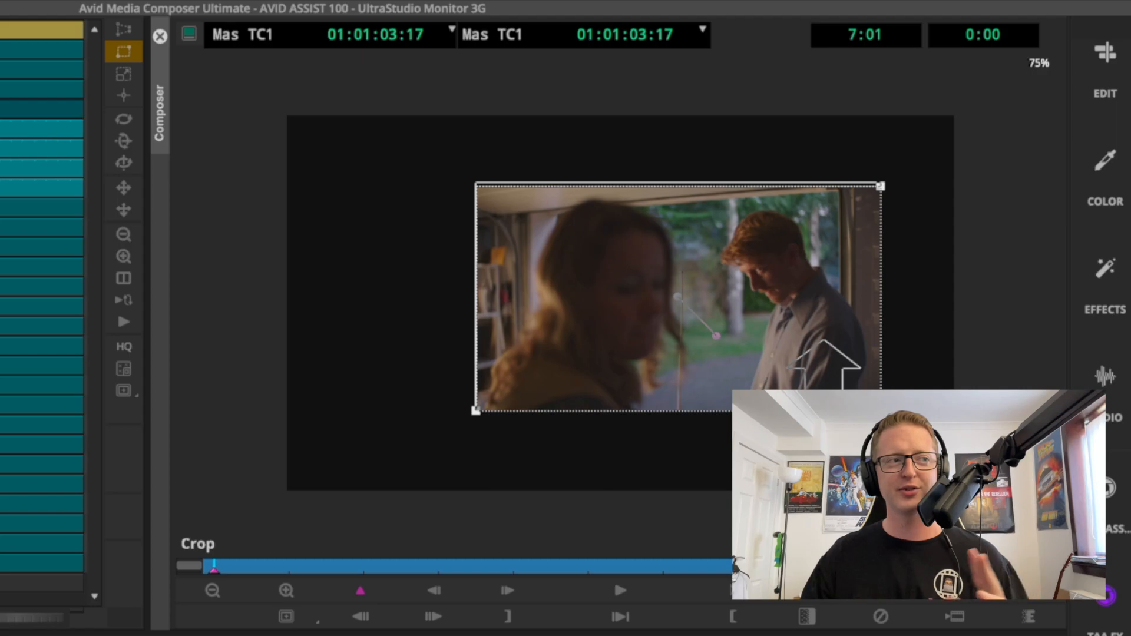
pyautogui.click(1, 108)
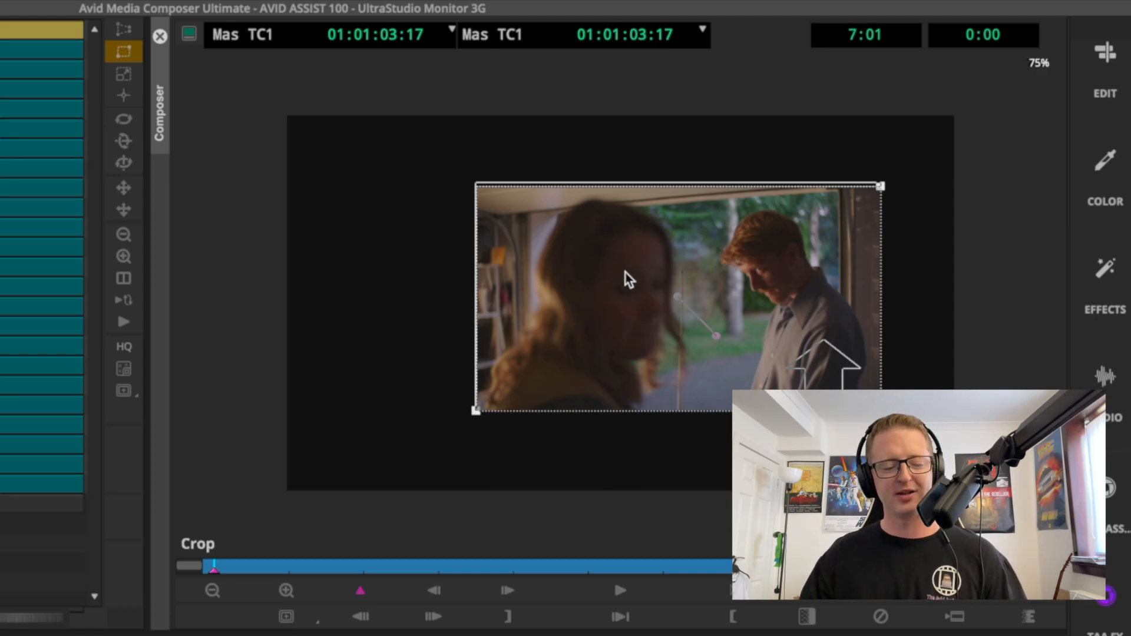
# - Crop the left edge of the shot inward with its lower-left crop handle, viewing the picture at 1X
pyautogui.press('super+l')
pyautogui.press('super+l')
pyautogui.moveTo(404, 372); pyautogui.dragTo(501, 56)
pyautogui.moveTo(289, 323); pyautogui.dragTo(359, 322)
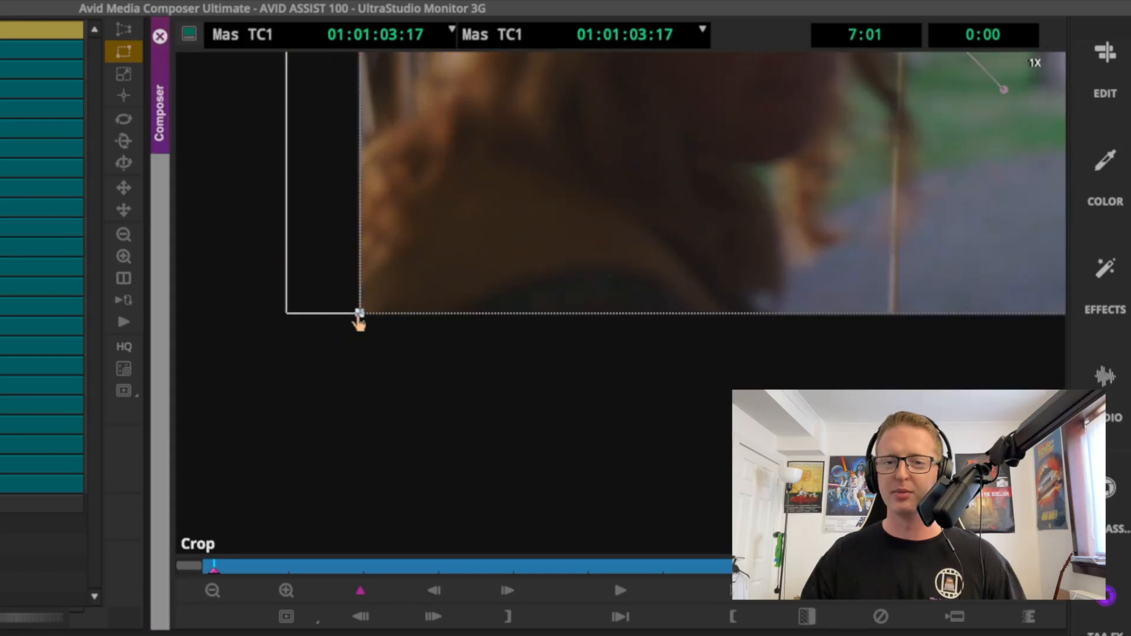
# - Swing the shot both ways around its Y axis with the on-image Y Rotation handles at 01:01:05:00
pyautogui.click(129, 121)
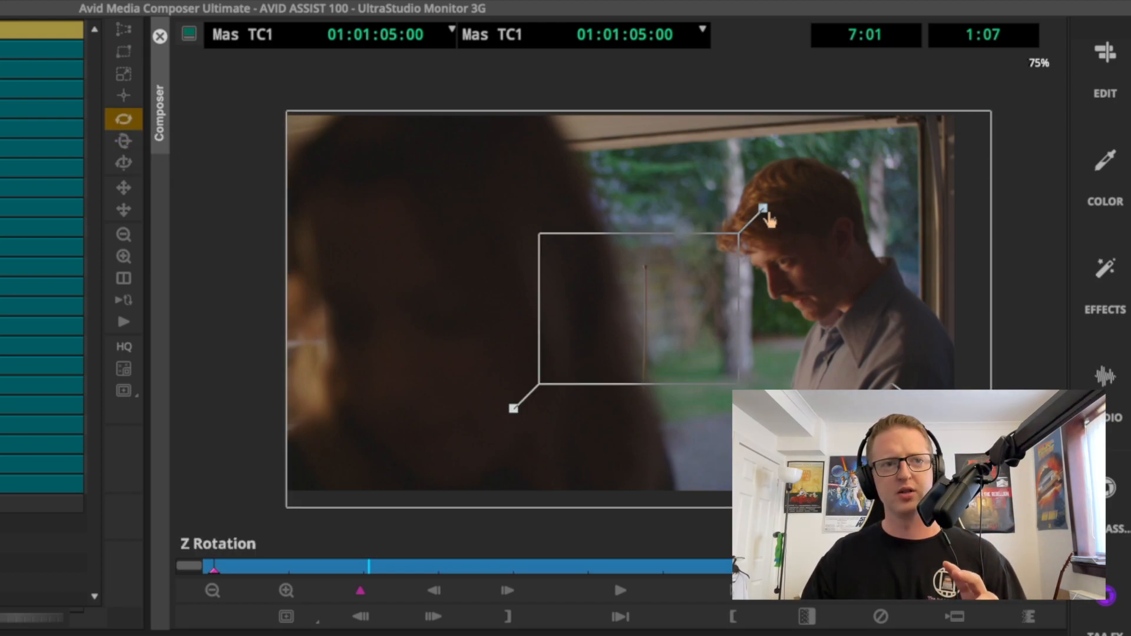
pyautogui.click(123, 162)
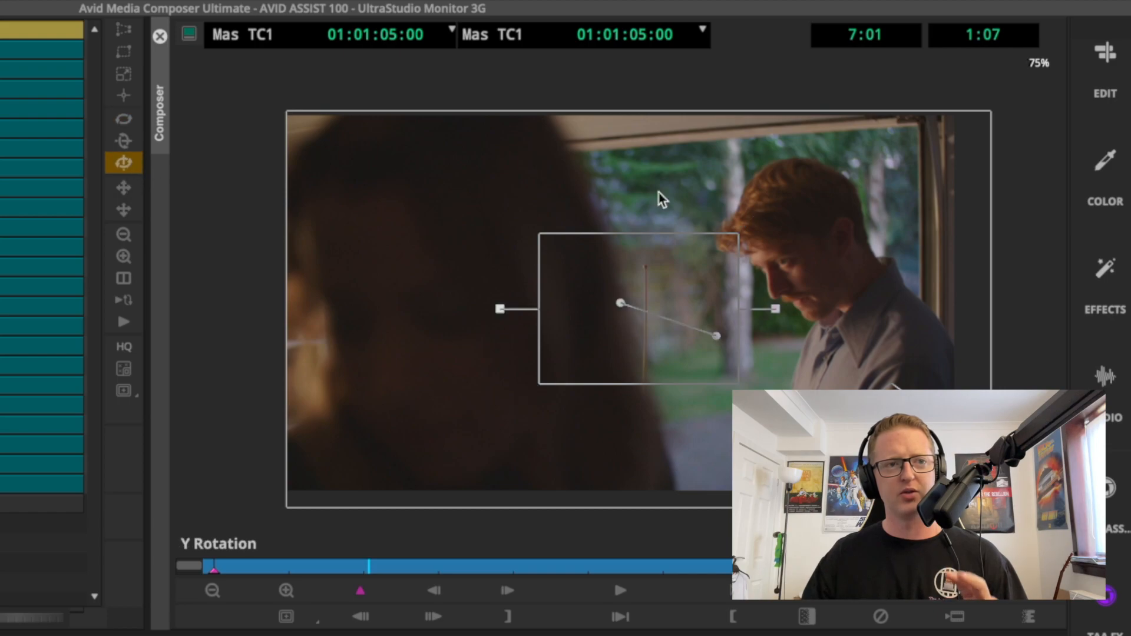
pyautogui.moveTo(775, 316); pyautogui.dragTo(765, 345)
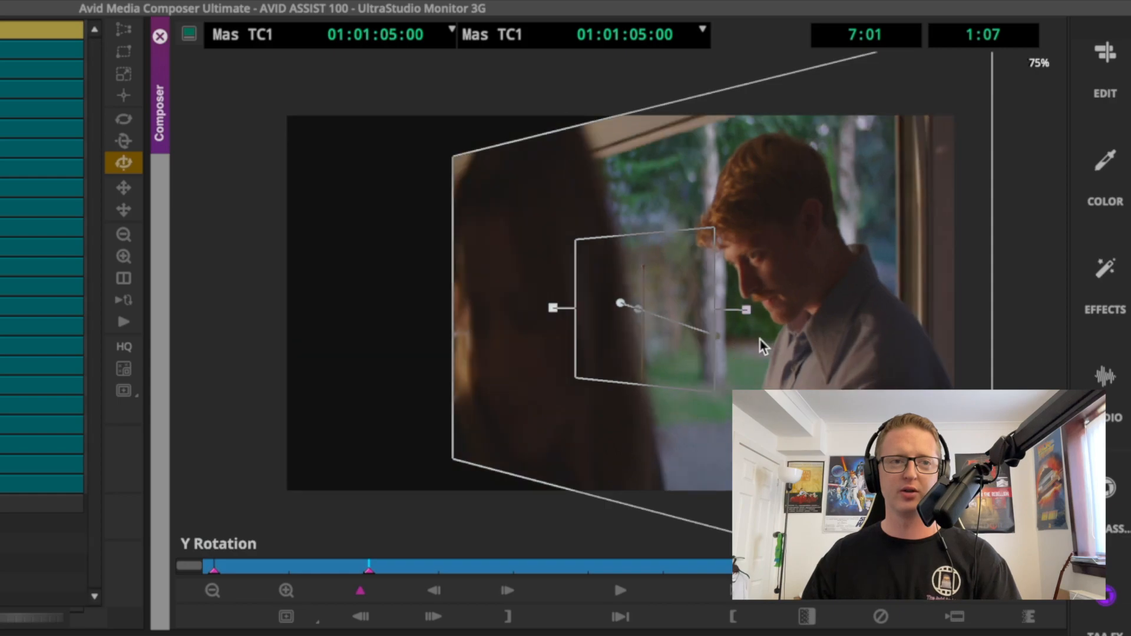
pyautogui.moveTo(551, 313); pyautogui.dragTo(490, 358)
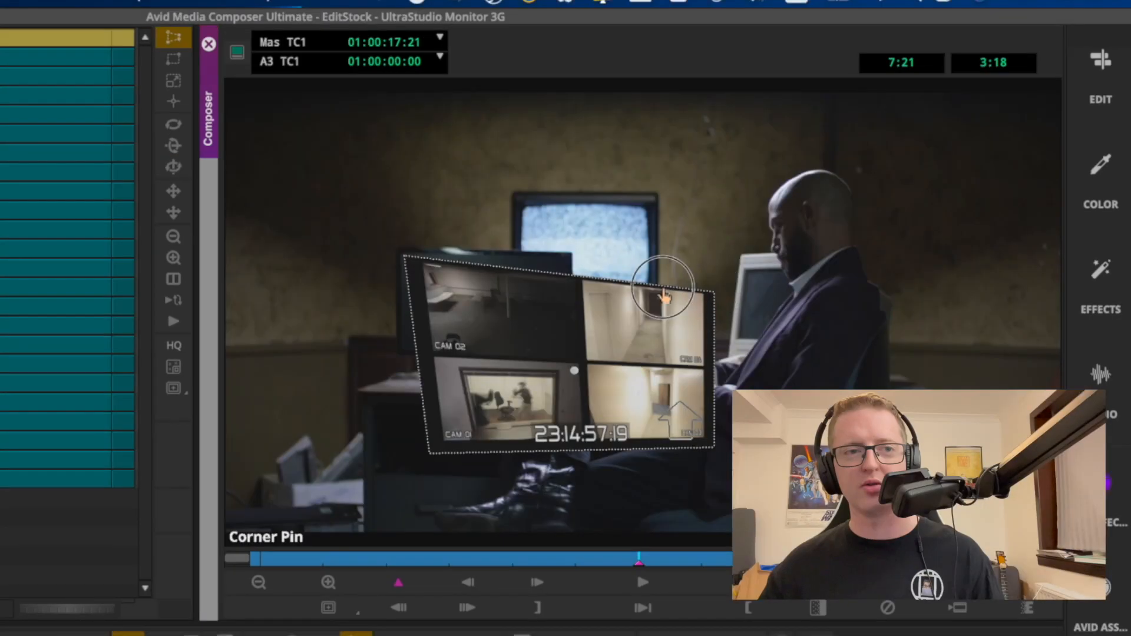
# - Corner-pin the four-camera CCTV picture onto the screen of the leftmost monitor on the desk
pyautogui.moveTo(662, 285); pyautogui.dragTo(561, 259)
pyautogui.moveTo(430, 453); pyautogui.dragTo(403, 350)
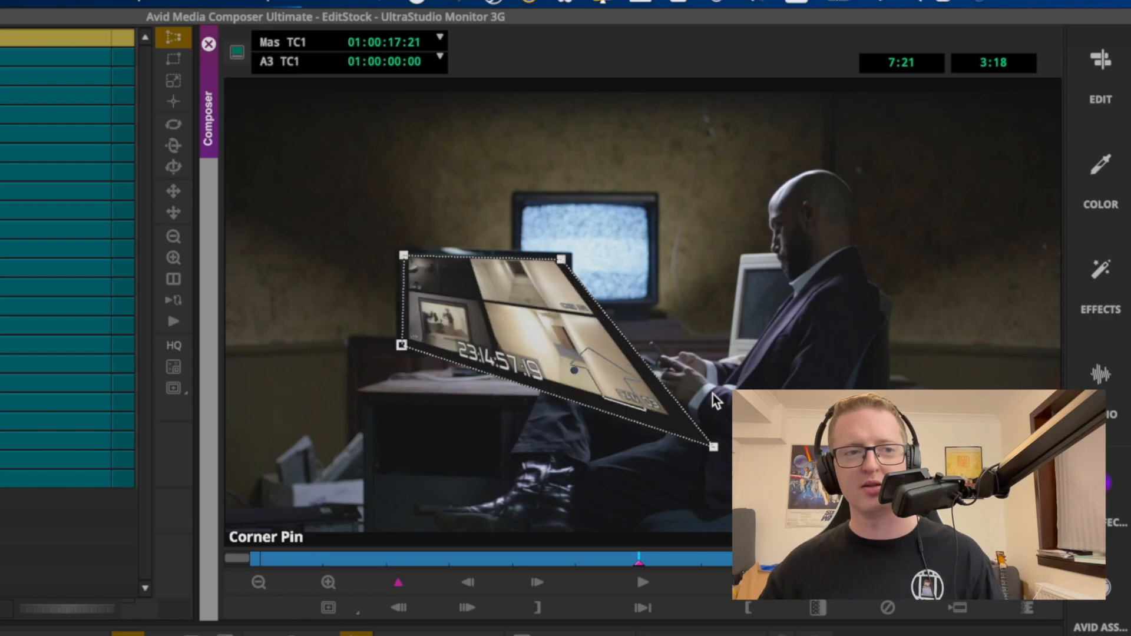
pyautogui.moveTo(714, 447); pyautogui.dragTo(535, 323)
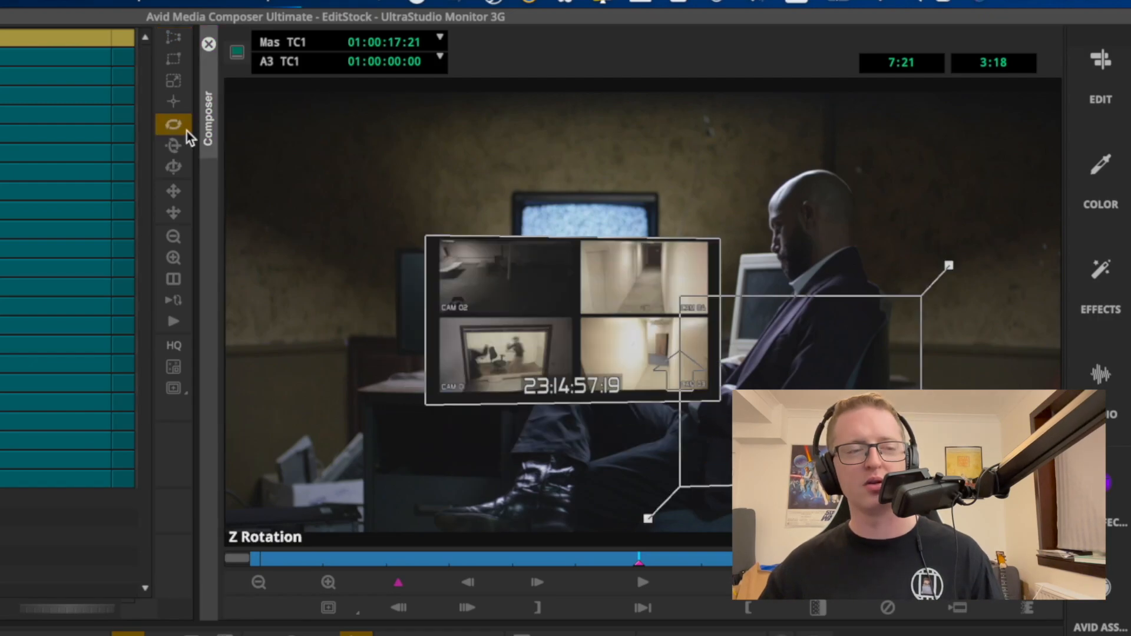
# - Try the Z and X Rotation handles on the CCTV picture and switch to Y Rotation
pyautogui.moveTo(966, 248)
pyautogui.mouseDown()
pyautogui.moveTo(972, 222)
pyautogui.moveTo(934, 354)
pyautogui.moveTo(969, 239)
pyautogui.mouseUp()
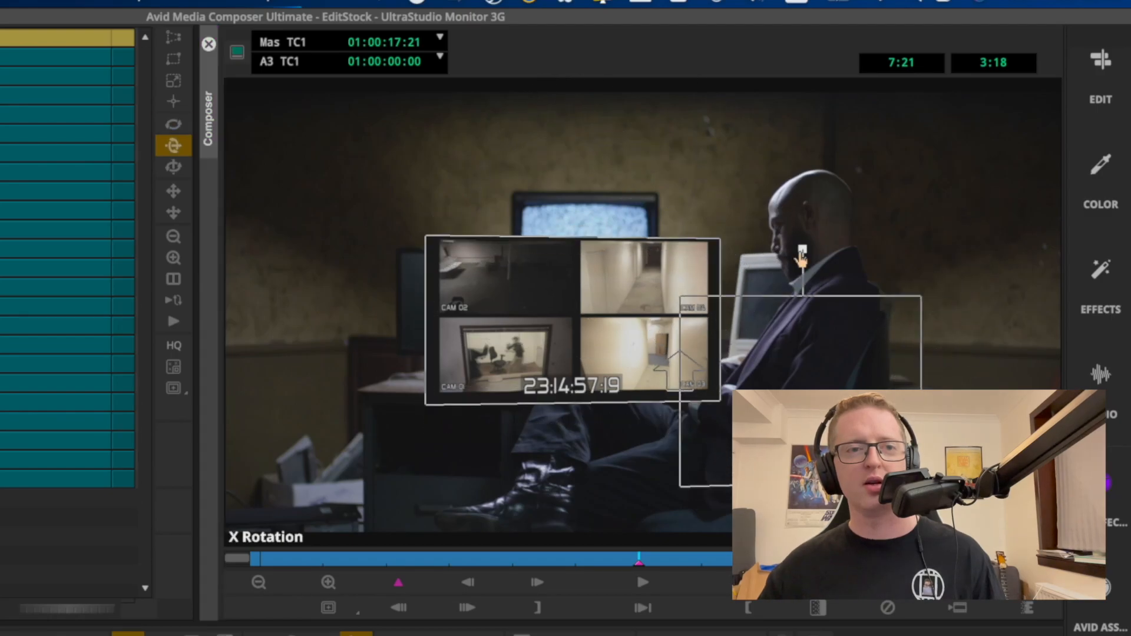
pyautogui.moveTo(803, 257); pyautogui.dragTo(819, 277)
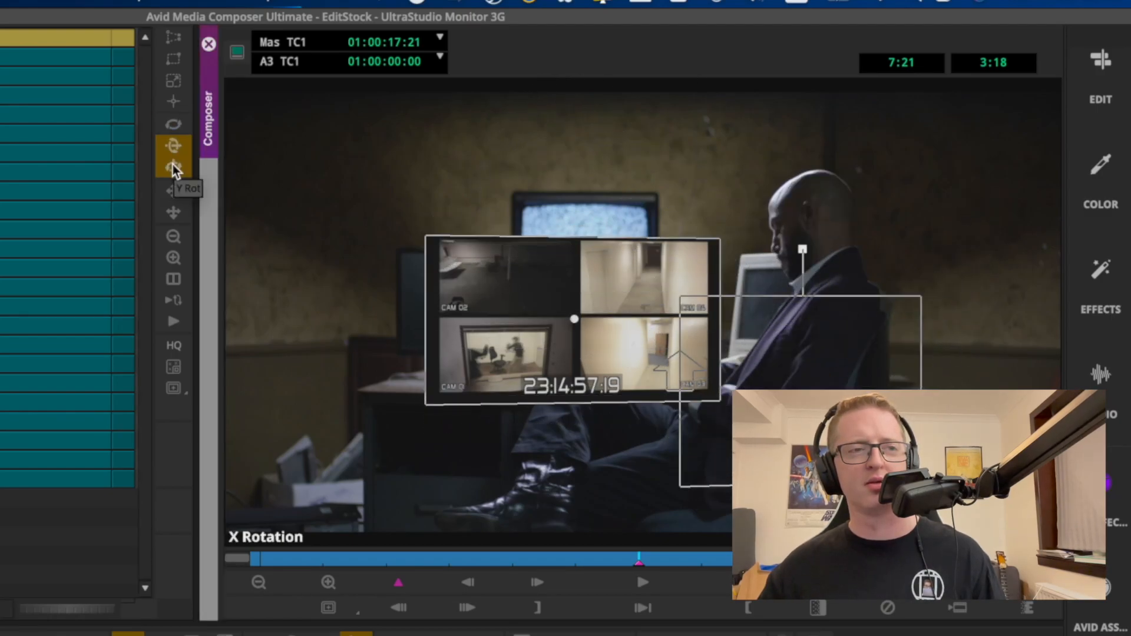
pyautogui.click(173, 168)
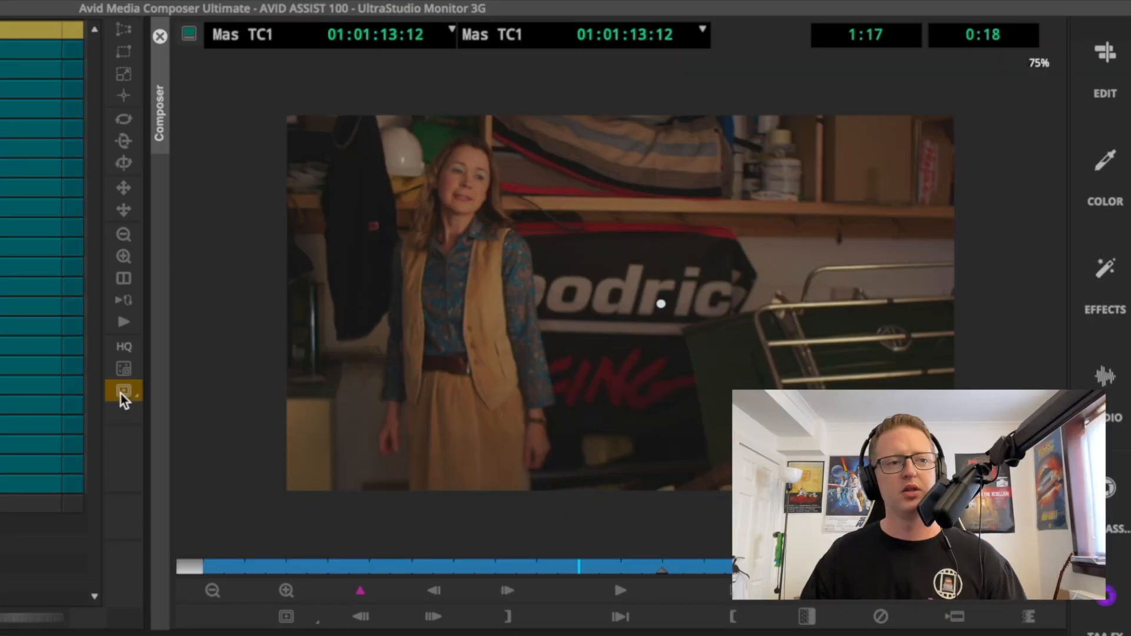
# - Show the safe-area grid over the woman's garage shot, and preview the effect with normal and looped playback
pyautogui.click(122, 392)
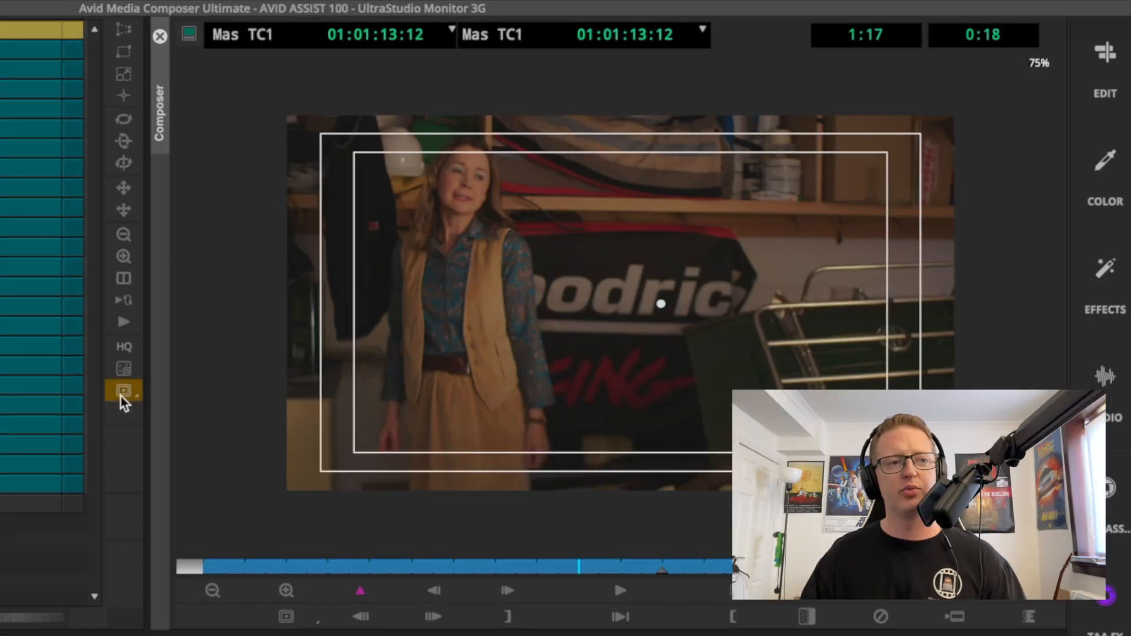
pyautogui.click(127, 322)
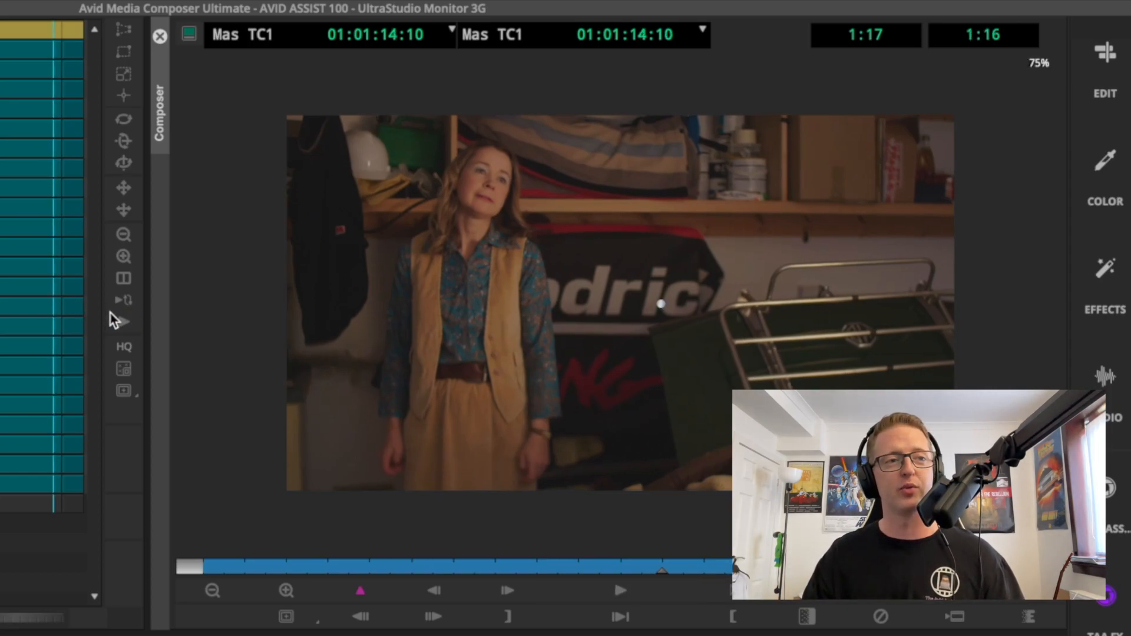
pyautogui.click(138, 304)
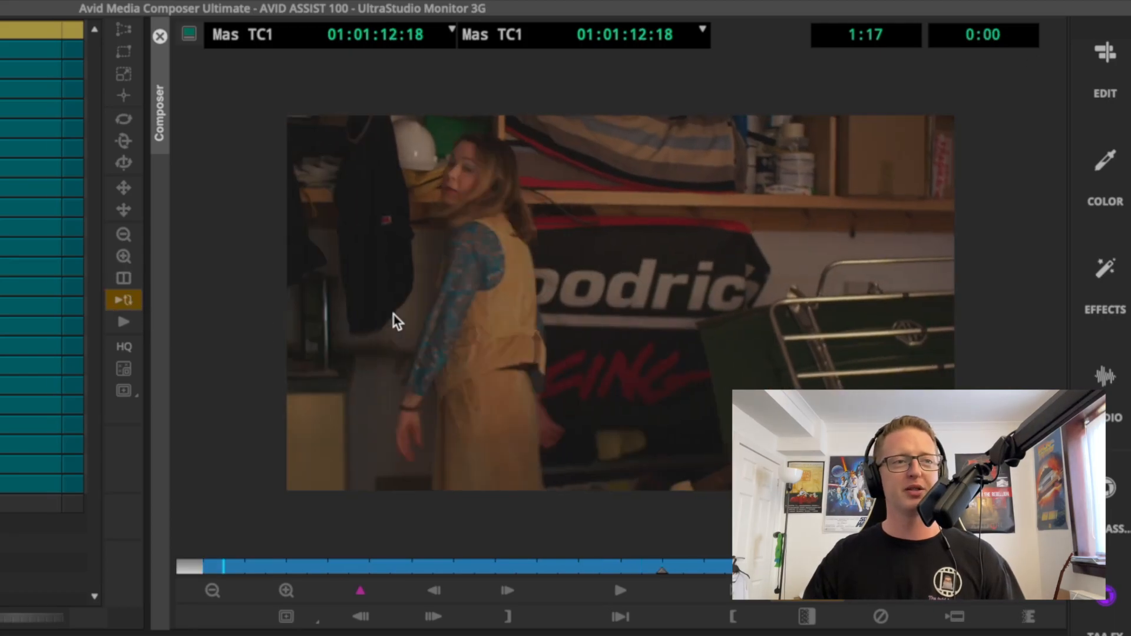
pyautogui.press('space')
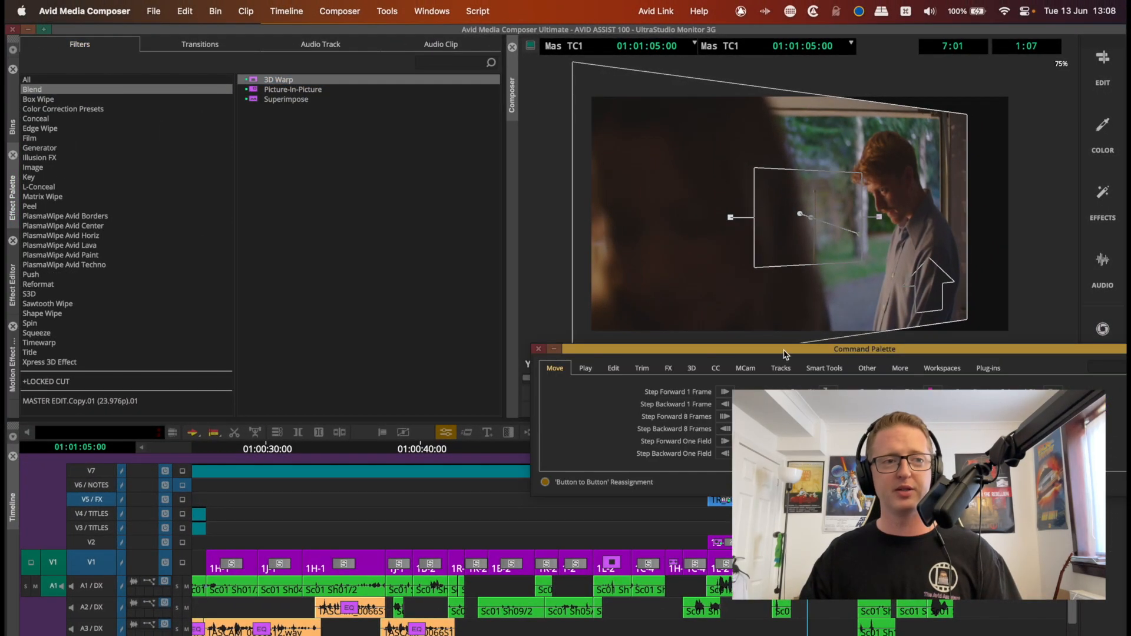
# - Move the Command Palette over the Effect Palette and show its FX commands
pyautogui.moveTo(784, 353); pyautogui.dragTo(406, 158)
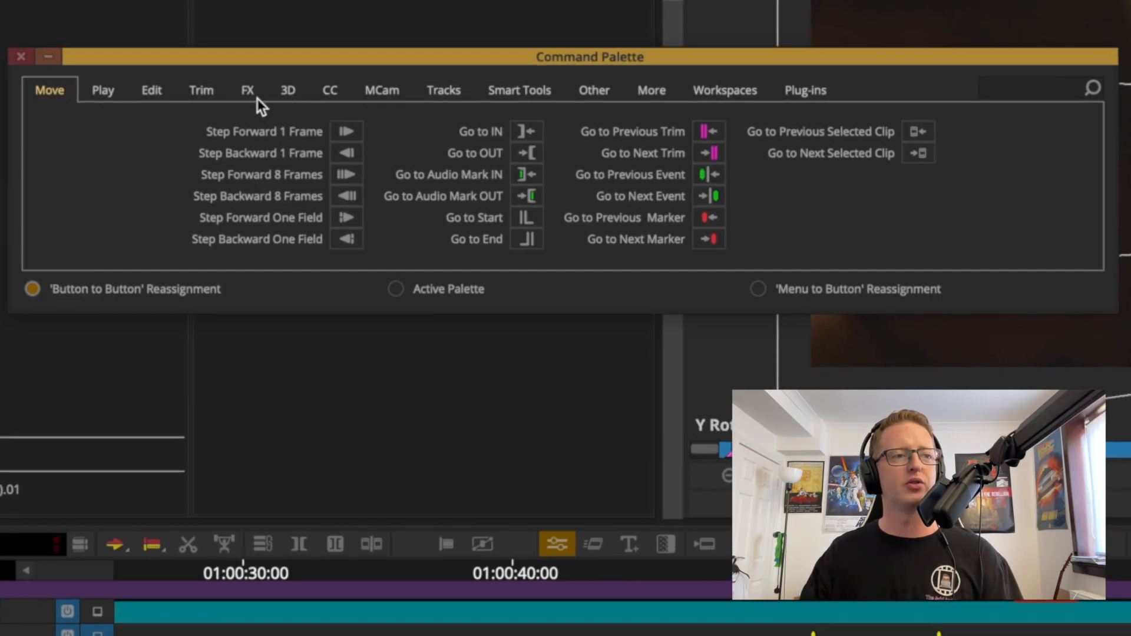
pyautogui.click(250, 94)
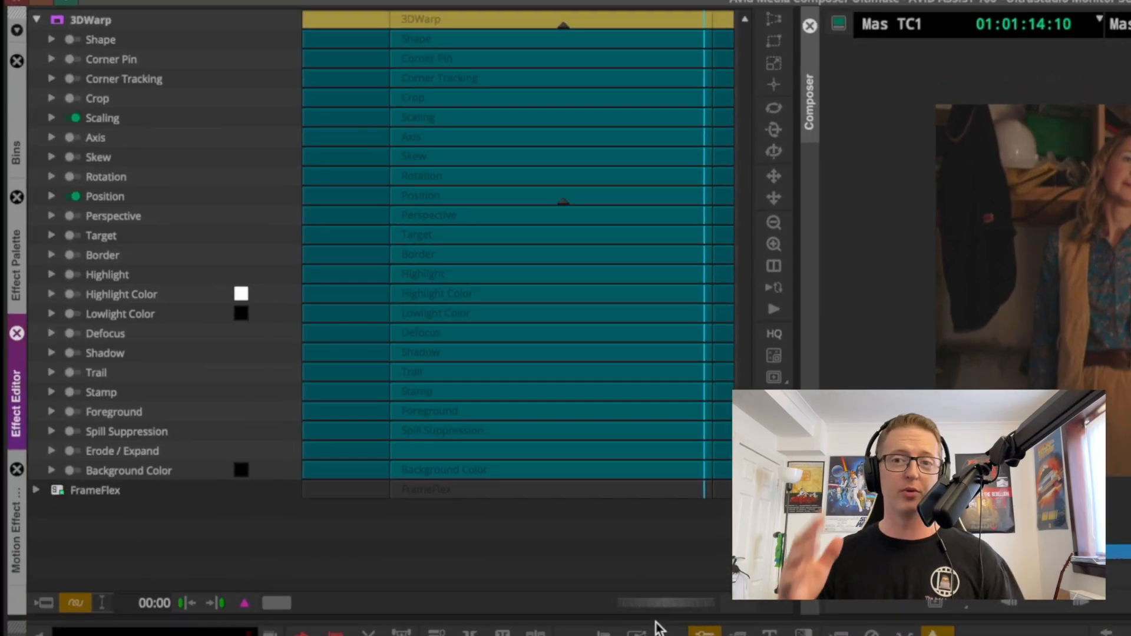
# - Scroll the 3D Warp keyframe graph along its timeline and adjust its horizontal zoom
pyautogui.hscroll(1, 722, 365)
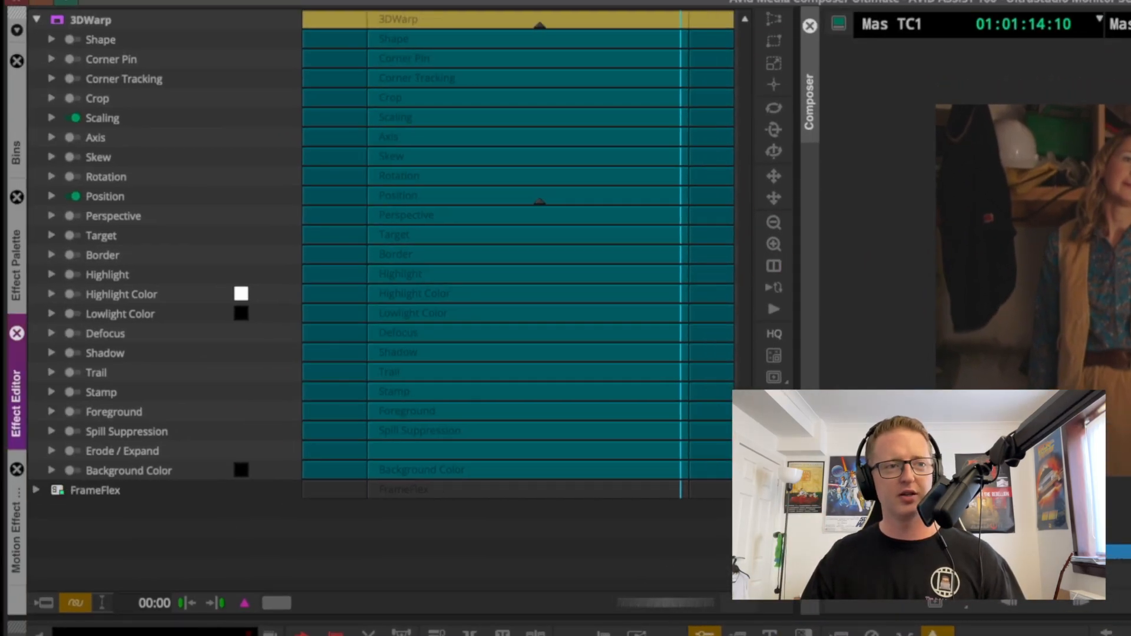
pyautogui.moveTo(654, 604)
pyautogui.mouseDown()
pyautogui.moveTo(719, 606)
pyautogui.moveTo(644, 613)
pyautogui.moveTo(676, 616)
pyautogui.moveTo(655, 623)
pyautogui.mouseUp()
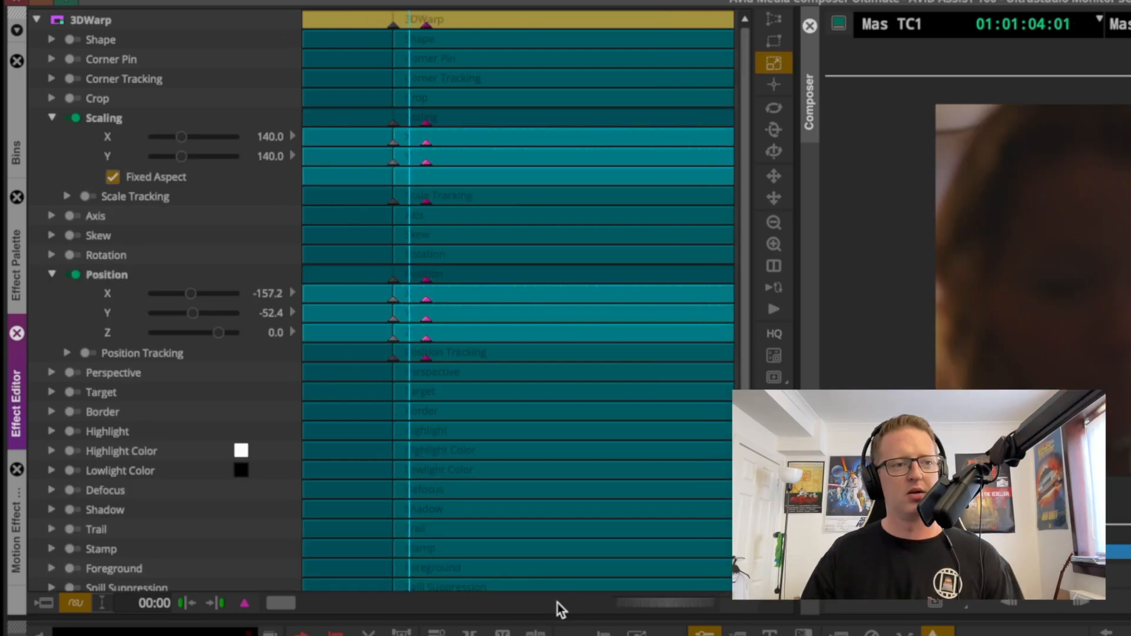
pyautogui.moveTo(281, 603); pyautogui.dragTo(165, 601)
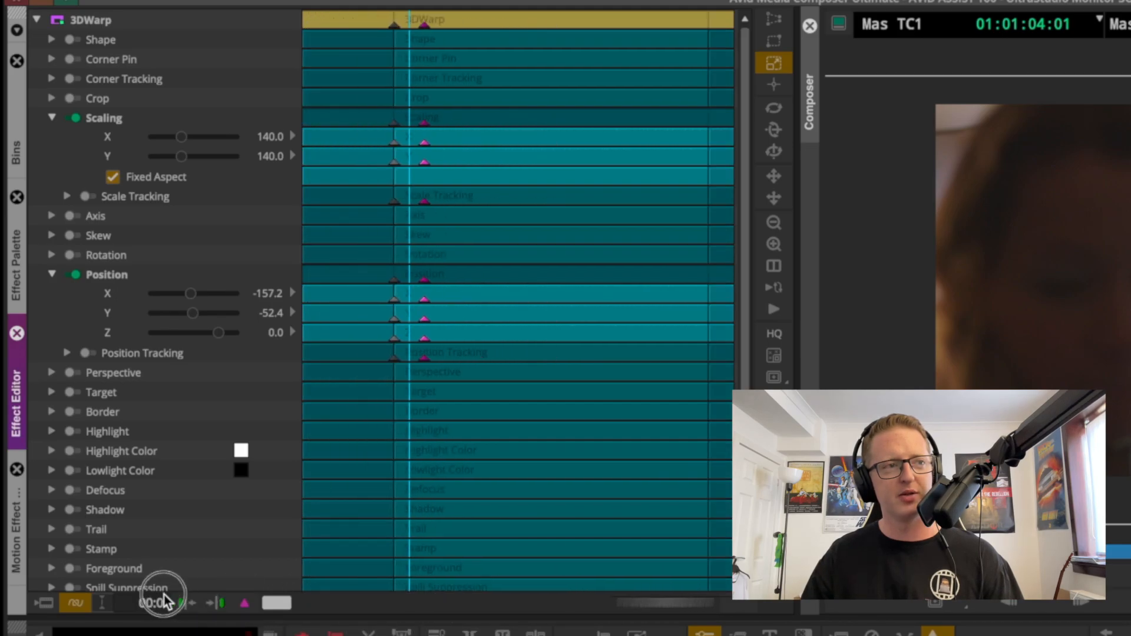
# - Scrub across the 3D Warp keyframe graph and select its first and second keyframes in turn
pyautogui.click(481, 349)
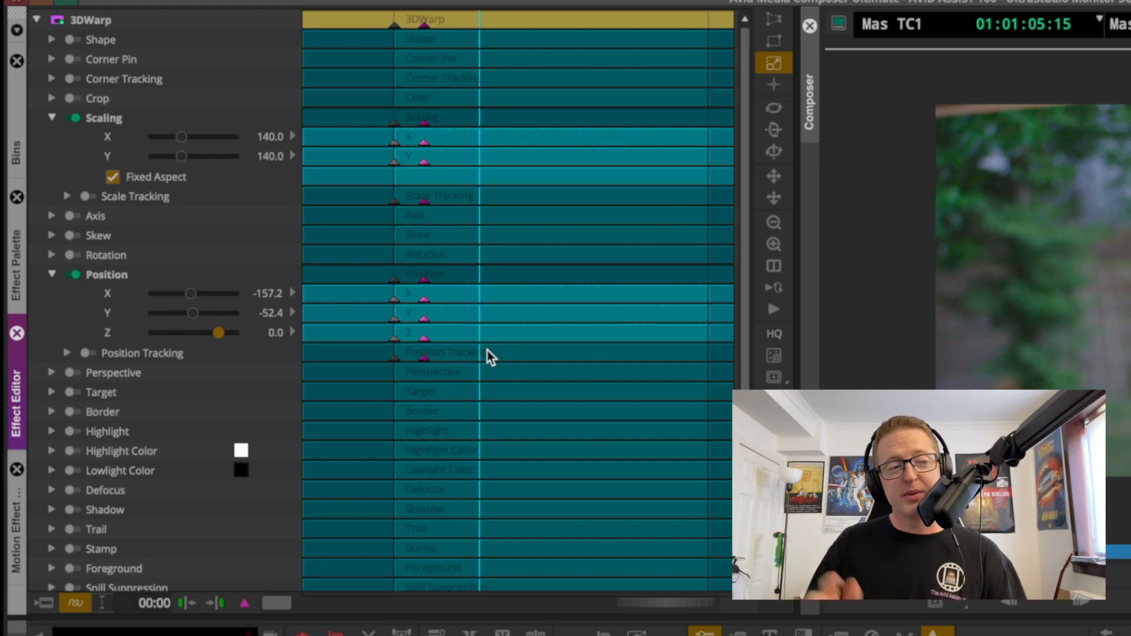
pyautogui.moveTo(447, 341); pyautogui.dragTo(365, 372)
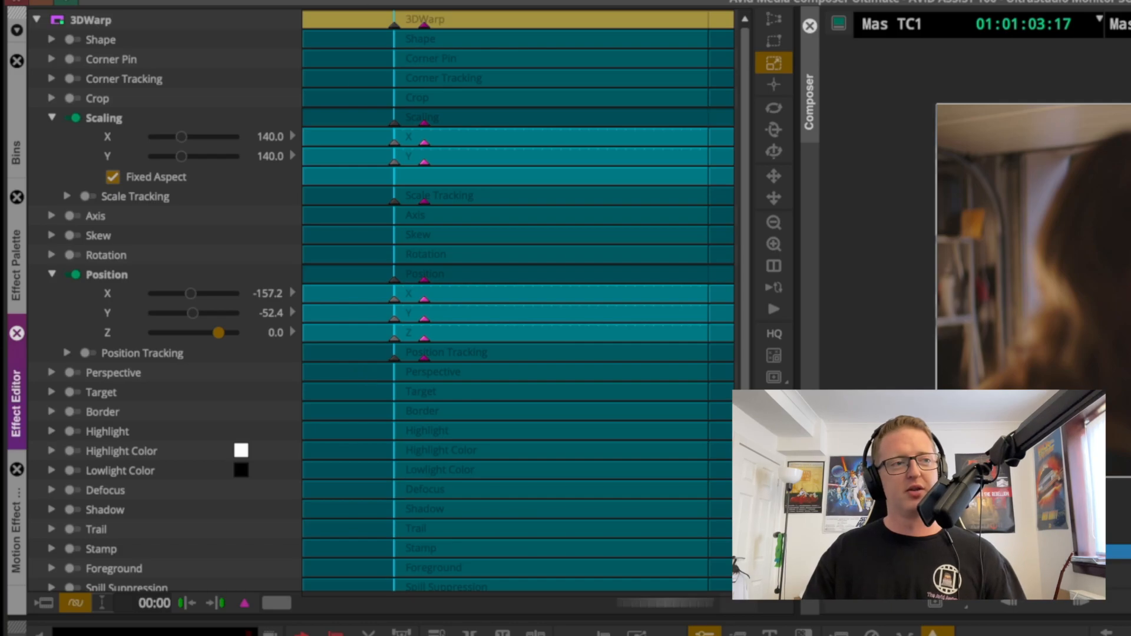
pyautogui.click(395, 26)
pyautogui.click(422, 25)
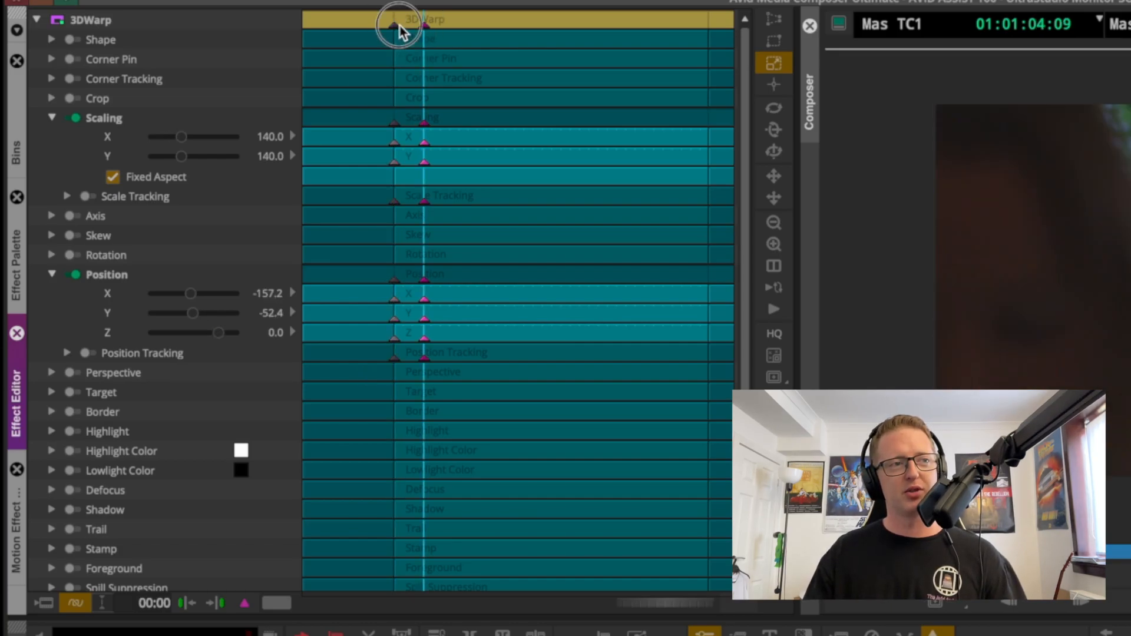
pyautogui.click(393, 26)
# - Scrub away from the keyframes and jump back and forth between the first and second 3D Warp keyframes
pyautogui.moveTo(270, 607); pyautogui.dragTo(537, 580)
pyautogui.moveTo(556, 130); pyautogui.dragTo(532, 136)
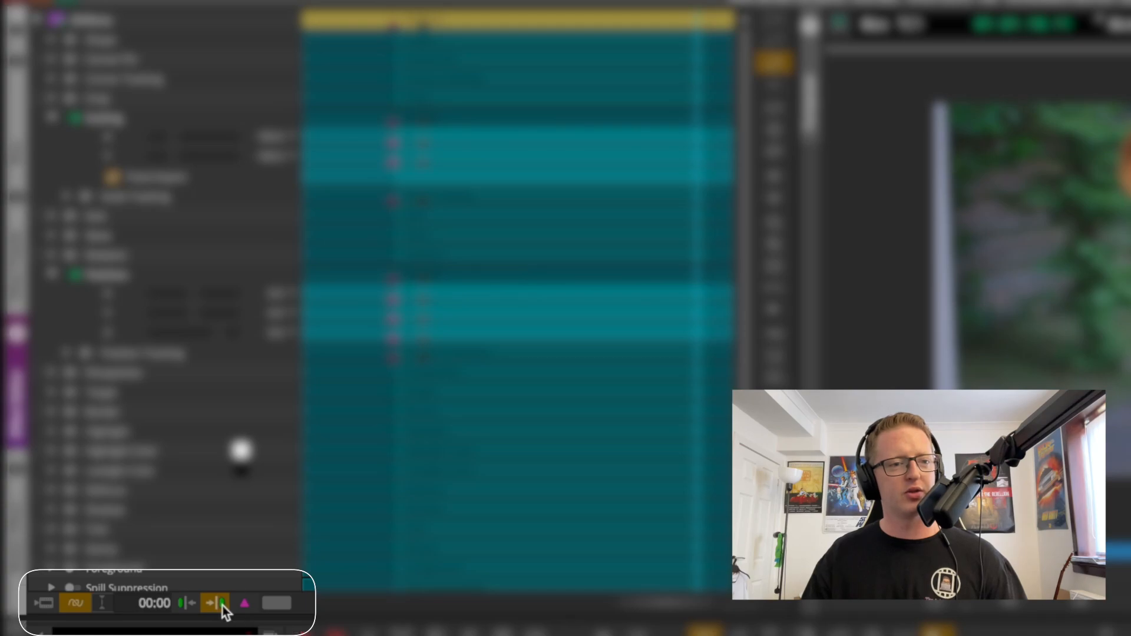
pyautogui.click(192, 603)
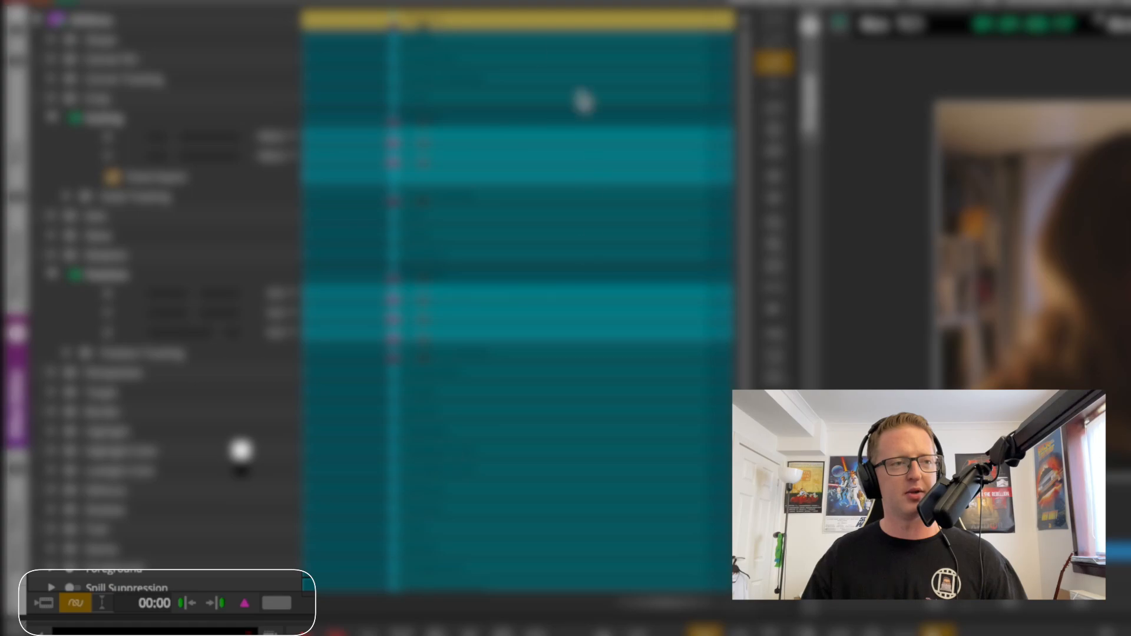
pyautogui.click(223, 603)
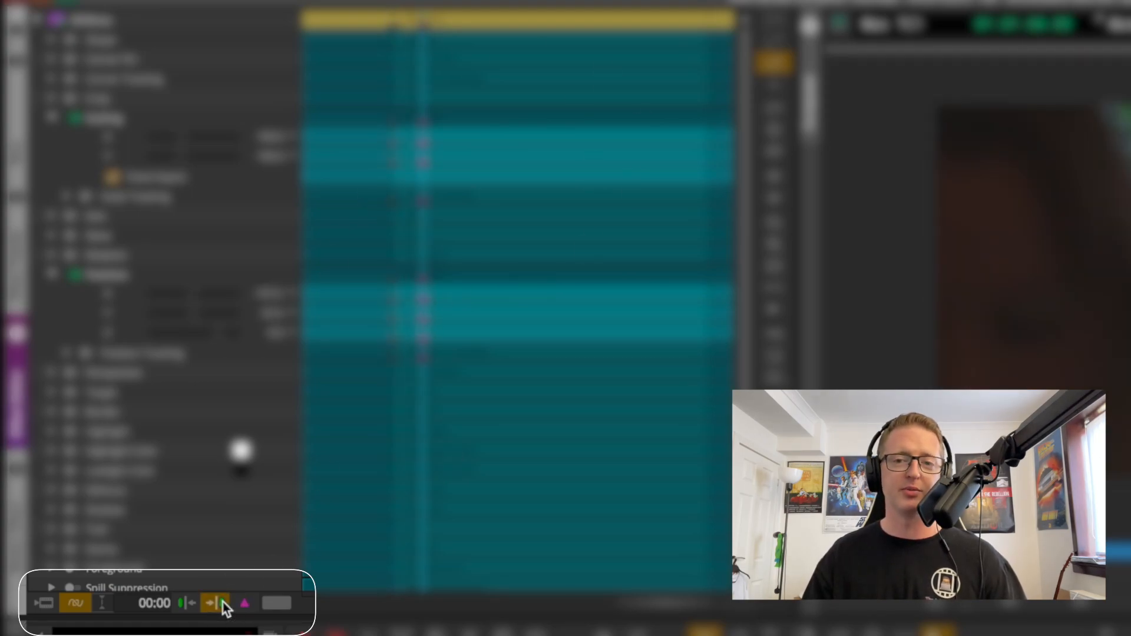
pyautogui.click(187, 603)
pyautogui.click(213, 602)
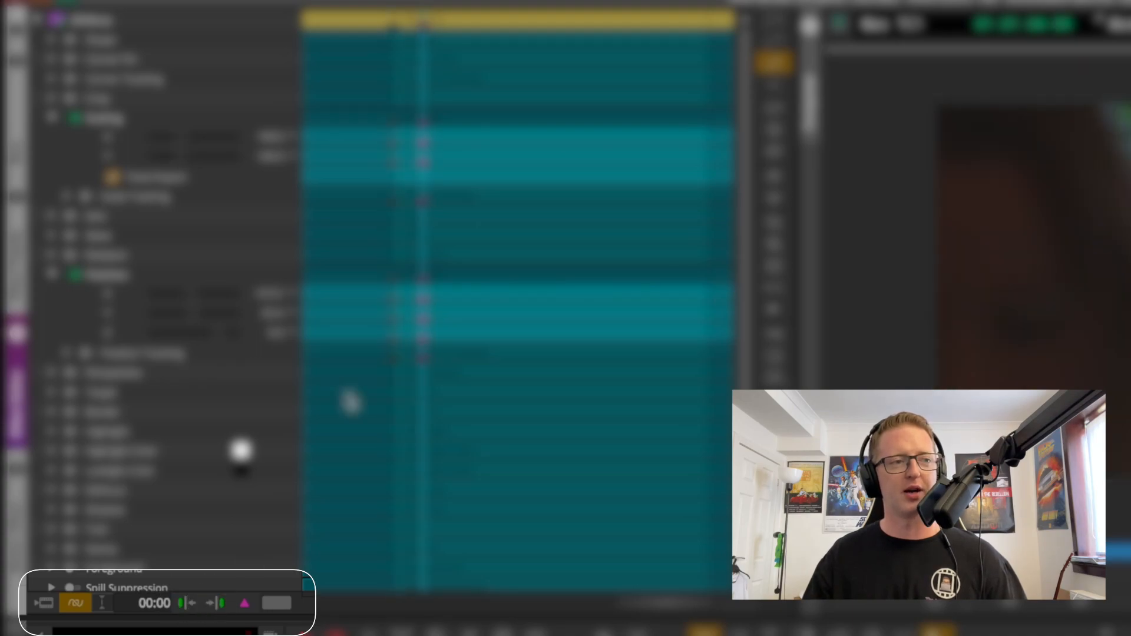
pyautogui.click(187, 603)
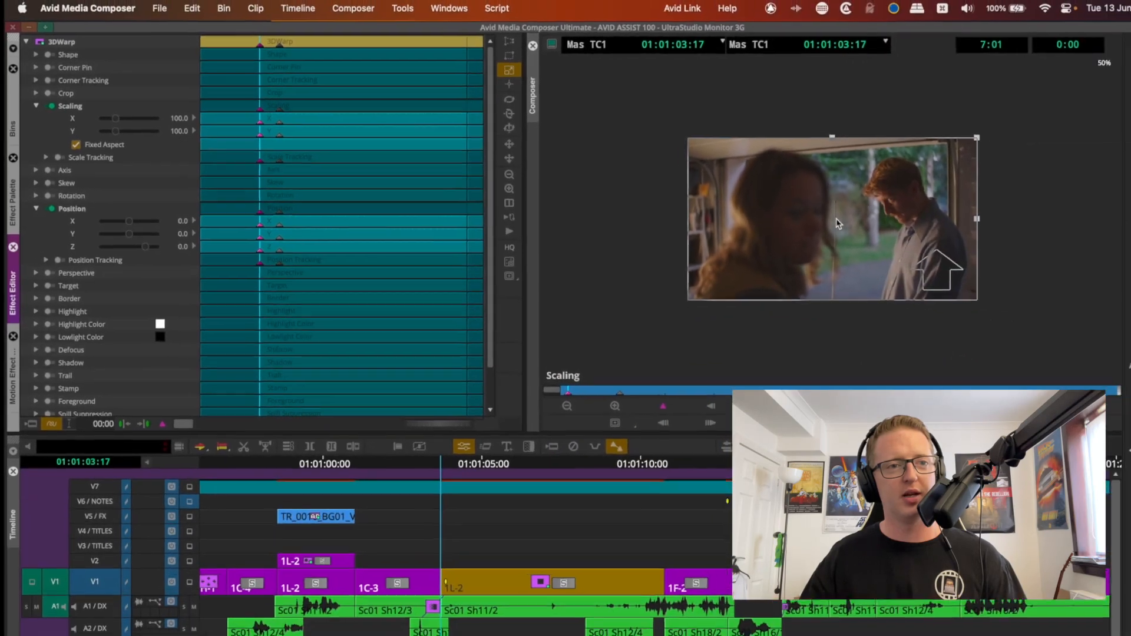
# - Try out automatic keyframes by repositioning the image at 01:01:05:20 to X -301.9, Y 165.6 and at 01:01:07:17 to X -244.3, Y -215.3
pyautogui.press('super+l')
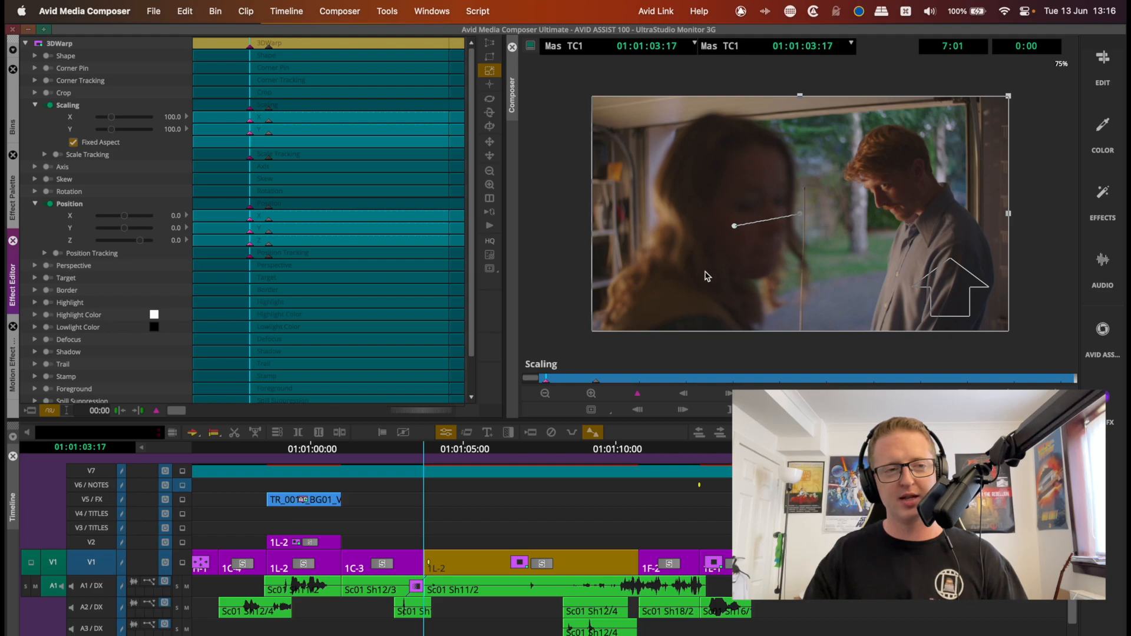
pyautogui.moveTo(556, 380)
pyautogui.mouseDown()
pyautogui.moveTo(591, 377)
pyautogui.moveTo(545, 380)
pyautogui.mouseUp()
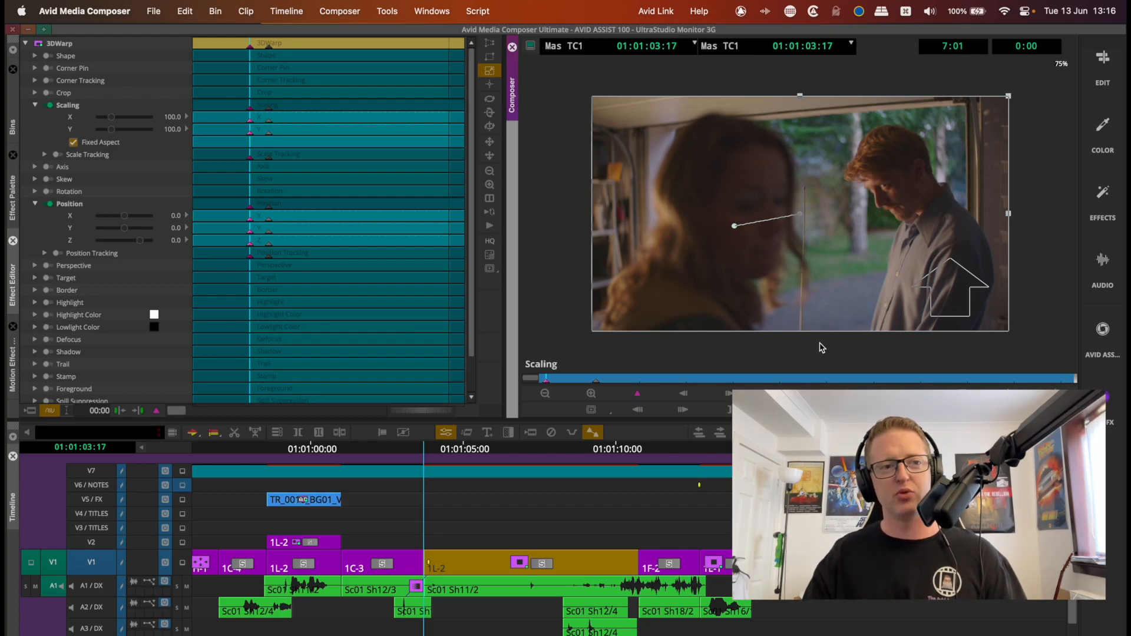
pyautogui.click(704, 380)
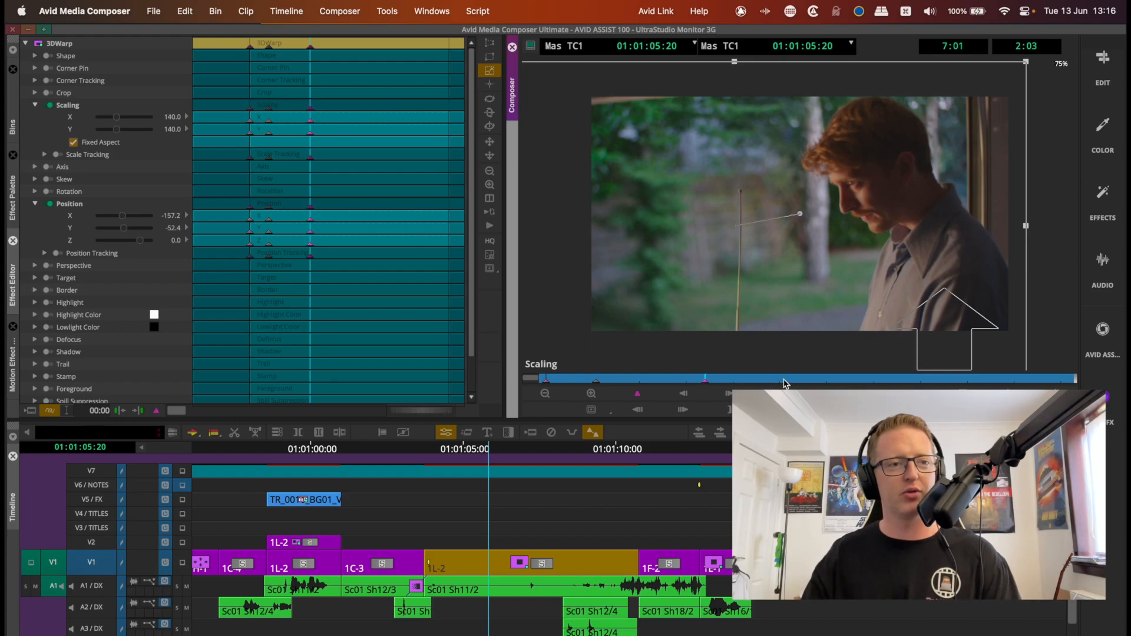
pyautogui.click(857, 212)
pyautogui.moveTo(857, 212); pyautogui.dragTo(810, 189)
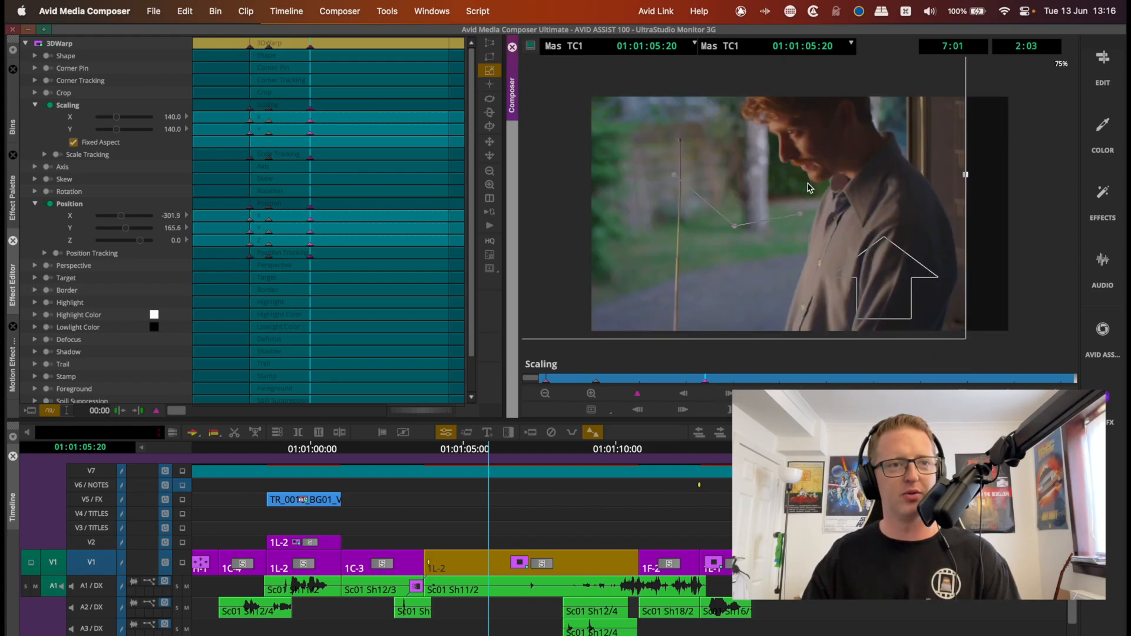
pyautogui.click(846, 380)
pyautogui.moveTo(853, 156); pyautogui.dragTo(873, 237)
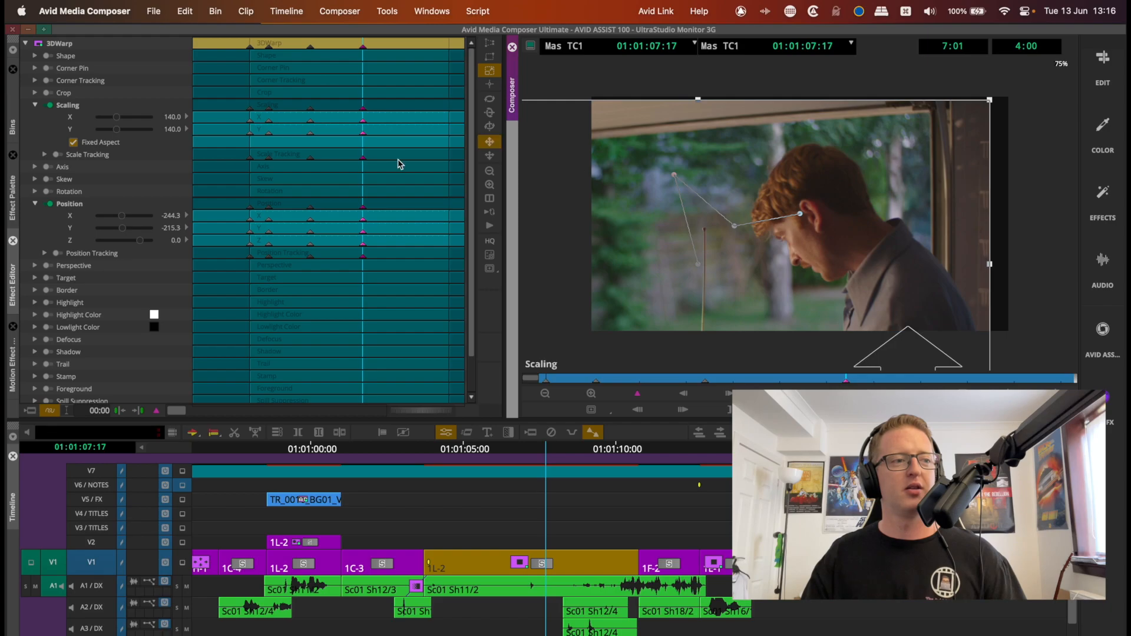
# - Turn off automatic keyframing for the 3D Warp effect and undo the keyframes added by repositioning the image
pyautogui.click(49, 411)
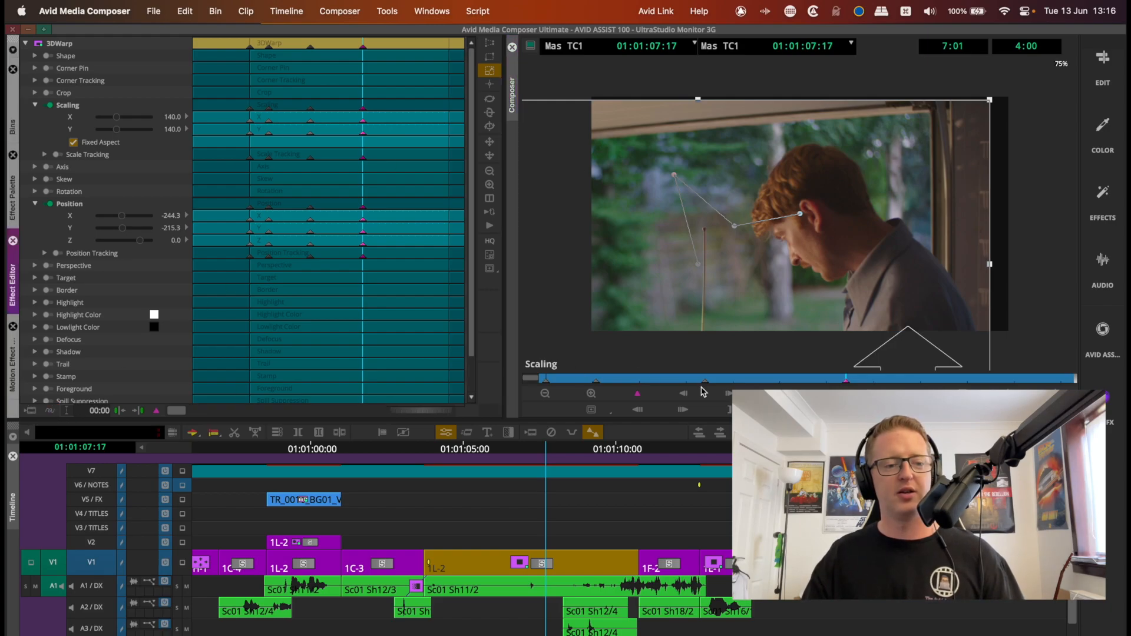
pyautogui.press('super+k')
pyautogui.press('super+l')
pyautogui.moveTo(568, 381); pyautogui.dragTo(669, 362)
pyautogui.press('super+z')
pyautogui.press('super+z')
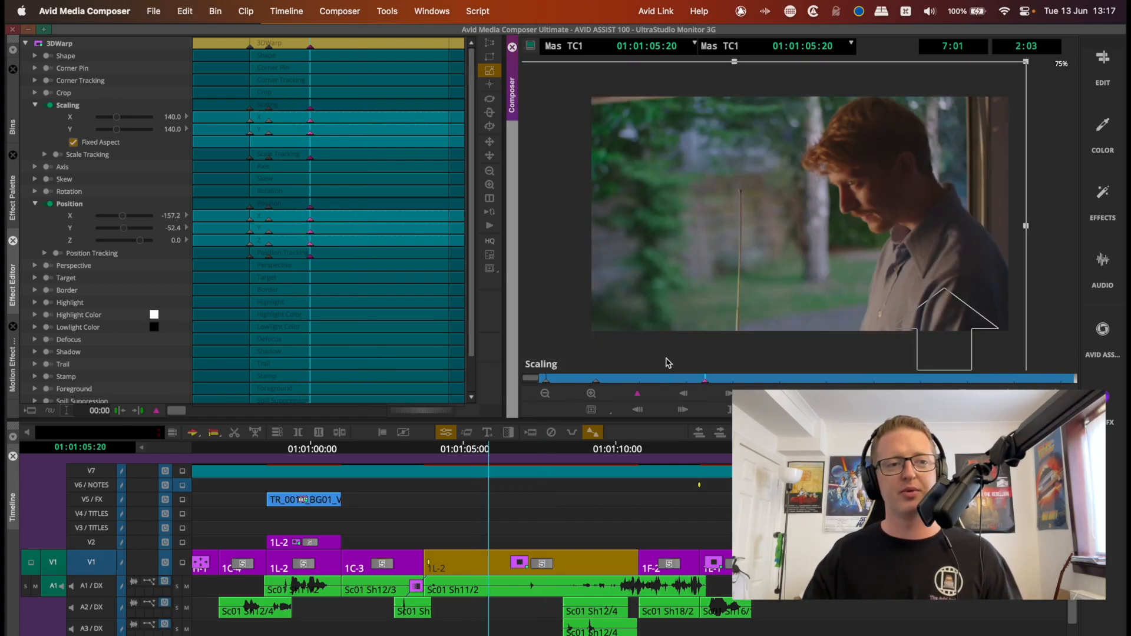
pyautogui.press('super+z')
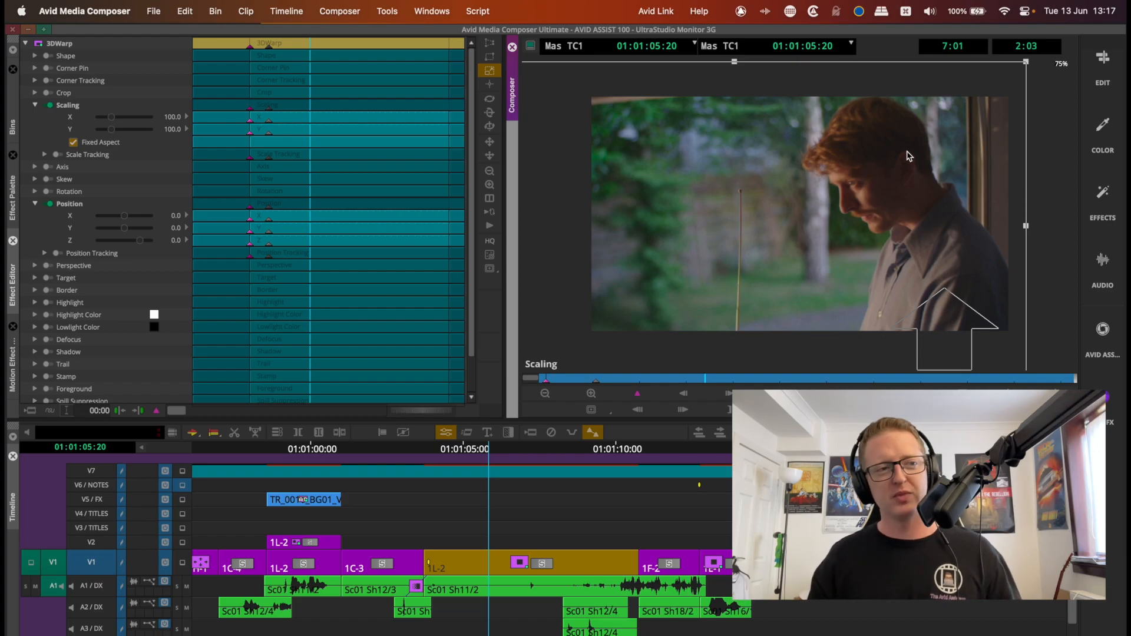
# - Configure the 3D Warp effect's render to use the FalconBay drive and the Background Process option
pyautogui.click(33, 416)
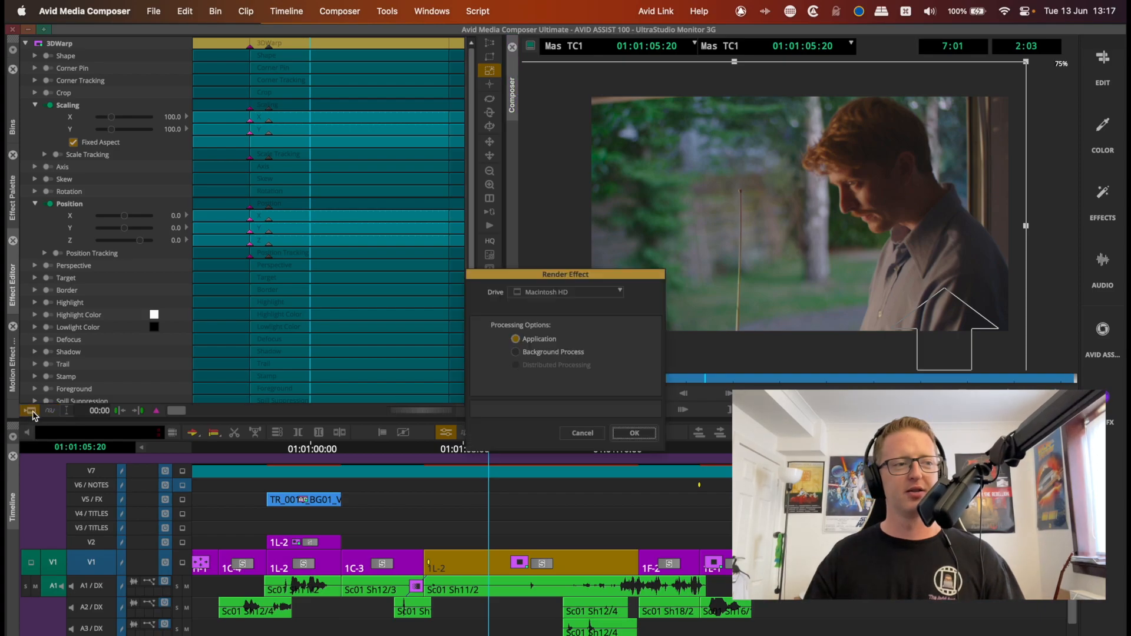
pyautogui.click(604, 292)
pyautogui.click(589, 309)
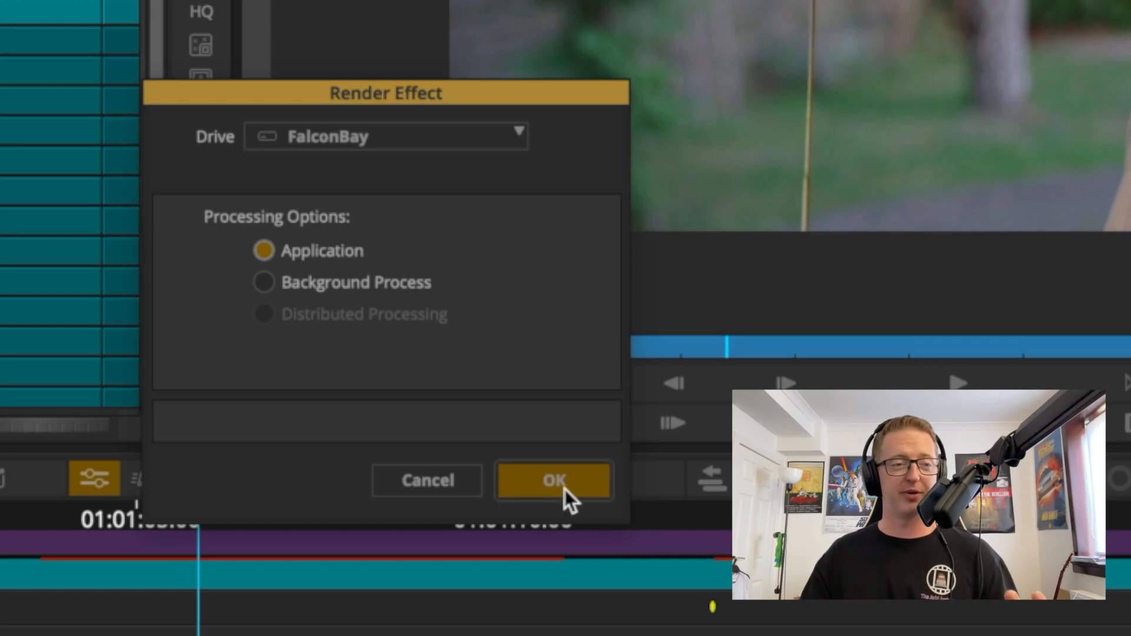
pyautogui.click(388, 284)
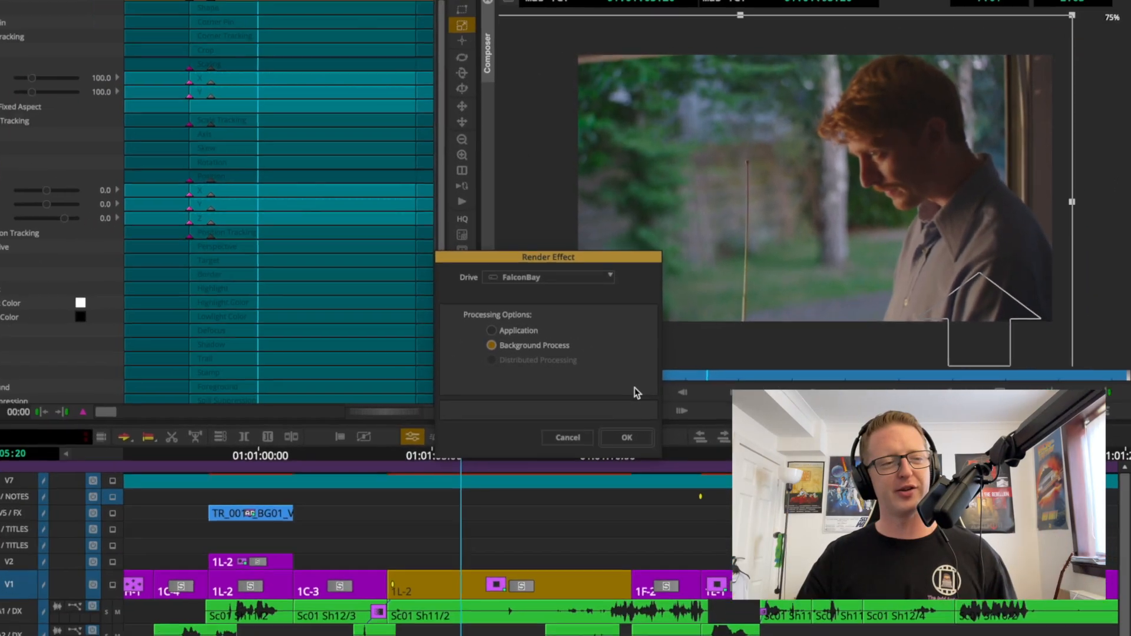
pyautogui.click(554, 480)
# - Leave the effect at 01:01:10:05, select all segments and mark the whole sequence
pyautogui.moveTo(527, 452); pyautogui.dragTo(624, 469)
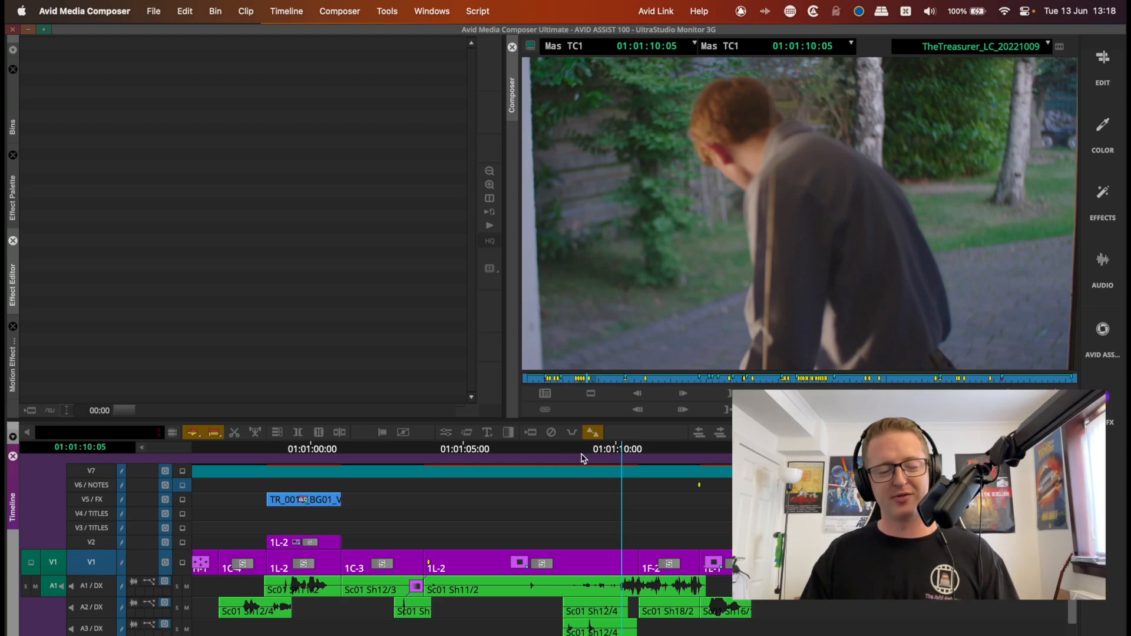
pyautogui.press('super+a')
pyautogui.press('t')
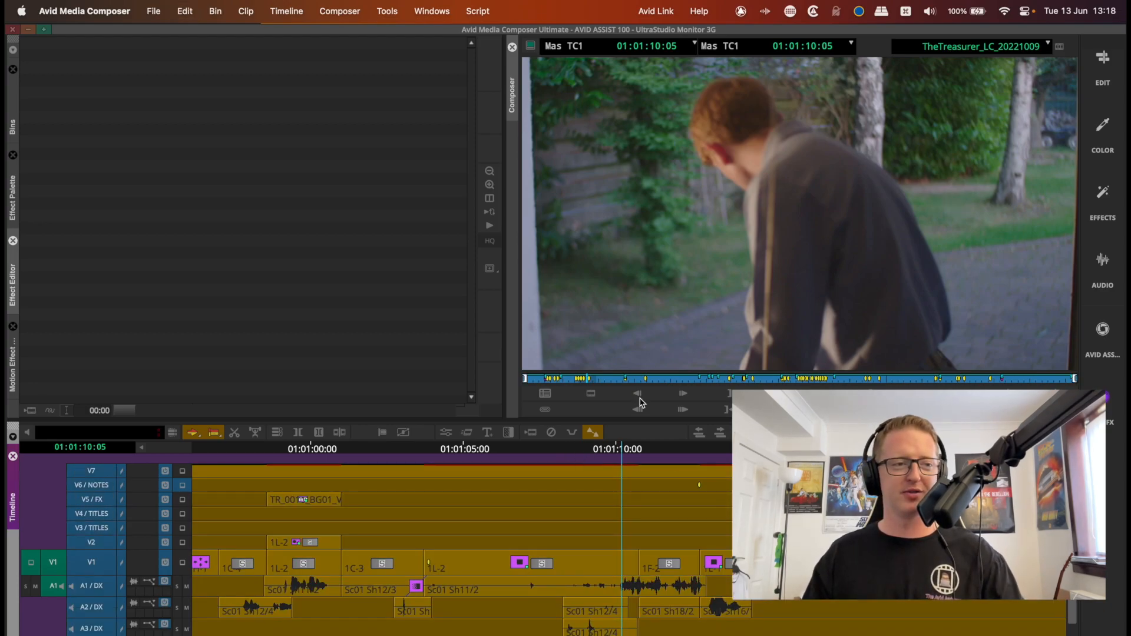
# - Show the mixdown options available for the marked sequence, and reduce the segment selection to the filler on V6 / NOTES
pyautogui.click(337, 11)
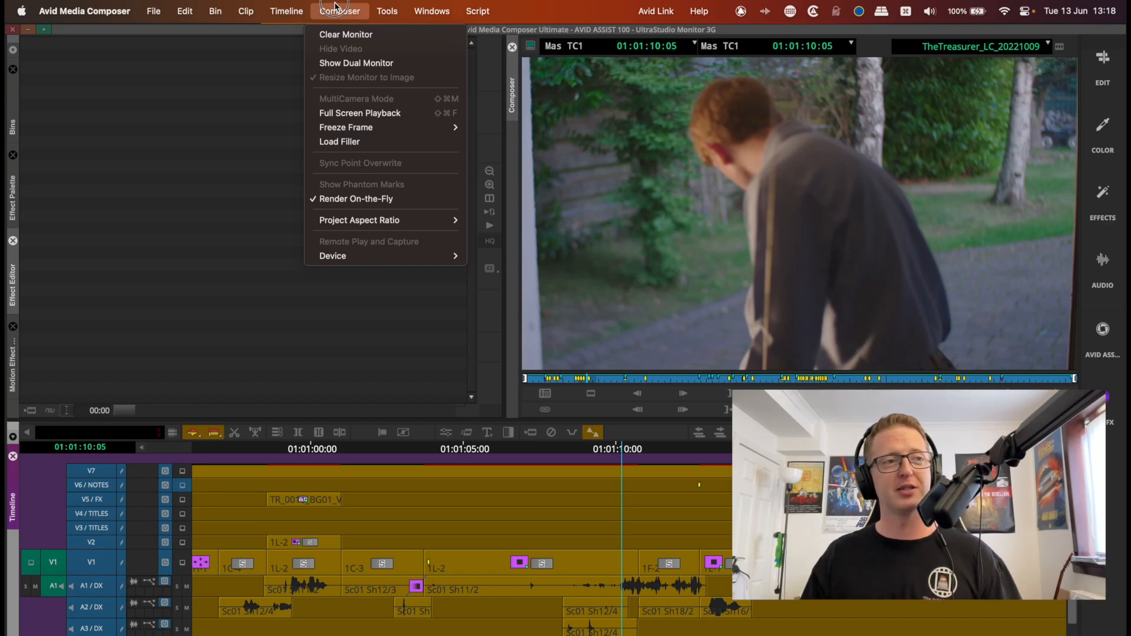
pyautogui.moveTo(265, 5)
pyautogui.moveTo(304, 91)
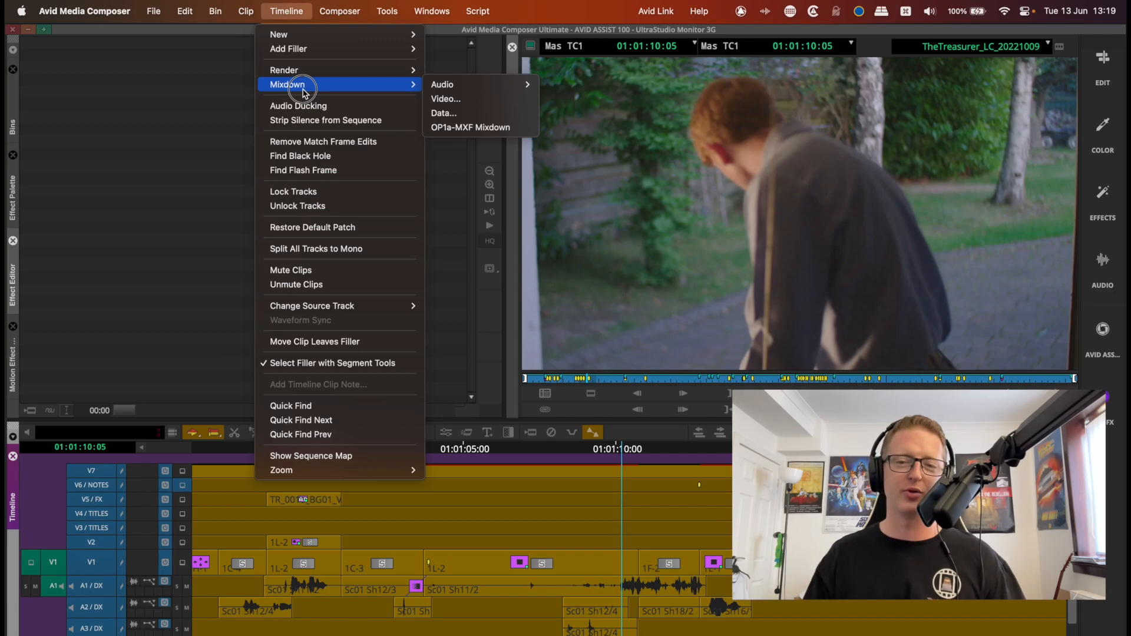
pyautogui.click(655, 459)
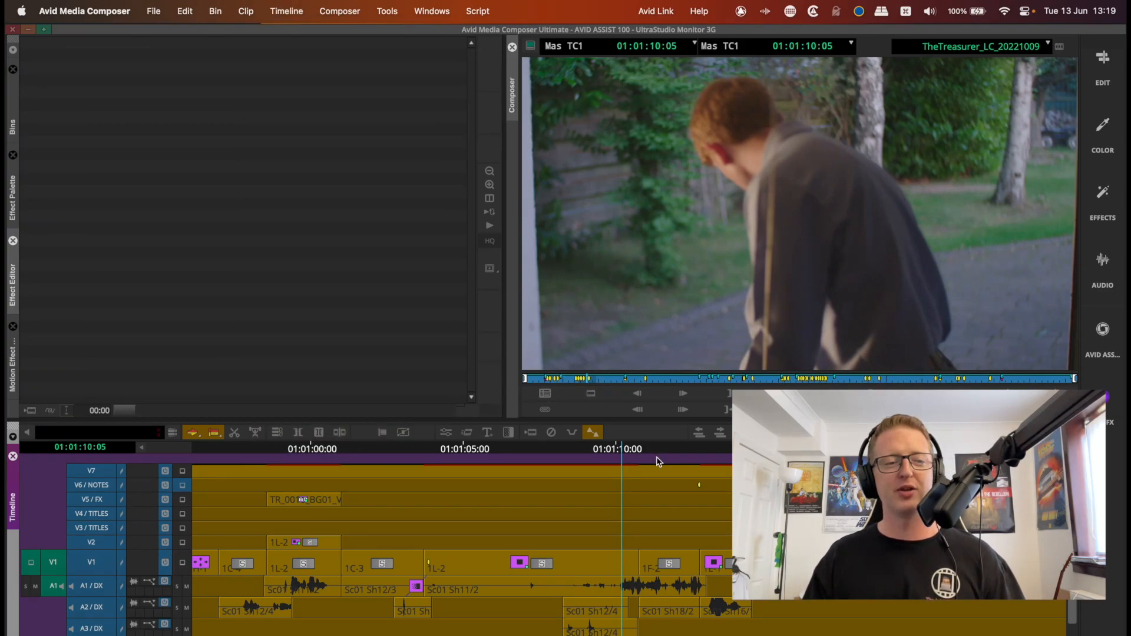
pyautogui.press('super+a')
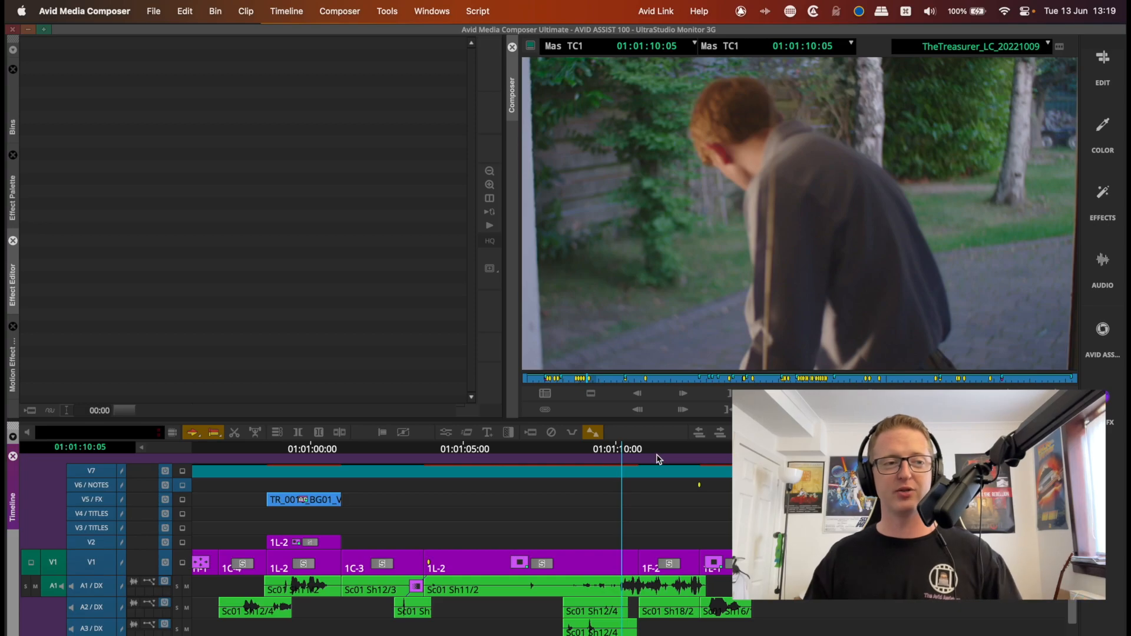
pyautogui.click(519, 486)
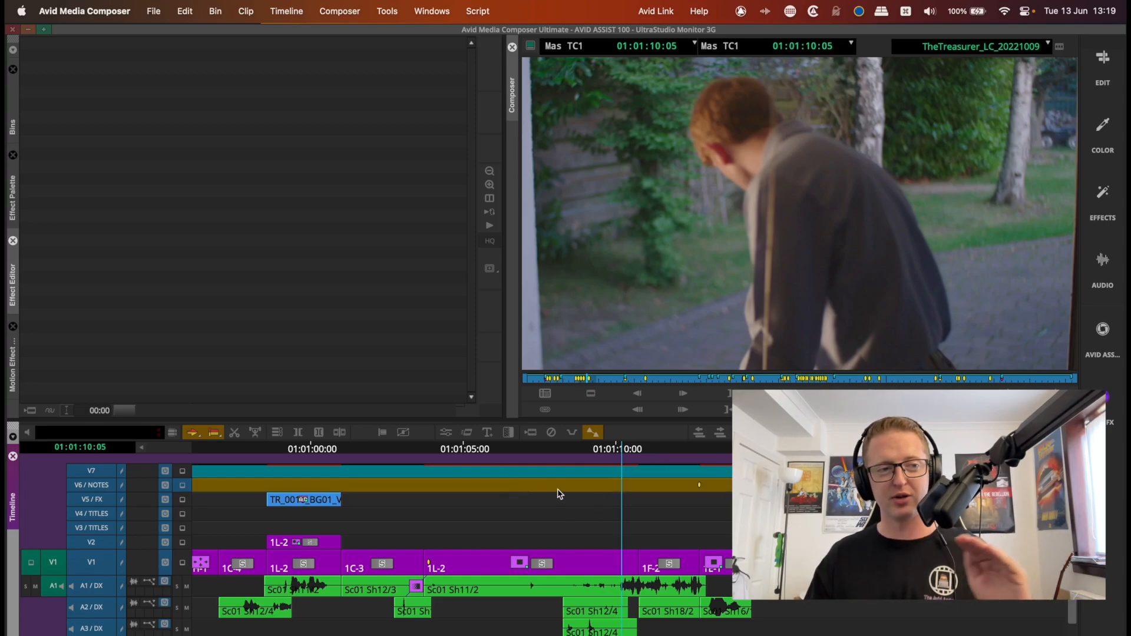
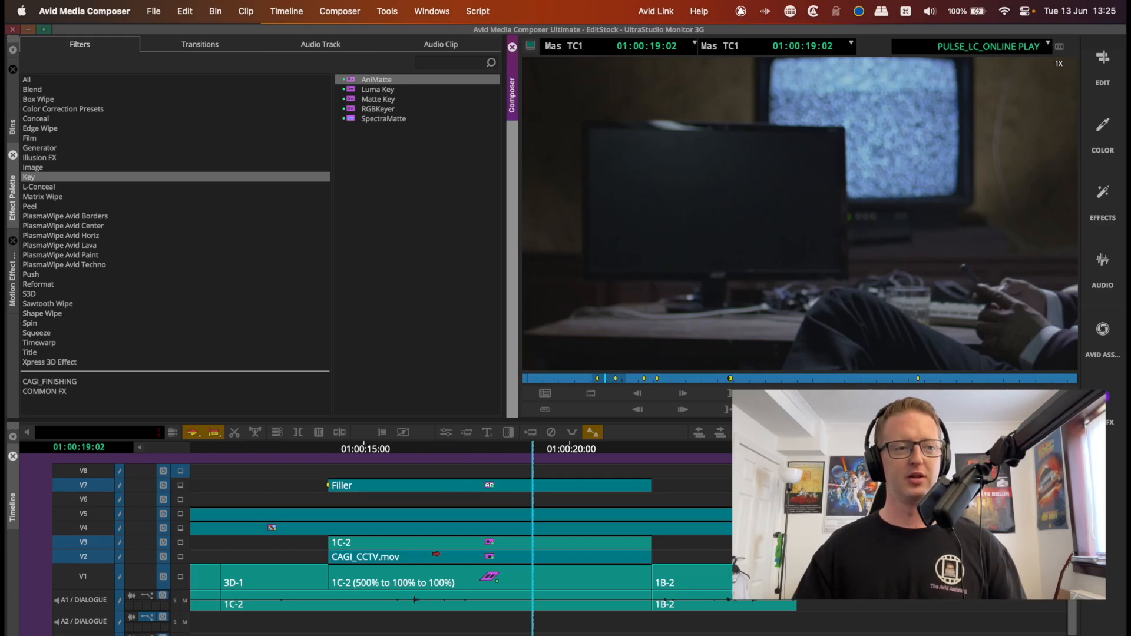
# - Move the CAGI_CCTV.mov clip up to track V6 and scale its picture down over the desk scene with 3D Warp
pyautogui.moveTo(436, 555); pyautogui.dragTo(441, 500)
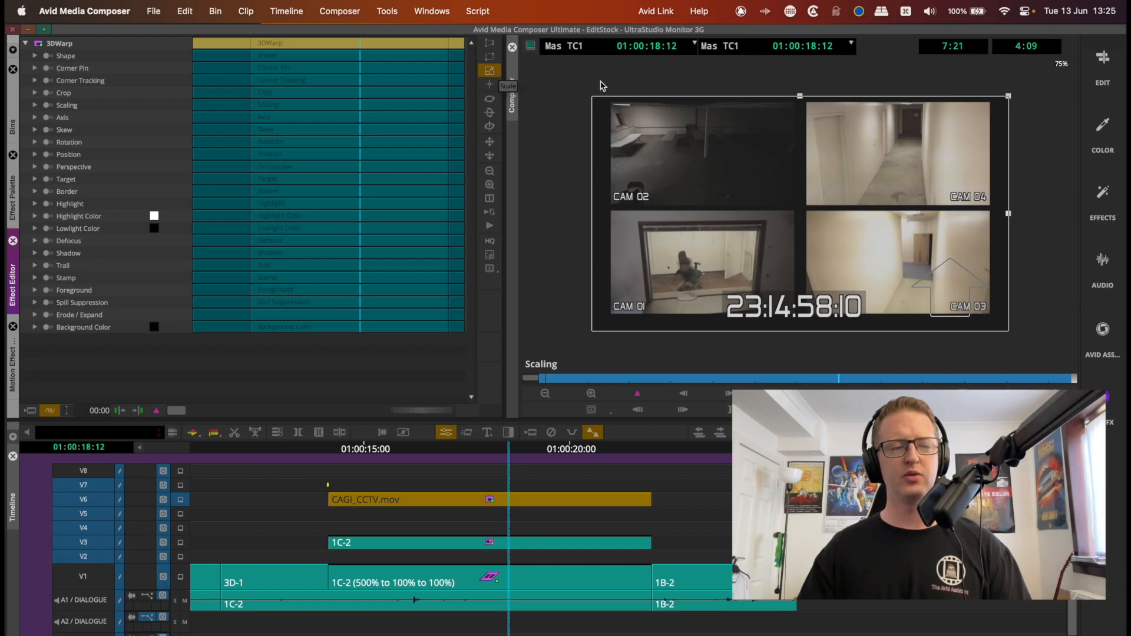
pyautogui.moveTo(1010, 100); pyautogui.dragTo(780, 218)
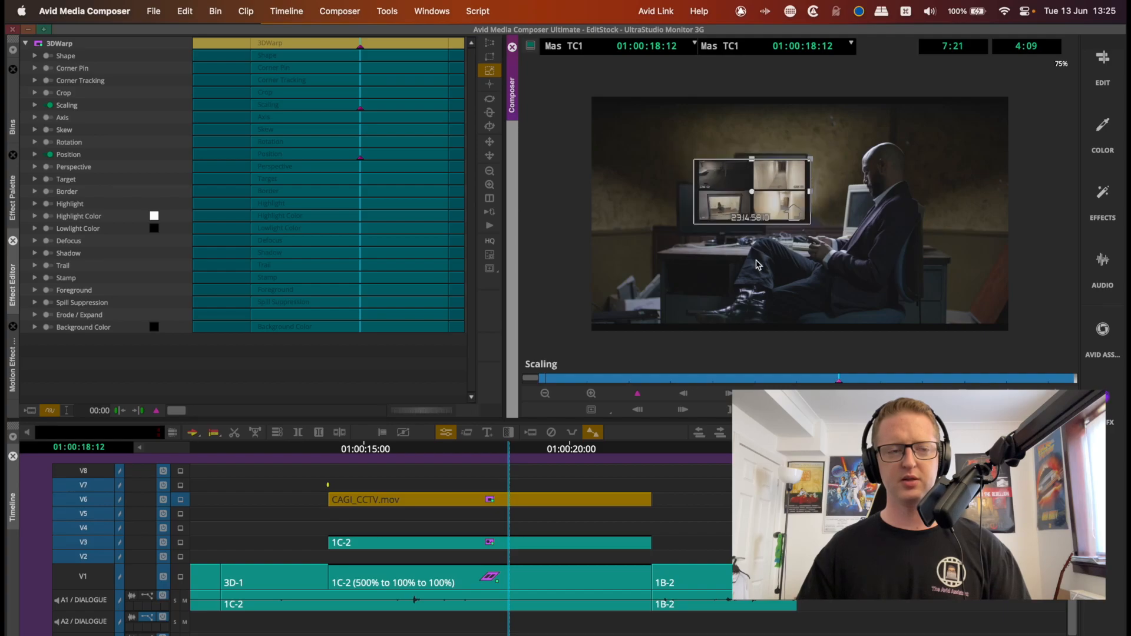
# - Shrink the CCTV picture further and place it over the dark computer monitor
pyautogui.press('super+l')
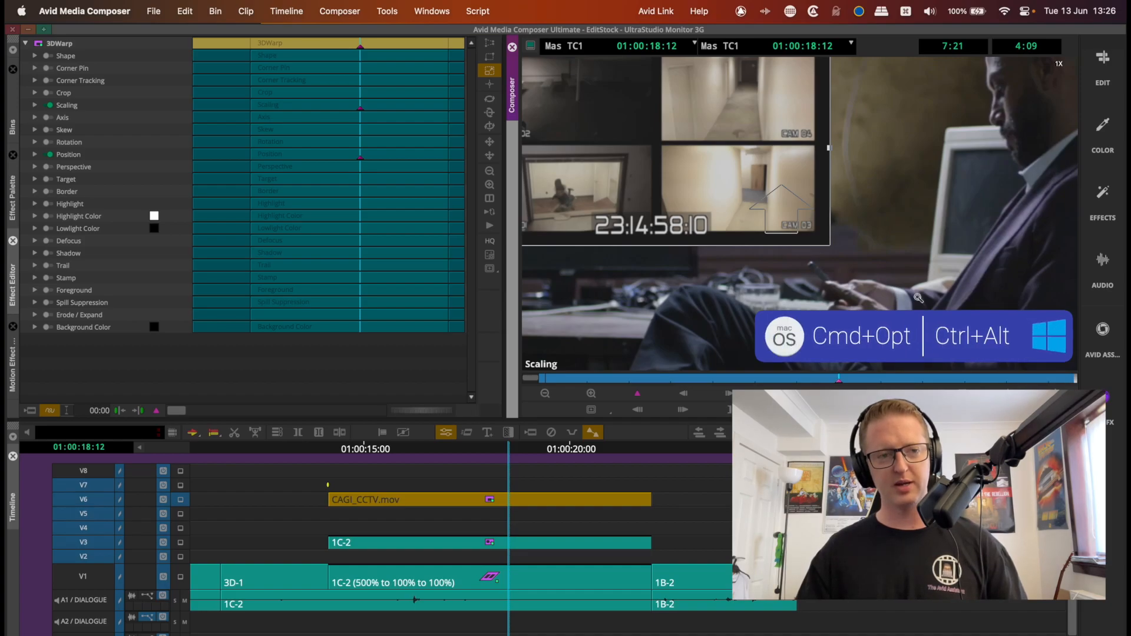
pyautogui.moveTo(768, 286); pyautogui.dragTo(948, 296)
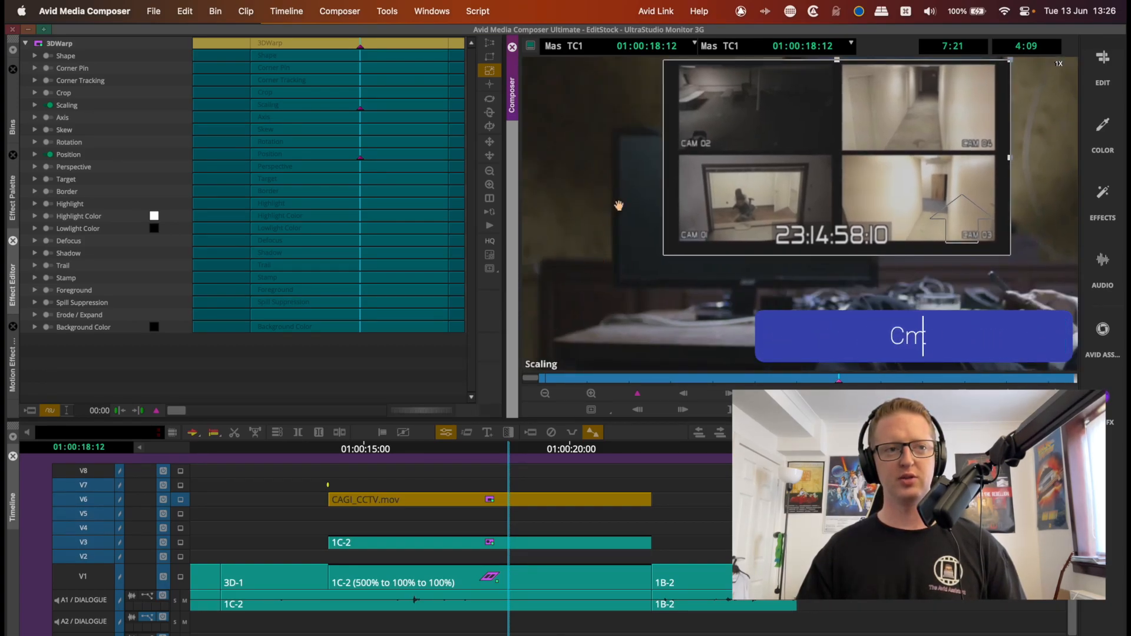
pyautogui.moveTo(613, 241); pyautogui.dragTo(581, 214)
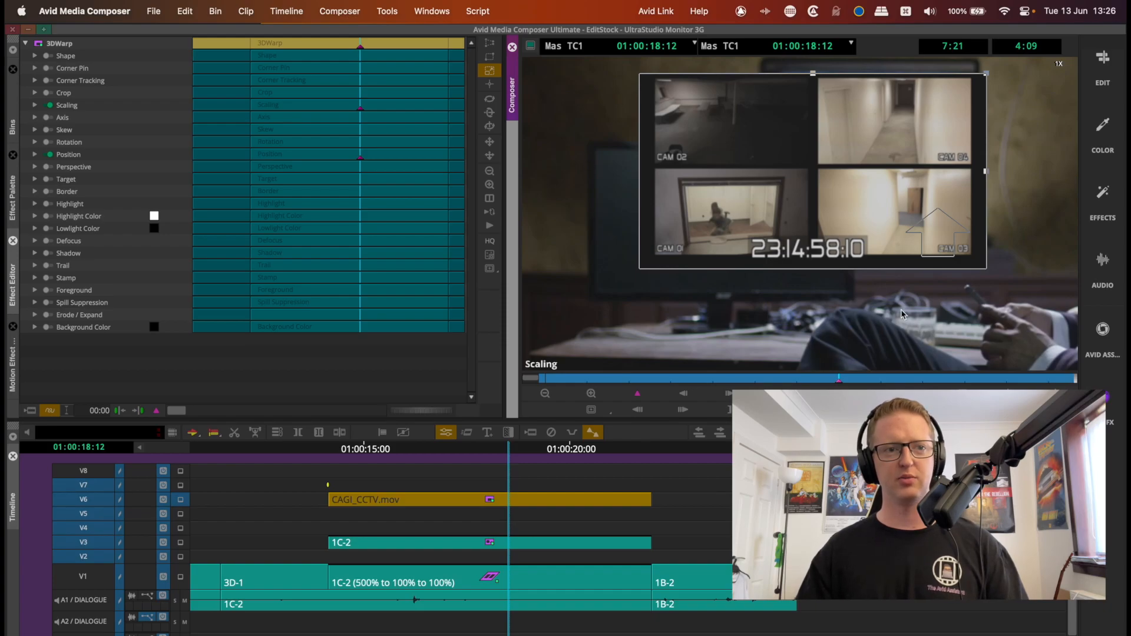
pyautogui.click(501, 80)
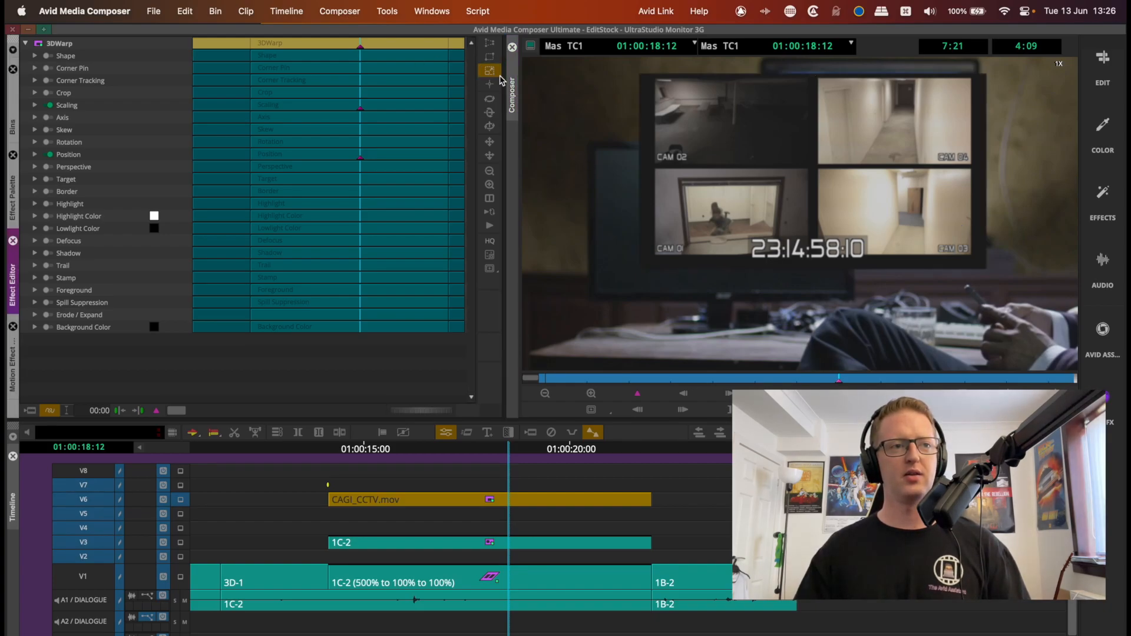
pyautogui.click(526, 64)
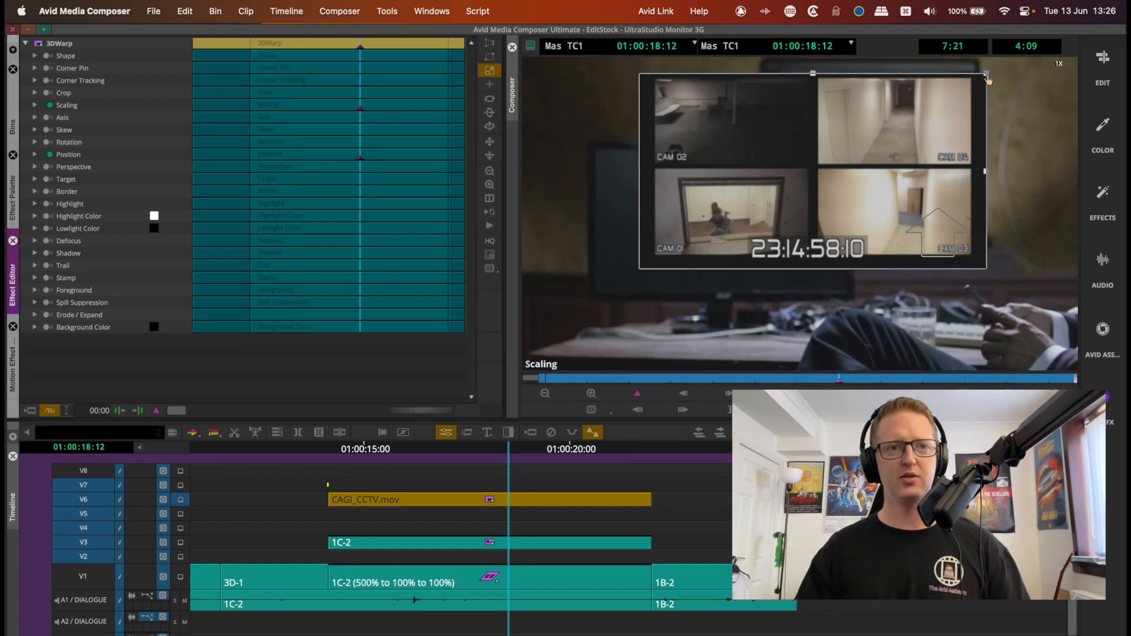
pyautogui.moveTo(986, 75); pyautogui.dragTo(957, 104)
pyautogui.moveTo(869, 162); pyautogui.dragTo(794, 181)
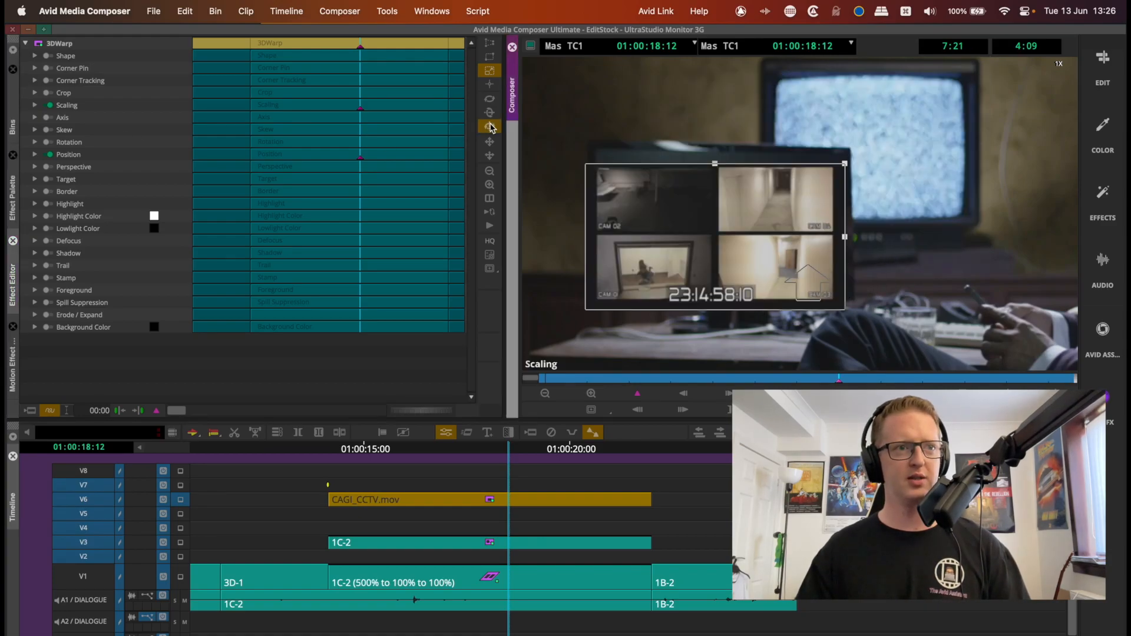
# - Rotate the CCTV picture to Z 1.6 and Y -8.4 and refine its position and size to match the monitor
pyautogui.moveTo(801, 129); pyautogui.dragTo(799, 132)
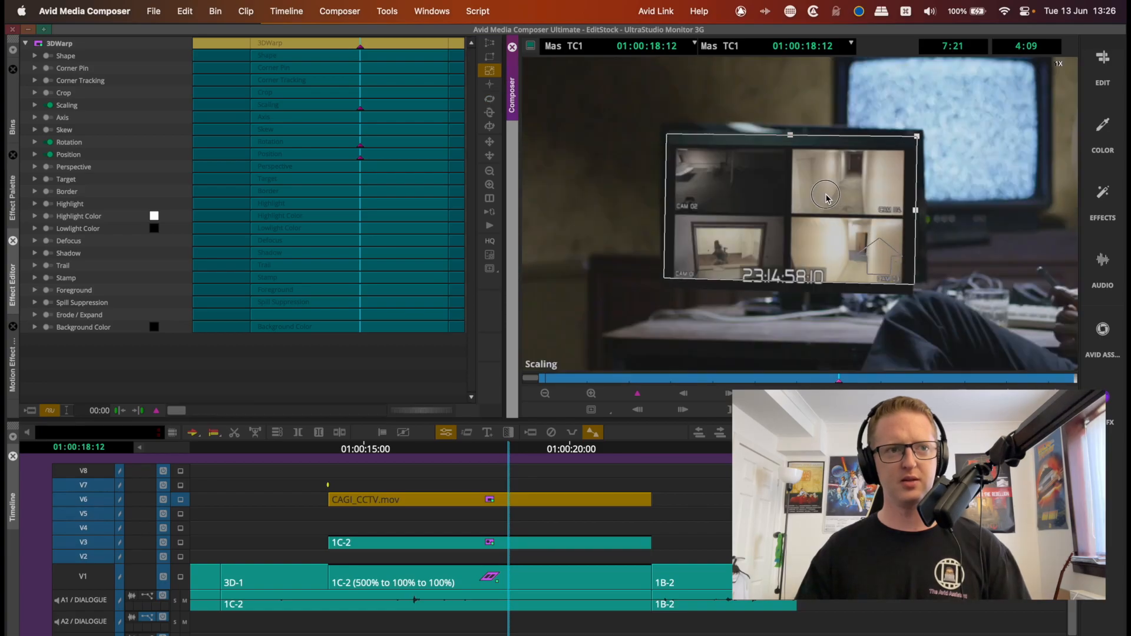
pyautogui.moveTo(801, 206); pyautogui.dragTo(825, 199)
pyautogui.moveTo(913, 145); pyautogui.dragTo(875, 156)
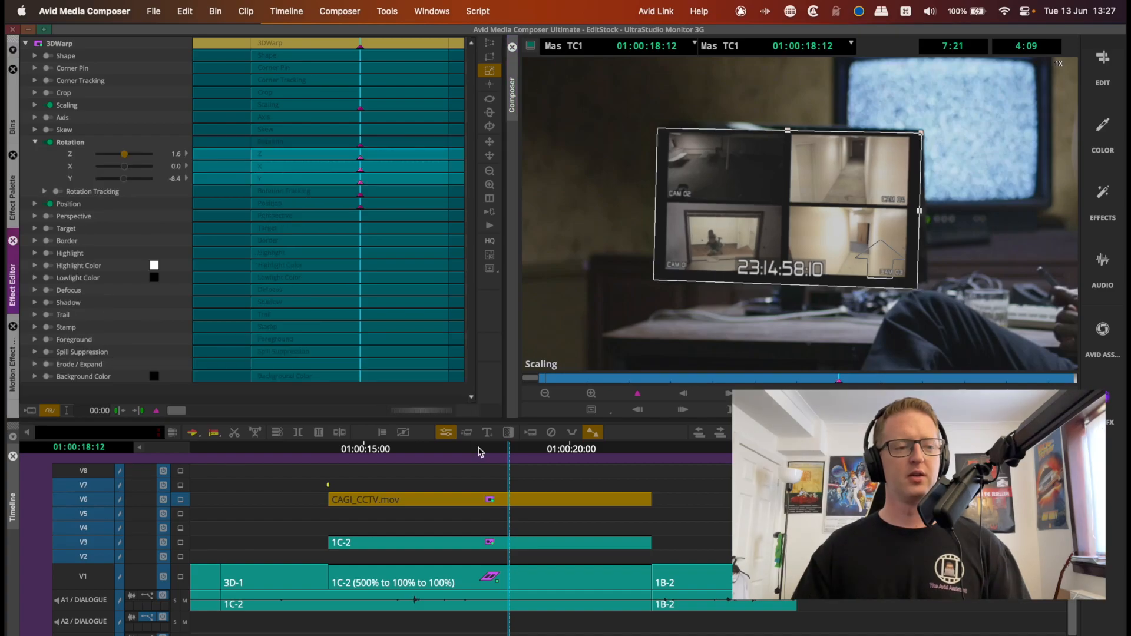
# - Move the CAGI_CCTV.mov clip back down to track V2, beneath the 1C-2 clip
pyautogui.click(478, 451)
pyautogui.moveTo(476, 499); pyautogui.dragTo(475, 526)
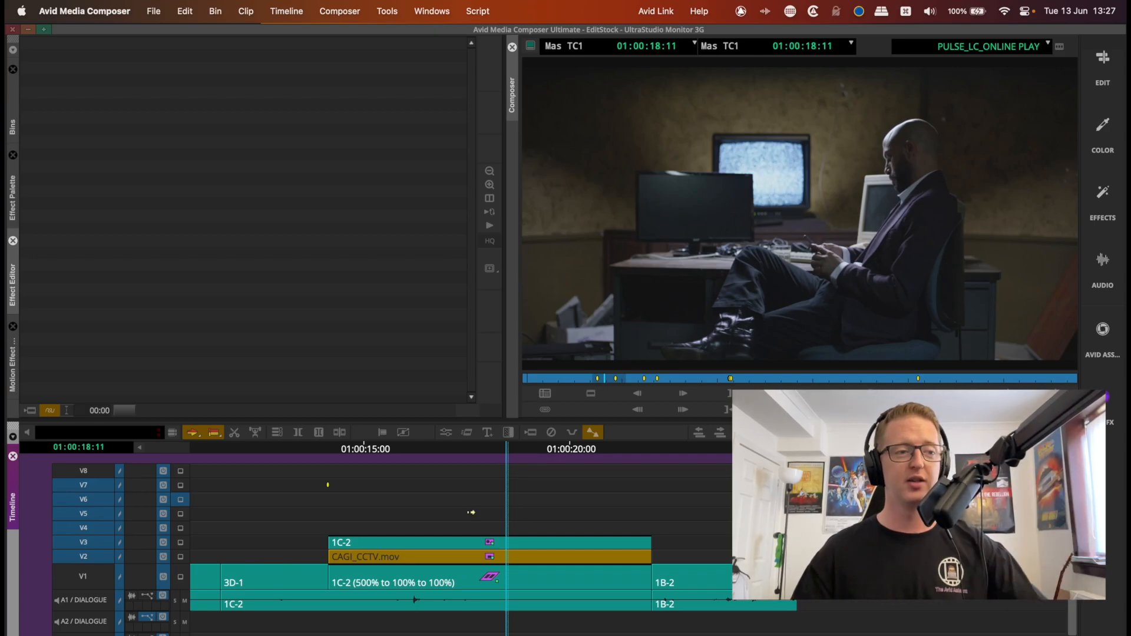
# - Draw a four-point AniMatte polygon on the 1C-2 clip around the dark monitor's screen at 01:00:15:06 and enable Swap Src
pyautogui.click(461, 541)
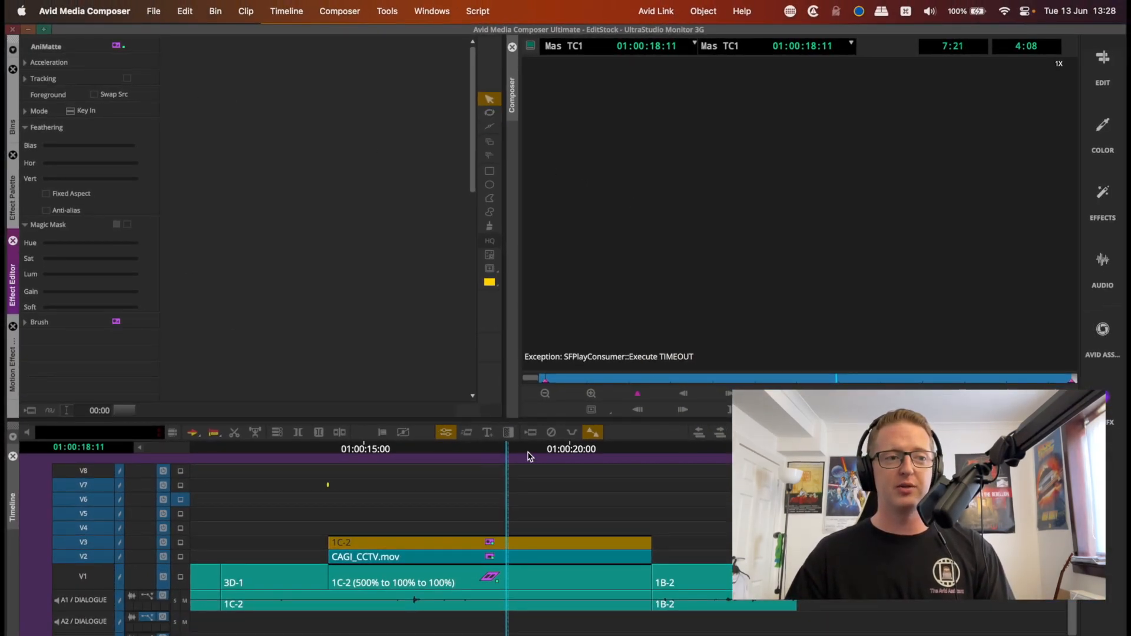
pyautogui.click(622, 380)
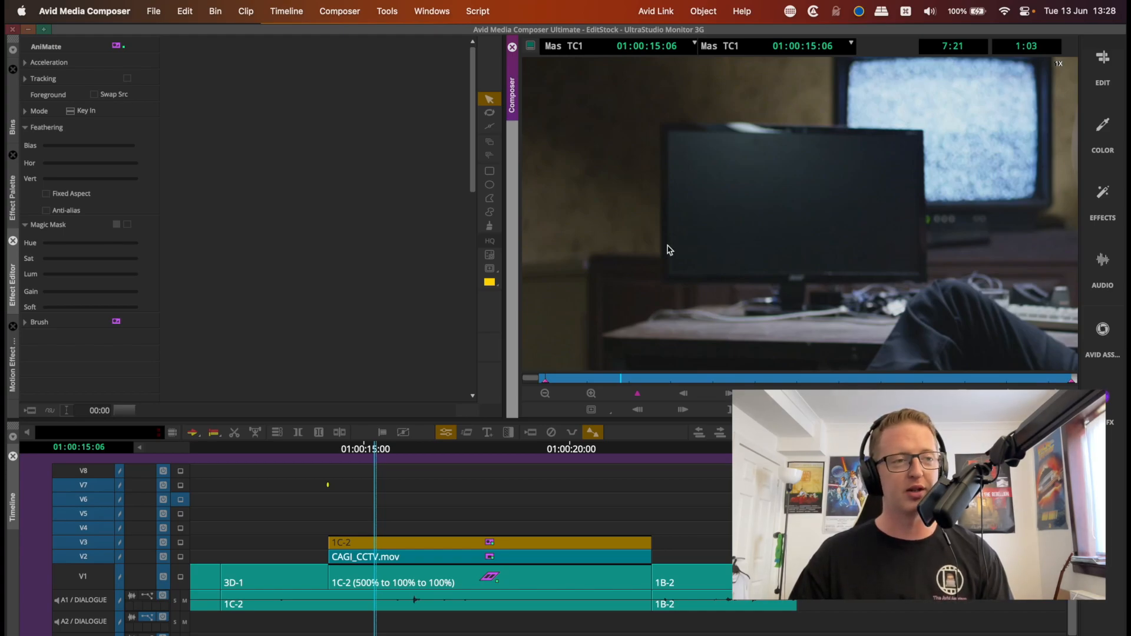
pyautogui.click(489, 171)
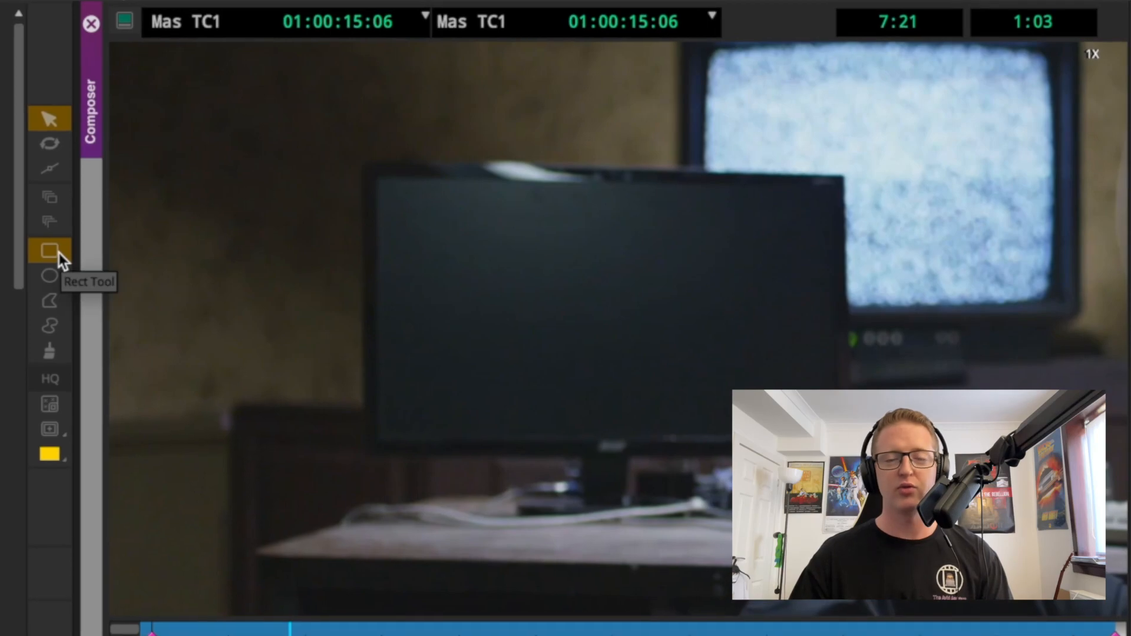
pyautogui.click(66, 278)
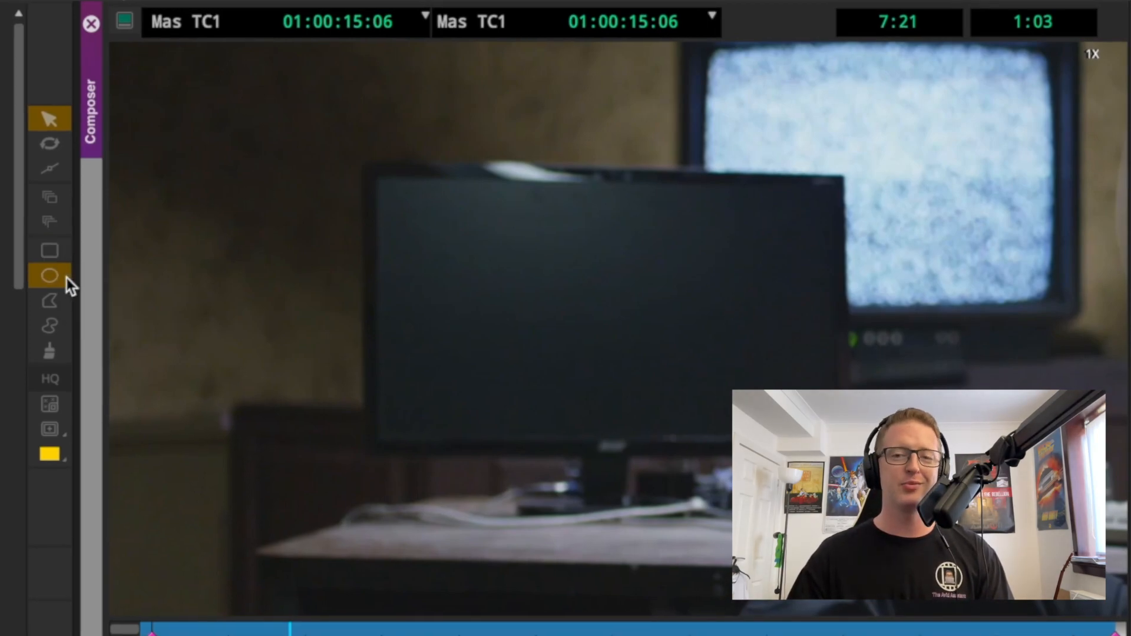
pyautogui.click(50, 306)
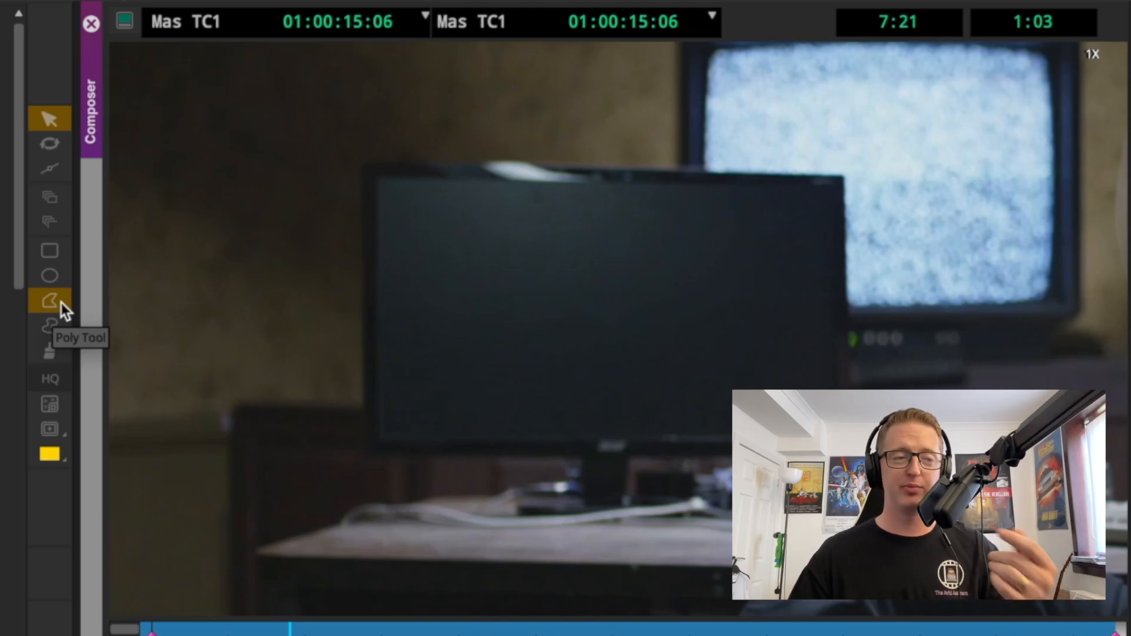
pyautogui.click(61, 303)
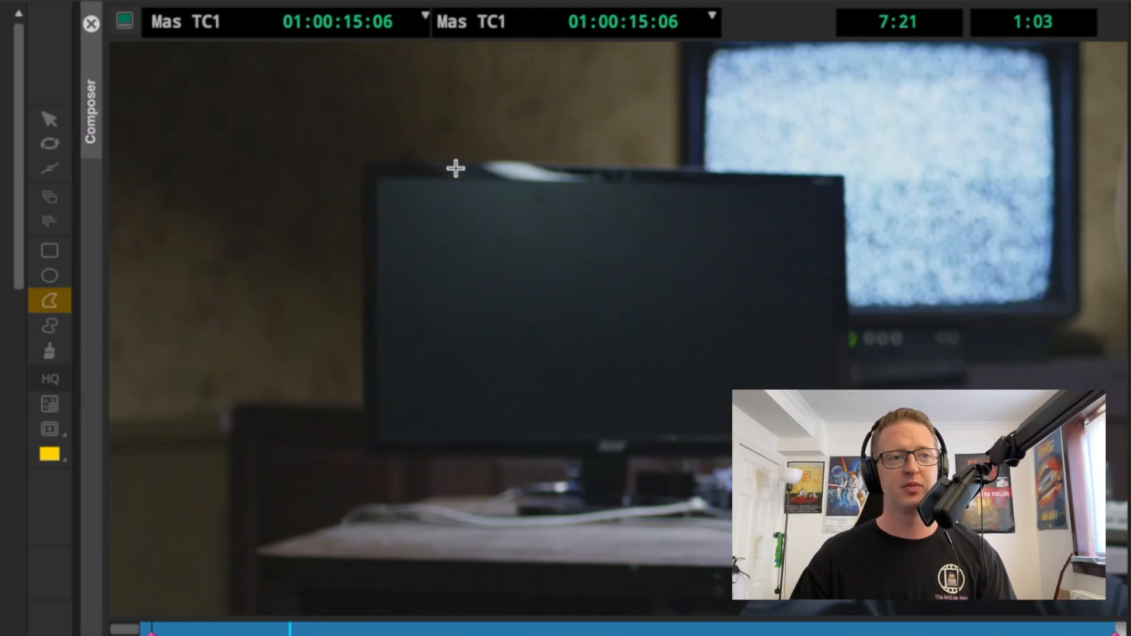
pyautogui.click(378, 176)
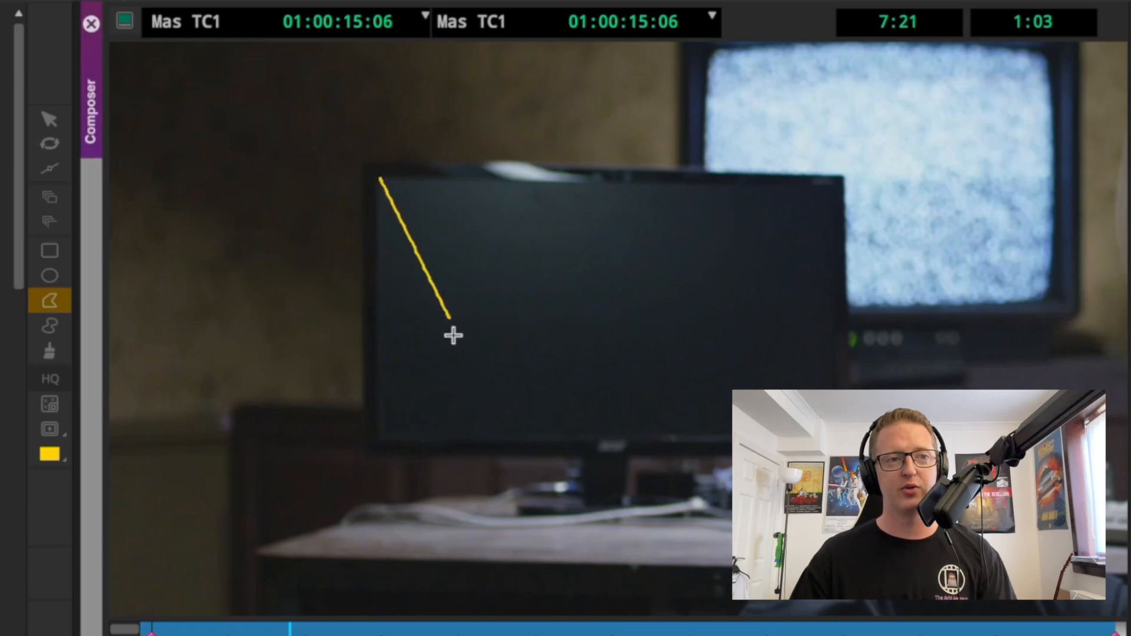
pyautogui.click(379, 439)
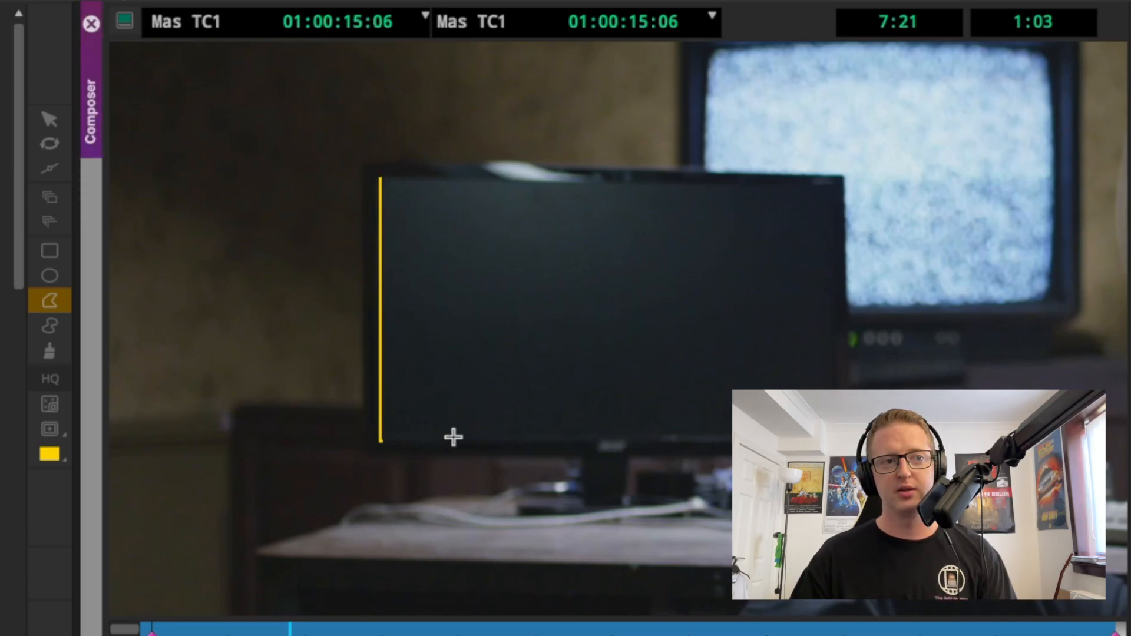
pyautogui.click(834, 439)
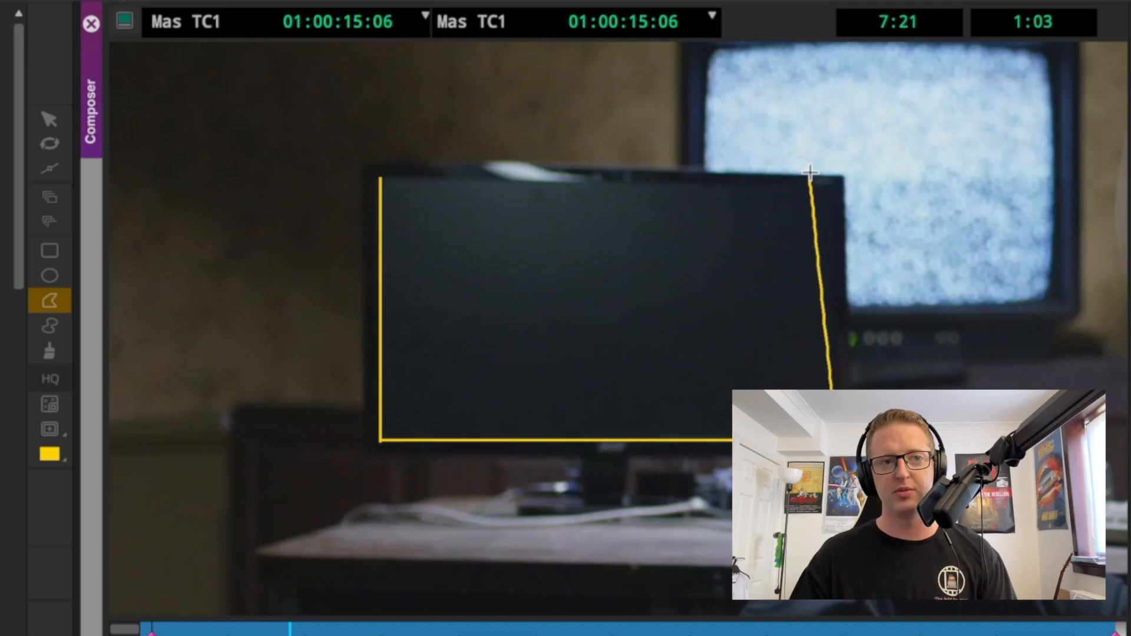
pyautogui.click(835, 189)
pyautogui.click(378, 177)
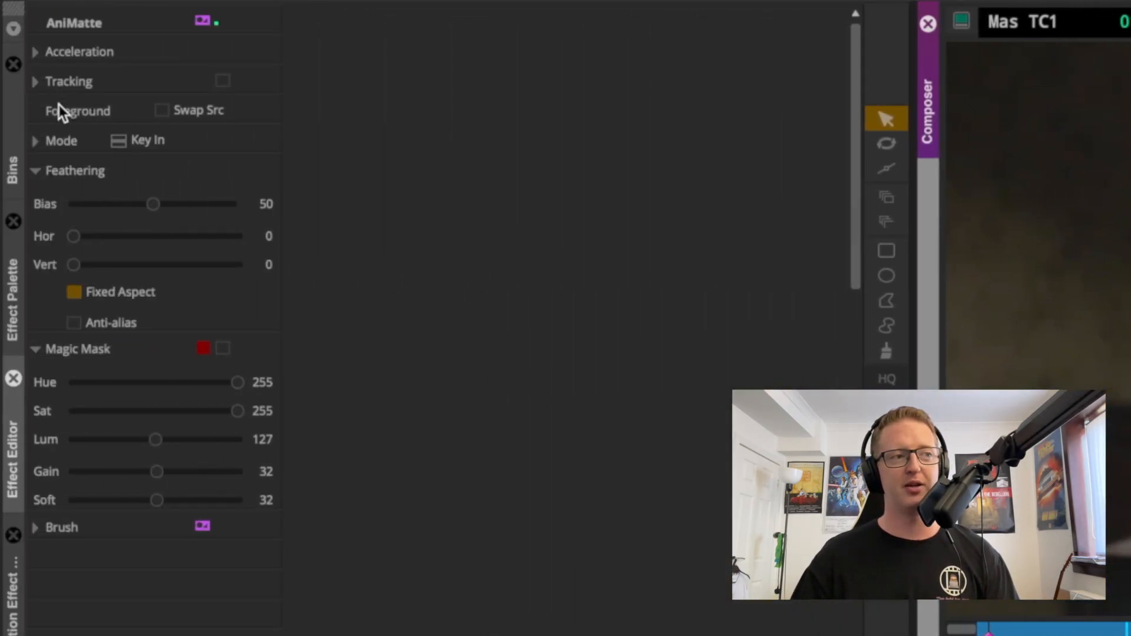
pyautogui.click(165, 114)
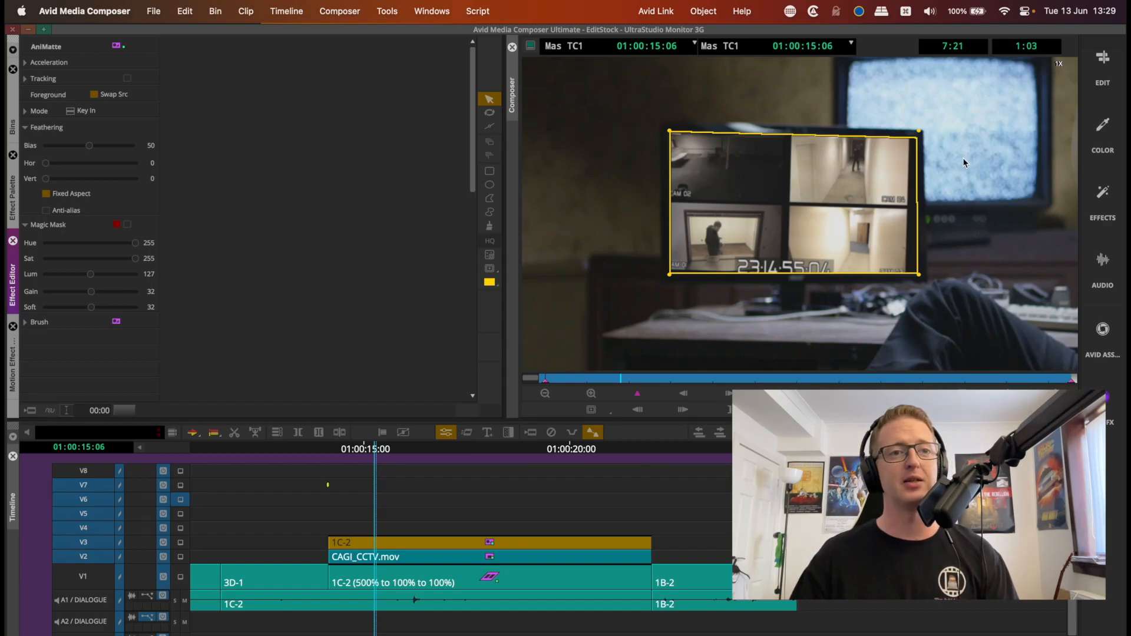
# - Refine the mask's two left corner points to follow the edge of the monitor's screen
pyautogui.press('super+l')
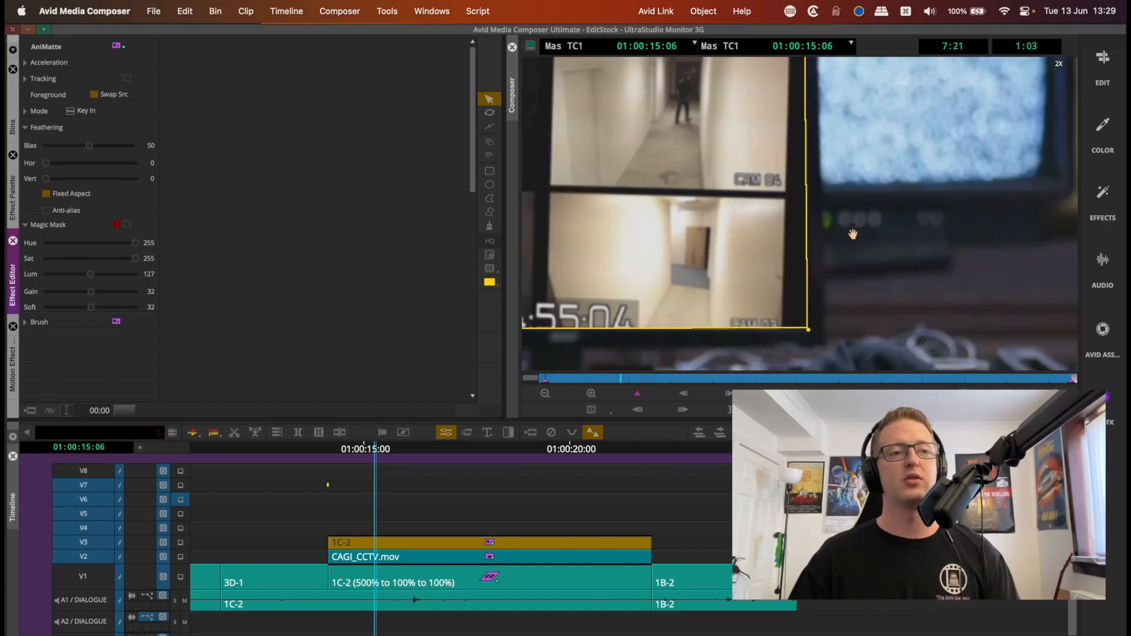
pyautogui.moveTo(854, 239); pyautogui.dragTo(1117, 282)
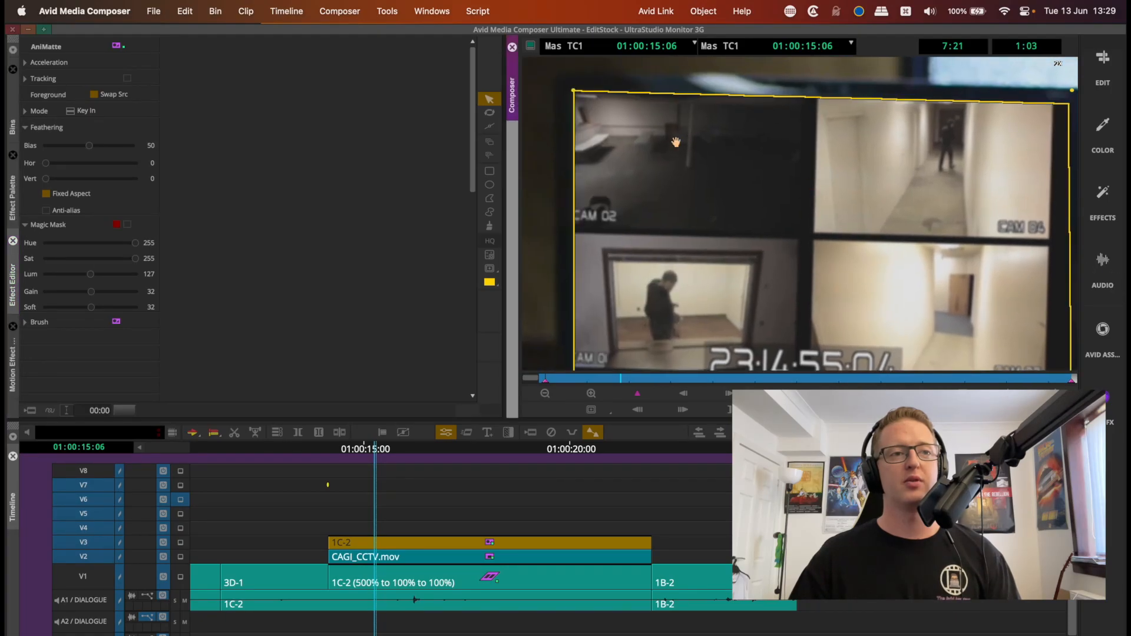
pyautogui.moveTo(573, 93); pyautogui.dragTo(572, 93)
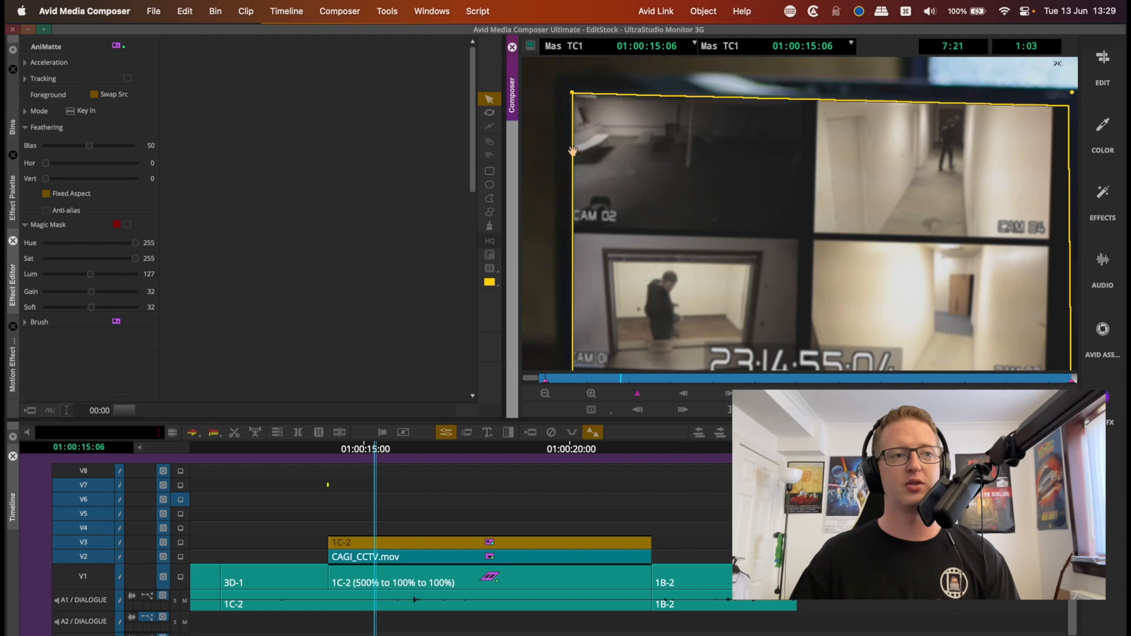
pyautogui.moveTo(552, 210); pyautogui.dragTo(547, 96)
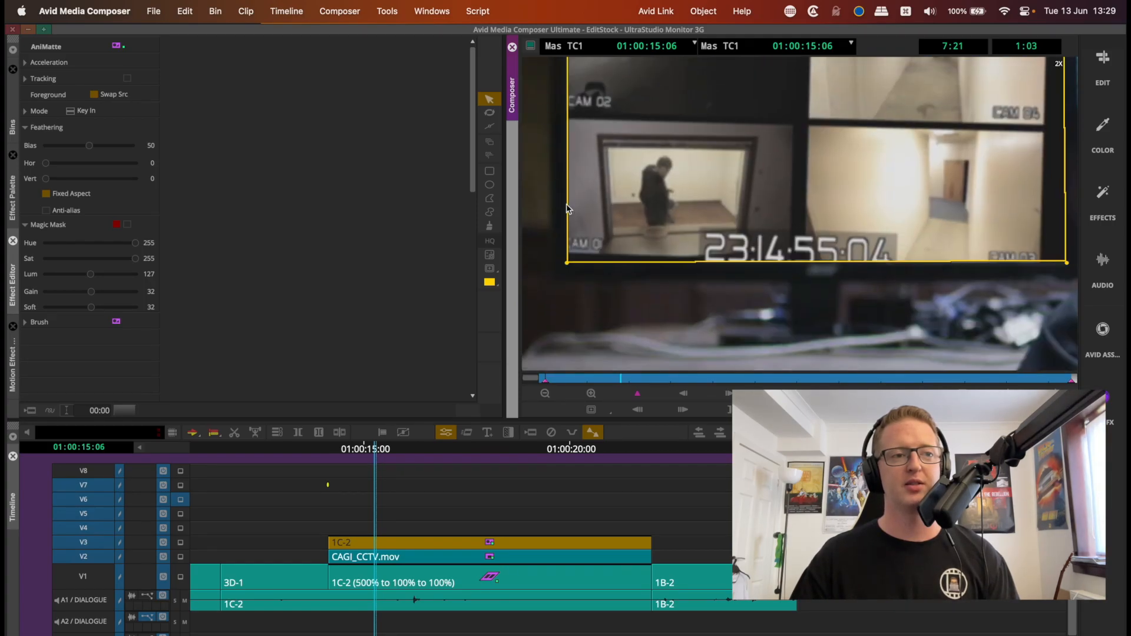
pyautogui.moveTo(567, 261); pyautogui.dragTo(570, 258)
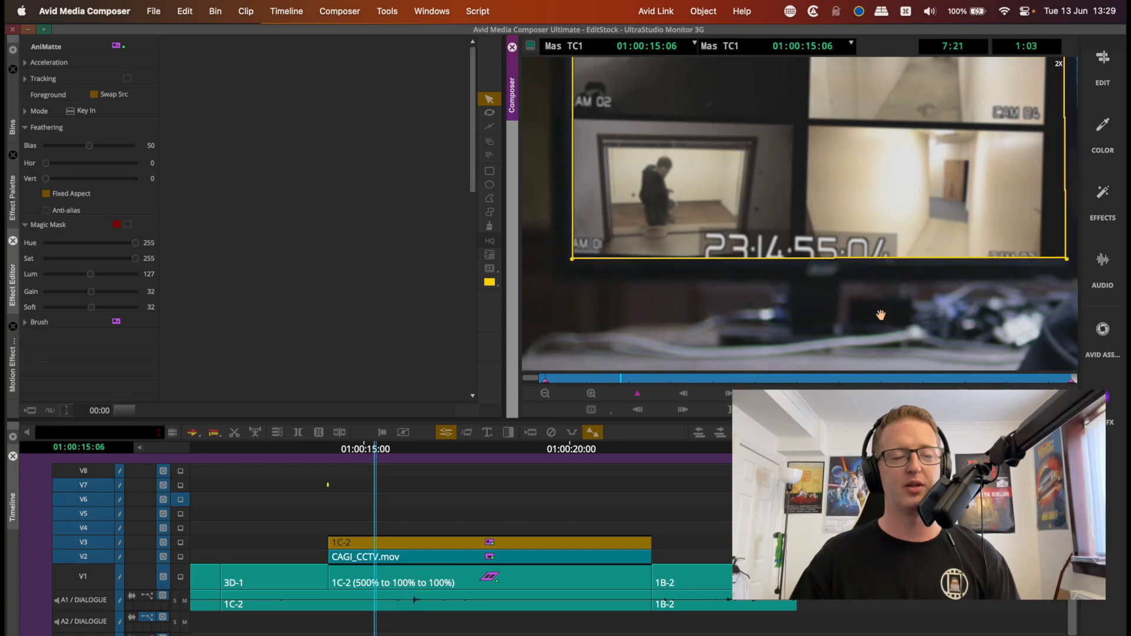
# - Adjust the mask's lower-right and upper-right corner points to fit the monitor's screen
pyautogui.moveTo(881, 315); pyautogui.dragTo(738, 317)
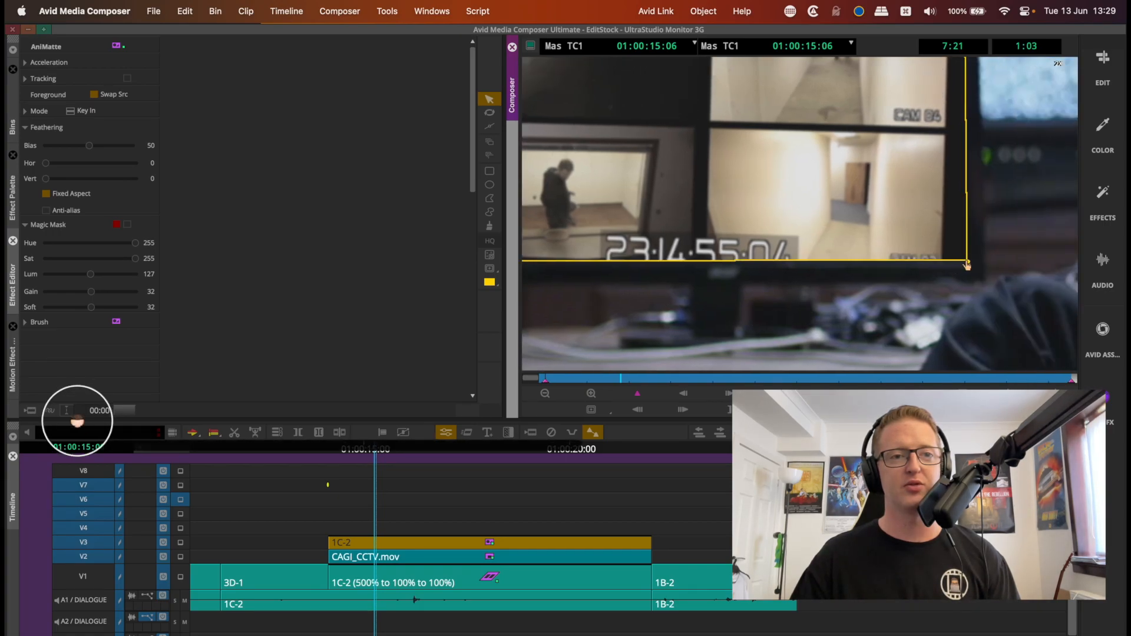
pyautogui.moveTo(968, 262); pyautogui.dragTo(969, 267)
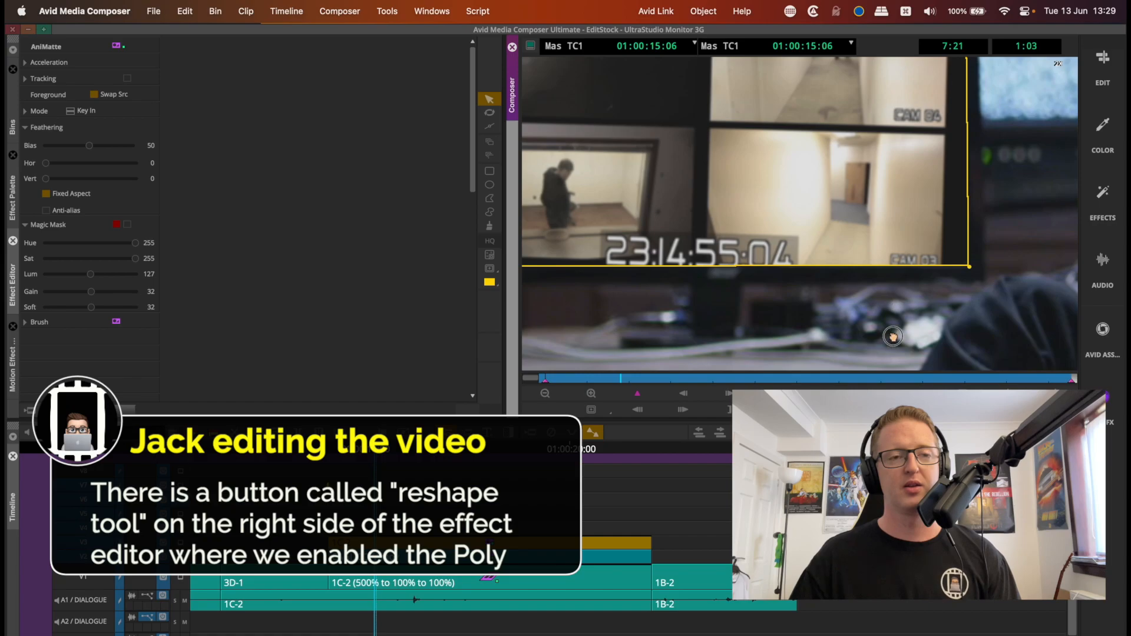
pyautogui.moveTo(893, 336); pyautogui.dragTo(886, 400)
pyautogui.moveTo(1016, 220); pyautogui.dragTo(1020, 270)
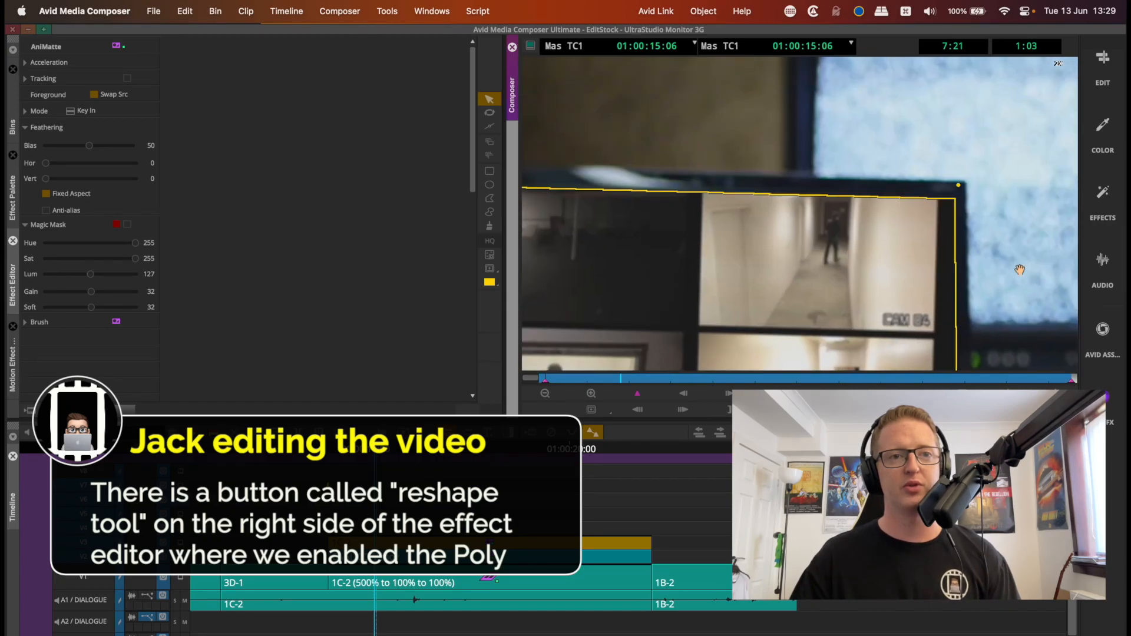
pyautogui.moveTo(958, 185); pyautogui.dragTo(959, 183)
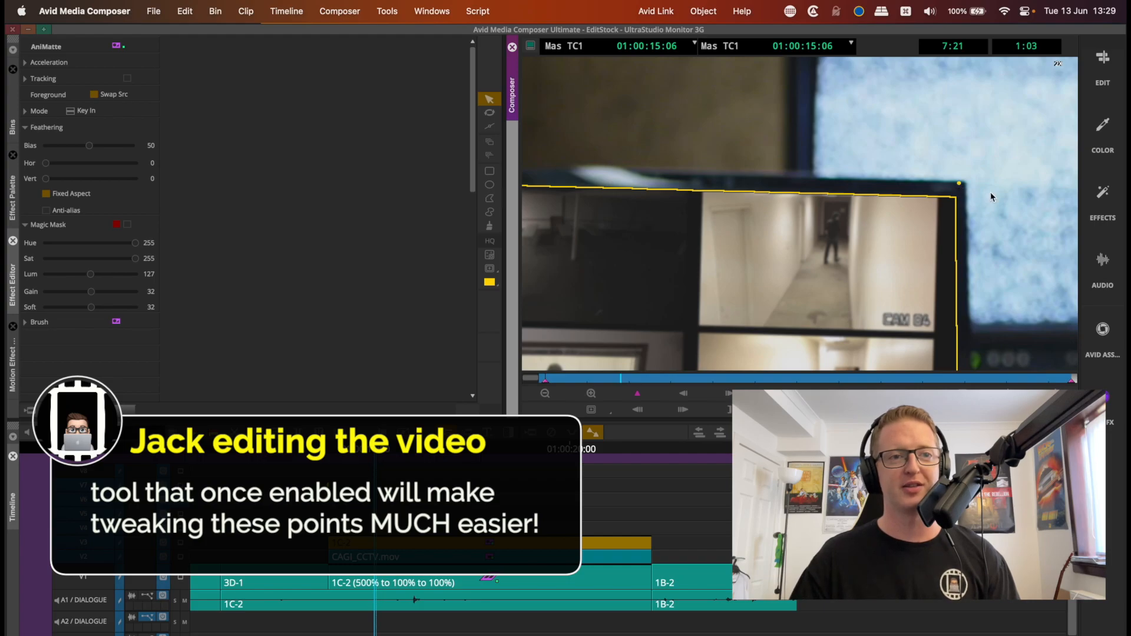
pyautogui.moveTo(1003, 231); pyautogui.dragTo(1056, 65)
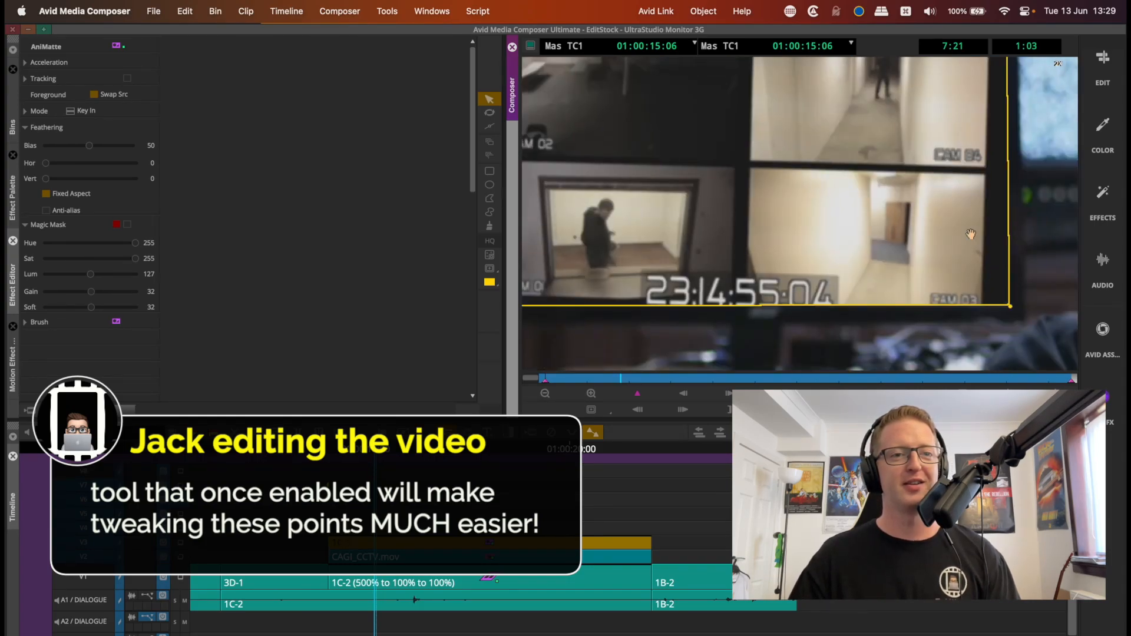
pyautogui.moveTo(837, 211); pyautogui.dragTo(942, 241)
pyautogui.press('super+k')
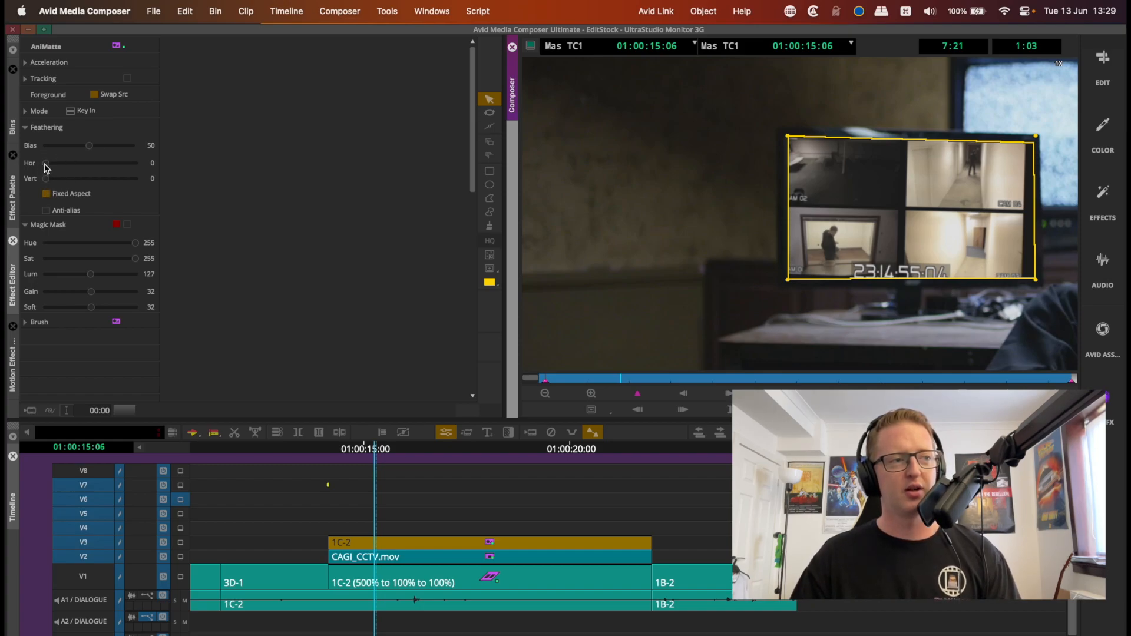
# - Feather the mask by 2 horizontally and vertically, and set the feathering bias to 33
pyautogui.moveTo(46, 165)
pyautogui.mouseDown()
pyautogui.moveTo(126, 162)
pyautogui.moveTo(63, 164)
pyautogui.moveTo(101, 165)
pyautogui.moveTo(81, 171)
pyautogui.moveTo(98, 181)
pyautogui.moveTo(54, 181)
pyautogui.mouseUp()
pyautogui.moveTo(40, 181); pyautogui.dragTo(48, 175)
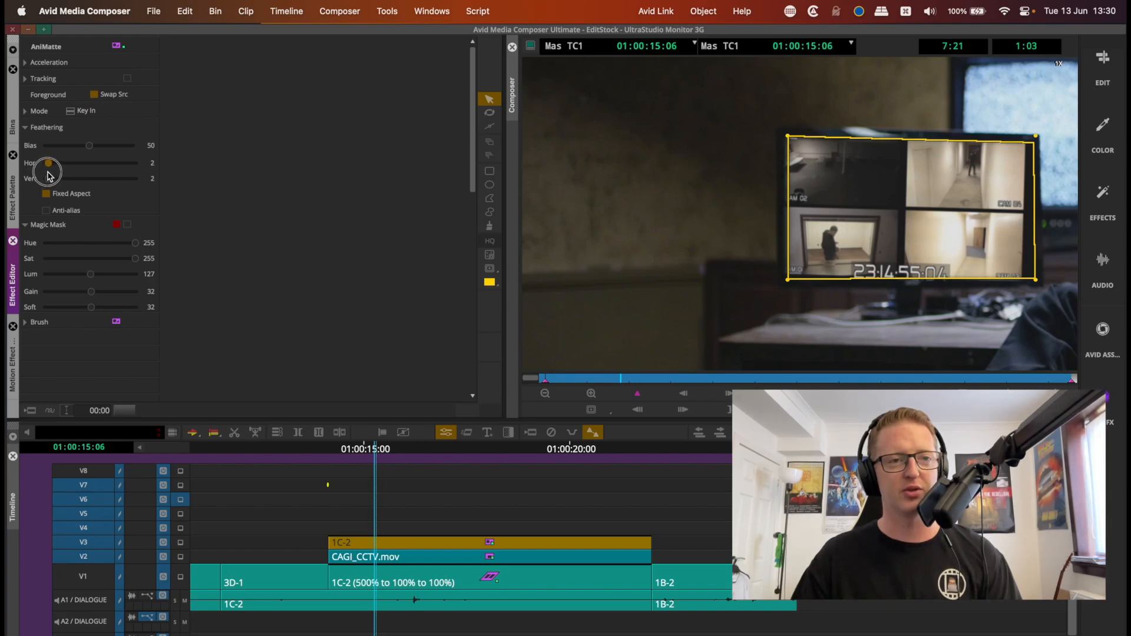
pyautogui.click(89, 146)
pyautogui.moveTo(88, 148)
pyautogui.mouseDown()
pyautogui.moveTo(17, 146)
pyautogui.moveTo(253, 143)
pyautogui.moveTo(74, 151)
pyautogui.mouseUp()
pyautogui.click(672, 182)
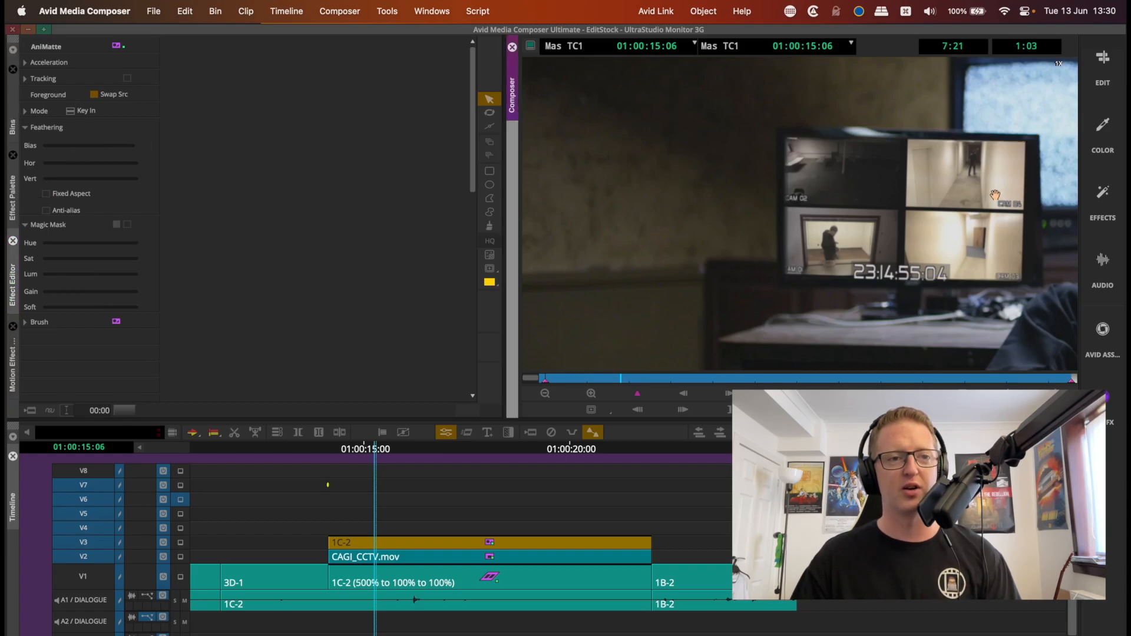
# - At the CAGI_CCTV.mov clip's 3D Warp keyframe, set Z rotation to 1.1, nudge the picture within the monitor frame and review the composite
pyautogui.click(448, 557)
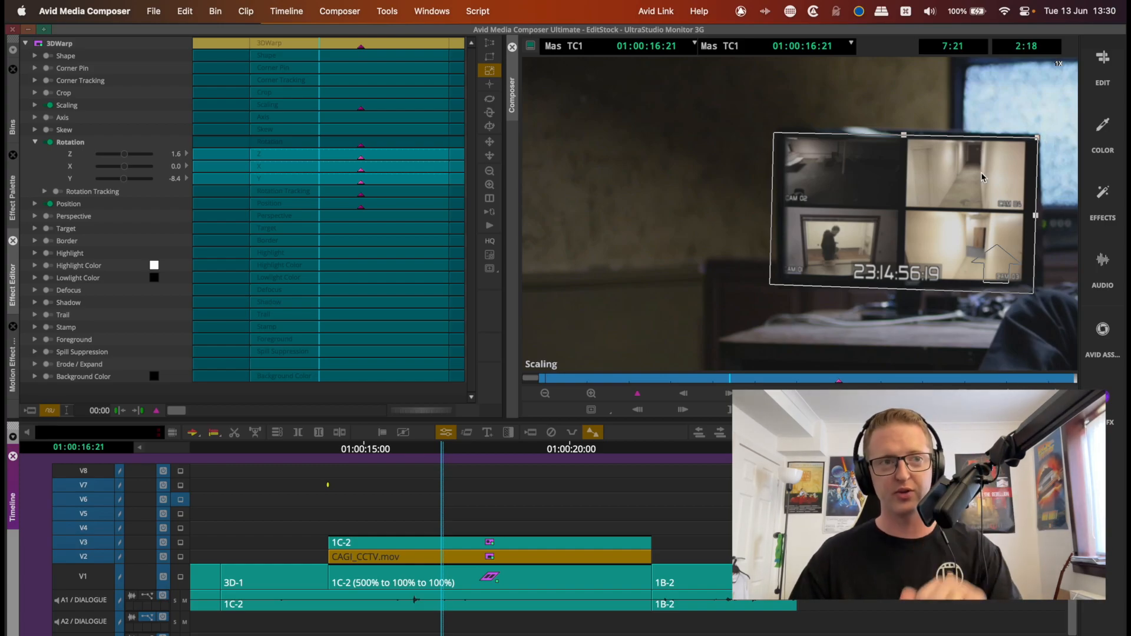
pyautogui.click(361, 46)
pyautogui.click(909, 184)
pyautogui.moveTo(912, 183); pyautogui.dragTo(913, 185)
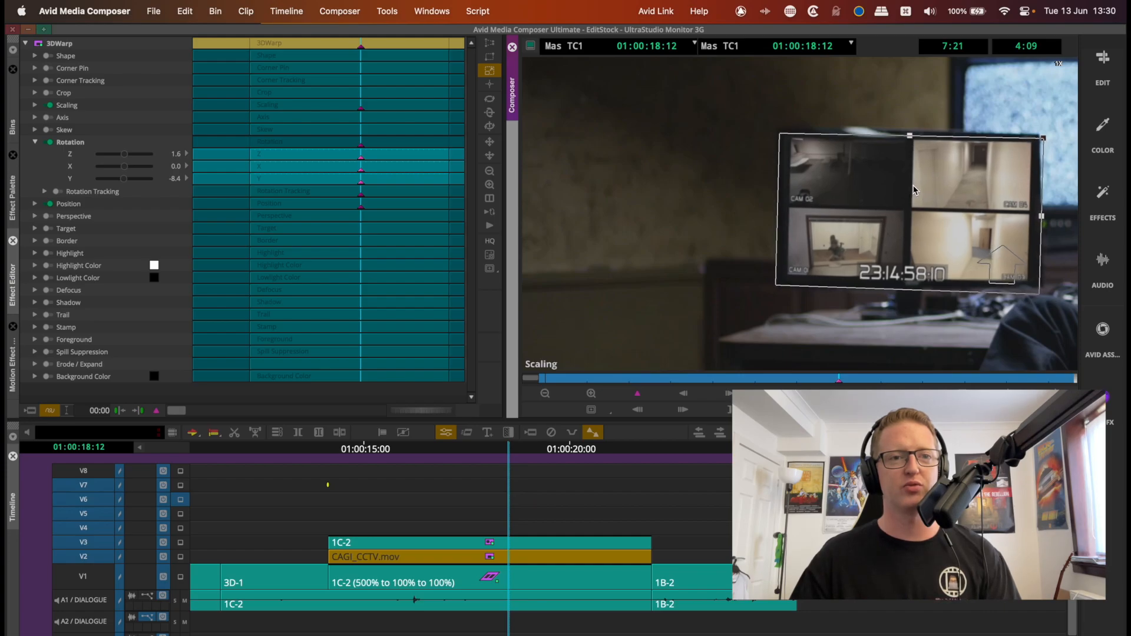
pyautogui.click(125, 155)
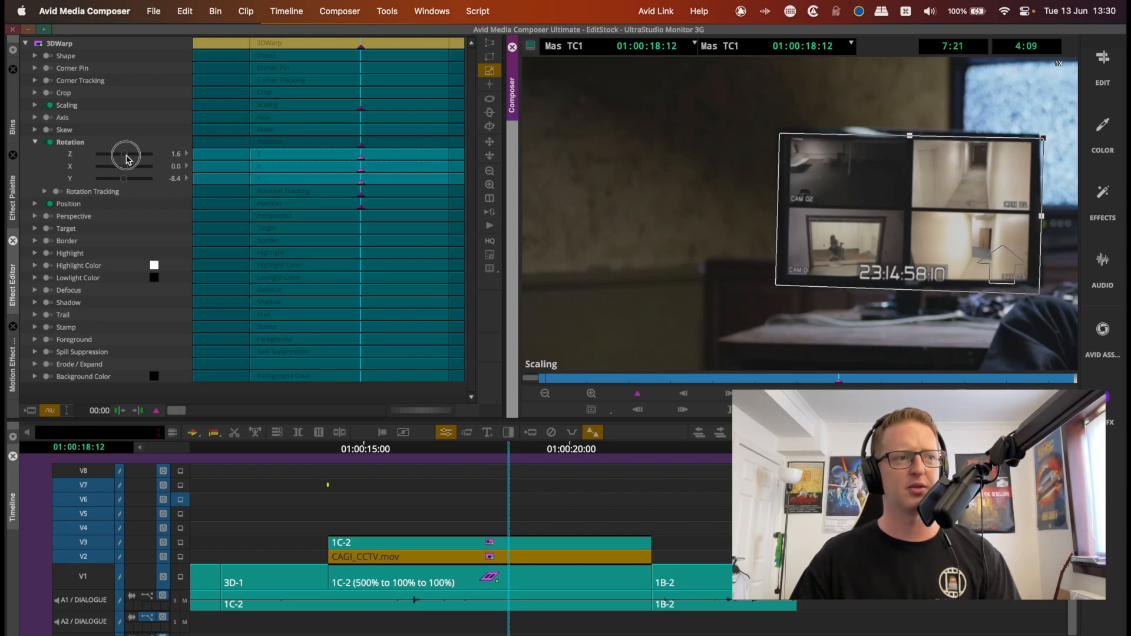
pyautogui.press('Right')
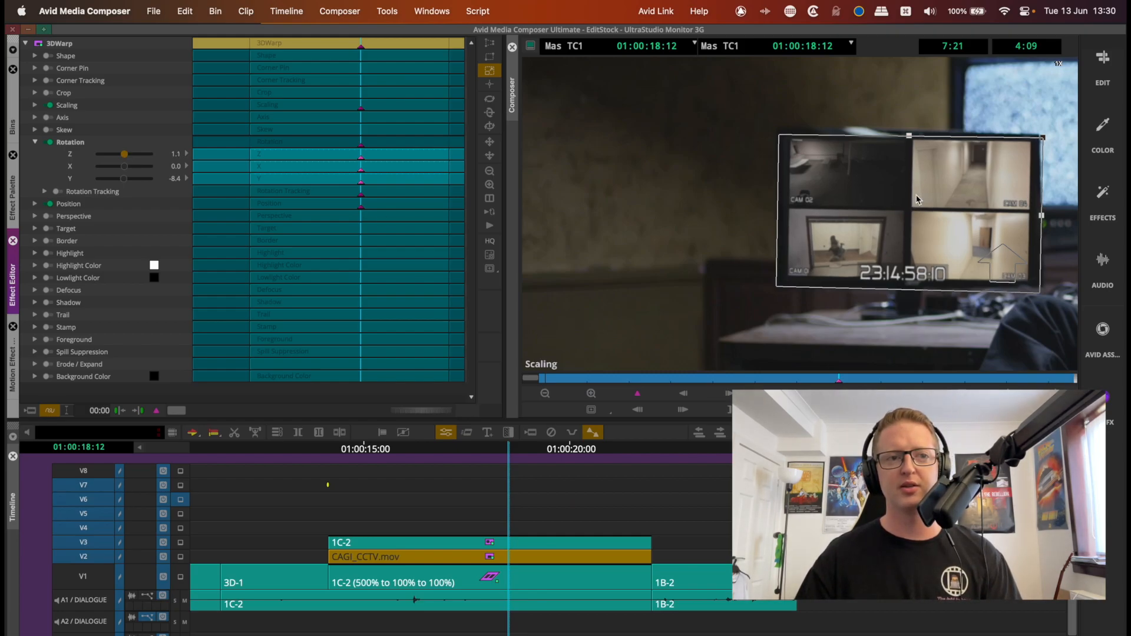
pyautogui.moveTo(913, 207); pyautogui.dragTo(912, 210)
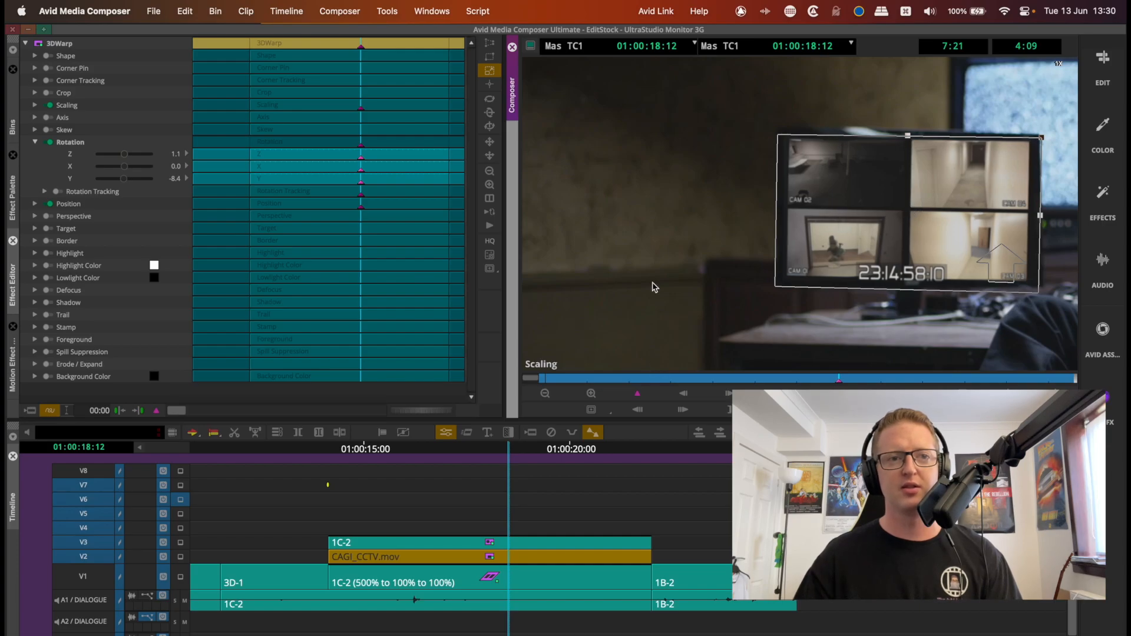
pyautogui.click(481, 452)
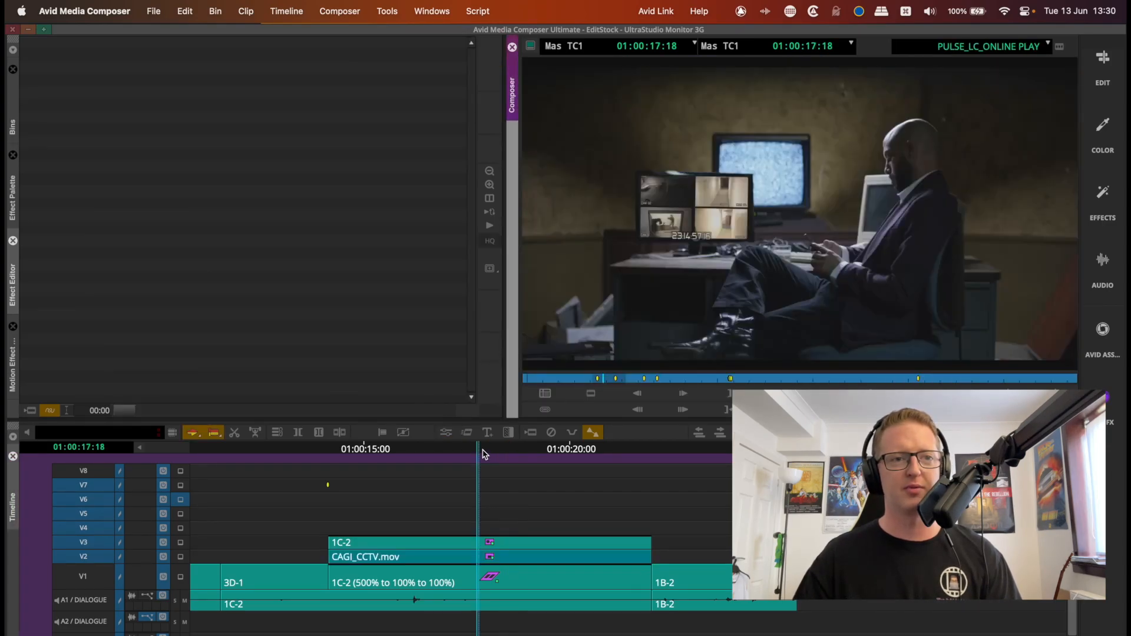
pyautogui.moveTo(475, 452); pyautogui.dragTo(538, 484)
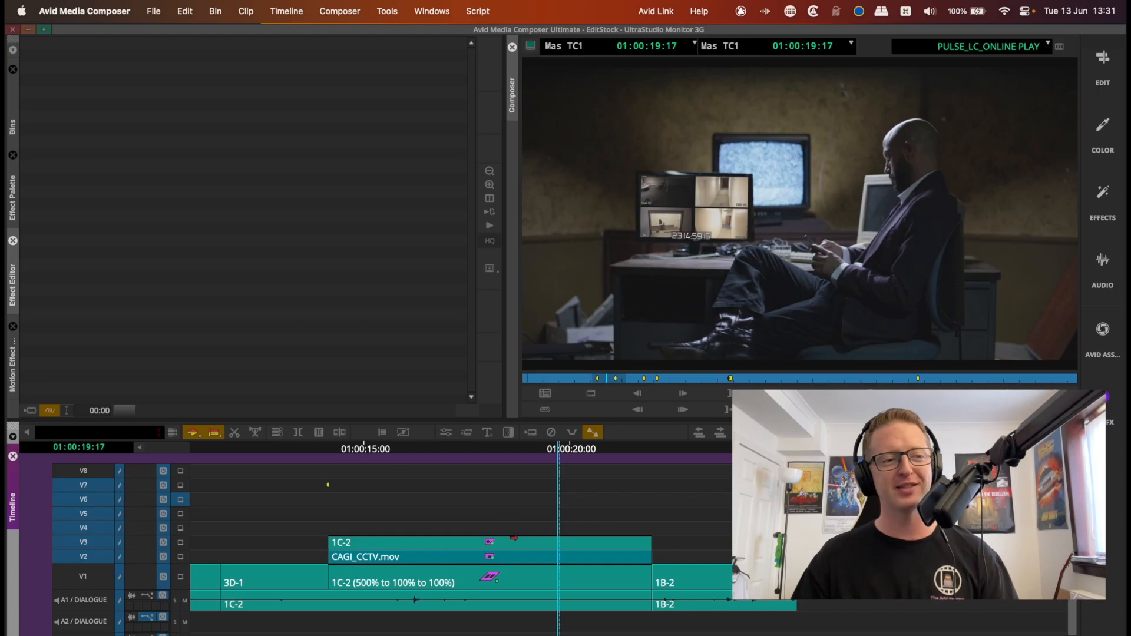
# - Open the AniMatte mask on the 1C-2 clip, try moving its upper-left corner inward with the Reshape tool, and undo the change
pyautogui.click(512, 540)
pyautogui.press('F8')
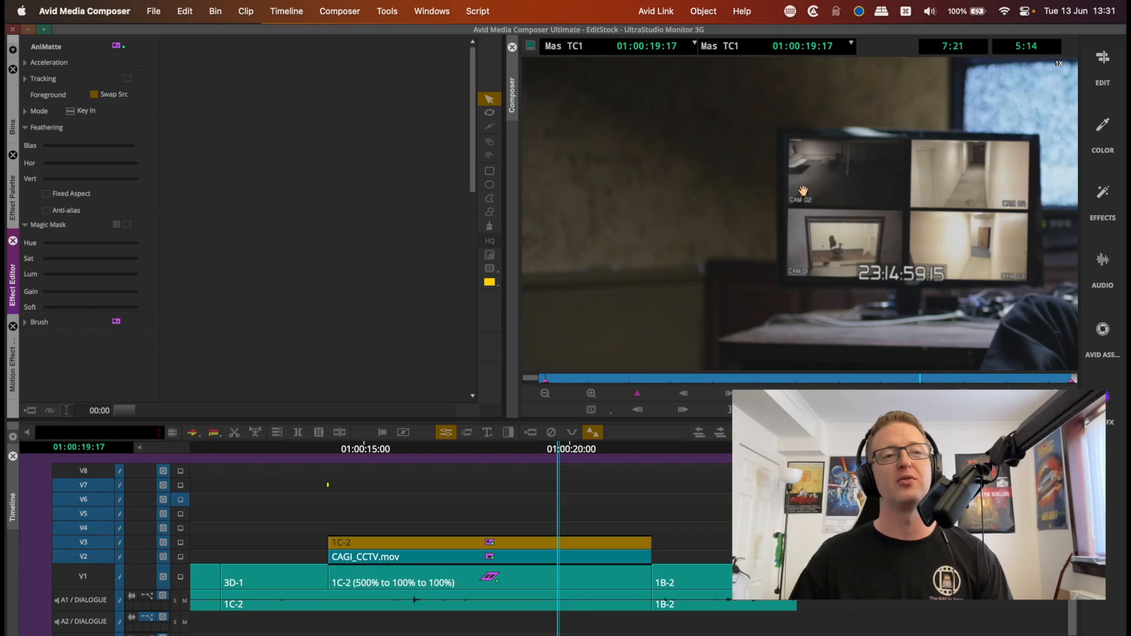
pyautogui.click(822, 189)
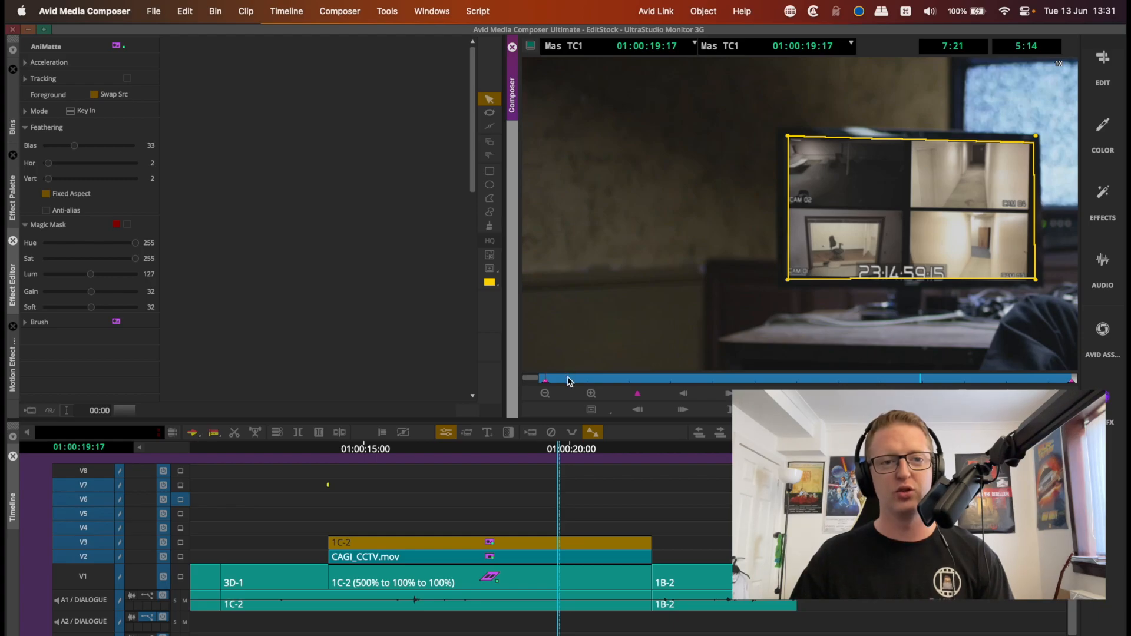
pyautogui.moveTo(569, 381)
pyautogui.mouseDown()
pyautogui.moveTo(1055, 377)
pyautogui.moveTo(666, 380)
pyautogui.moveTo(623, 394)
pyautogui.moveTo(656, 377)
pyautogui.moveTo(819, 377)
pyautogui.mouseUp()
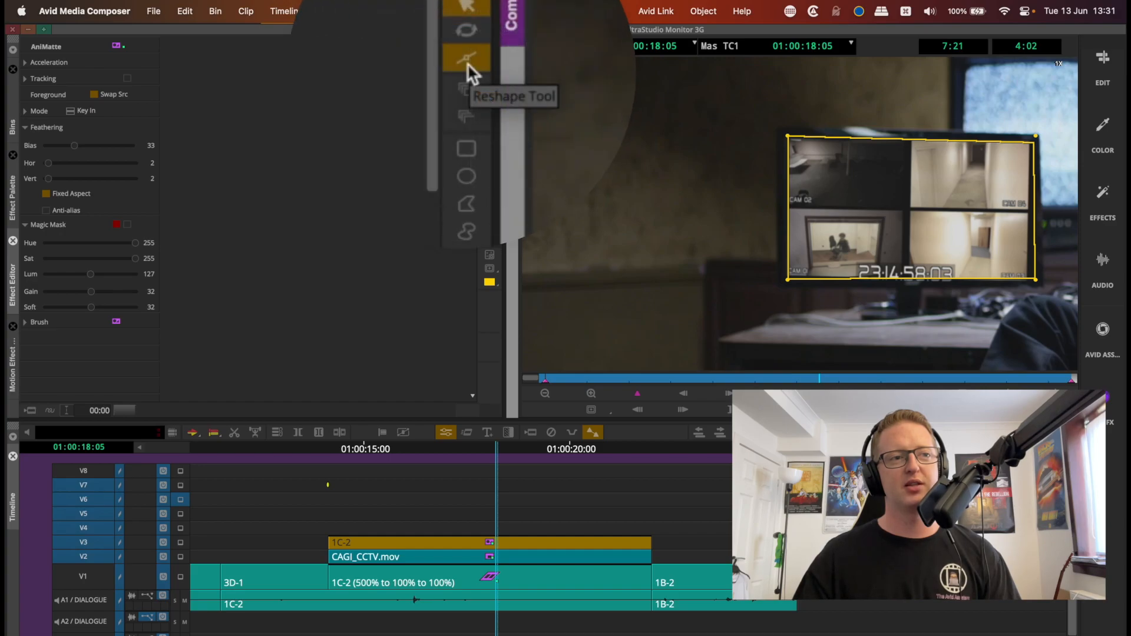
pyautogui.click(479, 65)
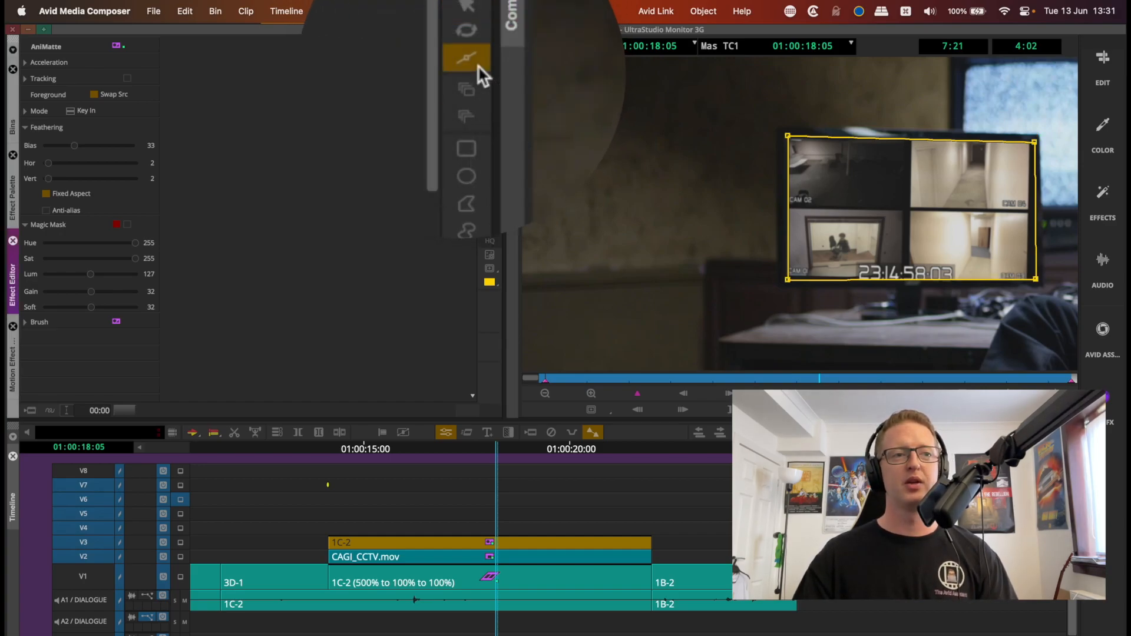
pyautogui.moveTo(784, 135); pyautogui.dragTo(823, 159)
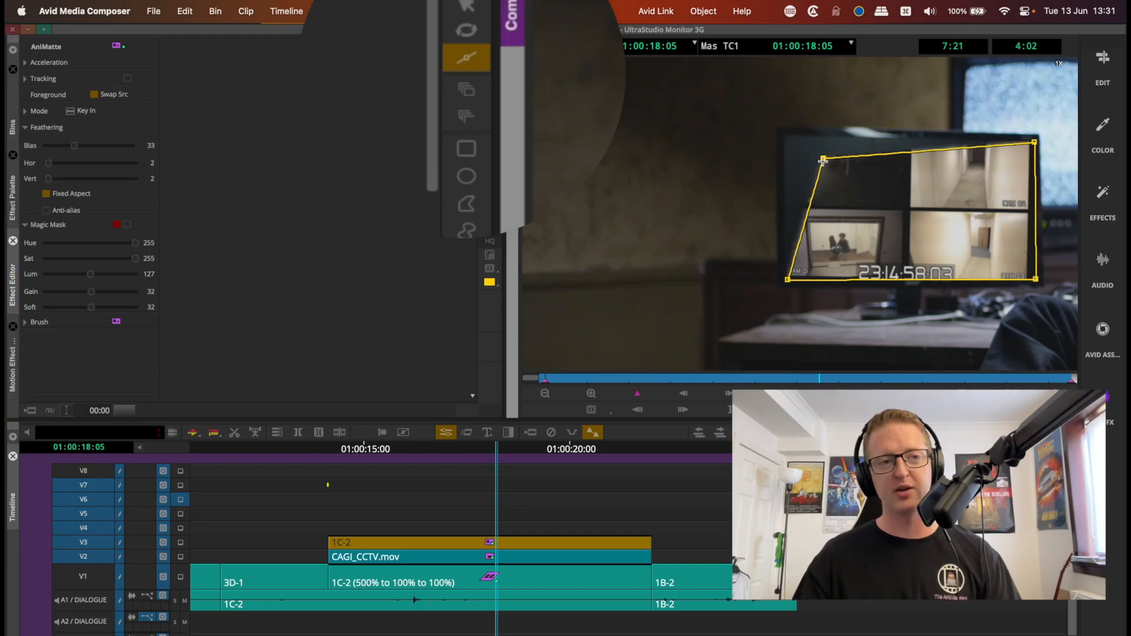
pyautogui.press('super+z')
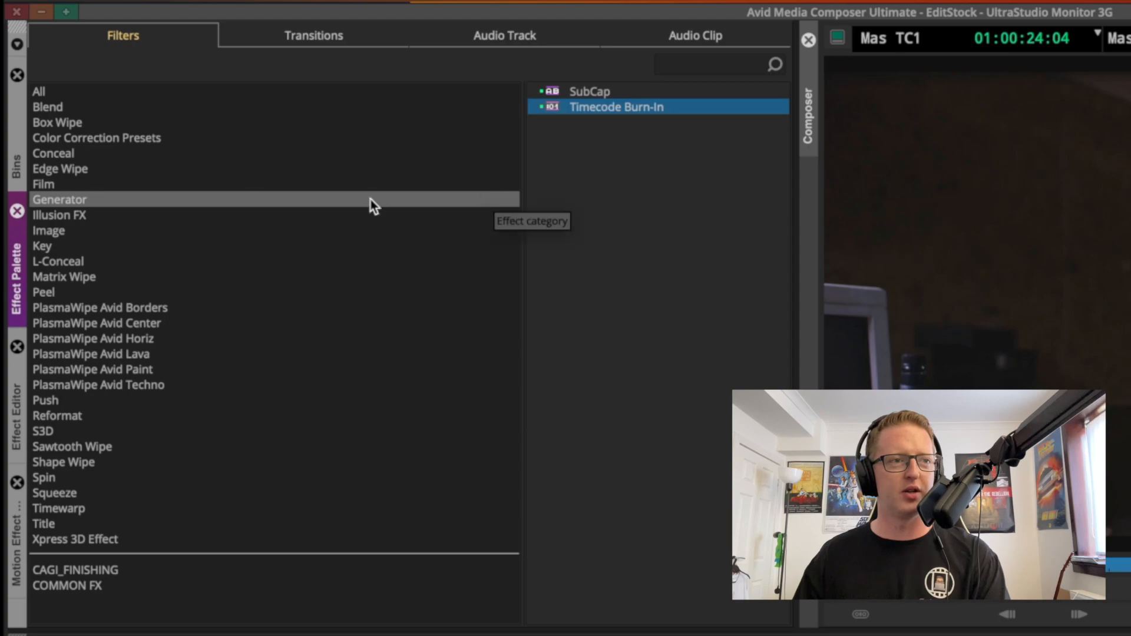
# - Apply the Timecode Burn-In effect from the Generator category to track V8 over the whole sequence, and monitor that track
pyautogui.click(559, 91)
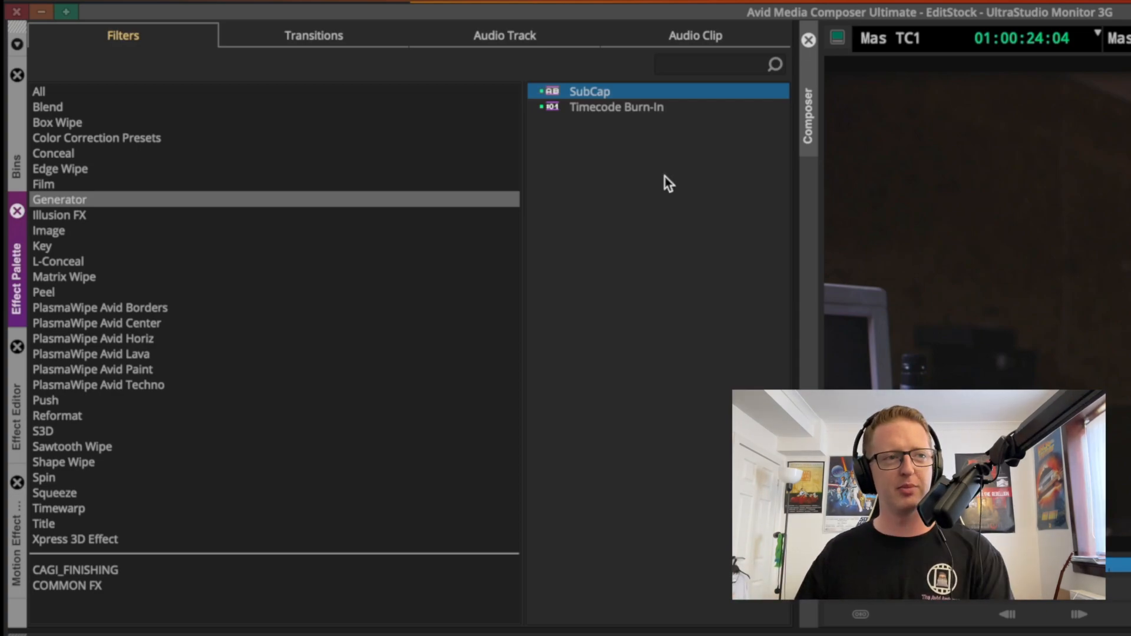
pyautogui.click(560, 108)
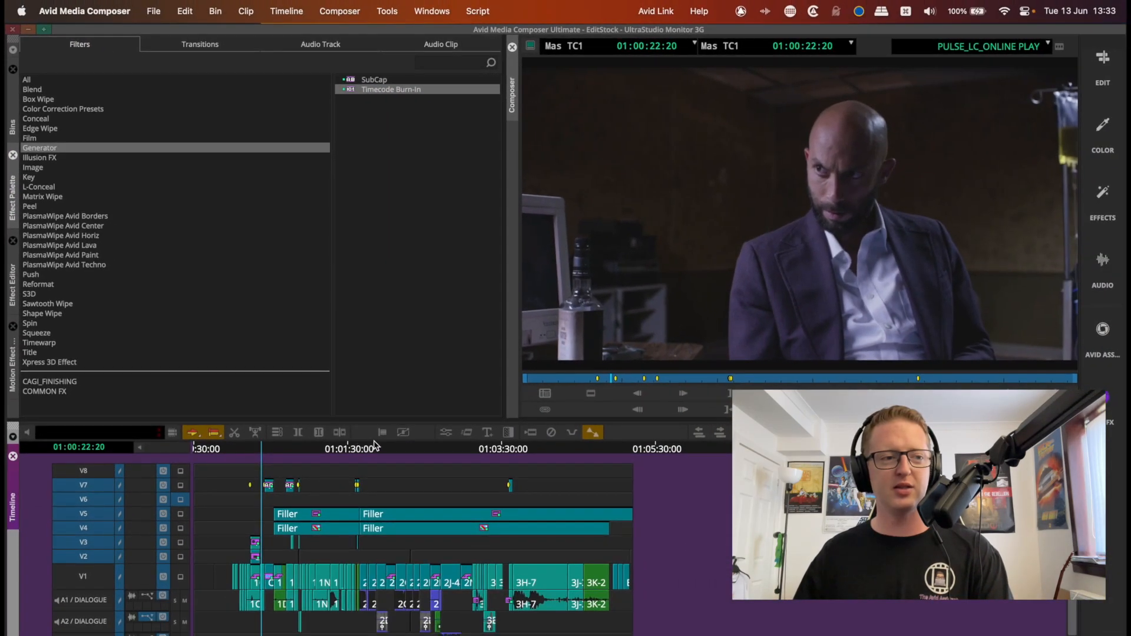
pyautogui.click(375, 445)
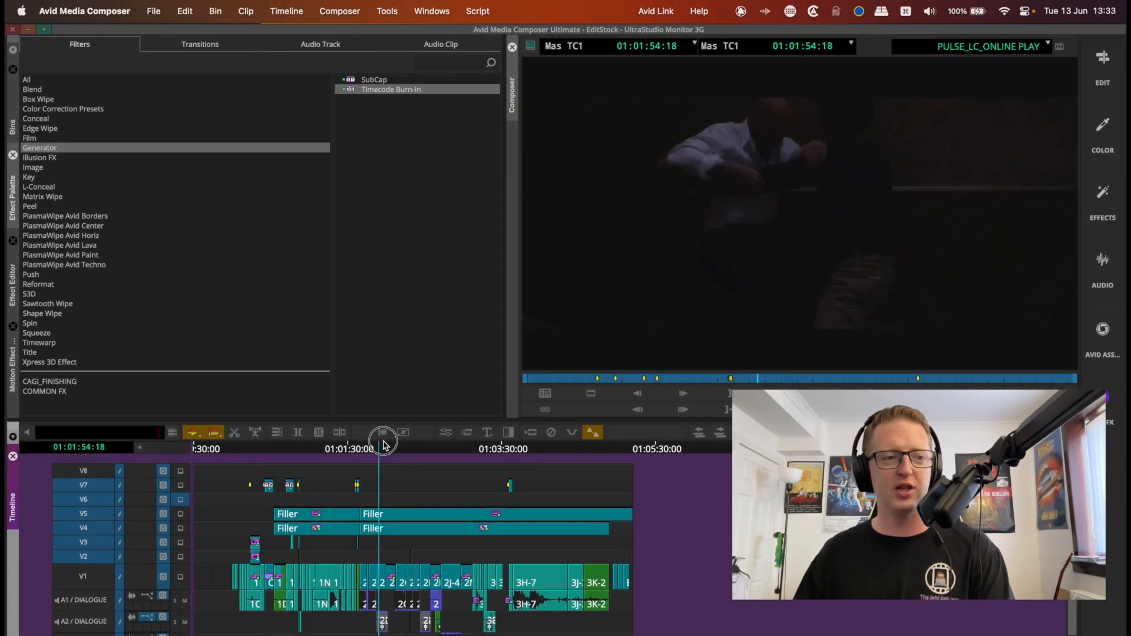
pyautogui.moveTo(353, 95)
pyautogui.mouseDown()
pyautogui.moveTo(404, 285)
pyautogui.moveTo(386, 472)
pyautogui.mouseUp()
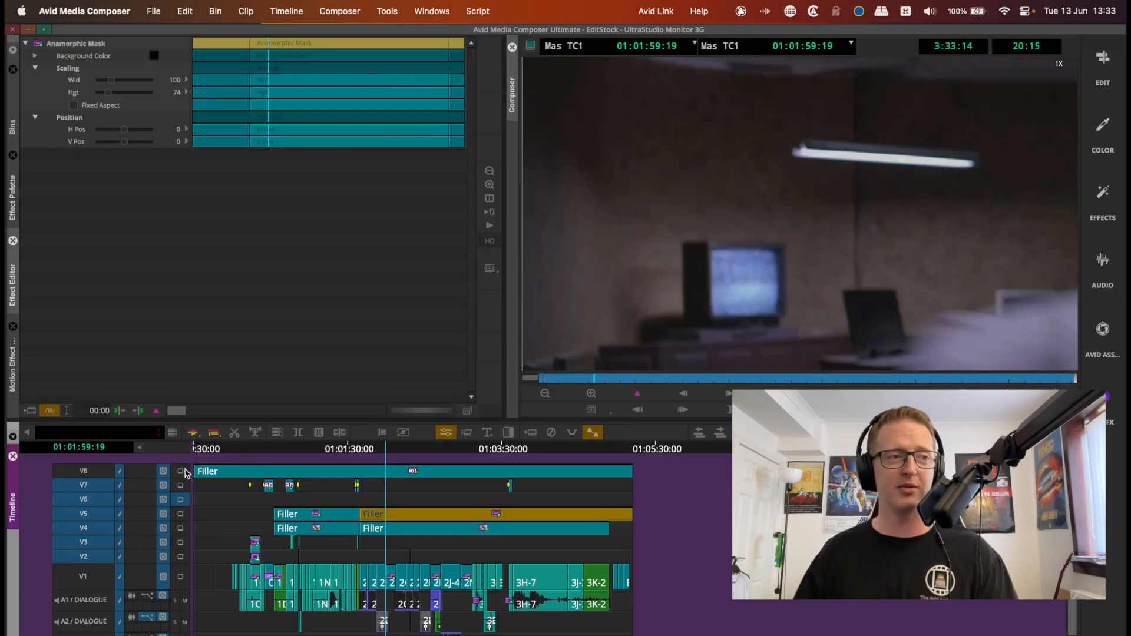
pyautogui.click(182, 472)
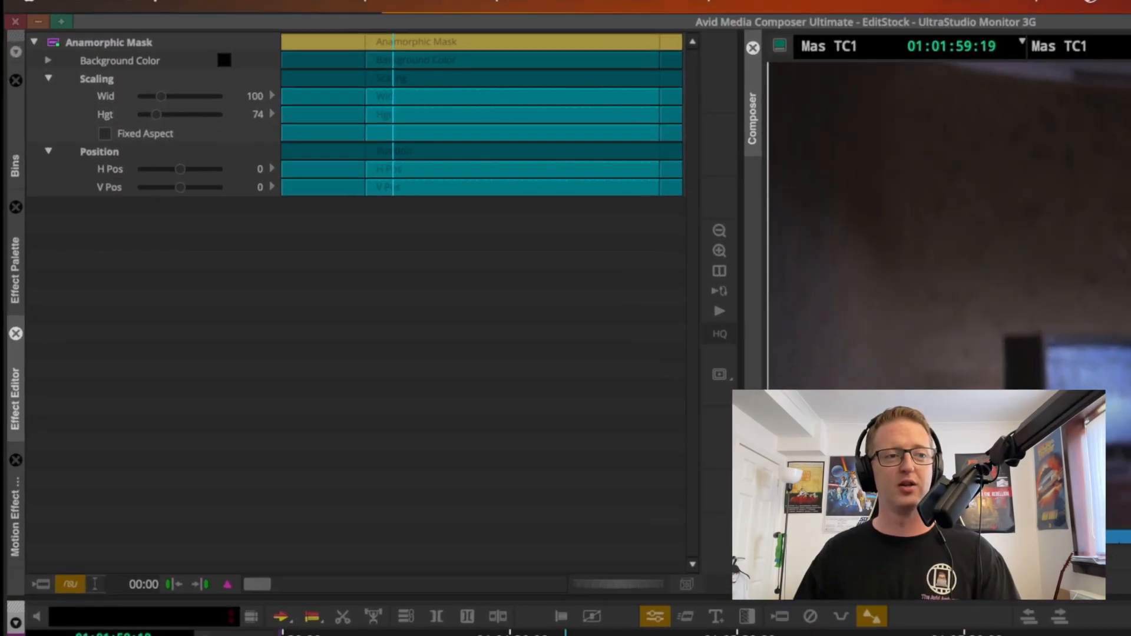
pyautogui.click(427, 472)
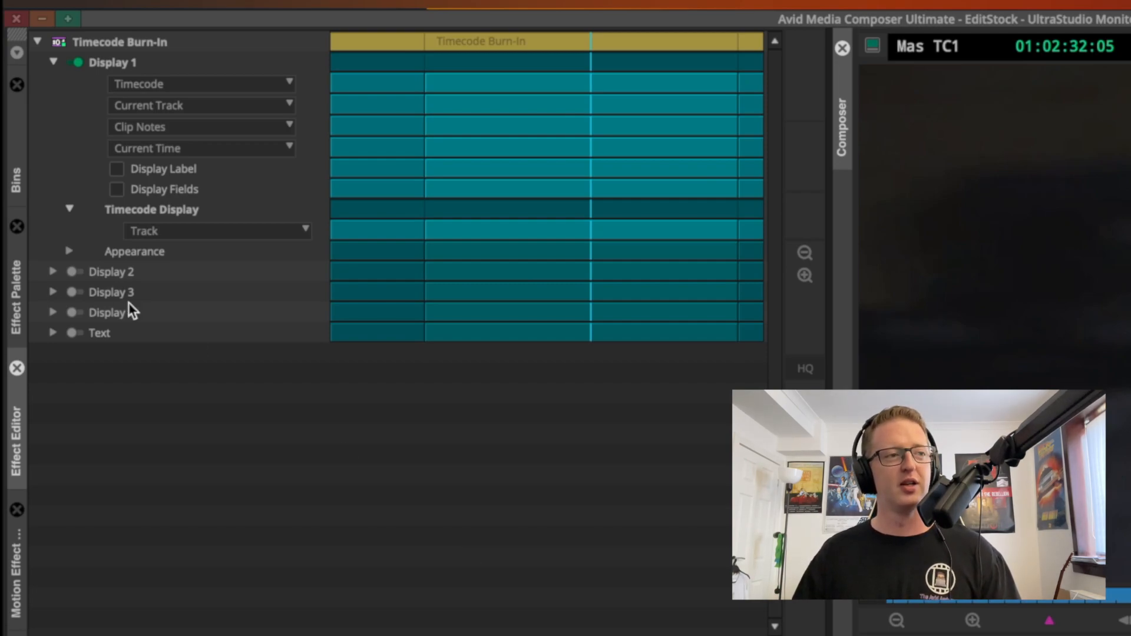
# - Set Display 1 of the Timecode Burn-In to Source Timecode with a font size of 60 pixels
pyautogui.click(48, 61)
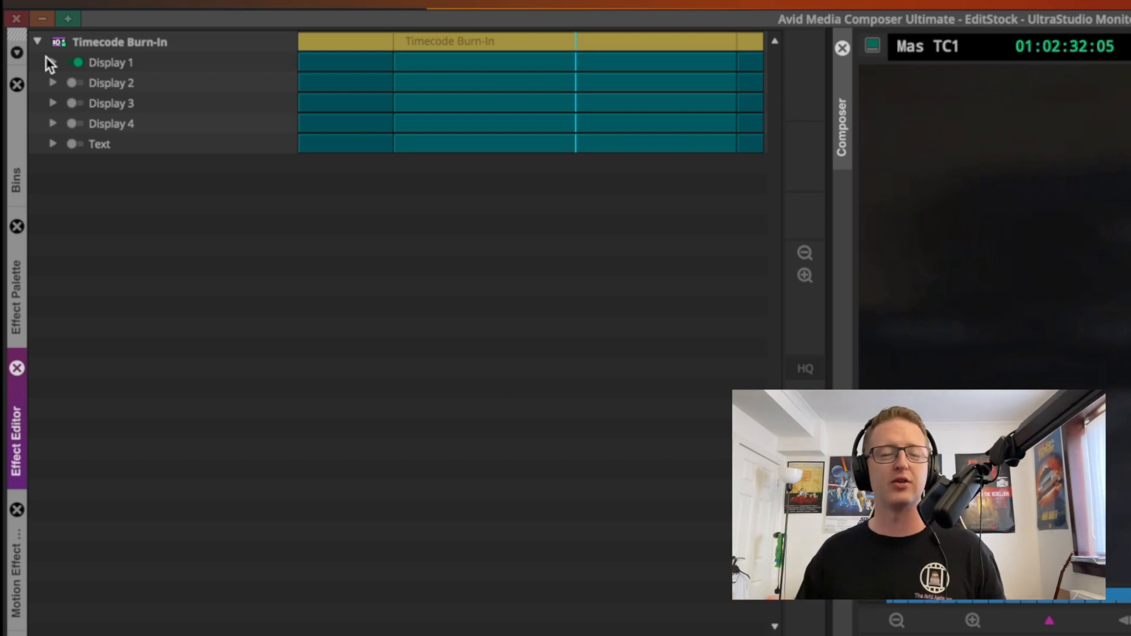
pyautogui.press('super+k')
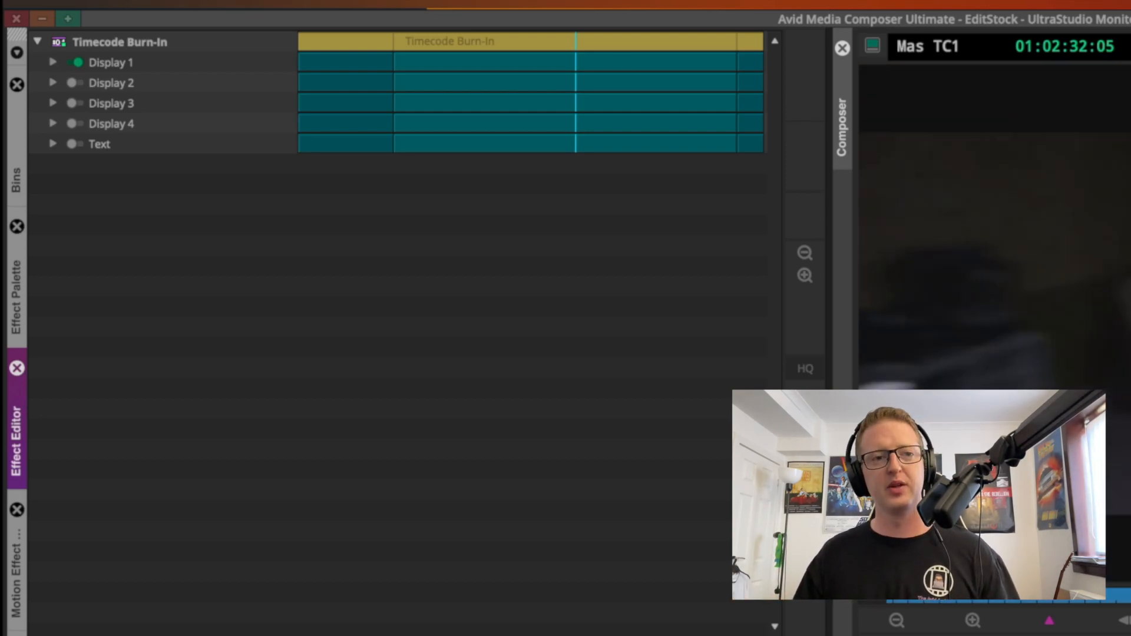
pyautogui.click(1037, 236)
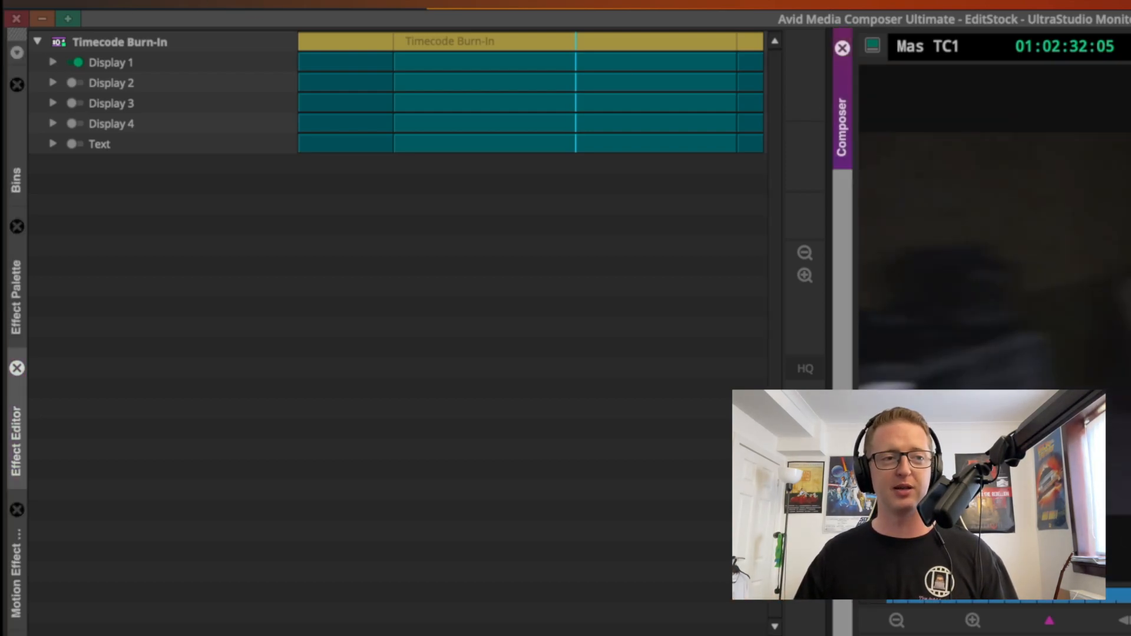
pyautogui.click(53, 62)
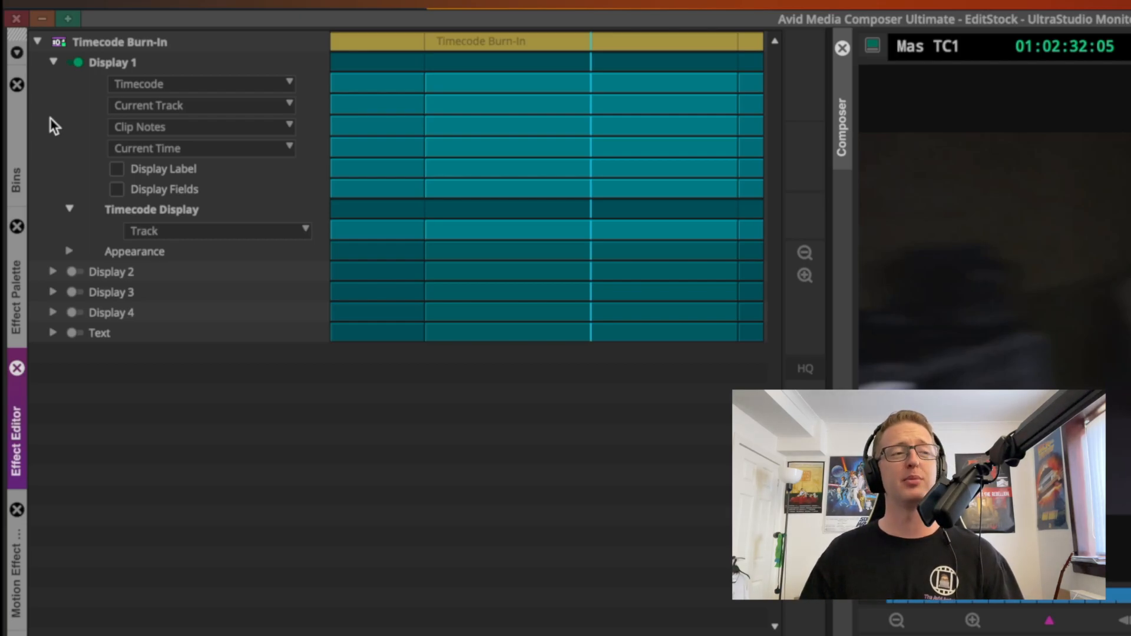
pyautogui.click(218, 85)
pyautogui.click(216, 111)
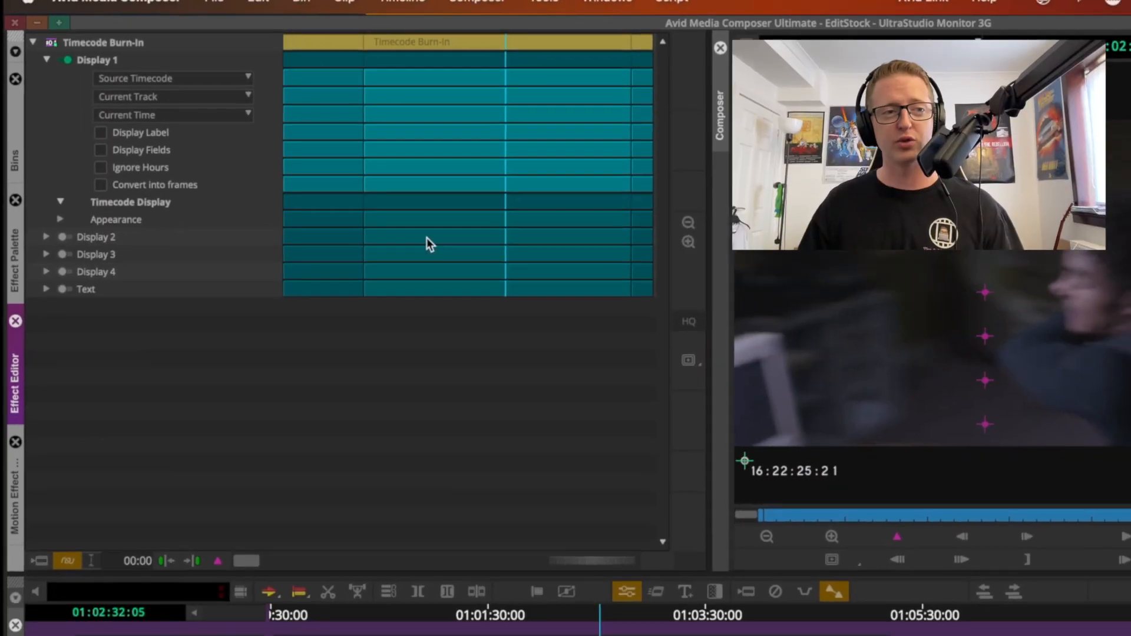
pyautogui.click(60, 217)
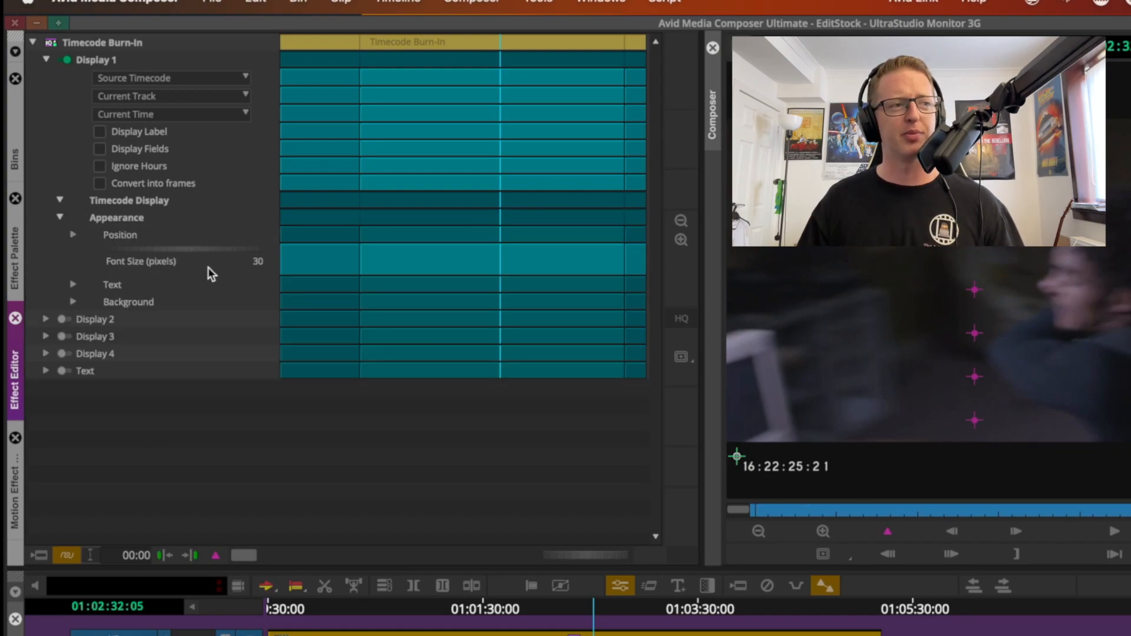
pyautogui.click(164, 250)
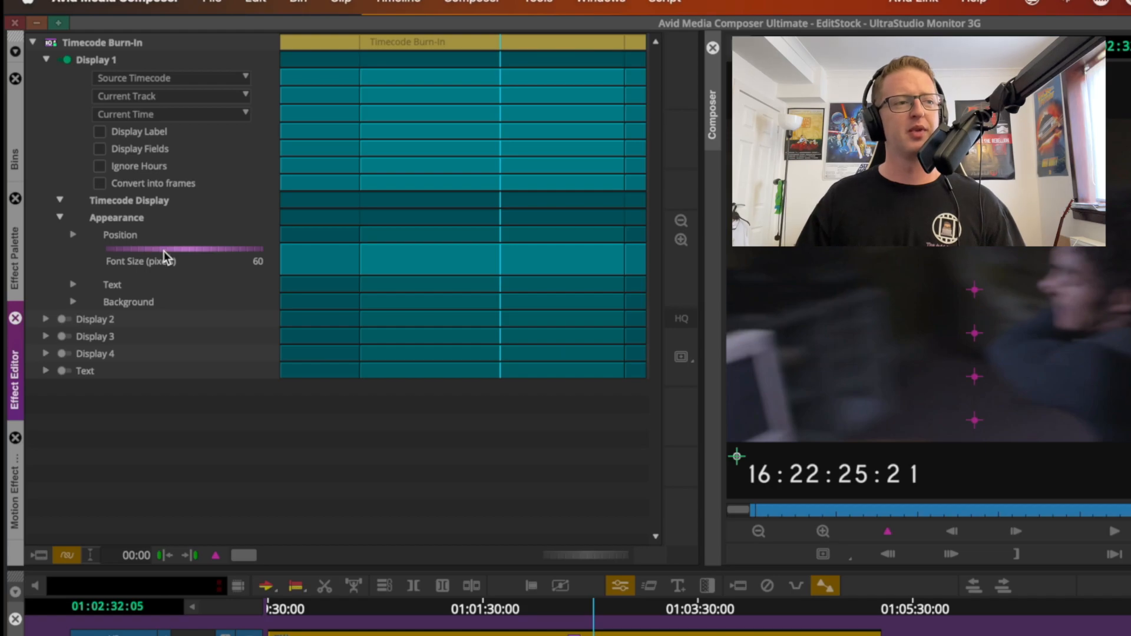
# - Try Frames and Sequence Name as the information shown by Display 1
pyautogui.click(189, 76)
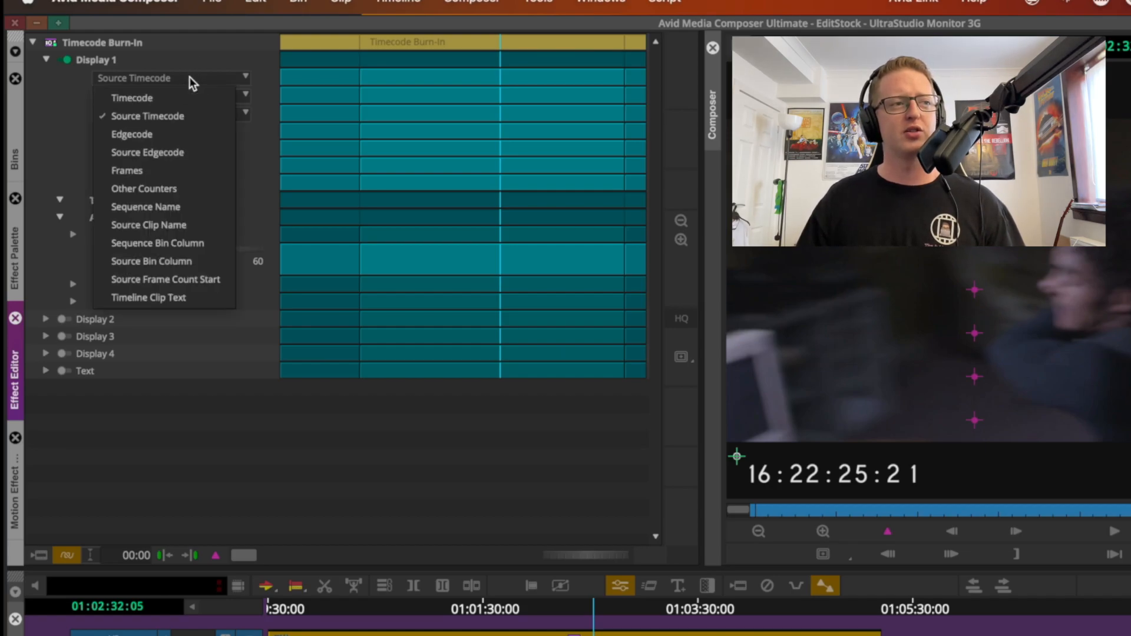
pyautogui.click(187, 170)
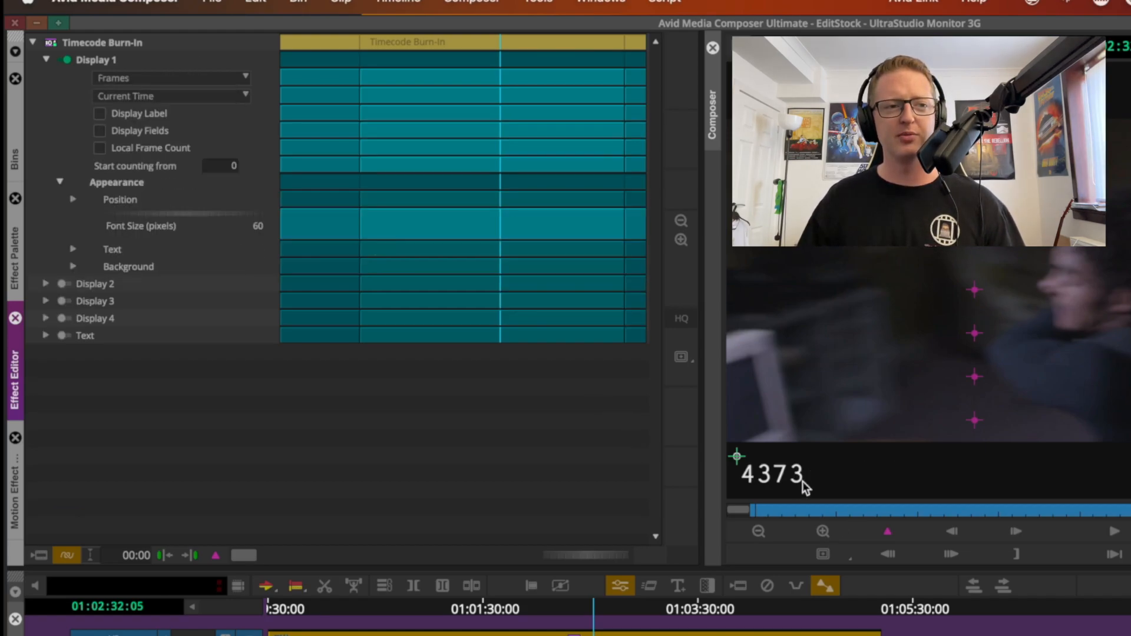
pyautogui.click(201, 83)
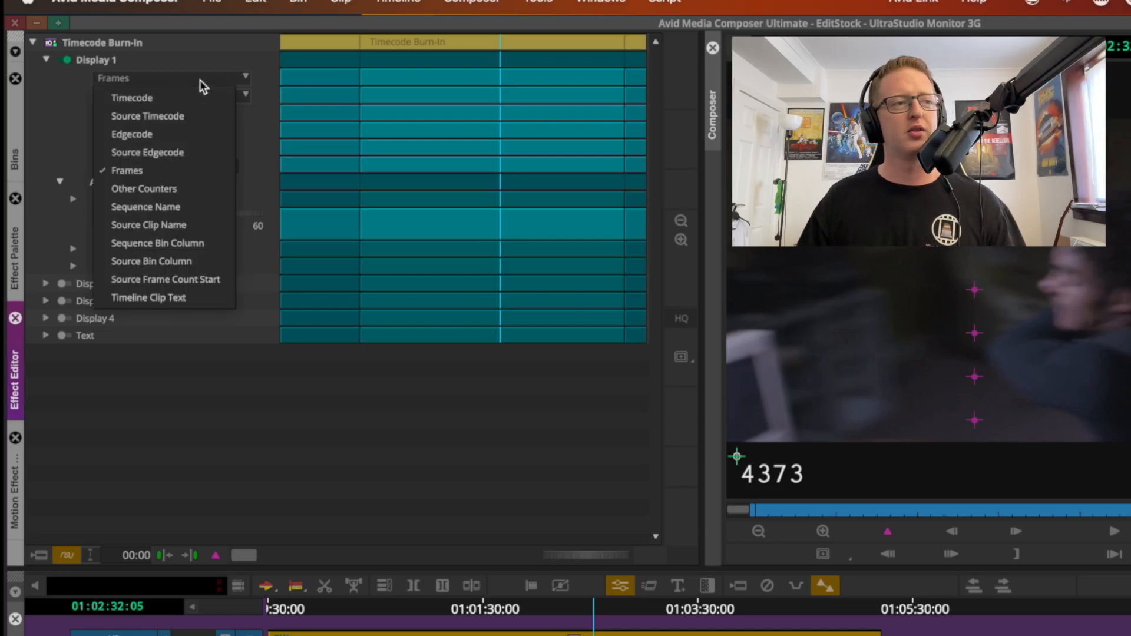
pyautogui.click(207, 205)
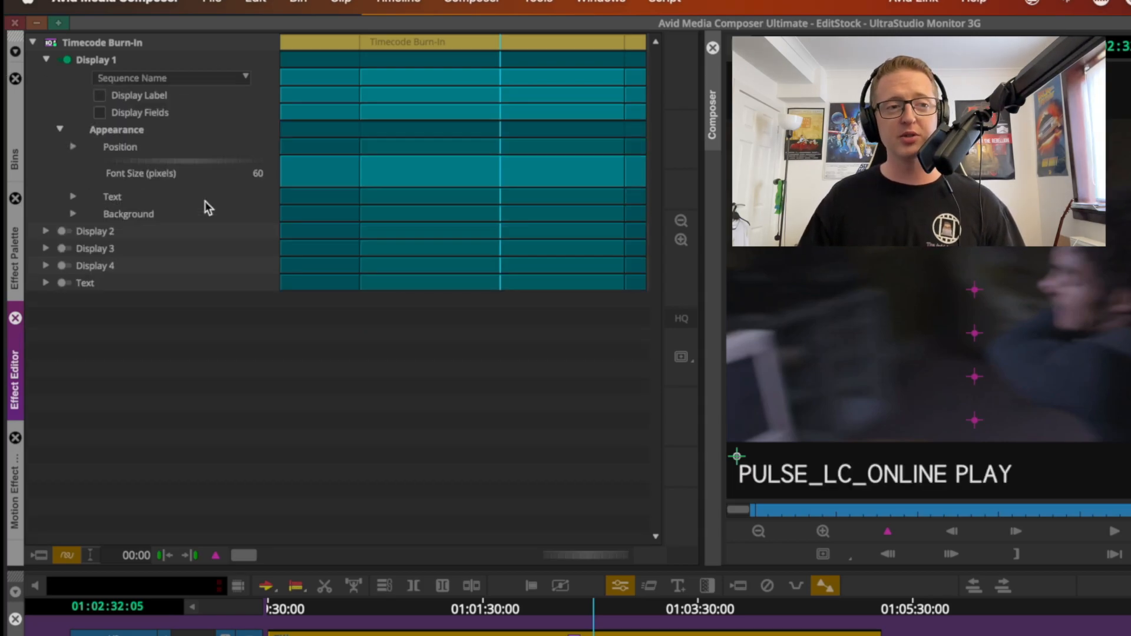
# - Set Display 1 to Source Clip Name read from track V1, and check the burn-in at several points of the sequence
pyautogui.click(143, 79)
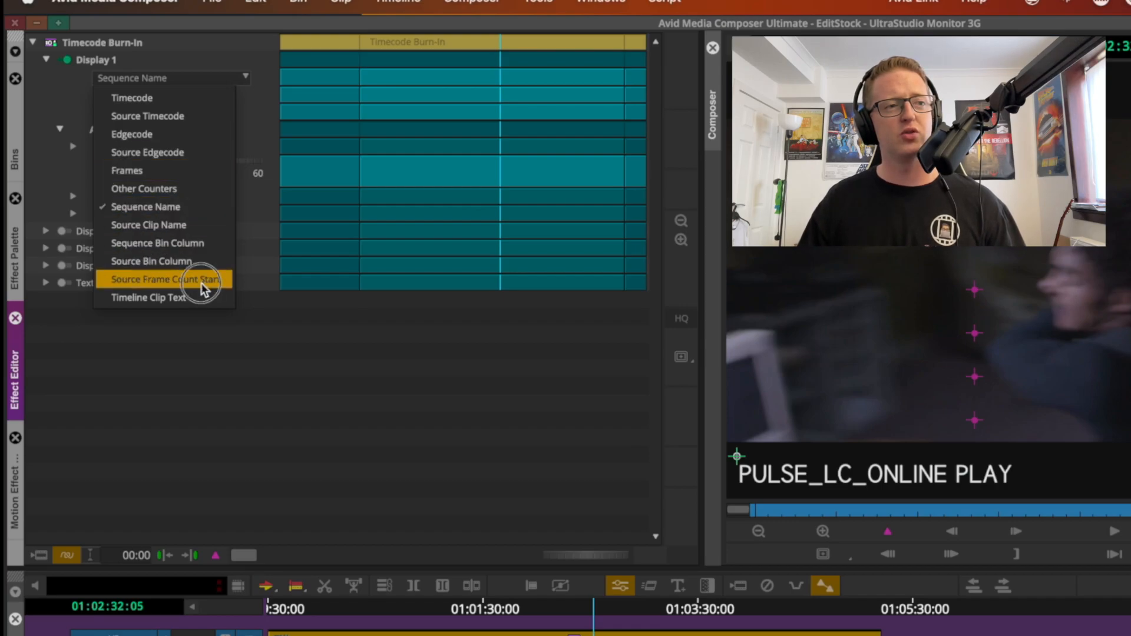
pyautogui.click(179, 224)
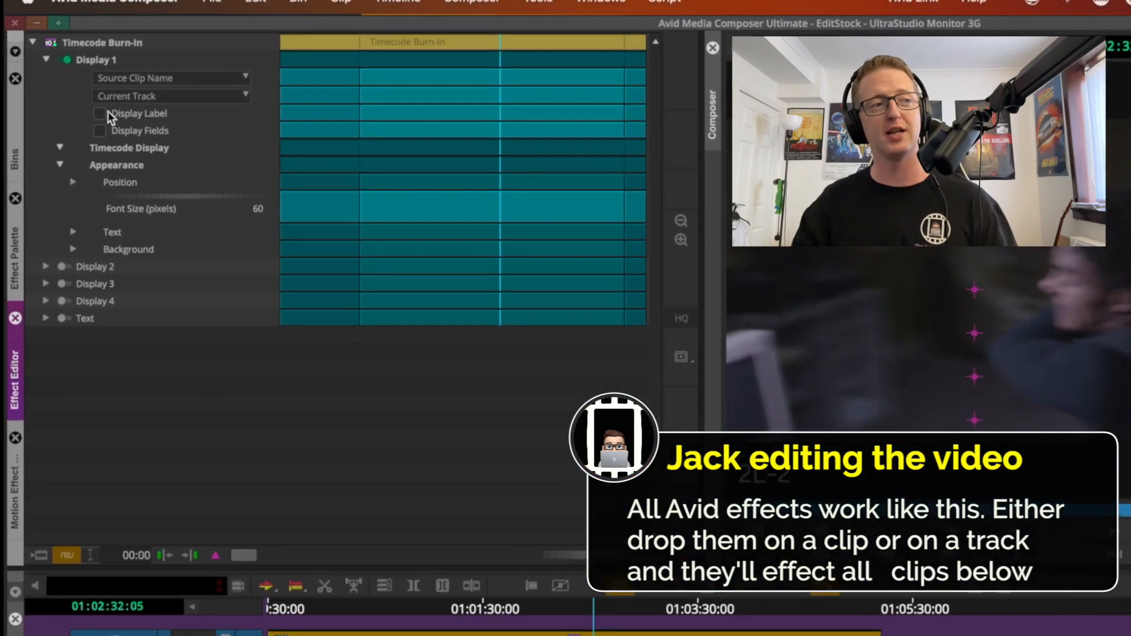
pyautogui.click(124, 99)
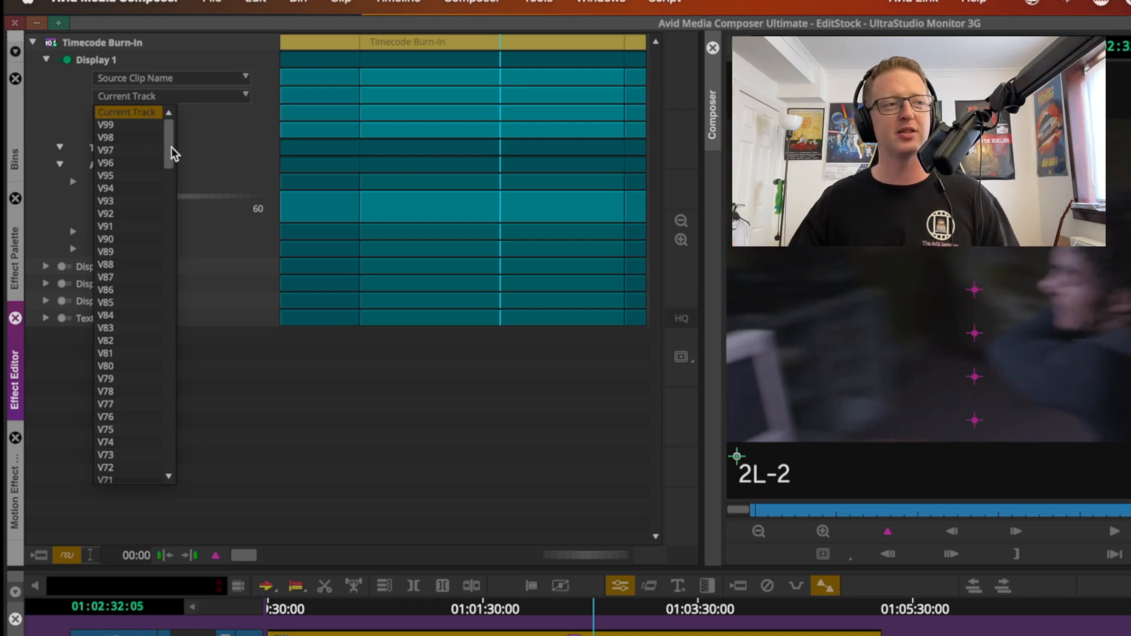
pyautogui.moveTo(171, 148); pyautogui.dragTo(173, 306)
pyautogui.click(141, 292)
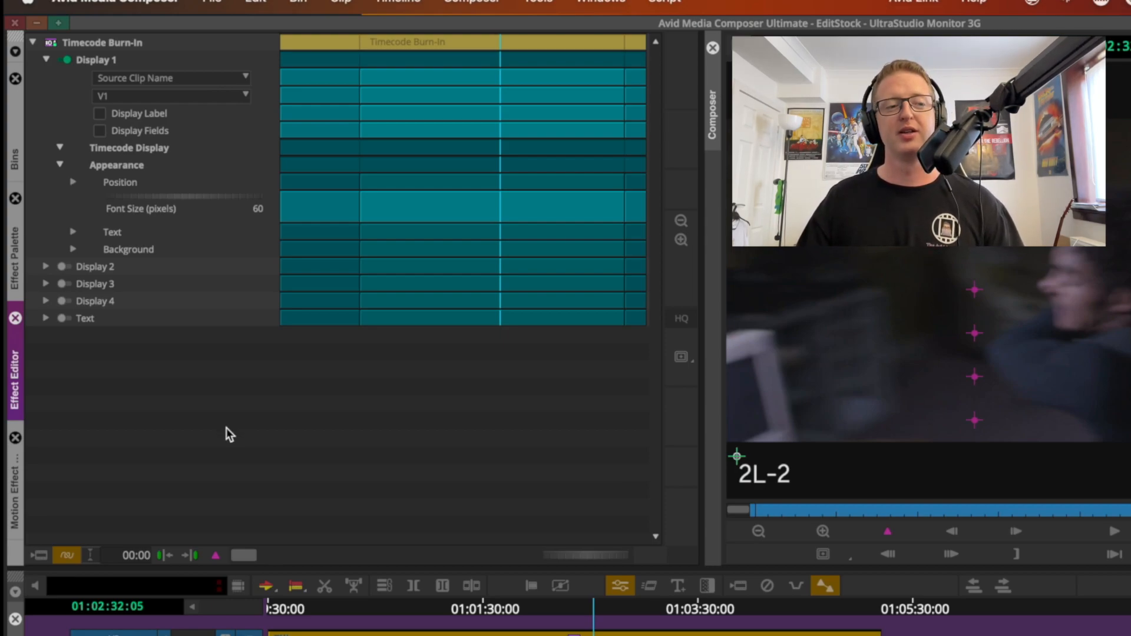
pyautogui.click(310, 610)
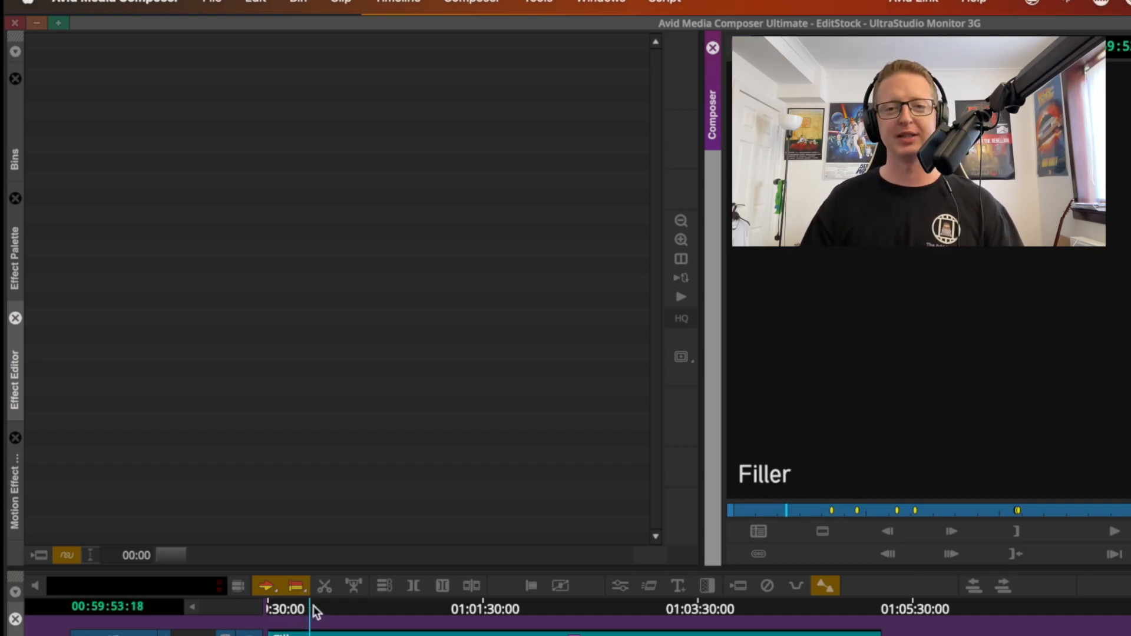
pyautogui.moveTo(315, 612); pyautogui.dragTo(456, 615)
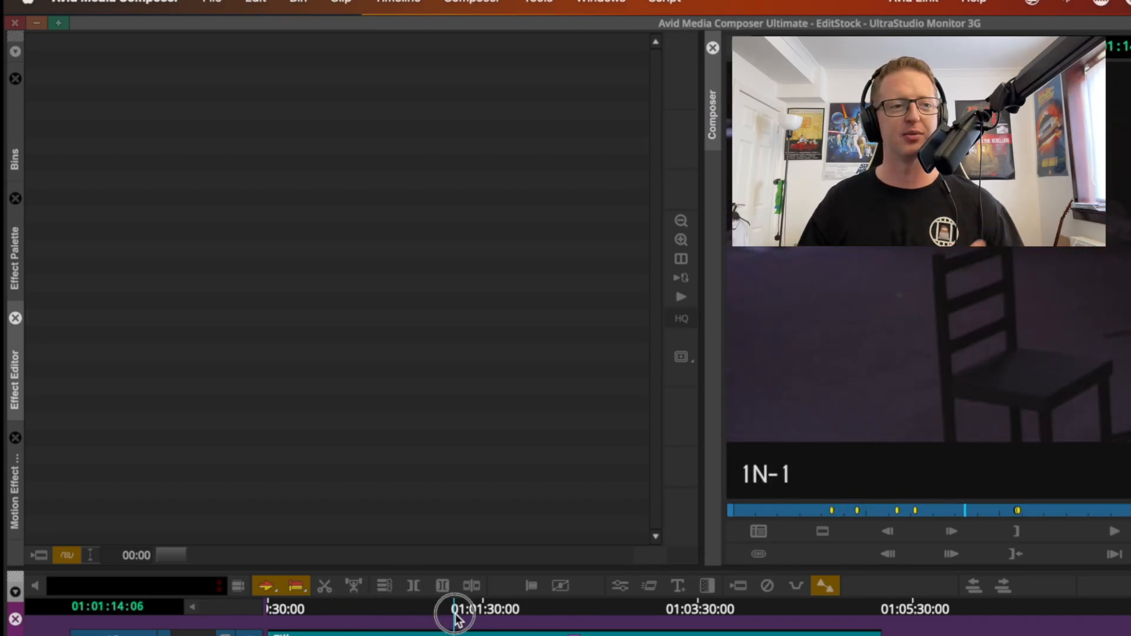
# - Reopen the Timecode Burn-In on V8 and set Display 1 to Source Bin Column, showing the Drive column
pyautogui.click(454, 635)
pyautogui.press('F11')
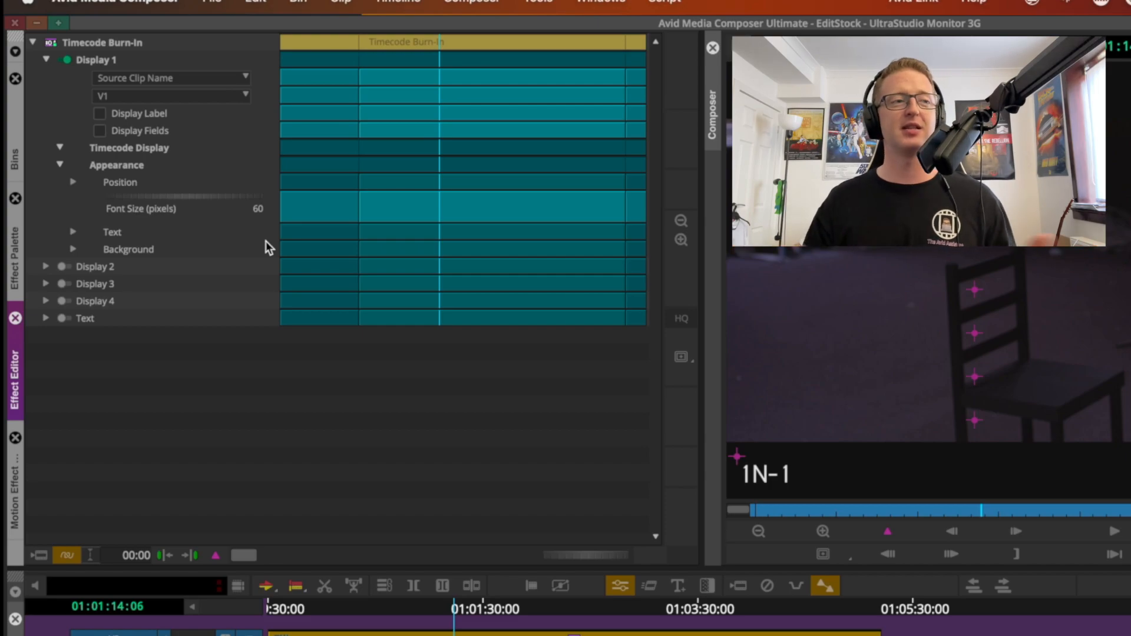
pyautogui.click(158, 80)
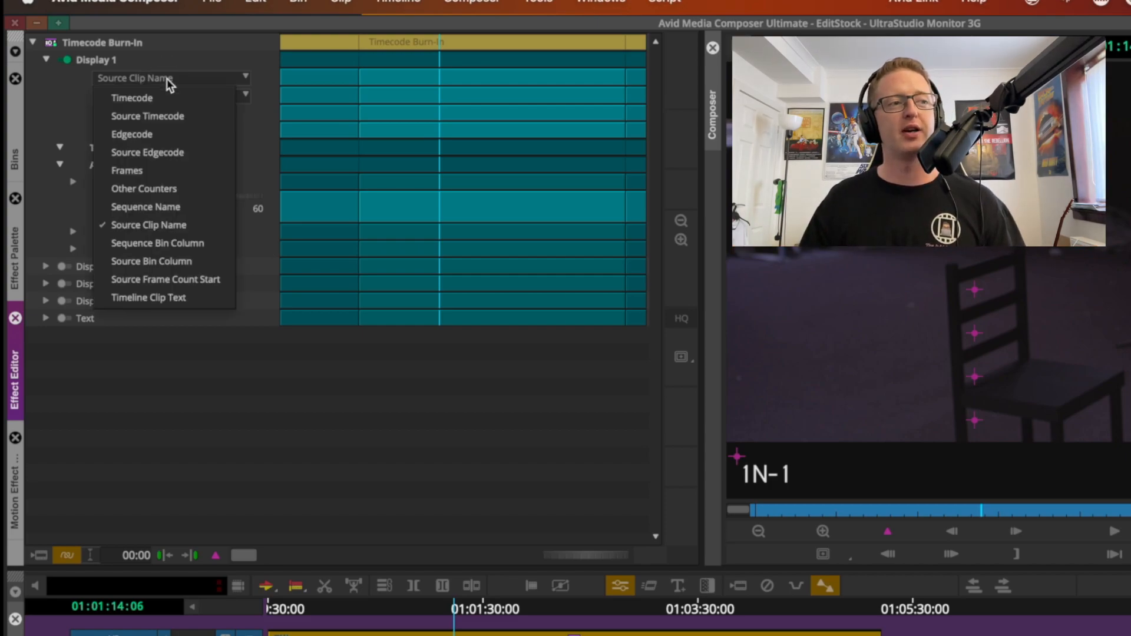
pyautogui.click(210, 266)
pyautogui.click(220, 150)
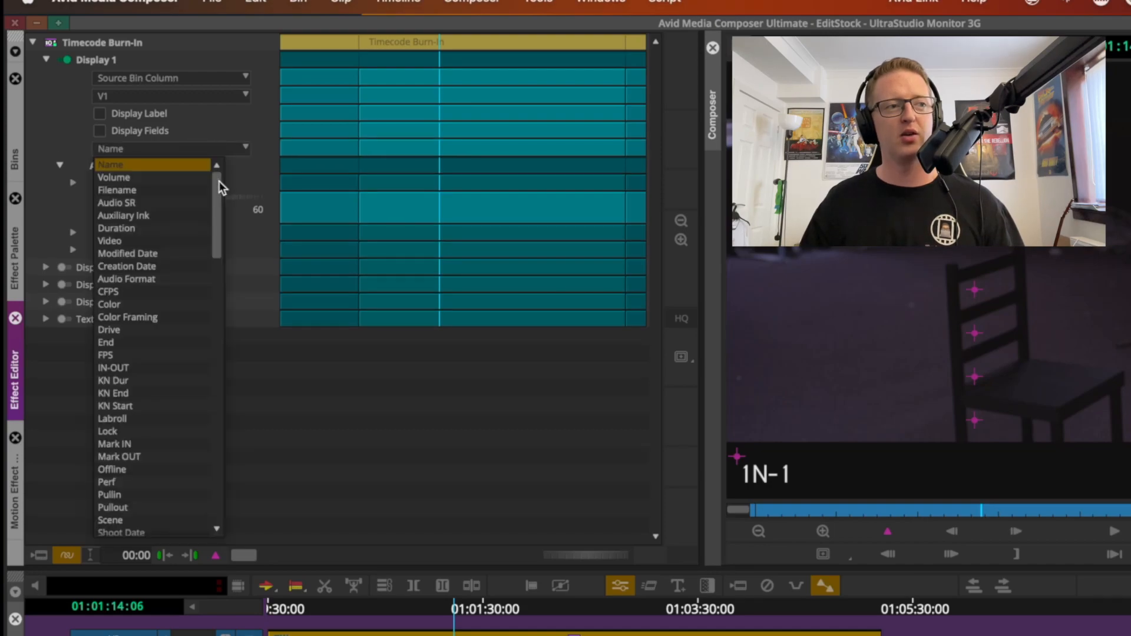
pyautogui.moveTo(219, 182); pyautogui.dragTo(225, 246)
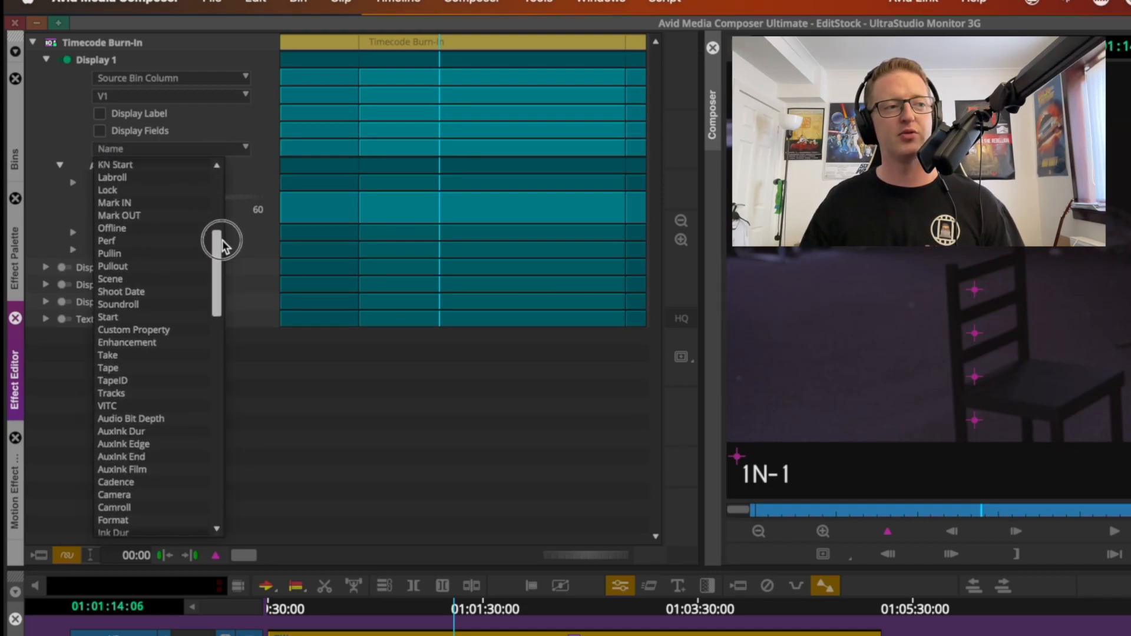
pyautogui.click(168, 150)
pyautogui.click(168, 151)
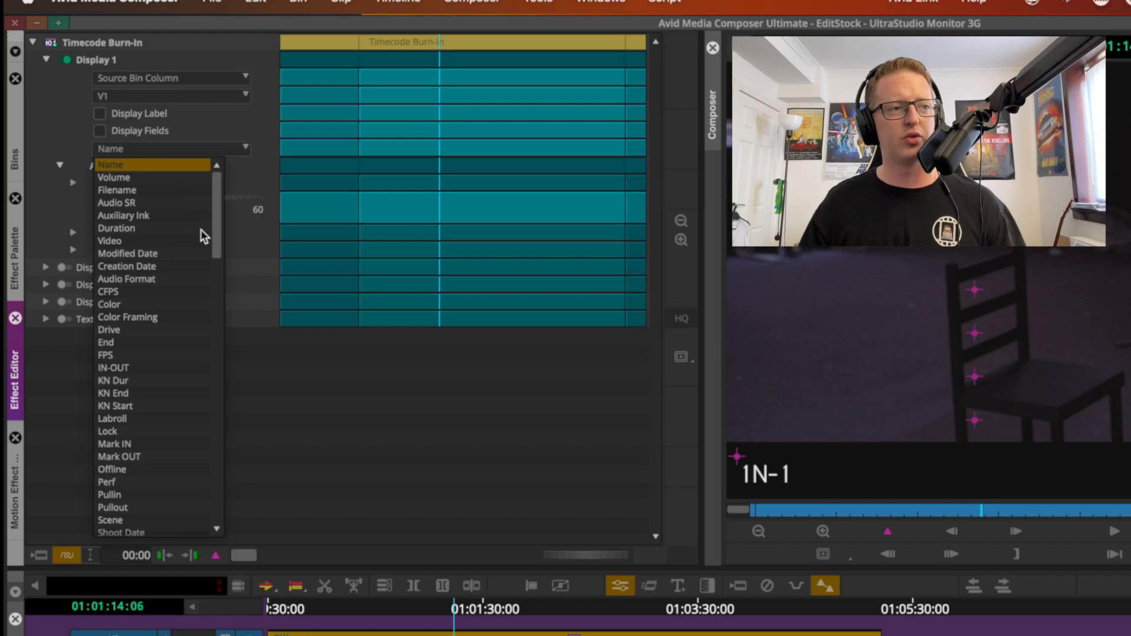
pyautogui.click(147, 328)
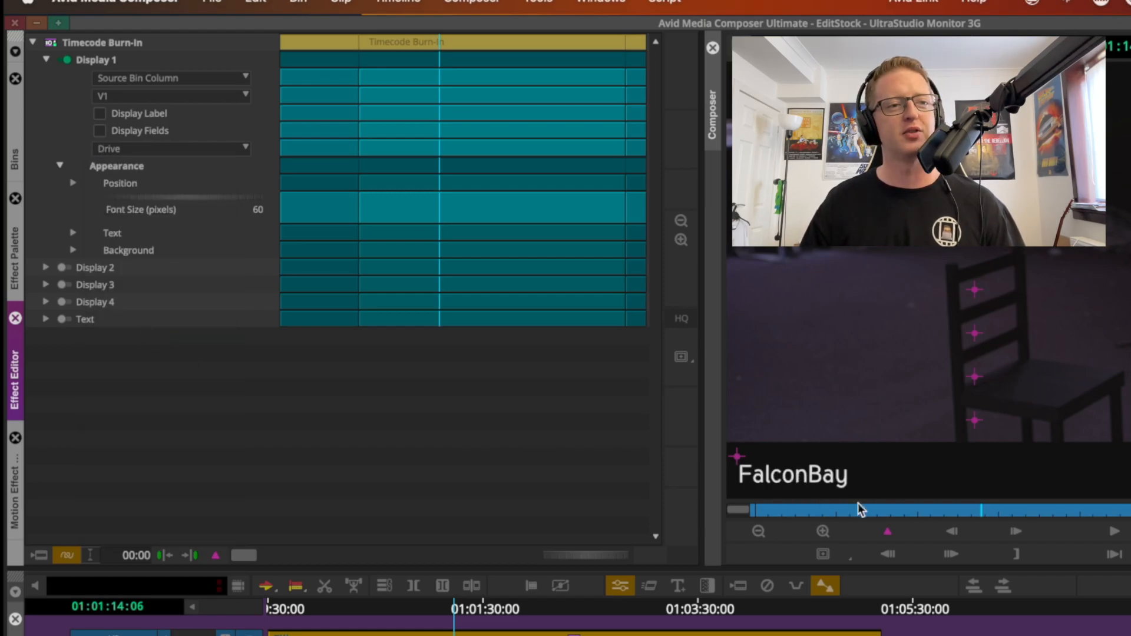
# - Try Raster Dimension, Frame Count Start and Video as the source bin column shown by Display 1
pyautogui.click(133, 150)
pyautogui.moveTo(220, 223); pyautogui.dragTo(179, 417)
pyautogui.click(175, 406)
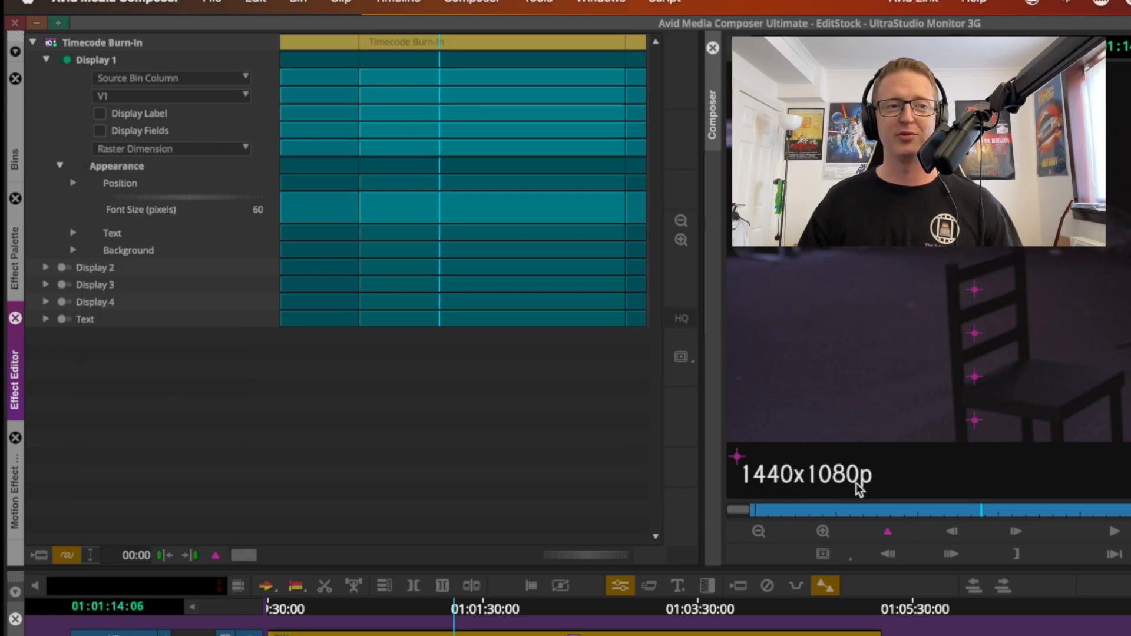
pyautogui.click(160, 150)
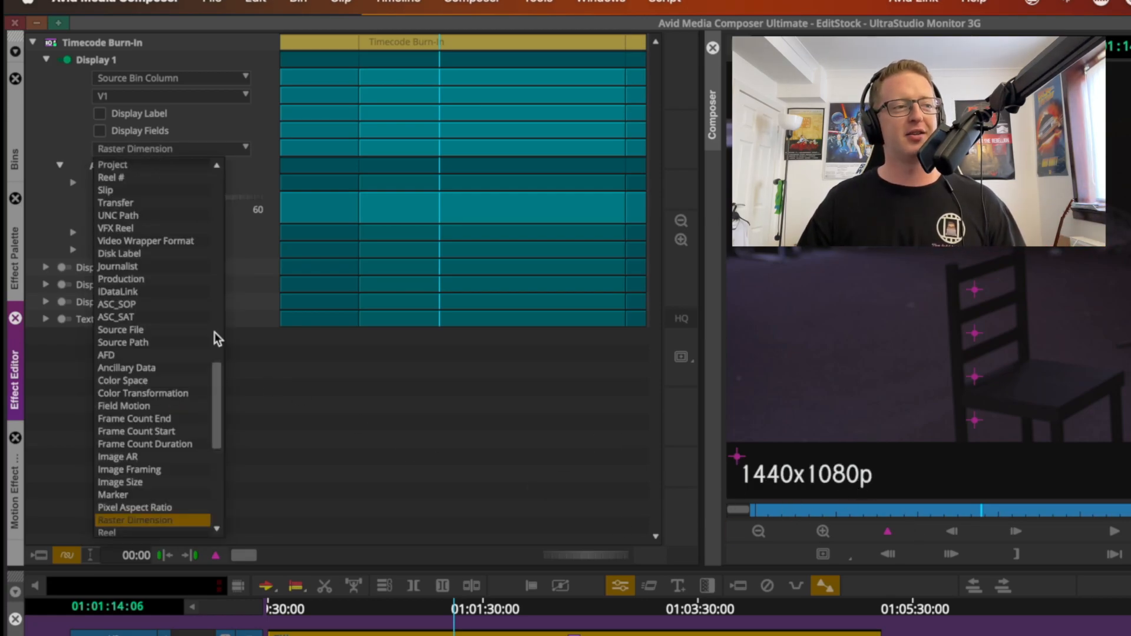
pyautogui.scroll(-1, 212, 424)
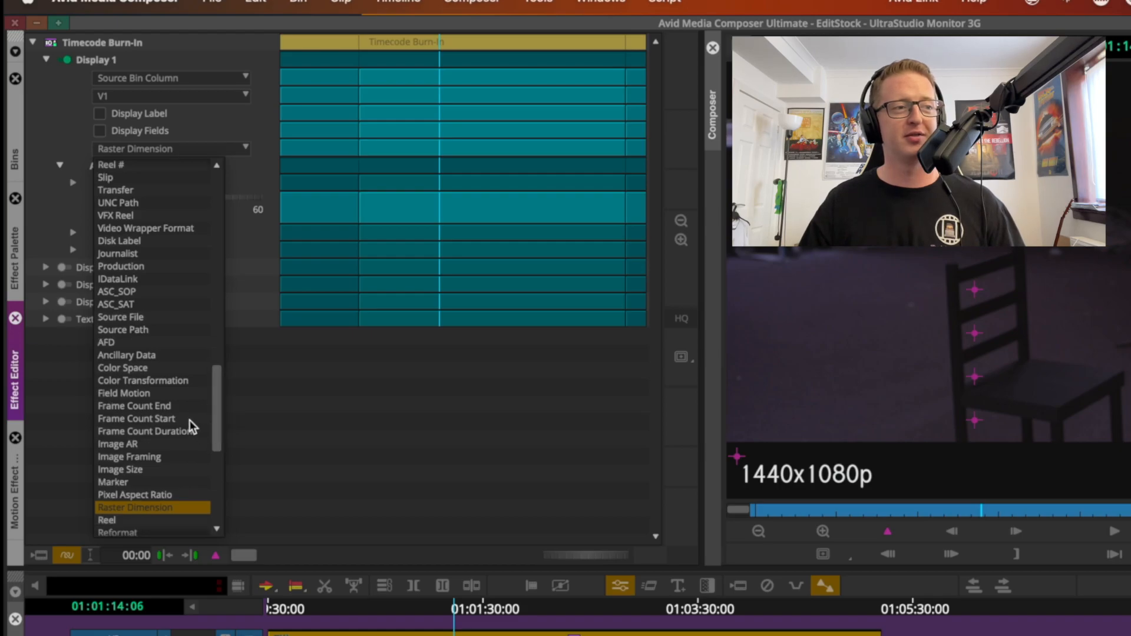
pyautogui.click(189, 418)
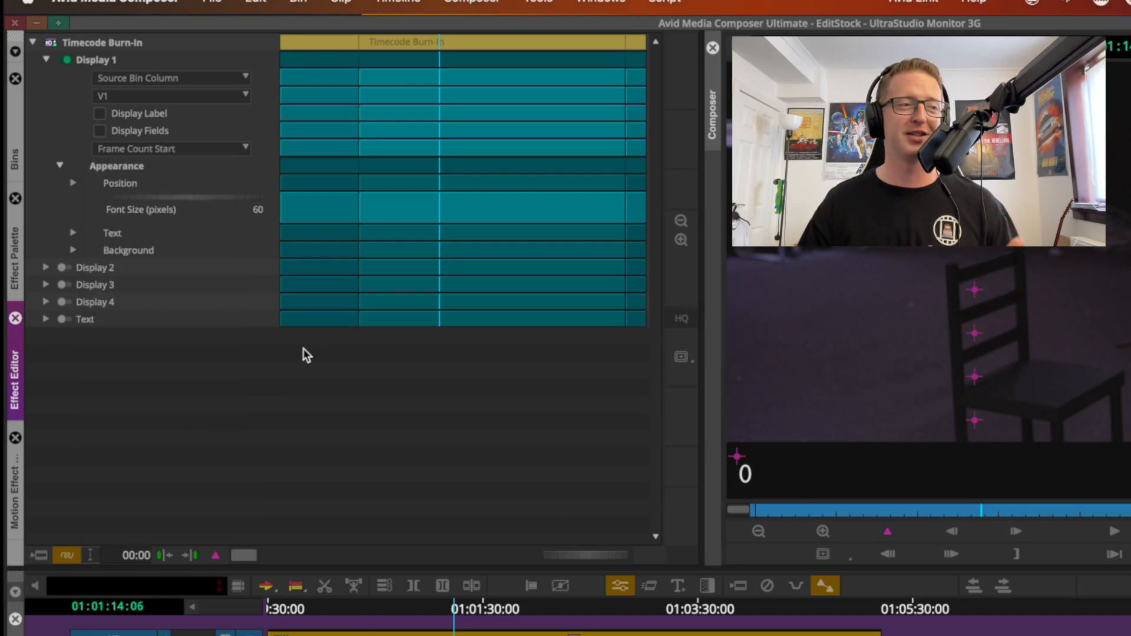
pyautogui.click(208, 151)
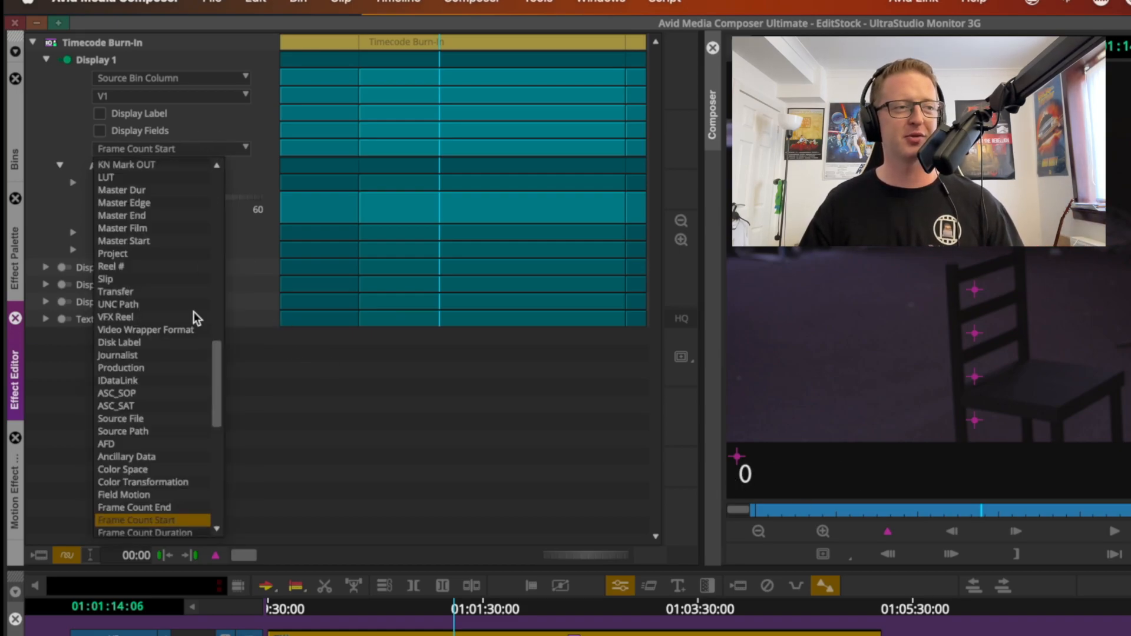
pyautogui.click(216, 356)
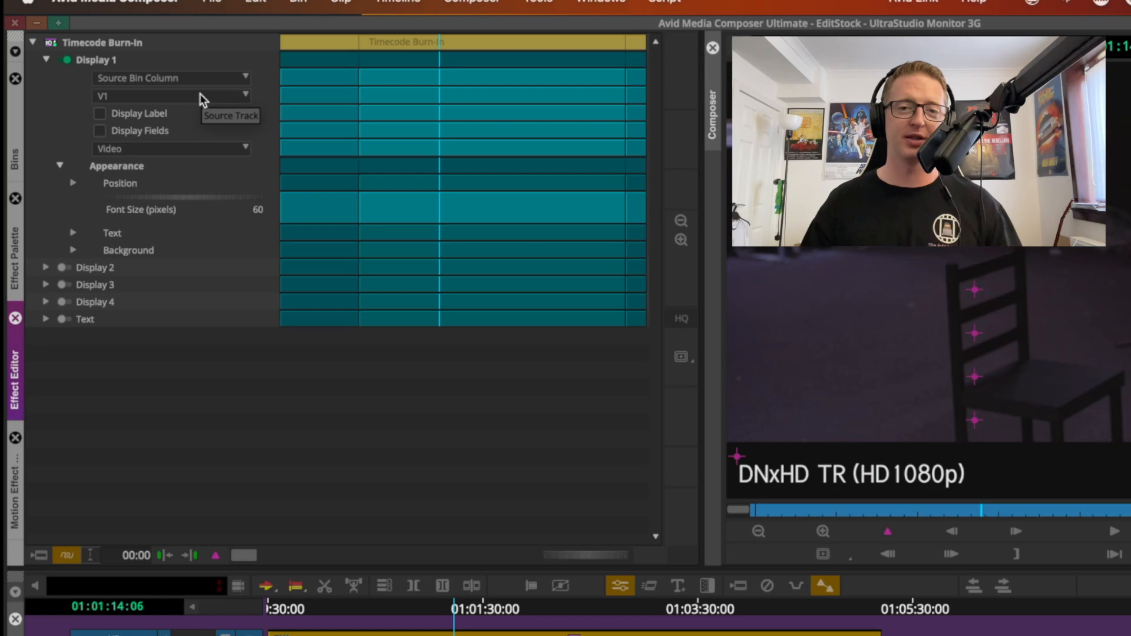
# - Enter "Preferred Take" as the AE Notes of clip 1N-1 in the rushes bin
pyautogui.click(14, 159)
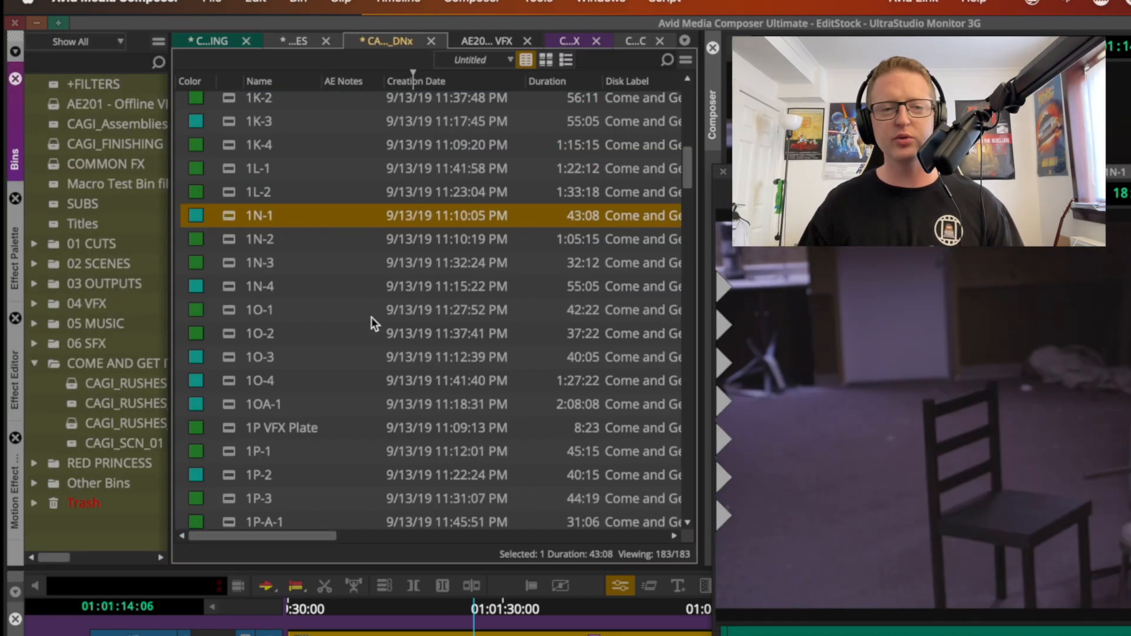
pyautogui.click(354, 215)
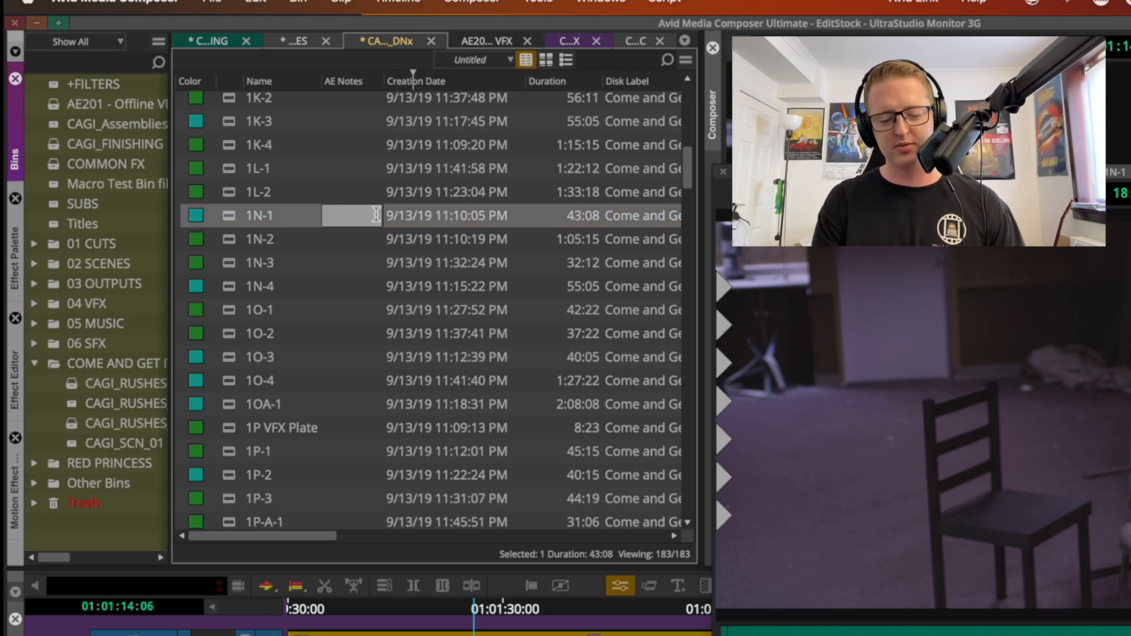
pyautogui.write('Preferred Take')
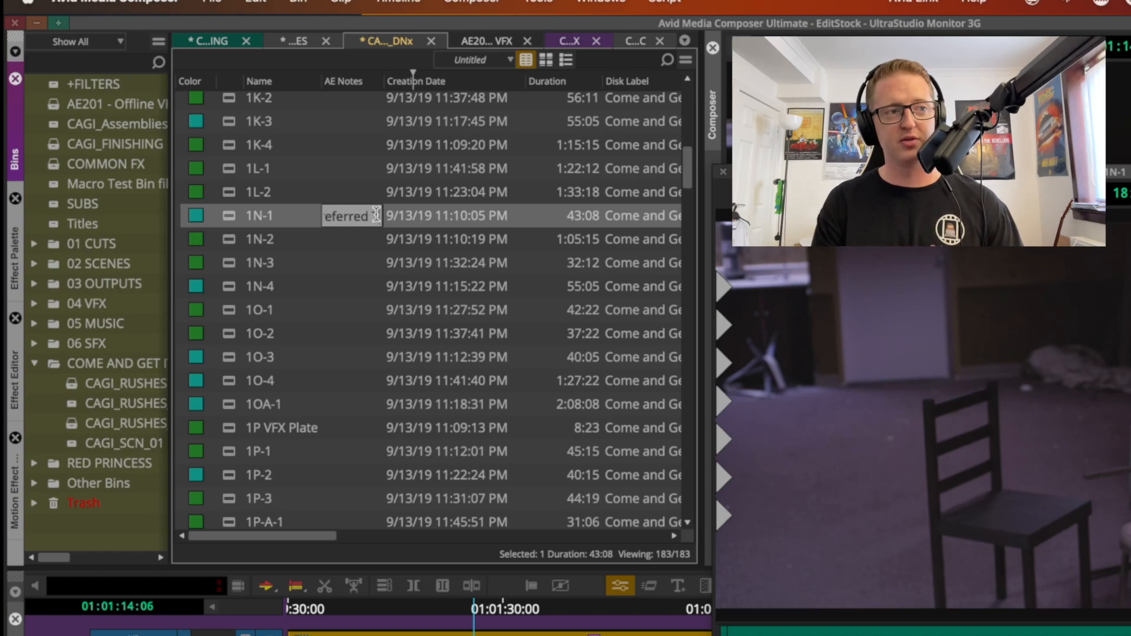
pyautogui.press('Return')
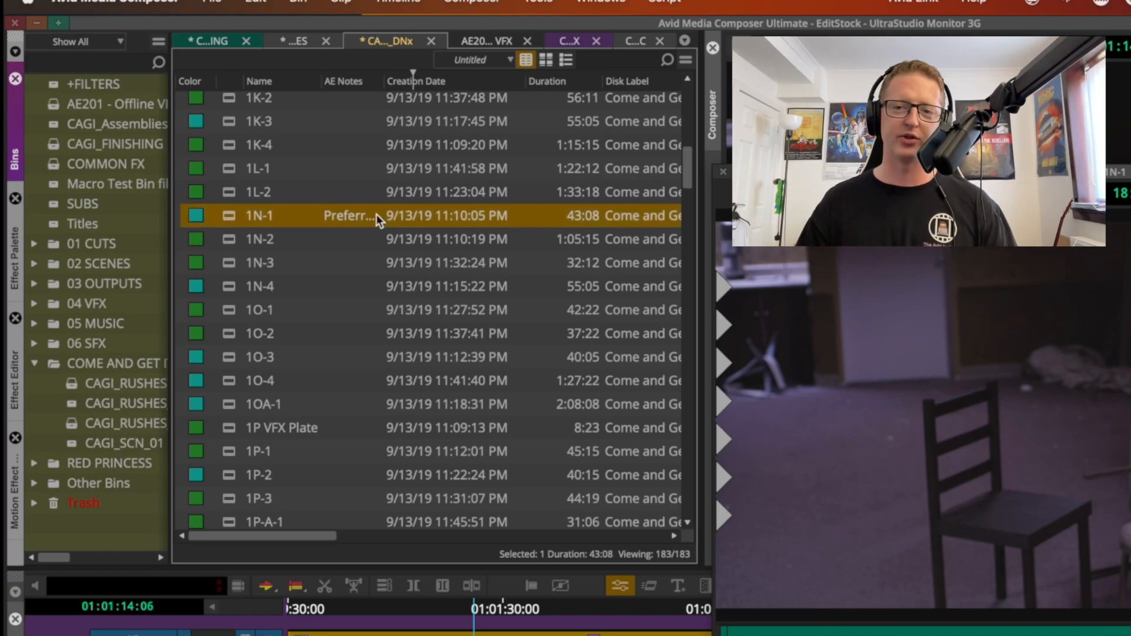
pyautogui.press('Return')
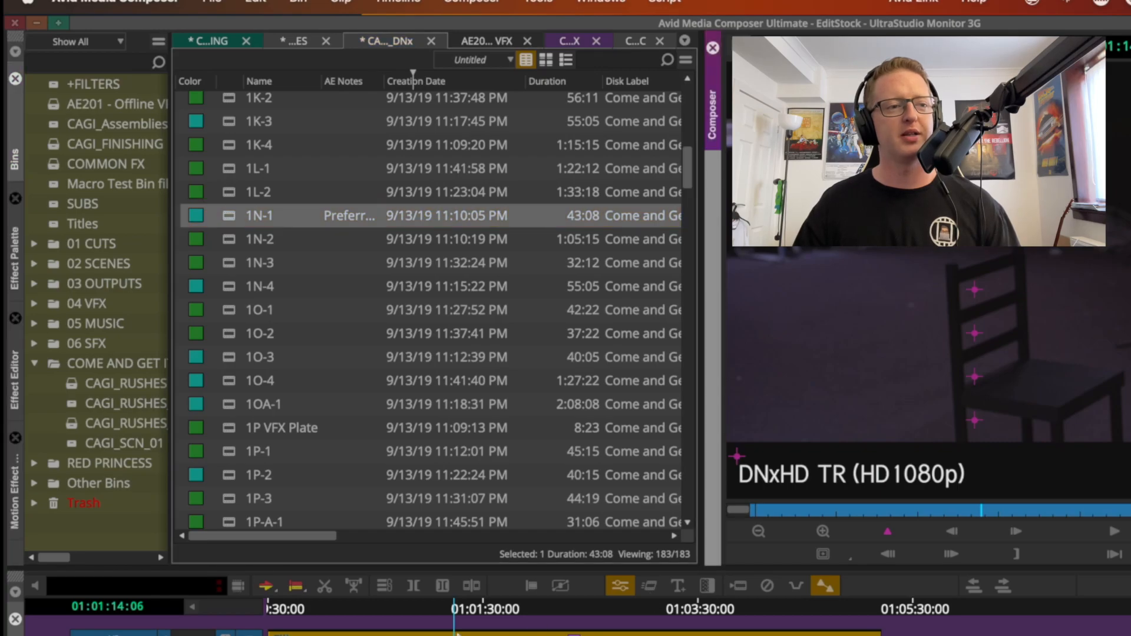
# - Set the bin column of Display 1 in the Timecode Burn-In to Custom Property with the column name "AE Notes"
pyautogui.click(14, 380)
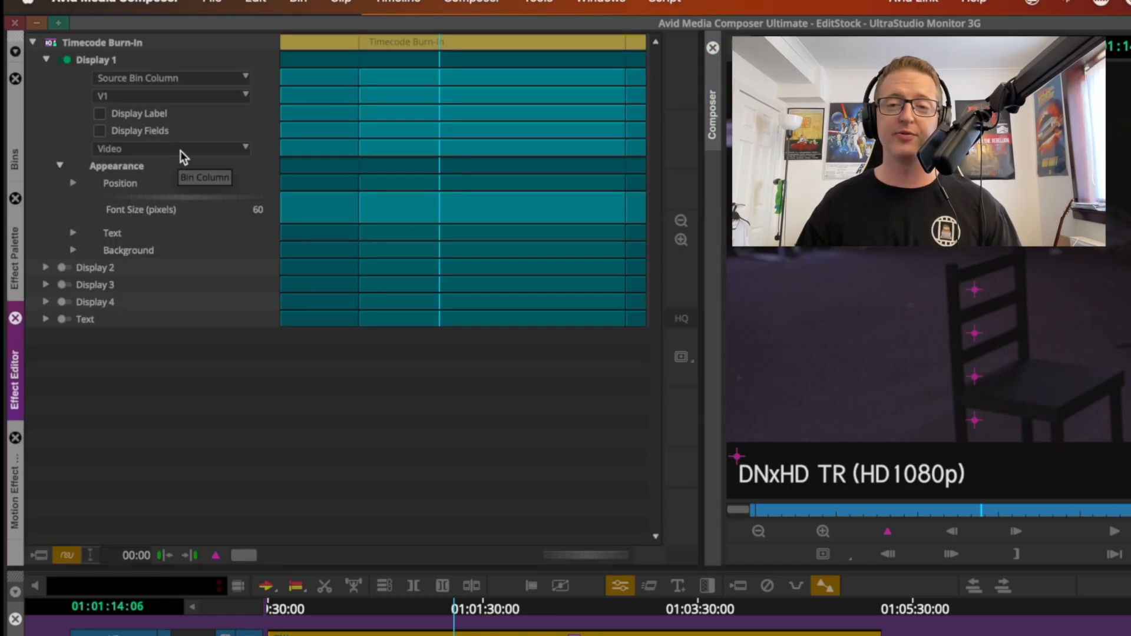
pyautogui.click(180, 151)
pyautogui.scroll(-2, 168, 388)
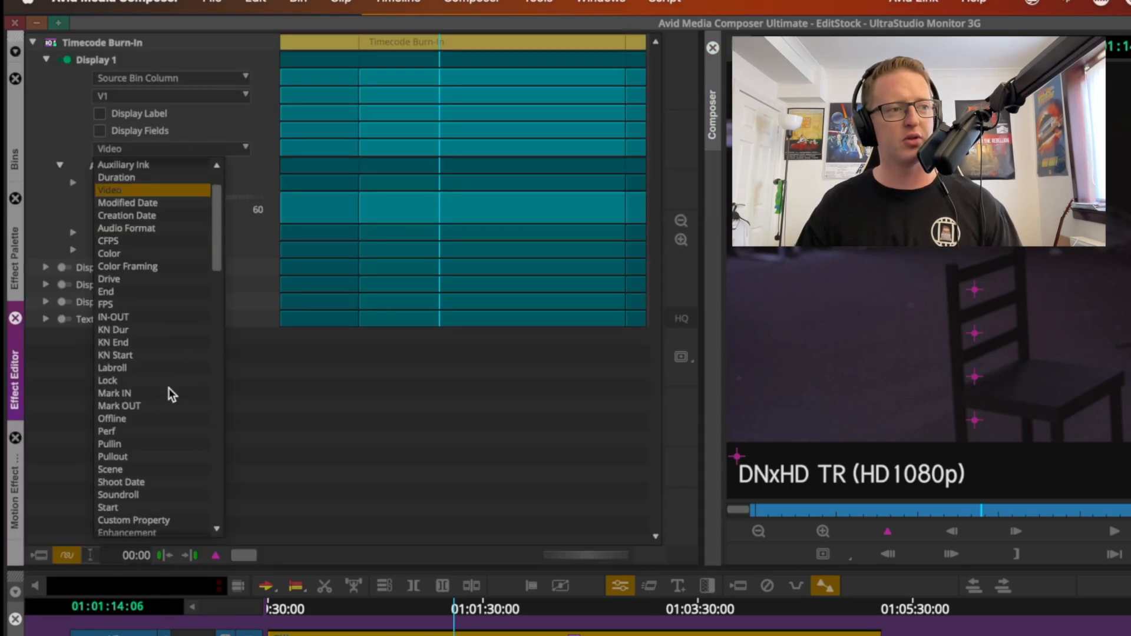
pyautogui.click(149, 521)
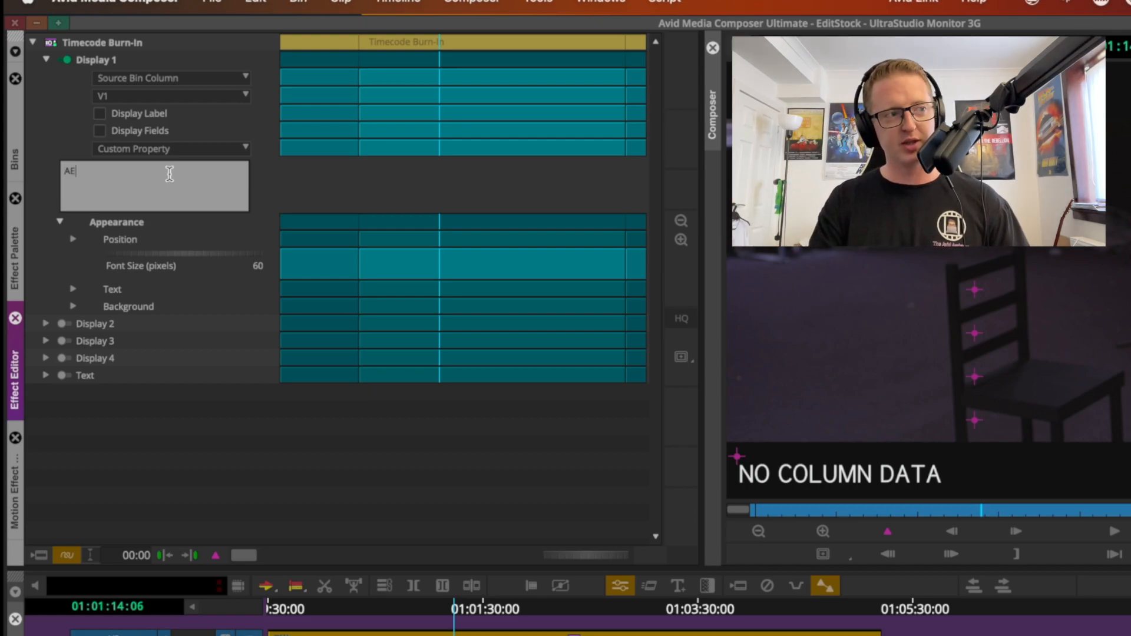
pyautogui.write('AE Notes')
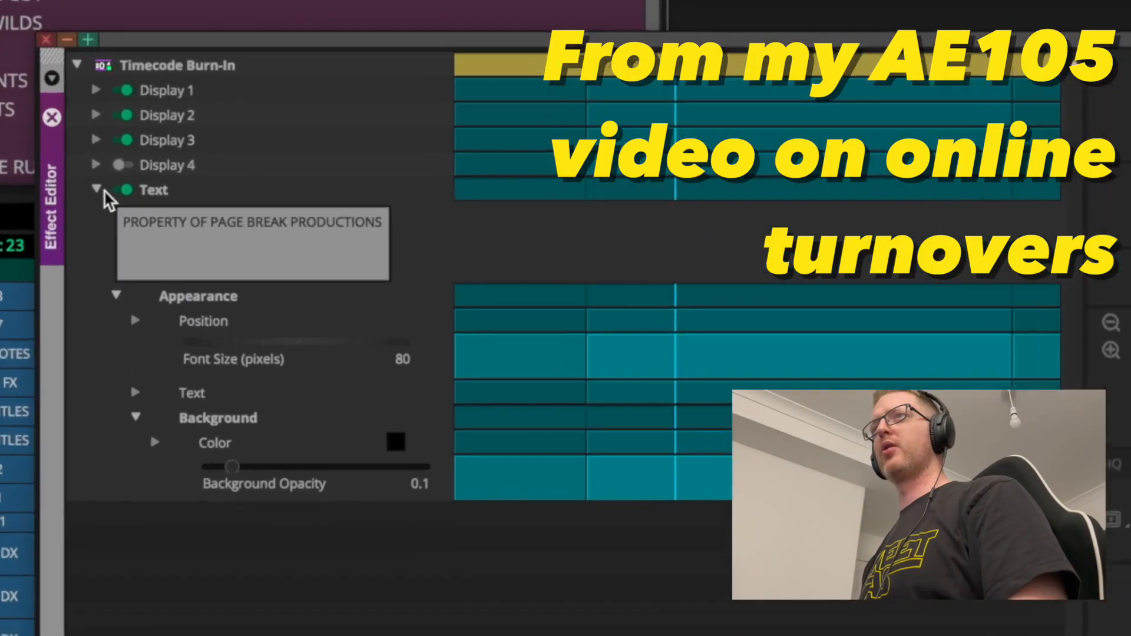
# - Examine the Text and Display 3 settings of the example Timecode Burn-In
pyautogui.click(137, 180)
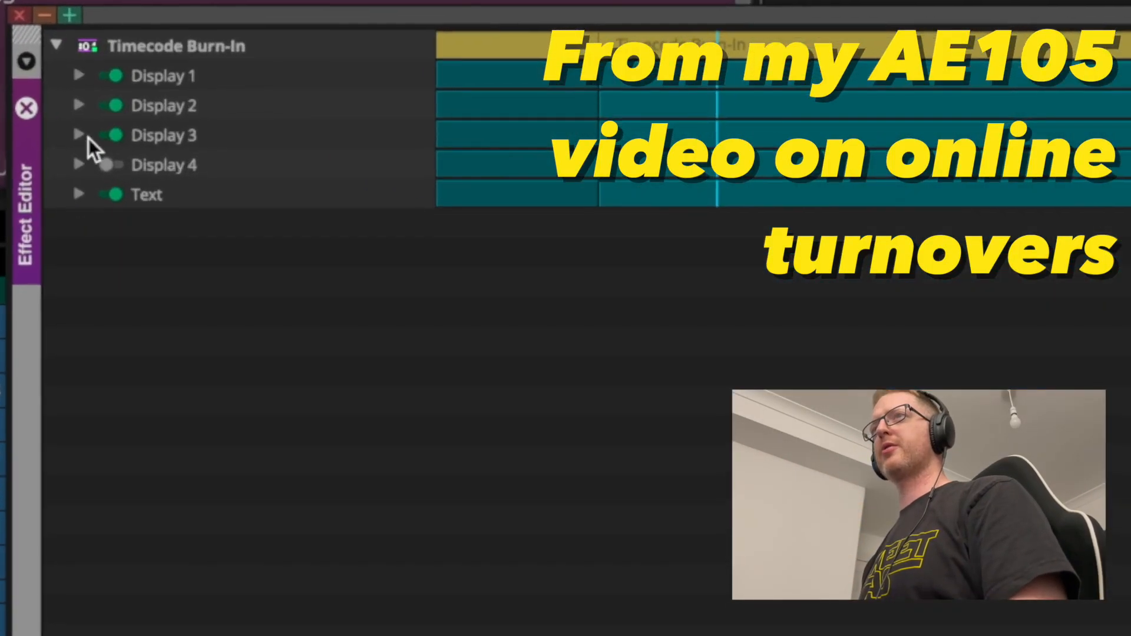
pyautogui.click(76, 137)
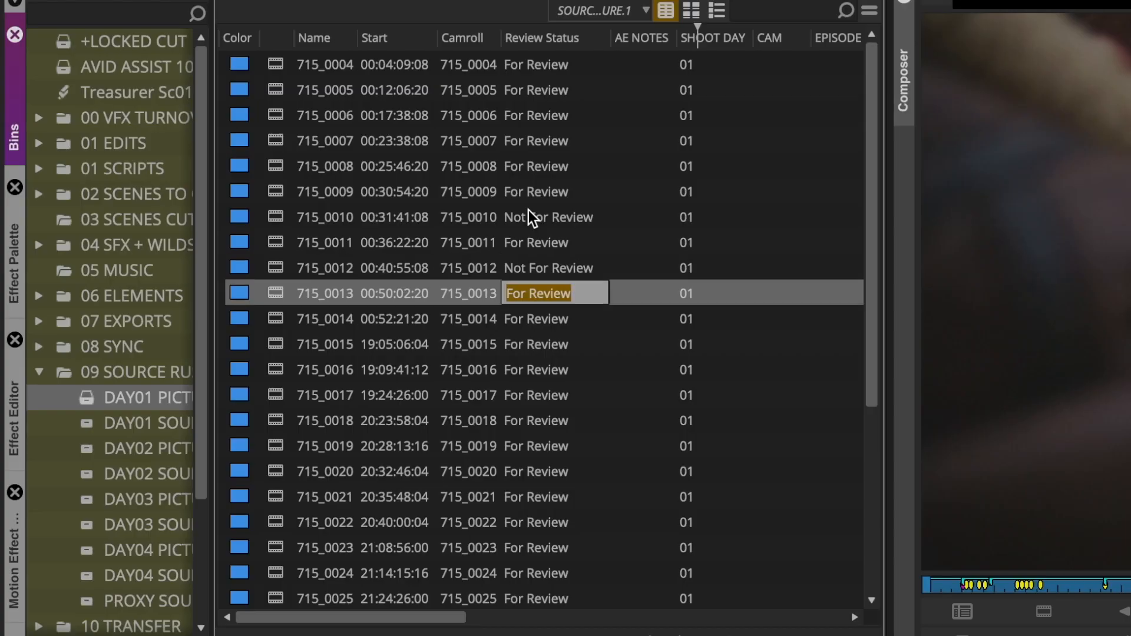
# - Set the Review Status of clips 715_0014, 715_0018 and 715_0020 to Not For Review in the day 01 picture bin
pyautogui.press('Return')
pyautogui.write('Not For Review')
pyautogui.press('Return')
pyautogui.press('Return')
pyautogui.press('Return')
pyautogui.press('Return')
pyautogui.write('Not For Review')
pyautogui.press('Return')
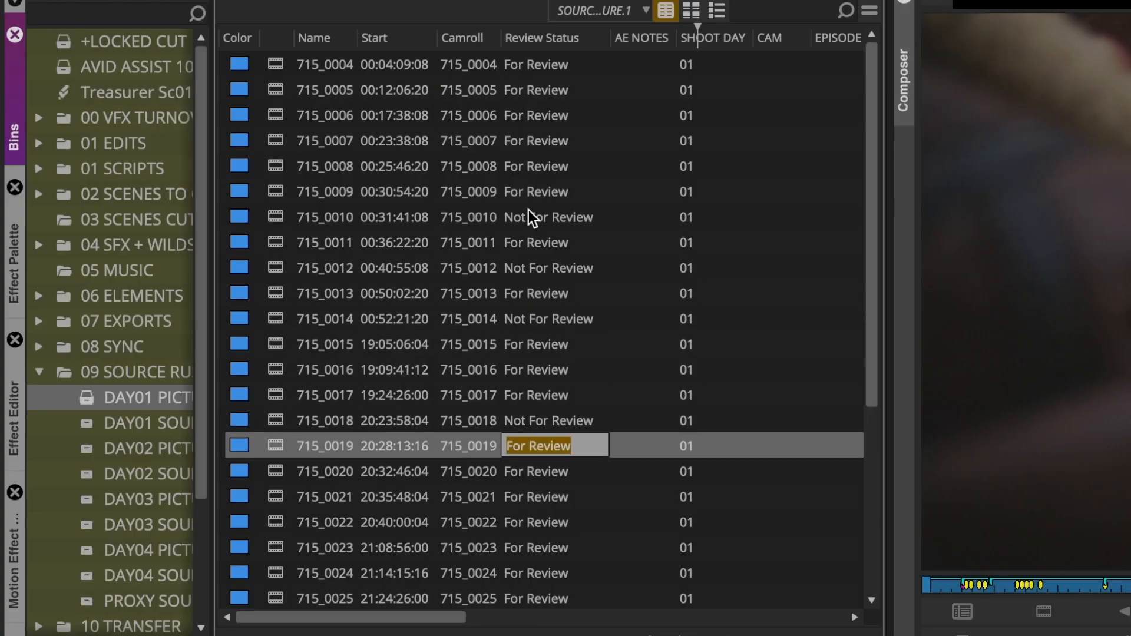
pyautogui.press('Return')
pyautogui.write('Not For Review')
pyautogui.press('Return')
pyautogui.hscroll(3, 663, 214)
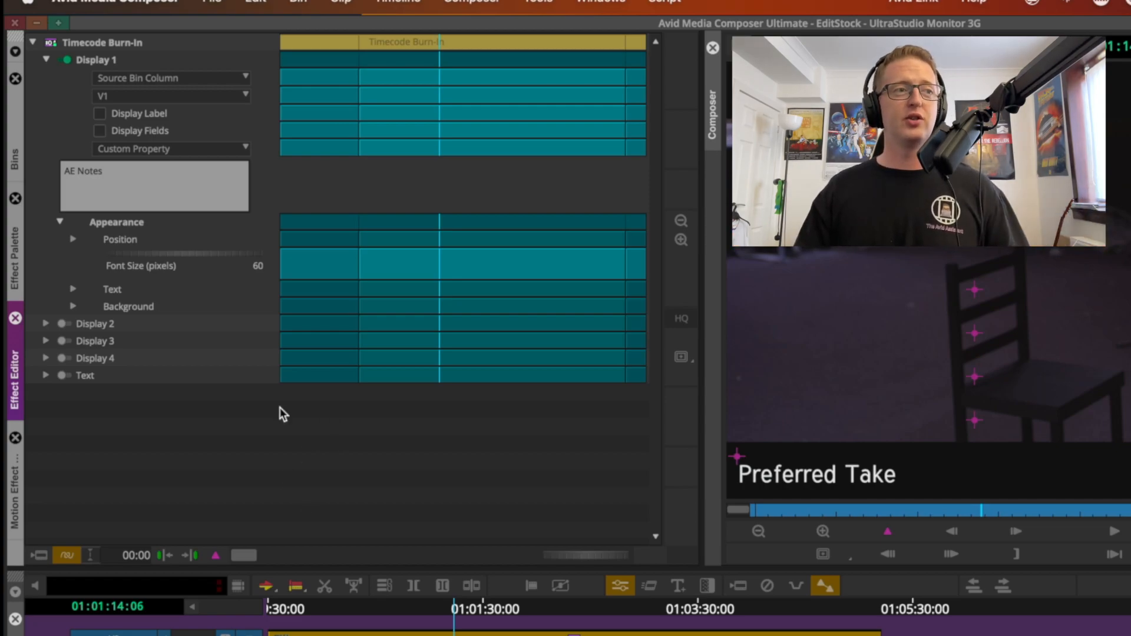
# - Set Display 1 to Sequence Bin Column showing the End column, and move its burn-in up over the picture
pyautogui.click(199, 76)
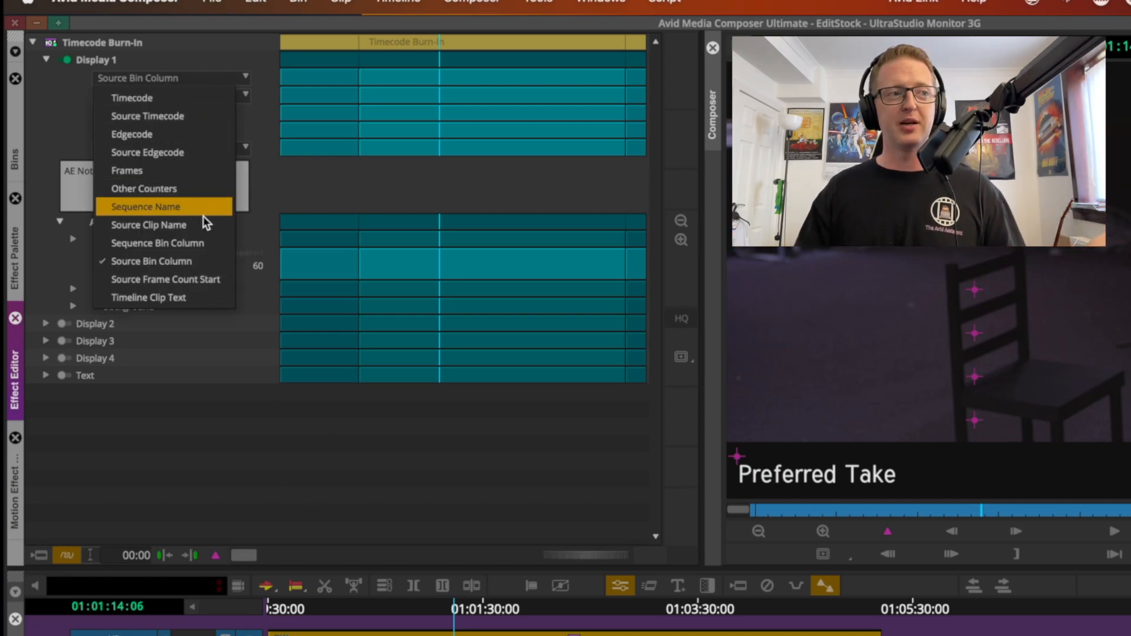
pyautogui.click(211, 249)
pyautogui.click(212, 129)
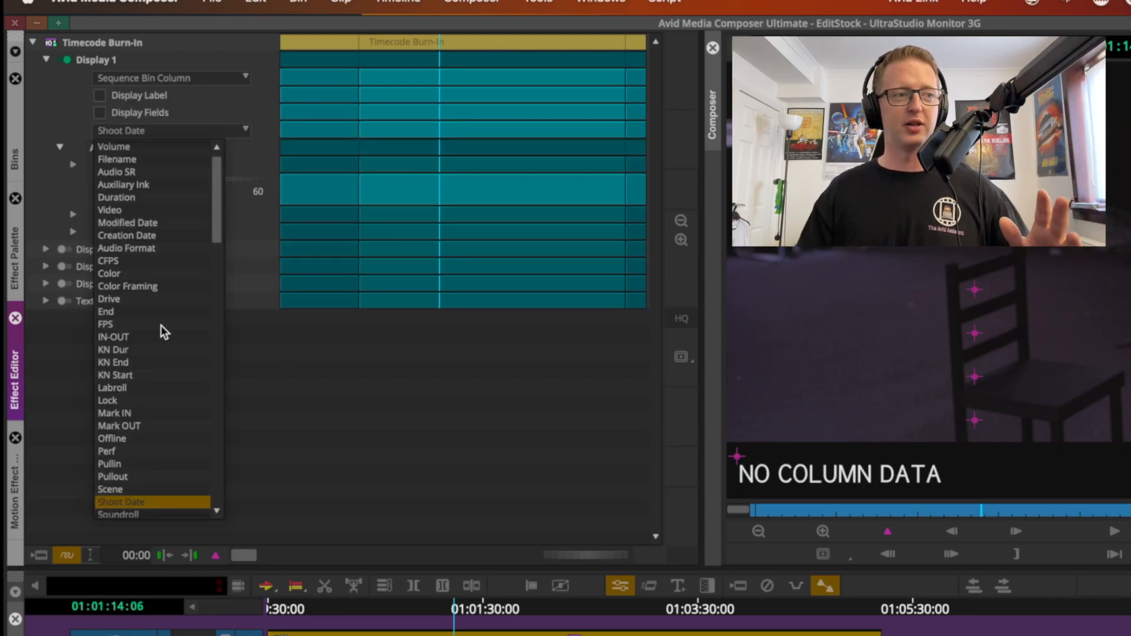
pyautogui.click(144, 312)
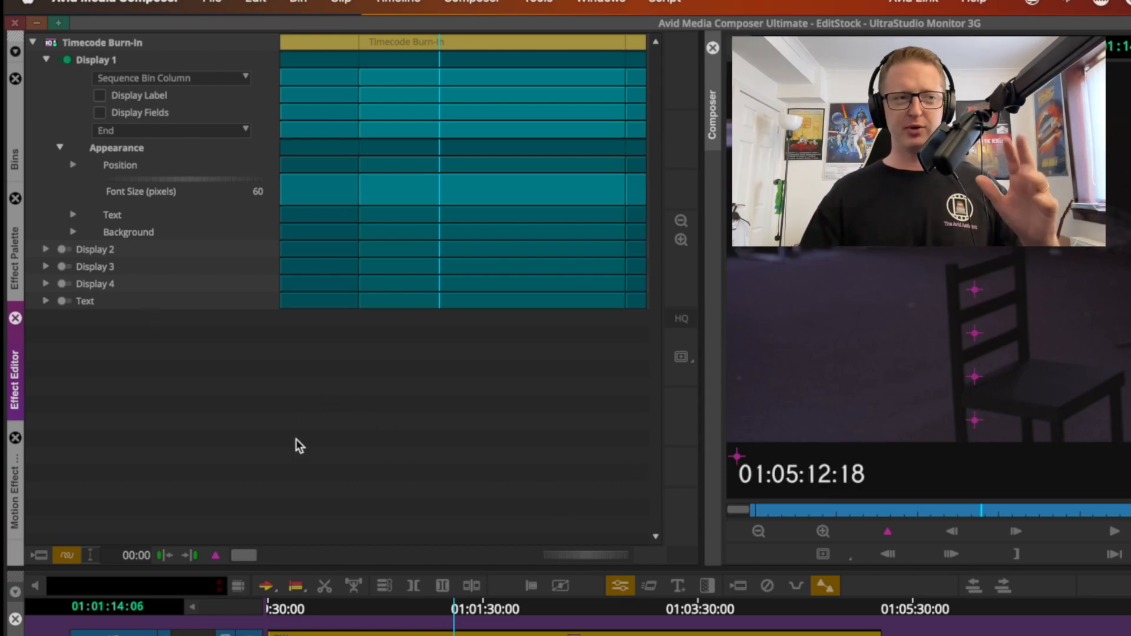
pyautogui.moveTo(736, 456); pyautogui.dragTo(783, 334)
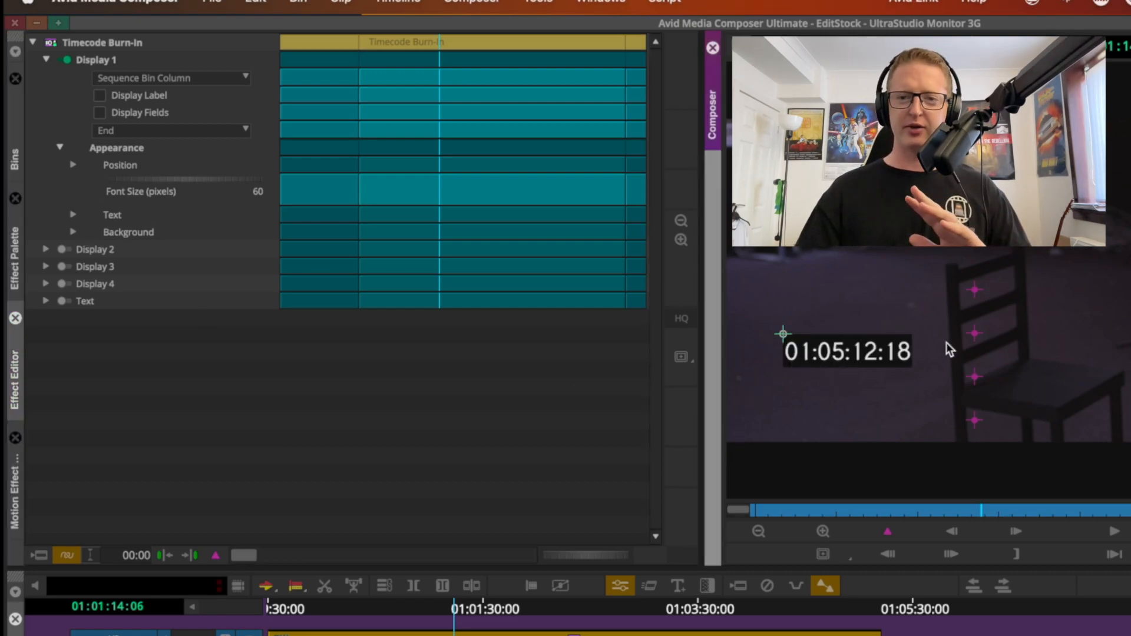
# - Set the background opacity of Display 1 to 0.3 and expand its text appearance settings
pyautogui.click(73, 232)
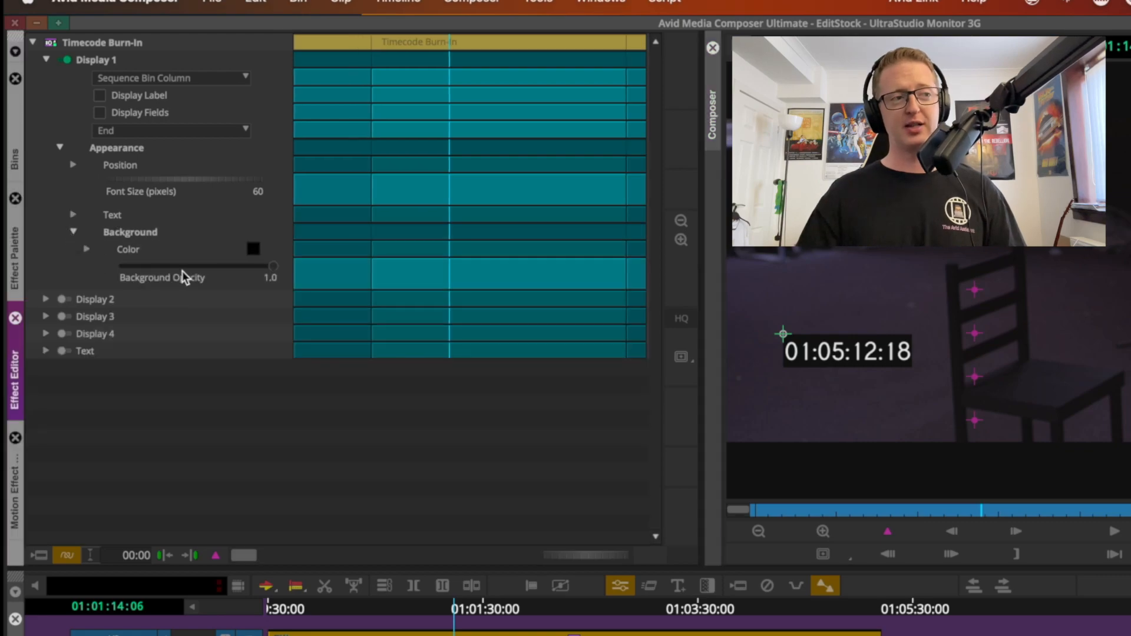
pyautogui.click(170, 265)
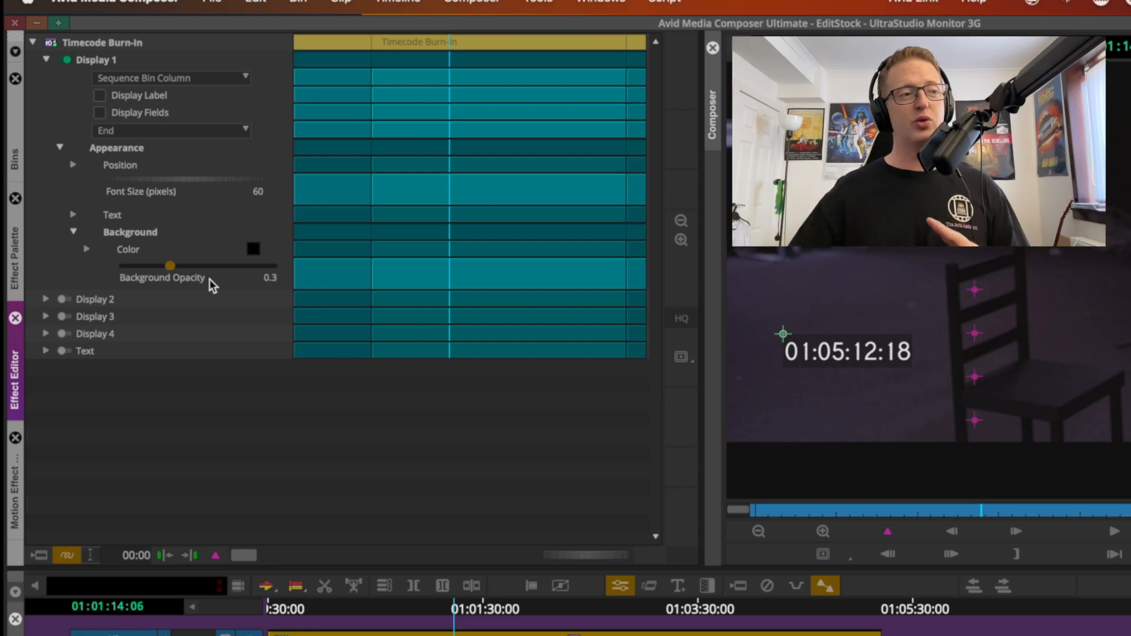
pyautogui.click(73, 215)
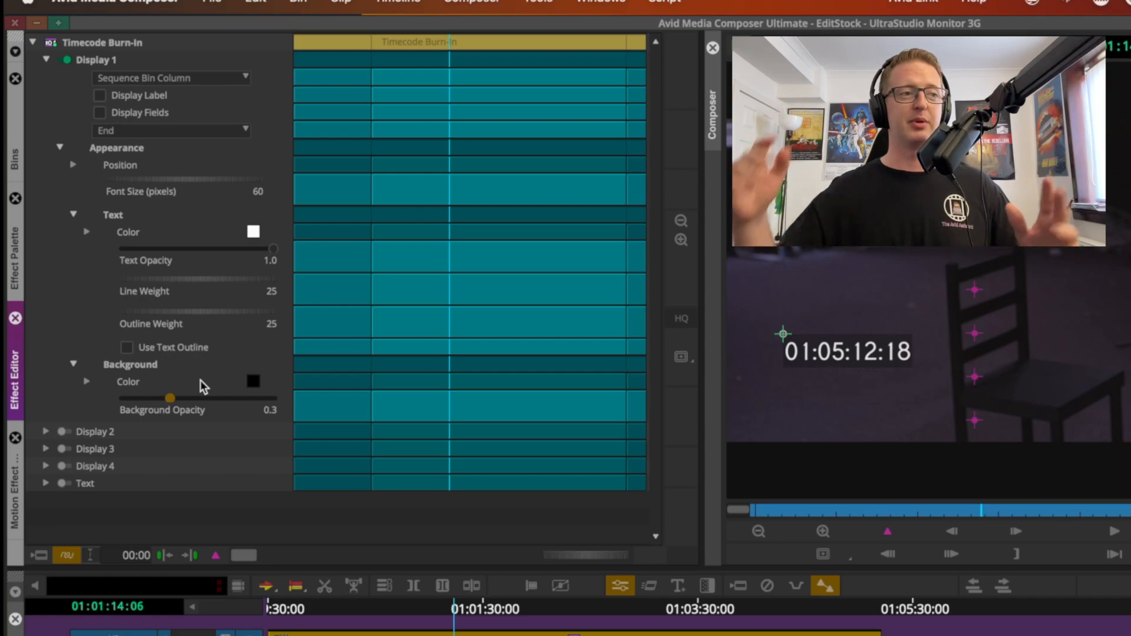
# - Collapse Display 1's Text and Background settings and move its timecode into the black bar beneath the image's lower-left corner
pyautogui.moveTo(212, 248); pyautogui.dragTo(195, 248)
pyautogui.moveTo(328, 264); pyautogui.dragTo(394, 263)
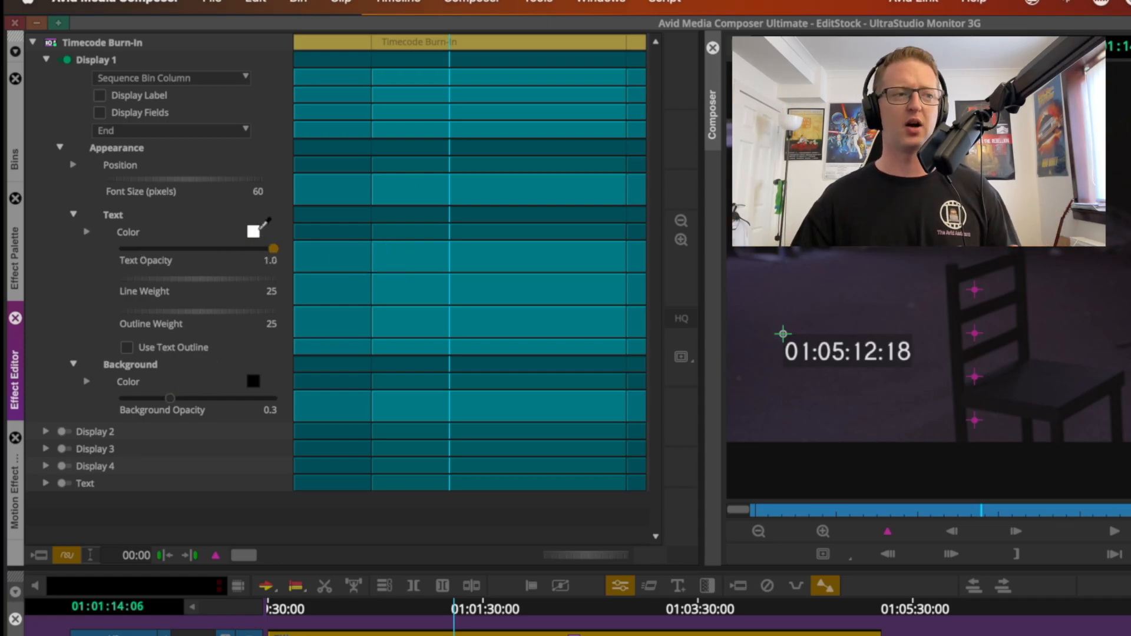
pyautogui.click(75, 216)
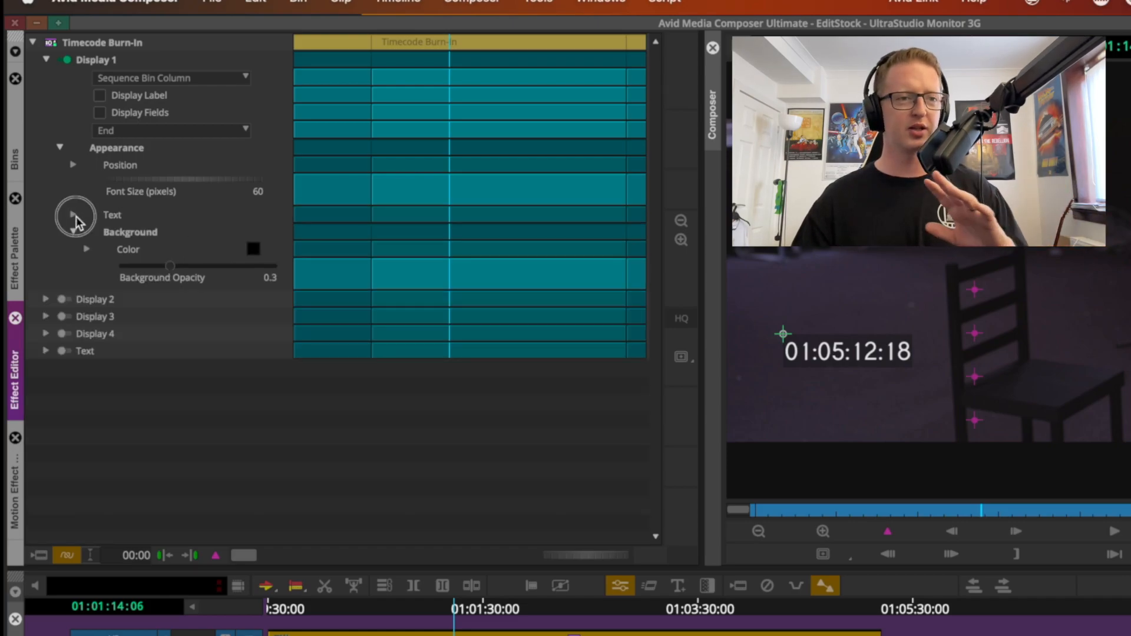
pyautogui.click(72, 231)
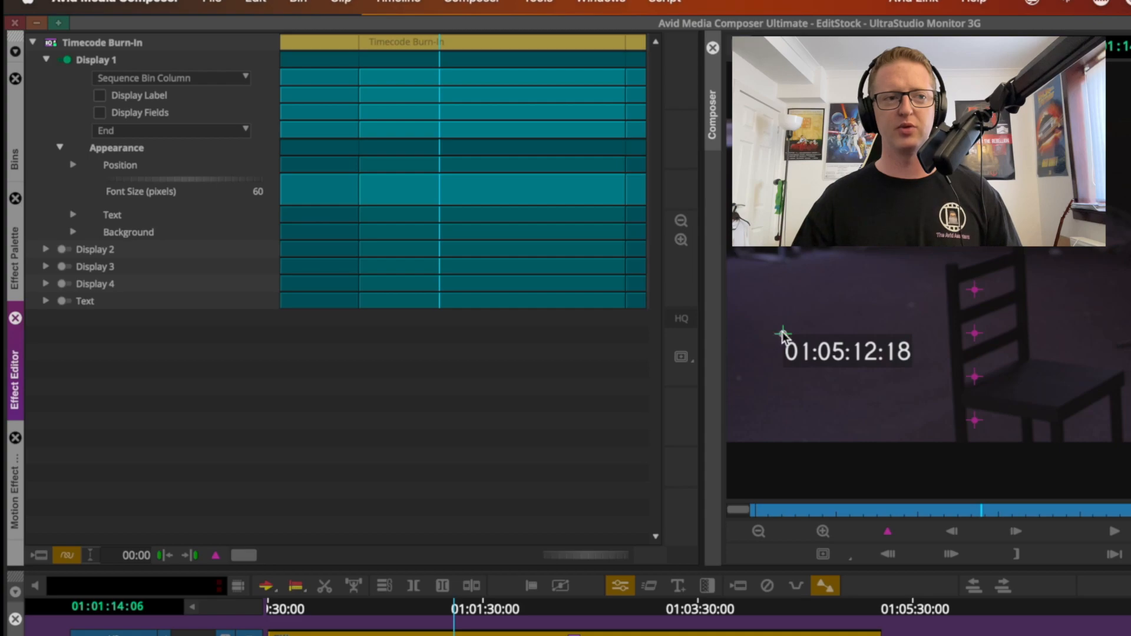
pyautogui.moveTo(783, 334)
pyautogui.mouseDown()
pyautogui.moveTo(812, 325)
pyautogui.moveTo(747, 453)
pyautogui.mouseUp()
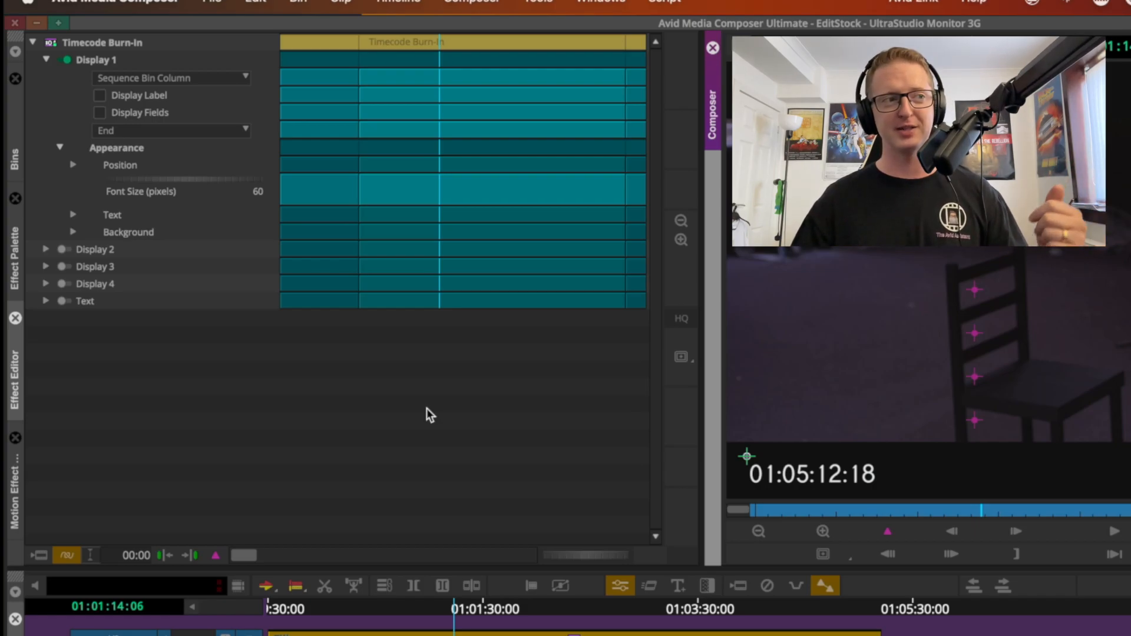
# - Enter EditStock as the Timecode Burn-In's custom text and enable the Text element
pyautogui.click(73, 215)
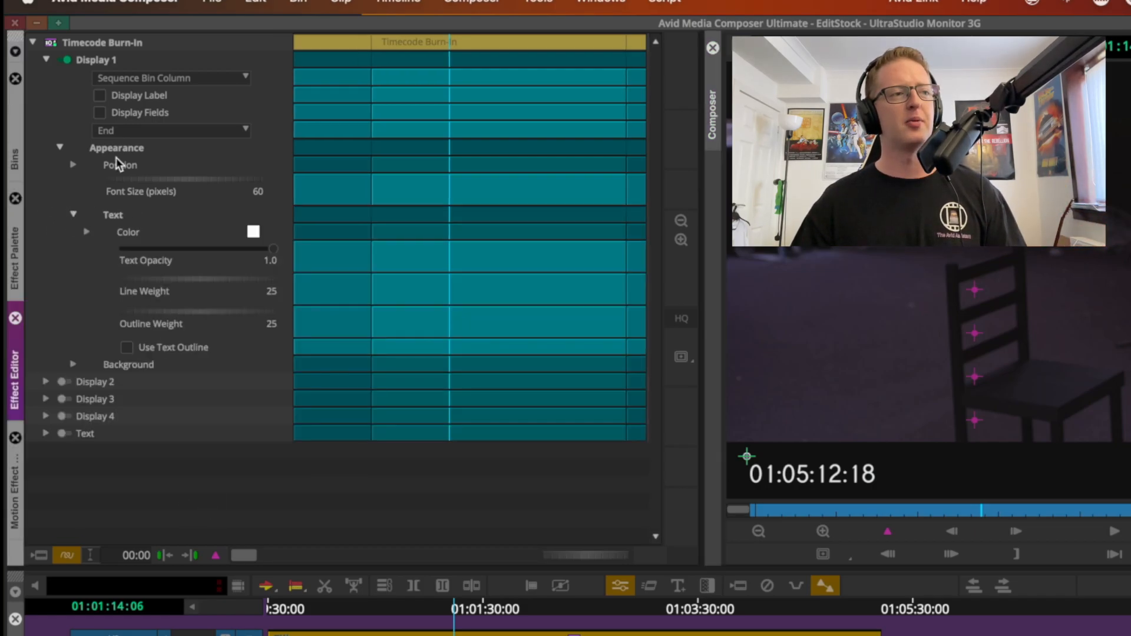
pyautogui.click(45, 60)
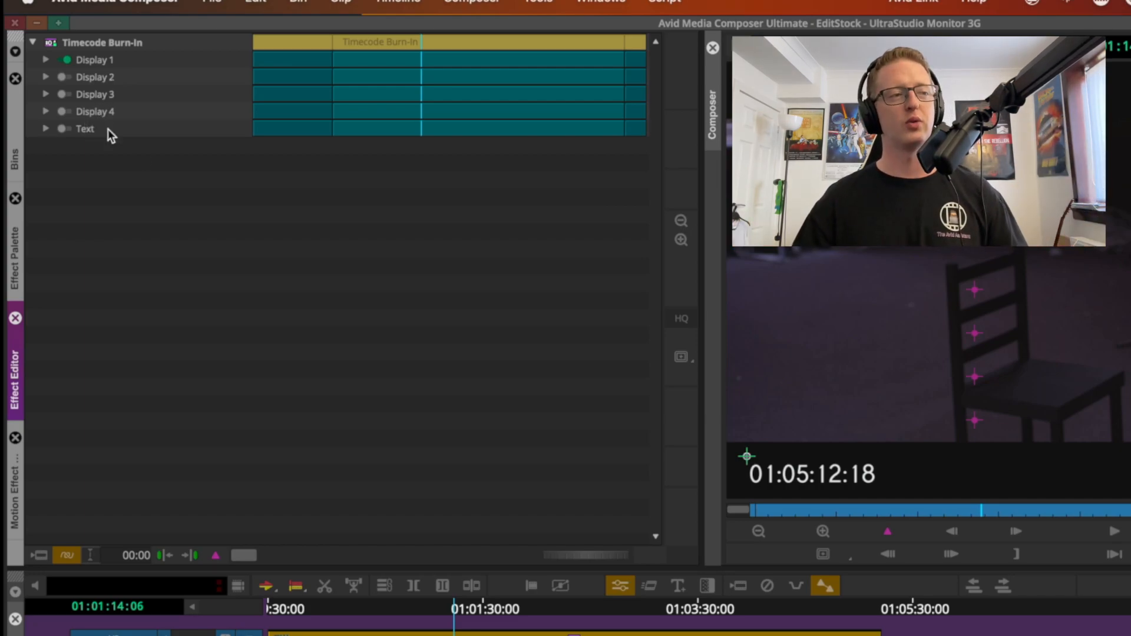
pyautogui.click(45, 128)
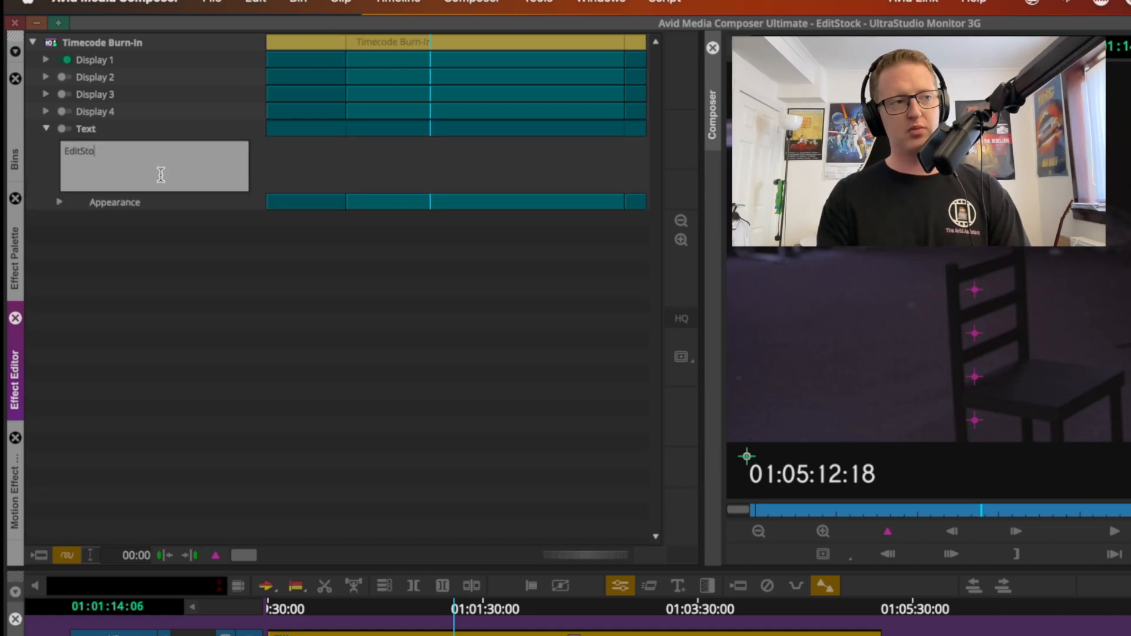
pyautogui.click(61, 200)
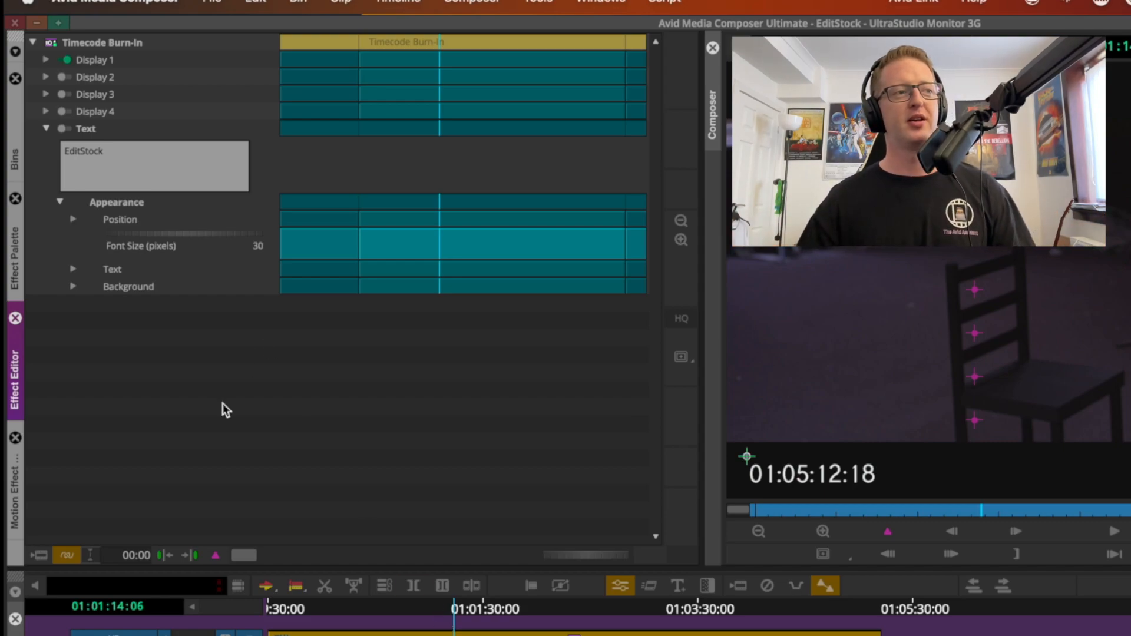
pyautogui.click(68, 129)
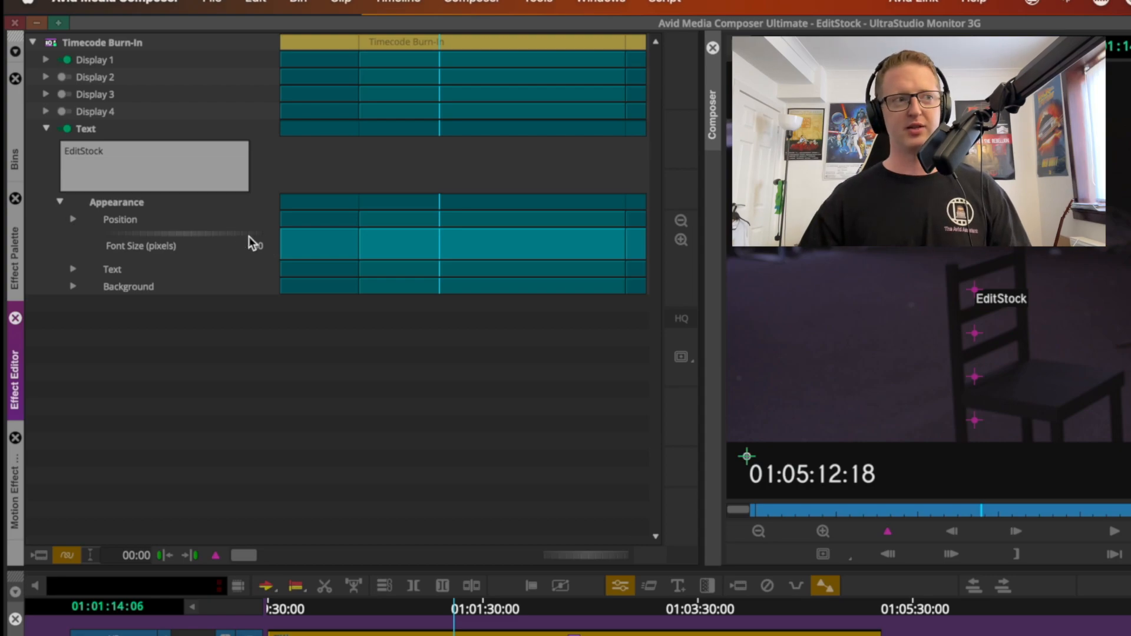
# - Set the custom text's font size to 160 pixels, background opacity to 0.2 and text opacity to 0.5
pyautogui.write('160')
pyautogui.press('Return')
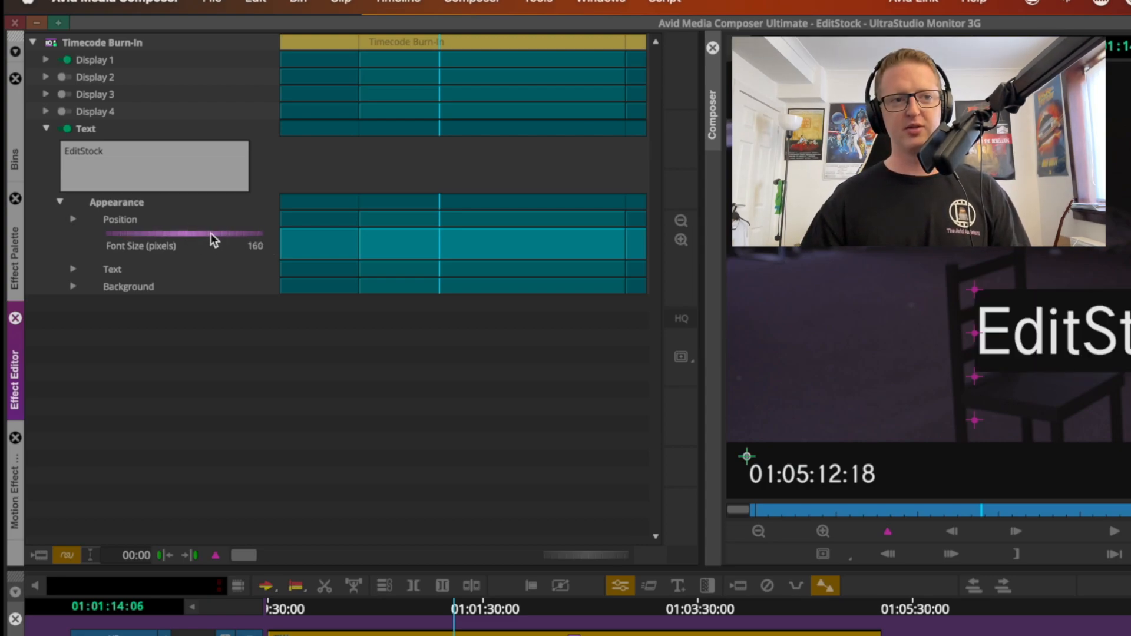
pyautogui.click(73, 286)
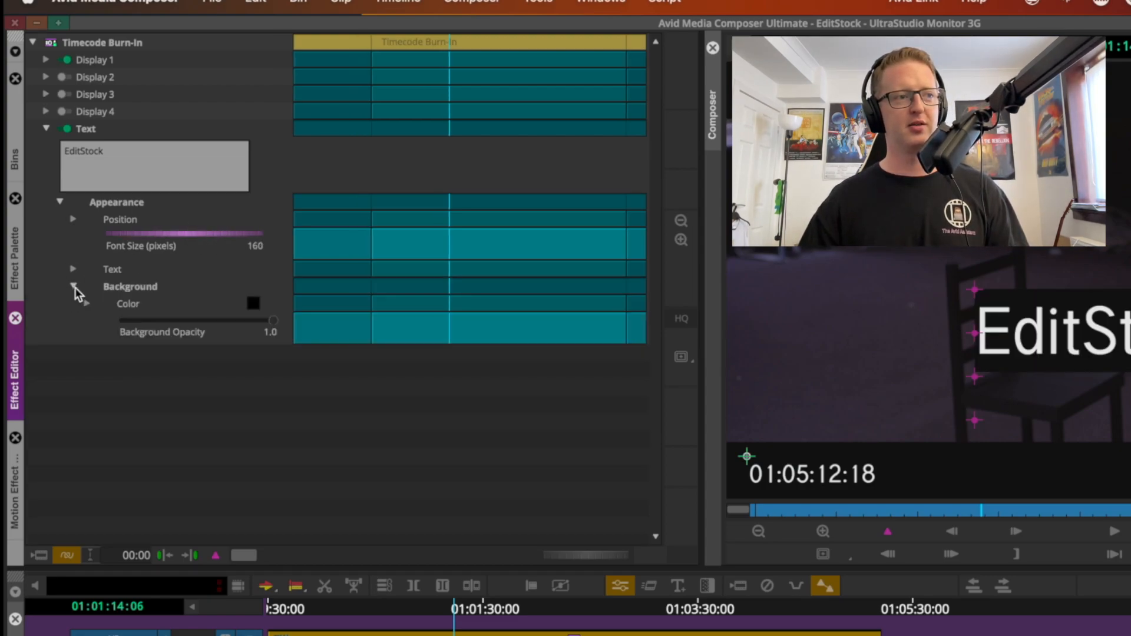
pyautogui.click(145, 319)
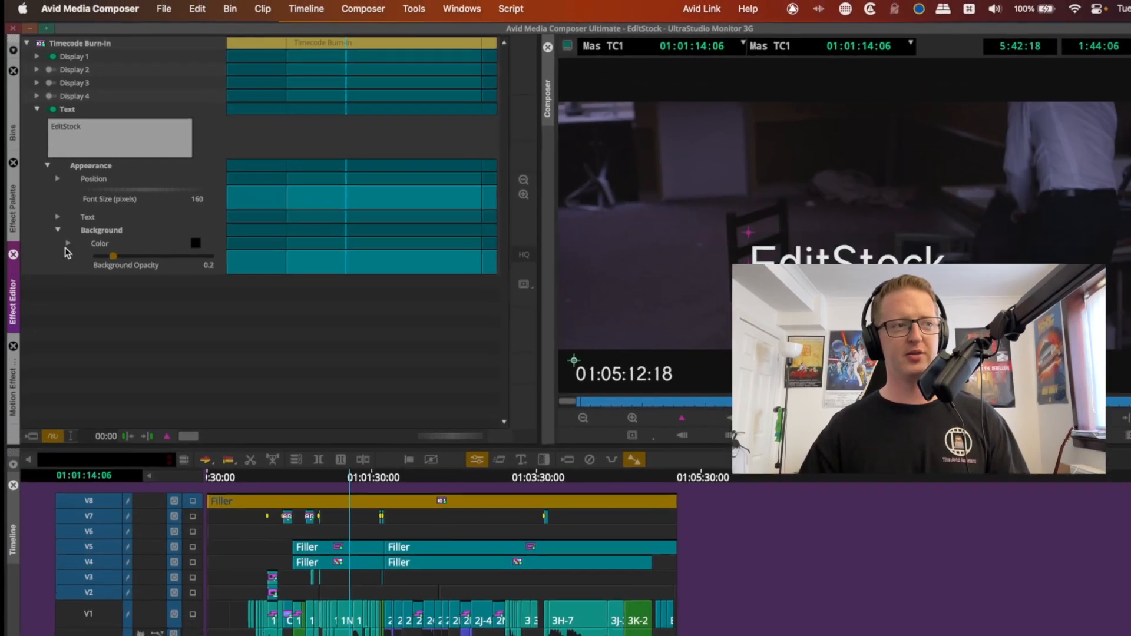
pyautogui.click(73, 269)
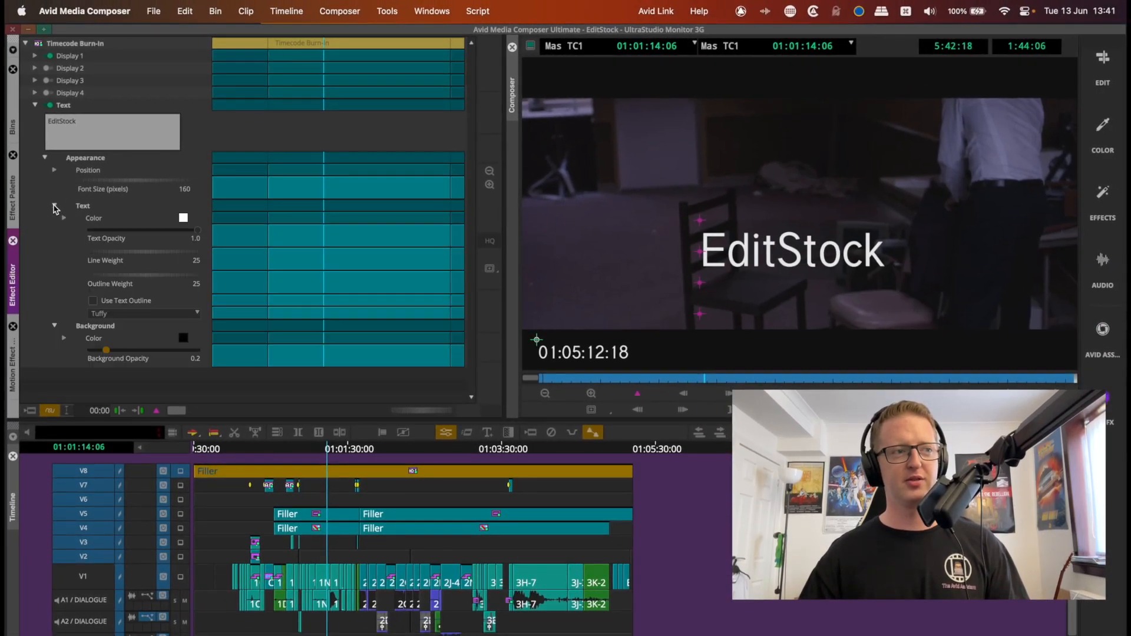
pyautogui.click(144, 230)
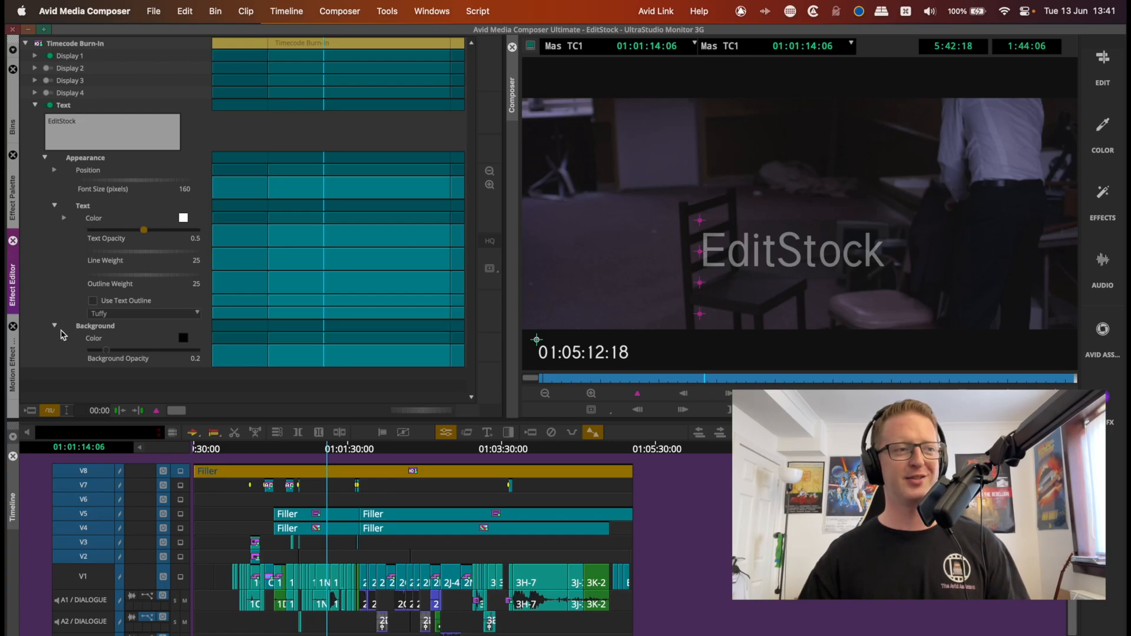
# - Extend the custom text to "Property of EditStock" and reposition it across the lower part of the image
pyautogui.click(49, 122)
pyautogui.write('Prop')
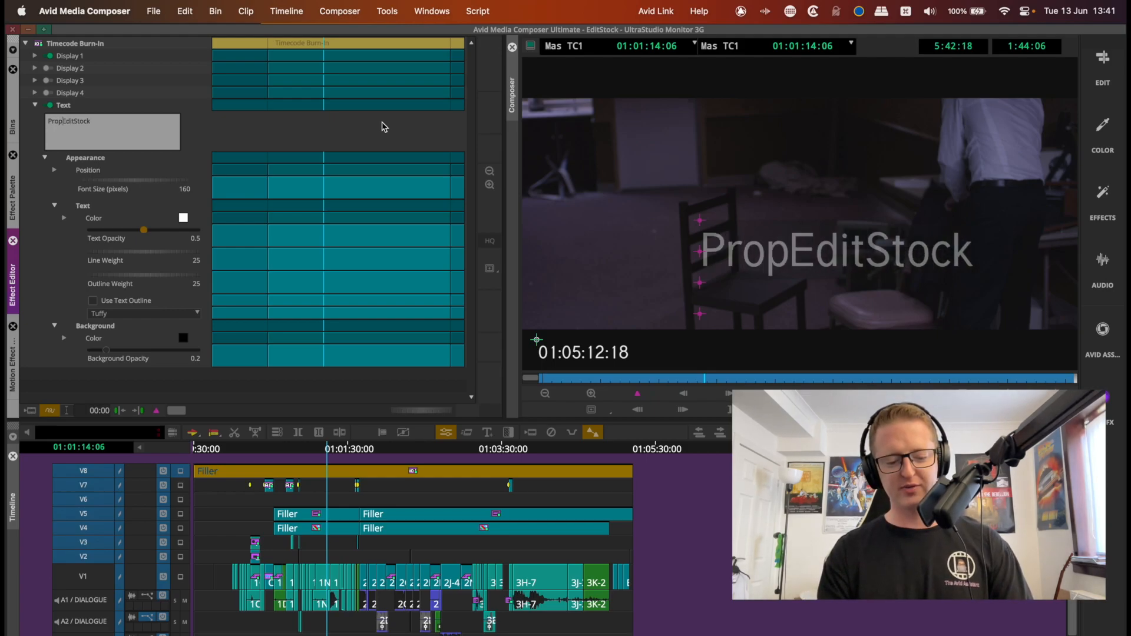
pyautogui.write('erty of')
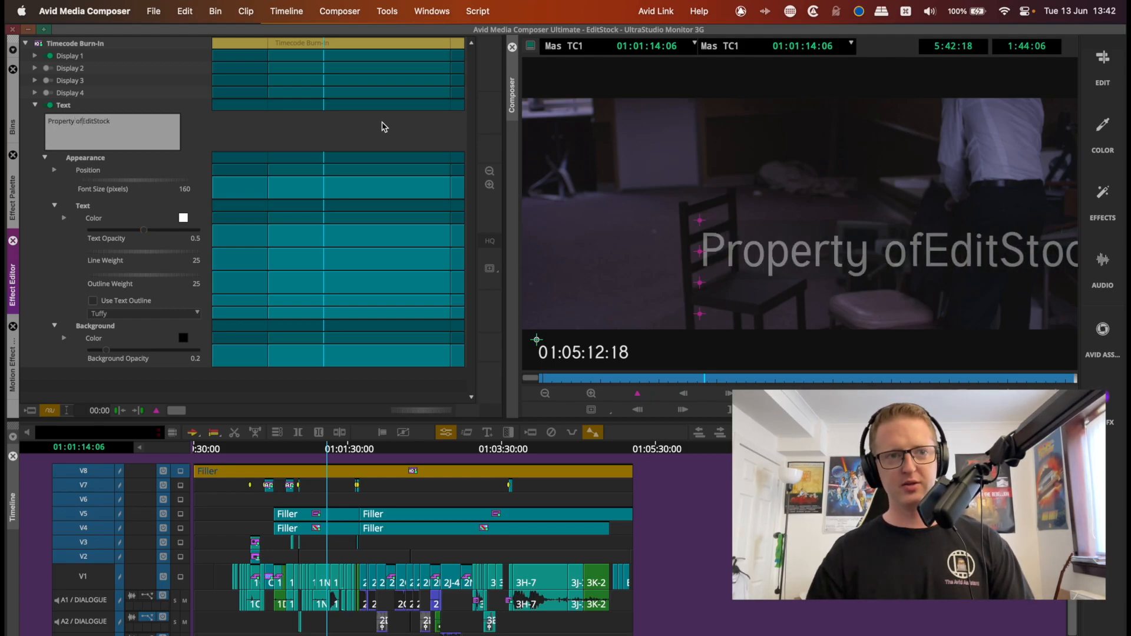
pyautogui.moveTo(701, 223); pyautogui.dragTo(595, 246)
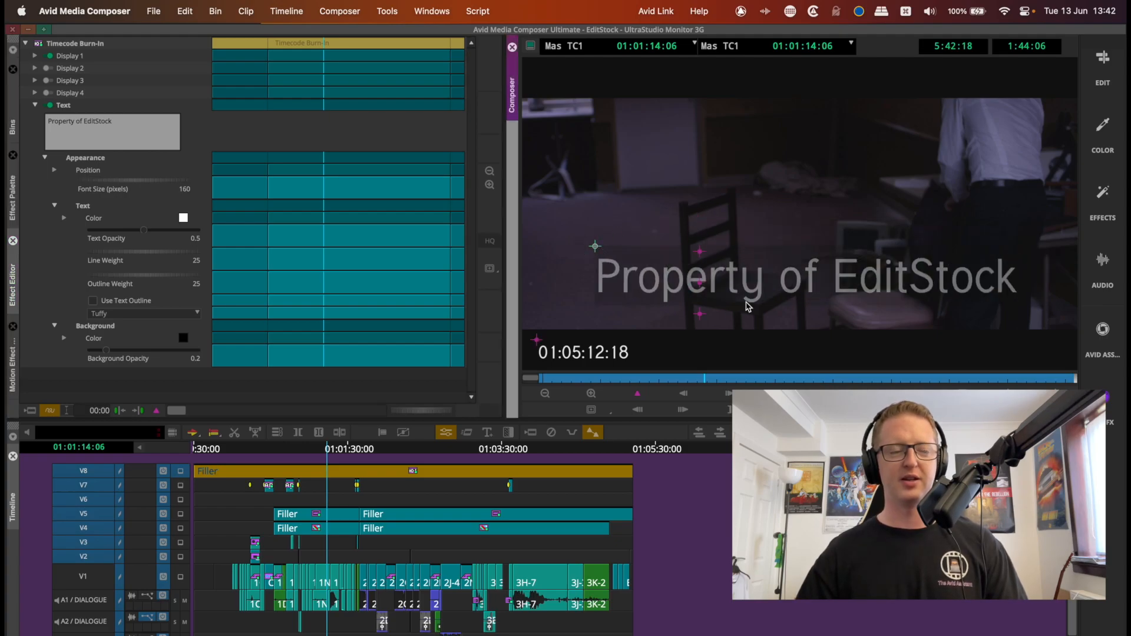
# - Set Display 1 to burn in Timecode, and collapse the Display 1 and Text settings
pyautogui.click(35, 55)
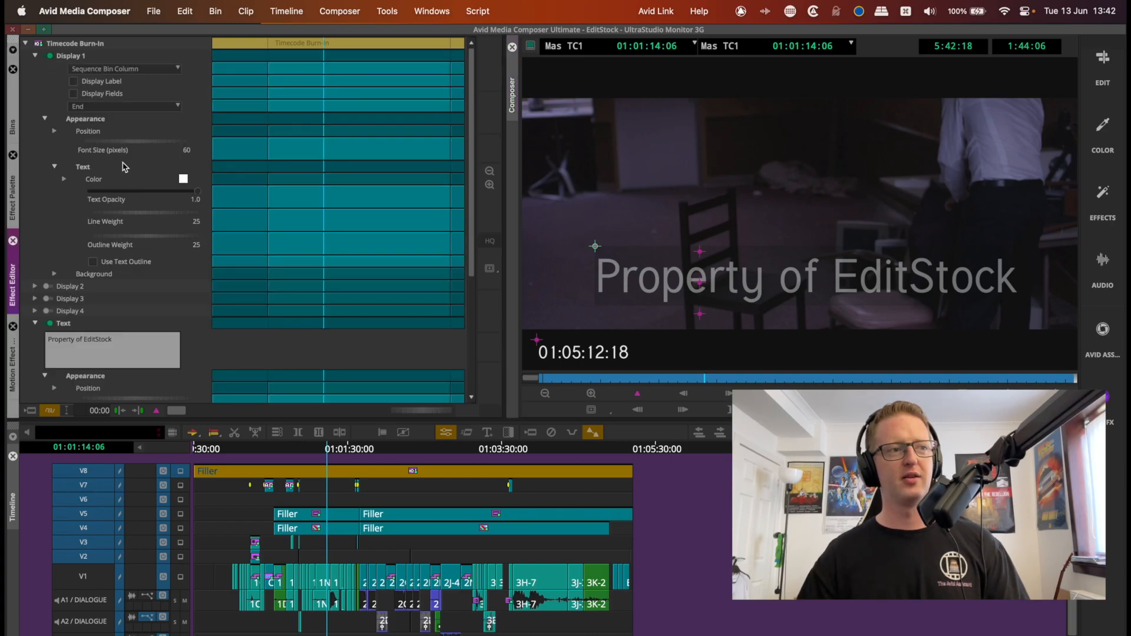
pyautogui.click(148, 74)
pyautogui.click(138, 78)
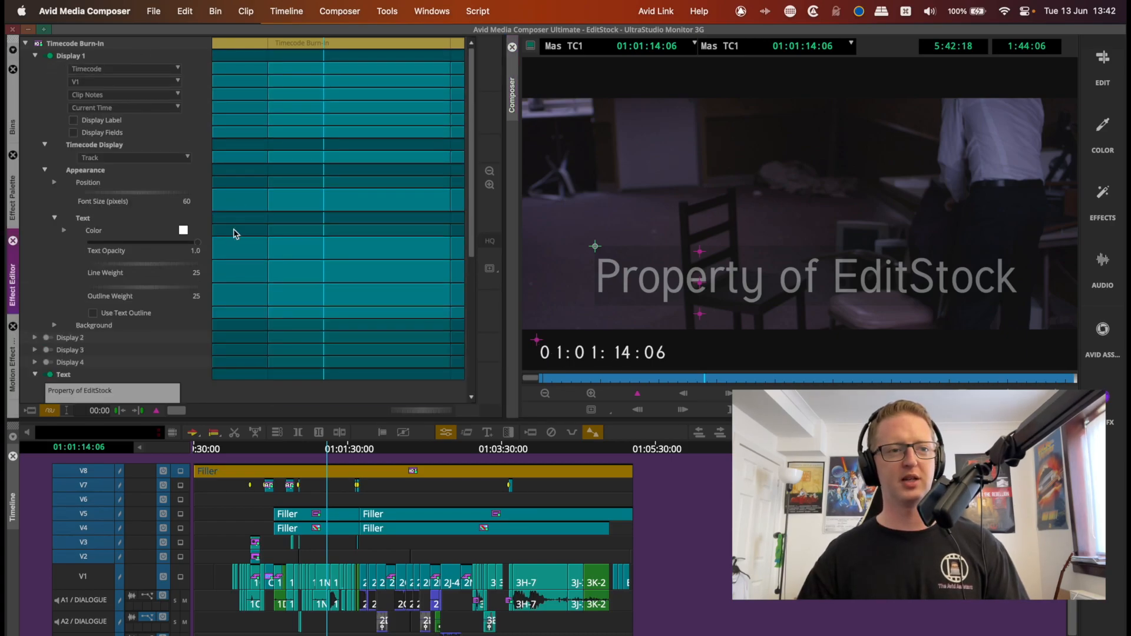
pyautogui.click(35, 56)
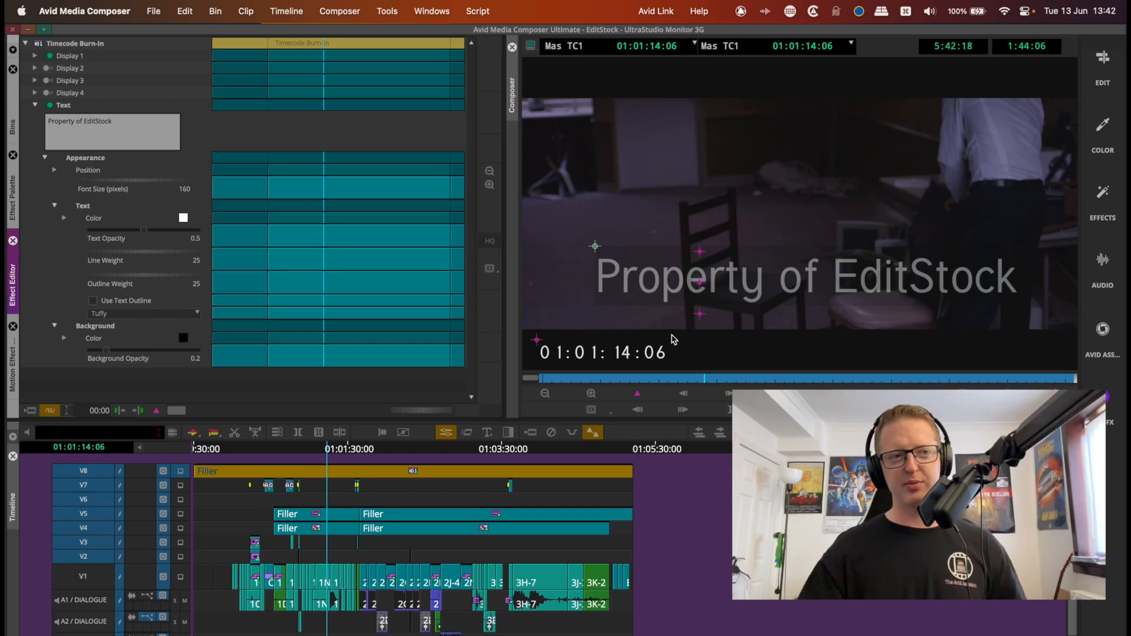
pyautogui.click(35, 105)
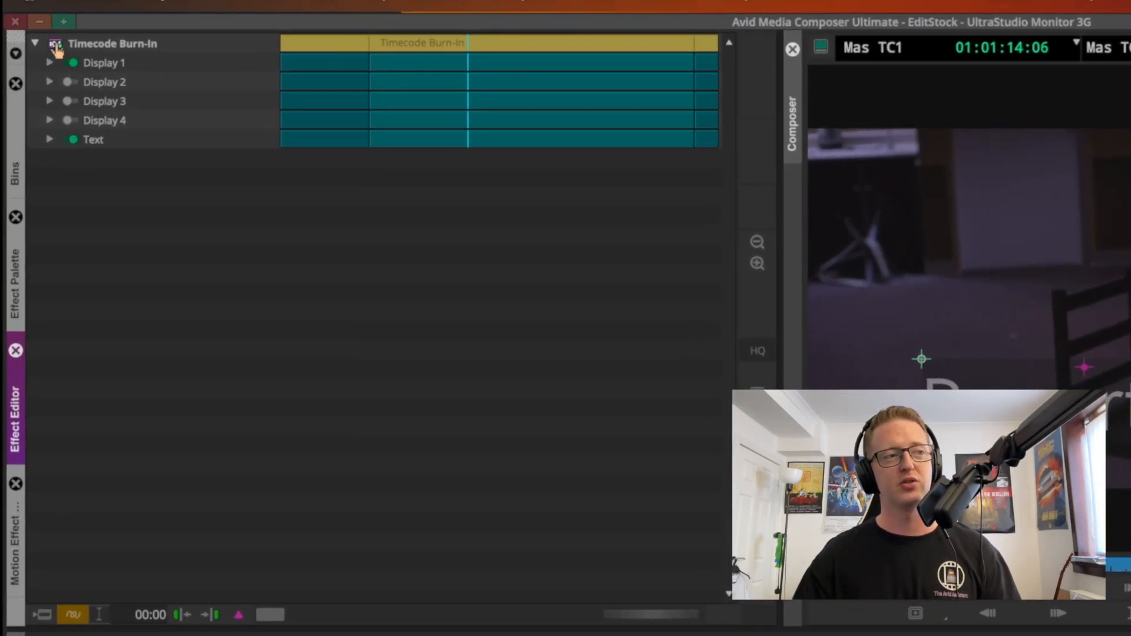
# - Save the Timecode Burn-In effect as a template in the open DNx rushes bin and rename it "Export burn ins"
pyautogui.click(14, 173)
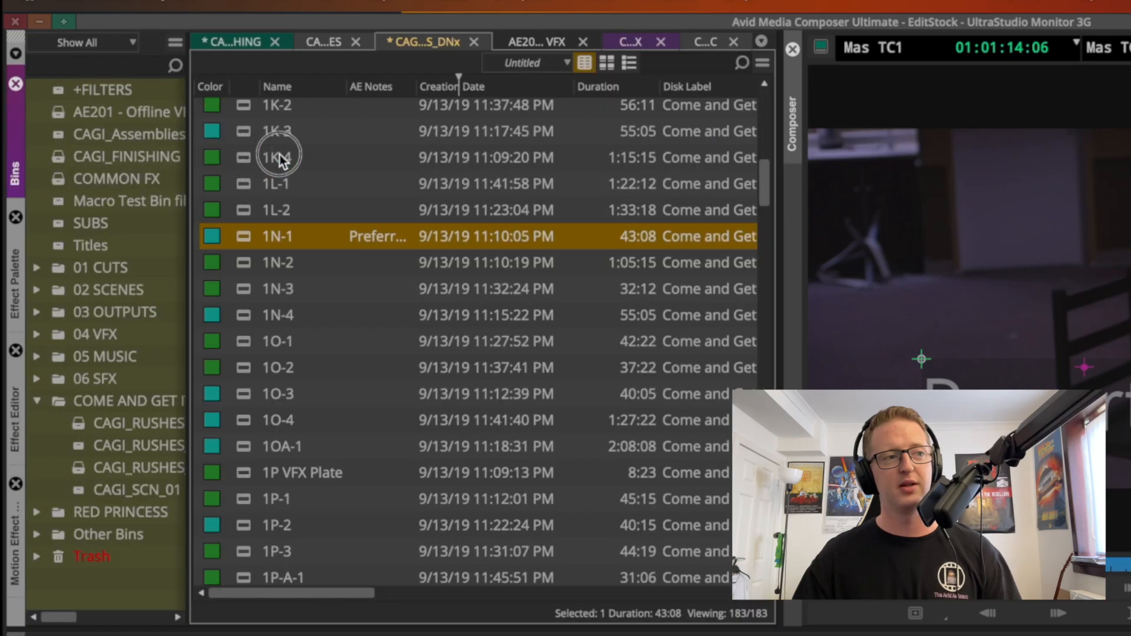
pyautogui.moveTo(279, 158); pyautogui.dragTo(353, 160)
pyautogui.moveTo(346, 88); pyautogui.dragTo(419, 88)
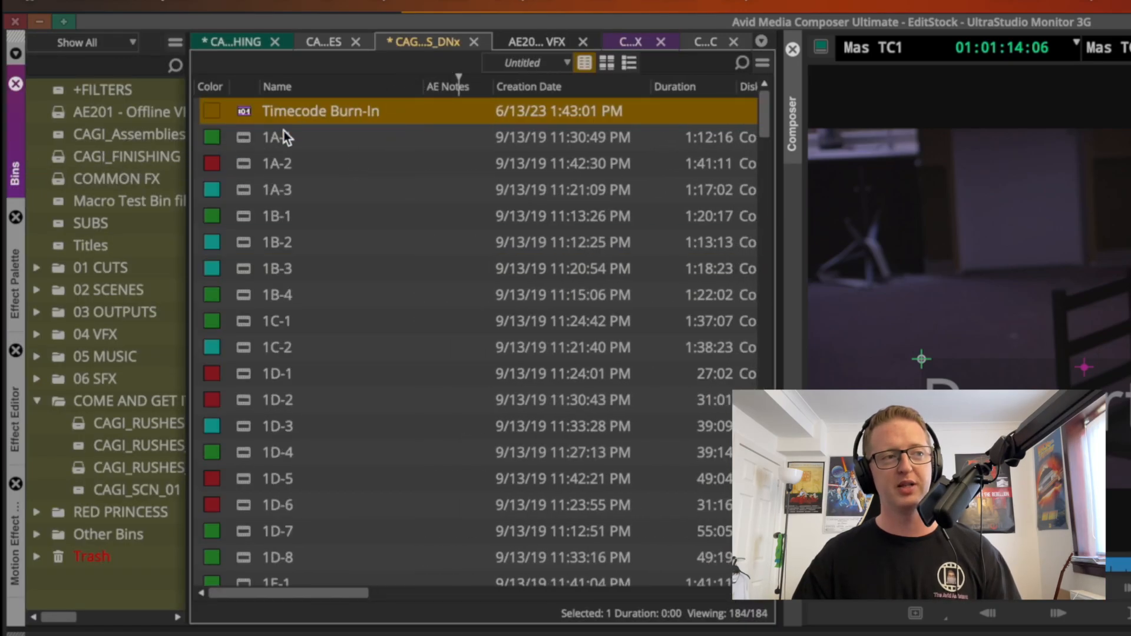
pyautogui.click(380, 108)
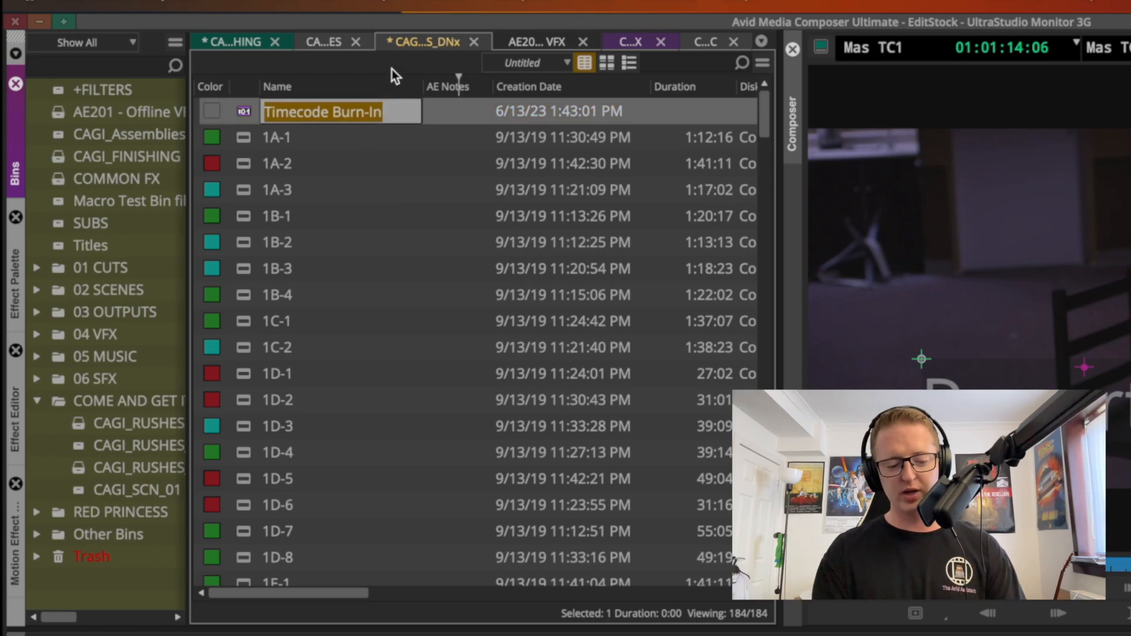
pyautogui.write('Export')
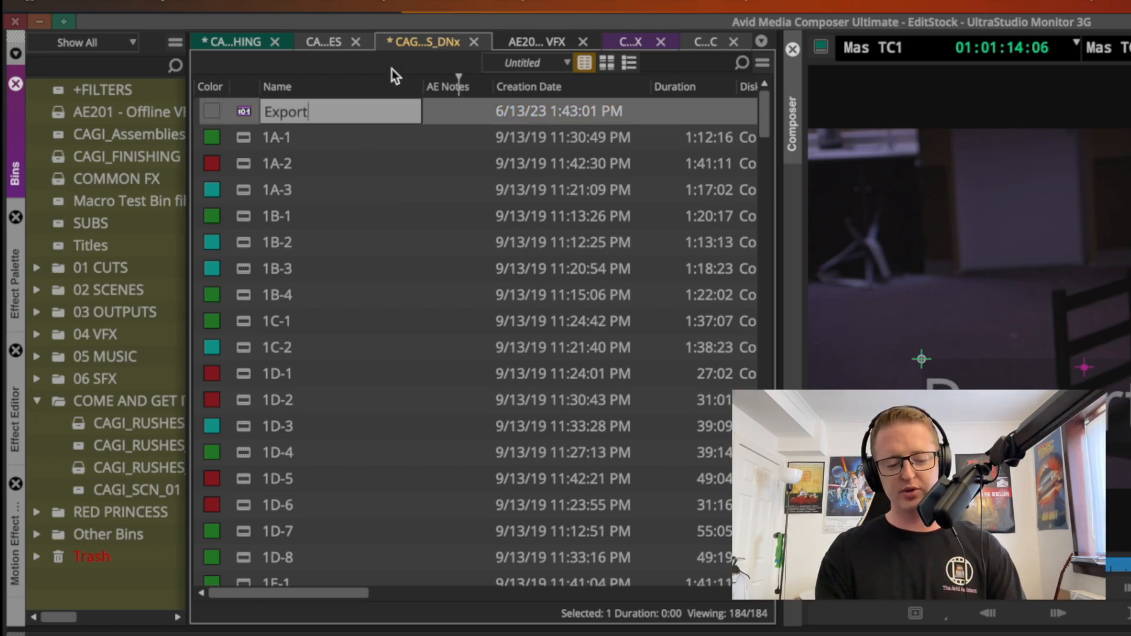
pyautogui.write(' burn ins')
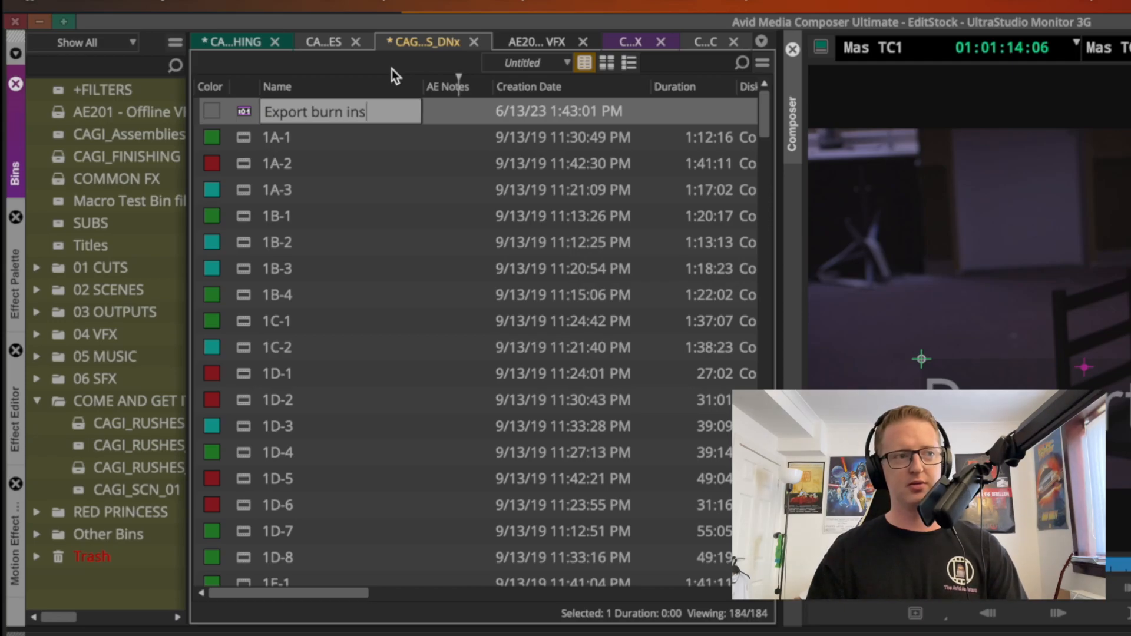
pyautogui.press('Return')
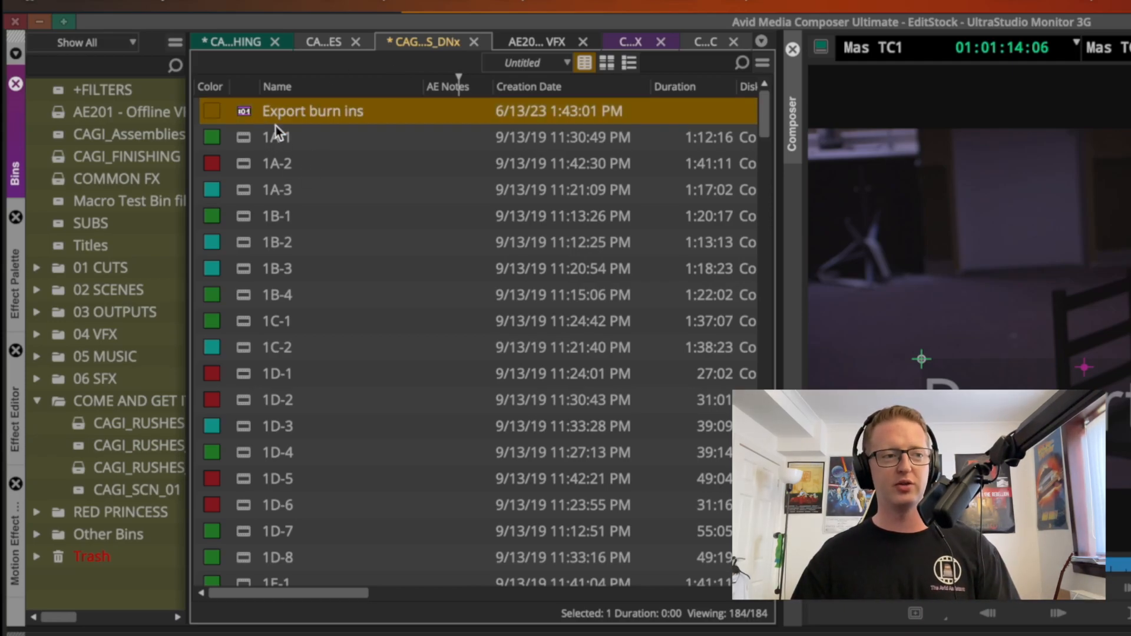
# - Apply the "Export burn ins" template from the bin to track V8 of the sequence
pyautogui.click(566, 635)
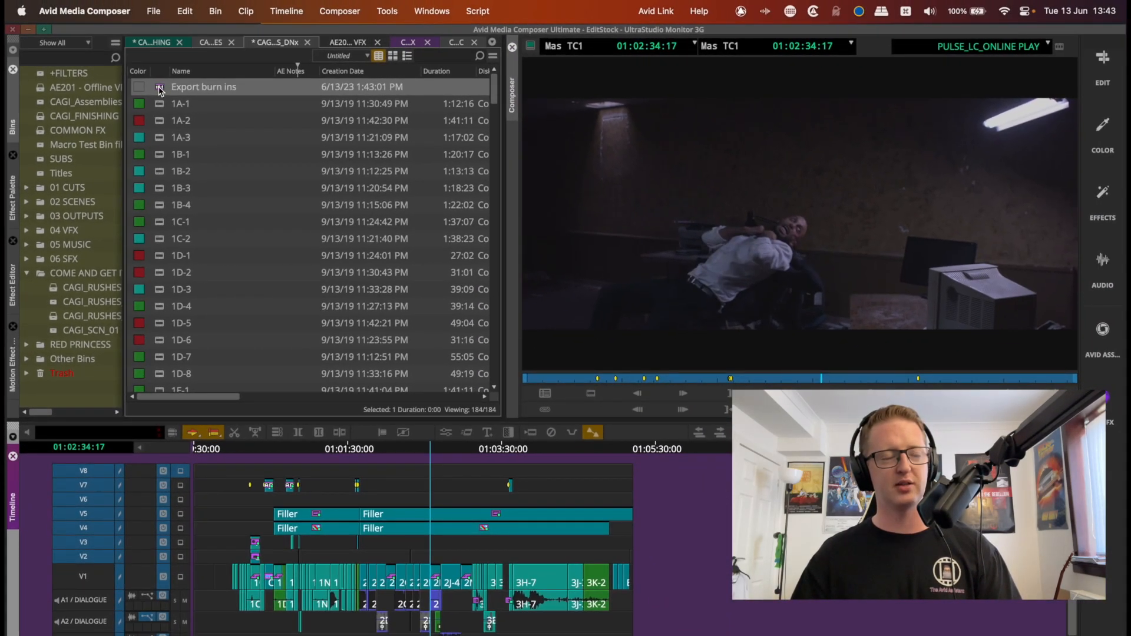
pyautogui.moveTo(159, 88)
pyautogui.mouseDown()
pyautogui.moveTo(319, 120)
pyautogui.moveTo(505, 446)
pyautogui.moveTo(483, 471)
pyautogui.mouseUp()
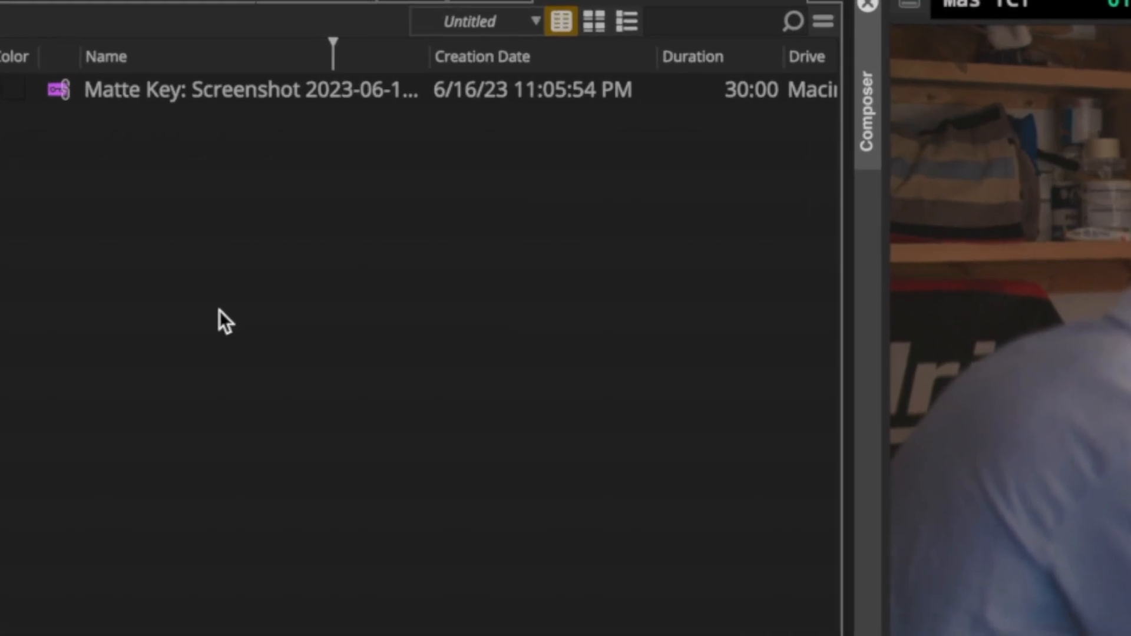
pyautogui.click(65, 101)
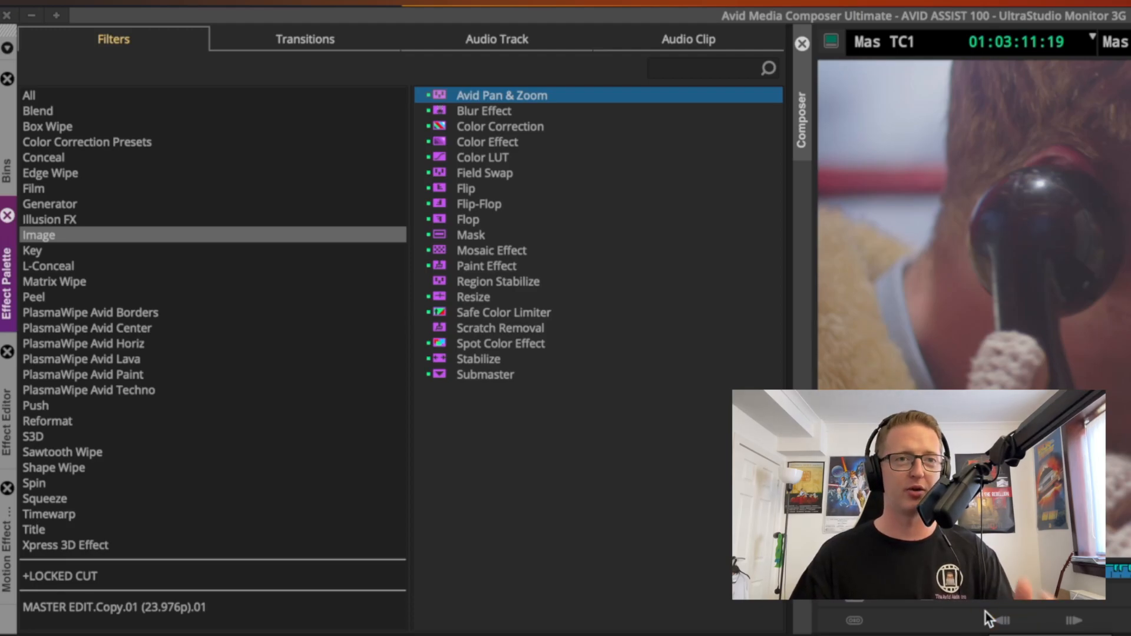
# - Apply the Avid Pan & Zoom effect to the filler on track V5 / FX
pyautogui.click(439, 93)
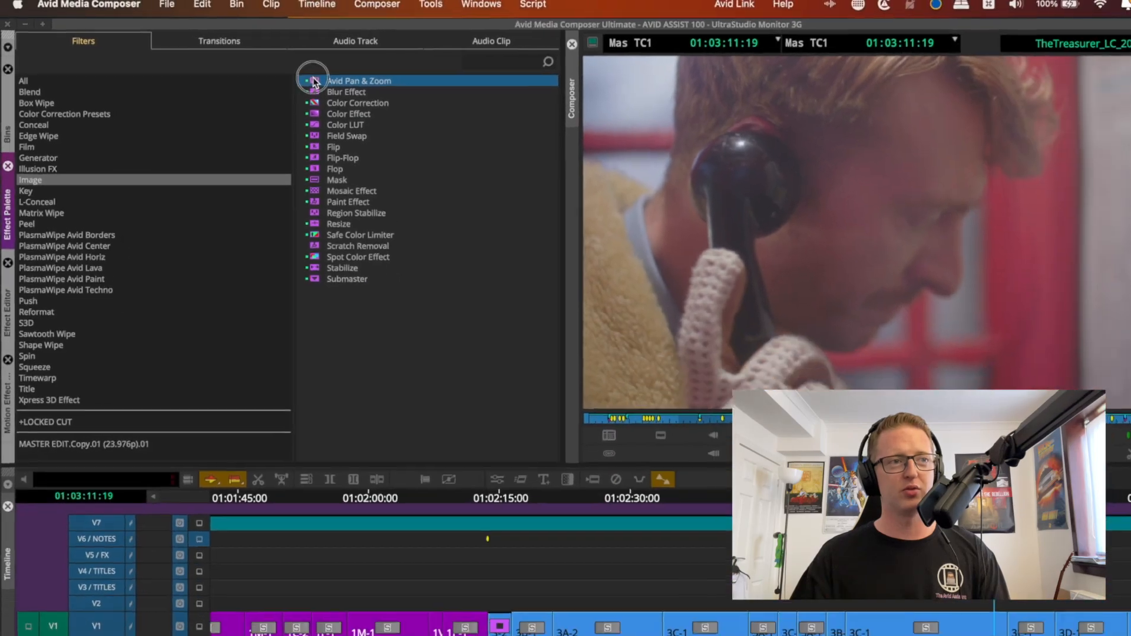
pyautogui.moveTo(315, 82); pyautogui.dragTo(884, 555)
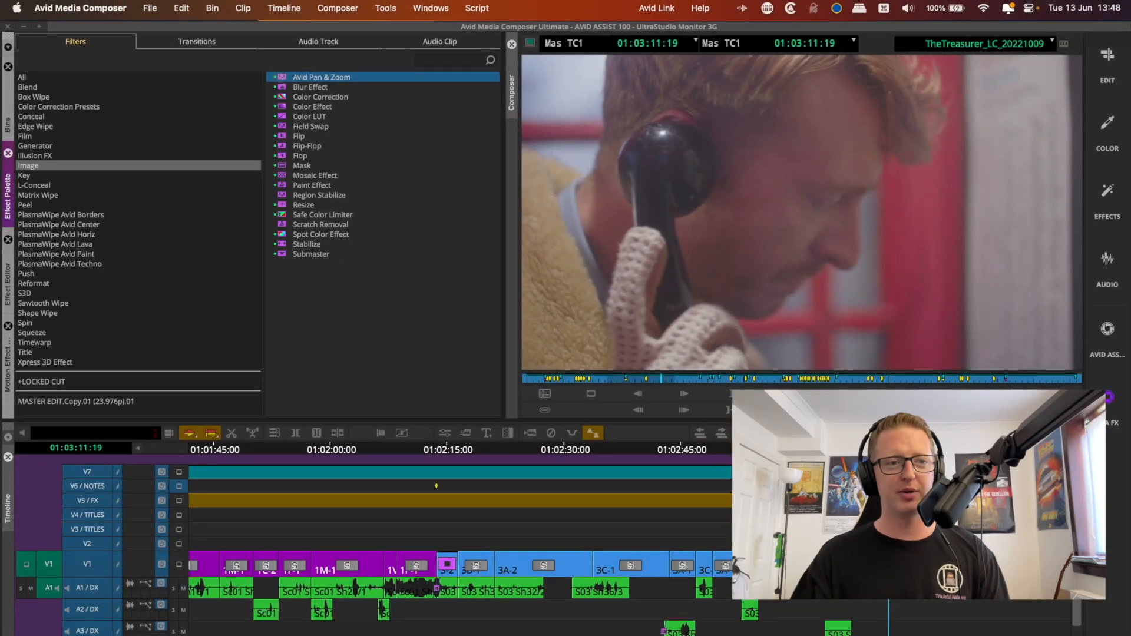
# - Inspect the Timecode Burn-In in effect mode, then place the playhead at 01:02:54:17 with more of the sequence in view
pyautogui.press('F8')
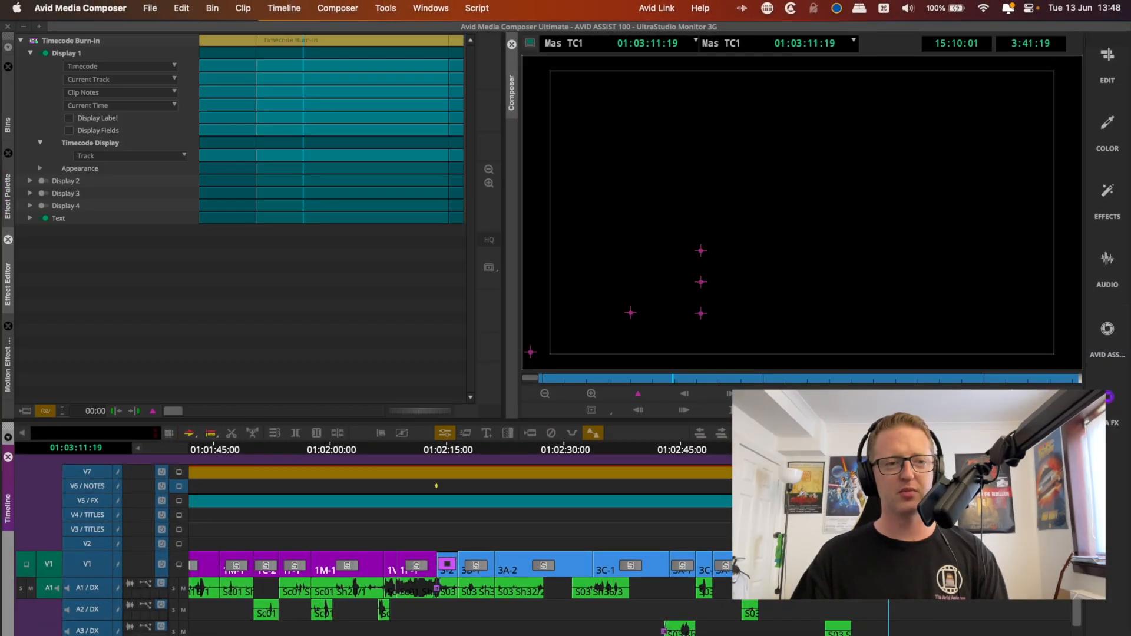
pyautogui.click(756, 450)
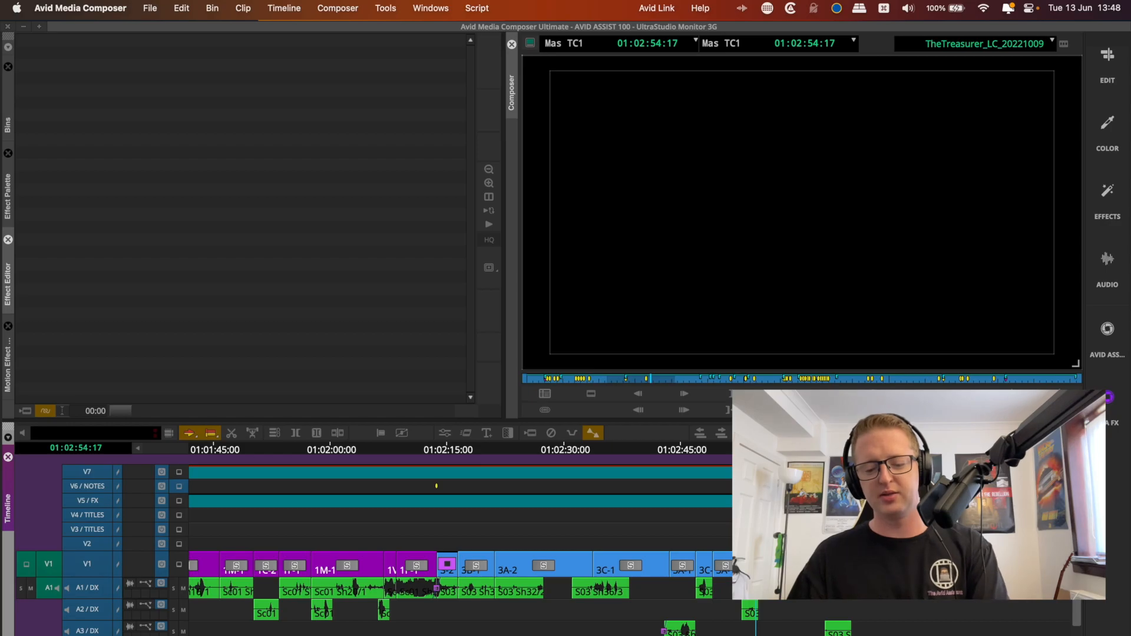
pyautogui.press('Up')
pyautogui.press('Up')
pyautogui.press('Up')
pyautogui.press('Up')
pyautogui.press('Down')
pyautogui.press('Down')
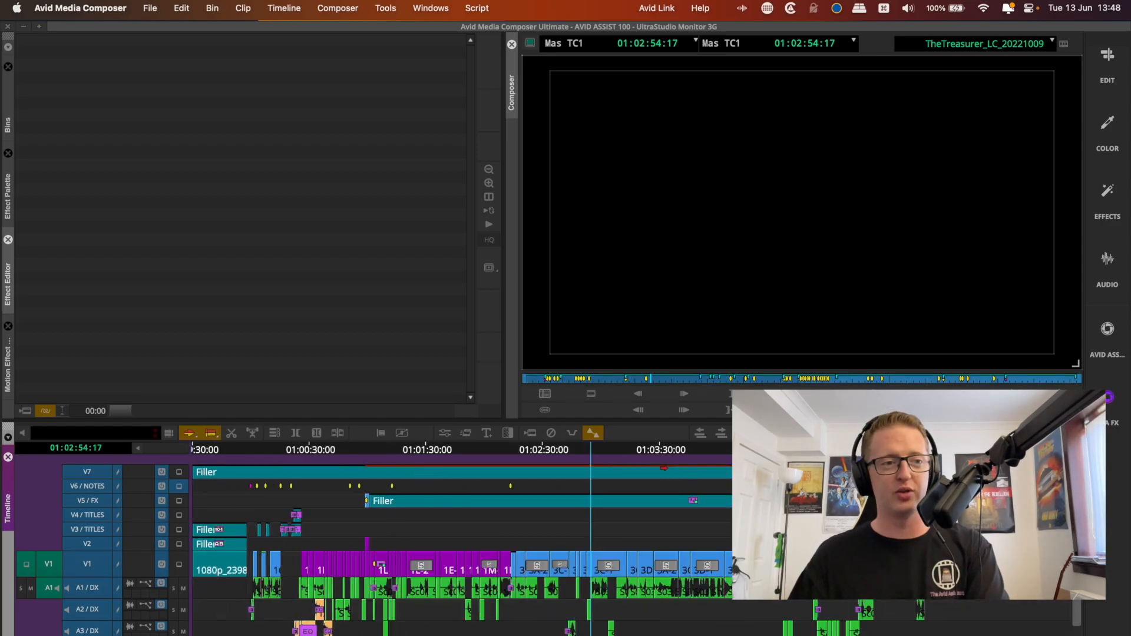
# - Select the filler carrying Avid Pan & Zoom on track V5 / FX and open the effect's parameters for editing
pyautogui.click(609, 498)
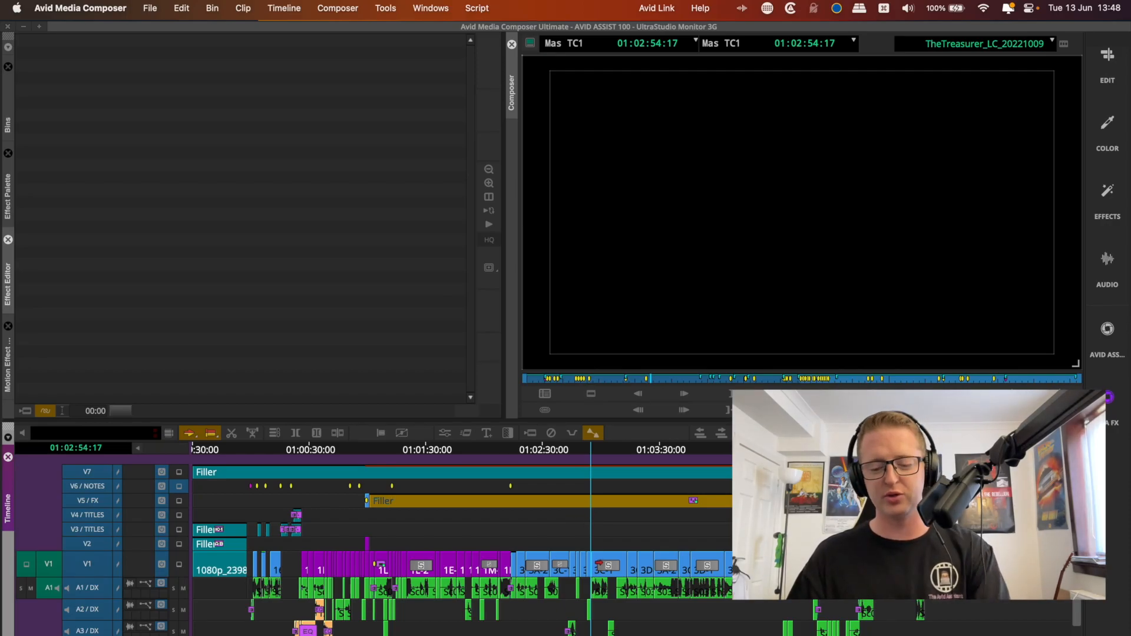
pyautogui.press('super+bracketright')
pyautogui.press('super+bracketleft')
pyautogui.press('super+bracketleft')
pyautogui.press('super+bracketleft')
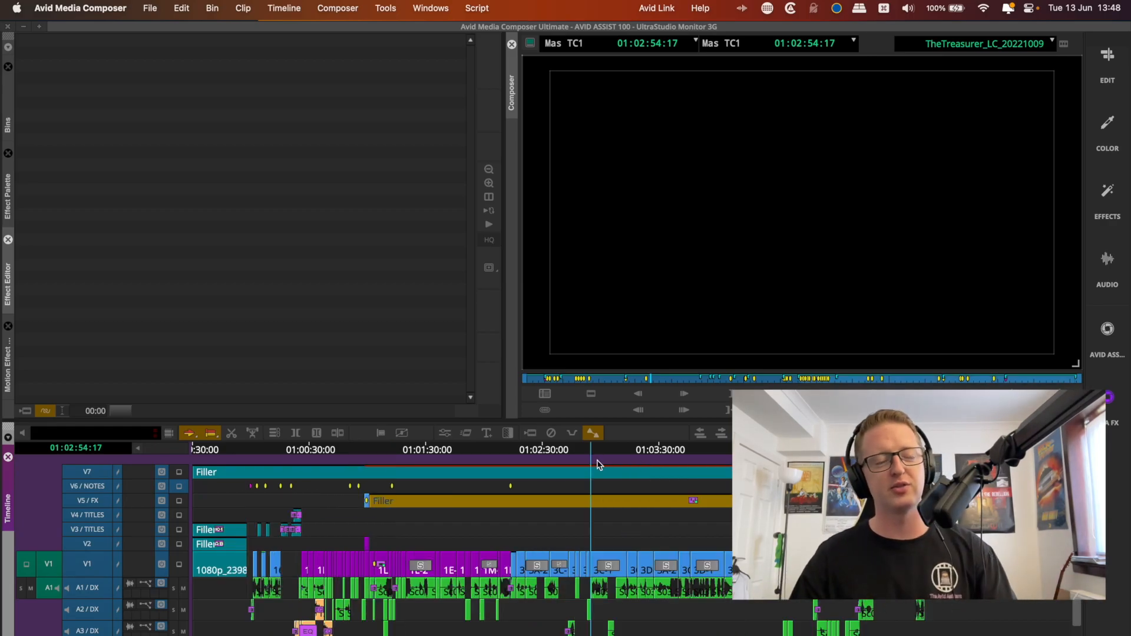
pyautogui.press("'")
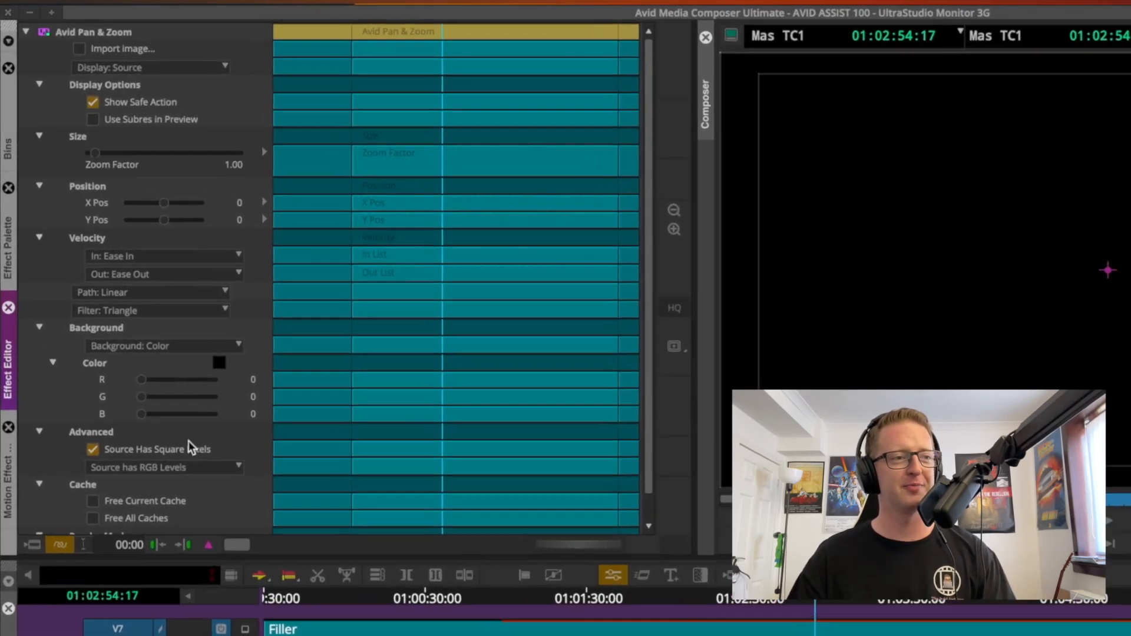
# - Review the Avid Pan & Zoom parameters and return the background color's B value to 0
pyautogui.scroll(-1, 189, 170)
pyautogui.scroll(-3, 294, 356)
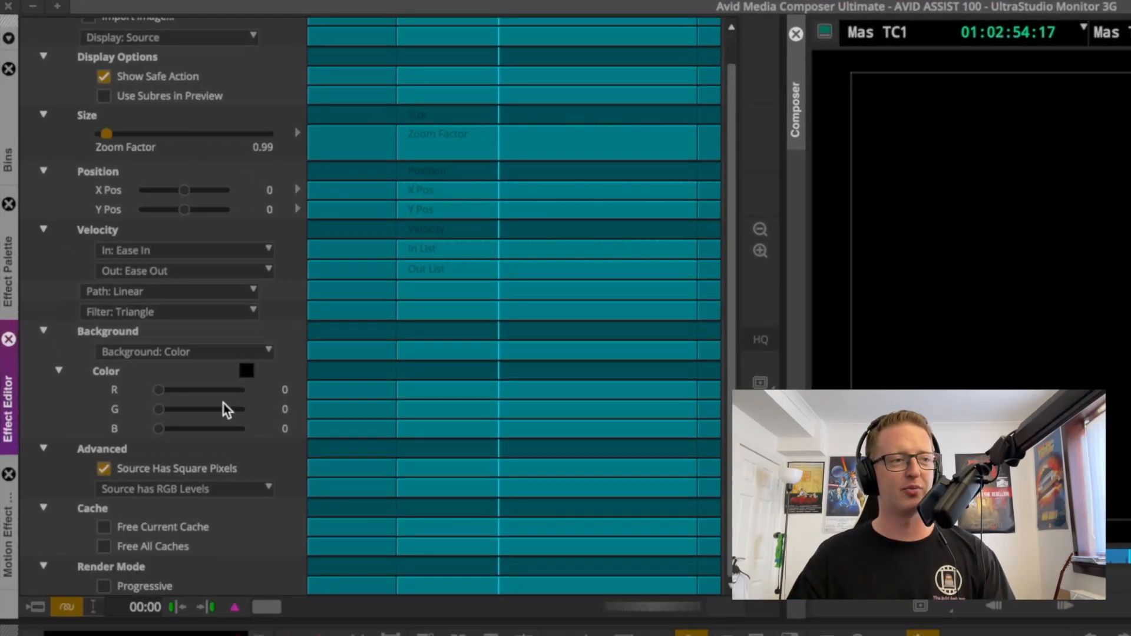
pyautogui.scroll(-1, 226, 409)
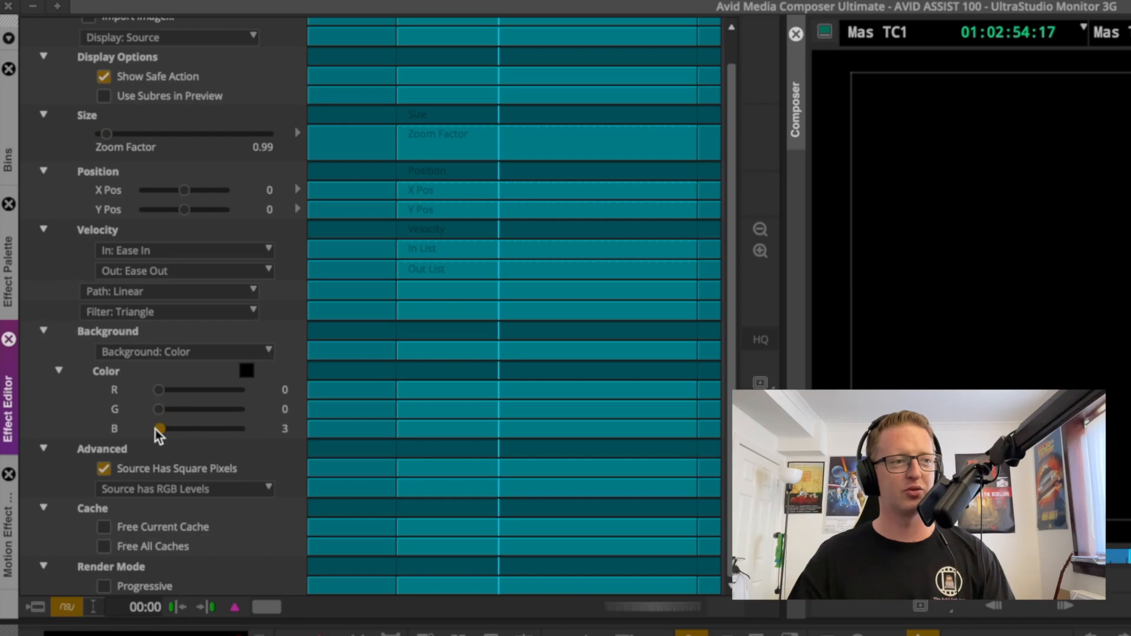
pyautogui.moveTo(159, 429); pyautogui.dragTo(74, 439)
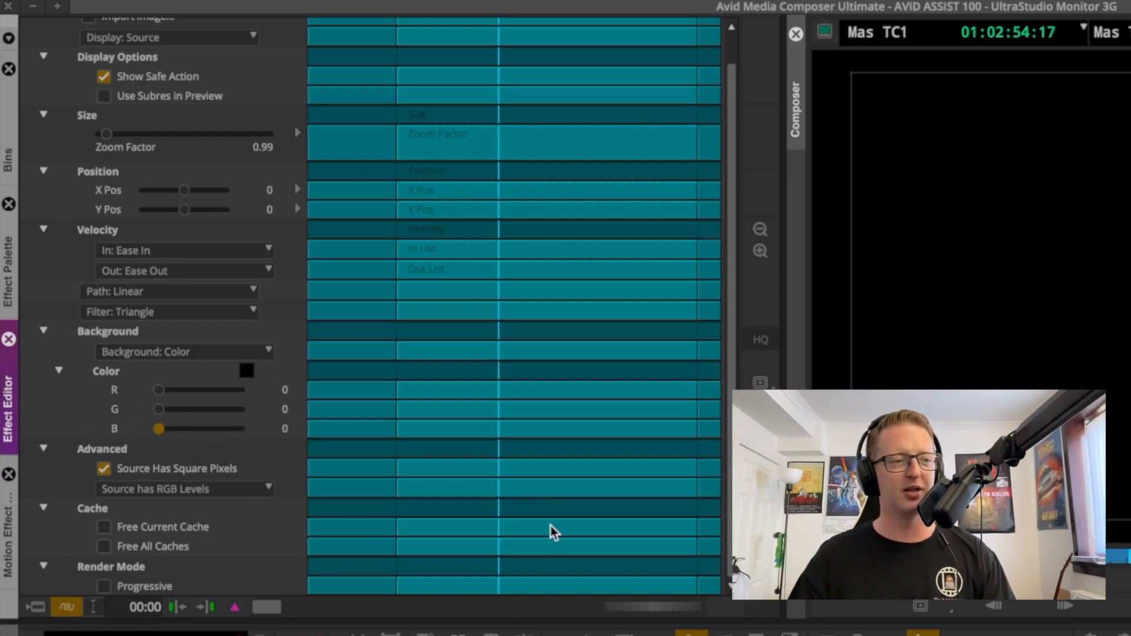
pyautogui.scroll(2, 730, 285)
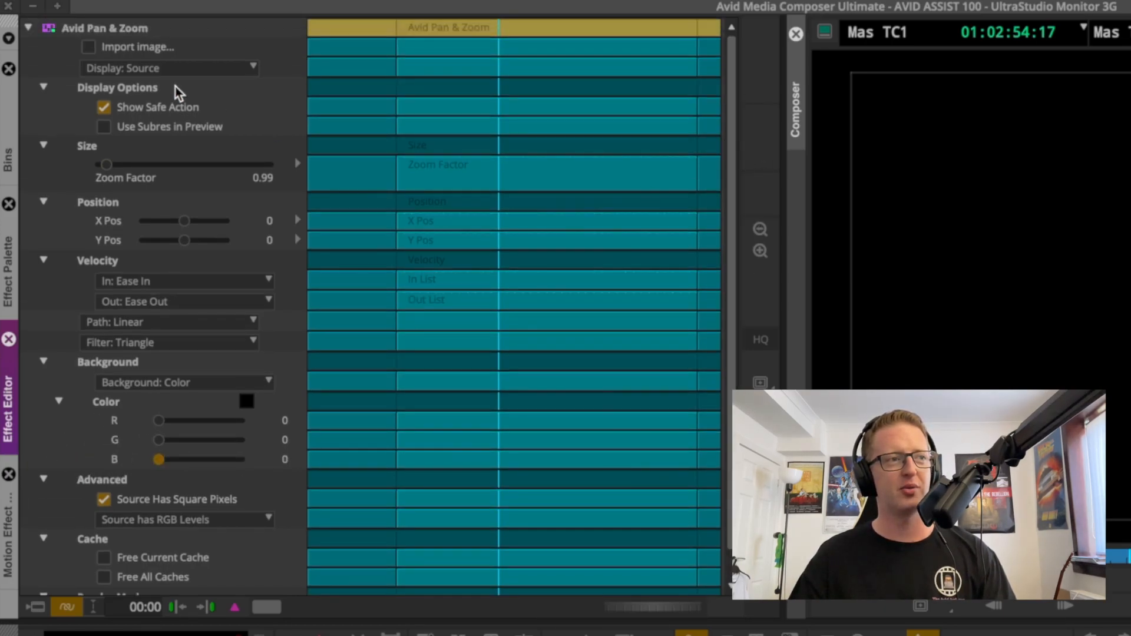
# - Preview TAA_SIMPLE.png from the IMAGES_LOGOS folder and import it as the Avid Pan & Zoom image
pyautogui.click(150, 50)
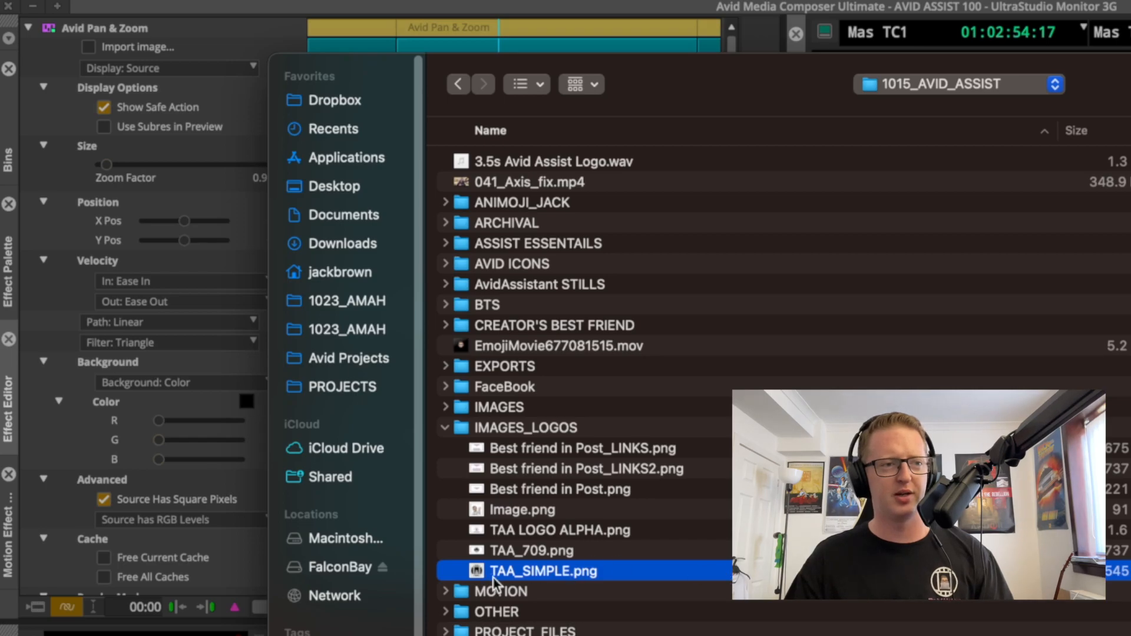
pyautogui.press('space')
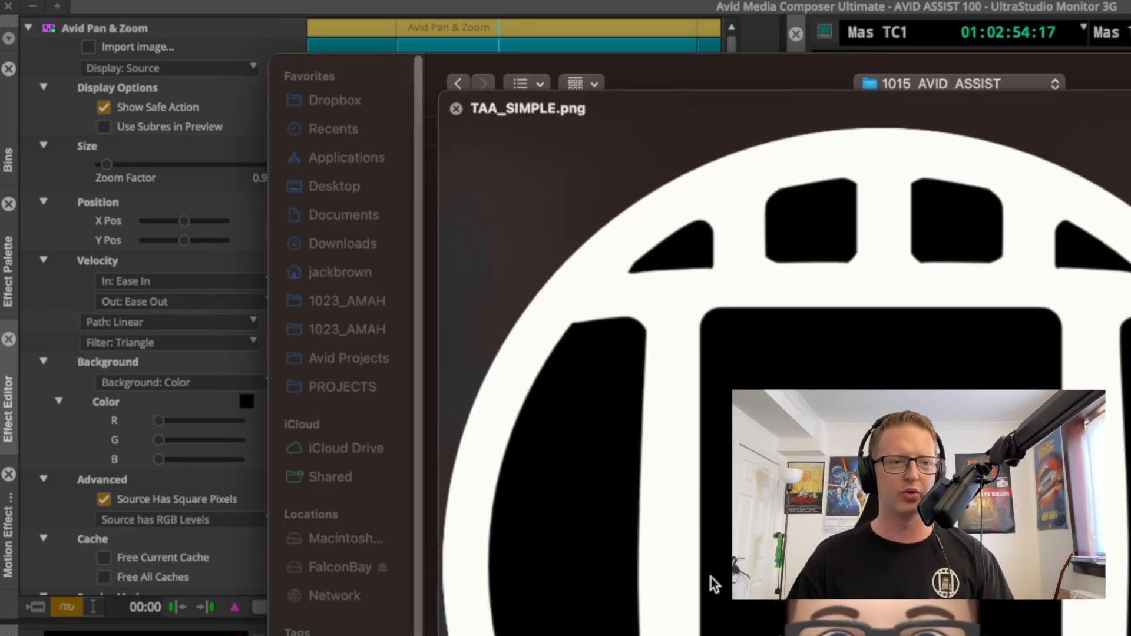
pyautogui.press('space')
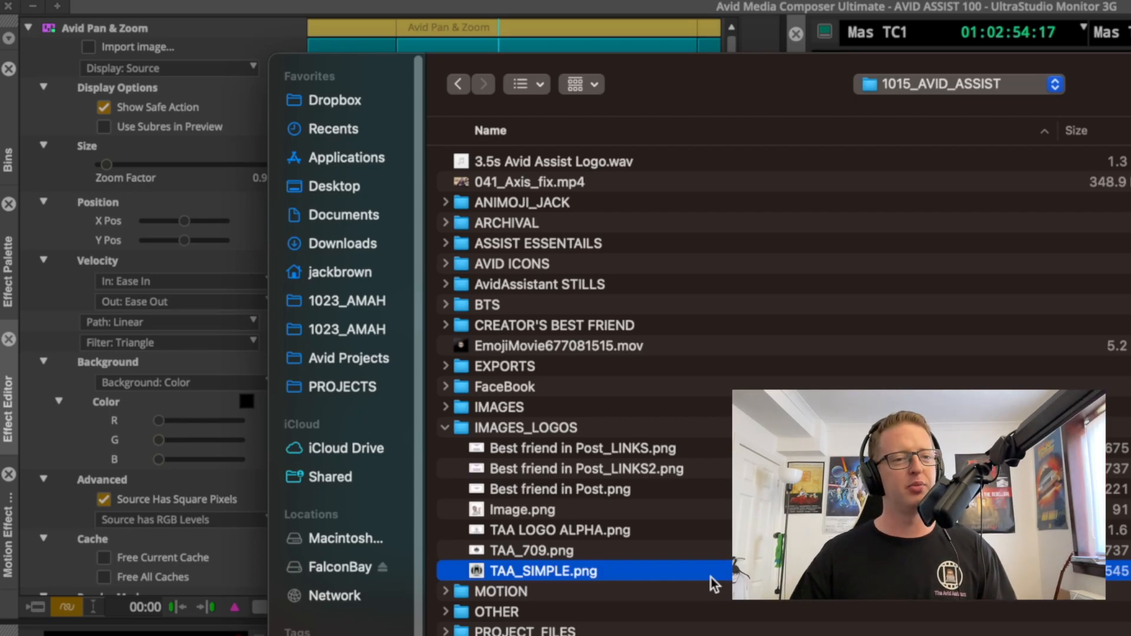
pyautogui.press('Return')
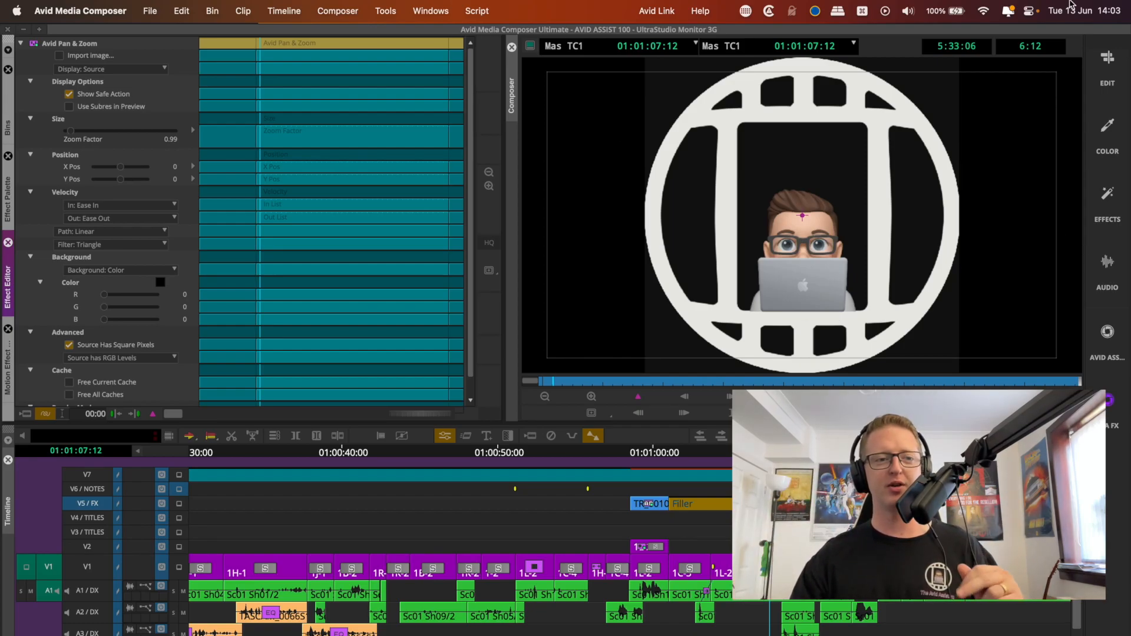
# - Place the playhead at 01:01:06:16 and set Avid Pan & Zoom to Display: Target with Background: Video
pyautogui.click(786, 455)
pyautogui.moveTo(746, 457)
pyautogui.mouseDown()
pyautogui.moveTo(562, 481)
pyautogui.moveTo(756, 473)
pyautogui.mouseUp()
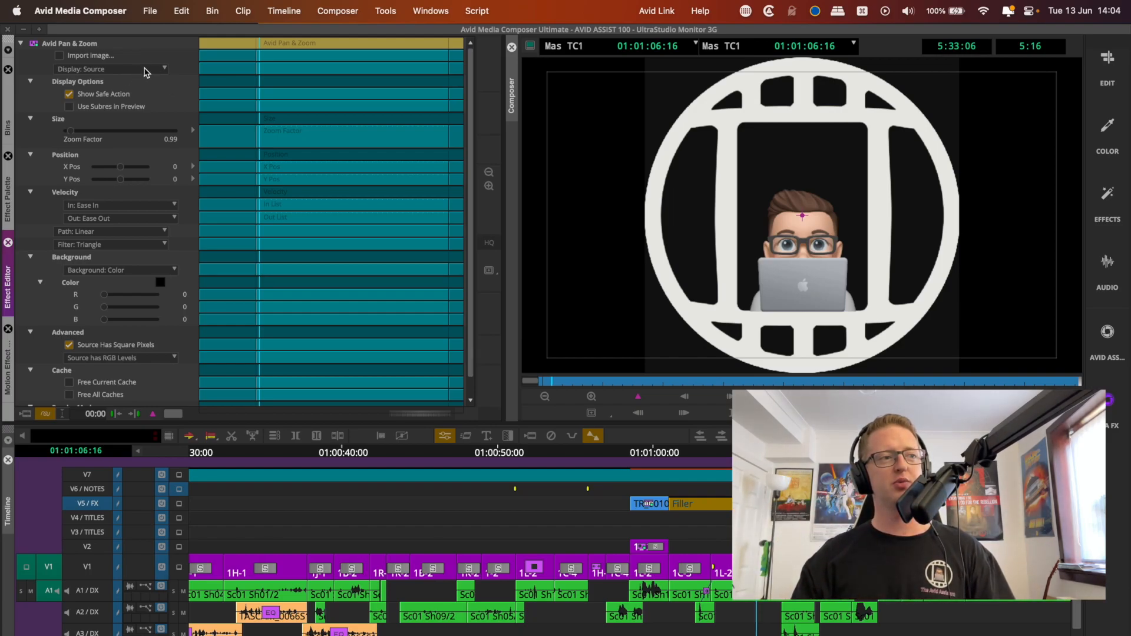
pyautogui.click(146, 72)
pyautogui.click(146, 83)
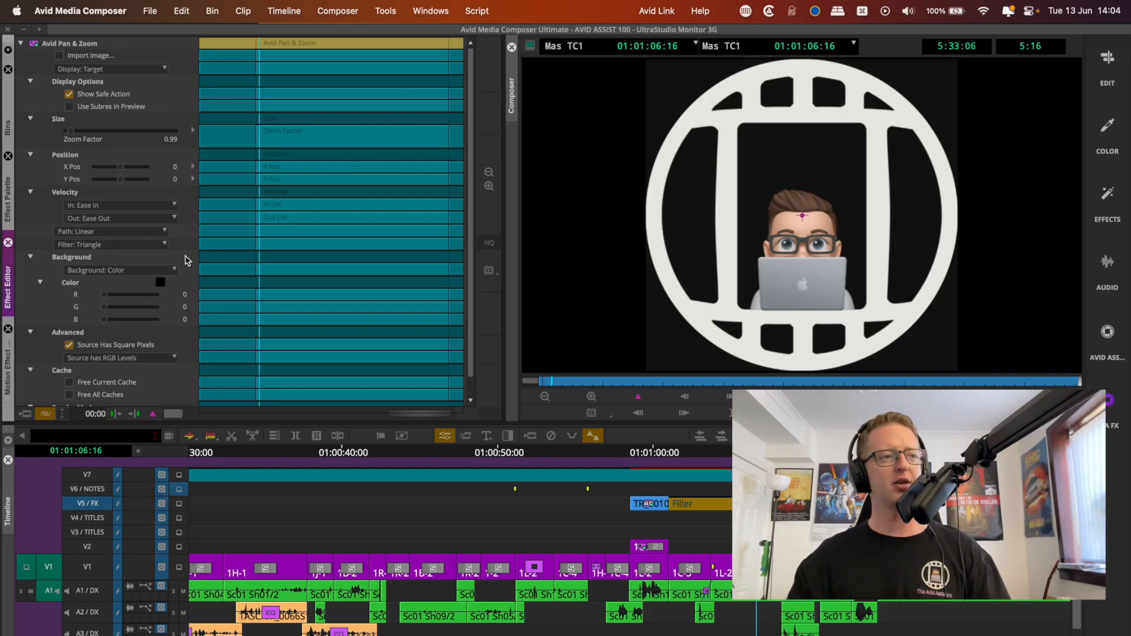
pyautogui.click(139, 272)
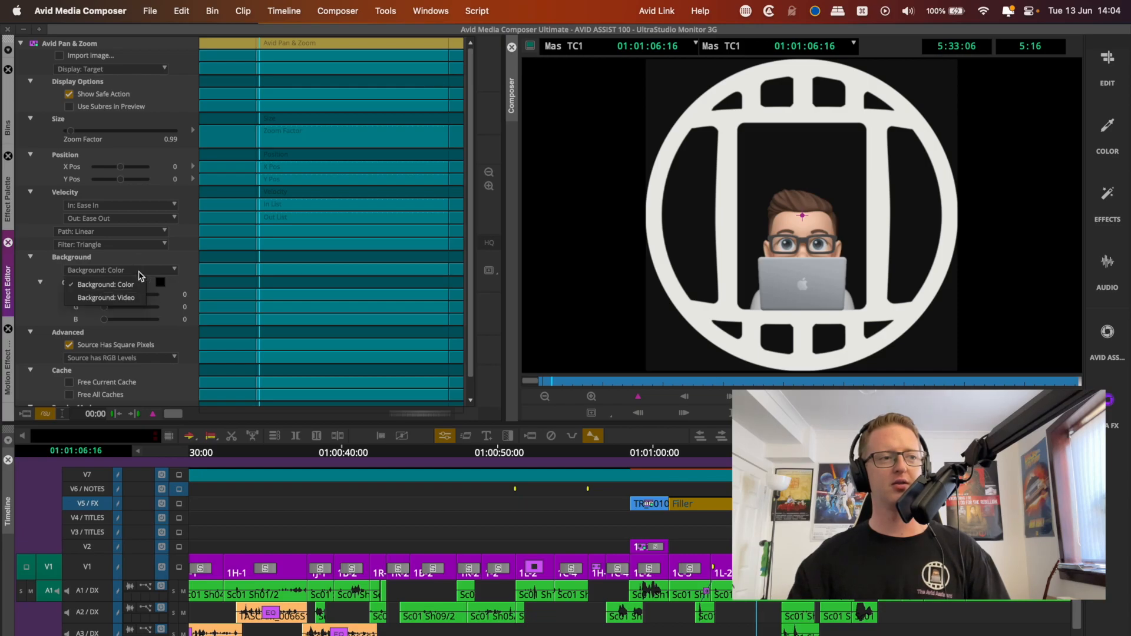
pyautogui.click(125, 299)
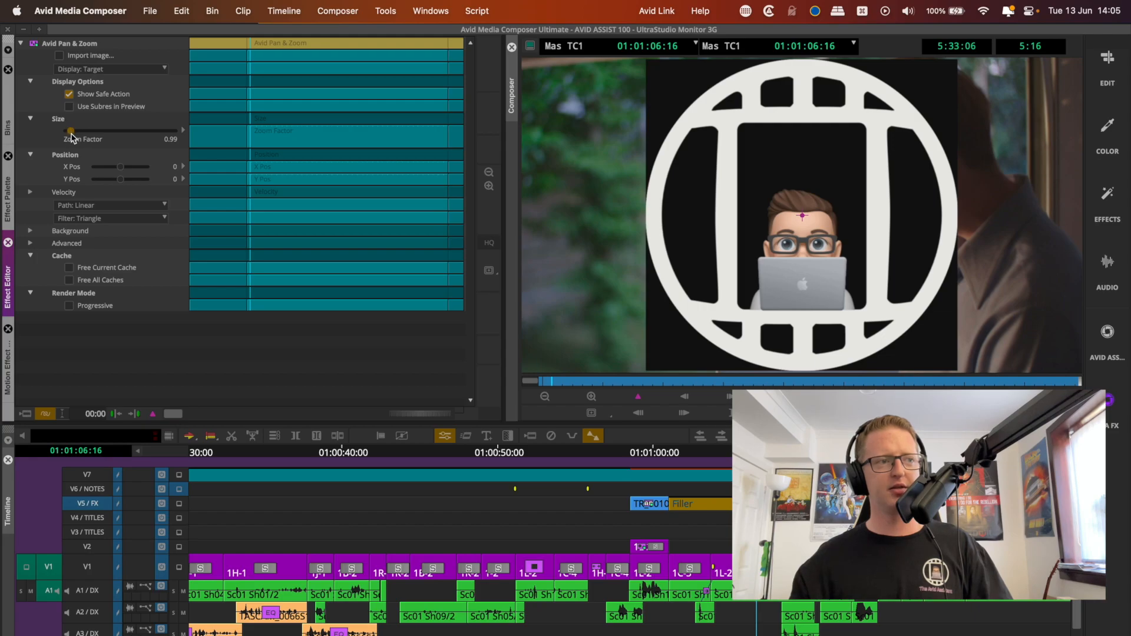
# - Shrink the logo to a Zoom Factor of 0.47 and reposition it at X Pos 342, Y Pos -210
pyautogui.moveTo(71, 137); pyautogui.dragTo(69, 136)
pyautogui.moveTo(120, 168)
pyautogui.mouseDown()
pyautogui.moveTo(129, 172)
pyautogui.moveTo(115, 183)
pyautogui.mouseUp()
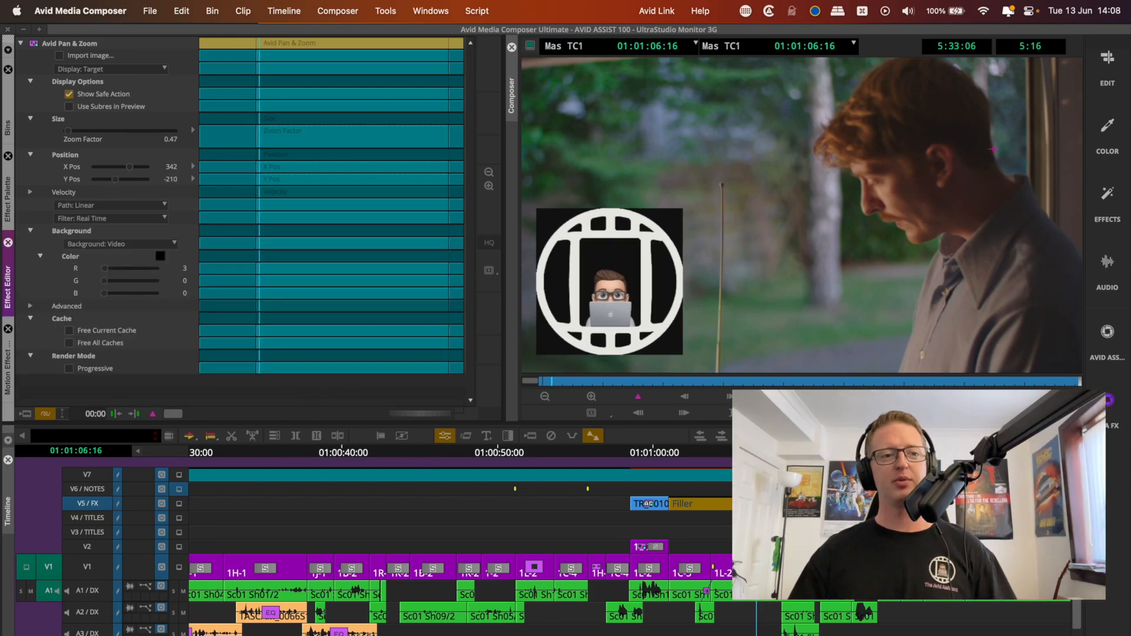
pyautogui.click(756, 454)
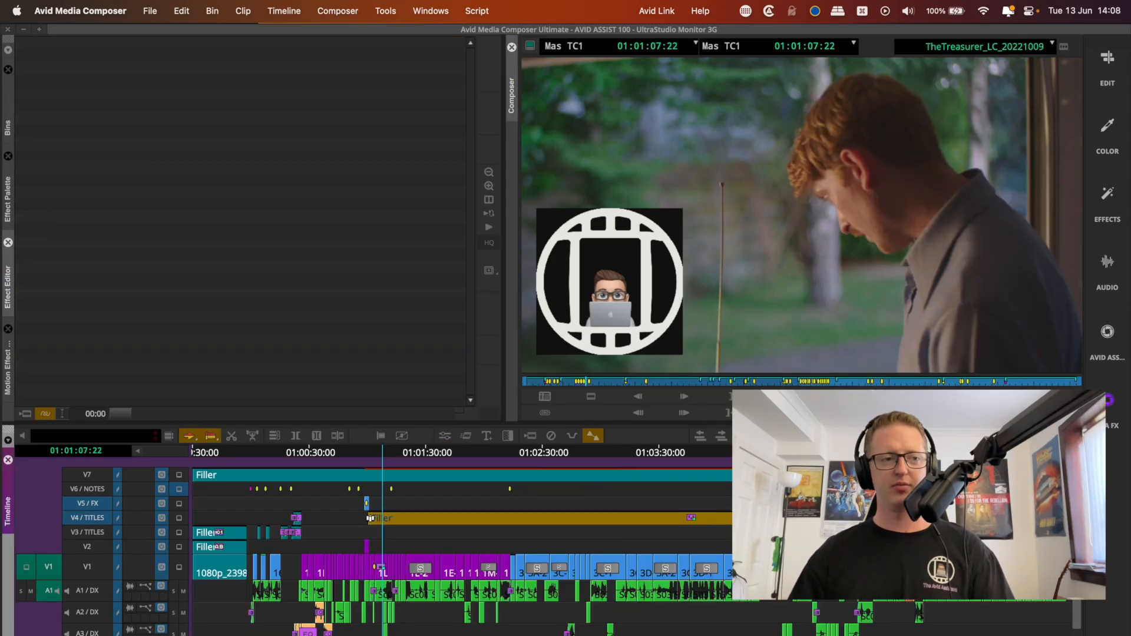
# - Trim the start of the logo filler on V4 / TITLES to 01:01:07:02 and select that filler
pyautogui.moveTo(370, 518)
pyautogui.mouseDown()
pyautogui.moveTo(606, 518)
pyautogui.moveTo(505, 538)
pyautogui.moveTo(565, 531)
pyautogui.moveTo(298, 522)
pyautogui.moveTo(680, 525)
pyautogui.moveTo(380, 524)
pyautogui.mouseUp()
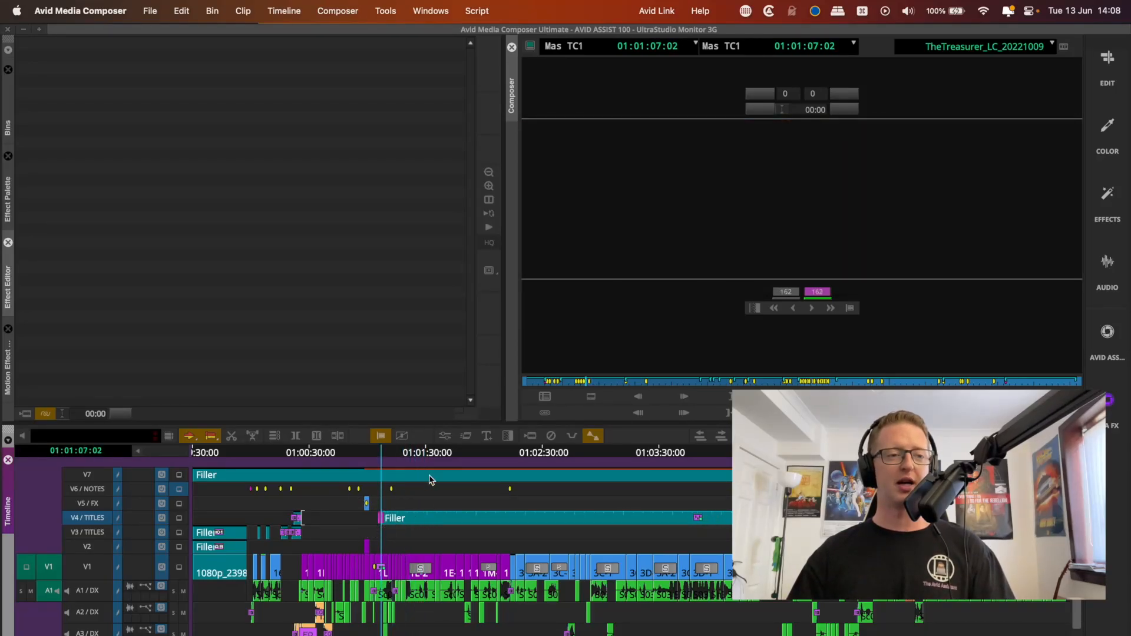
pyautogui.click(448, 460)
pyautogui.click(454, 522)
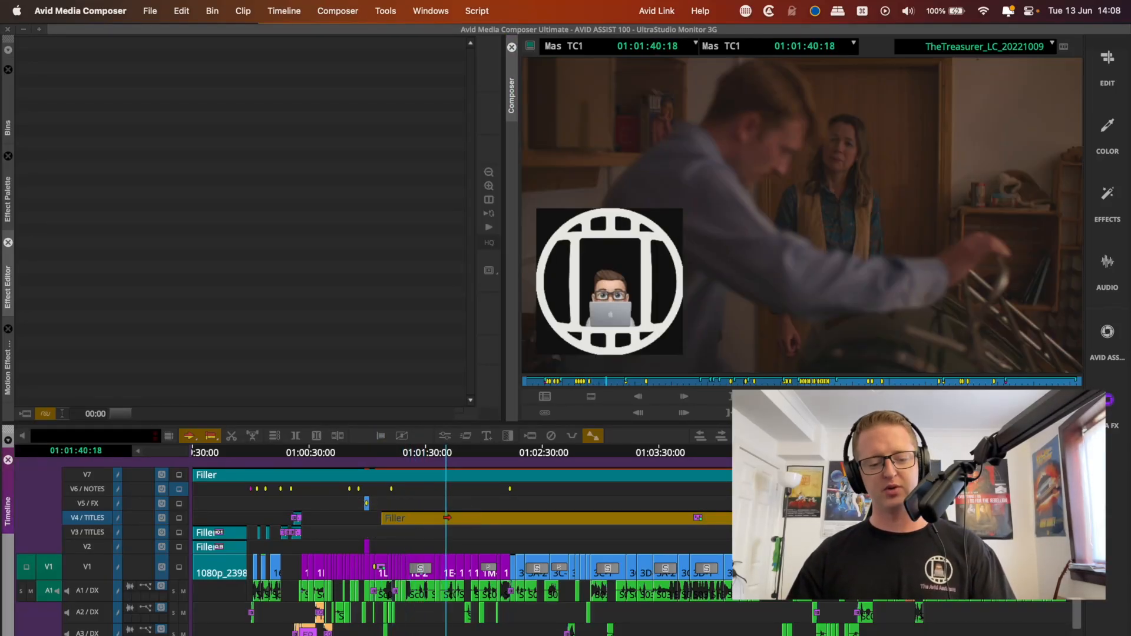
# - View the SpectraMatte parameters, then leave effect mode and review the green-screen clip on V4 / TITLES up to 01:02:15:03
pyautogui.press('F11')
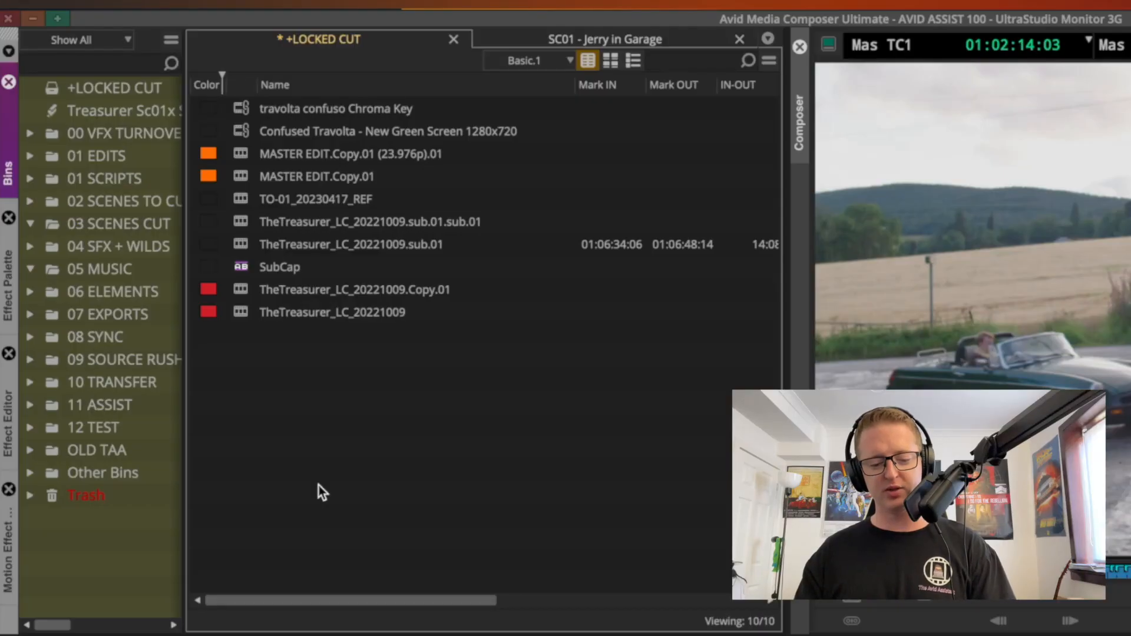
pyautogui.click(9, 283)
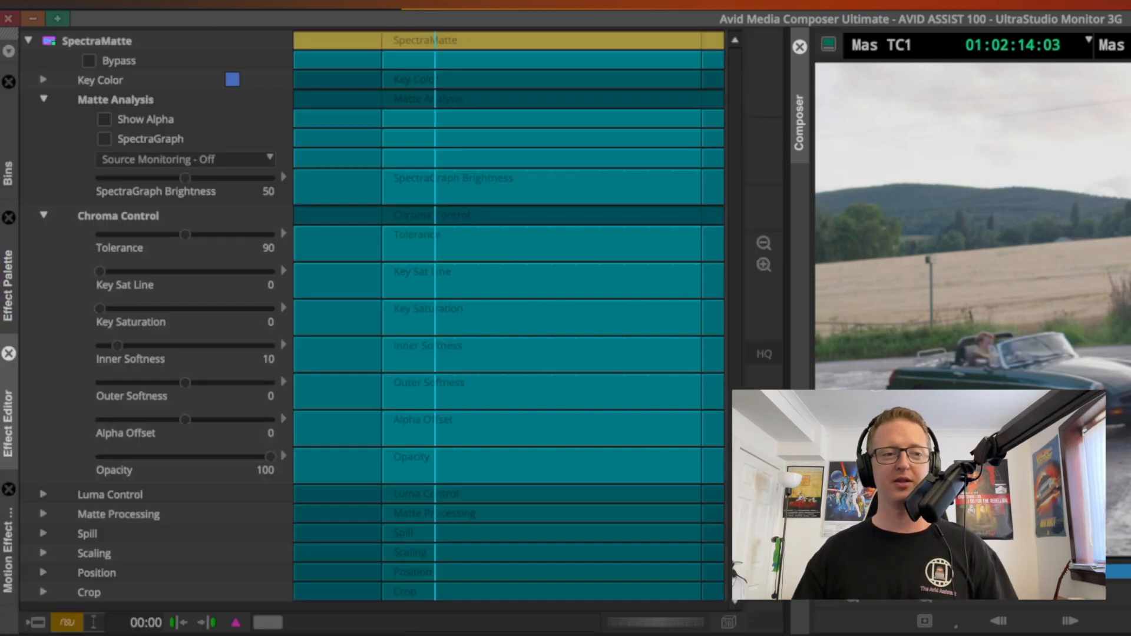
pyautogui.press('Right')
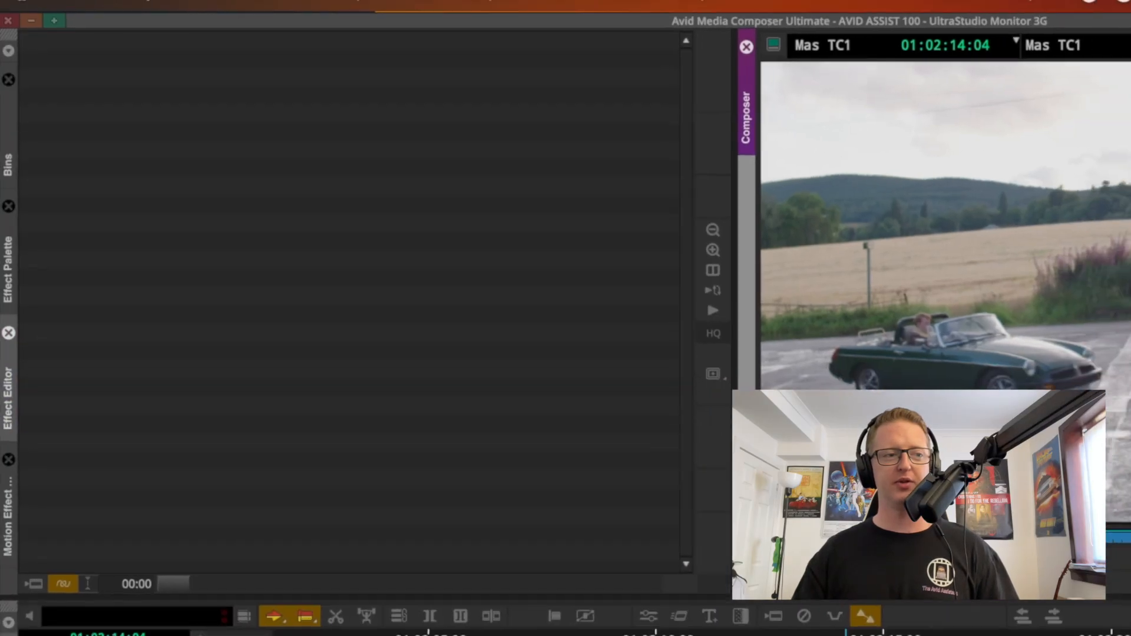
pyautogui.click(197, 538)
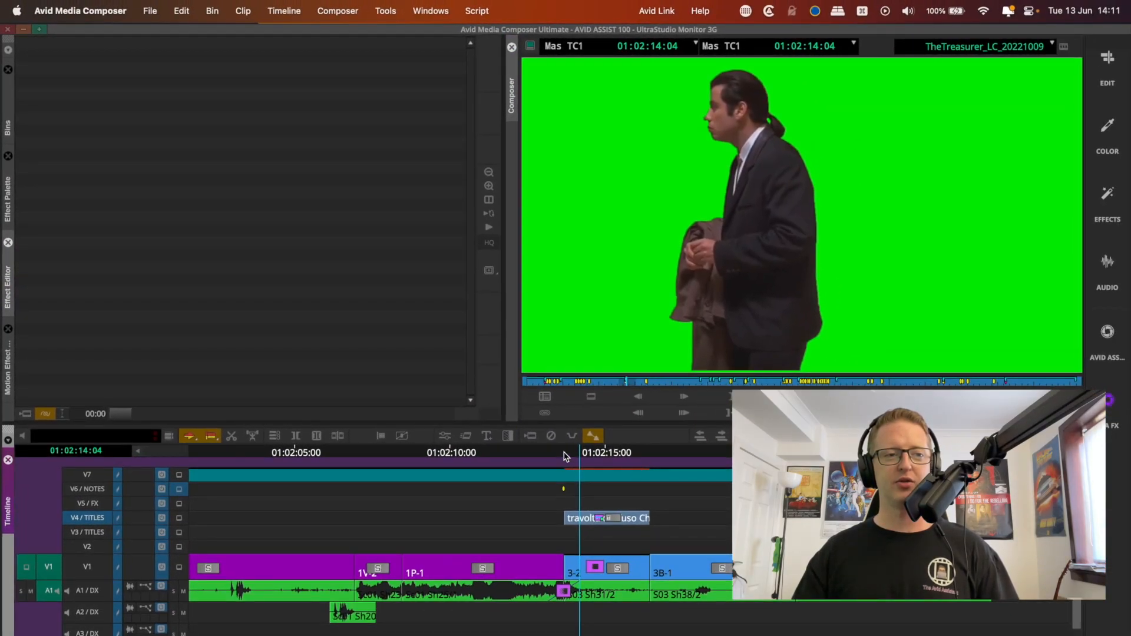
pyautogui.moveTo(576, 455); pyautogui.dragTo(610, 466)
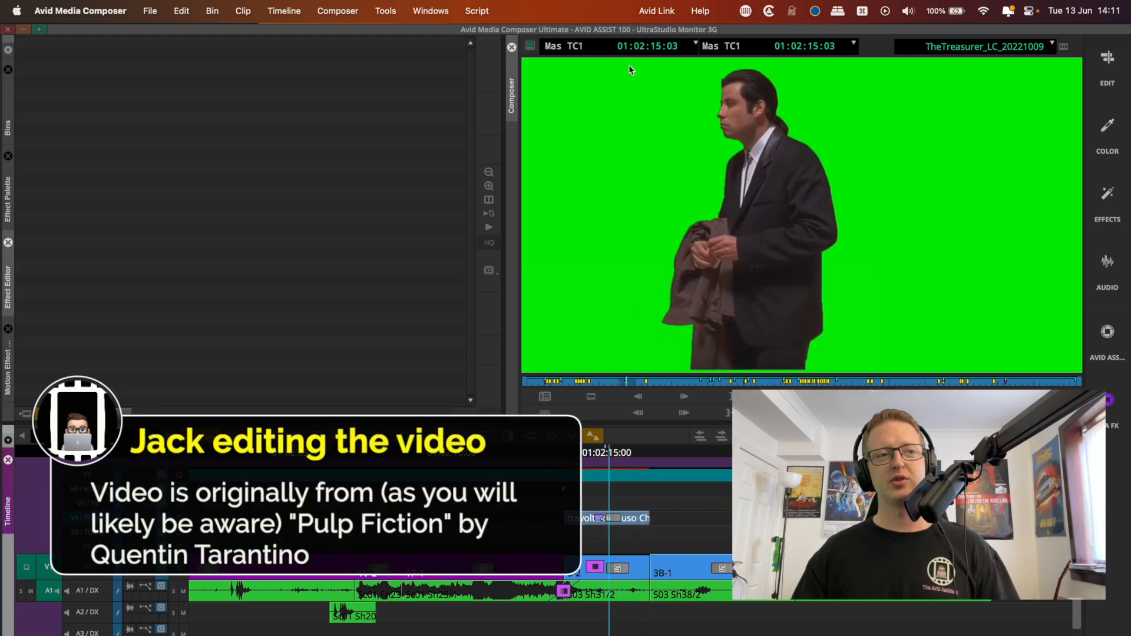
# - Check the background through V2 in effect mode, then restore monitoring of the green-screen clip and bypass SpectraMatte
pyautogui.click(180, 548)
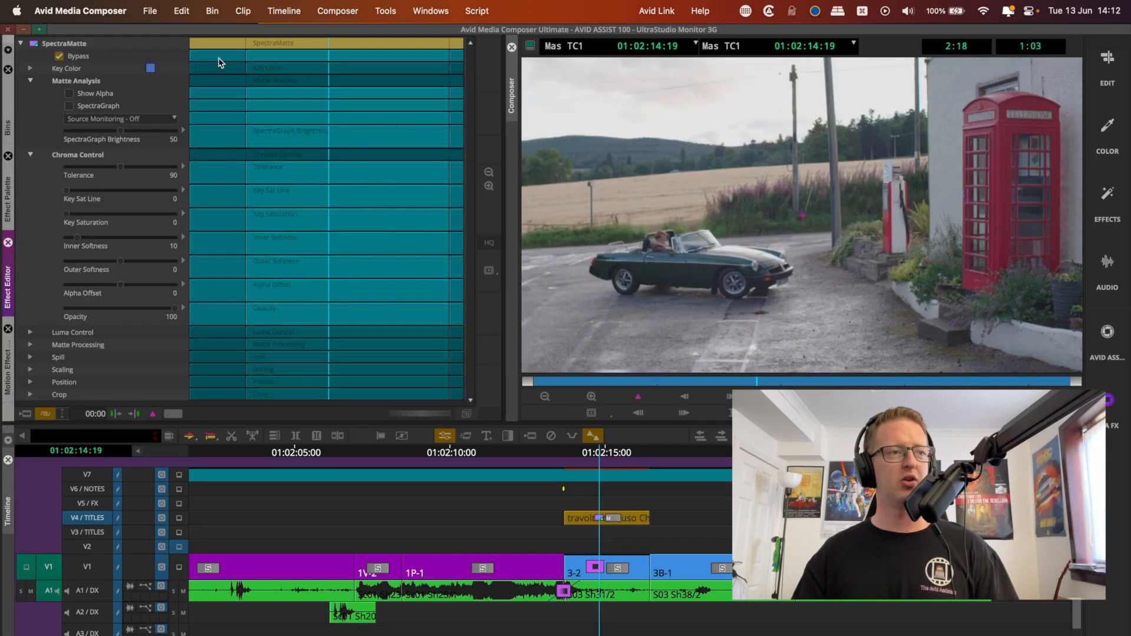
pyautogui.click(60, 57)
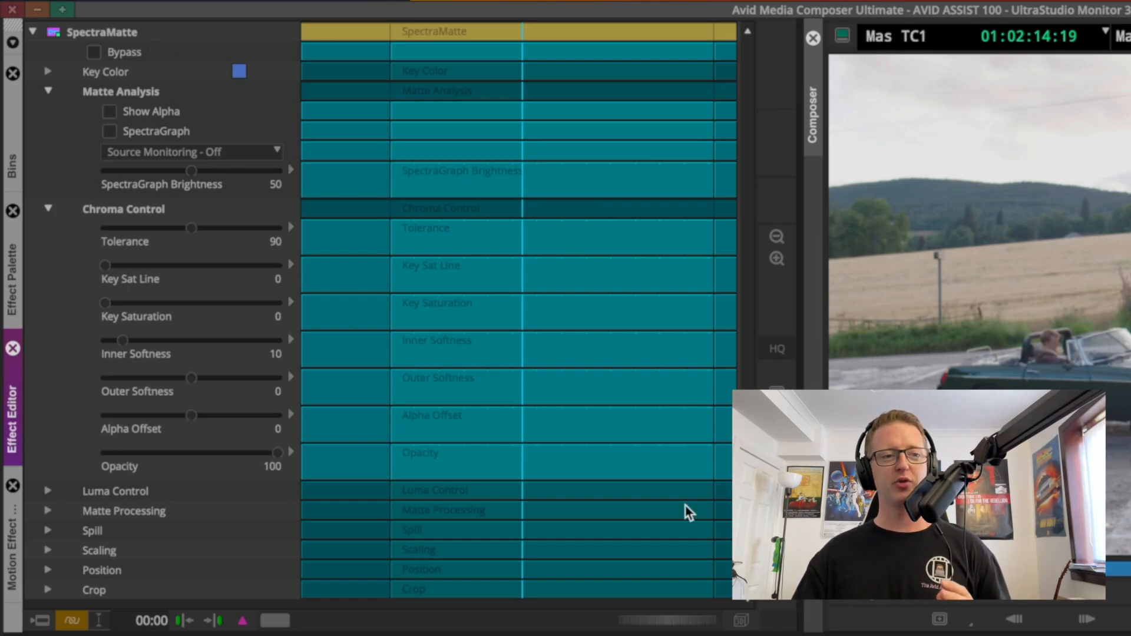
pyautogui.click(883, 633)
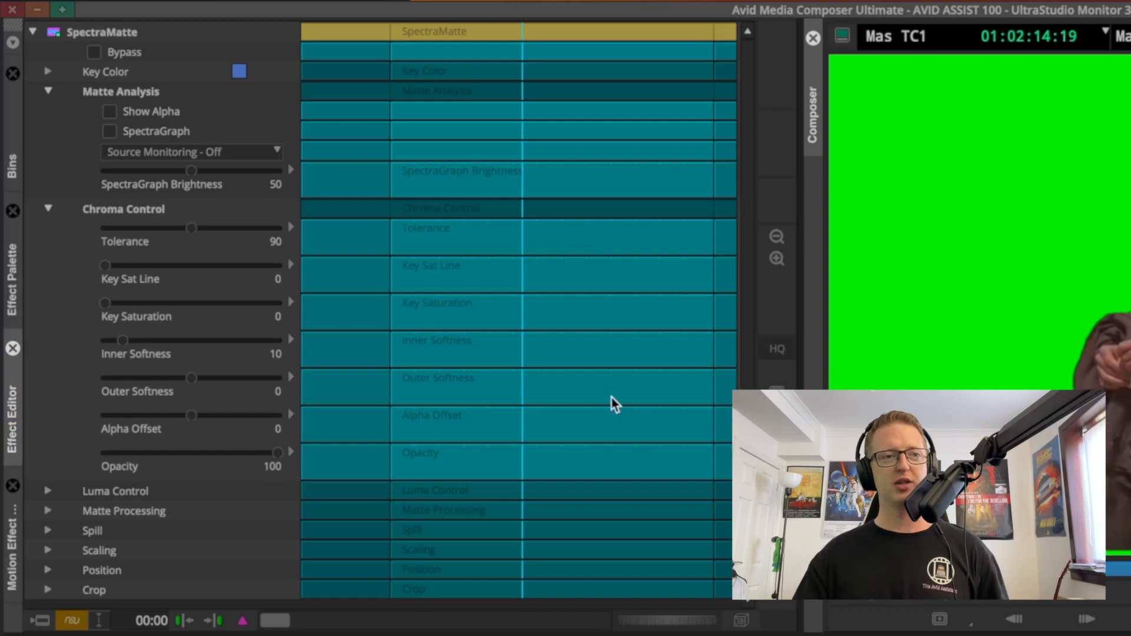
pyautogui.click(127, 53)
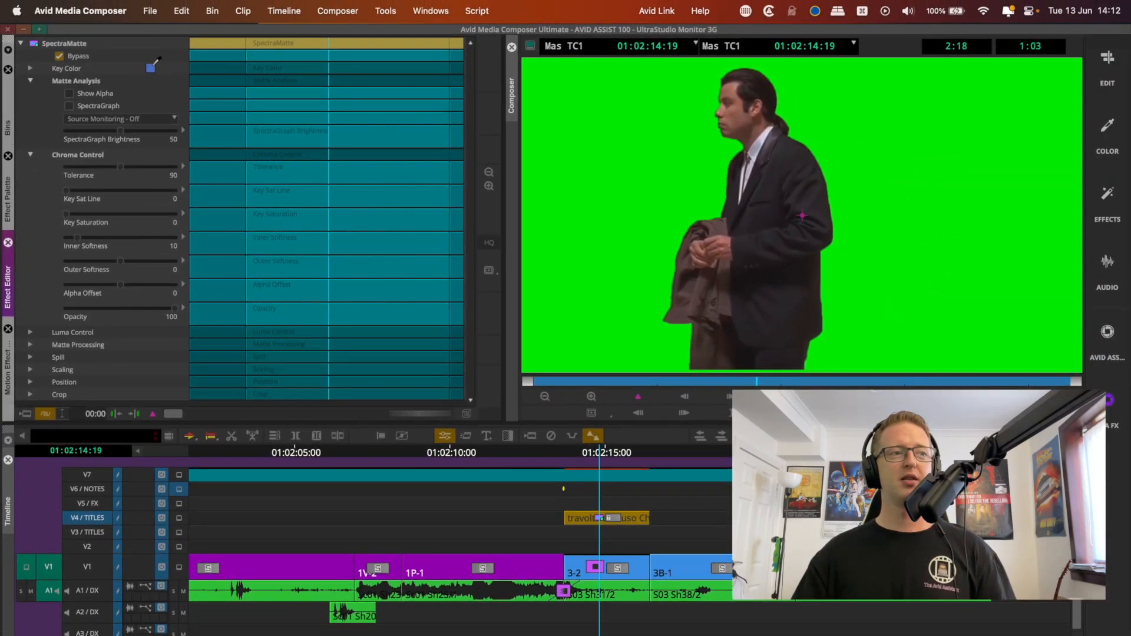
# - Sample the clip's green background as the SpectraMatte key color, dismiss the color readout and turn off Bypass
pyautogui.moveTo(151, 68); pyautogui.dragTo(553, 111)
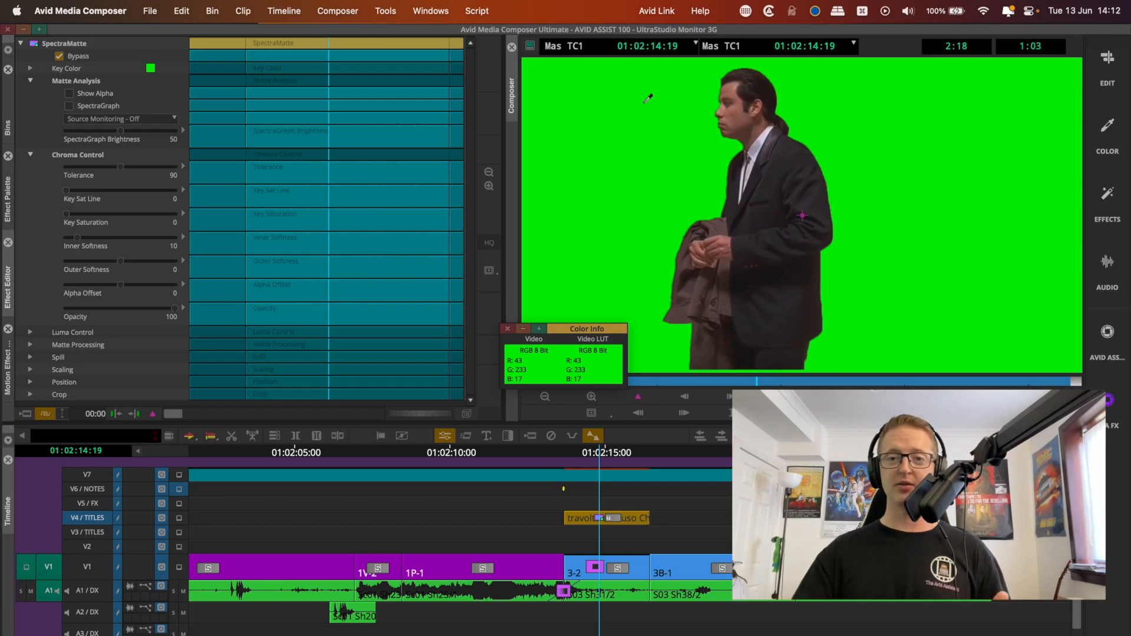
pyautogui.click(655, 133)
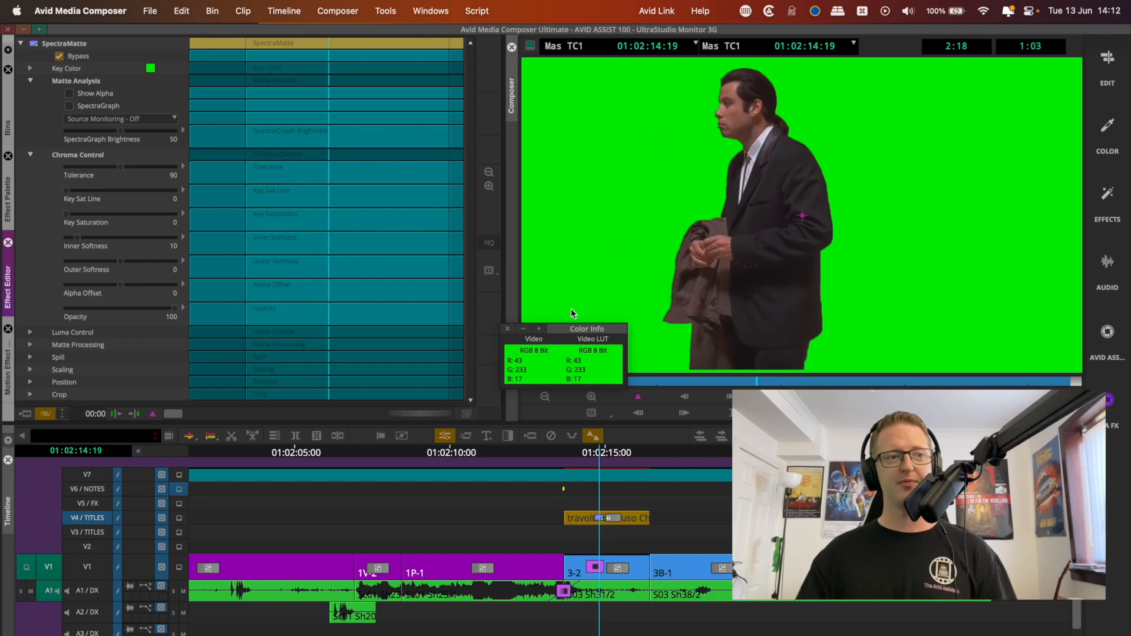
pyautogui.click(508, 329)
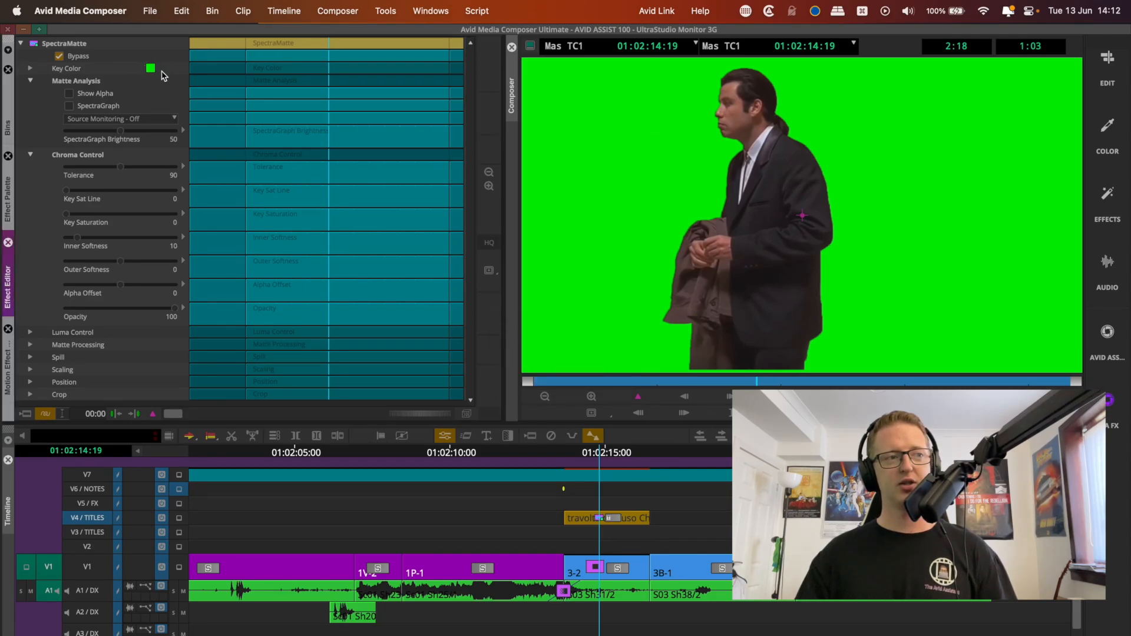
pyautogui.click(60, 56)
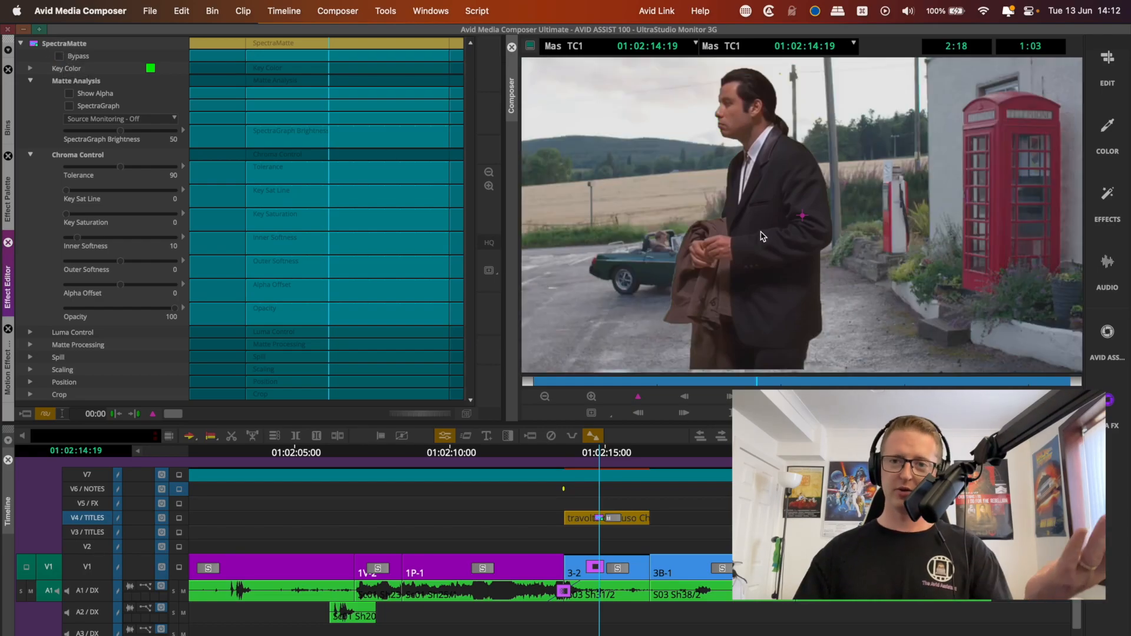
# - Scrub through the keyed clip back to 01:02:13:16 and expand SpectraMatte's Spill settings
pyautogui.moveTo(317, 164); pyautogui.dragTo(335, 159)
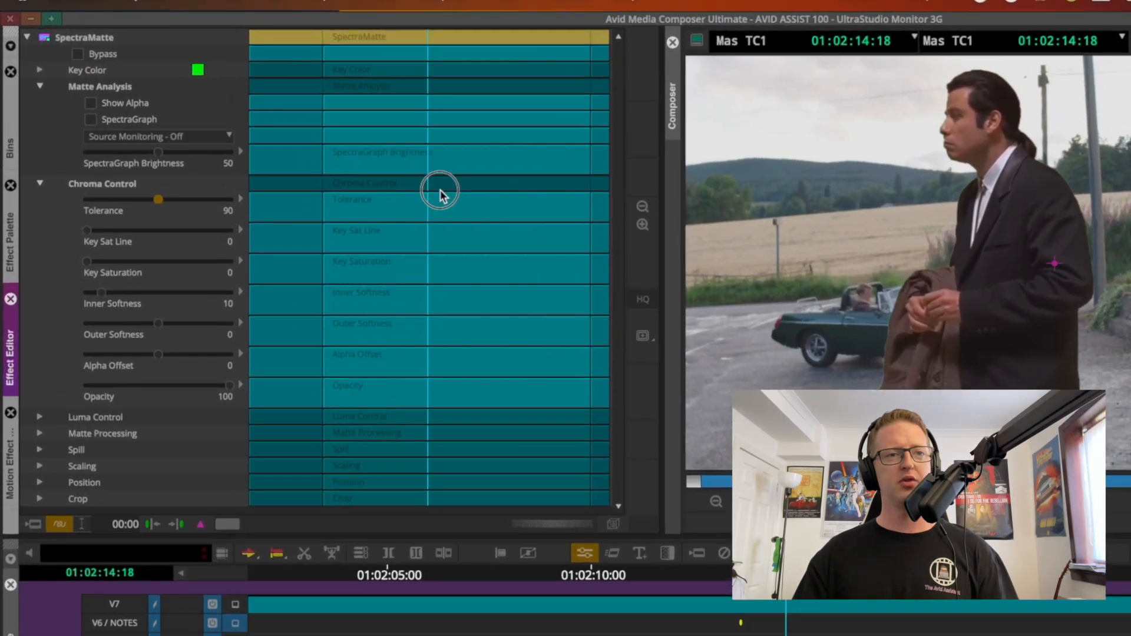
pyautogui.moveTo(440, 190); pyautogui.dragTo(382, 187)
pyautogui.moveTo(462, 213); pyautogui.dragTo(203, 216)
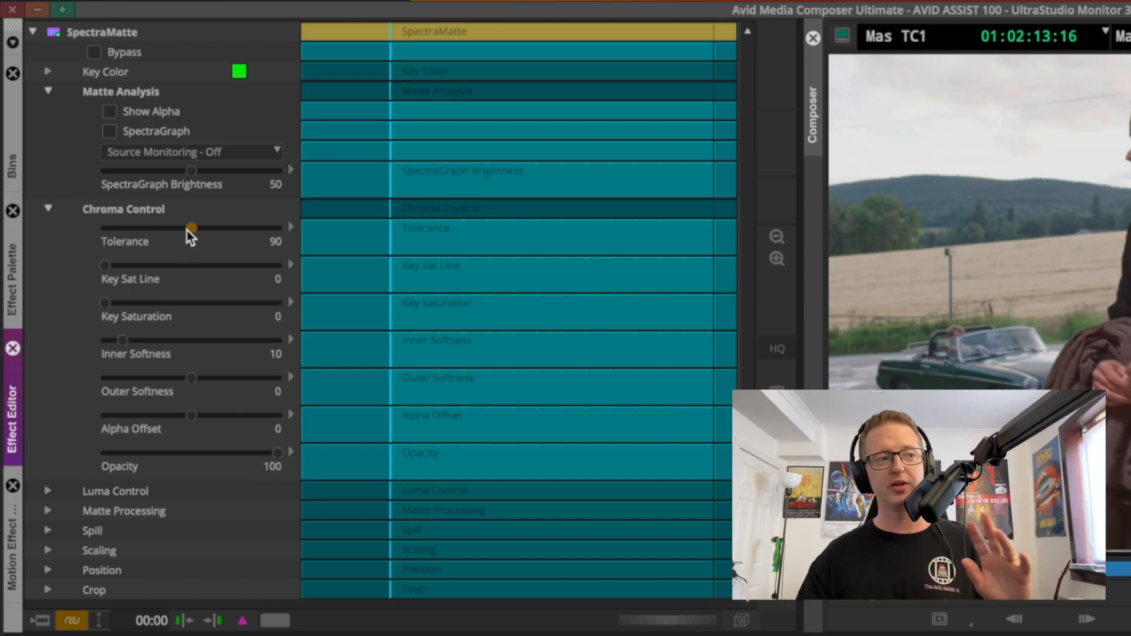
pyautogui.click(48, 530)
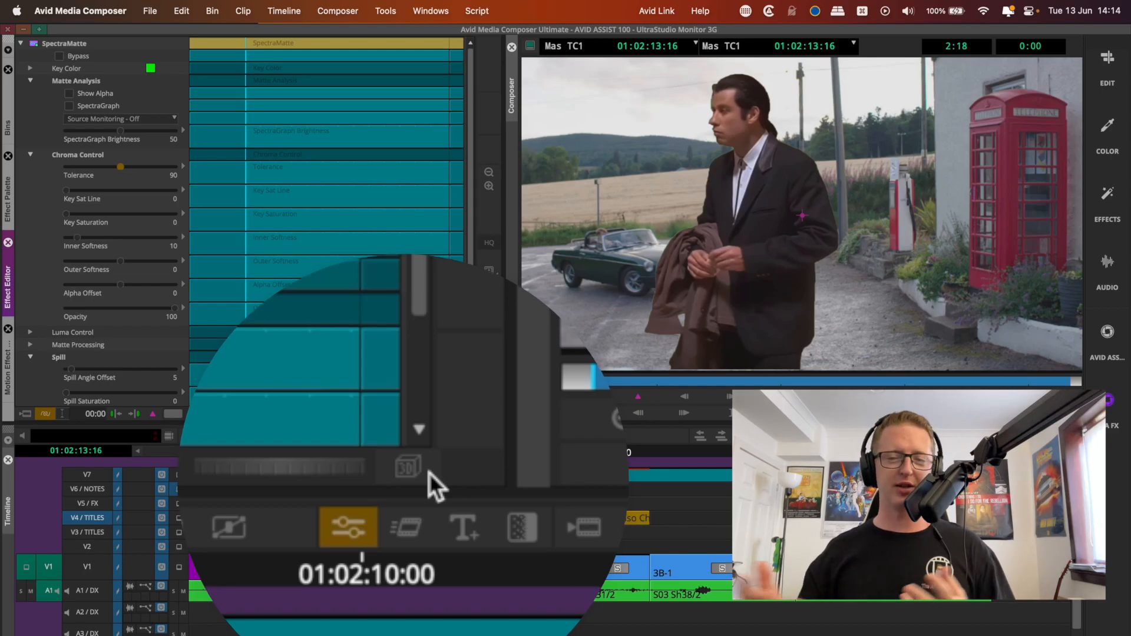
# - Promote the keyed clip's SpectraMatte effect to 3D Warp and expand its Scaling parameters
pyautogui.rightClick(474, 416)
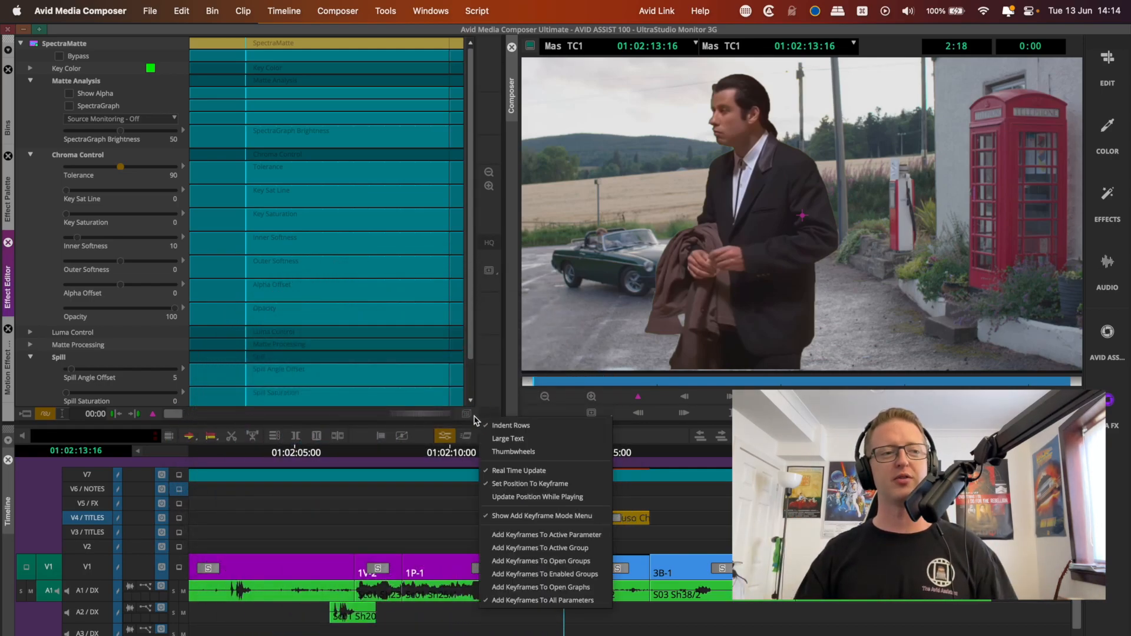
pyautogui.click(485, 403)
pyautogui.click(471, 416)
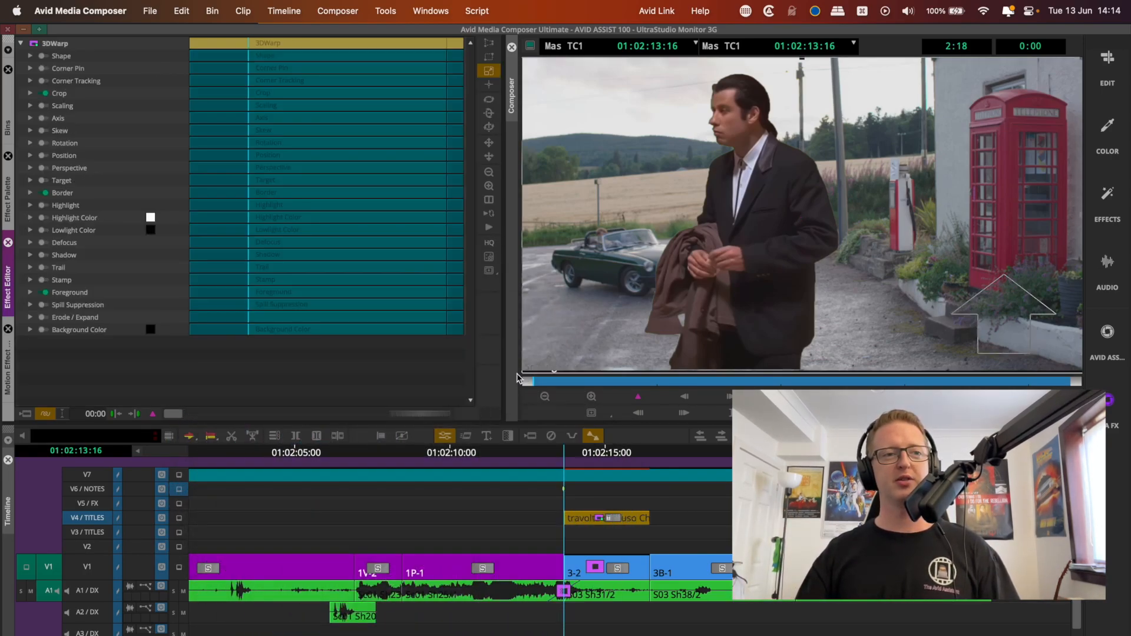
pyautogui.click(30, 105)
# - Try the keyed man at 120 scaling, shifted toward the phone box, and at 70 scaling, moved back toward the car
pyautogui.click(111, 130)
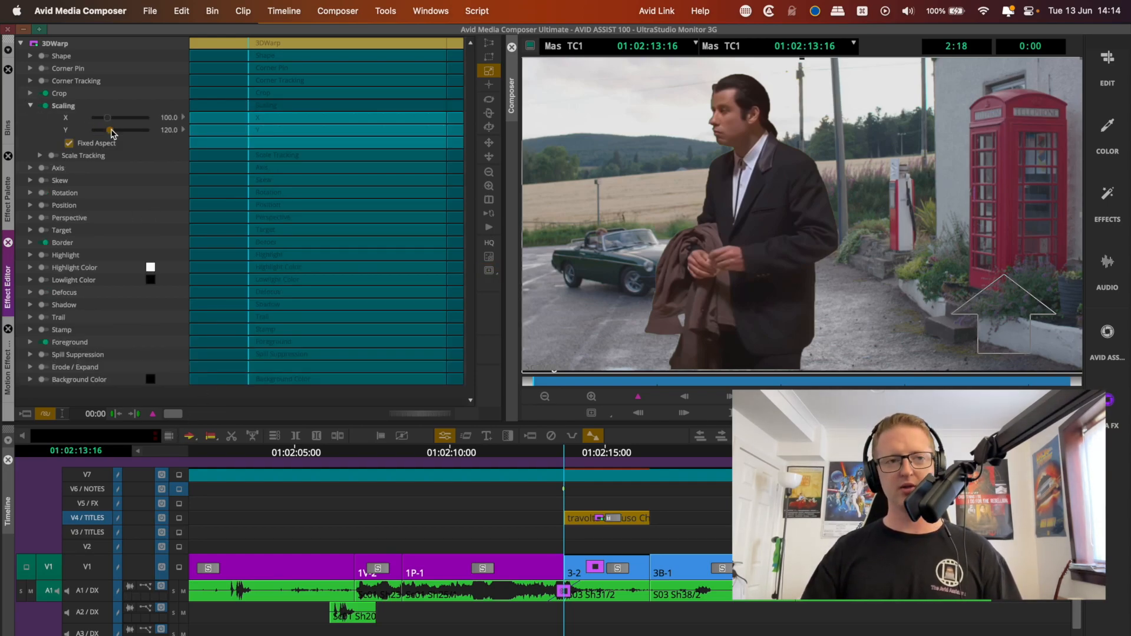
pyautogui.moveTo(744, 283); pyautogui.dragTo(822, 338)
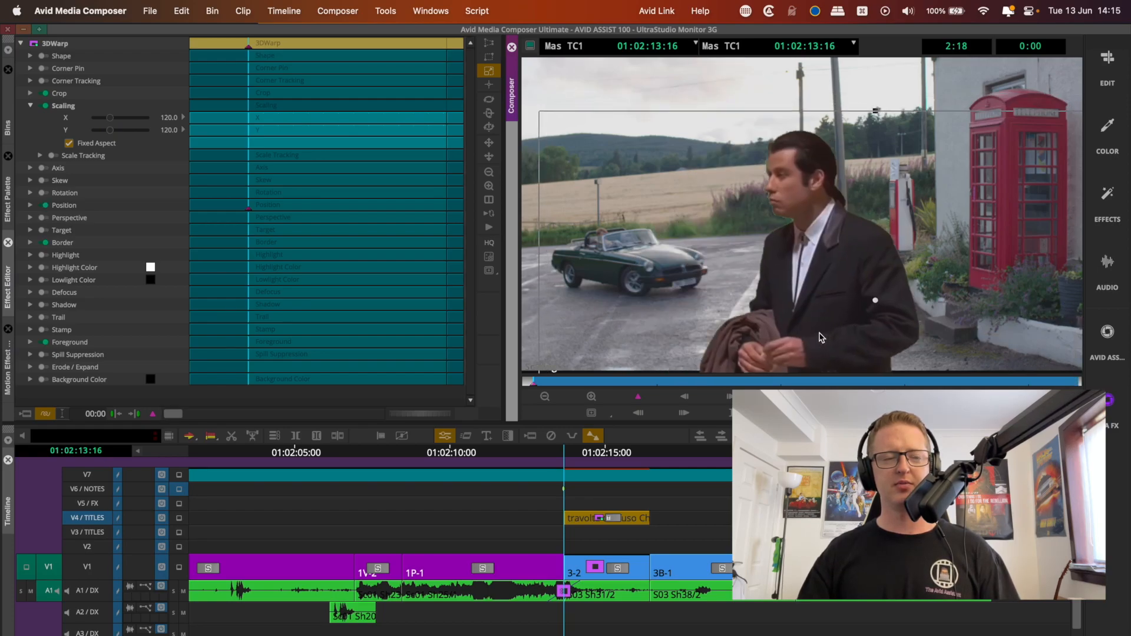
pyautogui.click(110, 131)
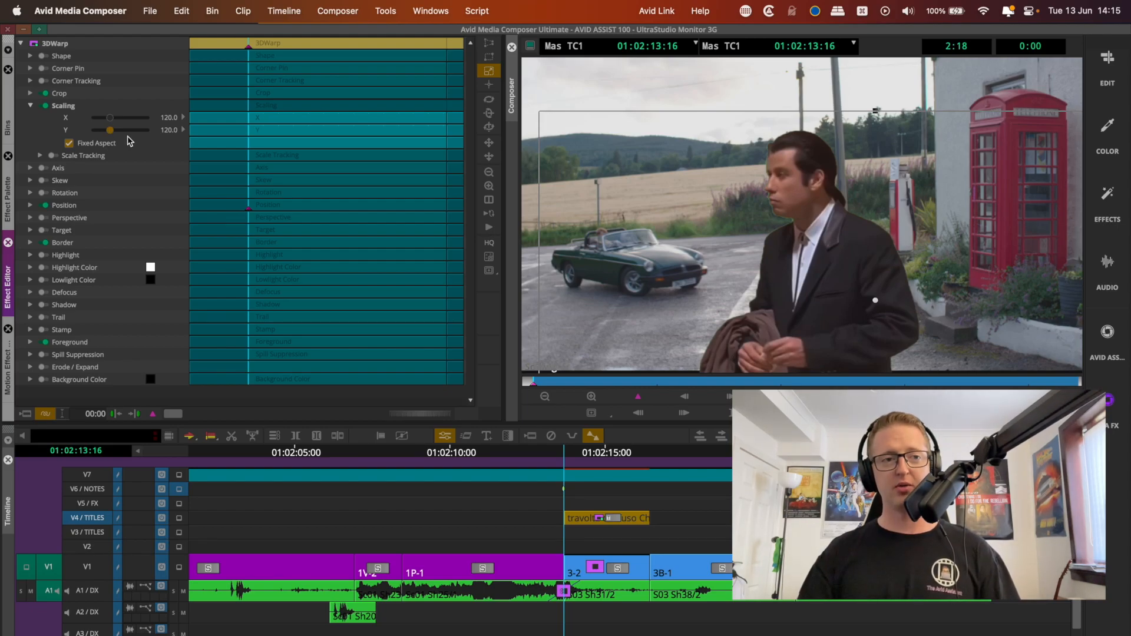
pyautogui.write('70')
pyautogui.moveTo(1009, 338); pyautogui.dragTo(832, 308)
pyautogui.moveTo(741, 313); pyautogui.dragTo(772, 309)
# - Set the keyed man's scaling to 60, place him on the road beside the car and scrub through the composite
pyautogui.click(105, 133)
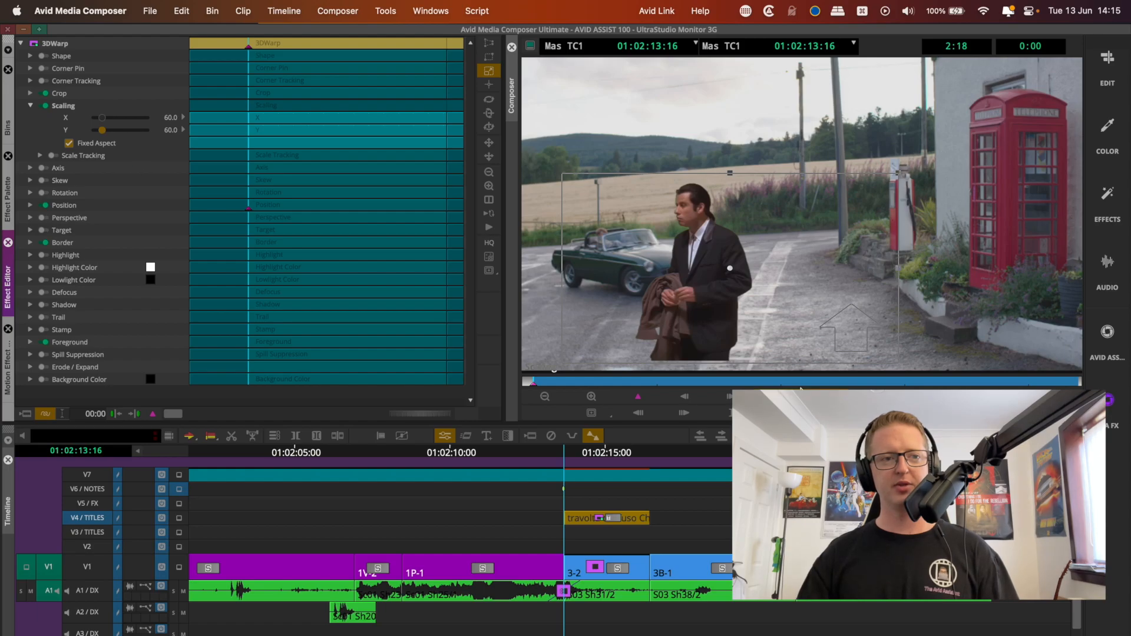
pyautogui.moveTo(724, 319); pyautogui.dragTo(807, 335)
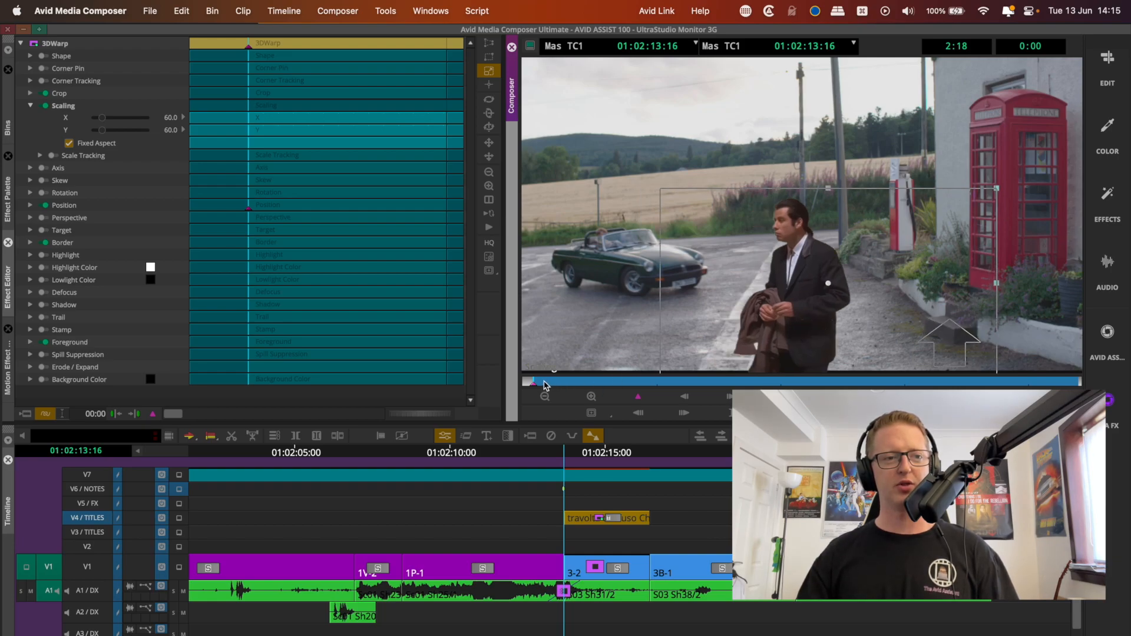
pyautogui.moveTo(545, 384); pyautogui.dragTo(1090, 391)
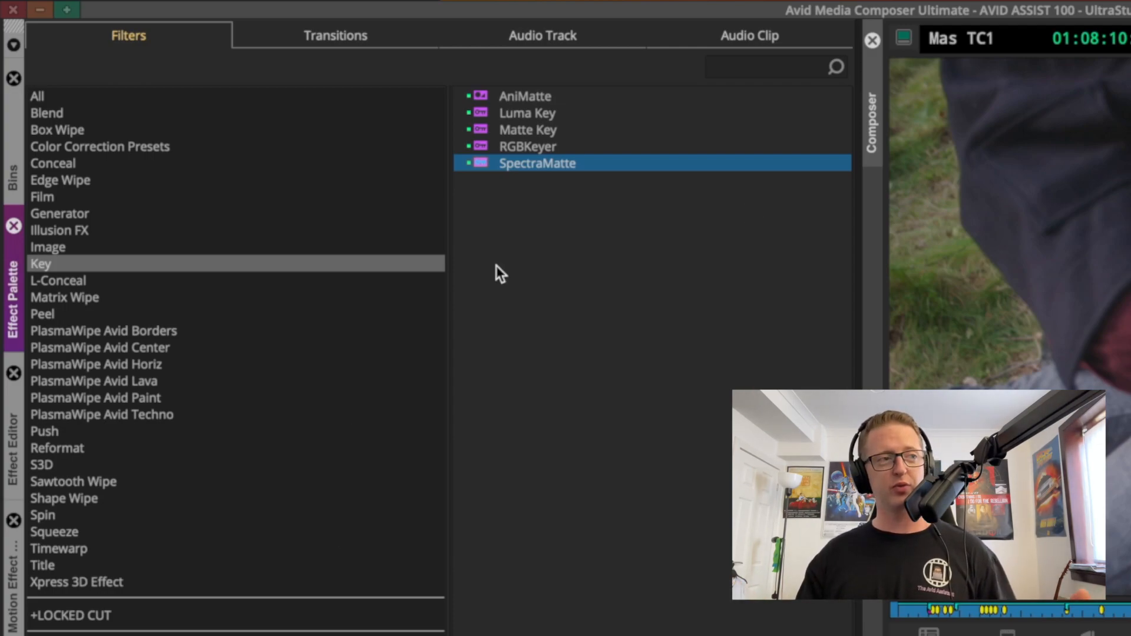
# - Apply the Trim To Fill effect from the Timewarp category to clip 17-2 on V1
pyautogui.click(89, 551)
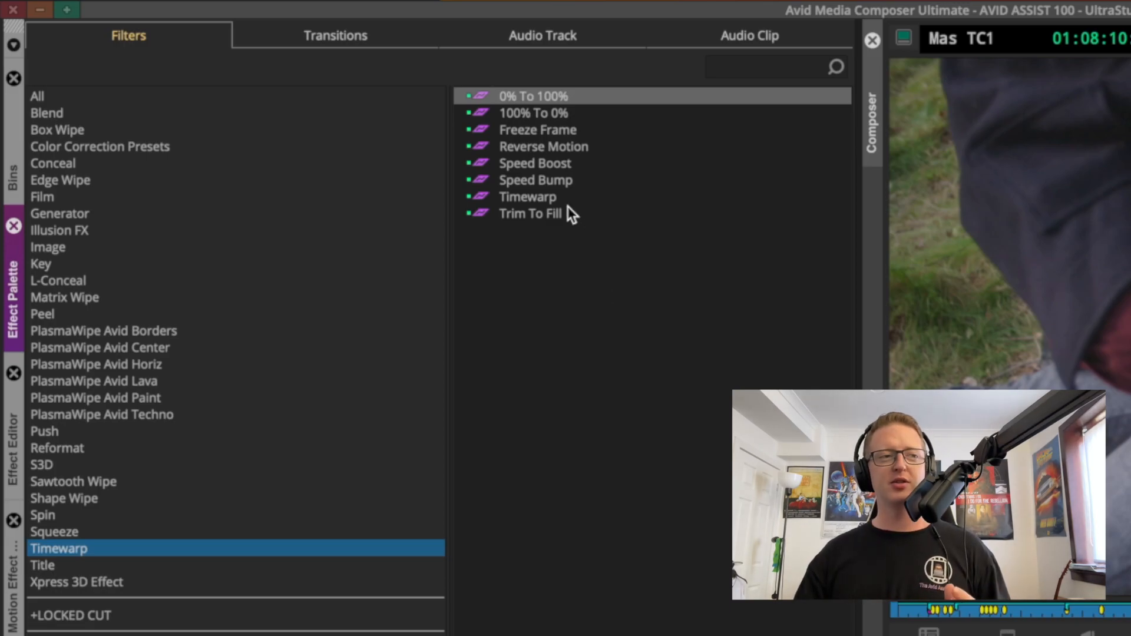
pyautogui.click(535, 198)
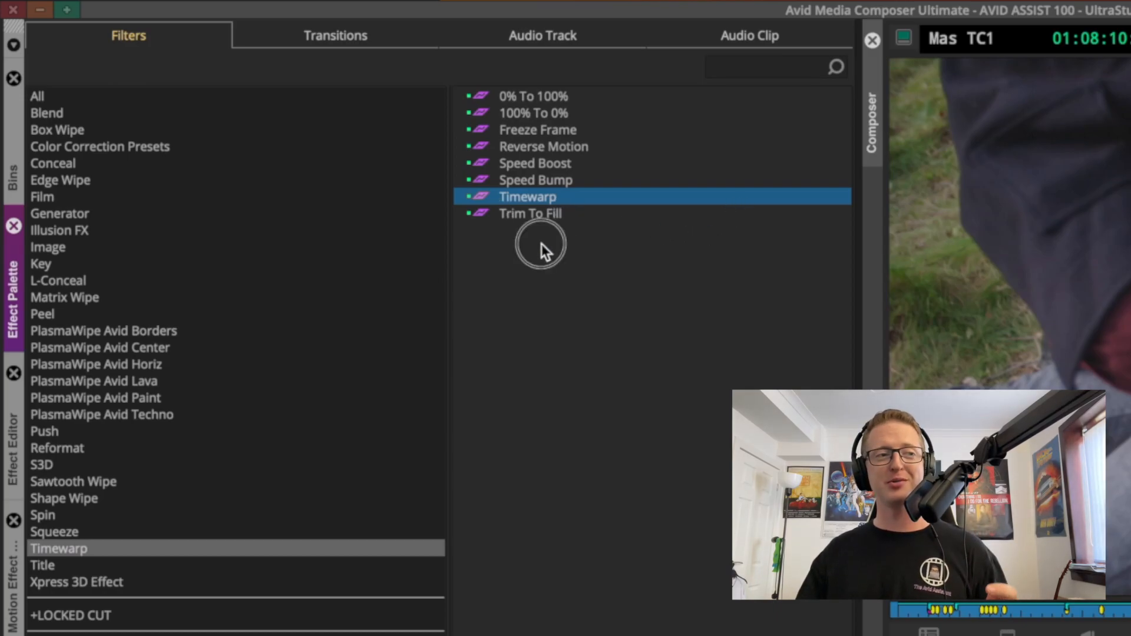
pyautogui.click(553, 214)
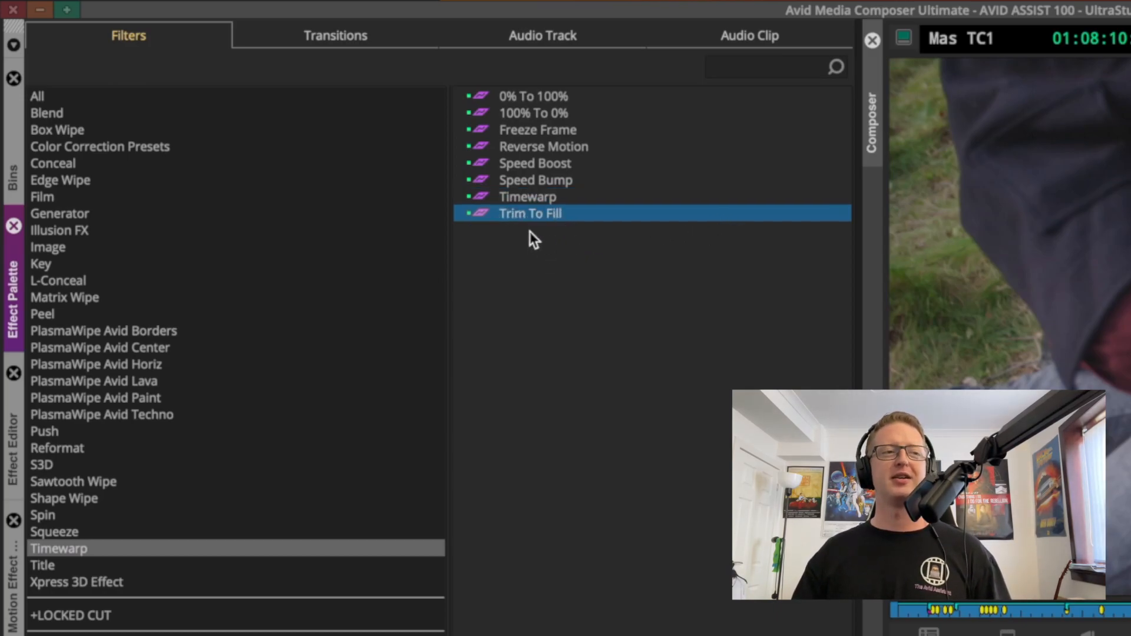
pyautogui.moveTo(481, 212); pyautogui.dragTo(470, 569)
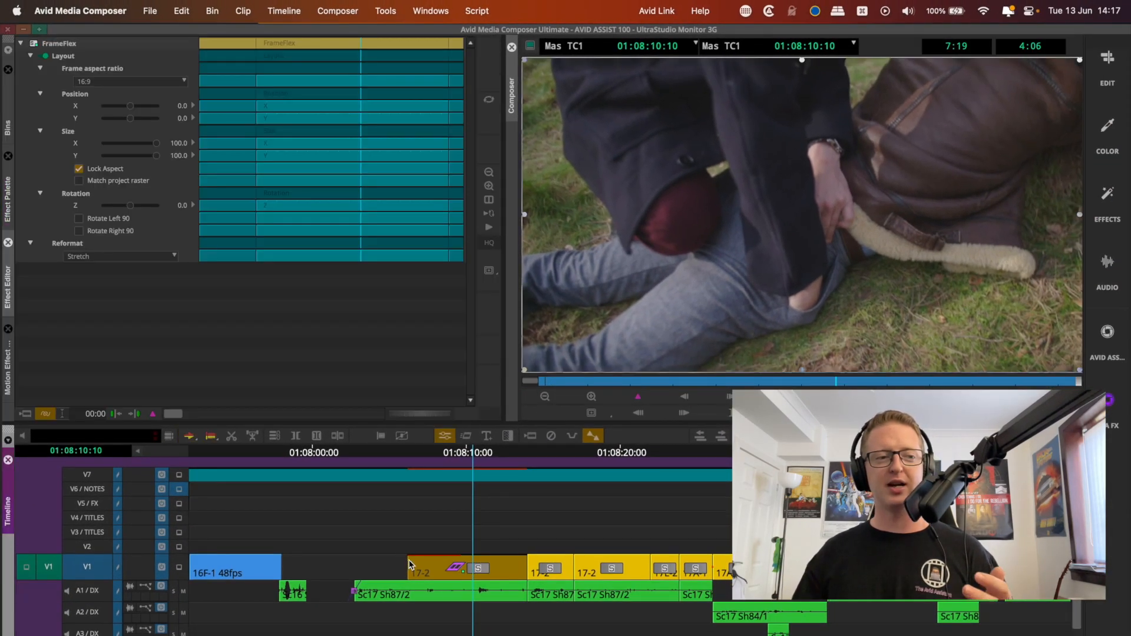
# - Try extending the head of clip 17-2 back to 01:08:01:19, check the motion, and undo the trim and Trim To Fill effect
pyautogui.click(464, 461)
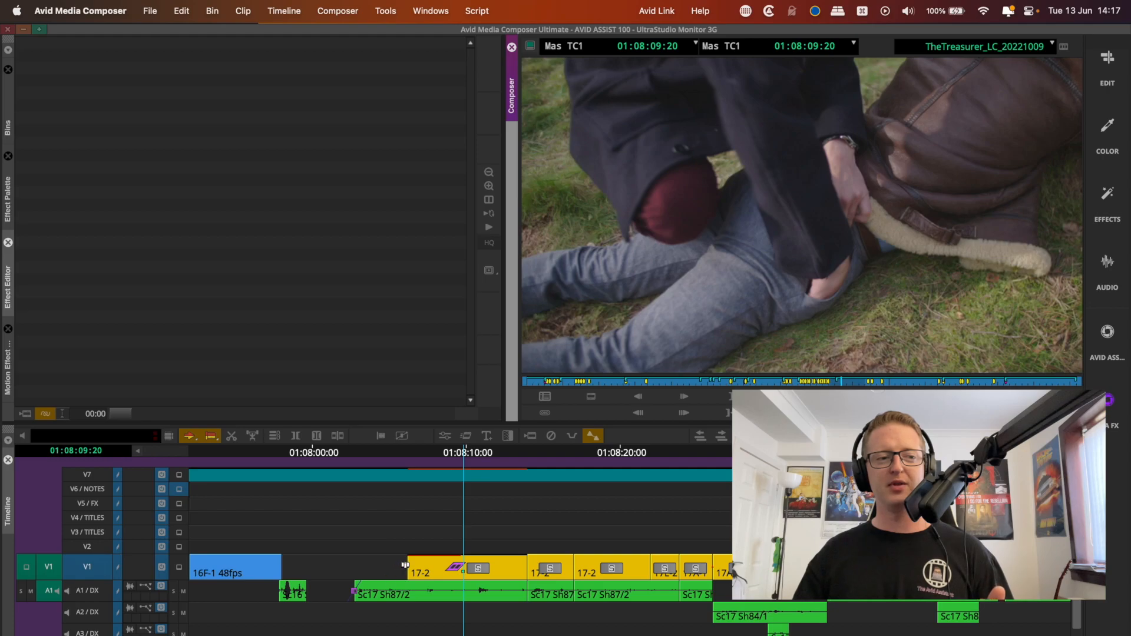
pyautogui.moveTo(405, 566)
pyautogui.mouseDown()
pyautogui.moveTo(261, 573)
pyautogui.moveTo(418, 580)
pyautogui.mouseUp()
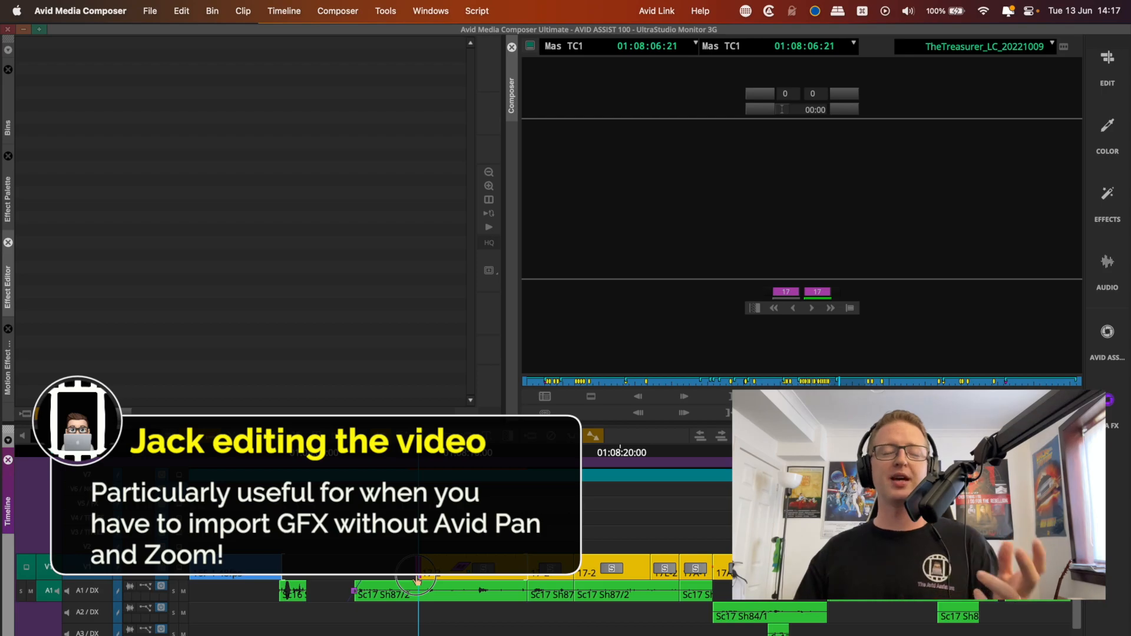
pyautogui.moveTo(417, 580); pyautogui.dragTo(339, 573)
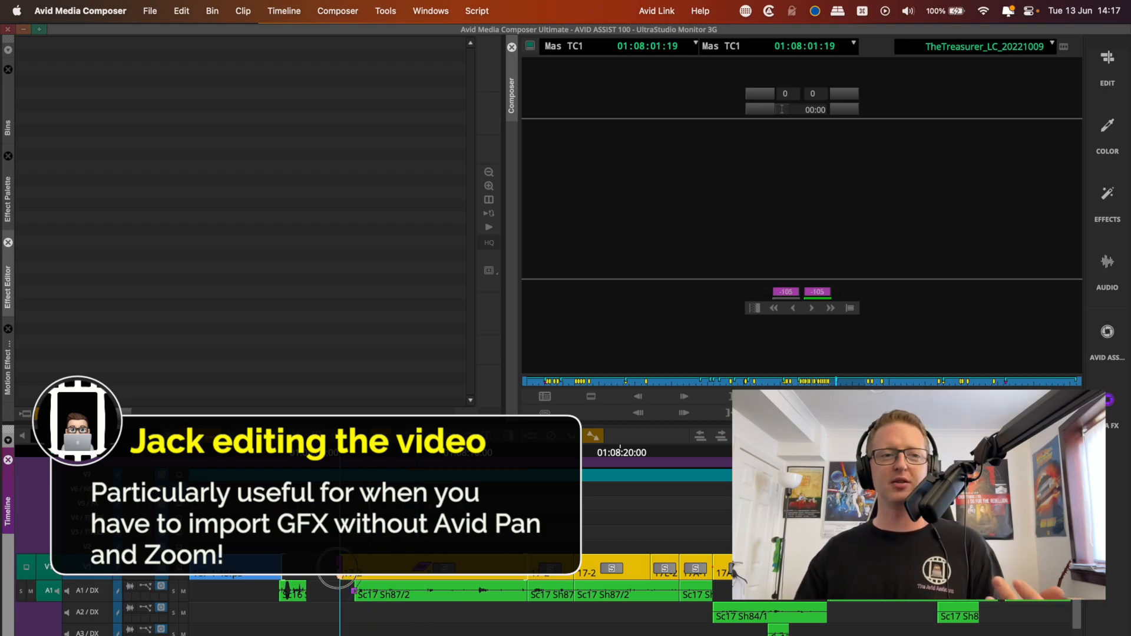
pyautogui.click(404, 463)
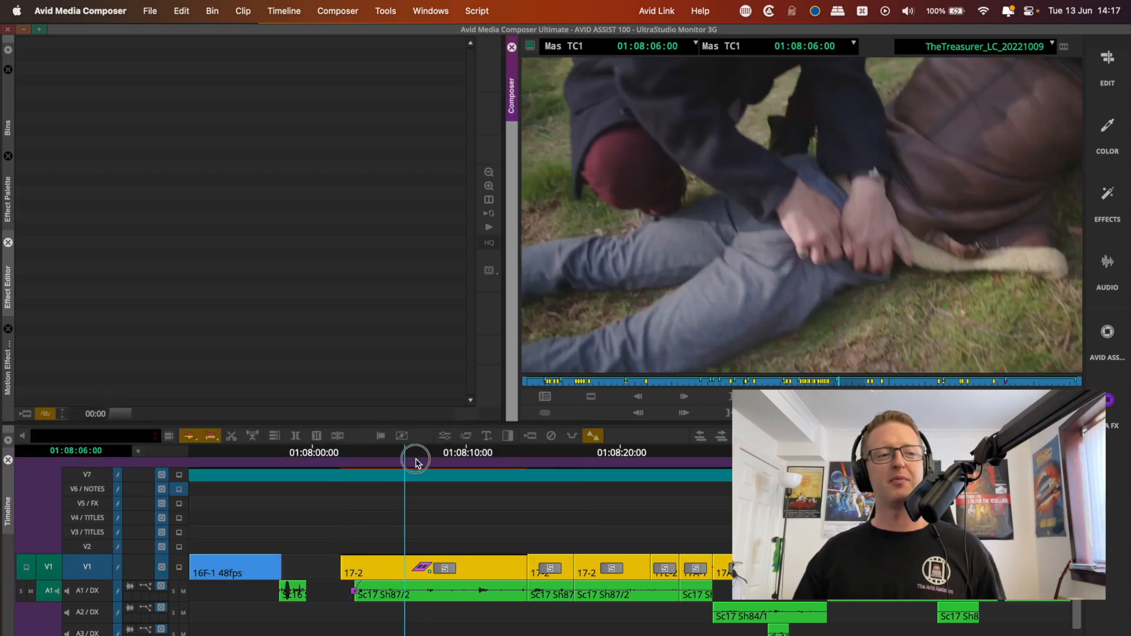
pyautogui.press('super+z')
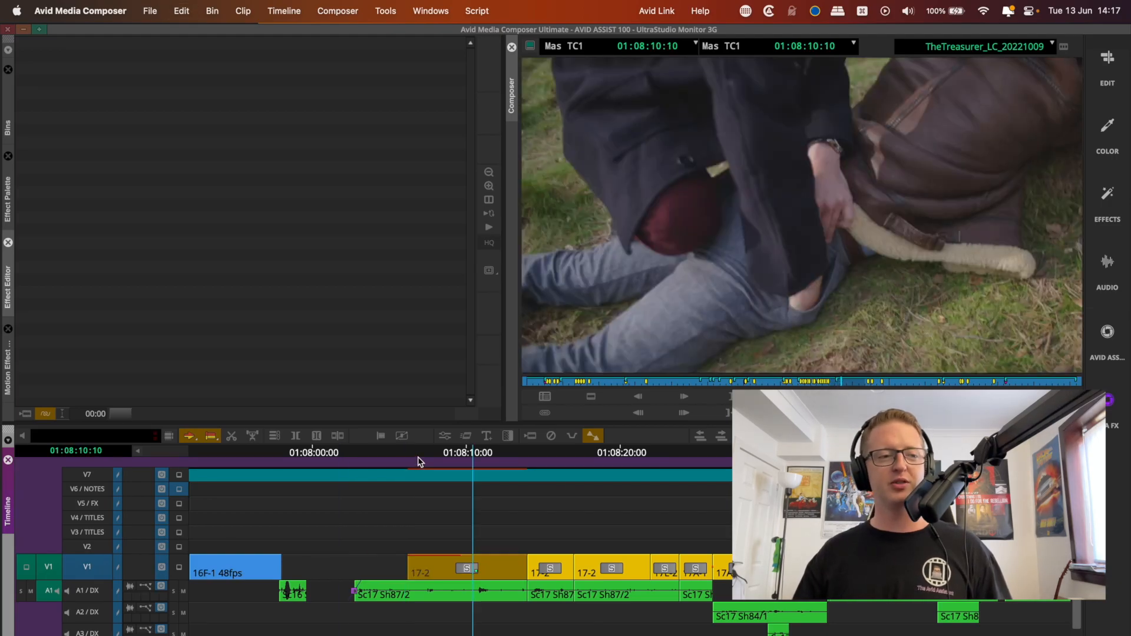
# - Apply the Timewarp effect to clip 17-2 on V1 and park inside the clip at 01:08:10:02
pyautogui.click(7, 200)
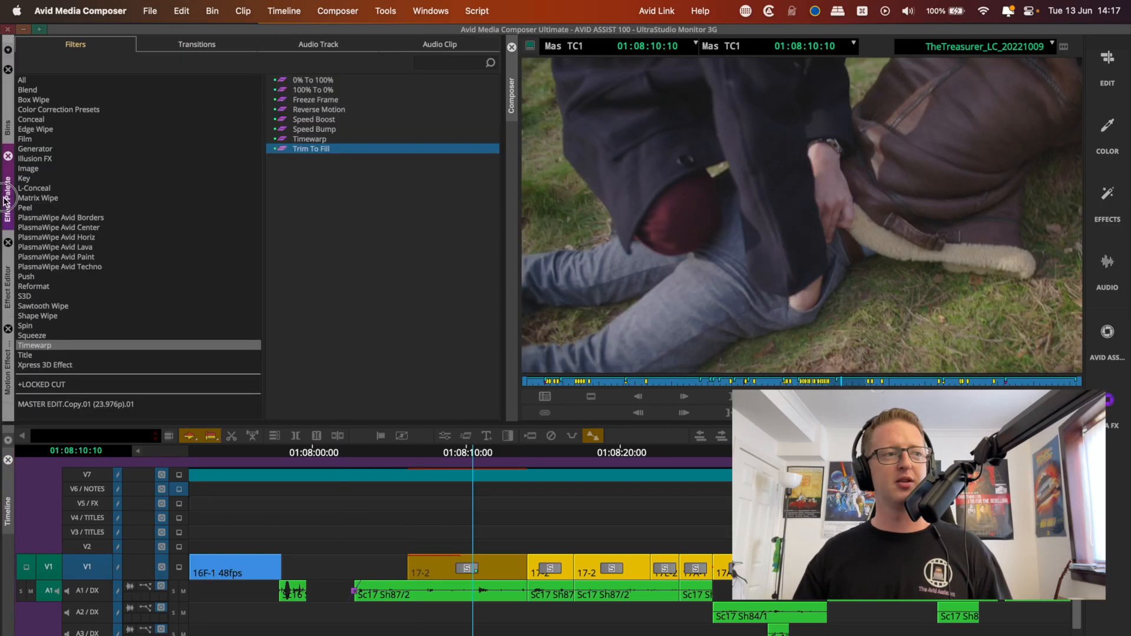
pyautogui.click(306, 140)
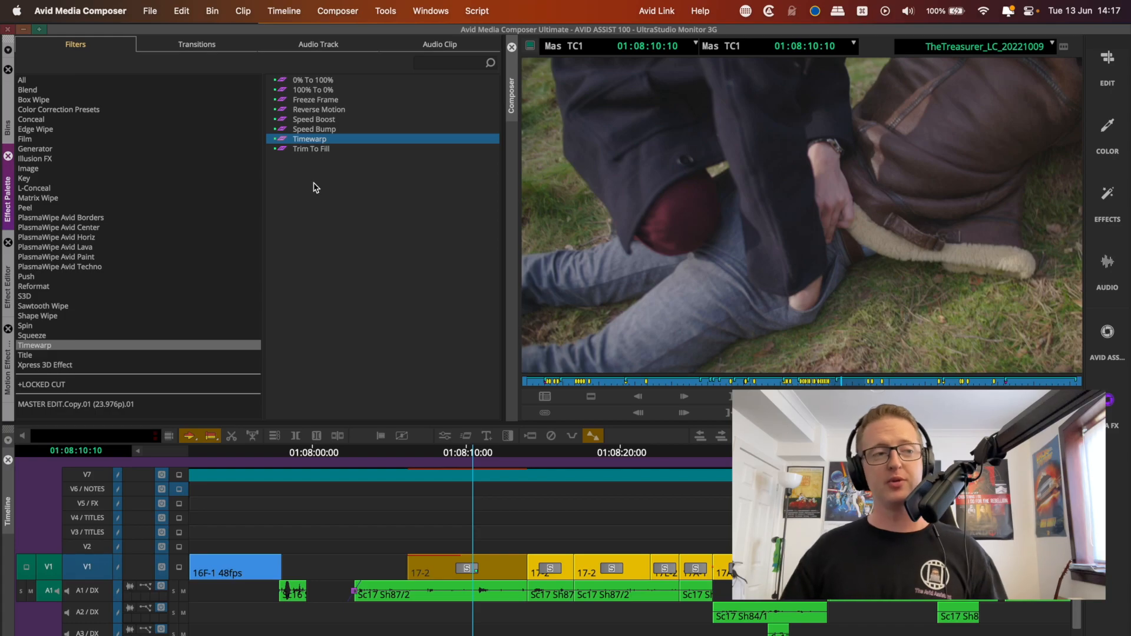
pyautogui.moveTo(288, 141); pyautogui.dragTo(482, 560)
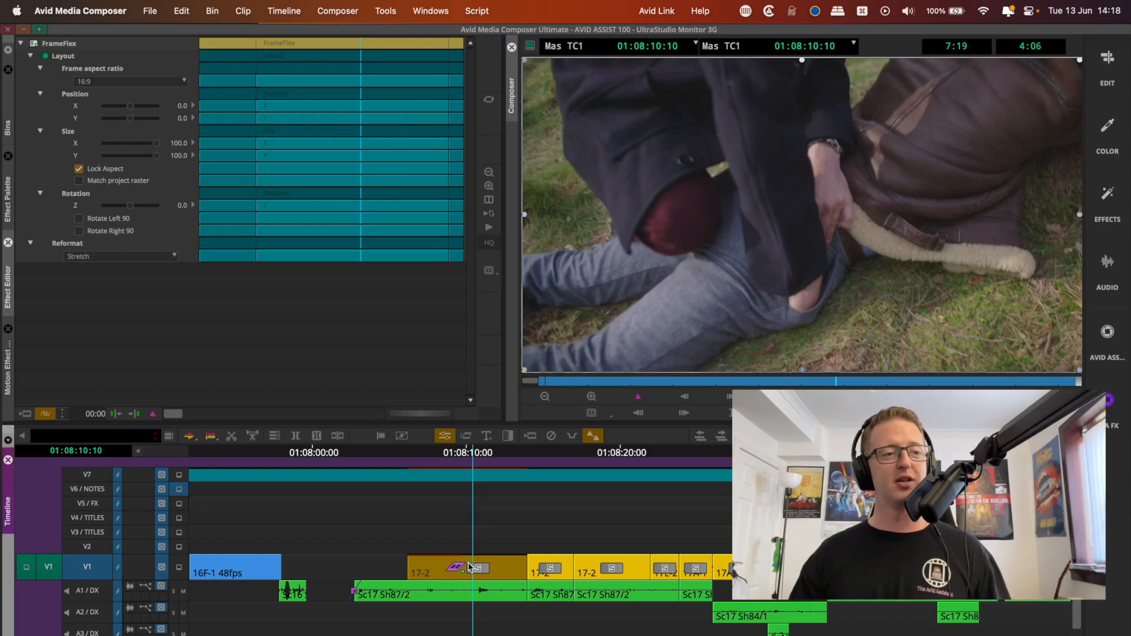
pyautogui.click(468, 564)
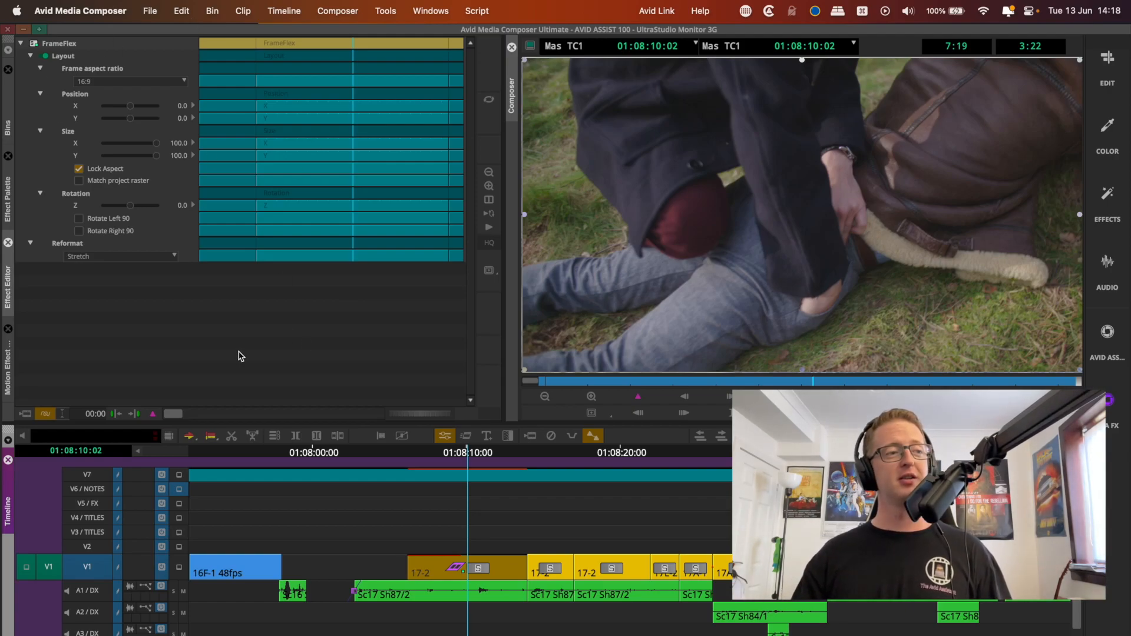
# - Open the Motion Effect Editor for clip 17-2 and display the Timewarp's Speed graph
pyautogui.click(9, 374)
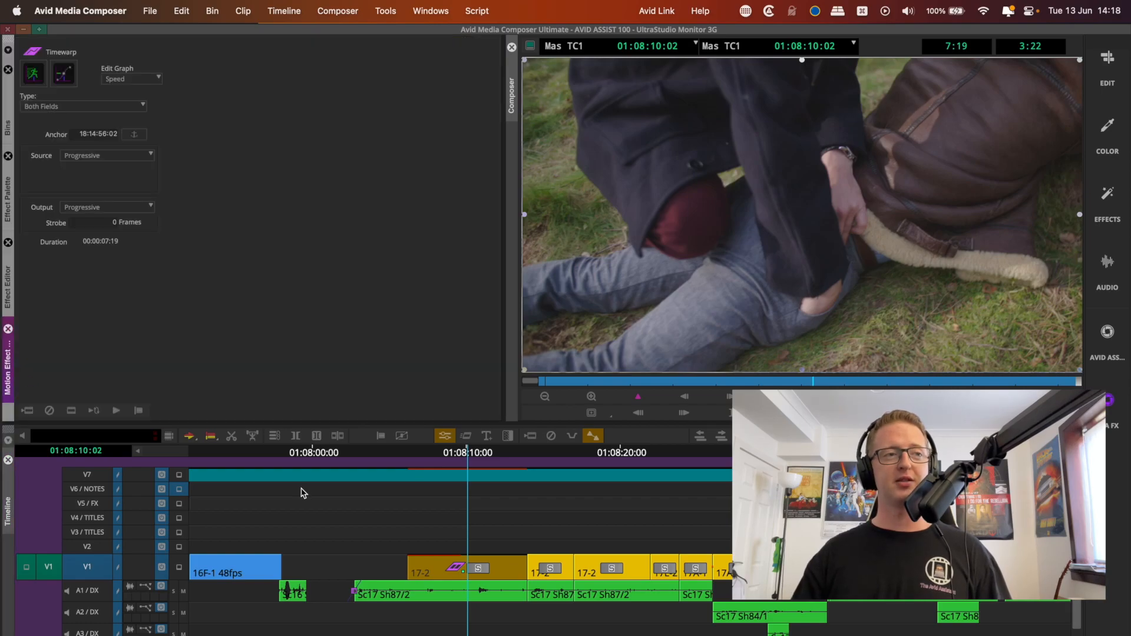
pyautogui.click(386, 11)
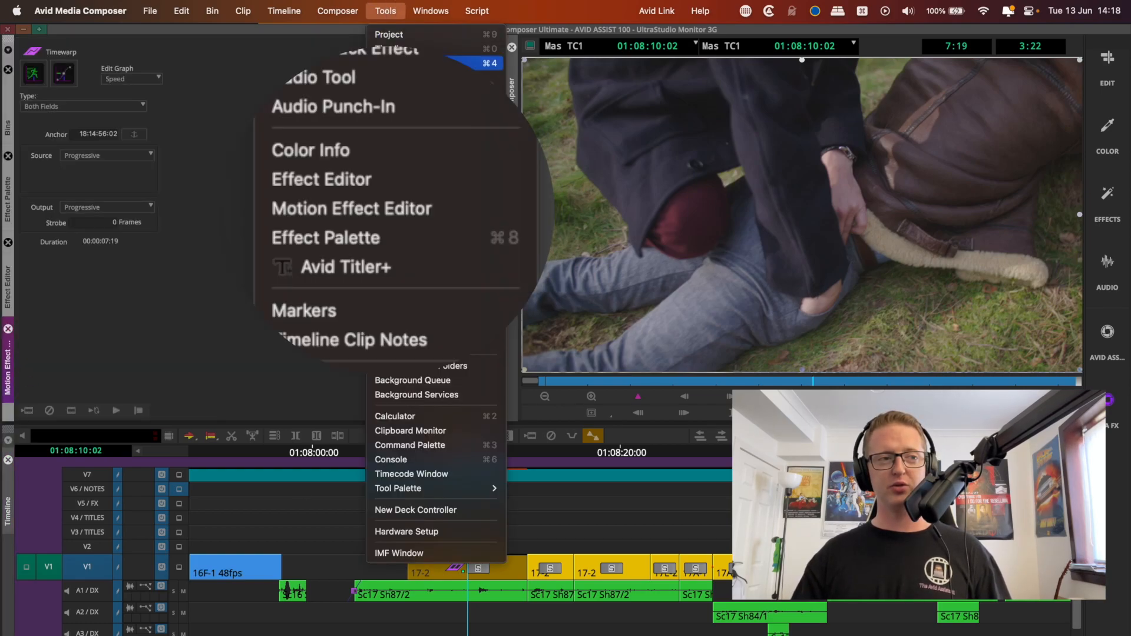
pyautogui.click(412, 214)
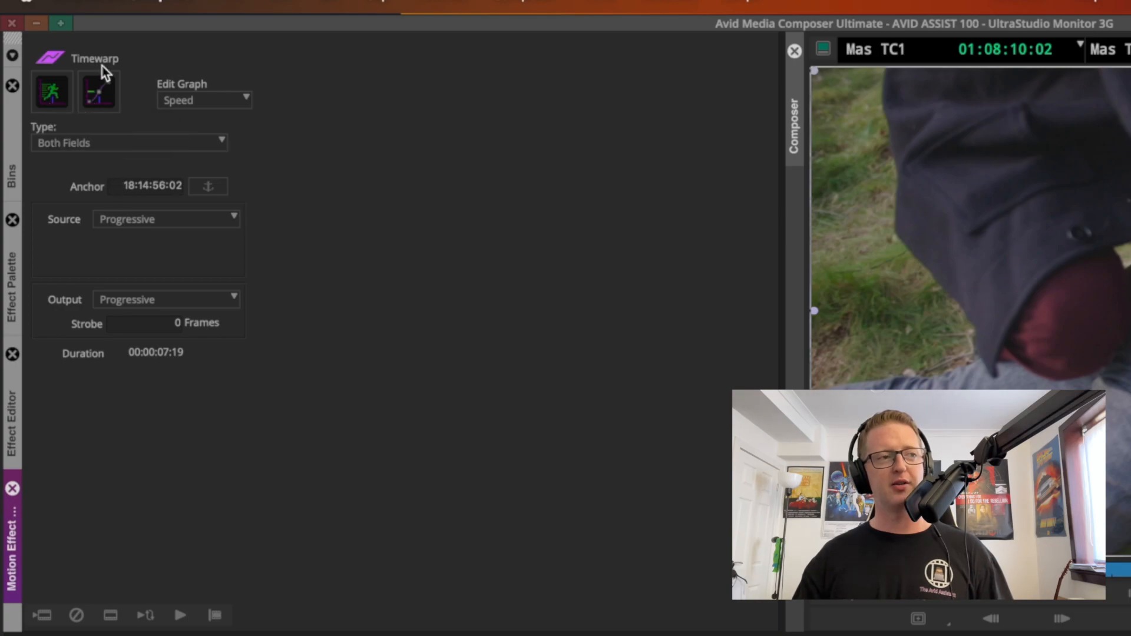
pyautogui.click(56, 95)
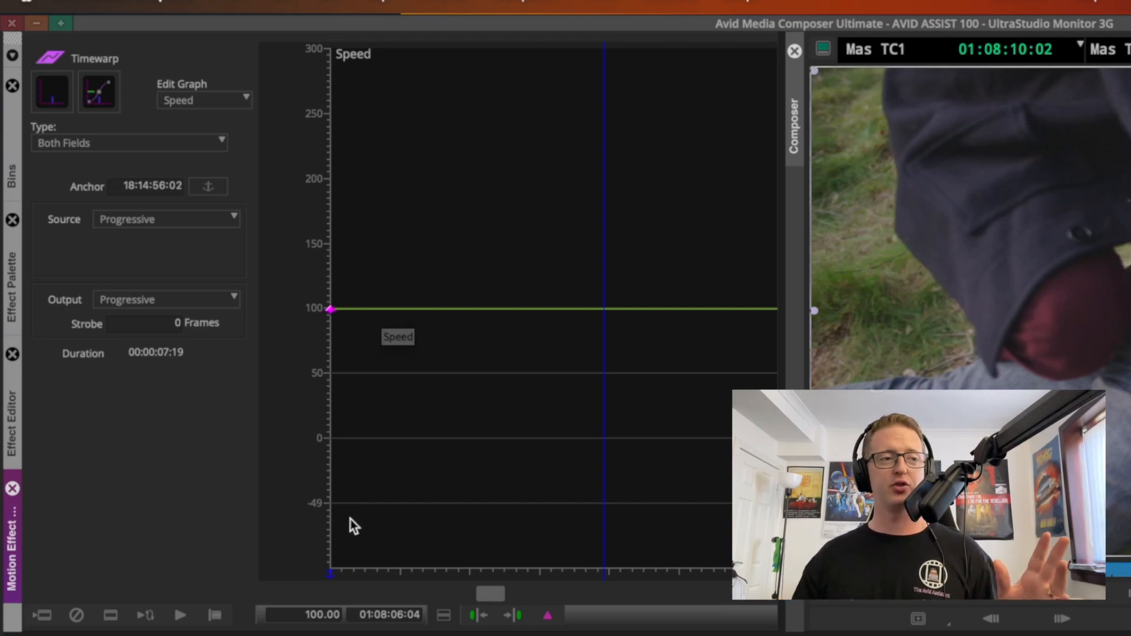
# - Move to the clip's first frame at 01:08:06:04 and set the Timewarp speed keyframe to 200
pyautogui.click(623, 486)
pyautogui.moveTo(624, 486); pyautogui.dragTo(327, 468)
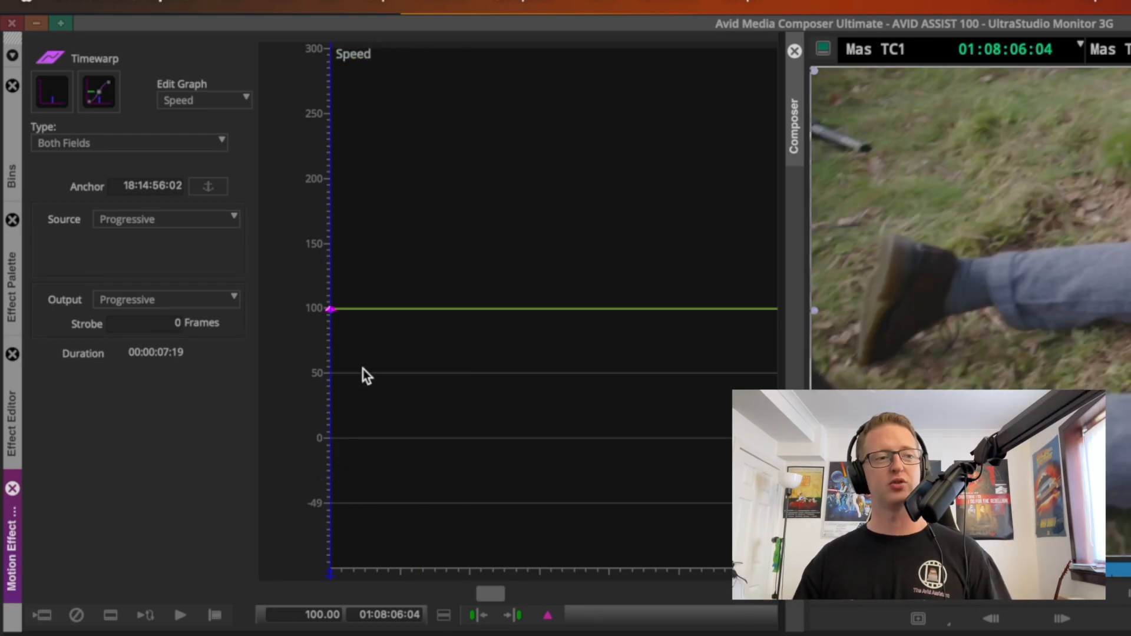
pyautogui.click(486, 597)
pyautogui.moveTo(487, 597)
pyautogui.mouseDown()
pyautogui.moveTo(463, 608)
pyautogui.moveTo(497, 604)
pyautogui.moveTo(217, 609)
pyautogui.moveTo(566, 586)
pyautogui.moveTo(378, 595)
pyautogui.moveTo(496, 575)
pyautogui.moveTo(481, 585)
pyautogui.mouseUp()
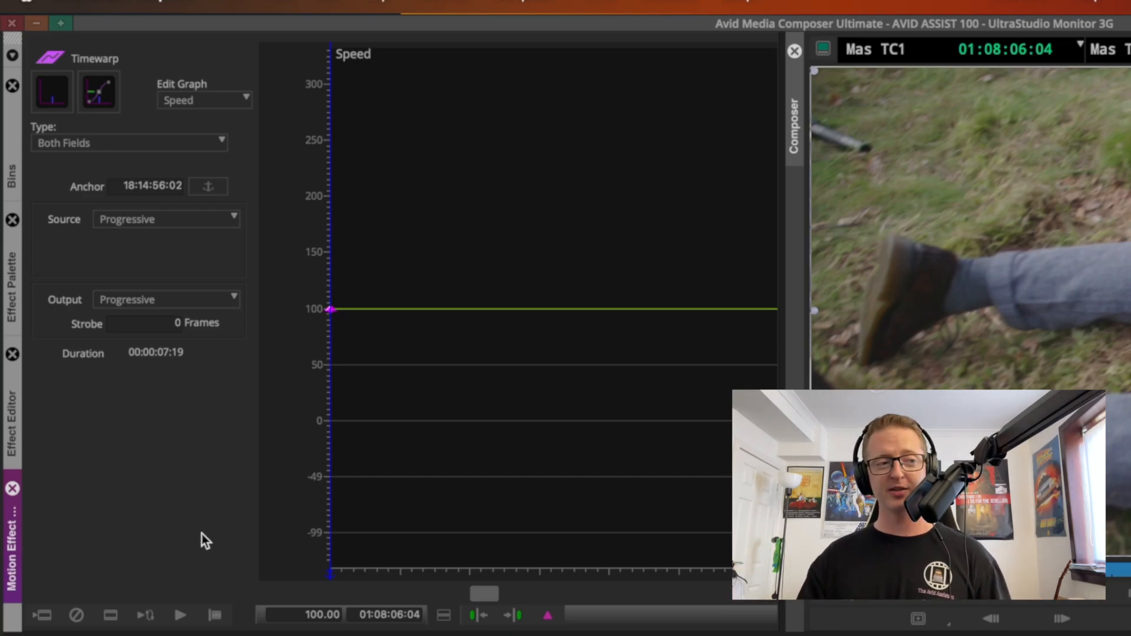
pyautogui.click(291, 617)
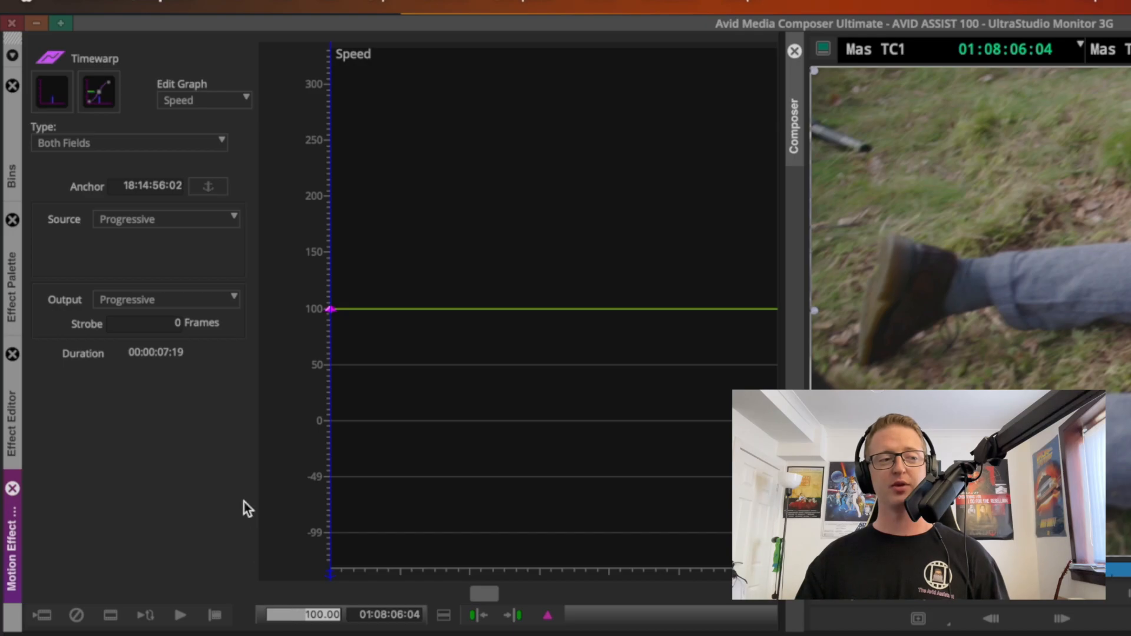
pyautogui.write('200')
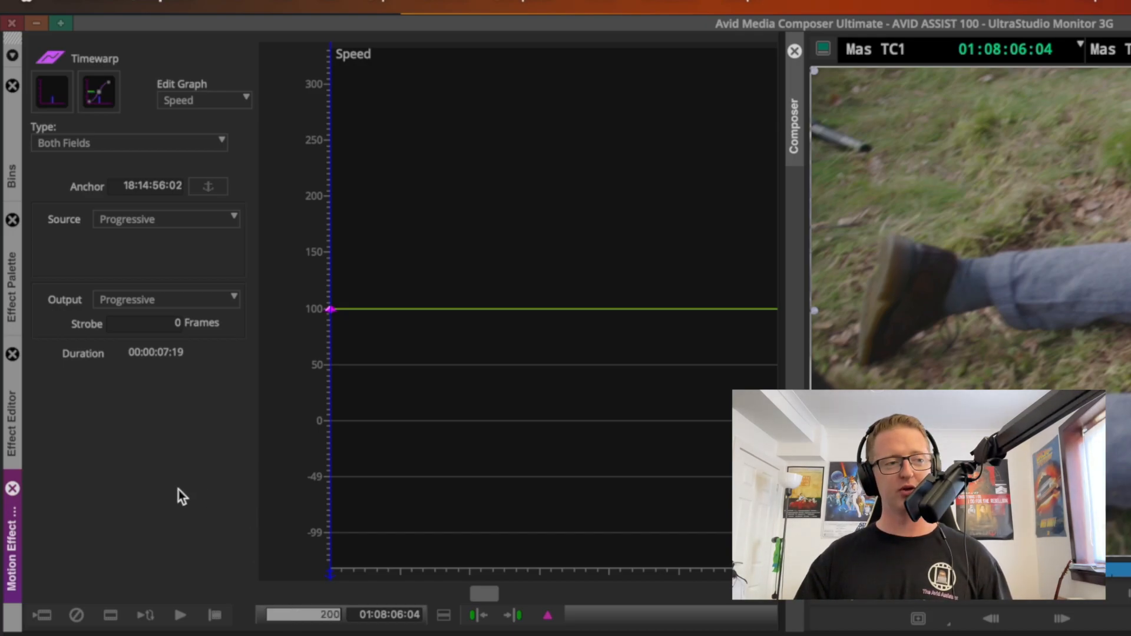
pyautogui.press('Return')
# - Play the timeline to review the Timewarp speed, stop, and go back to 01:08:09:14 in clip 17-2
pyautogui.press('space')
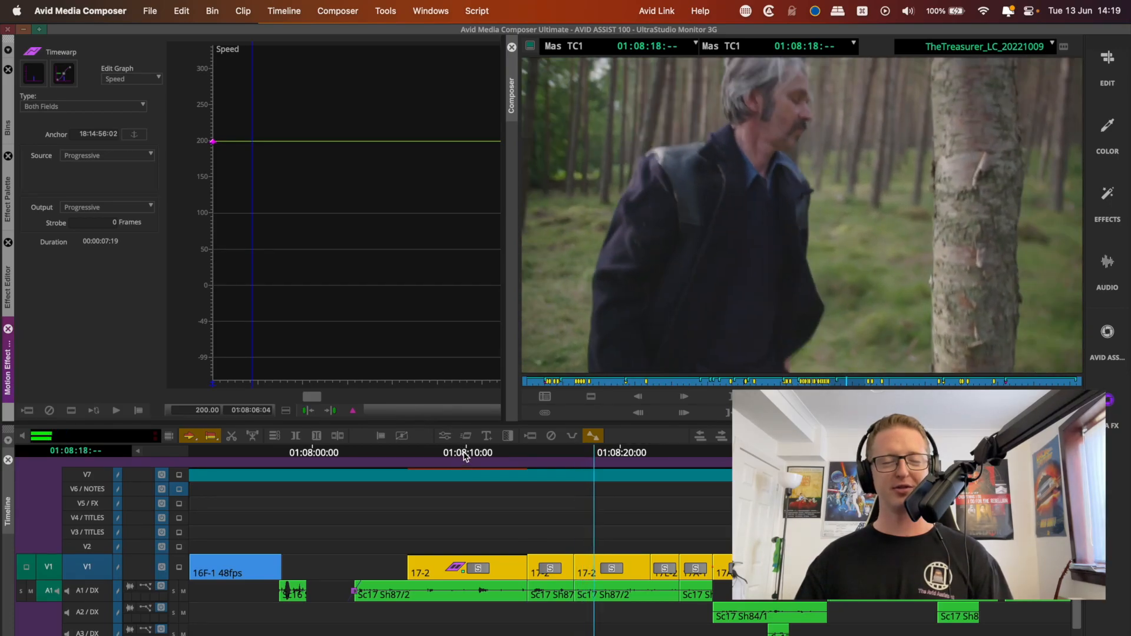
pyautogui.press('space')
pyautogui.click(464, 453)
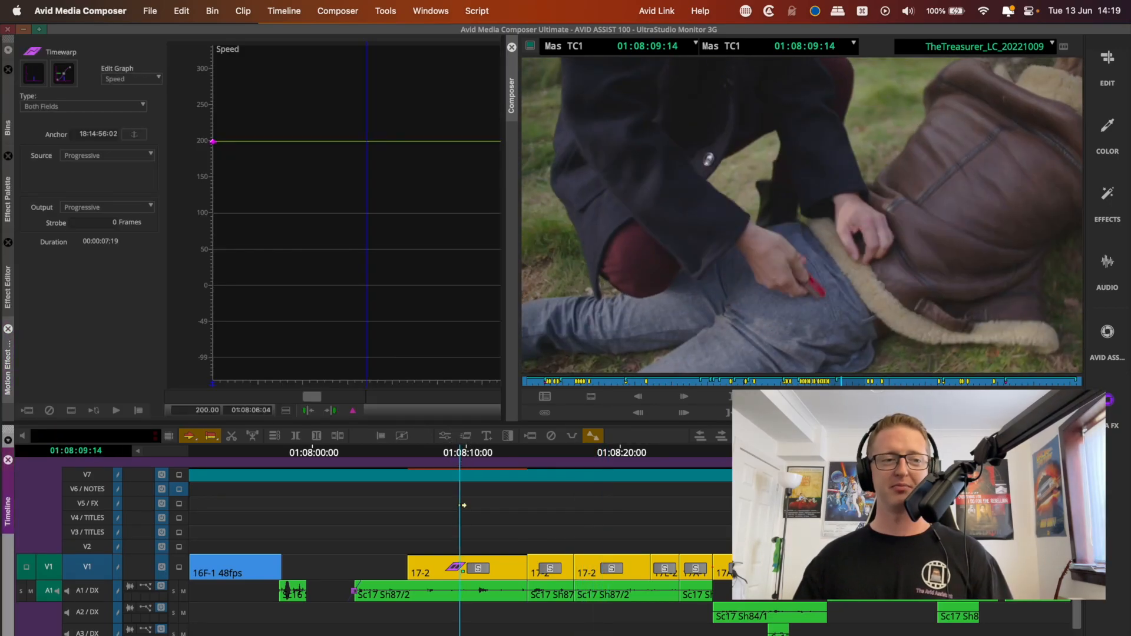
# - Select clip 17-2, return to its first frame at 01:08:06:04 and set the Timewarp speed keyframe to 100
pyautogui.click(457, 564)
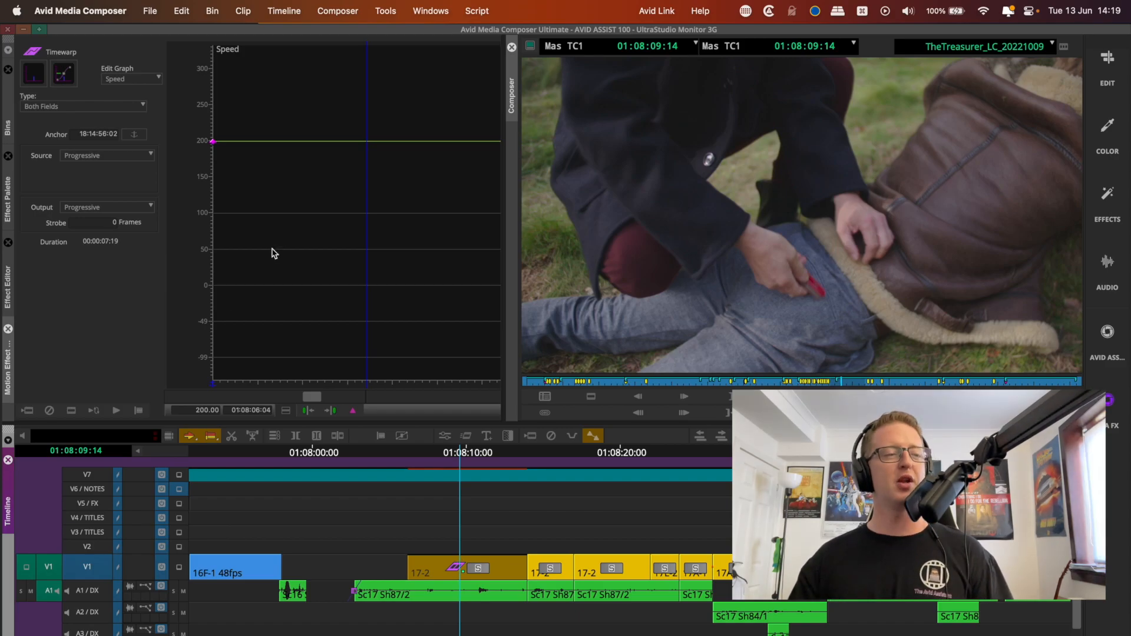
pyautogui.moveTo(243, 242); pyautogui.dragTo(213, 259)
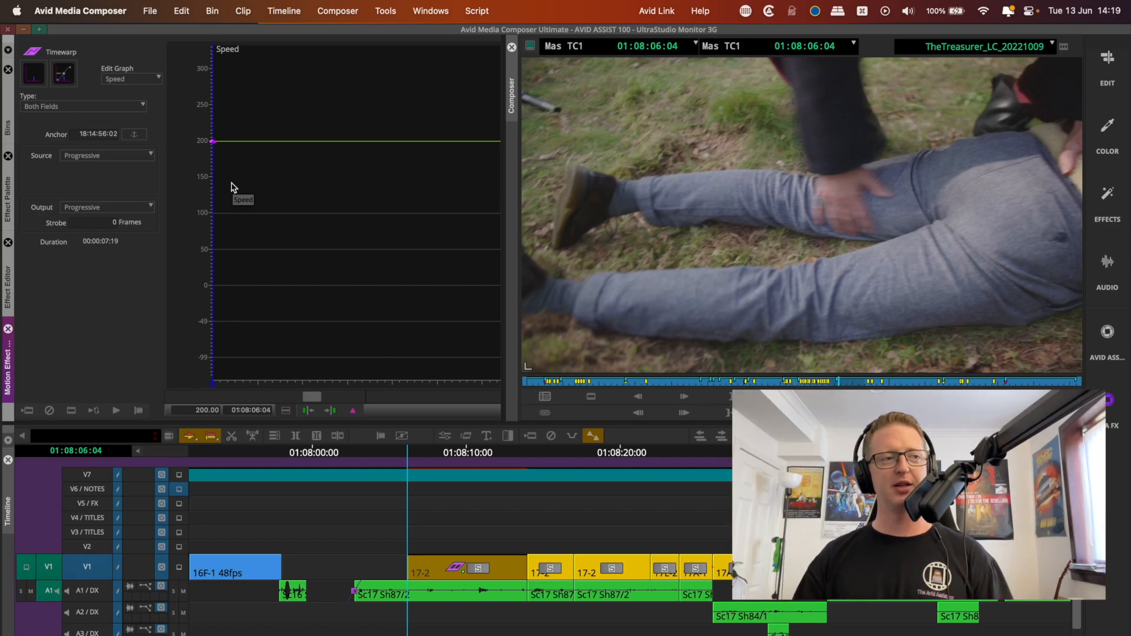
pyautogui.click(202, 410)
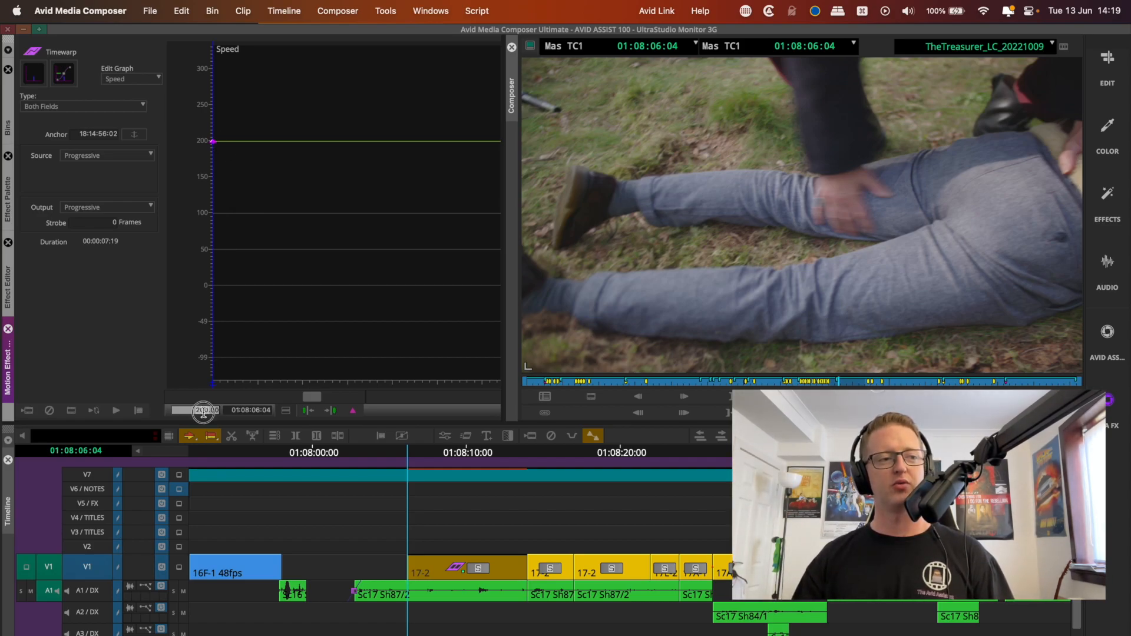
pyautogui.write('100')
pyautogui.press('Return')
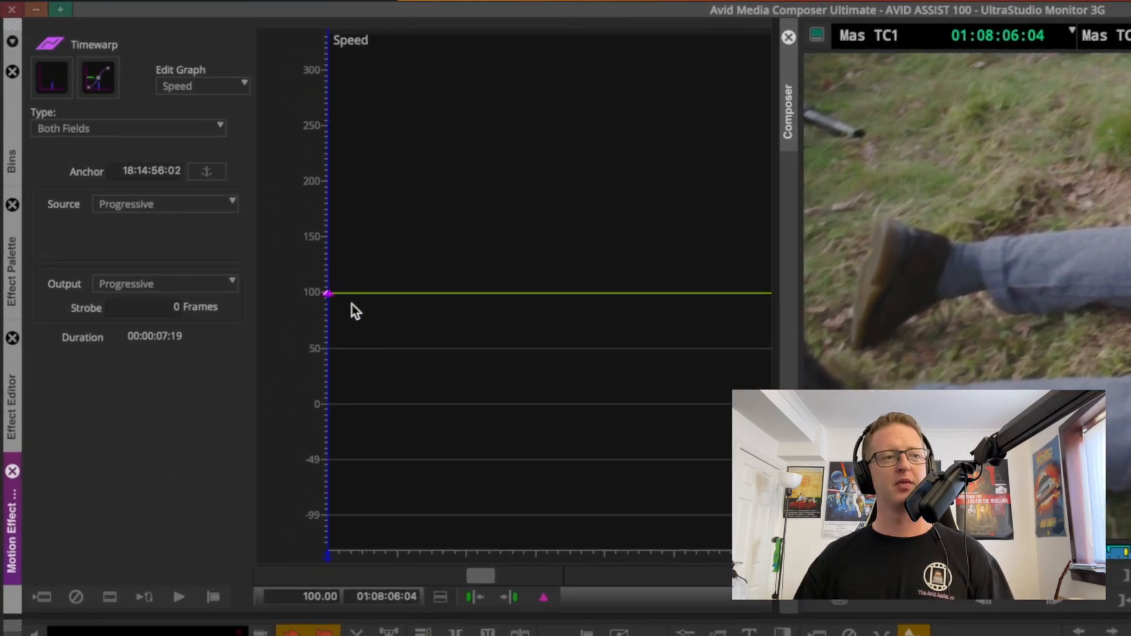
# - Add a Timewarp speed keyframe at 01:08:08:01 in clip 17-2
pyautogui.moveTo(351, 305); pyautogui.dragTo(460, 313)
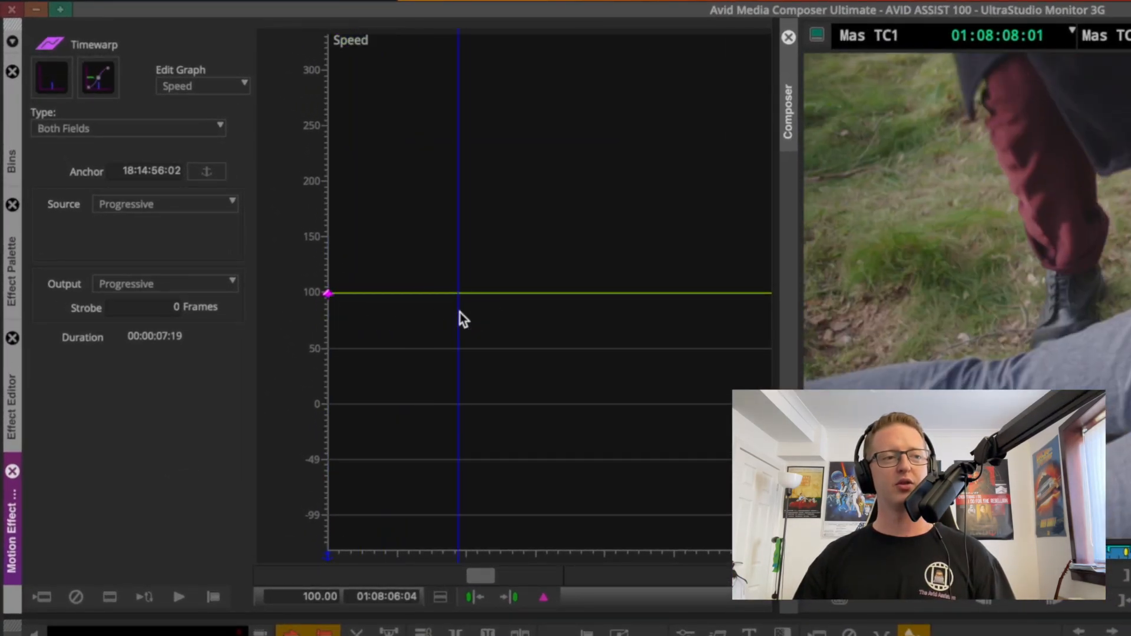
pyautogui.click(548, 598)
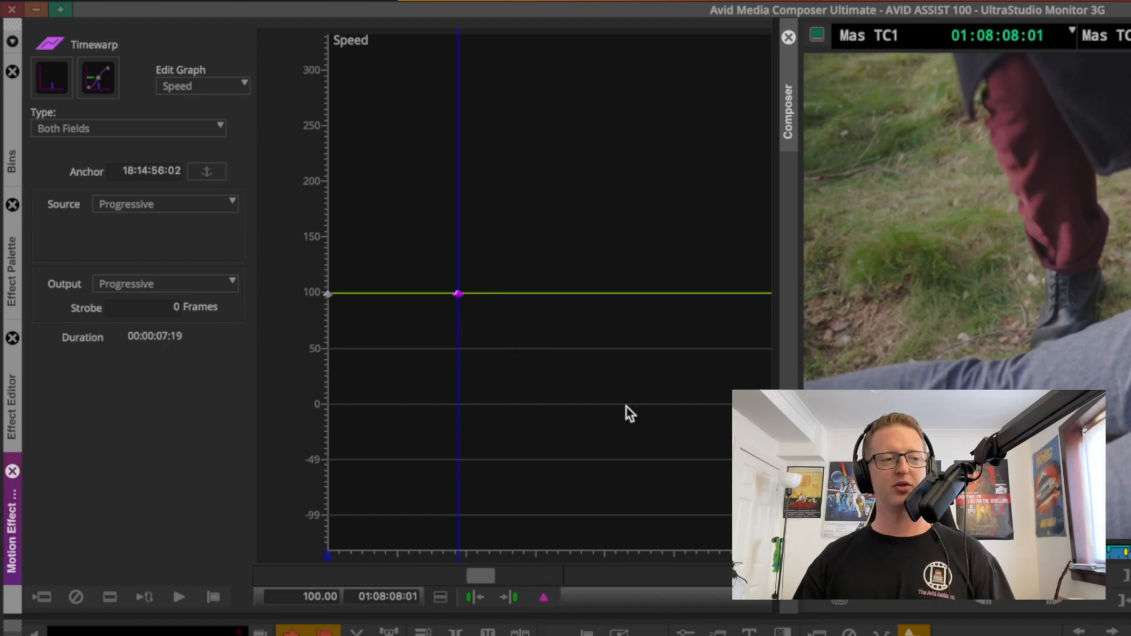
# - Try a speed of 300 on the keyframe at 01:08:08:01, and undo it
pyautogui.click(308, 597)
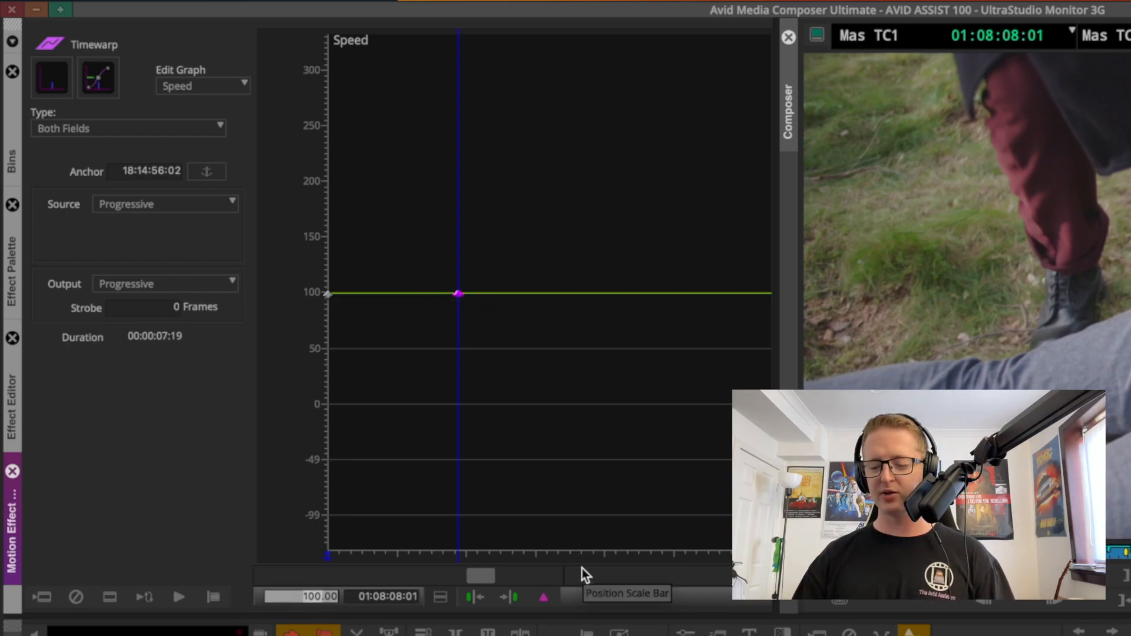
pyautogui.write('300')
pyautogui.press('Return')
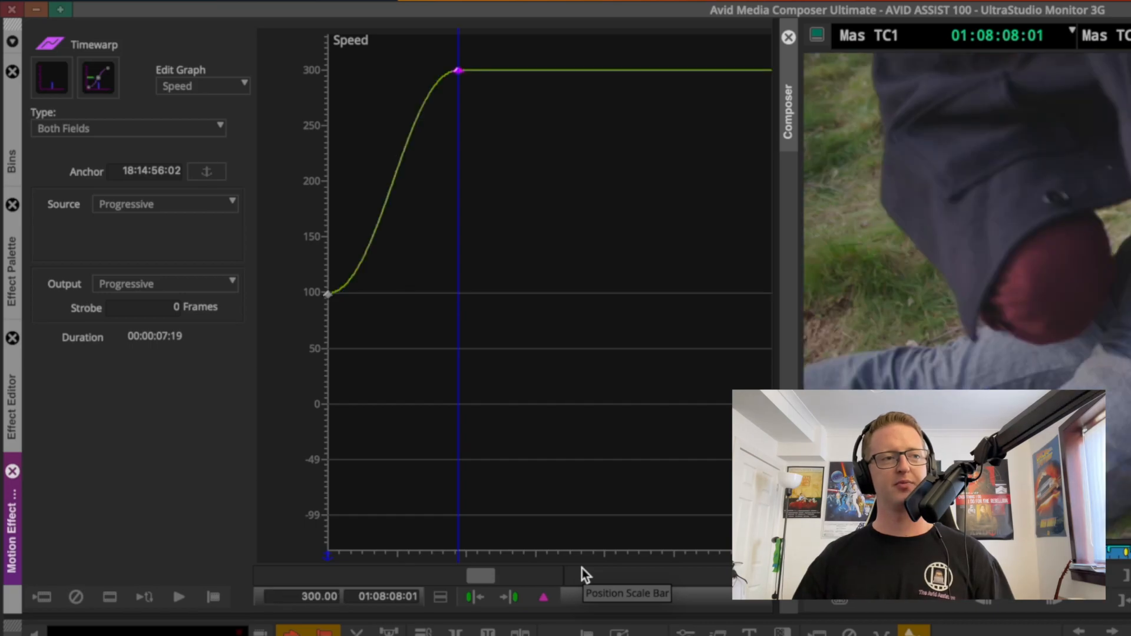
pyautogui.click(582, 568)
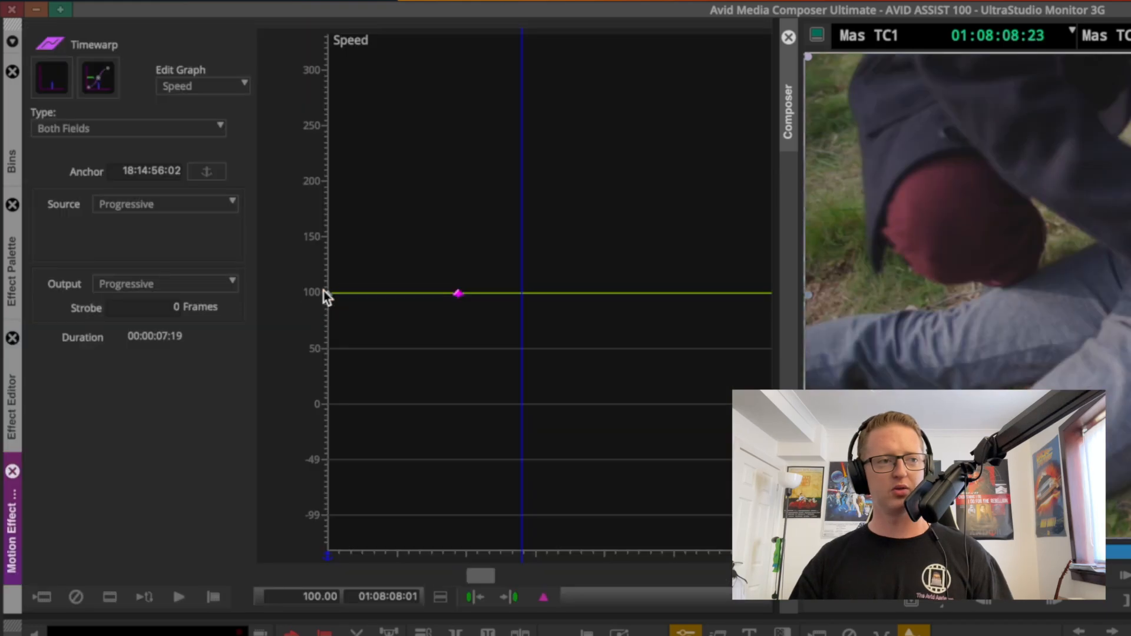
# - Set the Timewarp speed keyframe on the first frame, 01:08:06:04, to 300
pyautogui.click(328, 295)
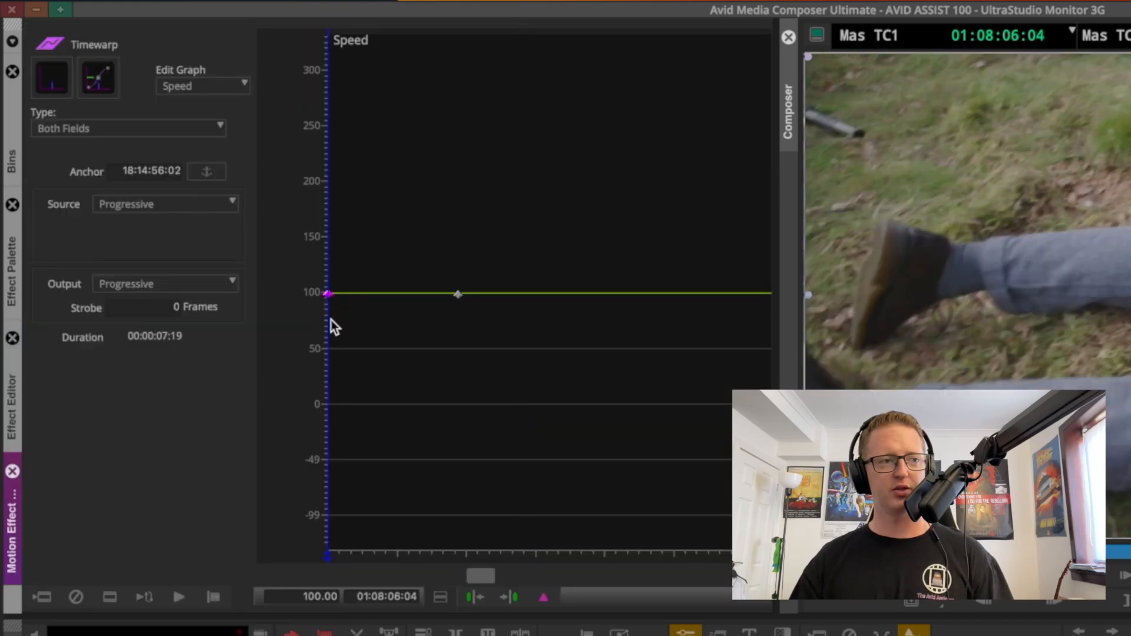
pyautogui.click(300, 600)
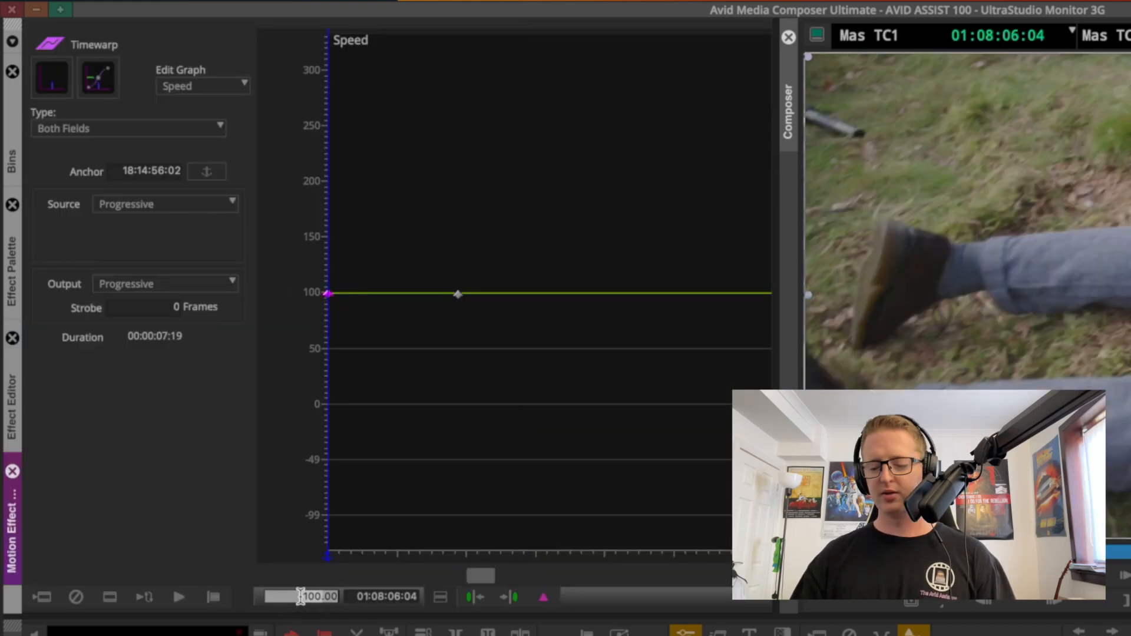
pyautogui.write('300')
pyautogui.press('Return')
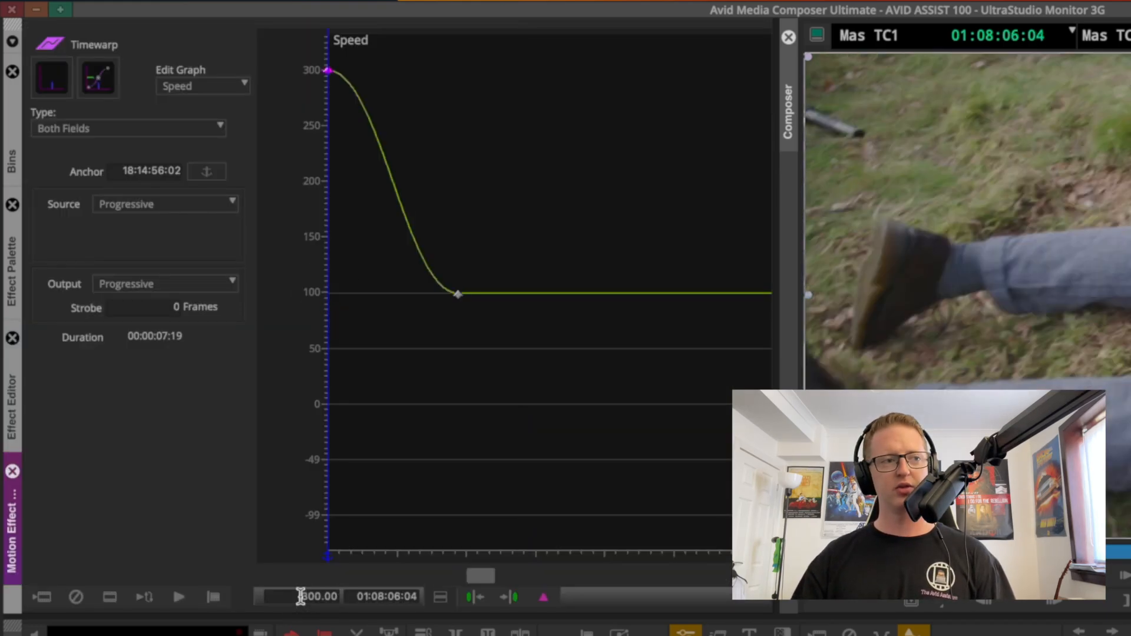
# - Add a speed keyframe at 01:08:09:05 and set the keyframe at 01:08:08:01 to 300
pyautogui.click(458, 294)
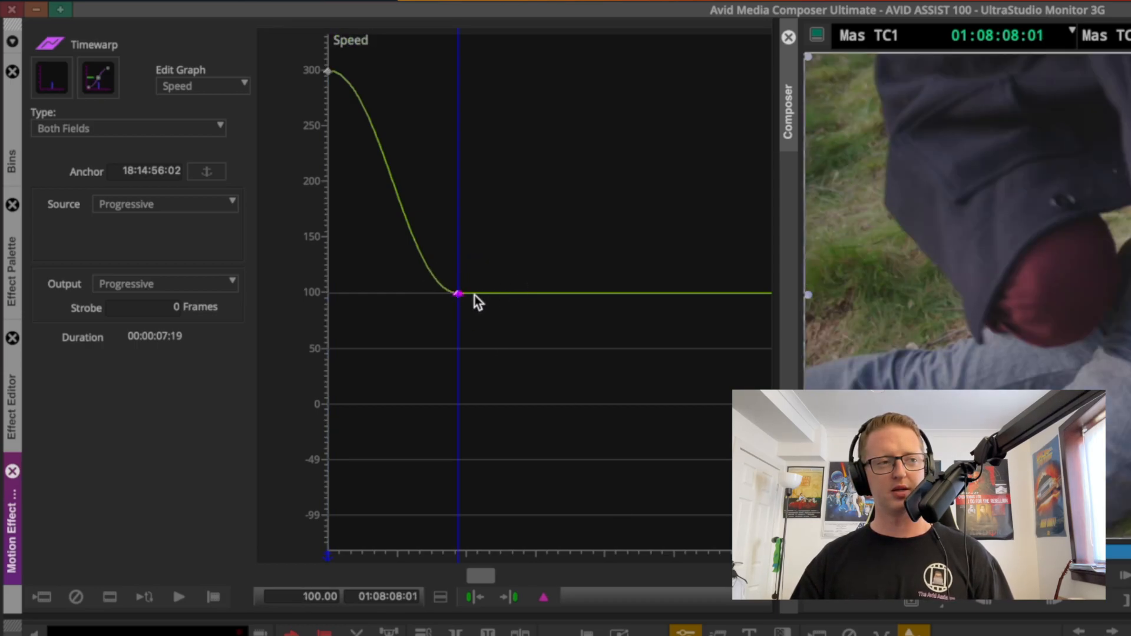
pyautogui.click(542, 296)
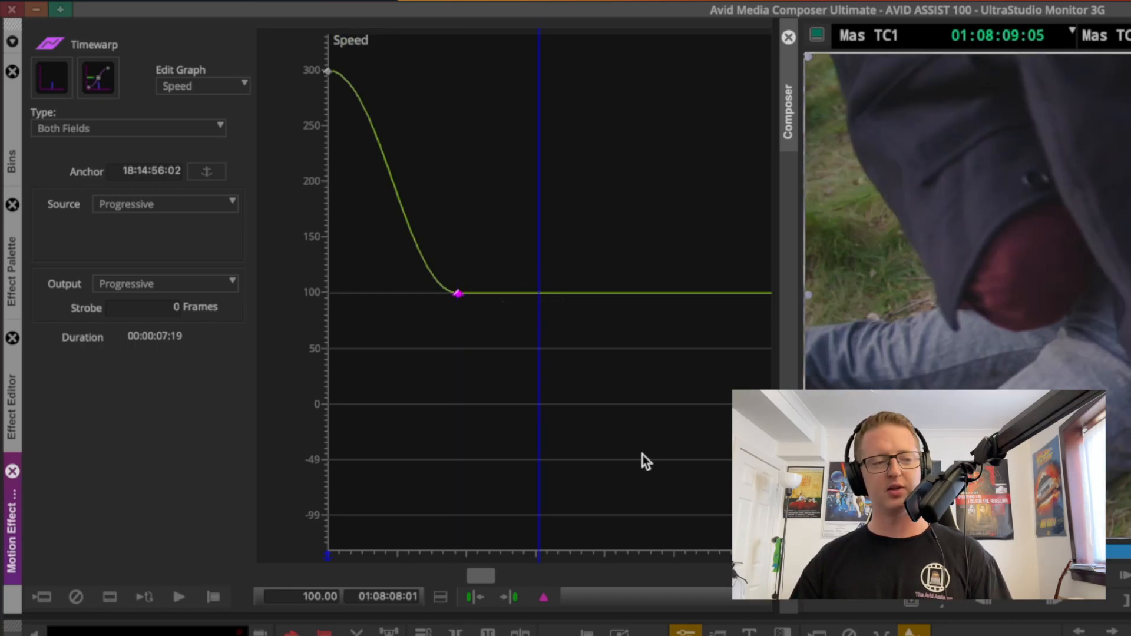
pyautogui.click(543, 597)
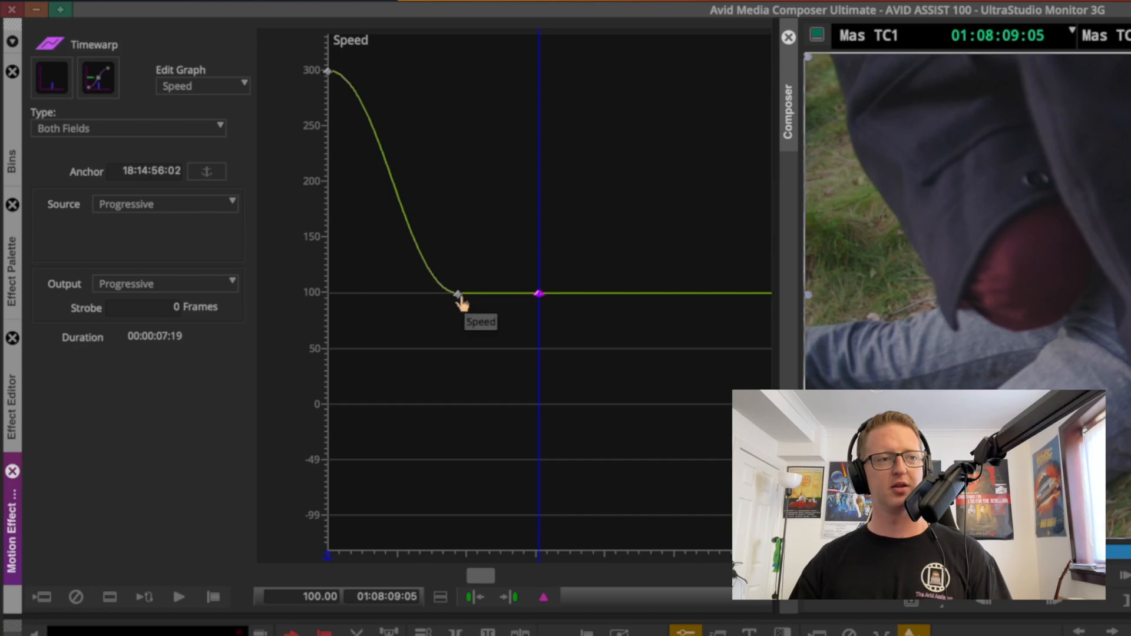
pyautogui.click(460, 294)
pyautogui.click(307, 597)
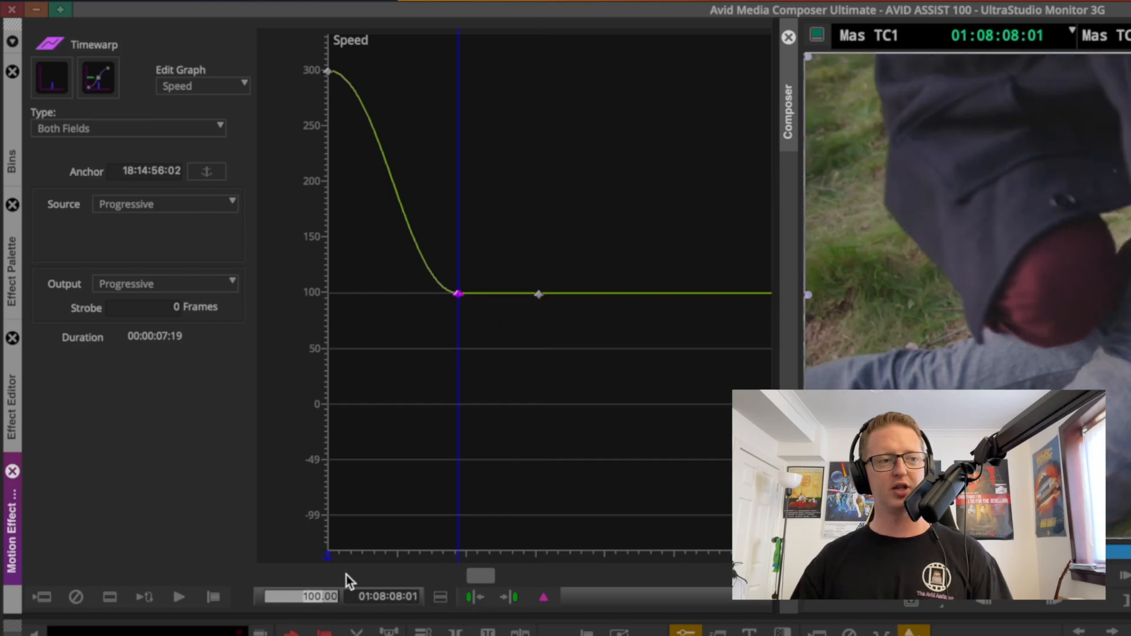
pyautogui.write('300')
pyautogui.press('Return')
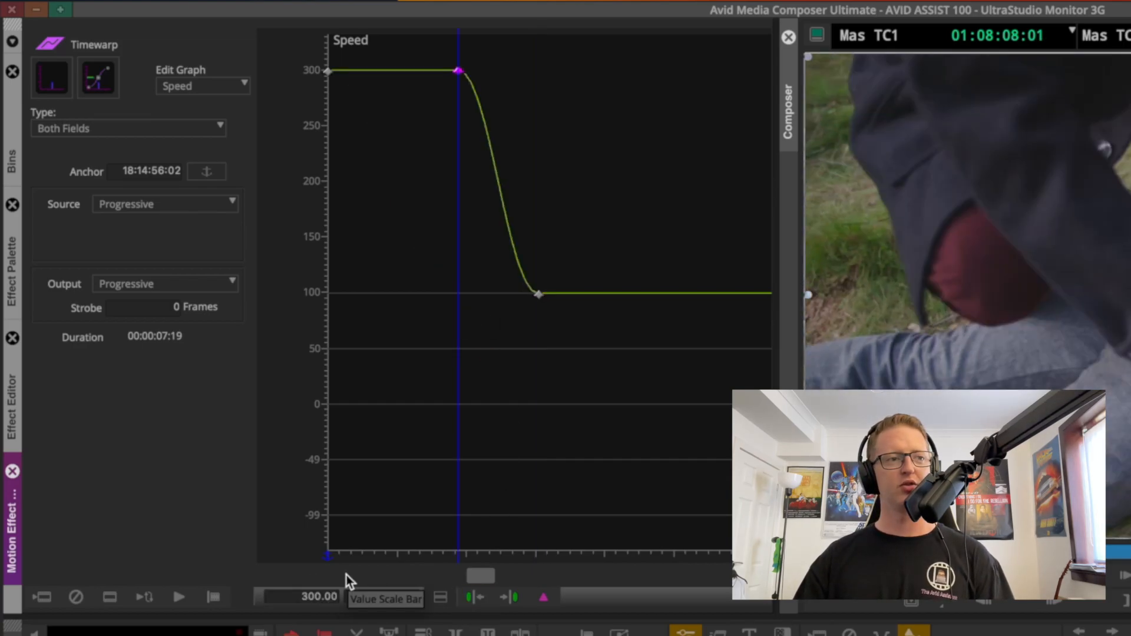
# - Play clip 17-2 from 01:08:06:04 to review the speed ramp, and park at 01:08:11:23
pyautogui.click(346, 171)
pyautogui.moveTo(346, 167); pyautogui.dragTo(306, 318)
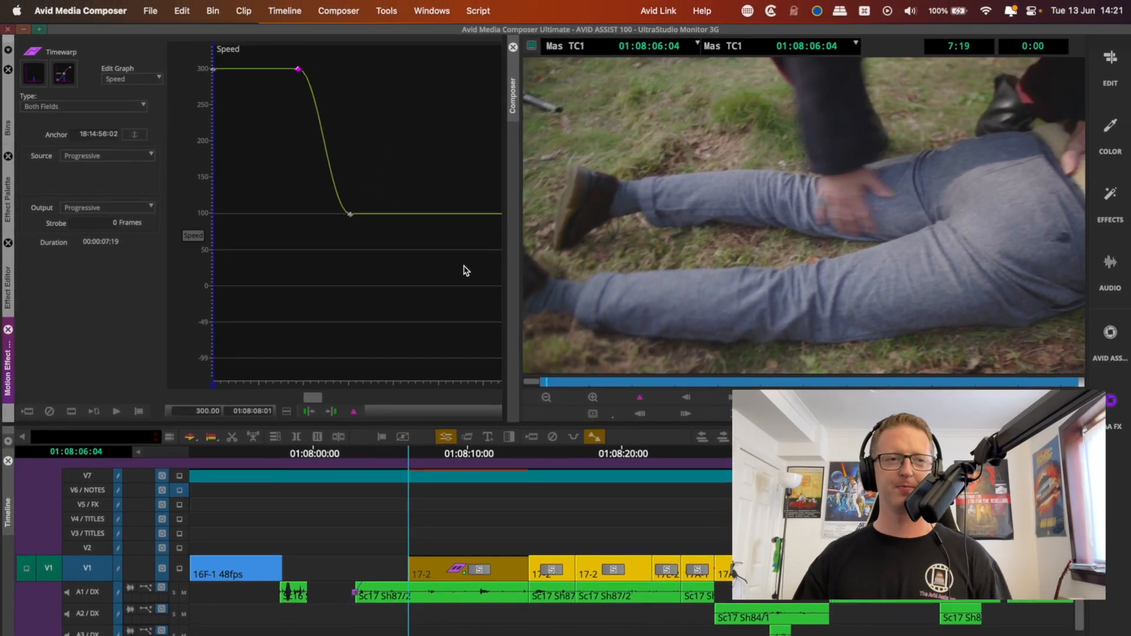
pyautogui.press('space')
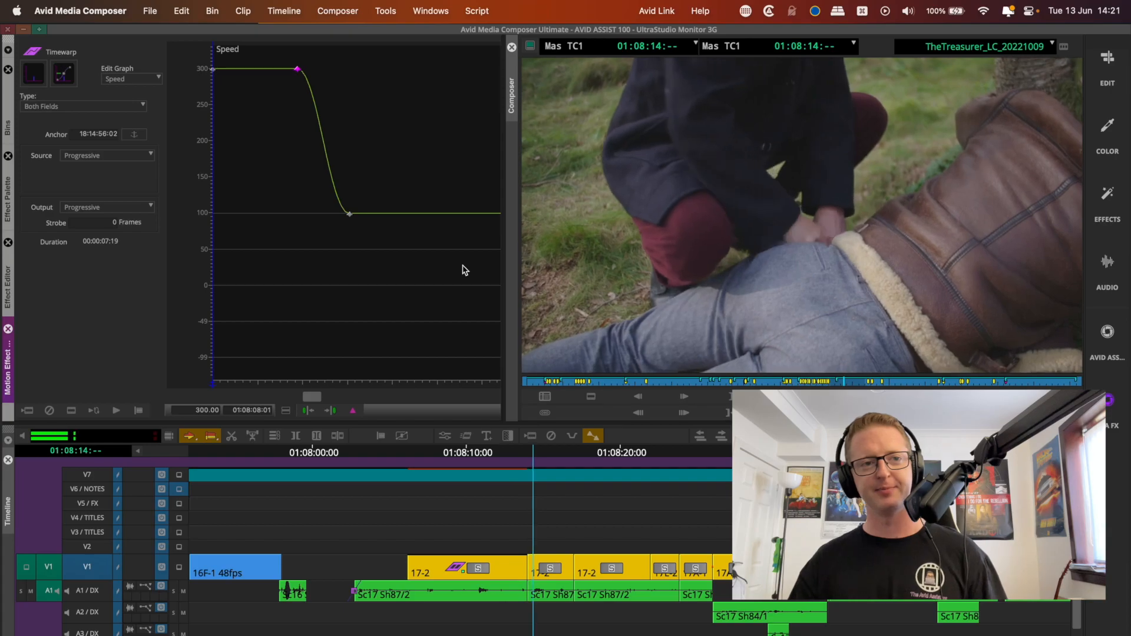
pyautogui.click(498, 453)
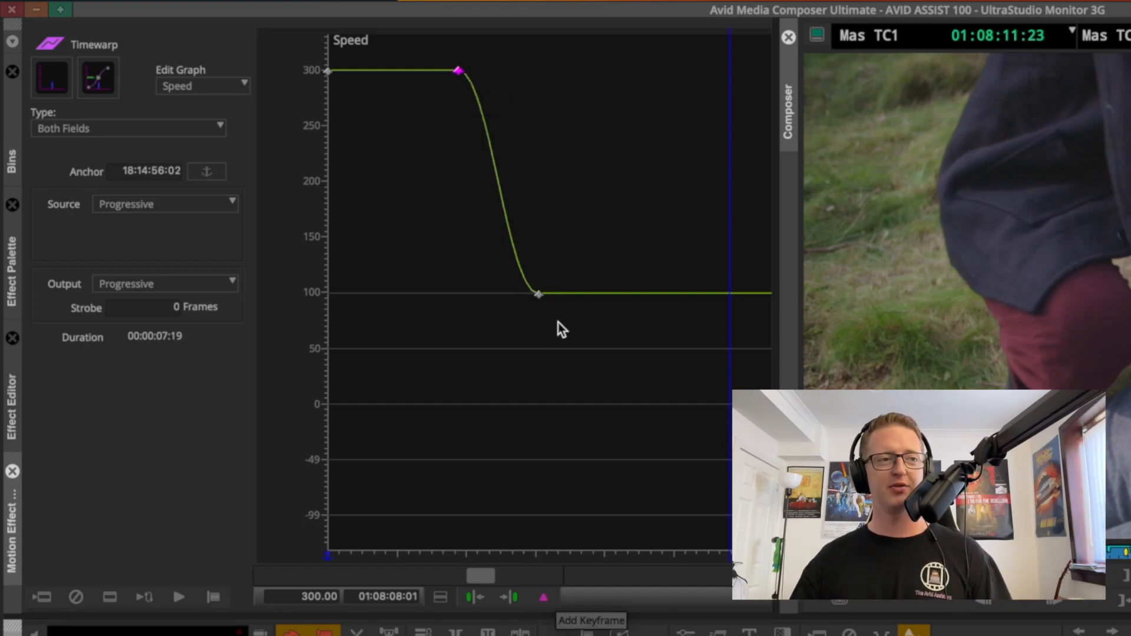
# - Try lowering the speed keyframe at 01:08:09:05 to about 72.81
pyautogui.moveTo(539, 295); pyautogui.dragTo(566, 325)
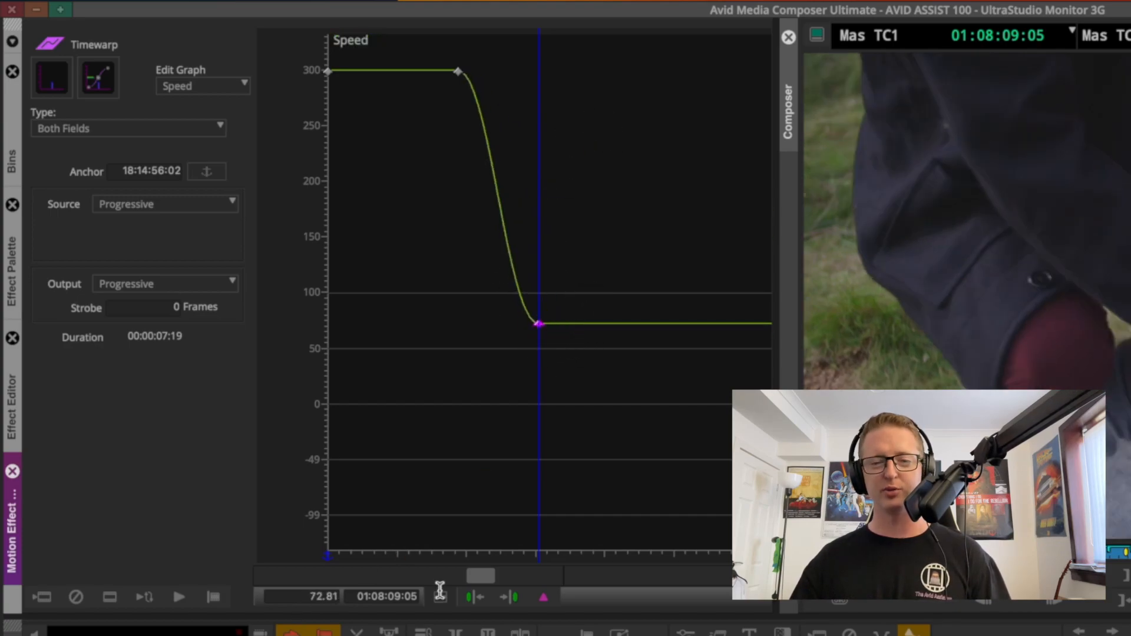
pyautogui.press('space')
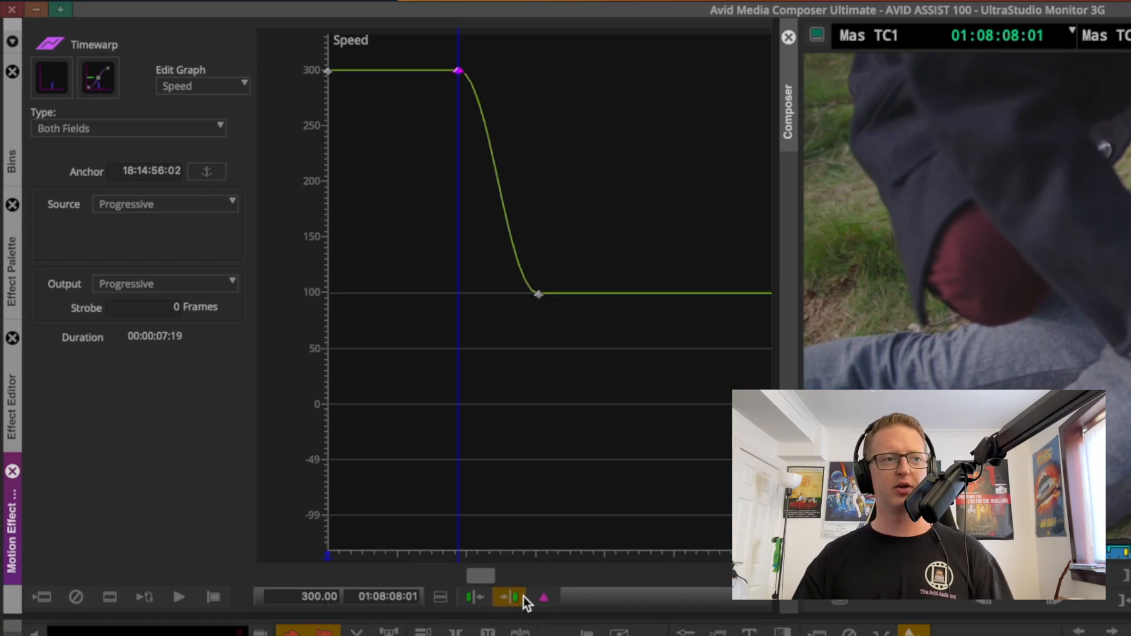
# - Open the list of Timewarp render types to see the available options
pyautogui.click(523, 599)
pyautogui.click(465, 599)
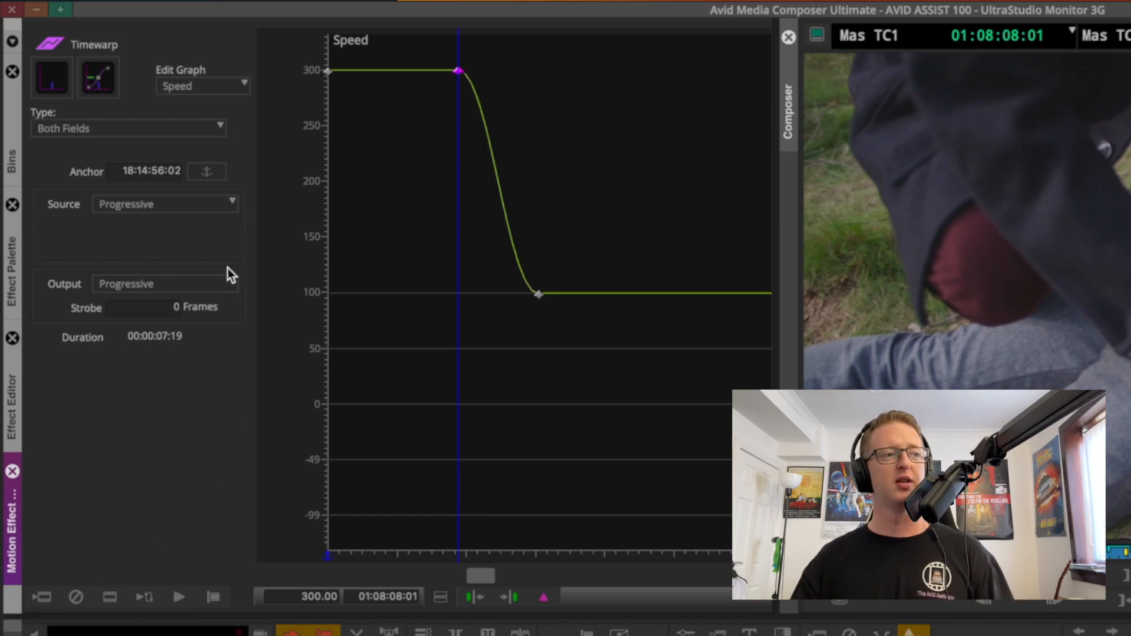
pyautogui.click(203, 135)
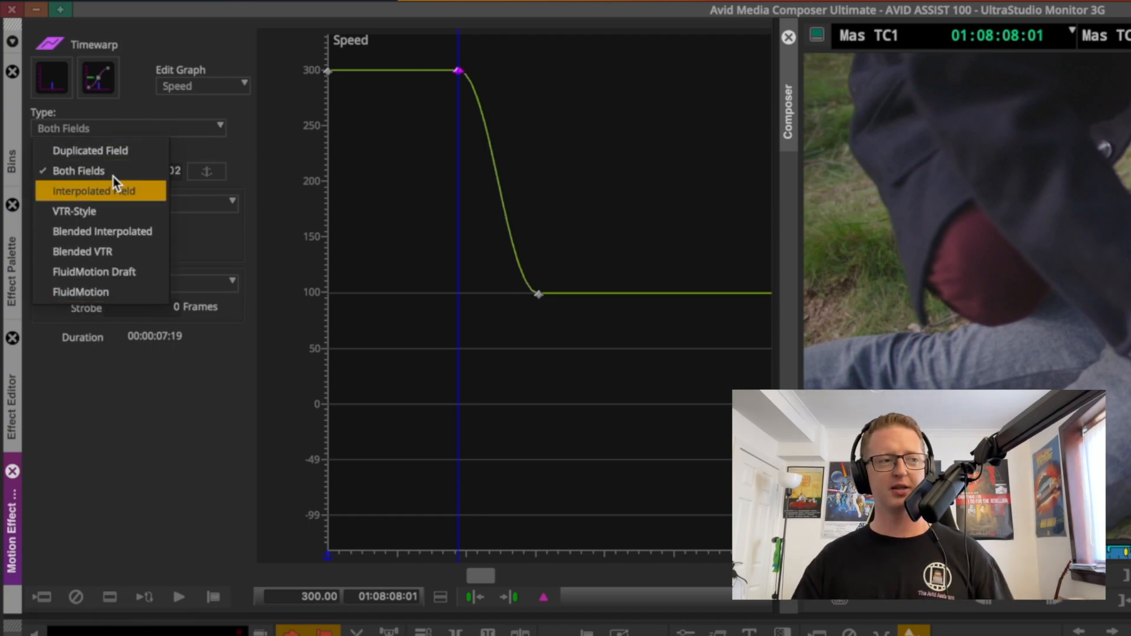
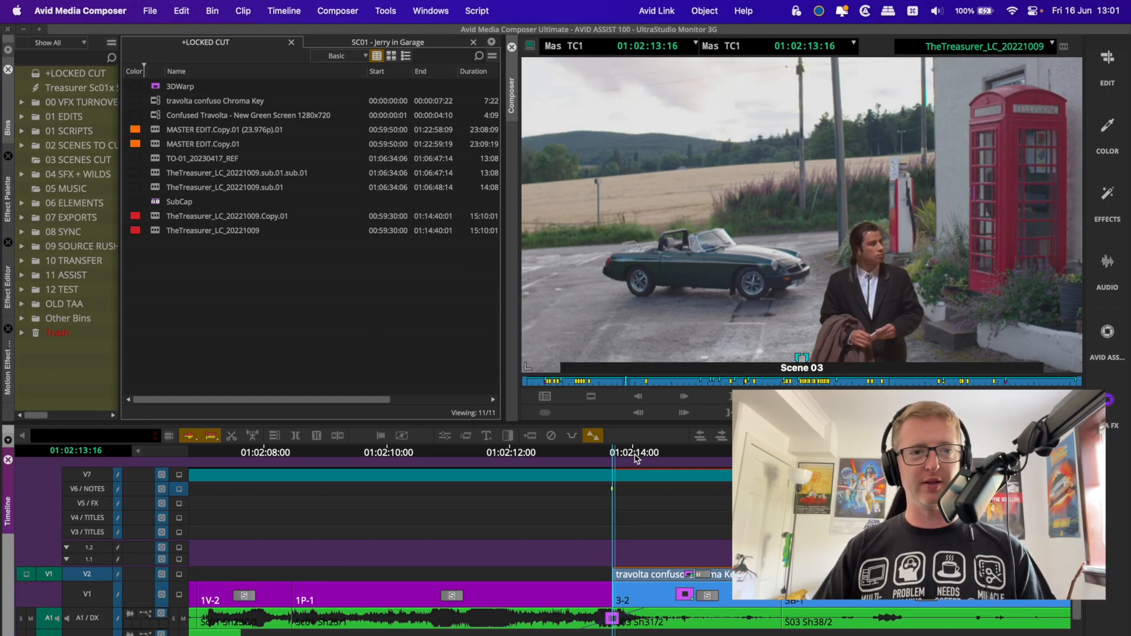
# - Play the travolta confuso Chroma Key composite over clip 3-2 and return to its start at 01:02:13:16
pyautogui.press('space')
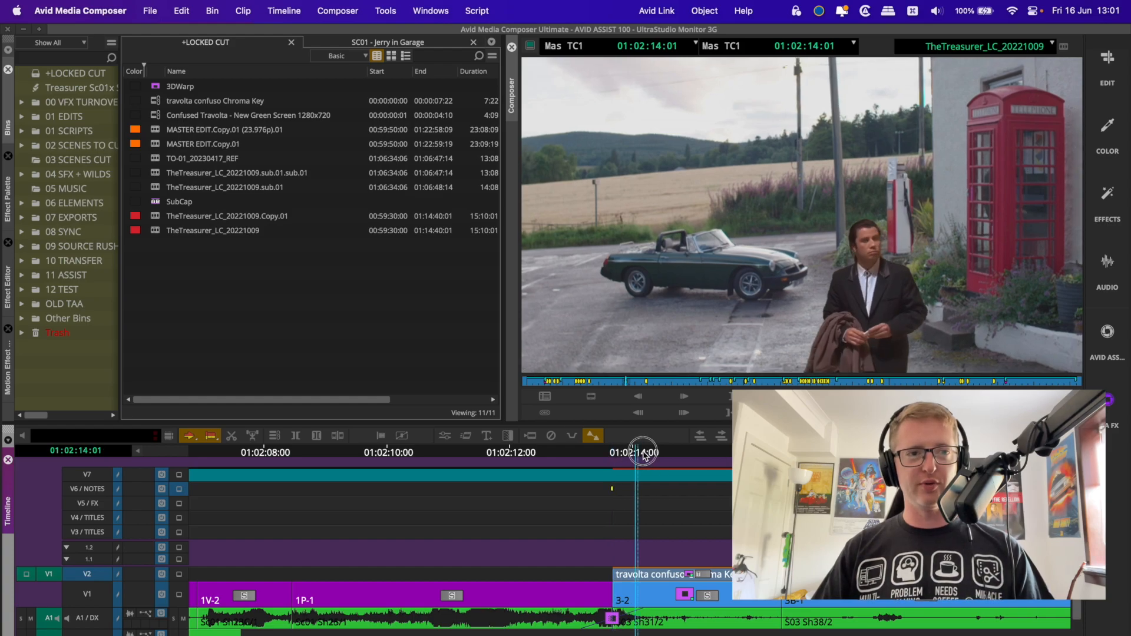
pyautogui.keyDown('super'); pyautogui.click(704, 452); pyautogui.keyUp('super')
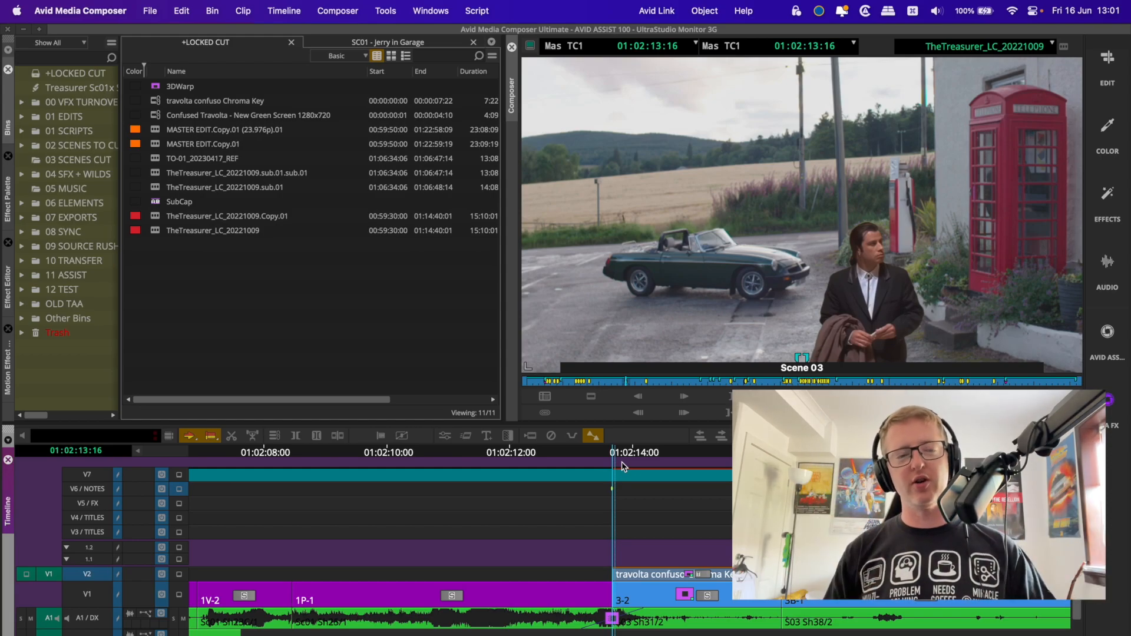
pyautogui.press('space')
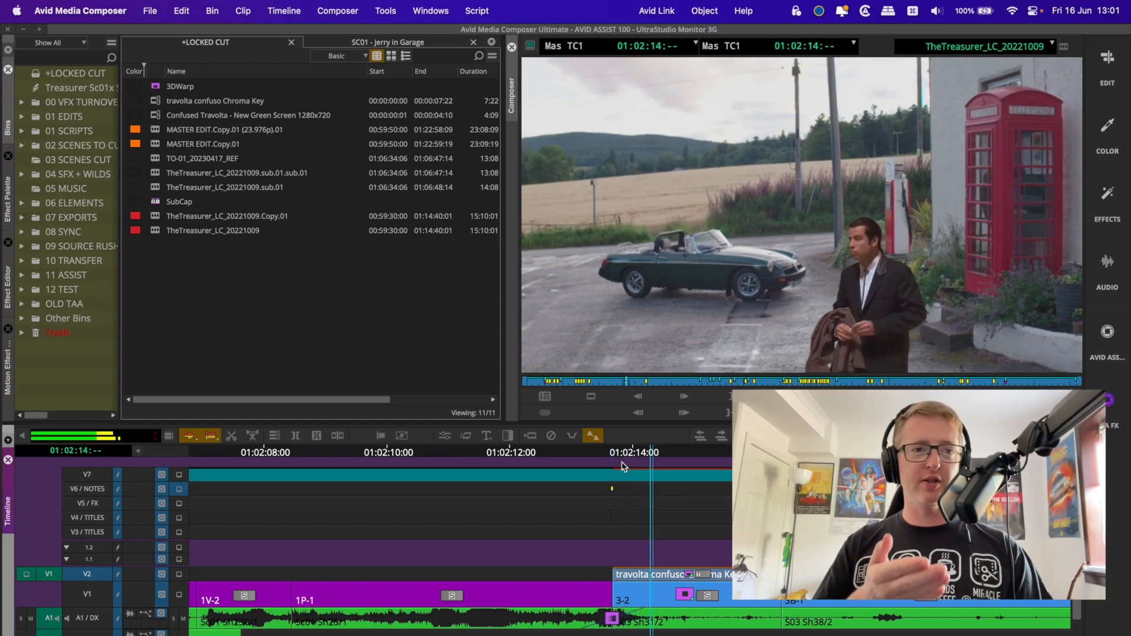
pyautogui.keyDown('super'); pyautogui.click(623, 467); pyautogui.keyUp('super')
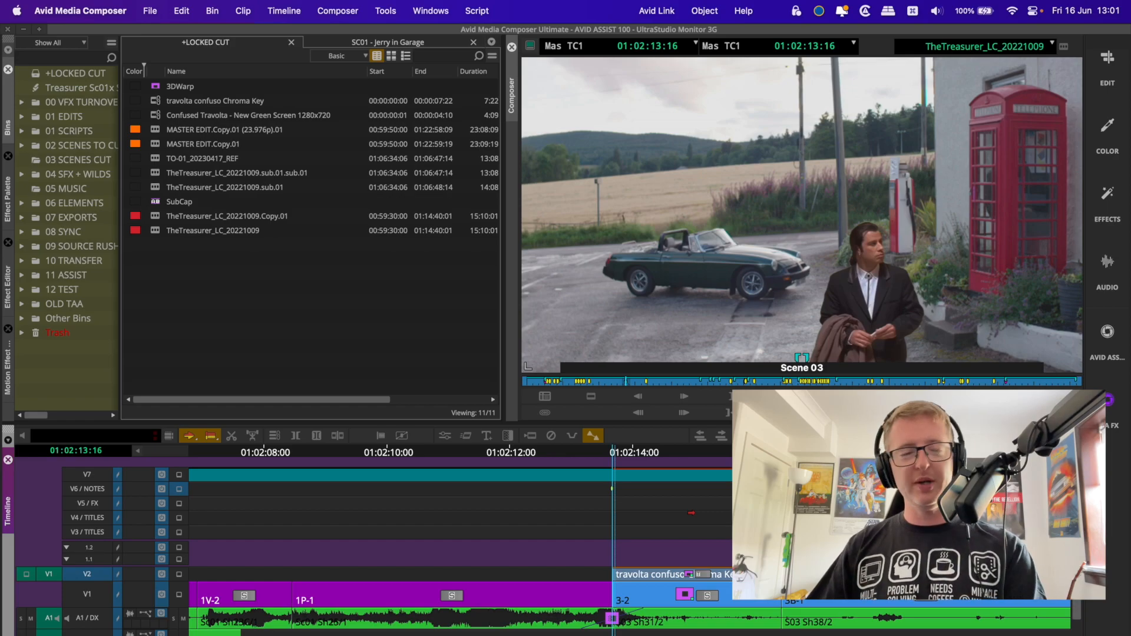
# - Go to the Chroma Key clip over 1C-2, collapse its nested tracks and move to its first frame at 01:01:50:04
pyautogui.press('super+[')
pyautogui.press('super+[')
pyautogui.press('super+[')
pyautogui.click(461, 455)
pyautogui.press('super+]')
pyautogui.press('super+]')
pyautogui.press('super+]')
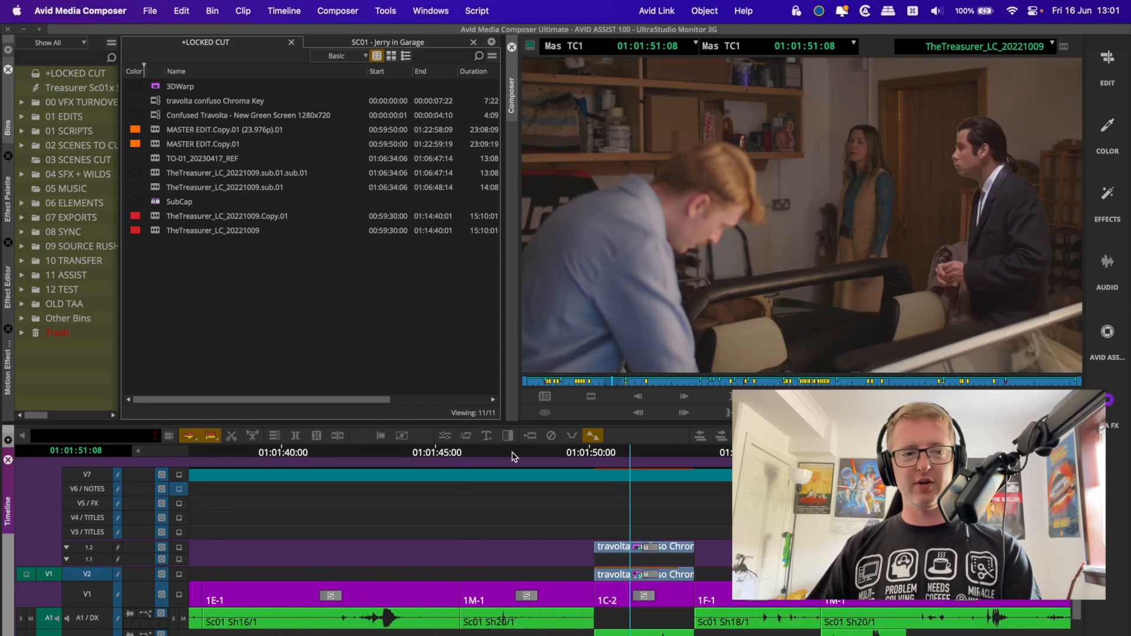
pyautogui.click(629, 571)
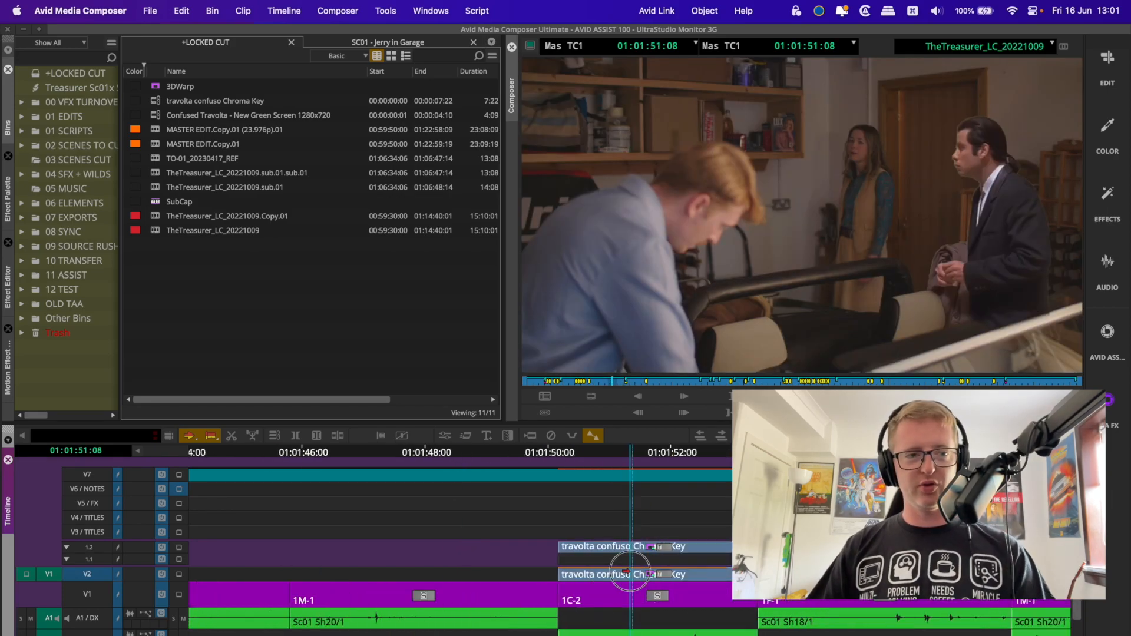
pyautogui.keyDown('super'); pyautogui.click(579, 455); pyautogui.keyUp('super')
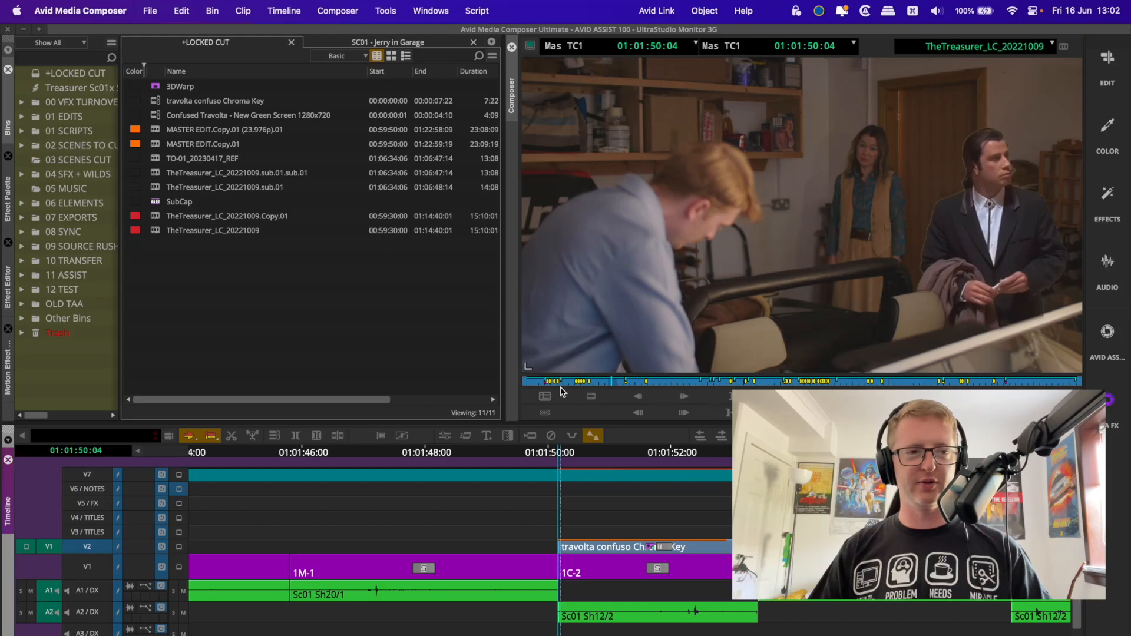
# - Play the keyed composite over clip 1C-2 from 01:01:50:04, stop, and scrub back around 01:01:53:12
pyautogui.press('space')
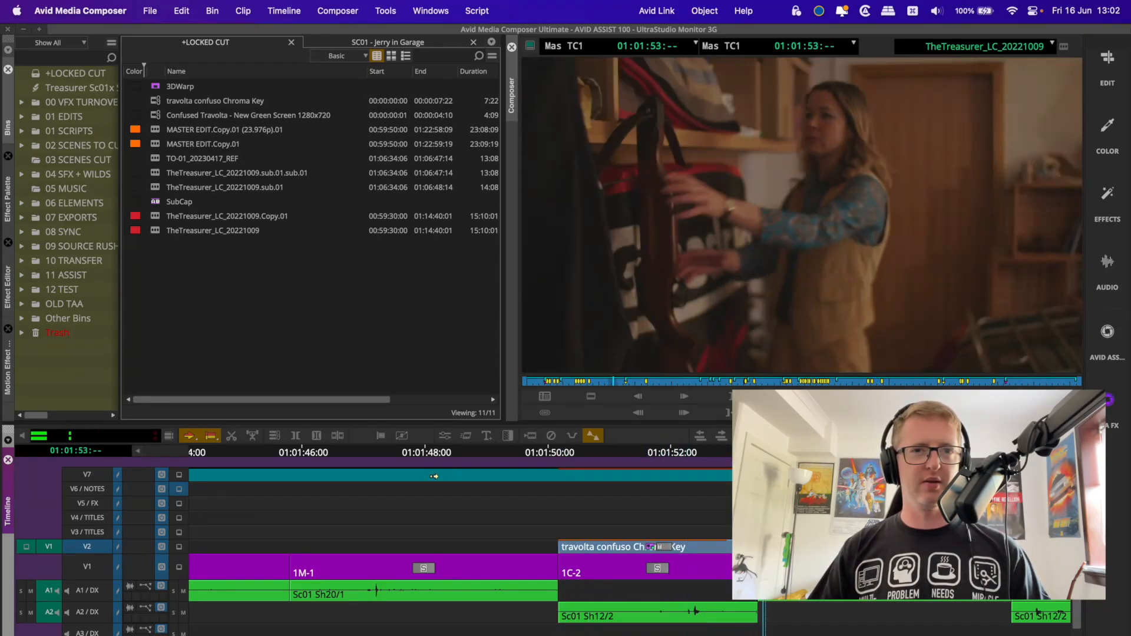
pyautogui.press('space')
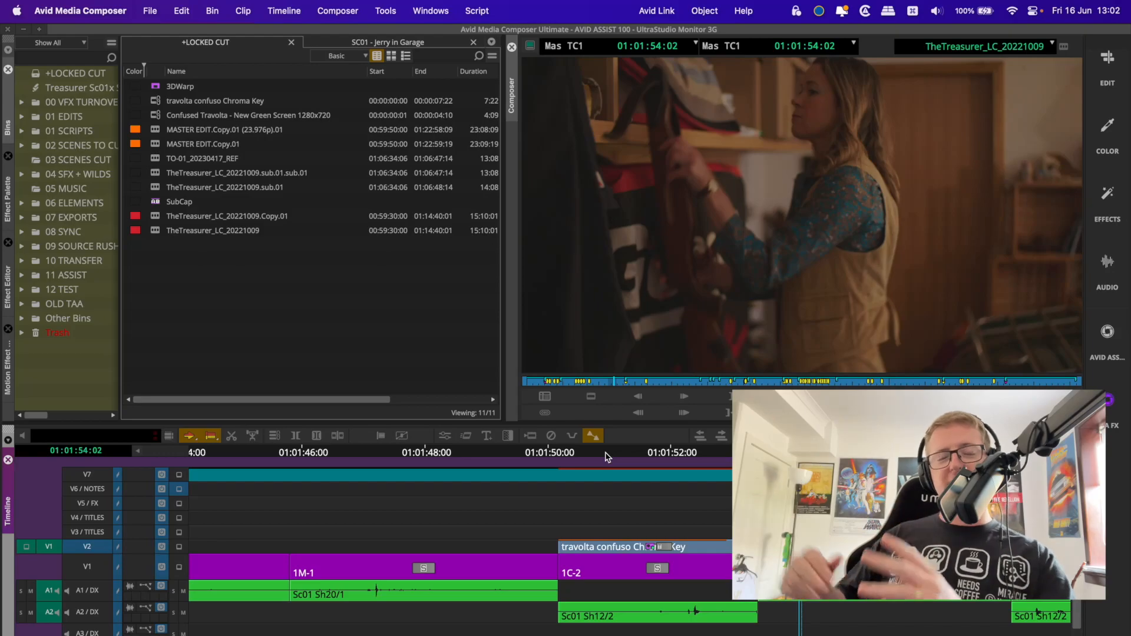
pyautogui.moveTo(712, 450); pyautogui.dragTo(764, 450)
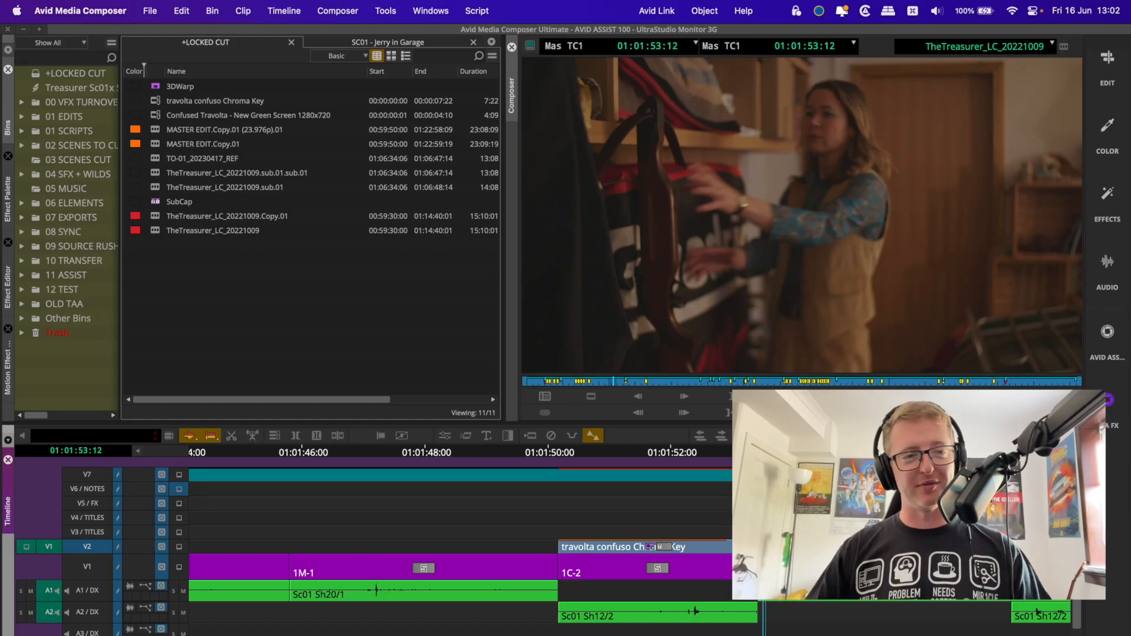
pyautogui.moveTo(608, 452); pyautogui.dragTo(598, 460)
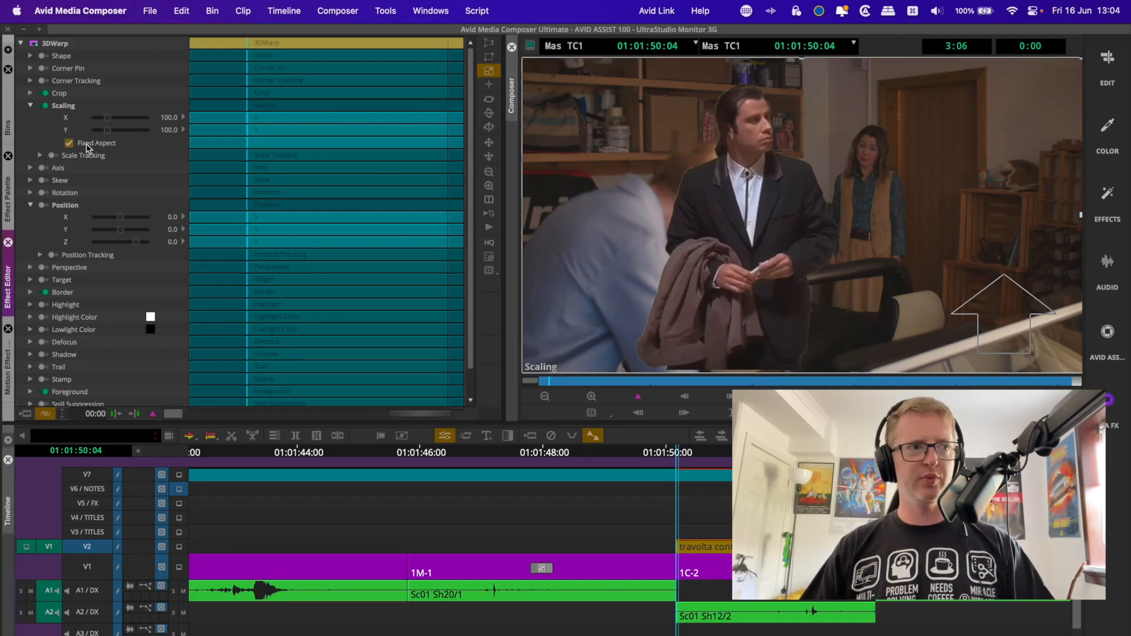
# - Scale the keyed figure to 85 with fixed aspect in the 3DWarp and move it to about X 423.6, Y -2.1
pyautogui.write('0')
pyautogui.press('Return')
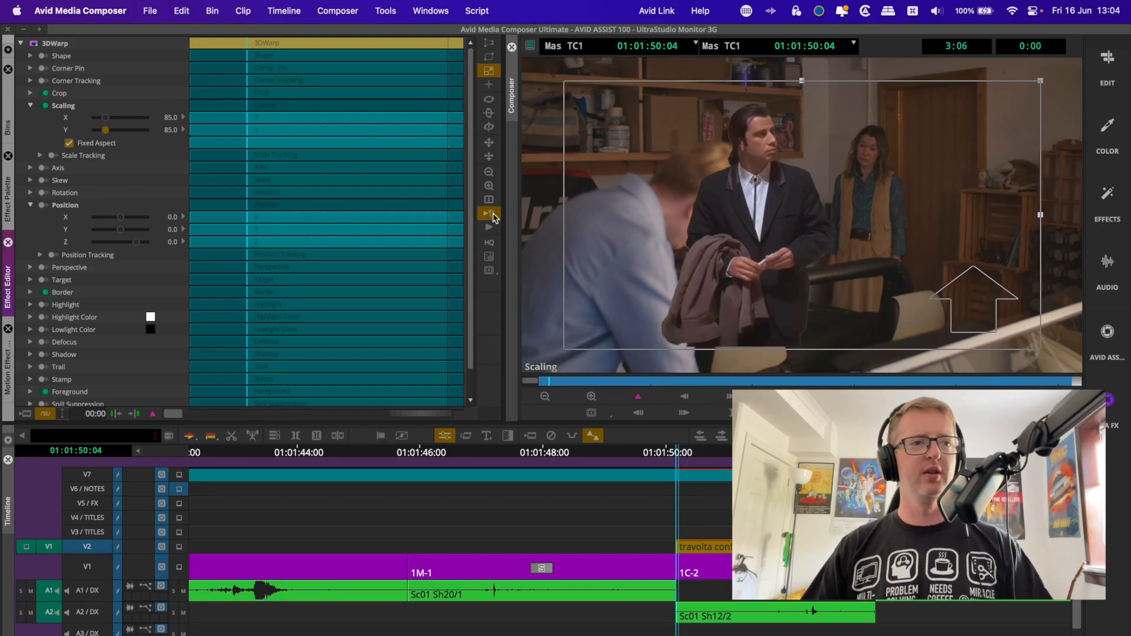
pyautogui.moveTo(767, 218); pyautogui.dragTo(983, 232)
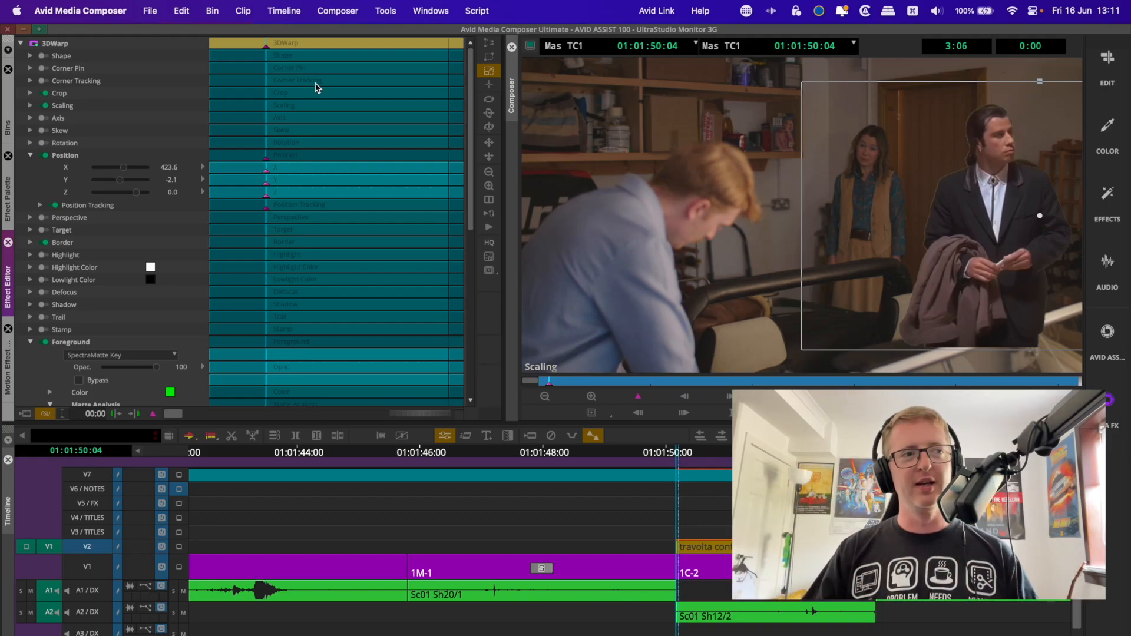
pyautogui.click(342, 88)
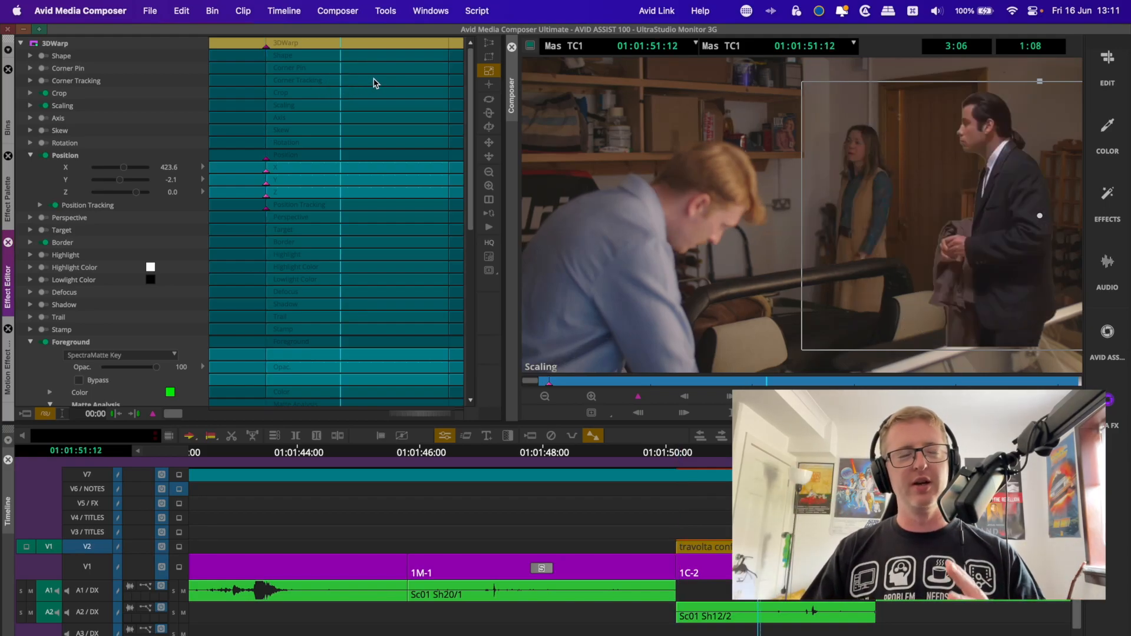
# - Scrub the keyed composite over clip 1C-2 to 01:01:52:15 and return to its first frame at 01:01:50:04
pyautogui.click(406, 73)
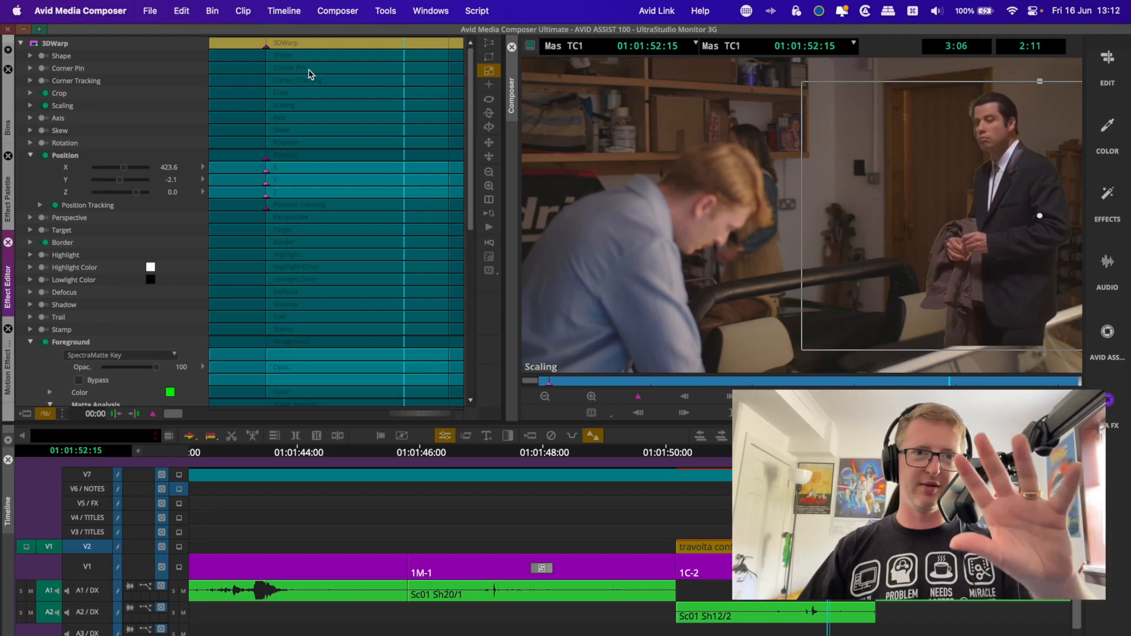
pyautogui.moveTo(299, 56); pyautogui.dragTo(243, 74)
pyautogui.click(242, 73)
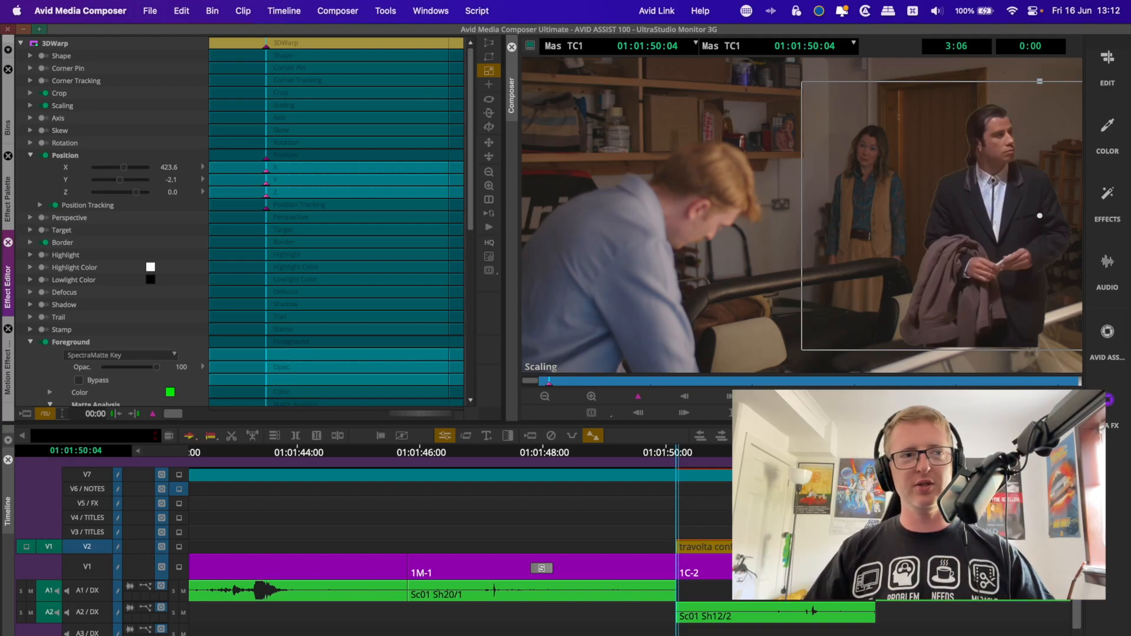
pyautogui.moveTo(341, 122); pyautogui.dragTo(288, 116)
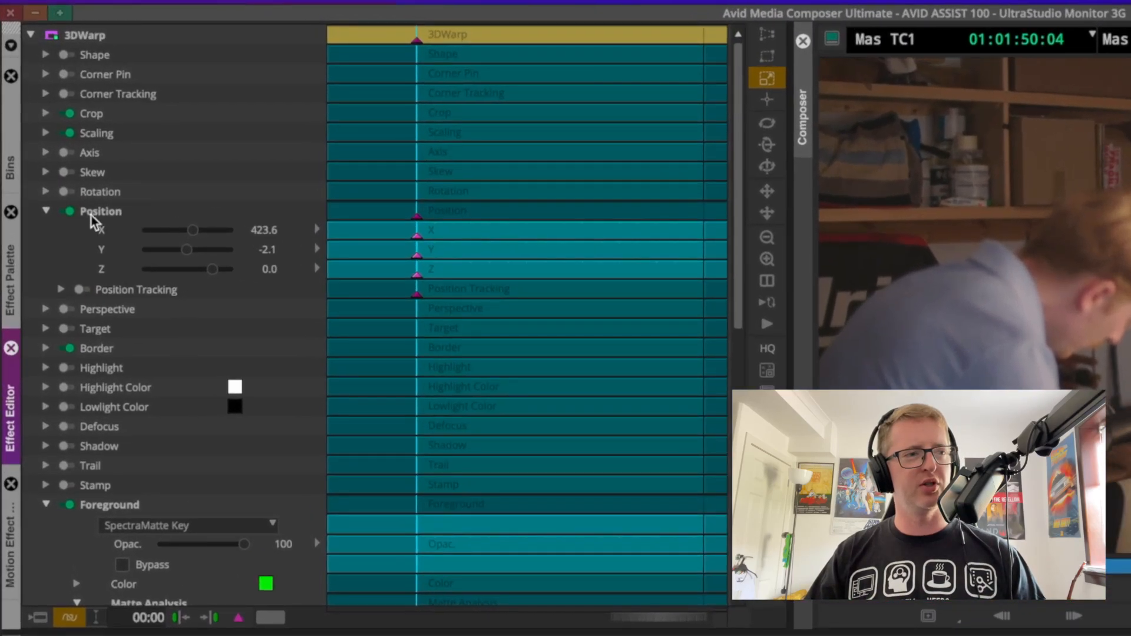
# - Enable Position Tracking in the 3DWarp and place the Point A tracker on the upper shelf beside the cardboard box
pyautogui.click(80, 290)
pyautogui.moveTo(606, 593); pyautogui.dragTo(540, 96)
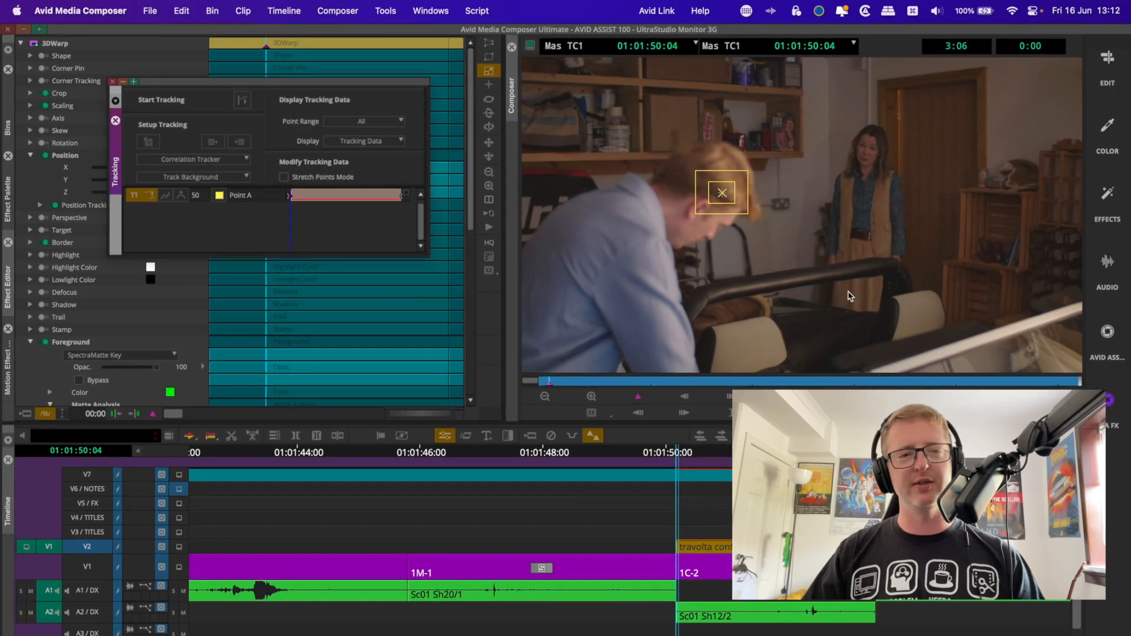
pyautogui.moveTo(887, 226); pyautogui.dragTo(863, 104)
pyautogui.moveTo(696, 96); pyautogui.dragTo(666, 98)
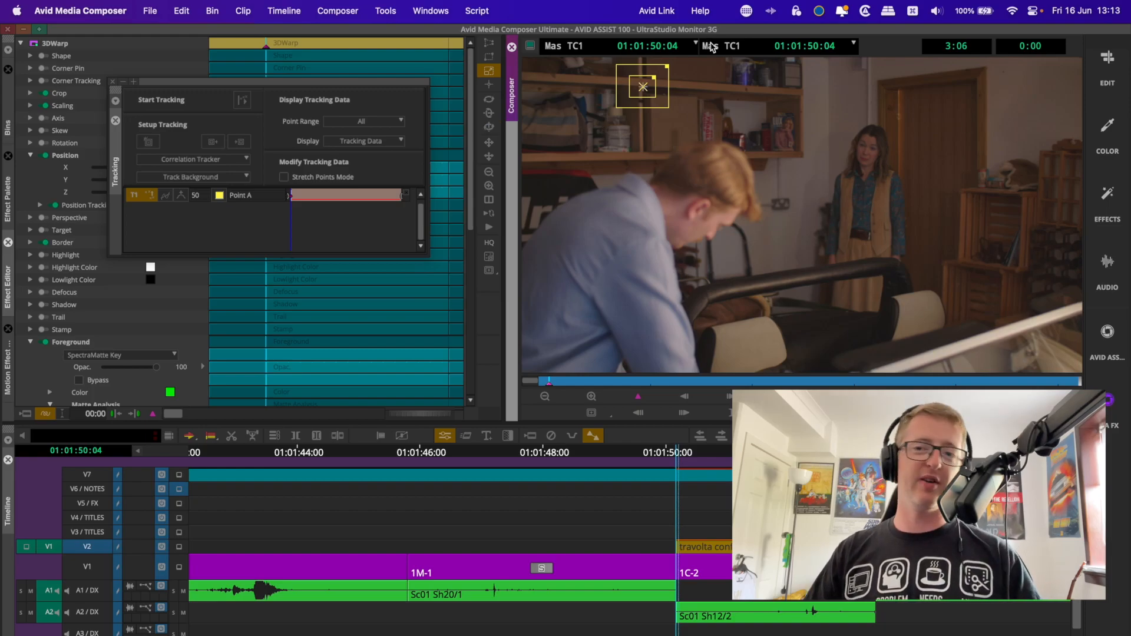
pyautogui.press('space')
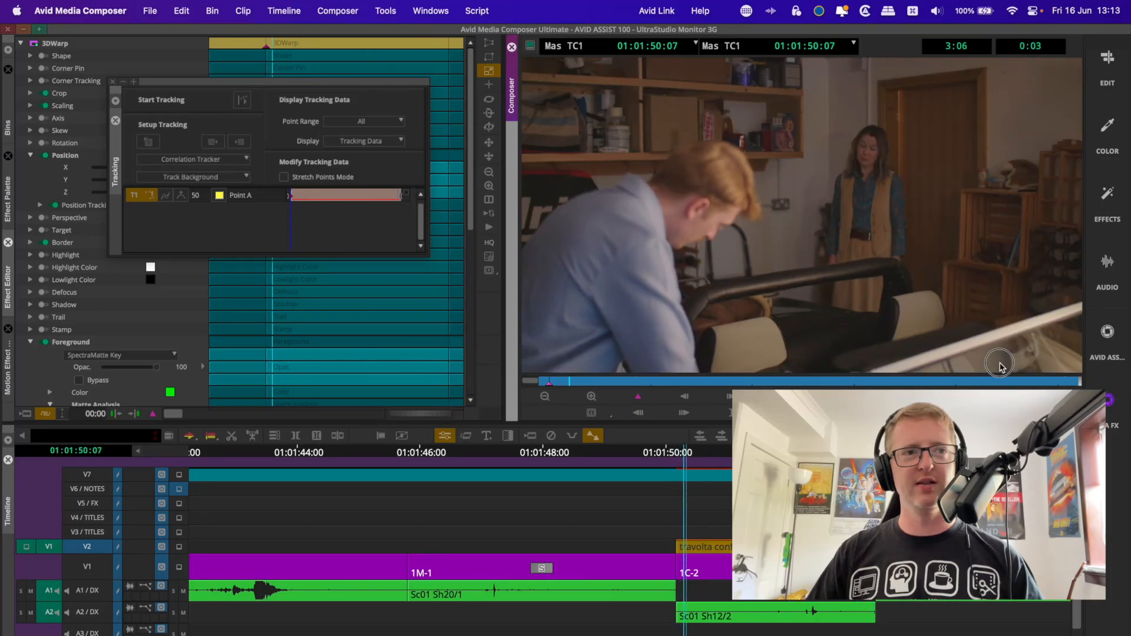
pyautogui.press('space')
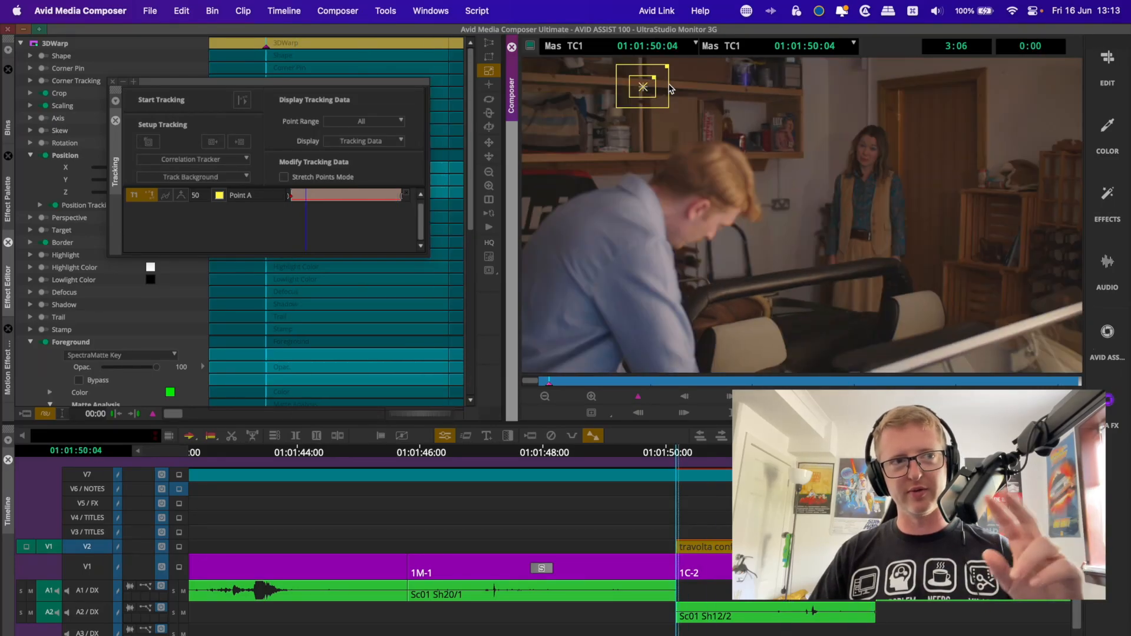
pyautogui.moveTo(652, 89); pyautogui.dragTo(650, 89)
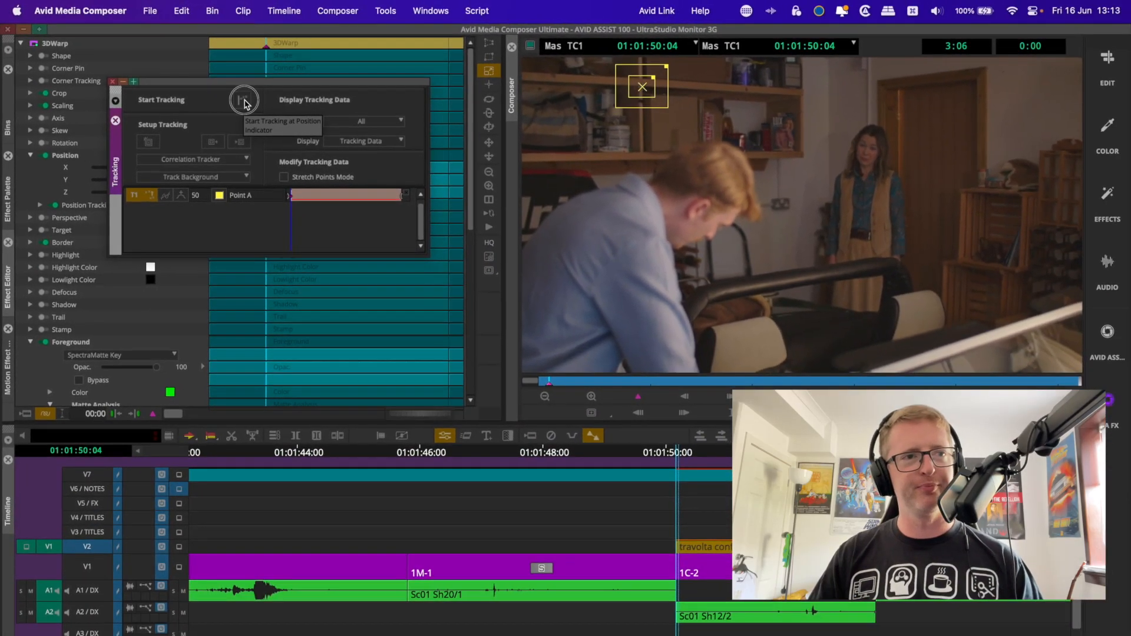
# - Track Point A through the clip from 01:01:50:04, close the tracking window and return to the first frame
pyautogui.click(261, 108)
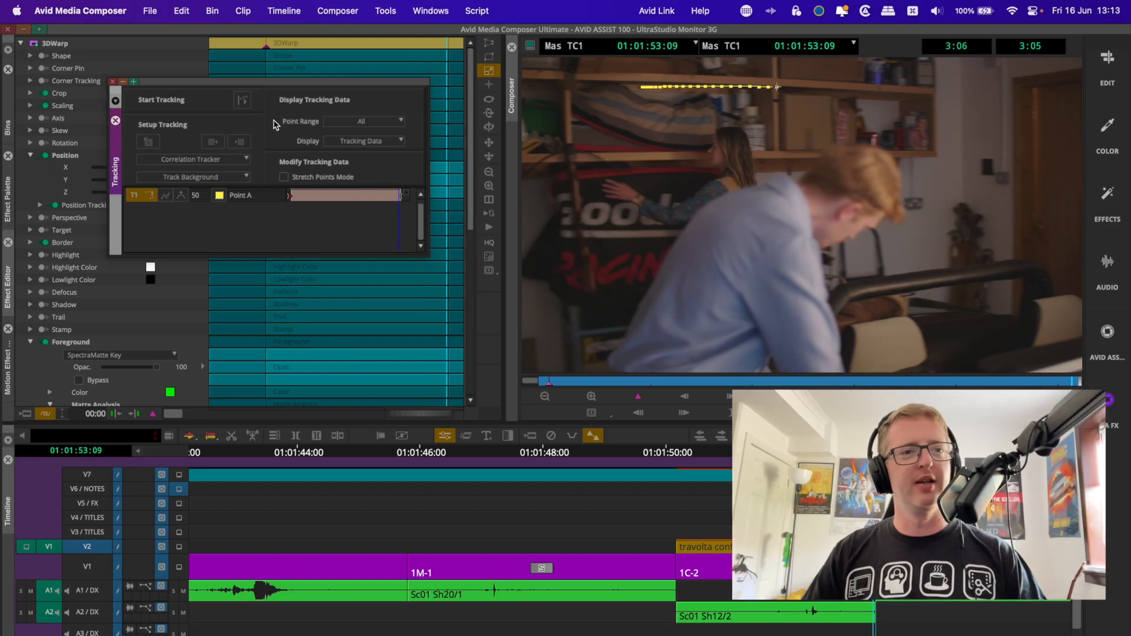
pyautogui.click(116, 120)
pyautogui.moveTo(545, 383); pyautogui.dragTo(378, 401)
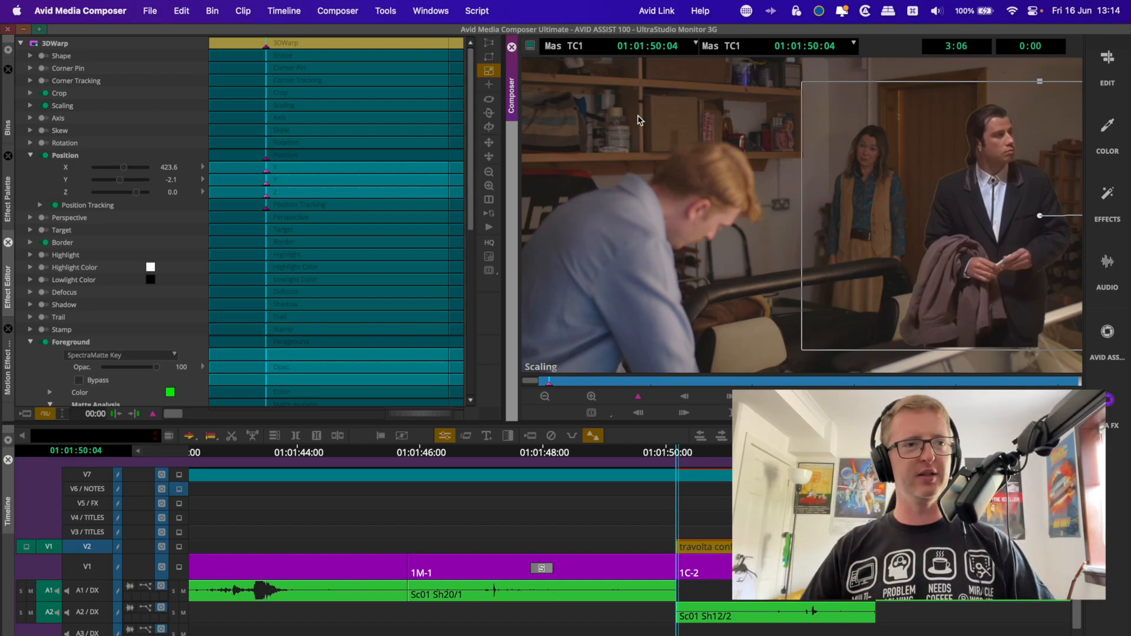
# - Reopen the Tracking Tool, move Point A to the lower shelf end beside the woman and track it from 01:01:50:04
pyautogui.click(489, 257)
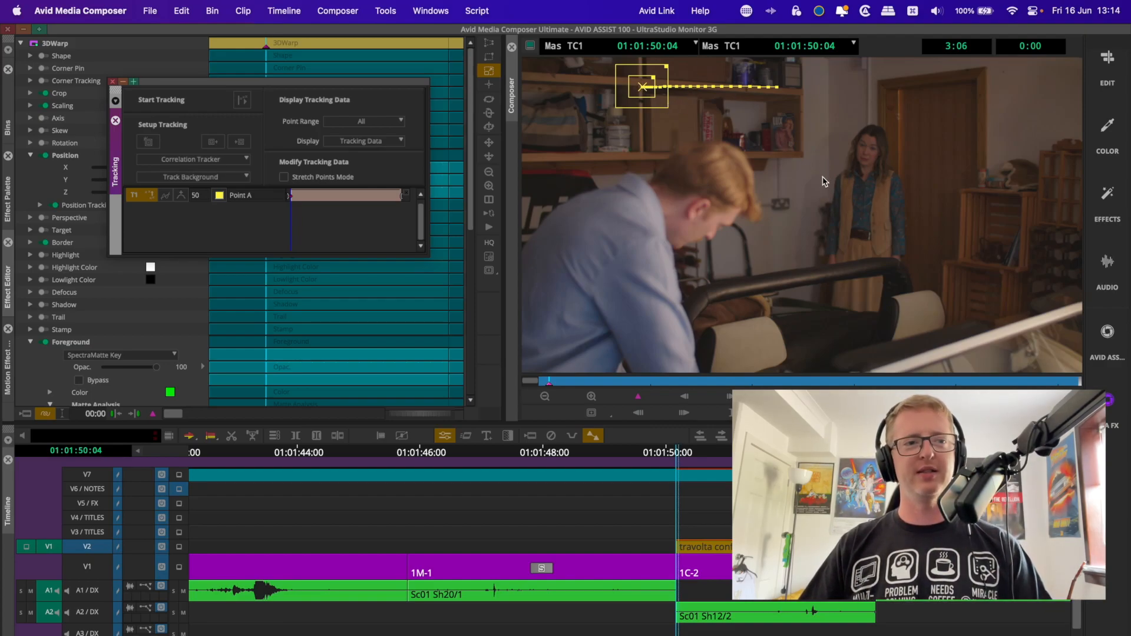
pyautogui.moveTo(721, 121); pyautogui.dragTo(801, 162)
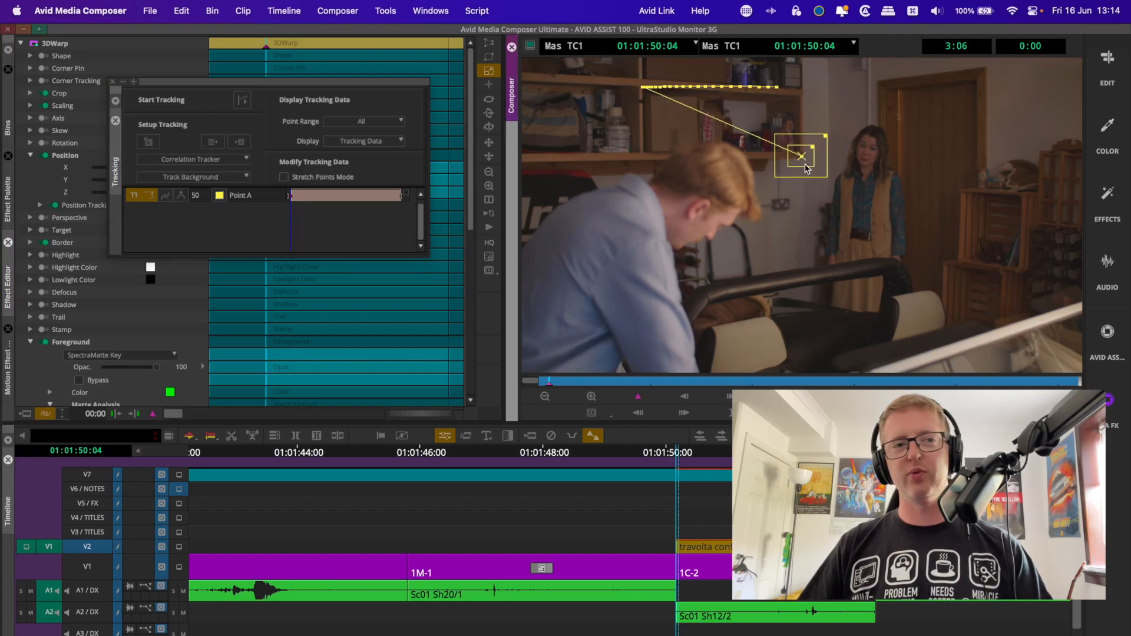
pyautogui.moveTo(298, 195); pyautogui.dragTo(158, 185)
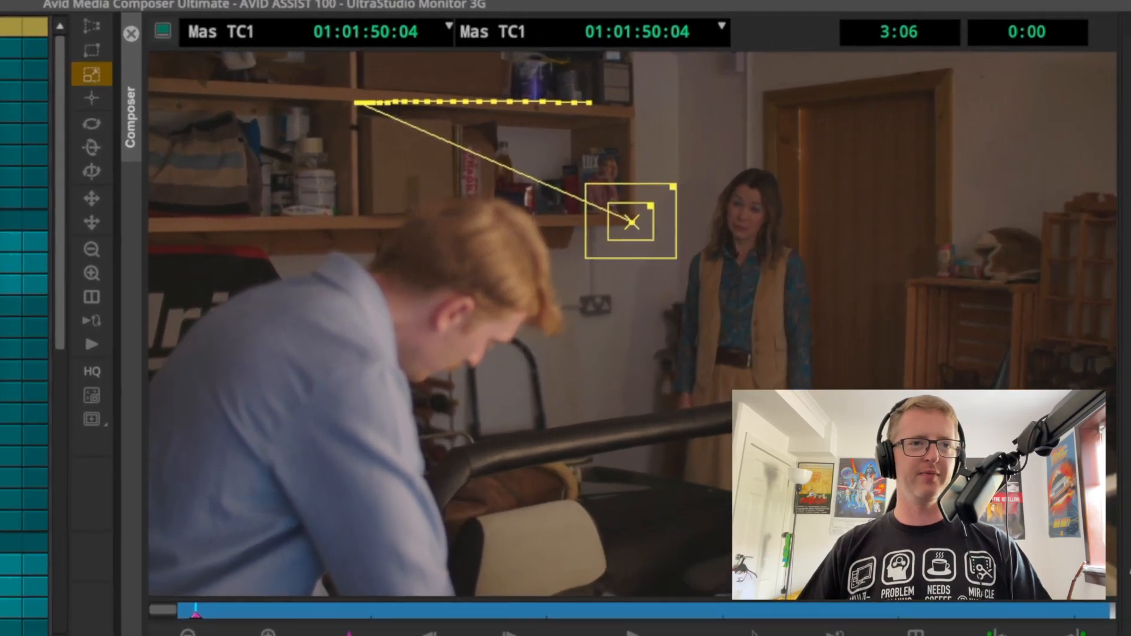
pyautogui.press('space')
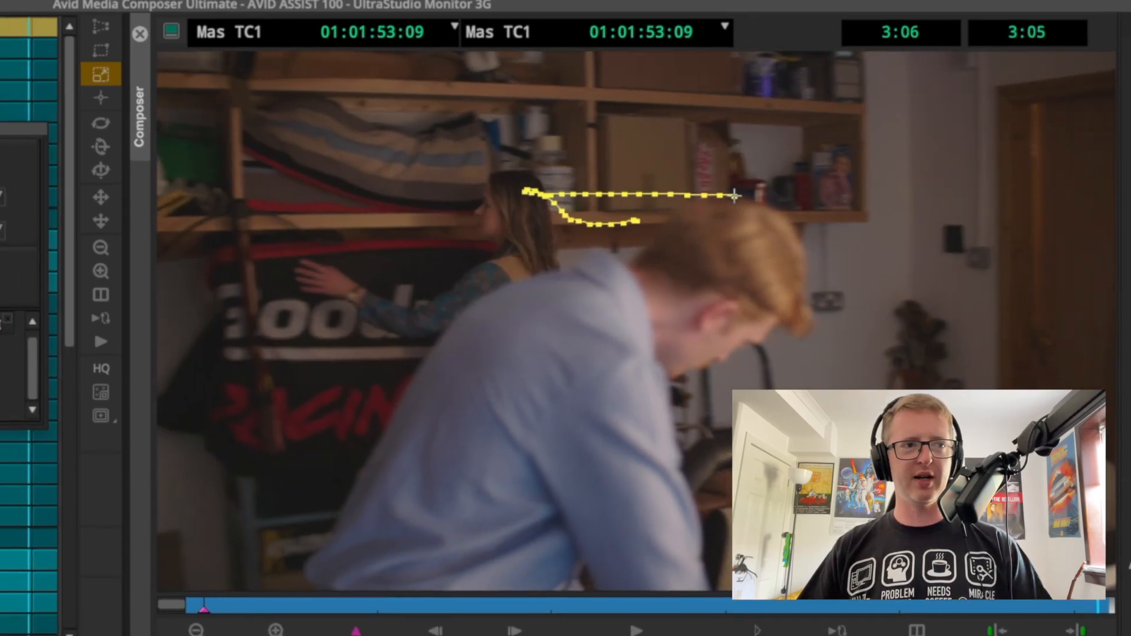
pyautogui.moveTo(132, 275); pyautogui.dragTo(384, 212)
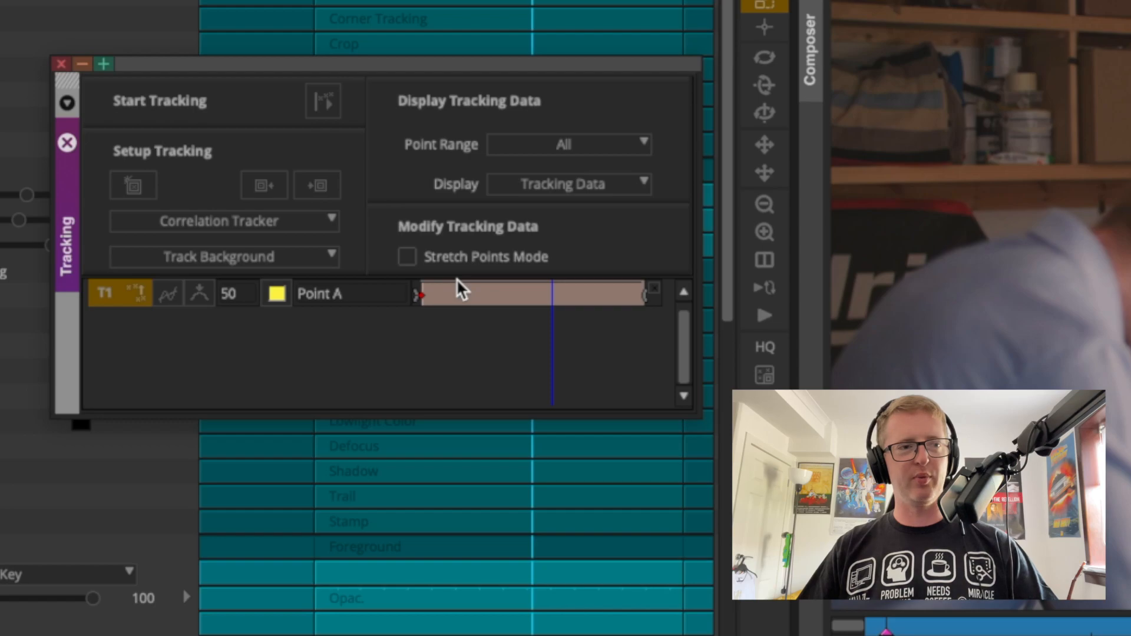
pyautogui.rightClick(420, 352)
pyautogui.click(352, 366)
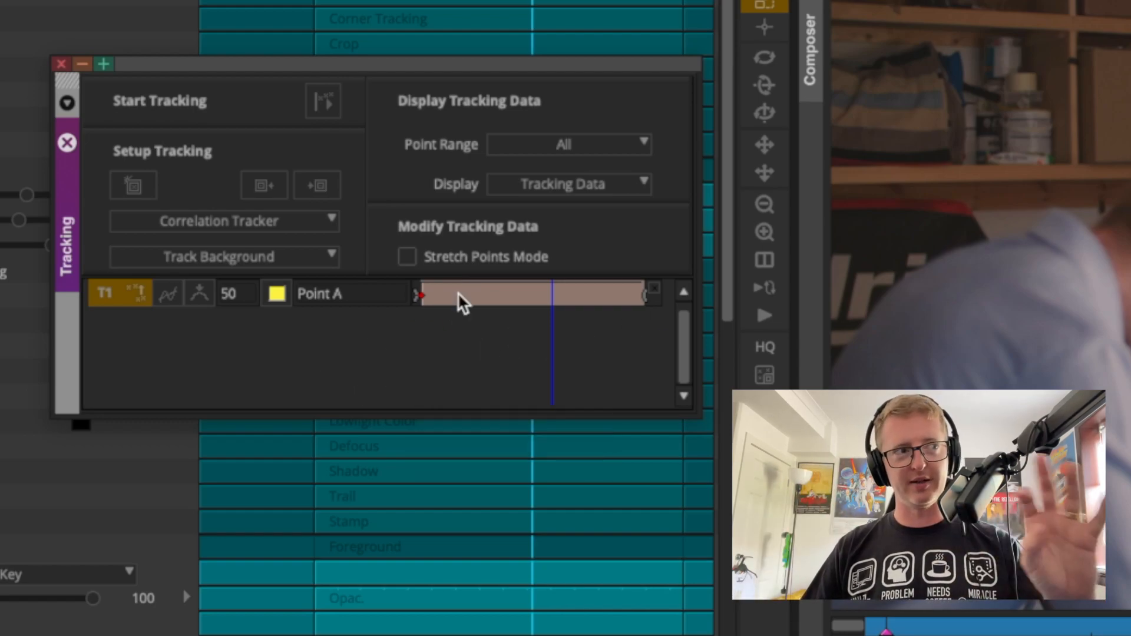
# - Add three extra trackers below Point A and delete them again
pyautogui.click(132, 187)
pyautogui.click(132, 187)
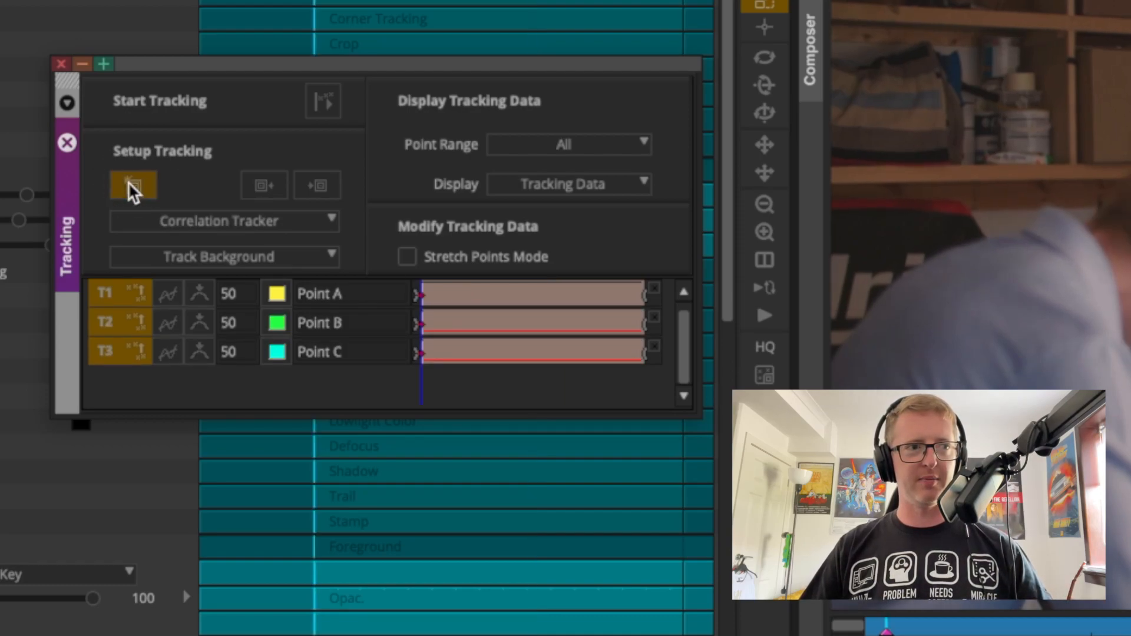
pyautogui.click(132, 187)
pyautogui.click(657, 319)
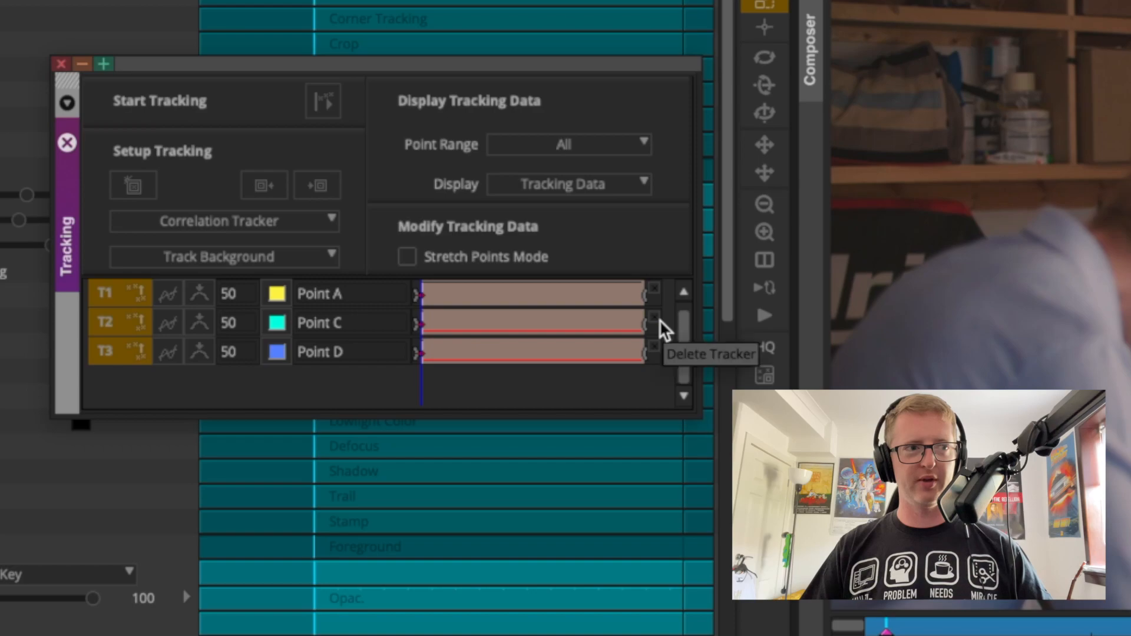
pyautogui.click(657, 319)
pyautogui.click(657, 319)
# - Add a new tracker region to Point A at 01:01:52:02 and move its tracker up onto the upper shelf
pyautogui.moveTo(518, 293); pyautogui.dragTo(554, 292)
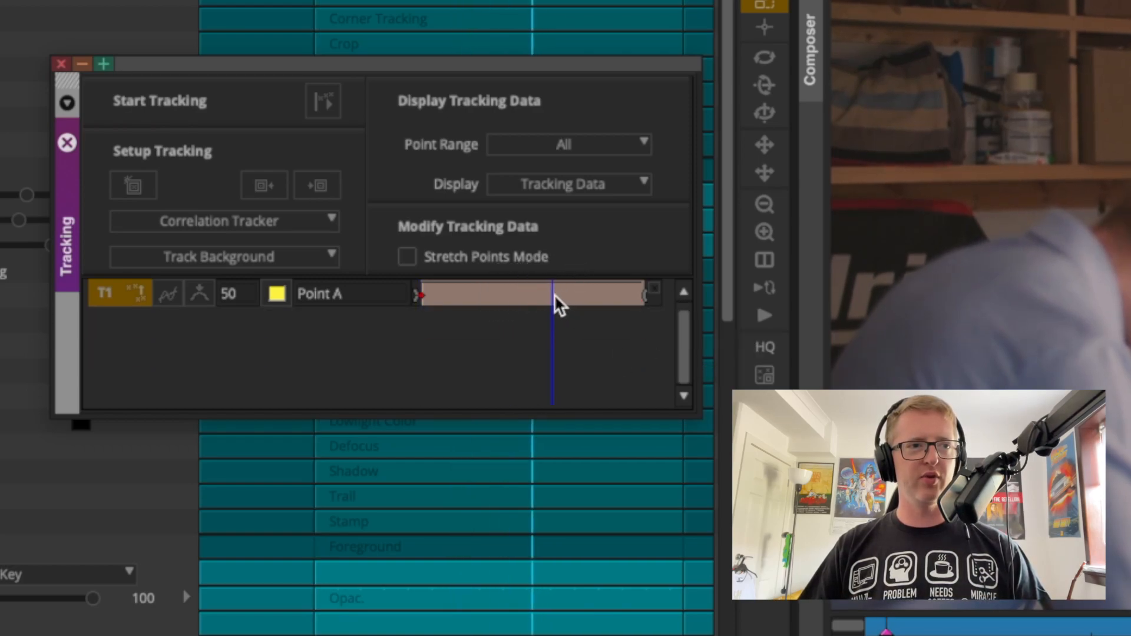
pyautogui.rightClick(557, 304)
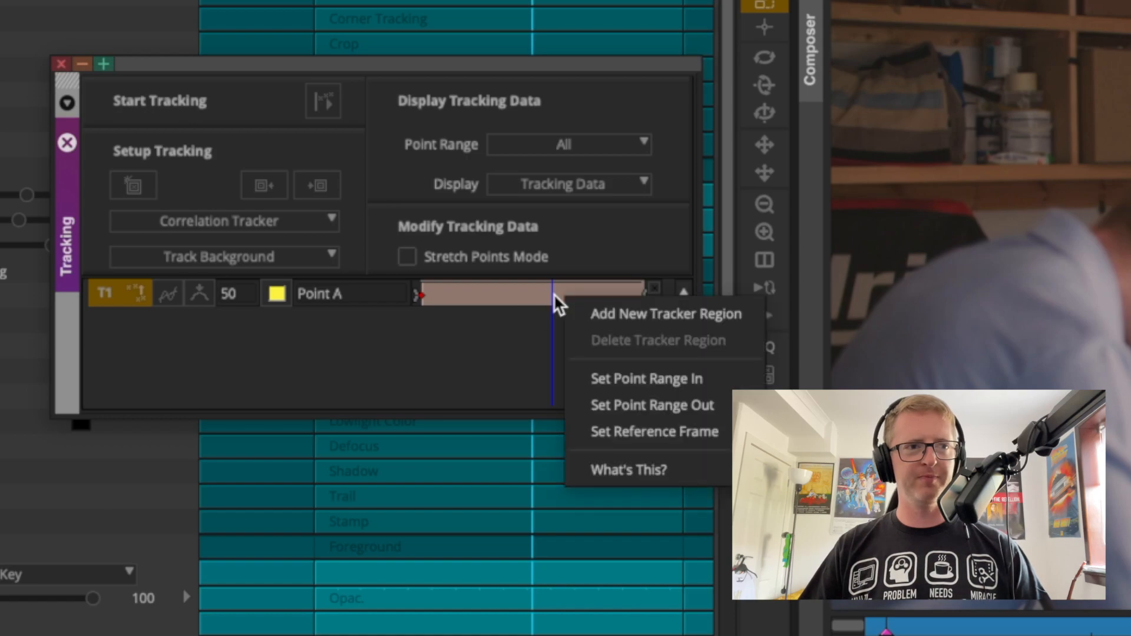
pyautogui.click(689, 323)
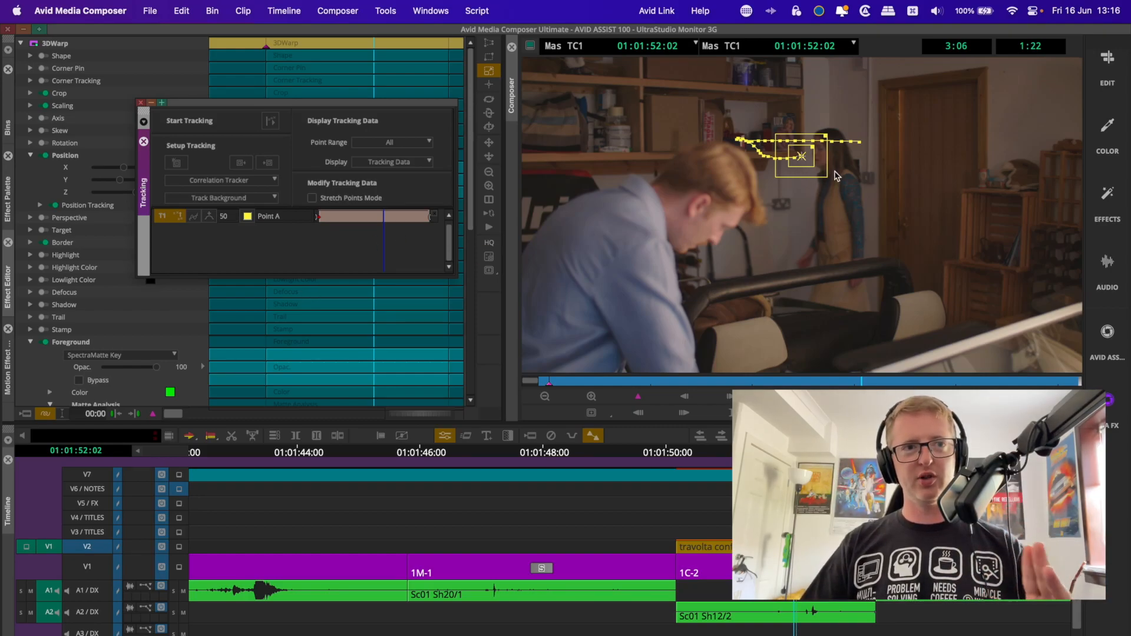
pyautogui.moveTo(831, 171); pyautogui.dragTo(831, 90)
pyautogui.moveTo(797, 161); pyautogui.dragTo(804, 91)
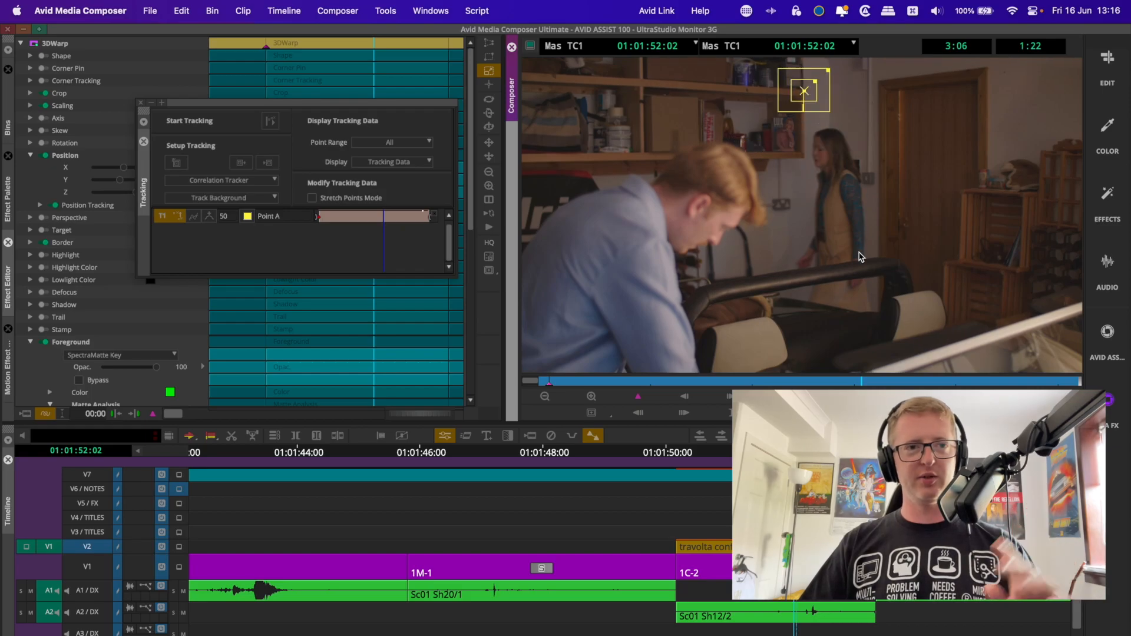
# - Track Point A's new region to the end of the clip, close the tracking window and return to 01:01:50:04
pyautogui.click(271, 122)
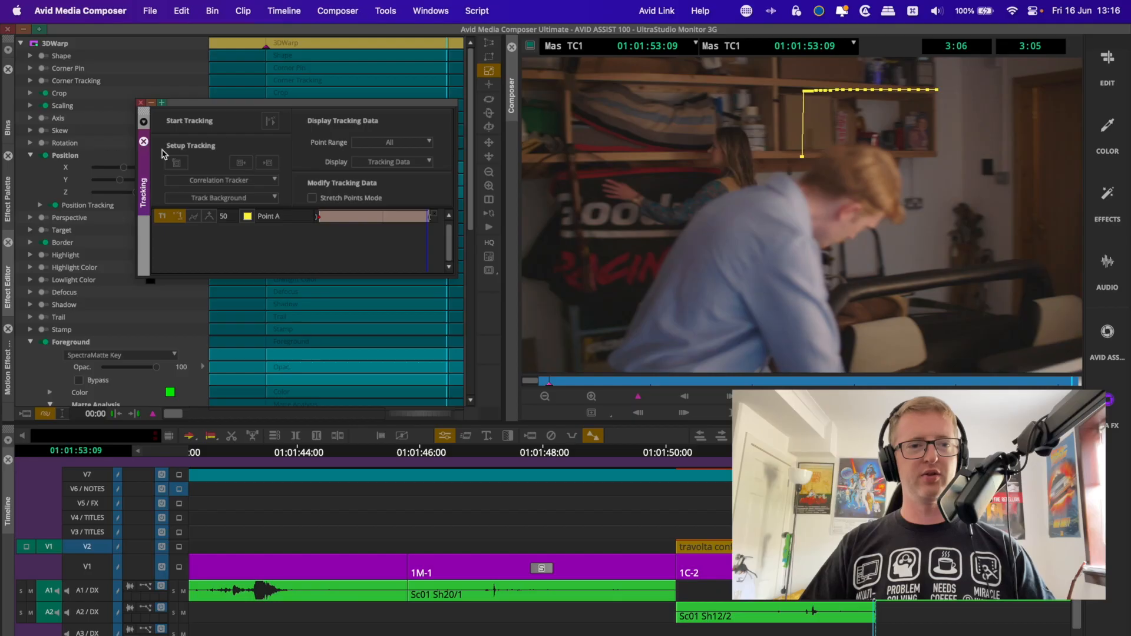
pyautogui.click(125, 116)
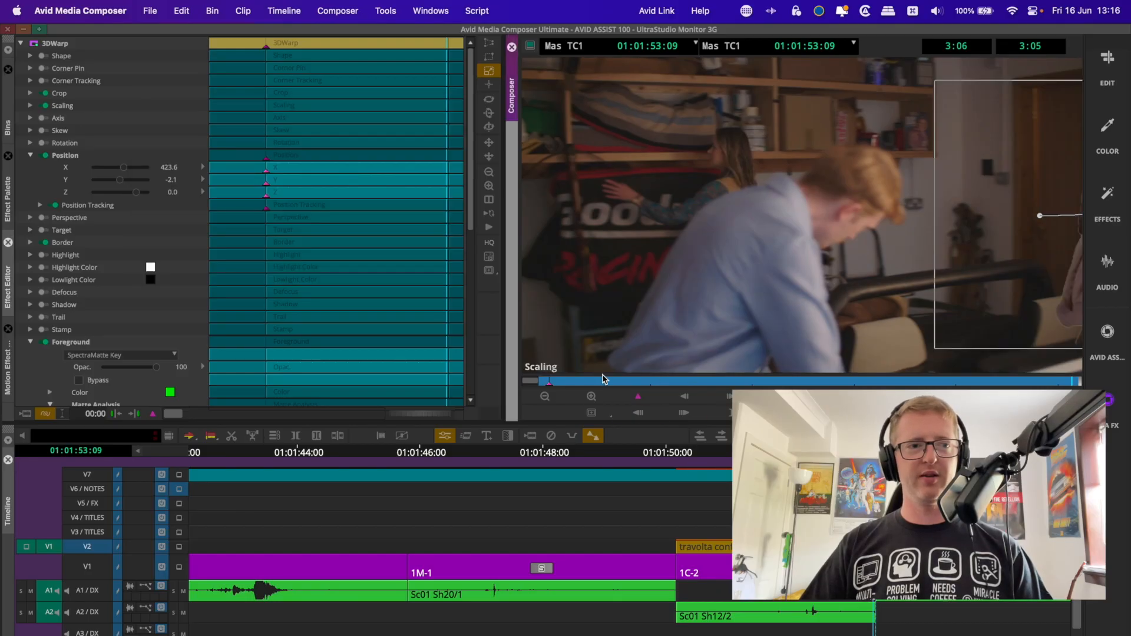
pyautogui.moveTo(551, 379); pyautogui.dragTo(581, 389)
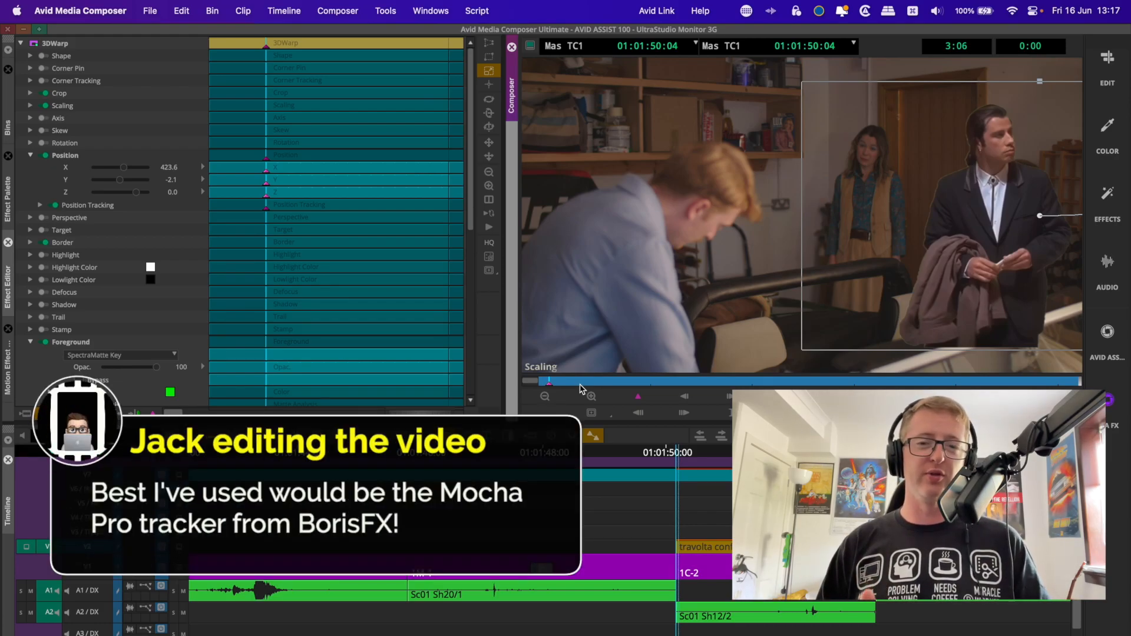
pyautogui.click(497, 306)
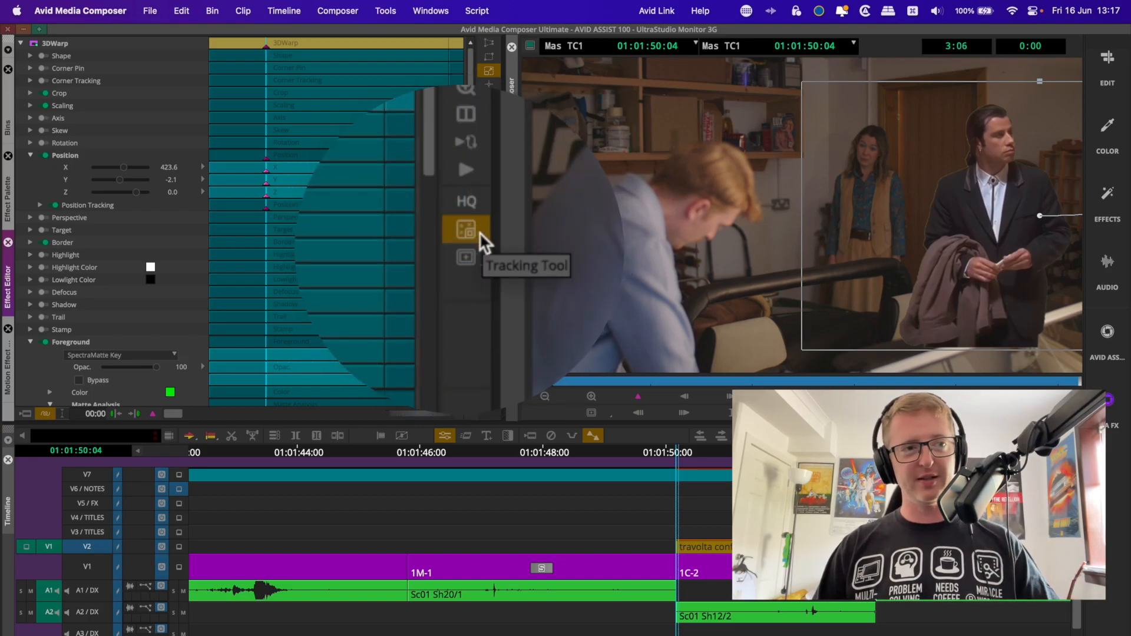
pyautogui.click(493, 257)
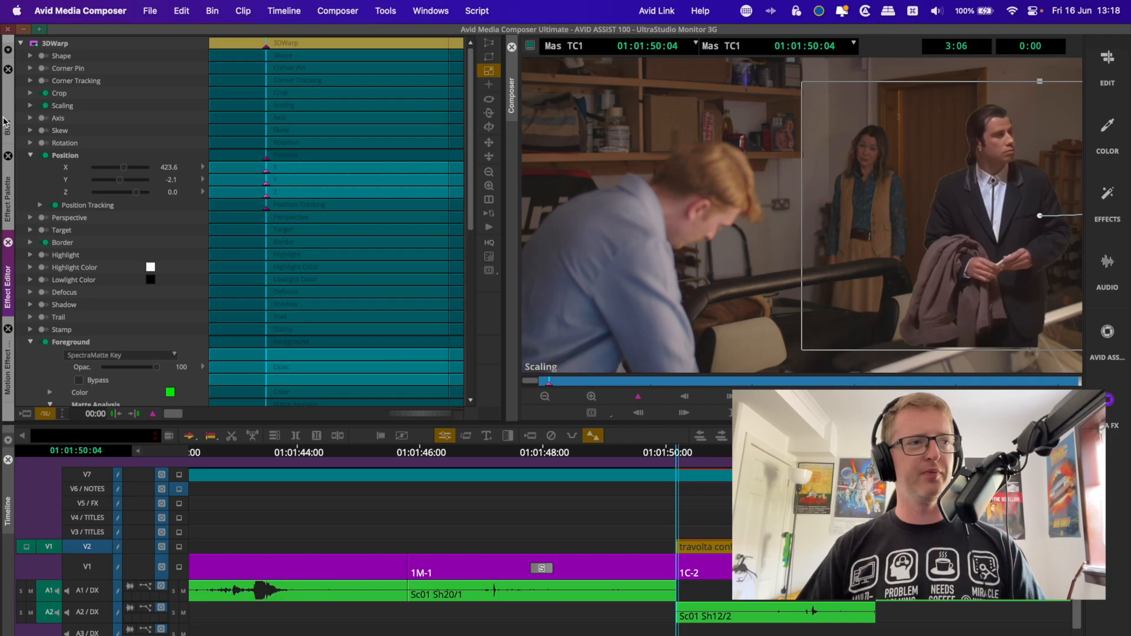
# - Add the AniMatte key effect on top of the existing effects of the travolta confuso clip on V2
pyautogui.click(8, 187)
pyautogui.click(35, 180)
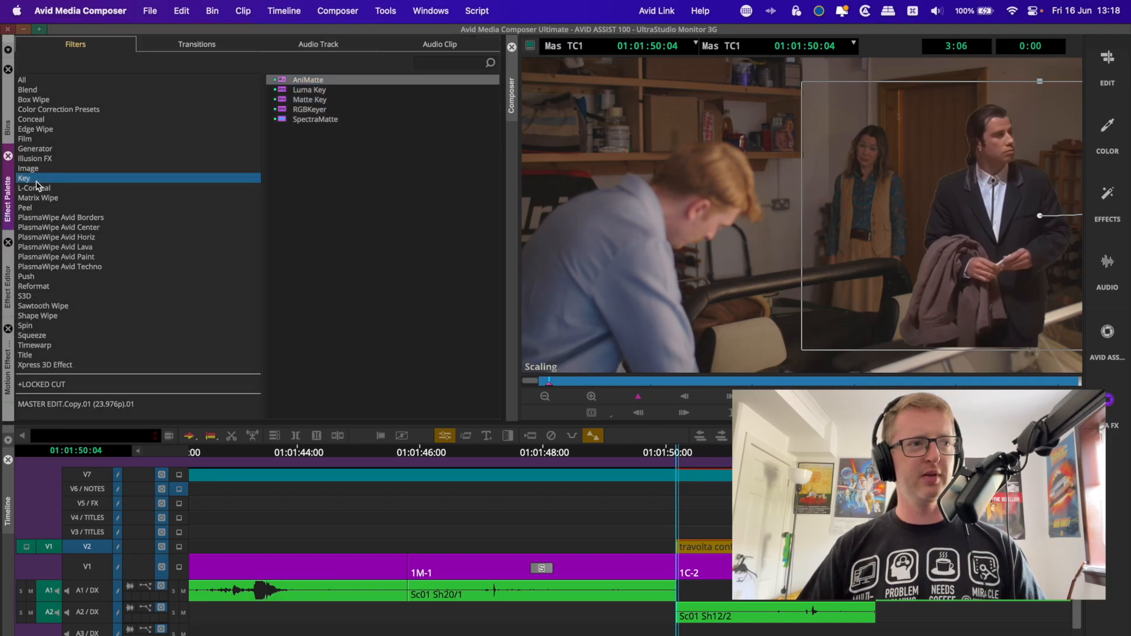
pyautogui.click(302, 82)
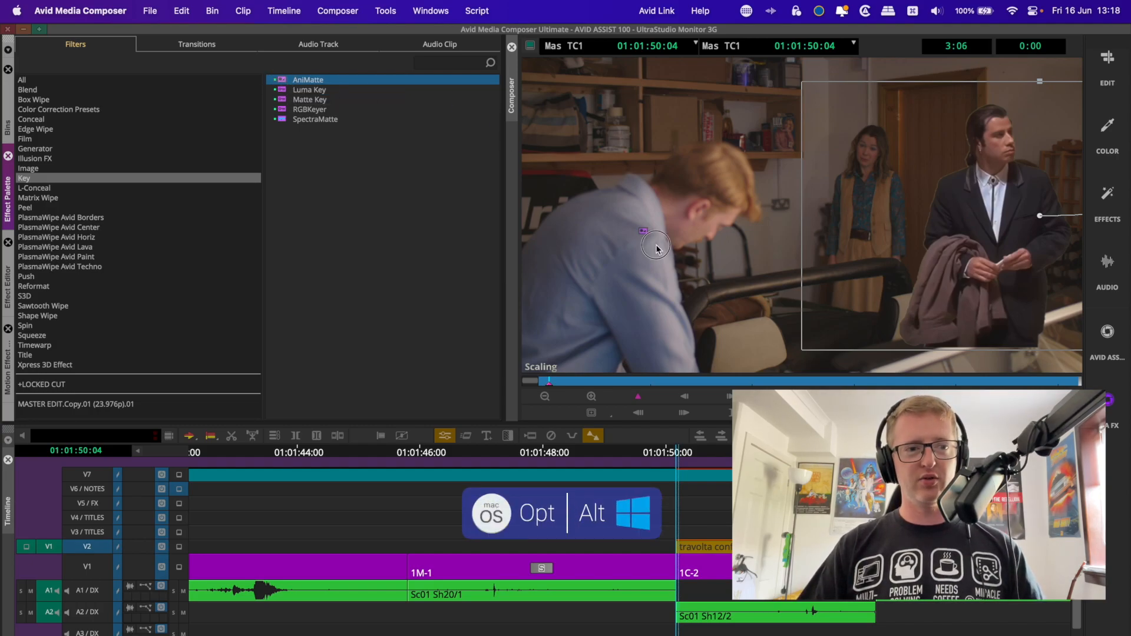
pyautogui.moveTo(283, 79); pyautogui.dragTo(704, 547)
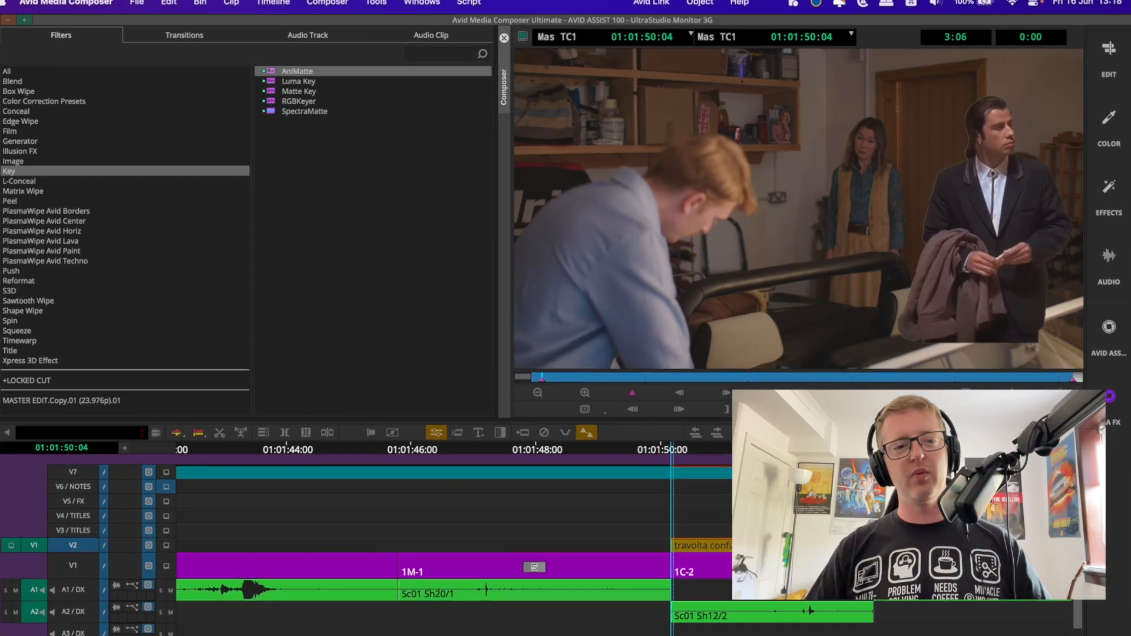
# - Expand the V2 clip's nested tracks and select the 30.00 FPS source, the middle keyed layer and the outer AniMatte clip in turn
pyautogui.doubleClick(759, 547)
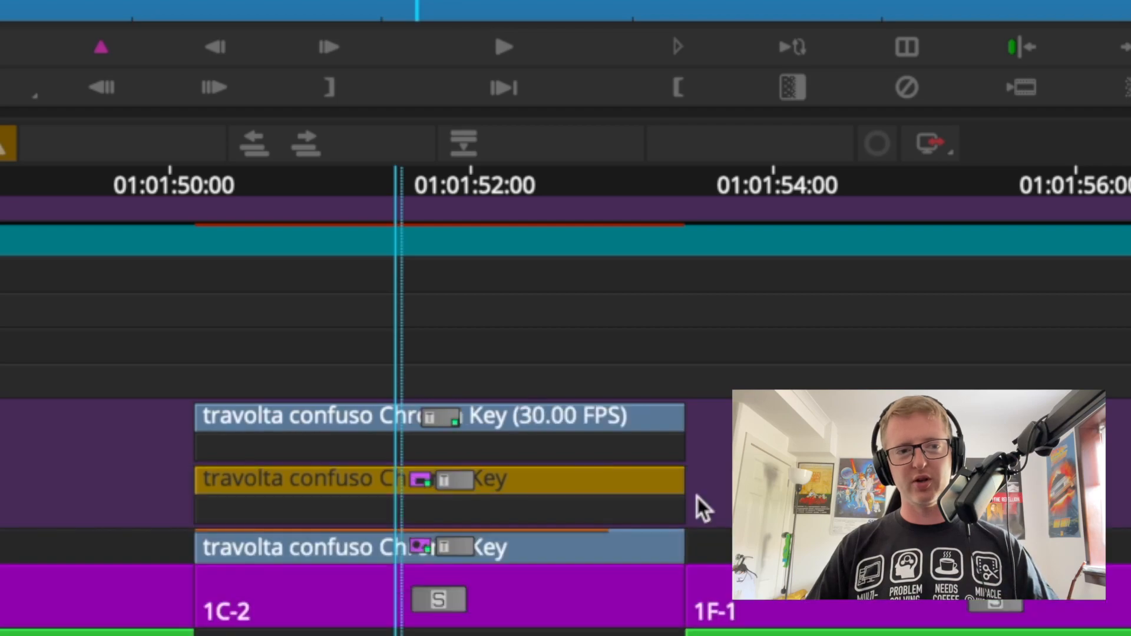
pyautogui.click(501, 417)
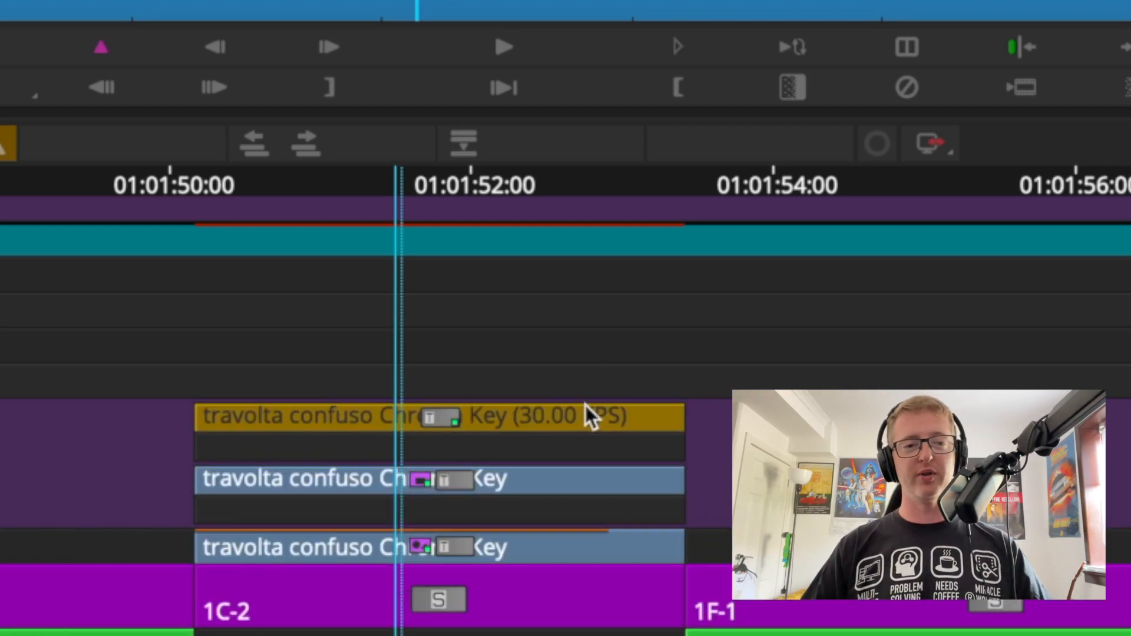
pyautogui.click(511, 500)
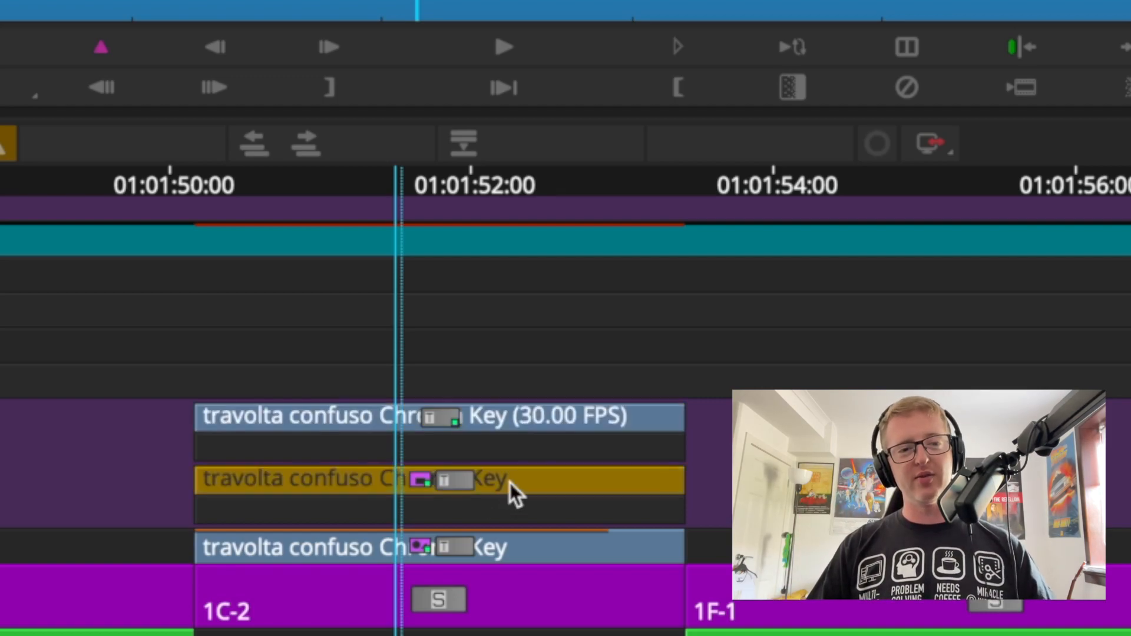
pyautogui.click(475, 557)
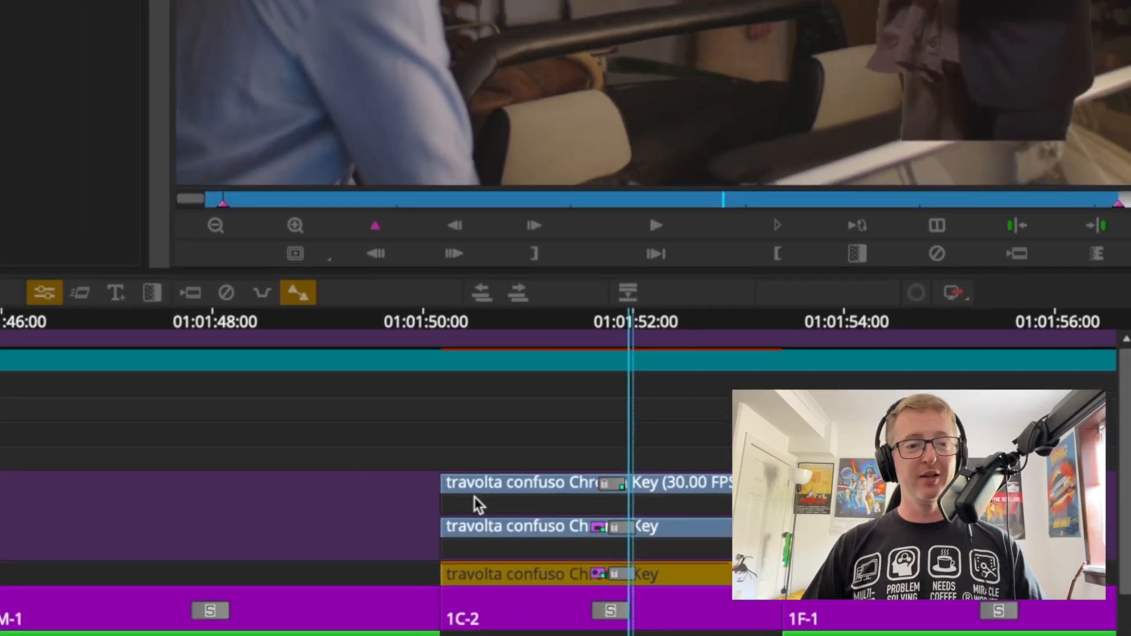
pyautogui.click(481, 577)
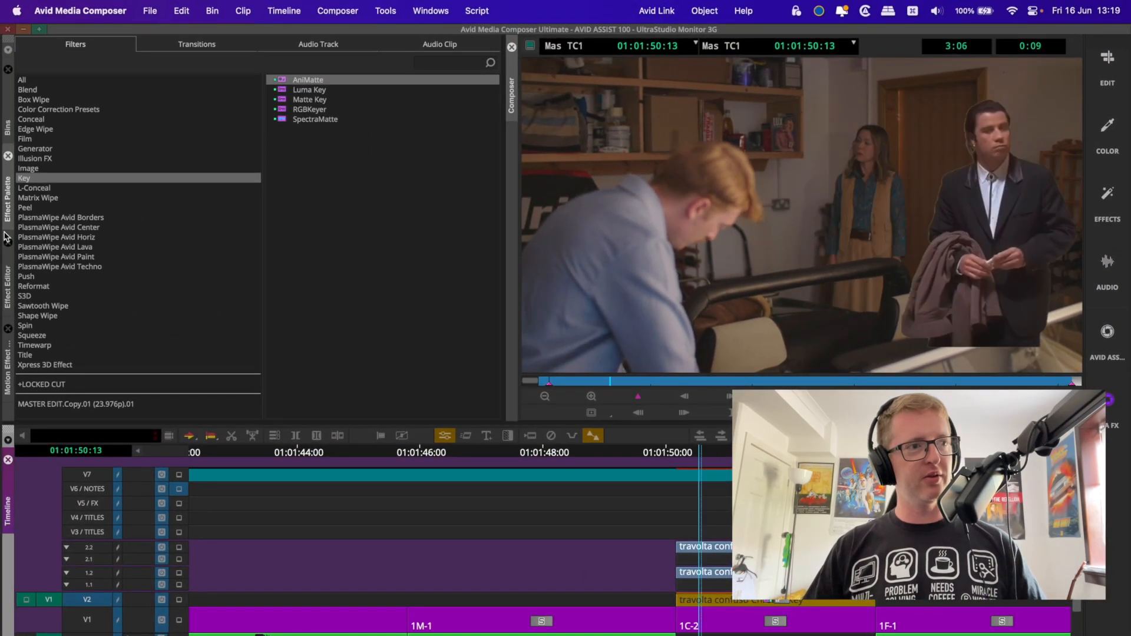
# - Open the nested 3DWarp layer in the Effect Editor and set its SpectraMatte Key foreground opacity to 0
pyautogui.click(7, 287)
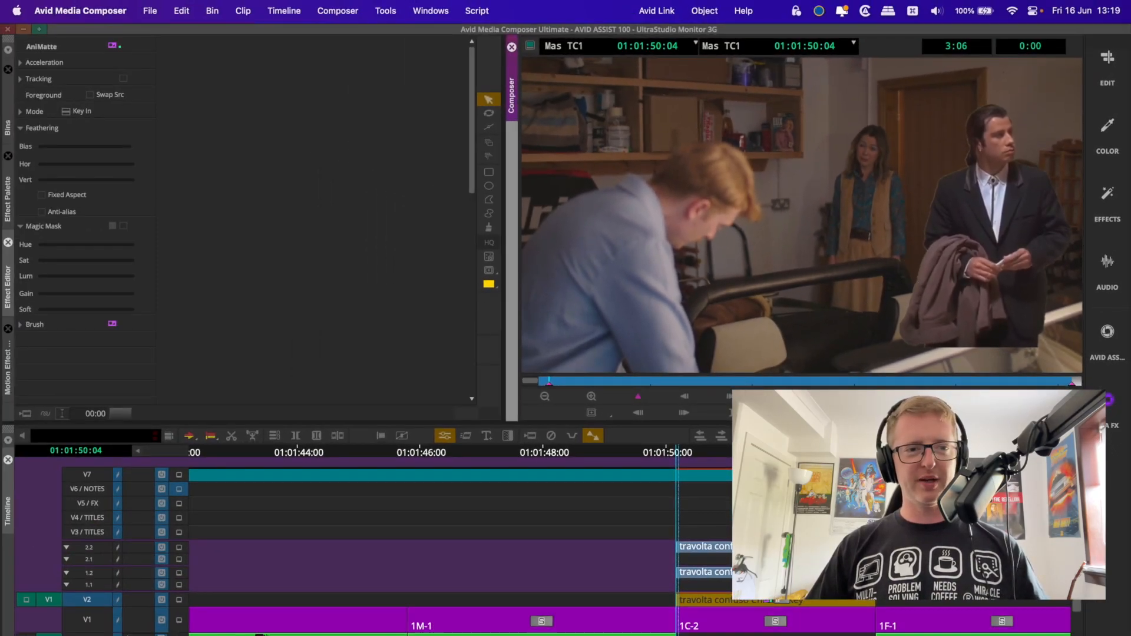
pyautogui.click(777, 573)
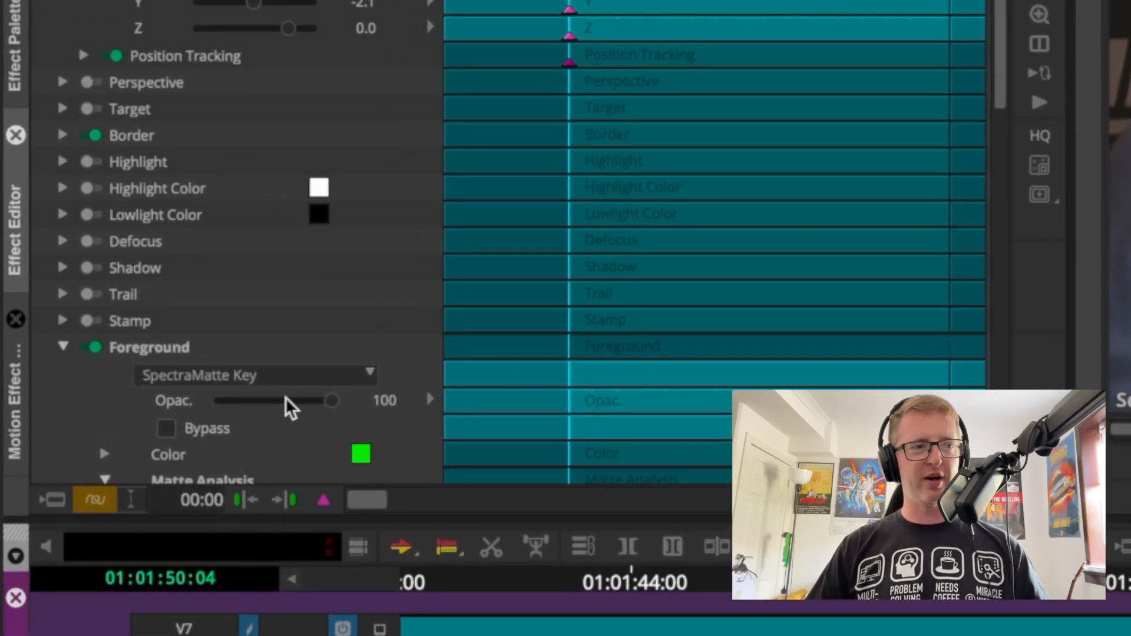
pyautogui.click(307, 400)
pyautogui.moveTo(244, 418); pyautogui.dragTo(8, 417)
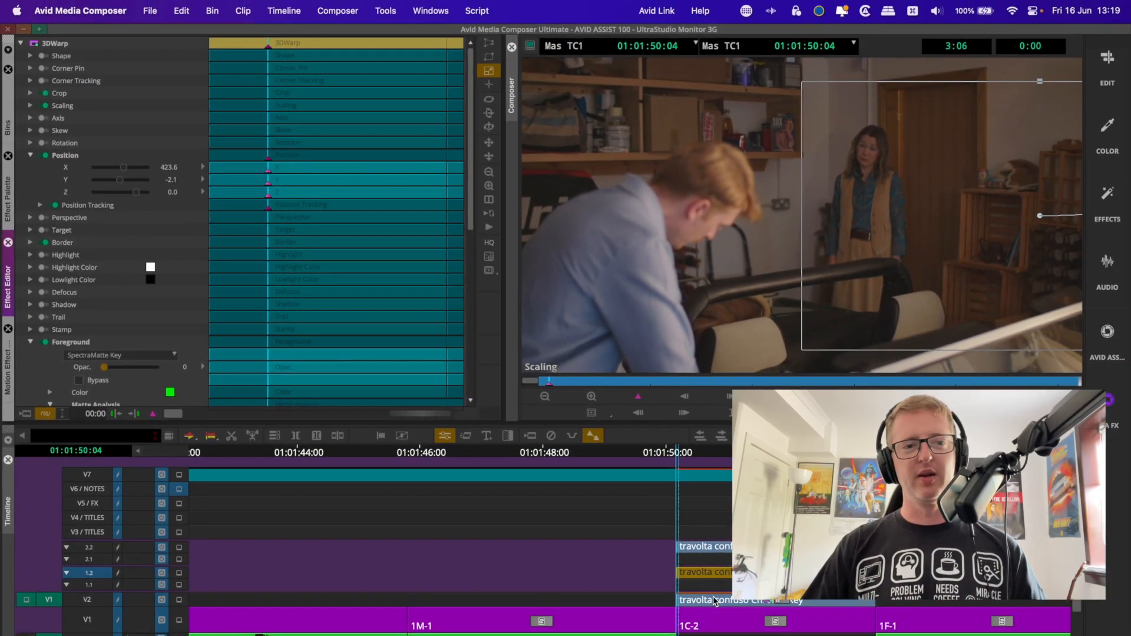
# - Draw a closed AniMatte polygon along the car seat and windscreen edge, extending beyond the frame around the doorway area
pyautogui.click(714, 601)
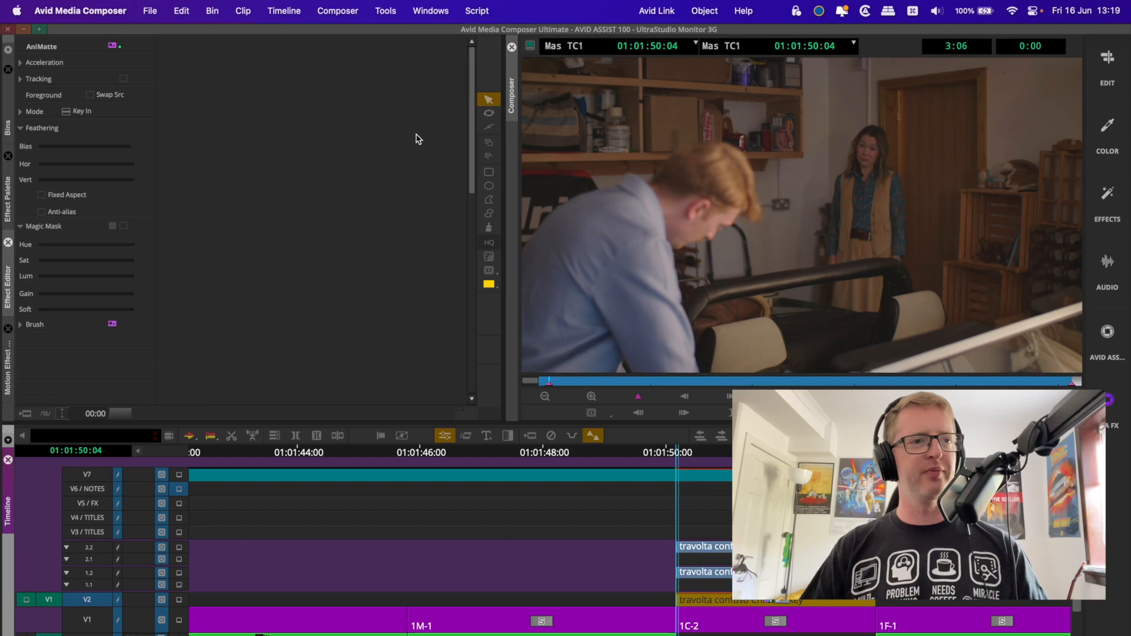
pyautogui.click(489, 200)
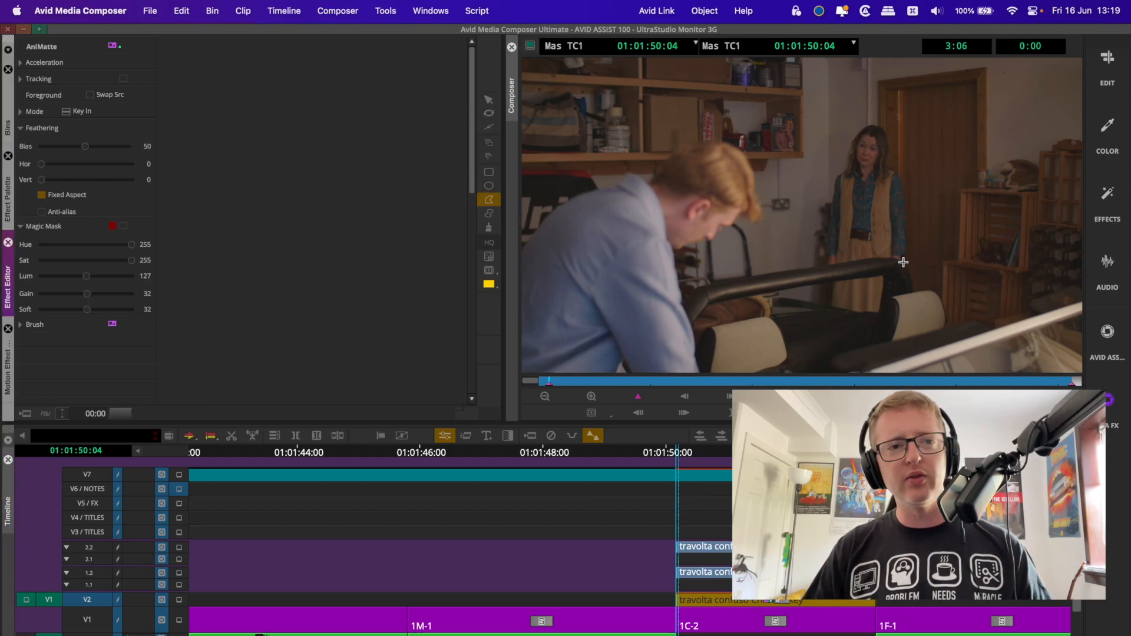
pyautogui.press('super+l')
pyautogui.press('super+k')
pyautogui.press('super+k')
pyautogui.click(878, 252)
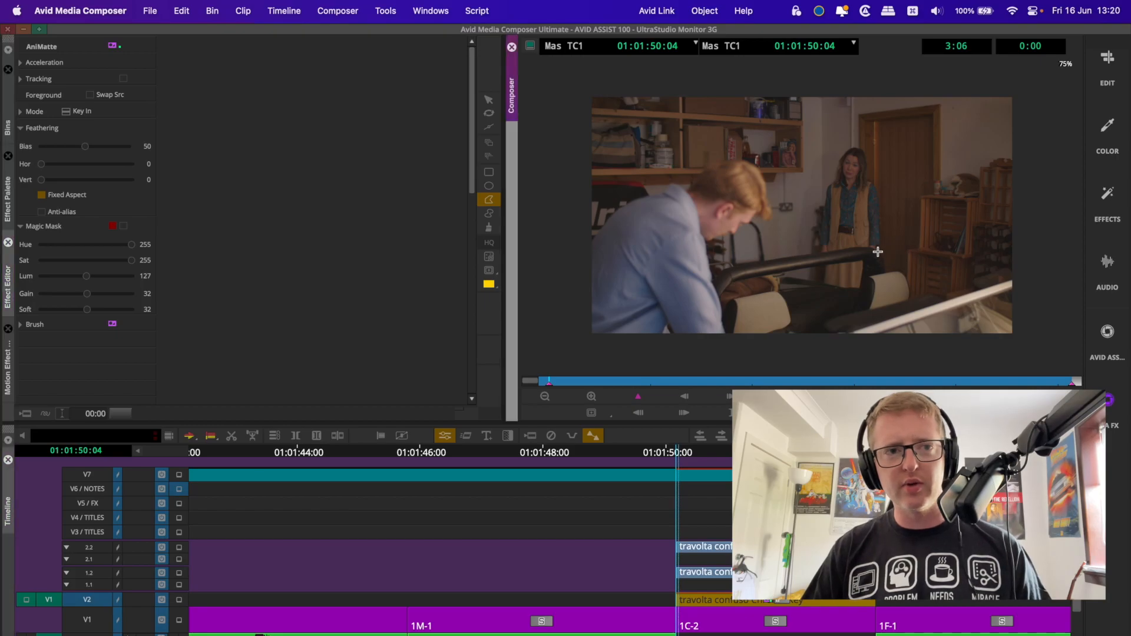
pyautogui.click(902, 271)
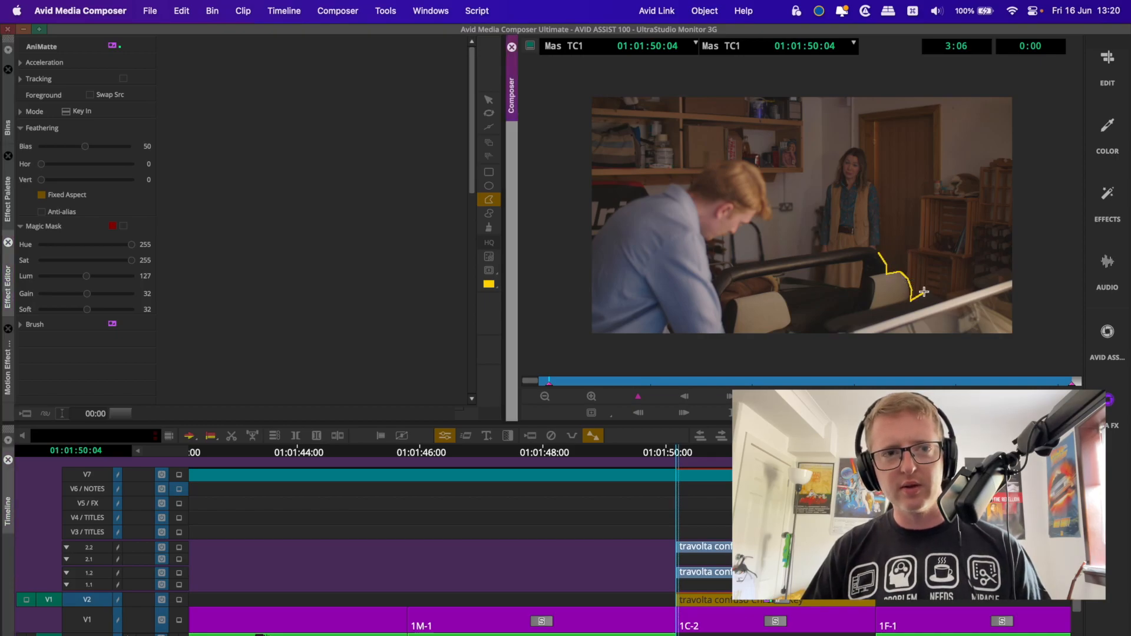
pyautogui.click(943, 298)
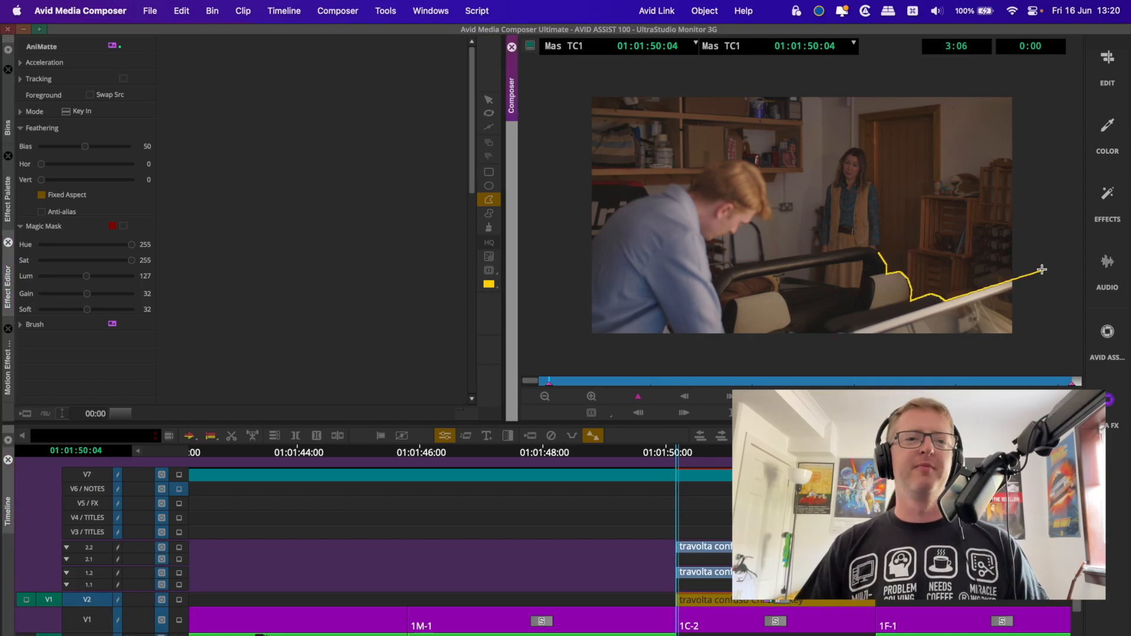
pyautogui.click(1042, 270)
pyautogui.click(1043, 76)
pyautogui.click(903, 87)
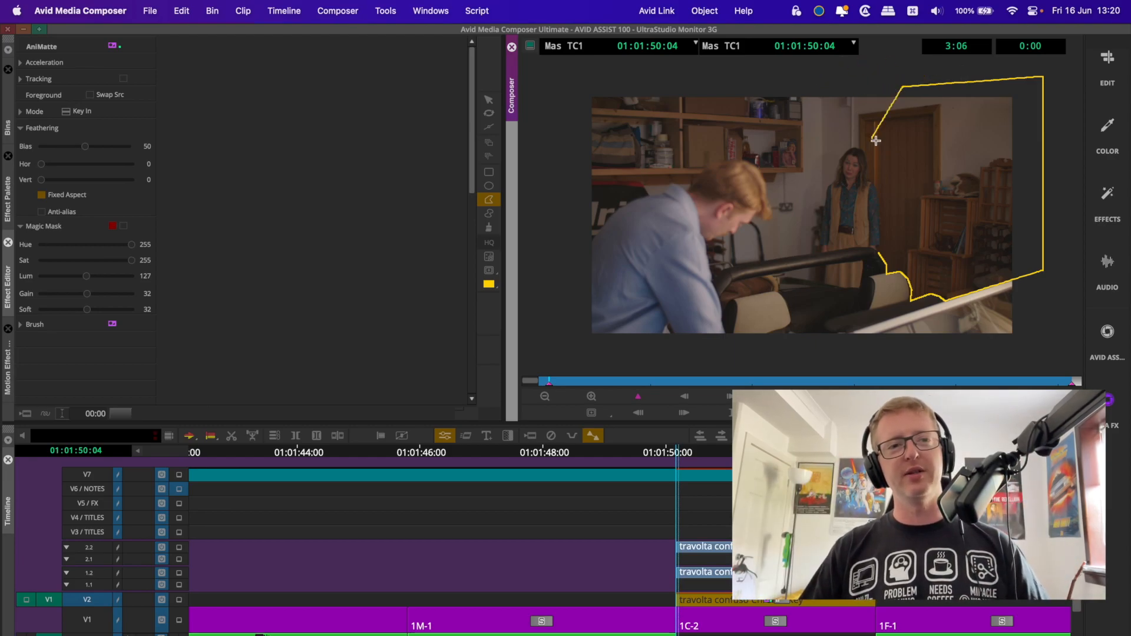
pyautogui.click(879, 254)
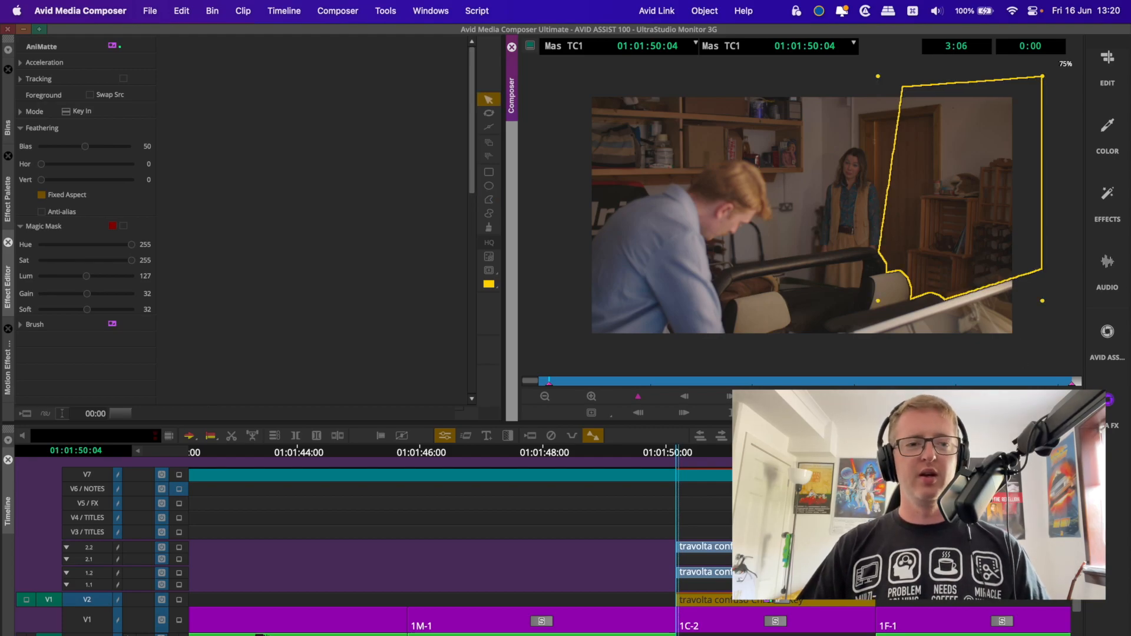
# - Set the nested 3DWarp layer's foreground opacity to 100 and reselect the outer AniMatte clip on V2
pyautogui.click(708, 577)
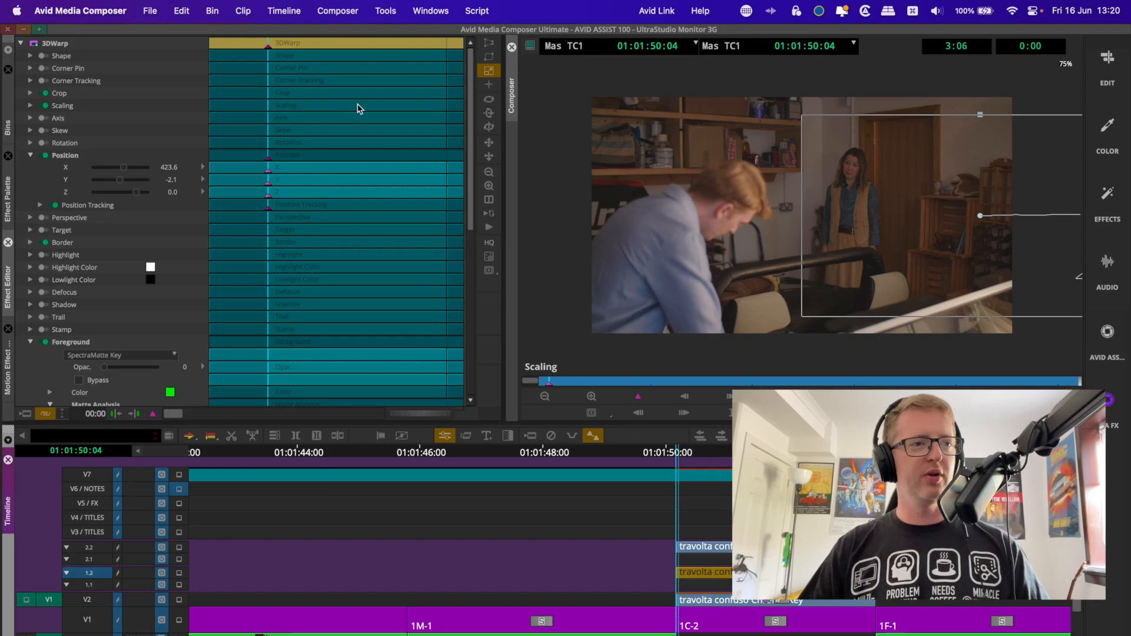
pyautogui.moveTo(140, 369); pyautogui.dragTo(656, 369)
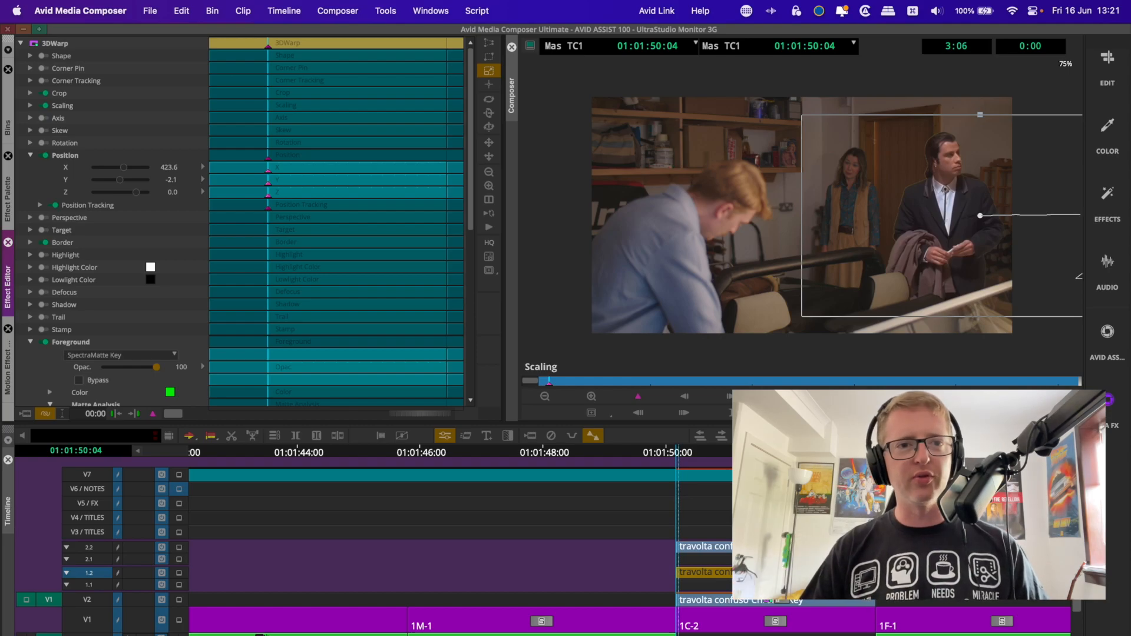
pyautogui.click(755, 604)
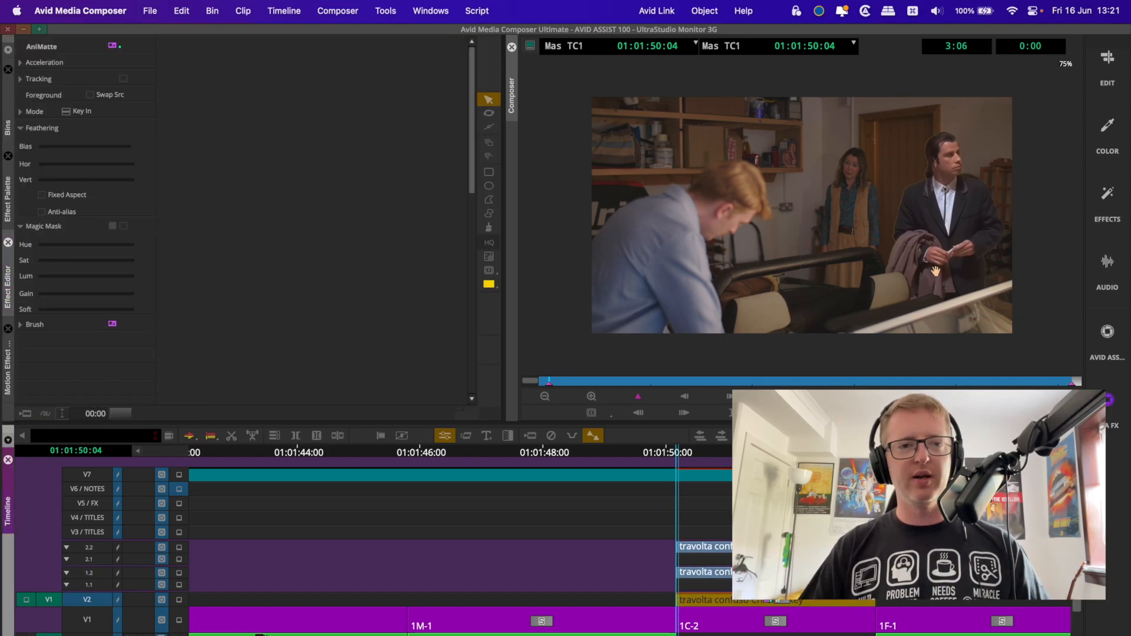
# - Reshape the mask's points along the seat back and the black roof frame so they follow the car's edges
pyautogui.press('super+l')
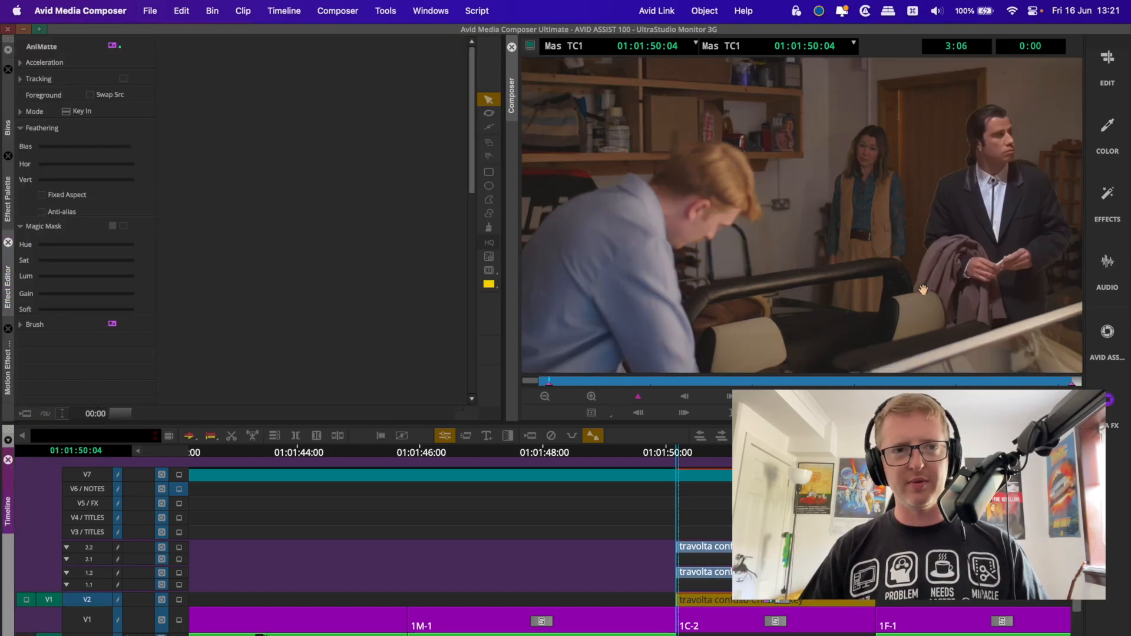
pyautogui.press('super+l')
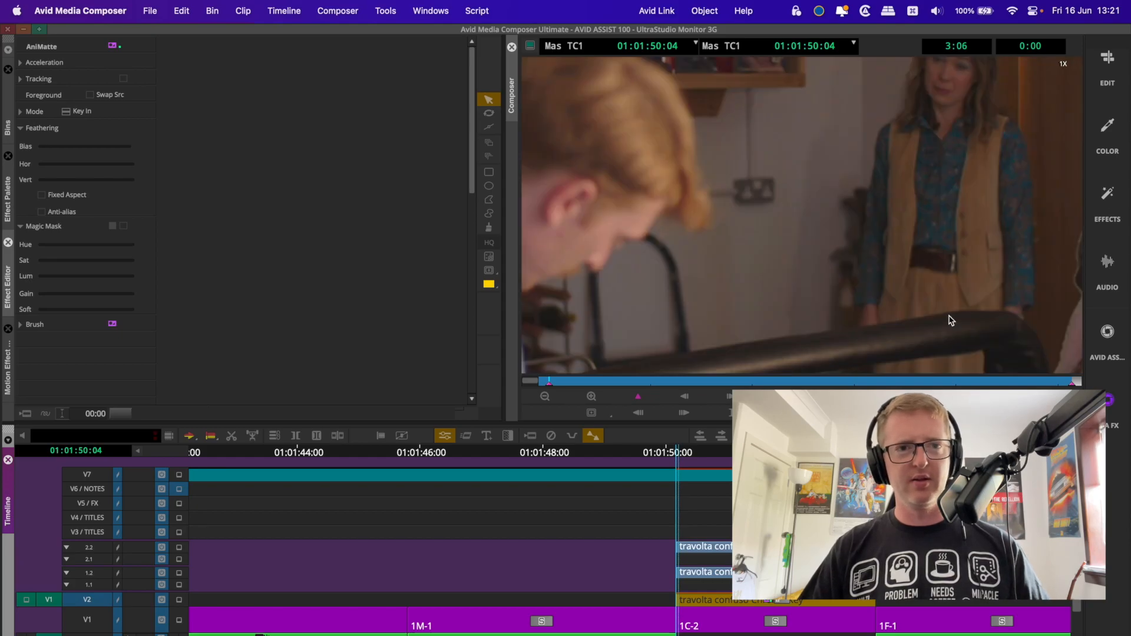
pyautogui.moveTo(948, 316); pyautogui.dragTo(797, 213)
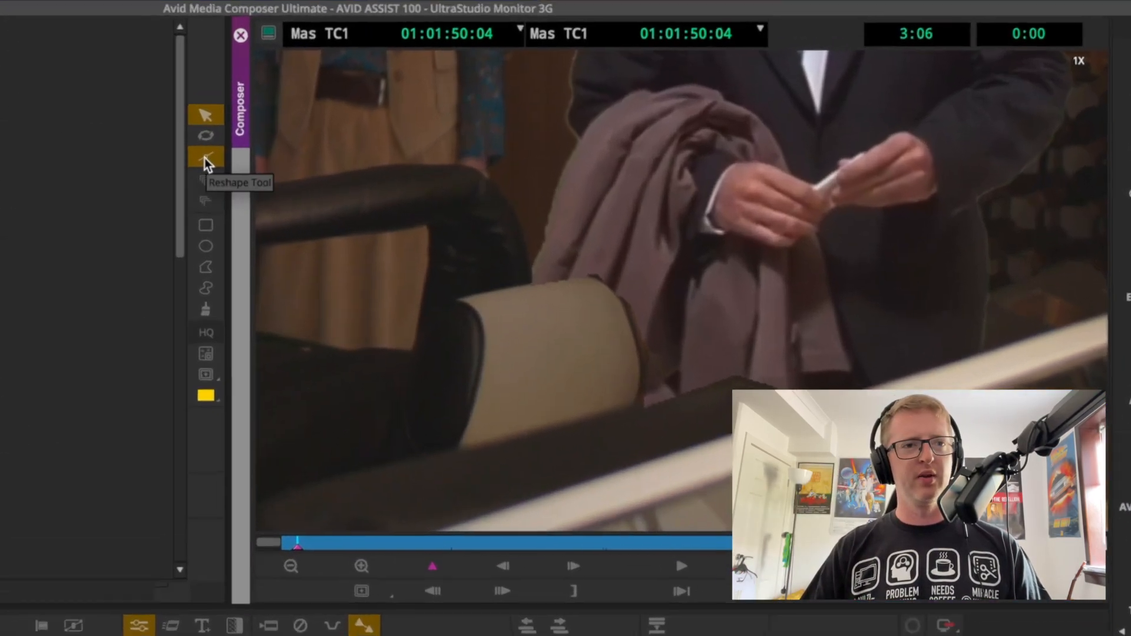
pyautogui.click(488, 127)
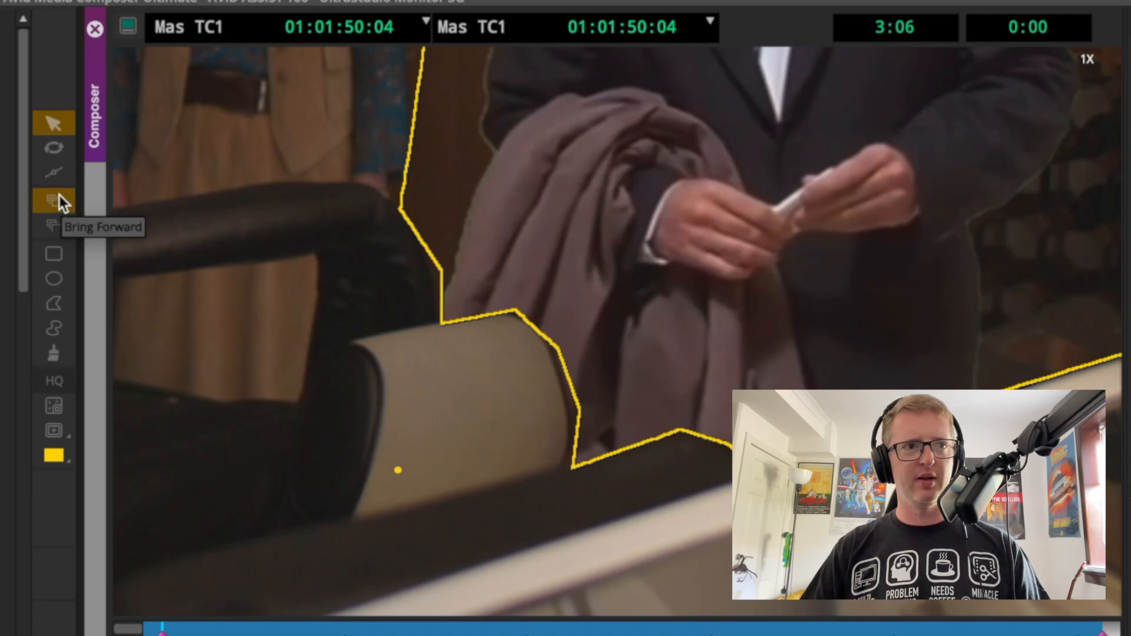
pyautogui.click(65, 164)
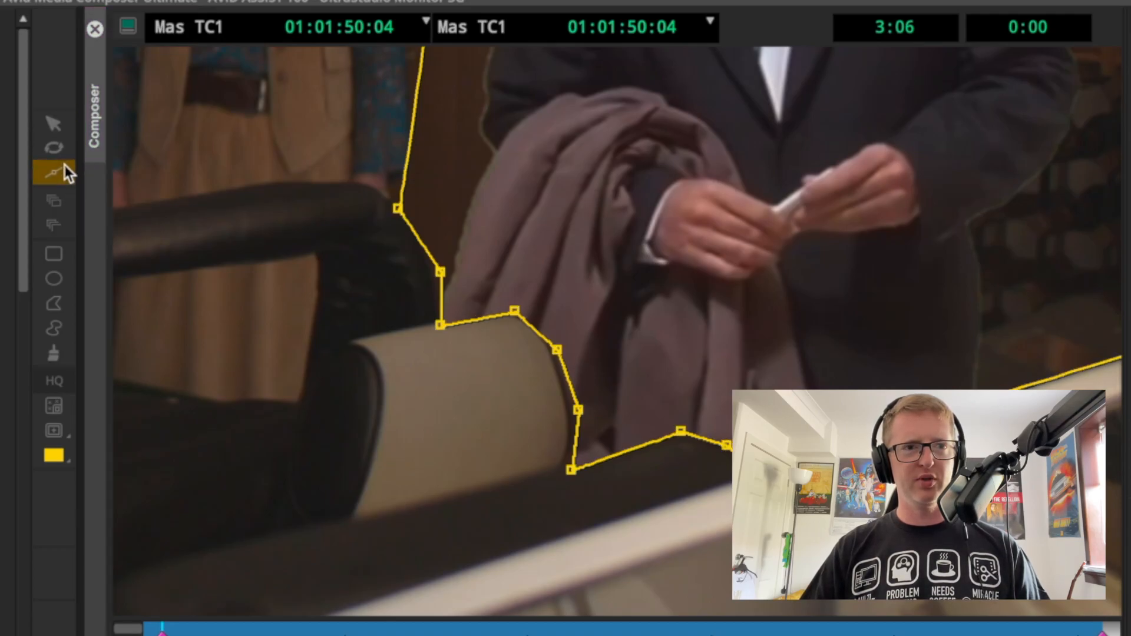
pyautogui.click(553, 354)
pyautogui.moveTo(576, 410); pyautogui.dragTo(568, 411)
pyautogui.moveTo(571, 470); pyautogui.dragTo(564, 463)
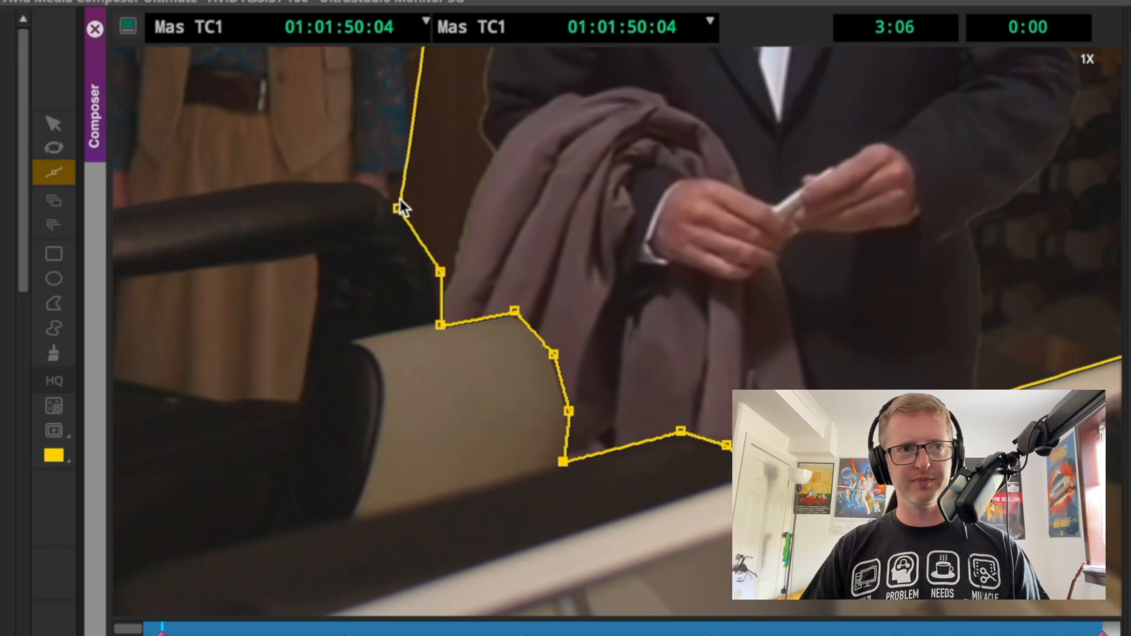
pyautogui.moveTo(406, 196); pyautogui.dragTo(411, 219)
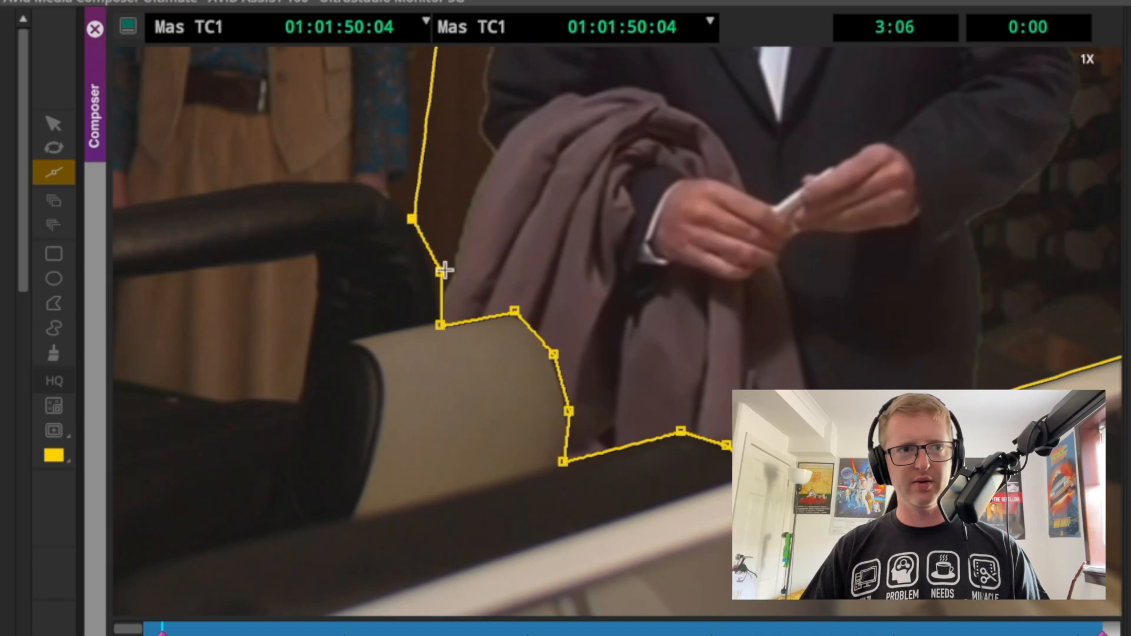
pyautogui.moveTo(442, 269); pyautogui.dragTo(437, 268)
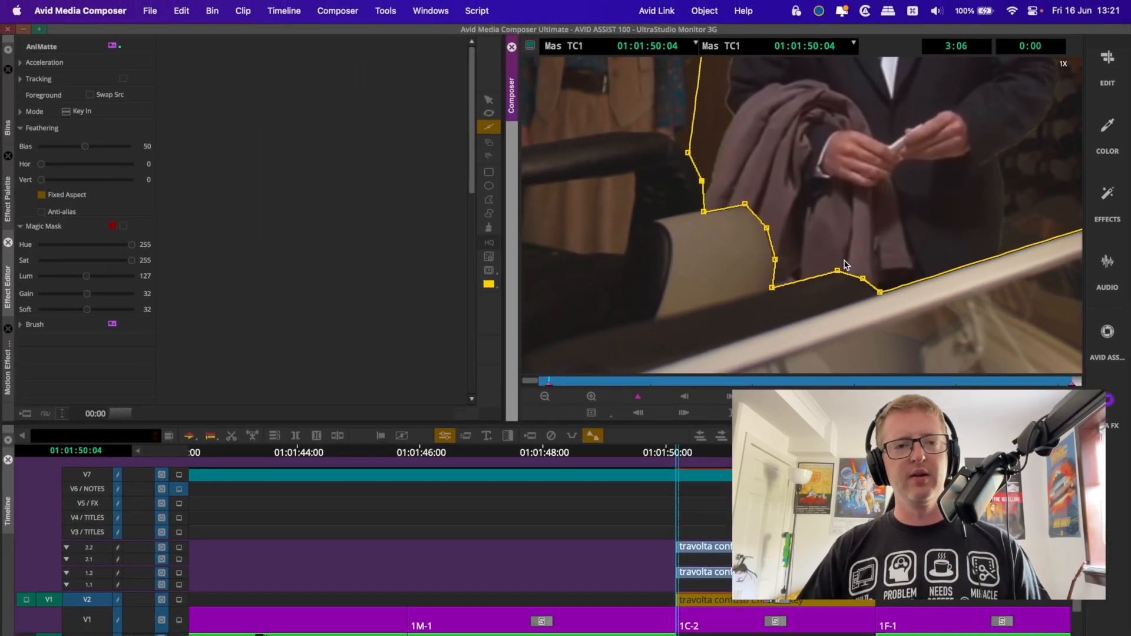
# - Feather the AniMatte mask with horizontal and vertical values of 3 and a bias of 41, and deselect the shape
pyautogui.click(488, 102)
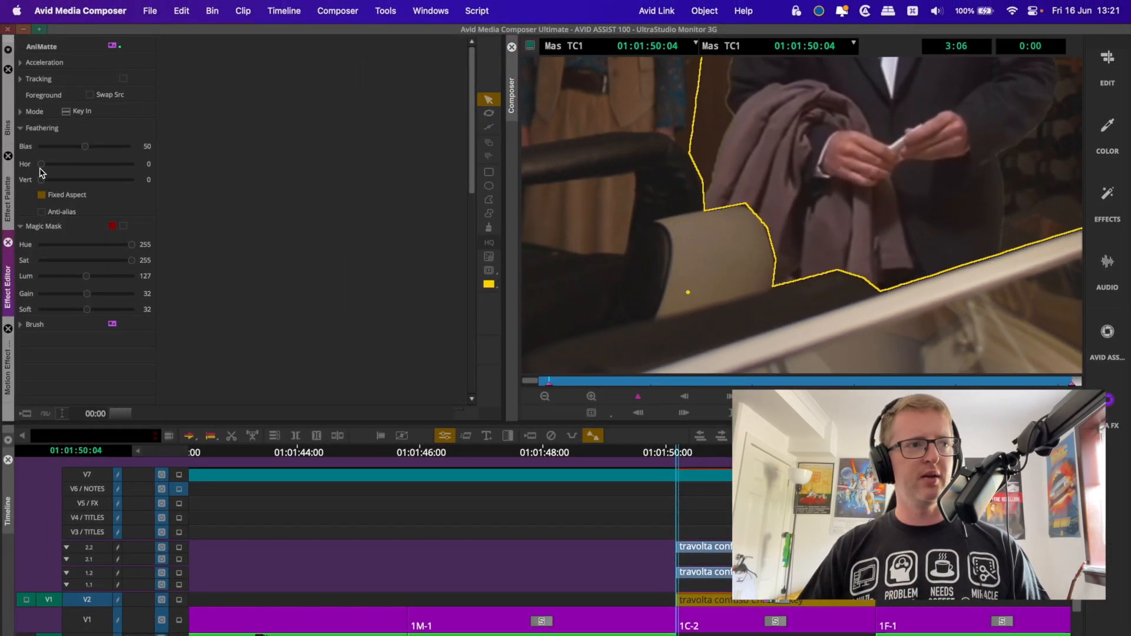
pyautogui.moveTo(40, 171); pyautogui.dragTo(76, 147)
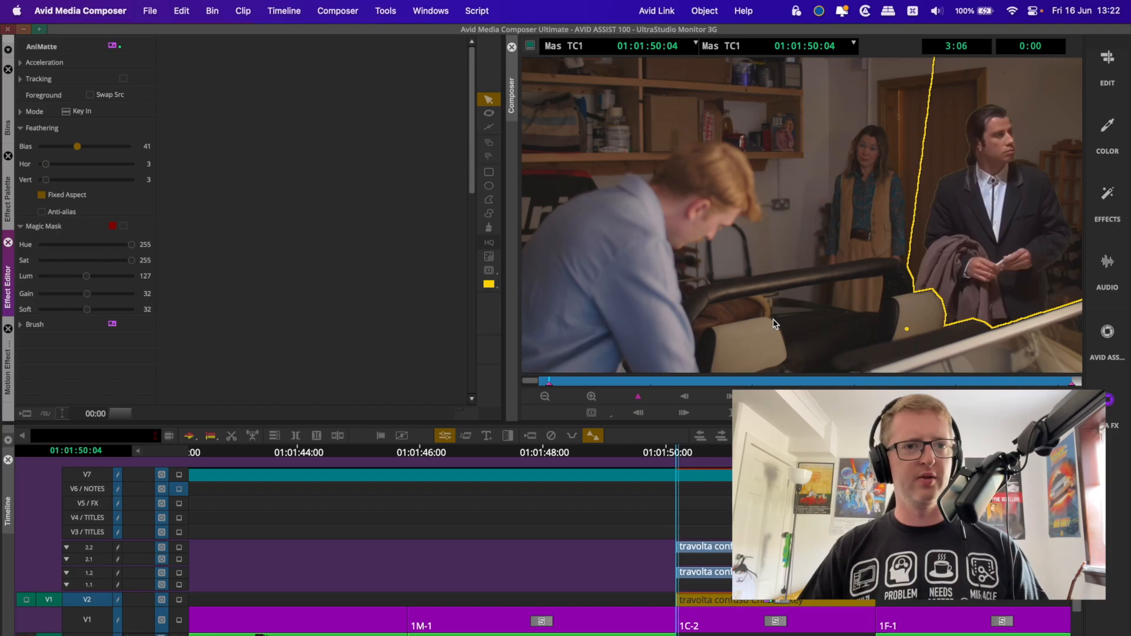
pyautogui.click(899, 374)
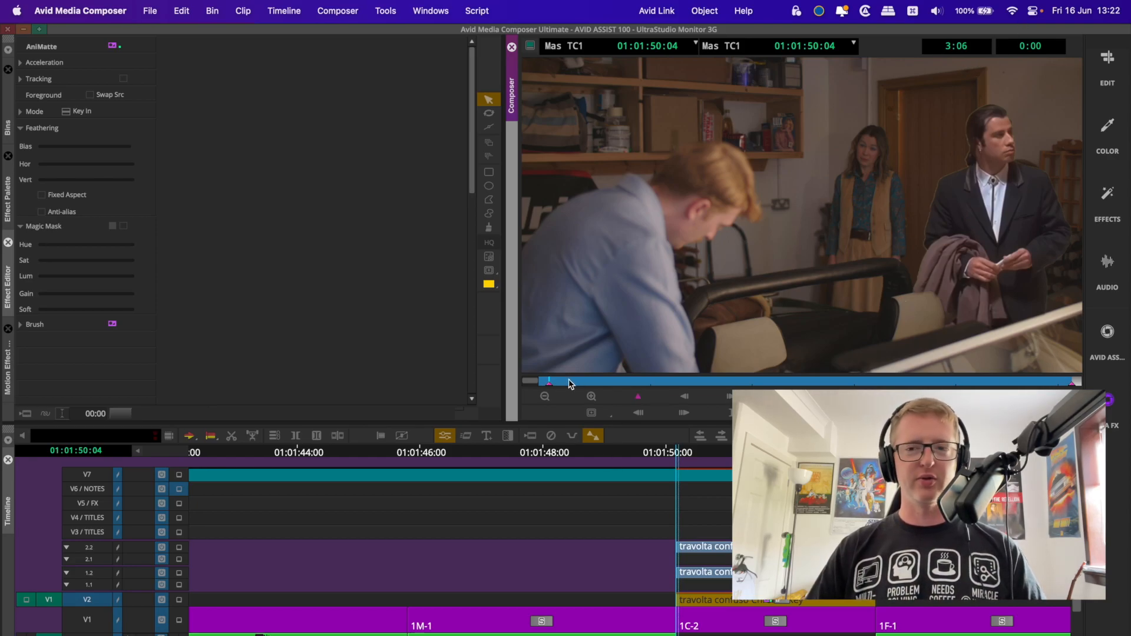
# - Scrub through the clip to check how the mask lines up with the keyed figure and the moving car
pyautogui.moveTo(570, 381); pyautogui.dragTo(1037, 383)
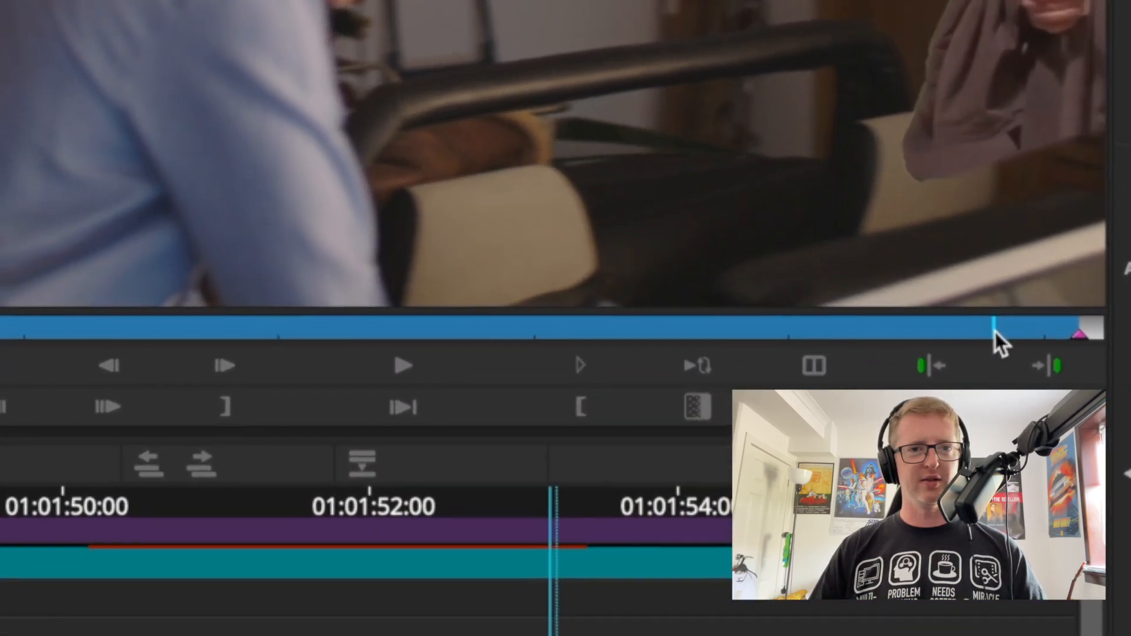
pyautogui.moveTo(975, 335)
pyautogui.mouseDown()
pyautogui.moveTo(1059, 333)
pyautogui.moveTo(1001, 337)
pyautogui.mouseUp()
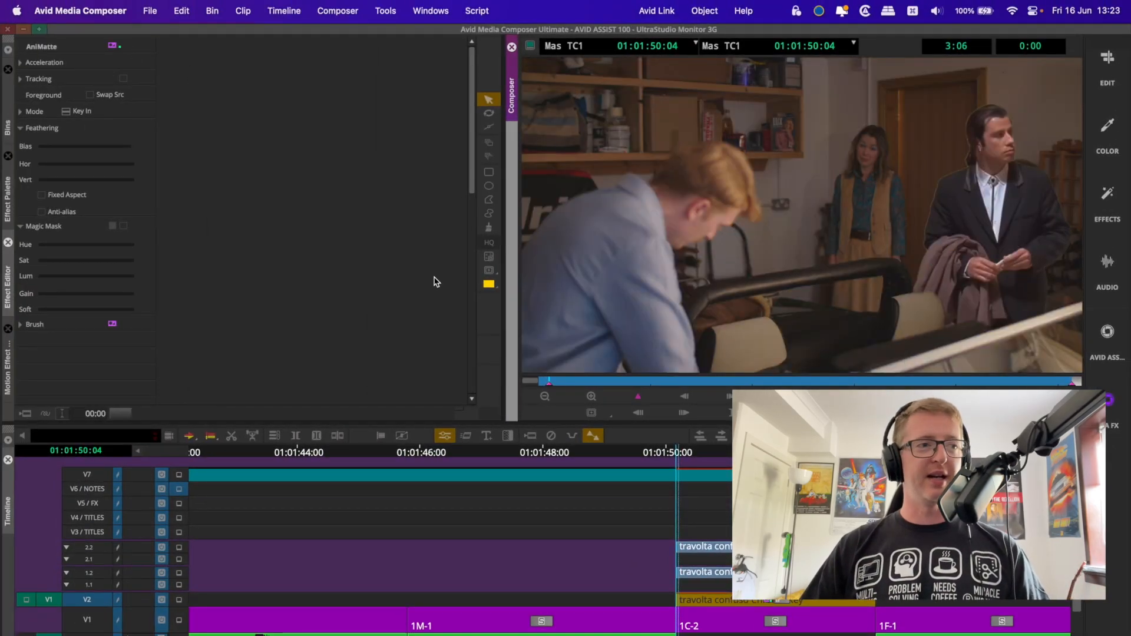
# - Enable the first tracker for the AniMatte shape, move Point A onto the upper shelf and close the tracking window
pyautogui.click(961, 242)
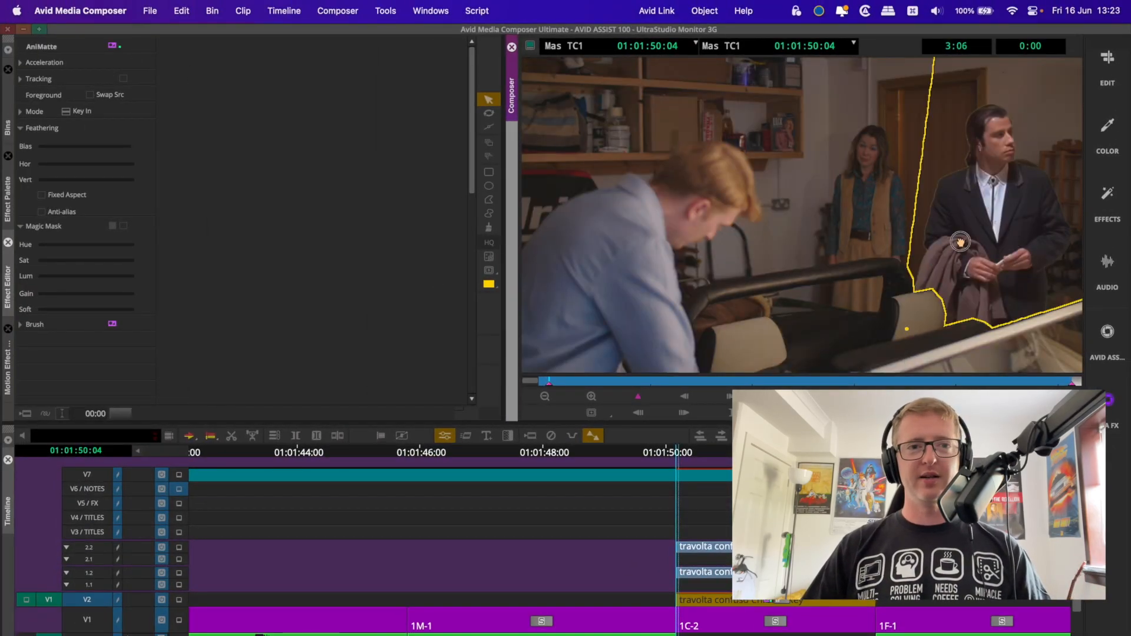
pyautogui.click(21, 80)
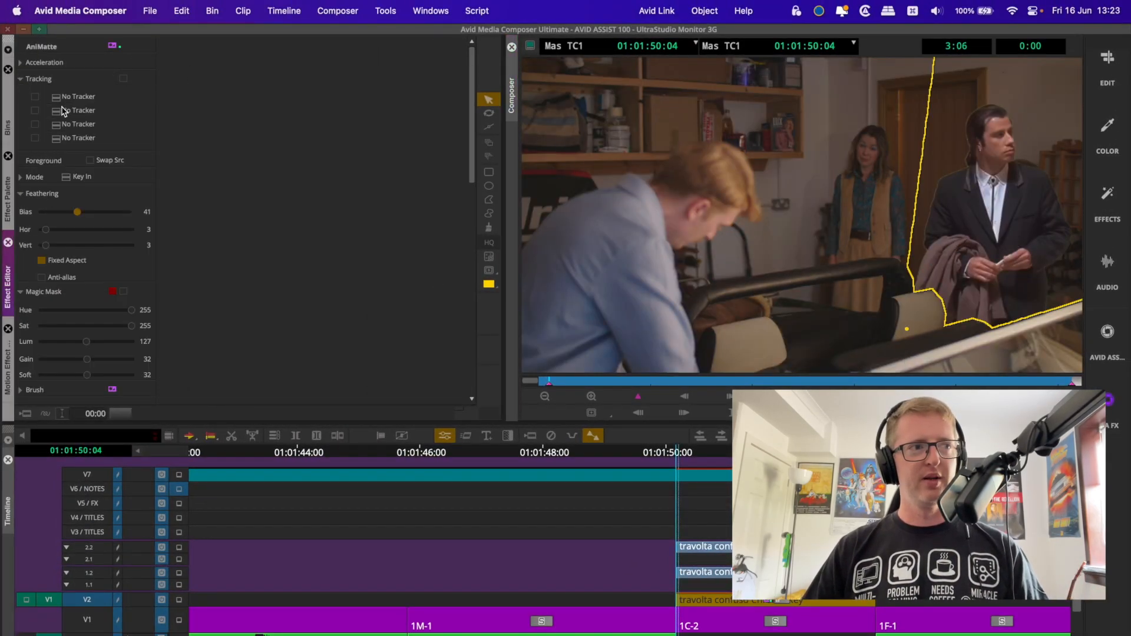
pyautogui.click(36, 97)
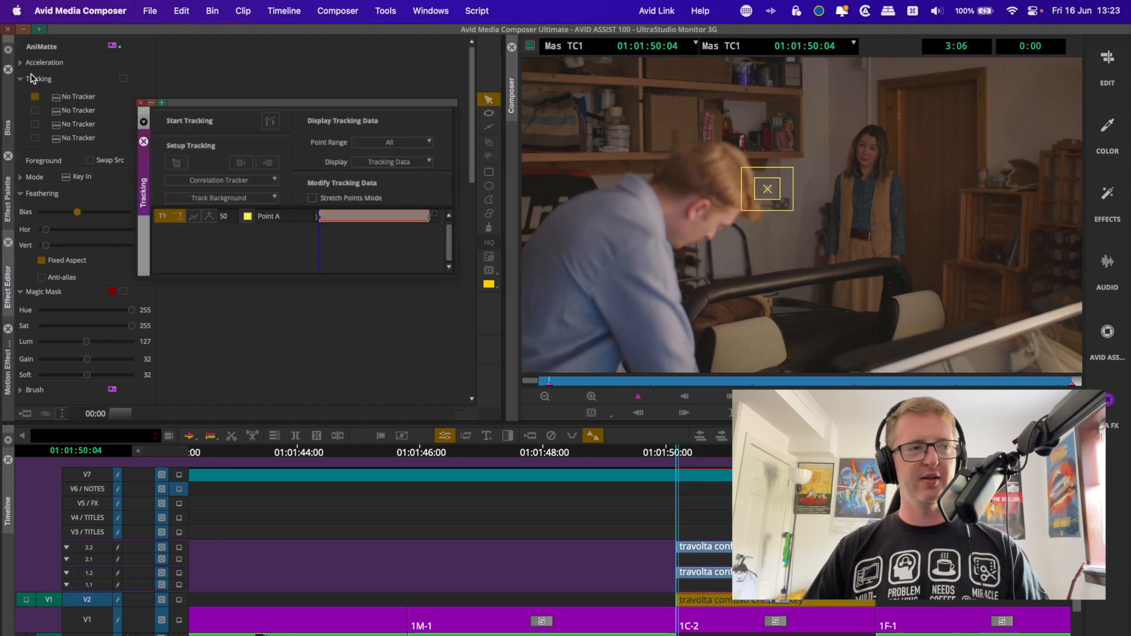
pyautogui.click(772, 189)
pyautogui.moveTo(771, 189); pyautogui.dragTo(625, 77)
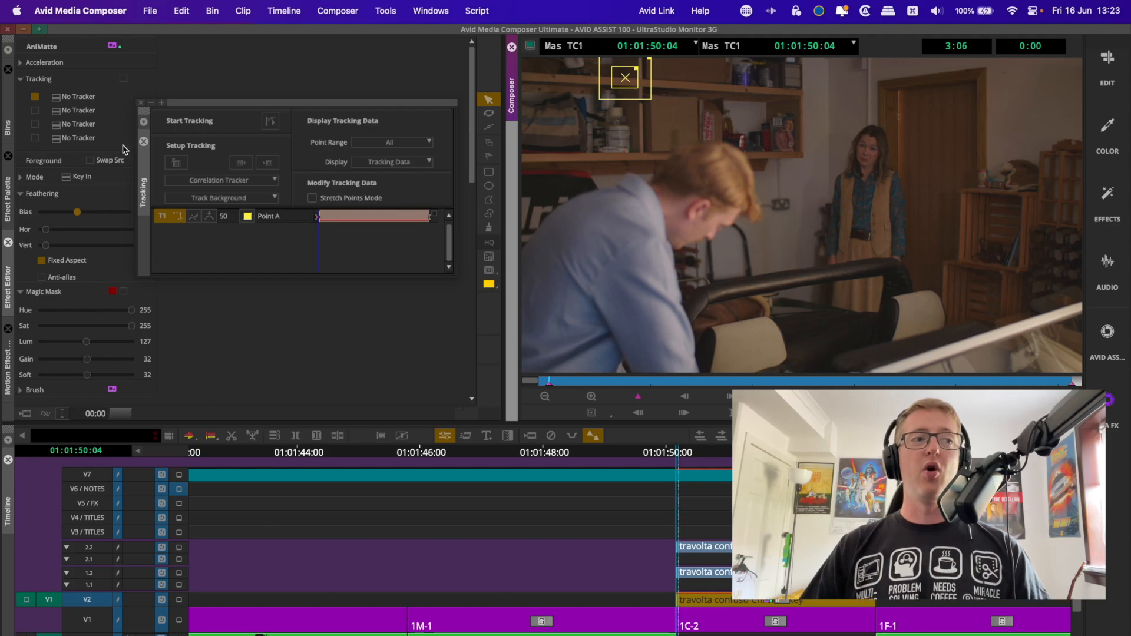
pyautogui.click(145, 143)
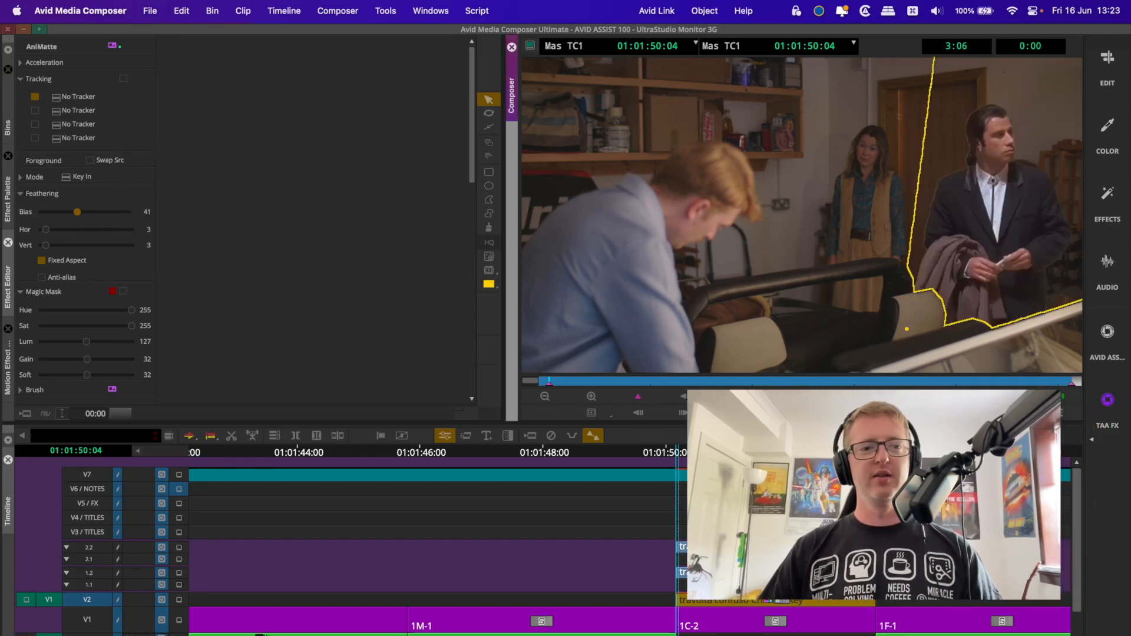
# - Copy the enabled Point A track from the nested 3DWarp layer's tracking data
pyautogui.click(708, 576)
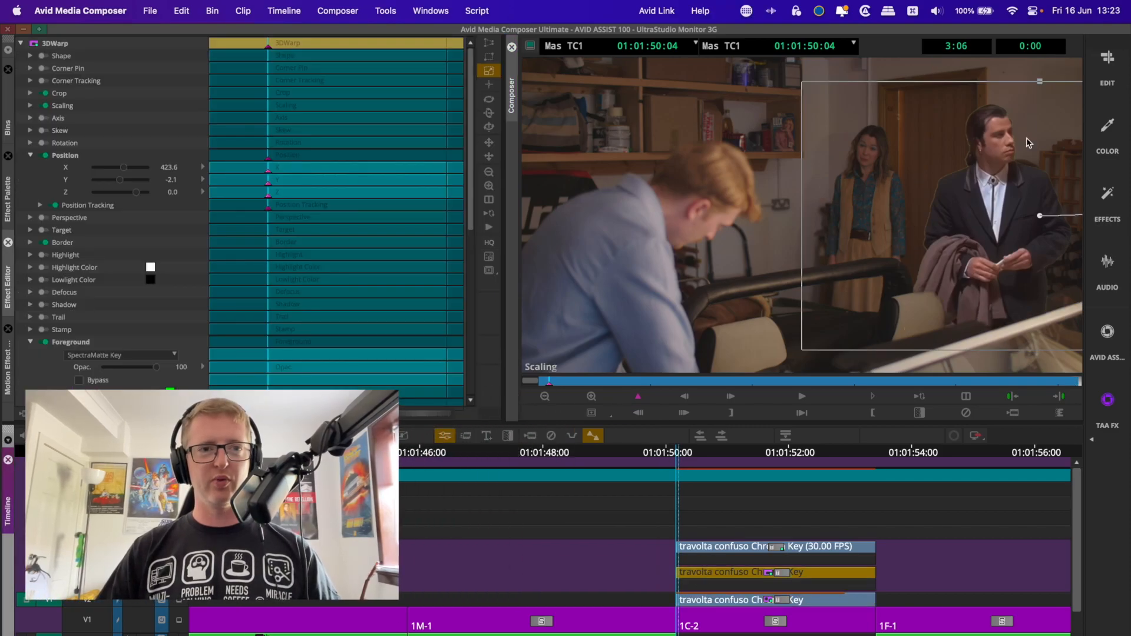
pyautogui.click(196, 245)
pyautogui.click(489, 257)
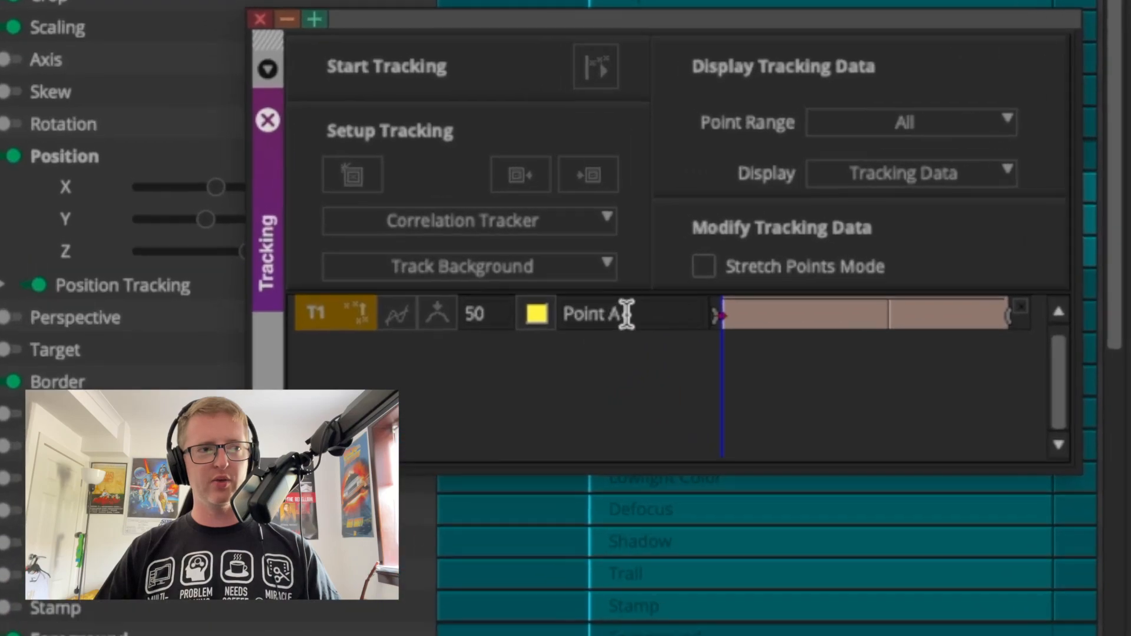
pyautogui.rightClick(315, 228)
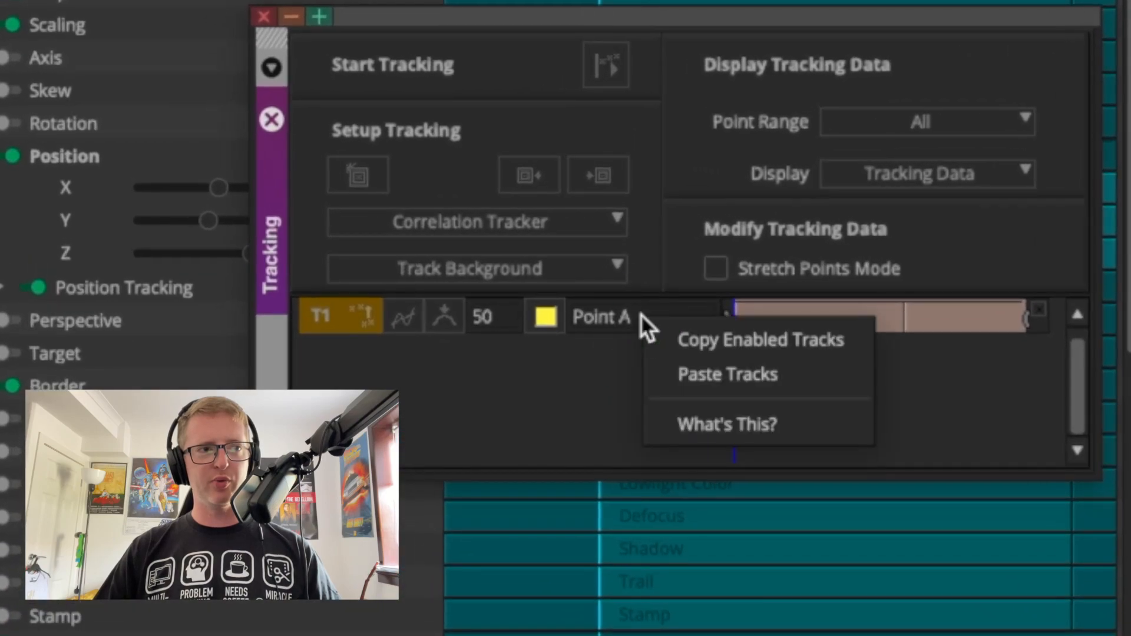
pyautogui.click(730, 348)
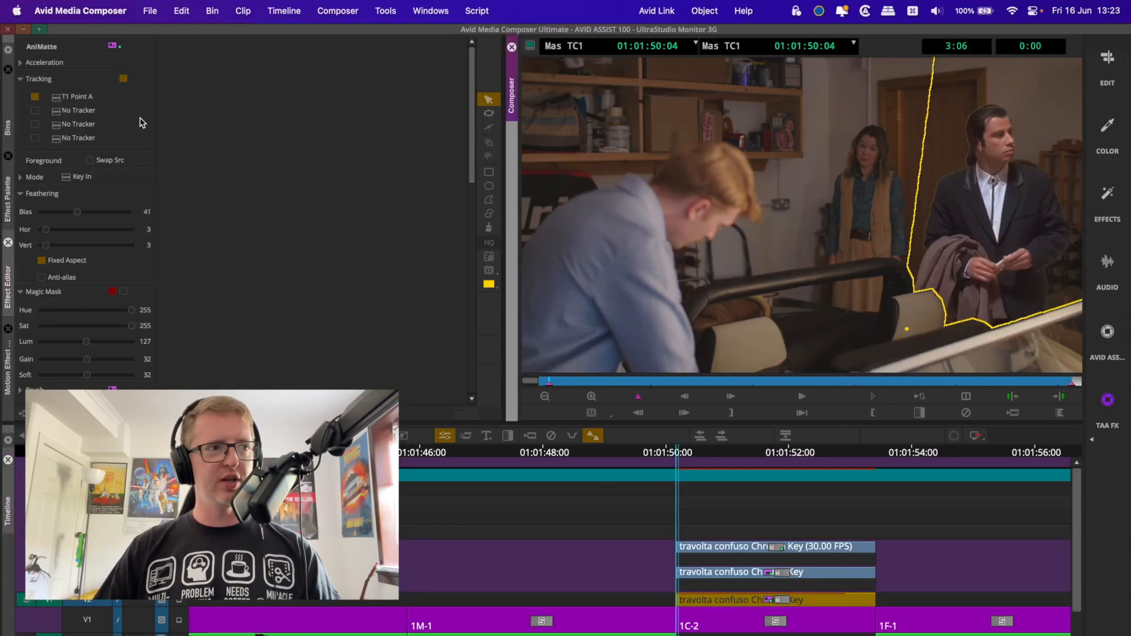
# - Replace the AniMatte shape's existing tracker with the copied Point A track and assign Point A to its first tracker slot
pyautogui.click(35, 97)
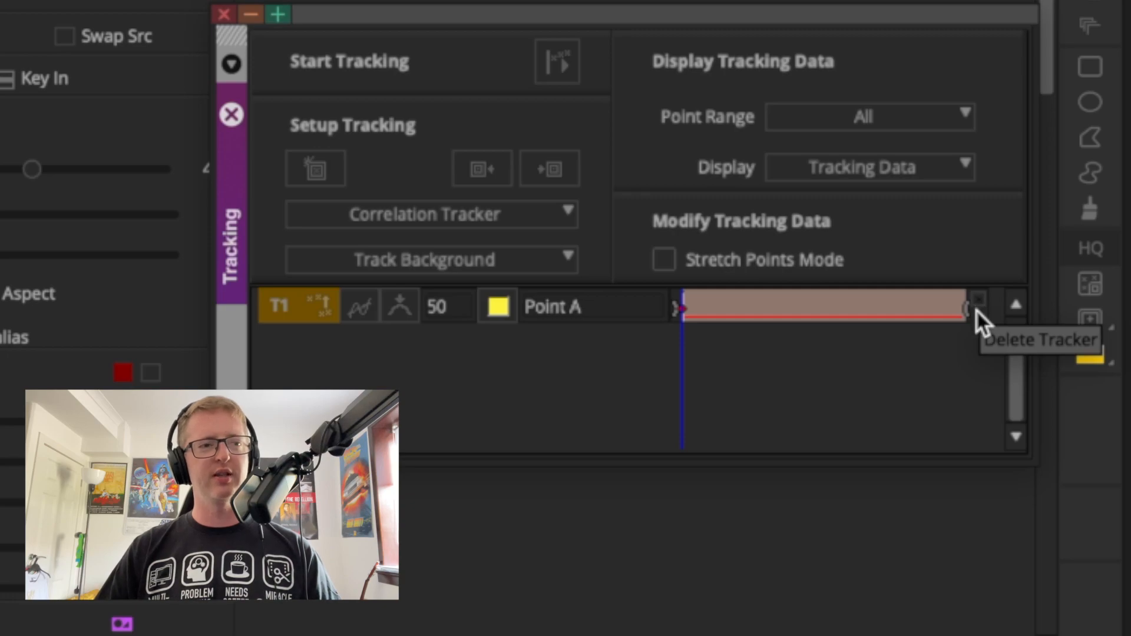
pyautogui.click(977, 300)
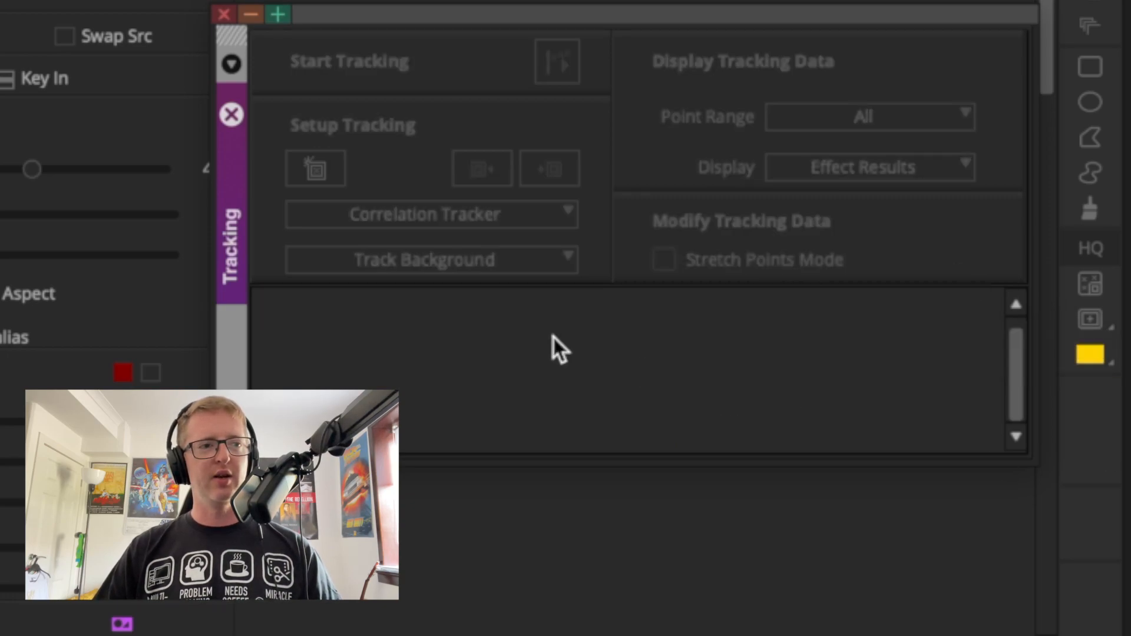
pyautogui.rightClick(522, 317)
pyautogui.click(701, 376)
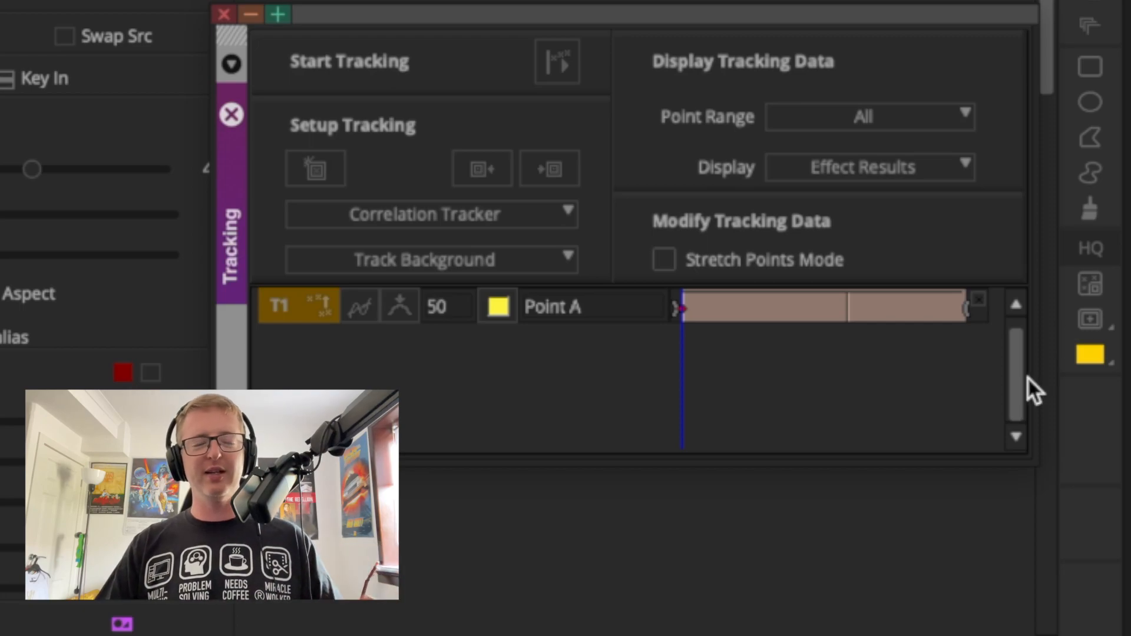
pyautogui.click(232, 115)
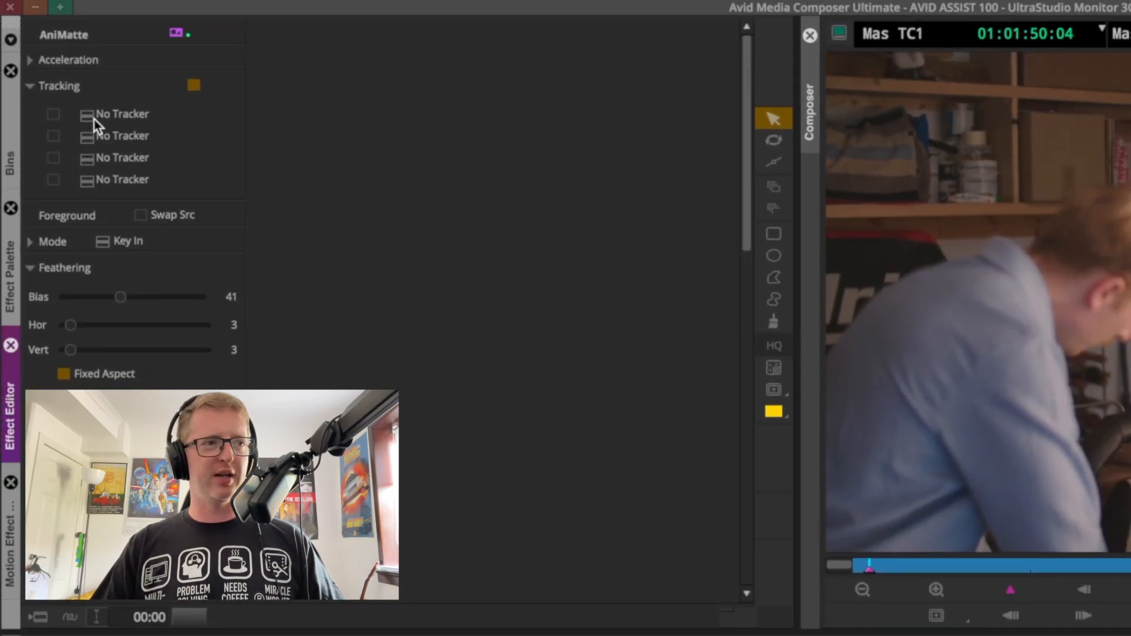
pyautogui.click(92, 115)
pyautogui.click(112, 158)
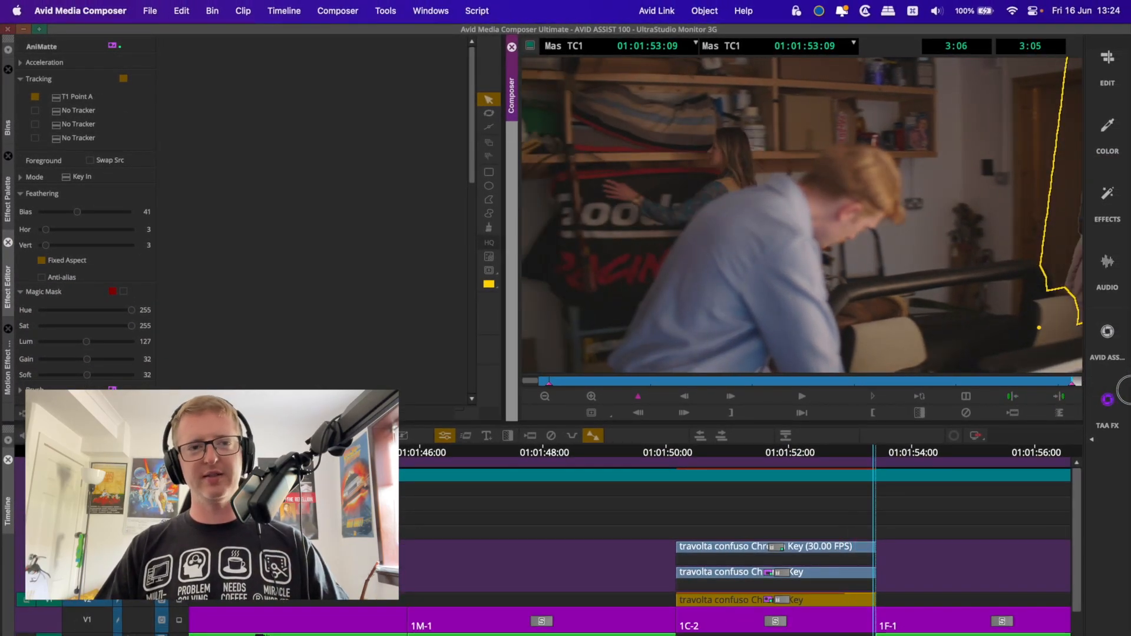
# - Close the nest, scrub through the shot to check the tracked composite, and return to the start of the clip
pyautogui.click(699, 457)
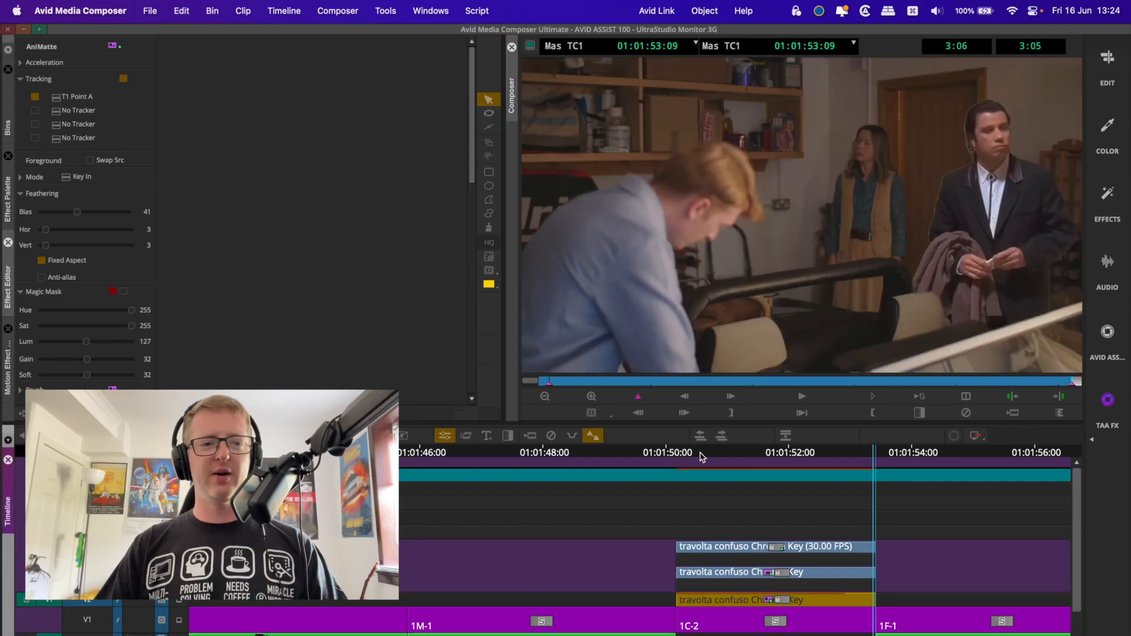
pyautogui.scroll(-2, 735, 596)
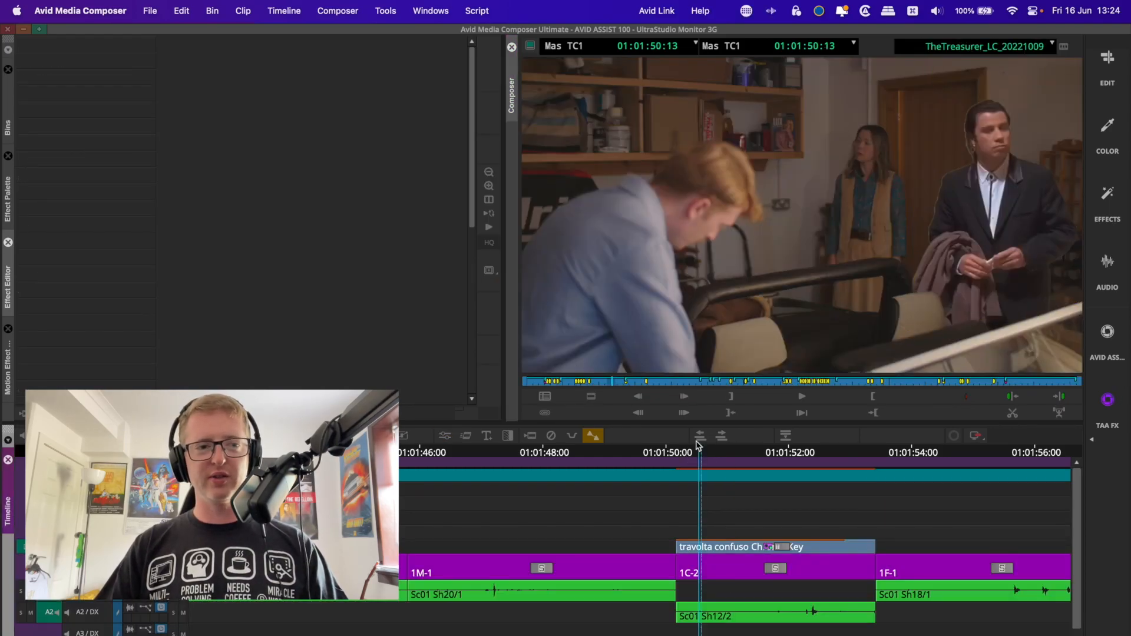
pyautogui.moveTo(679, 449); pyautogui.dragTo(737, 468)
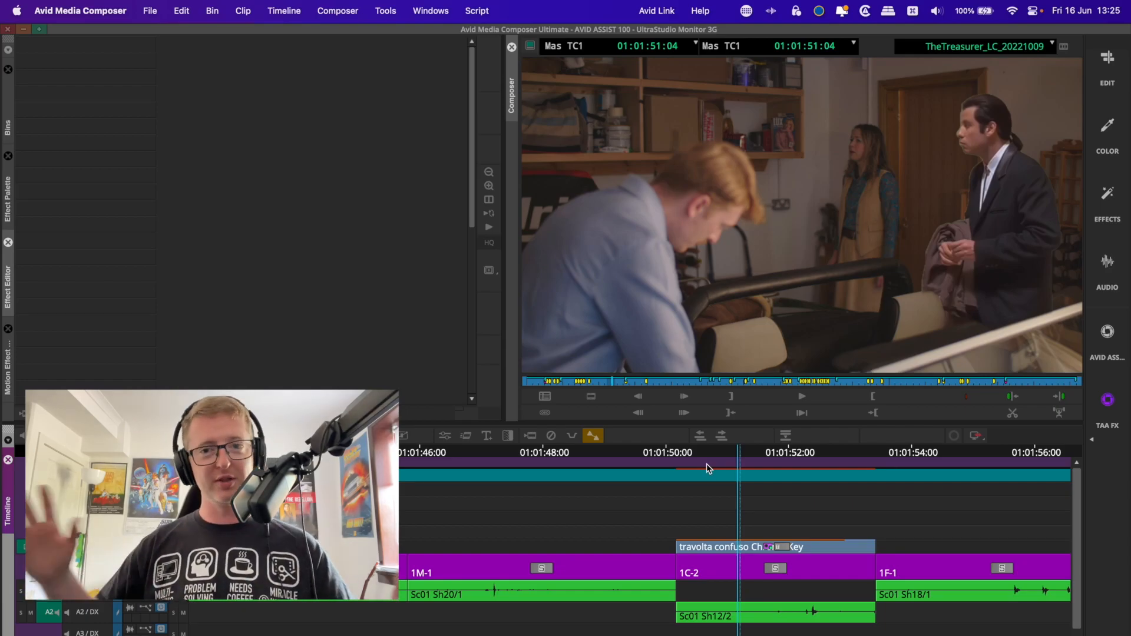
pyautogui.press('a')
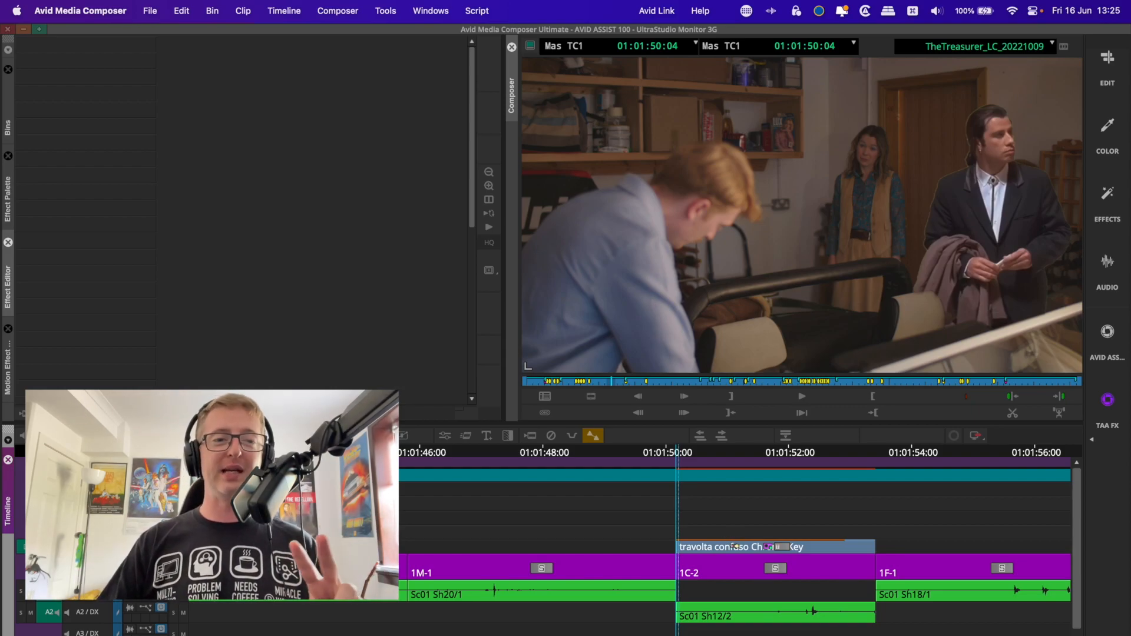
# - Expand the keyed clip's nested layers to review the effect stack, select its lowest layer, and step back out
pyautogui.scroll(1, 736, 583)
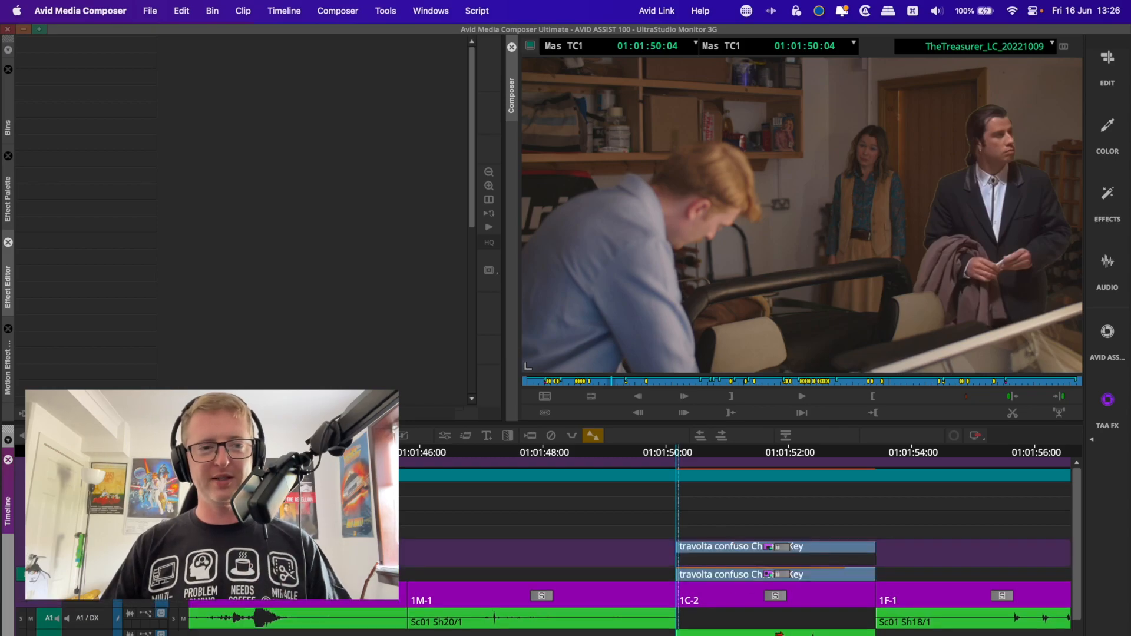
pyautogui.scroll(1, 737, 583)
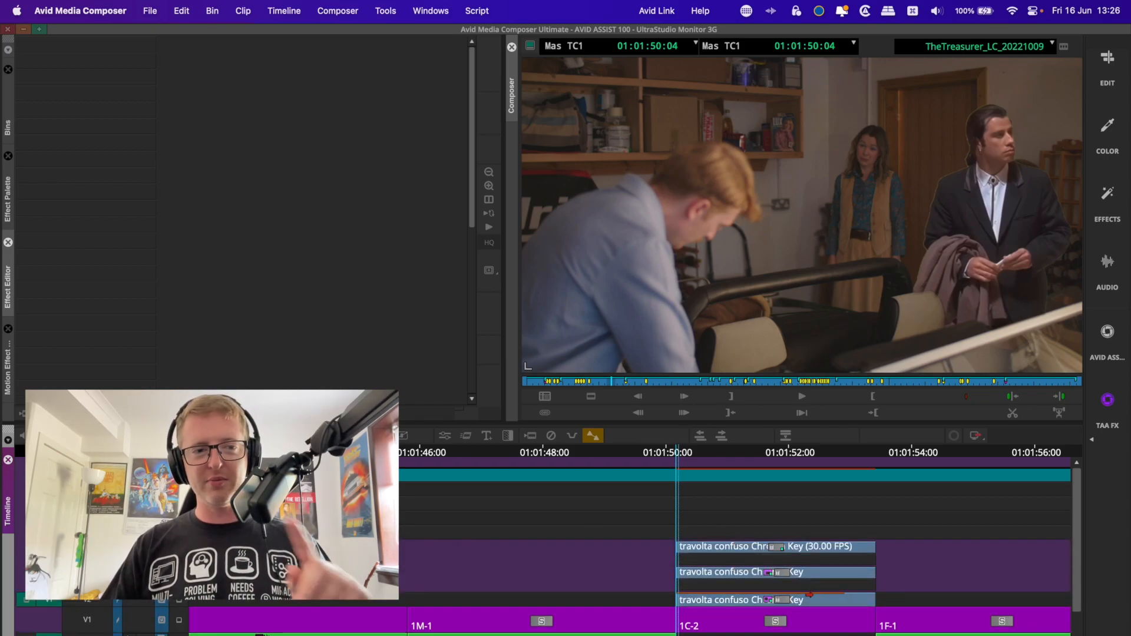
pyautogui.click(810, 596)
pyautogui.scroll(-2, 811, 594)
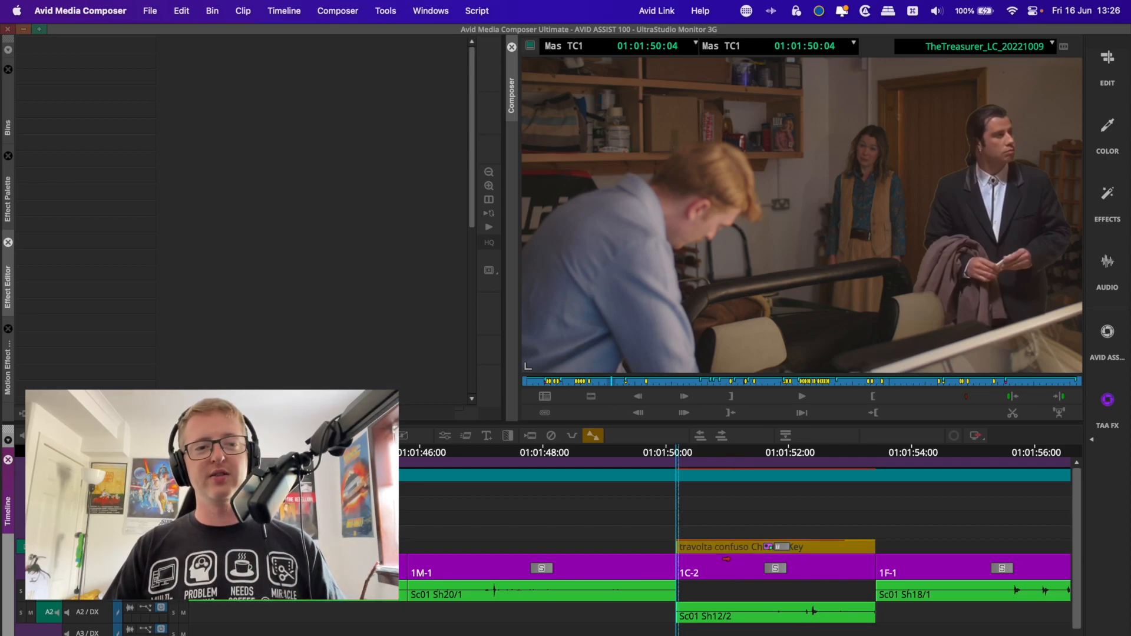
# - Select shot 1C-2 together with the keyed clip above it and collapse both into one clip
pyautogui.click(727, 571)
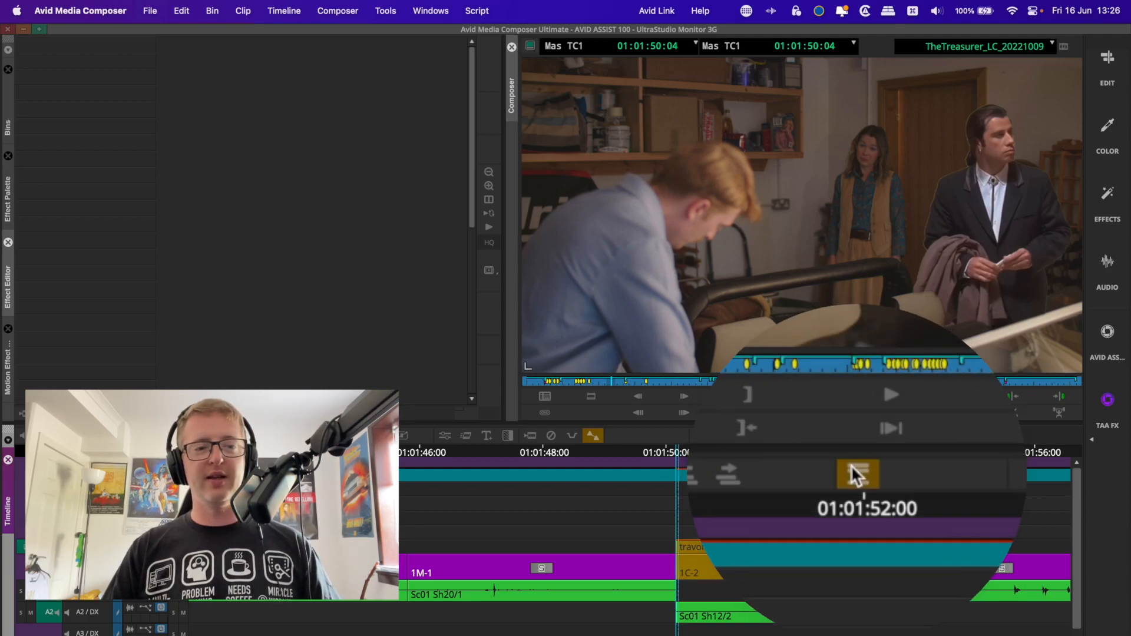
pyautogui.click(874, 475)
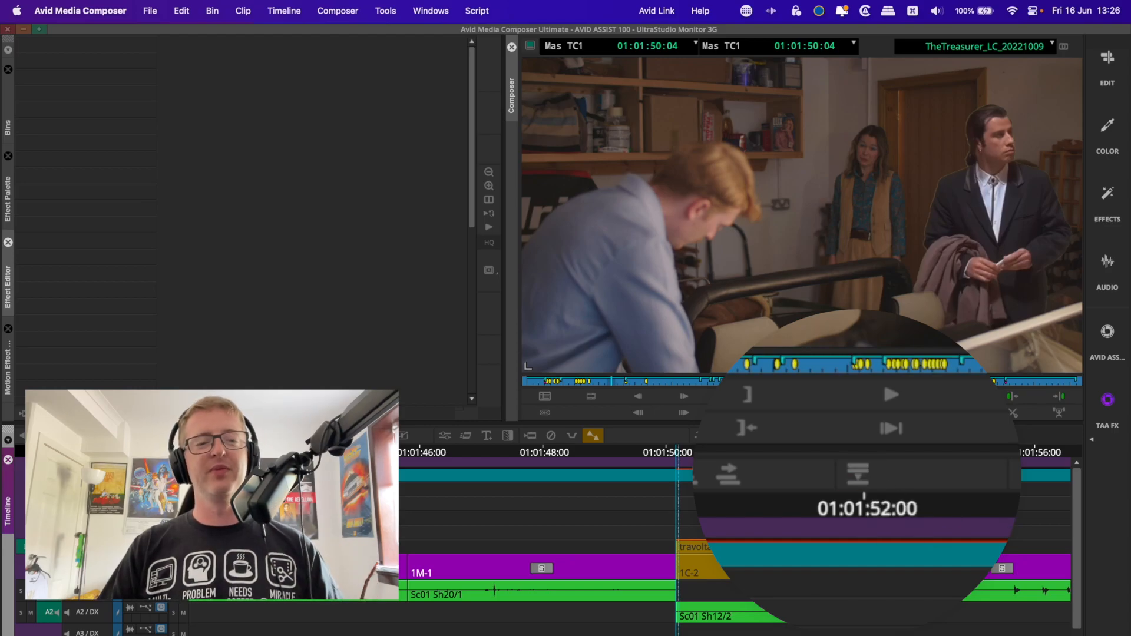
pyautogui.click(861, 466)
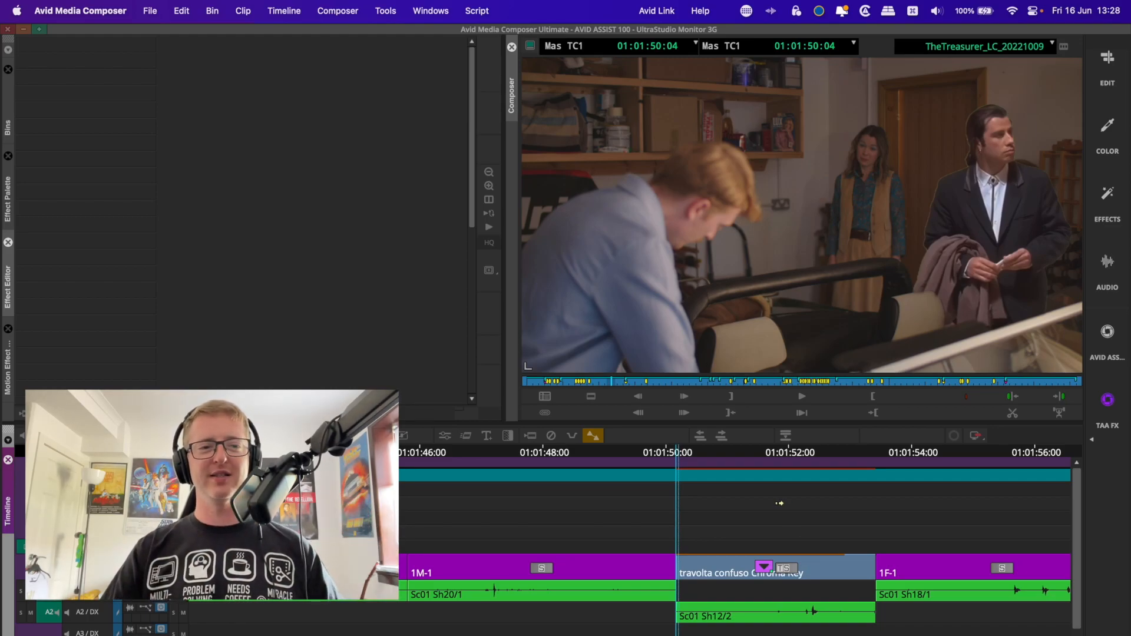
# - Move the collapsed clip from V1 up to the V5 / FX track and deselect it
pyautogui.click(805, 558)
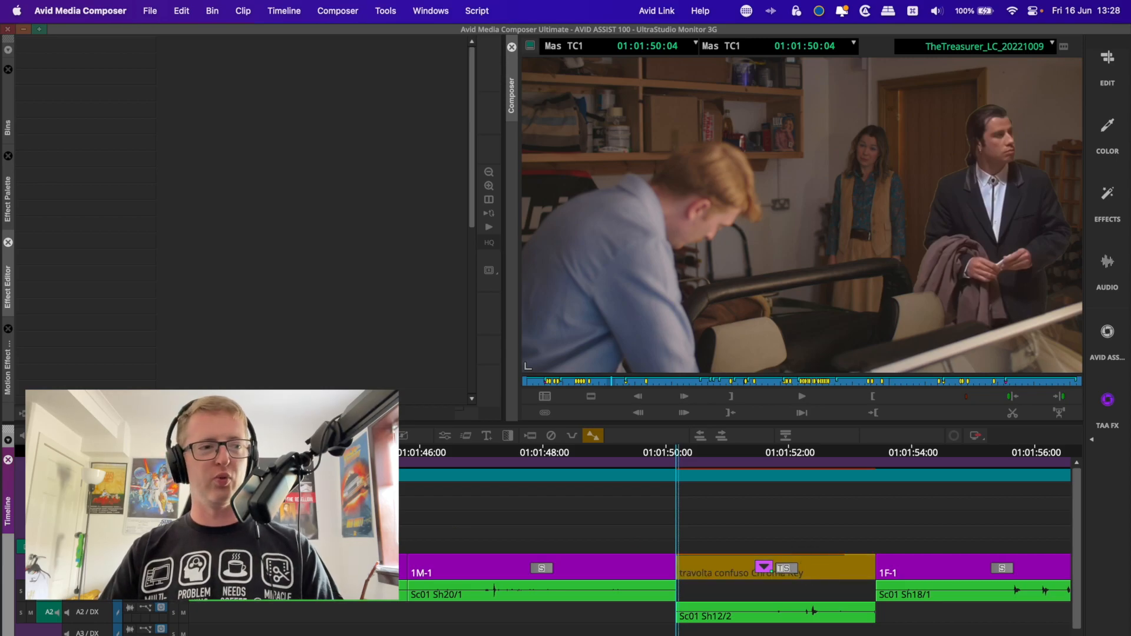
pyautogui.moveTo(637, 512); pyautogui.dragTo(697, 518)
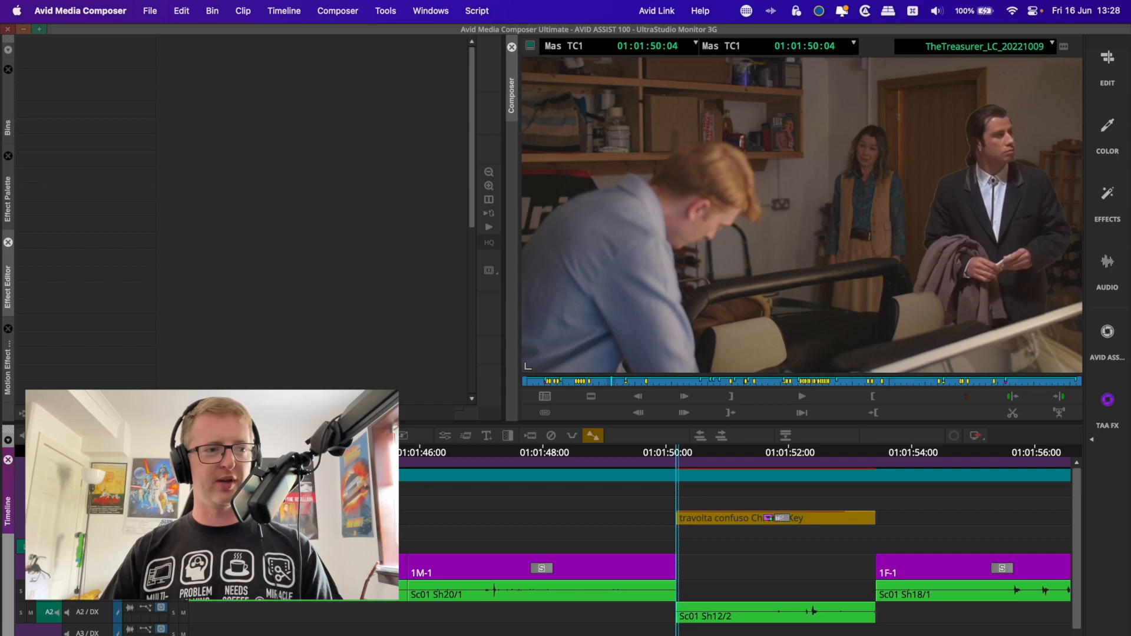
pyautogui.moveTo(778, 514); pyautogui.dragTo(726, 511)
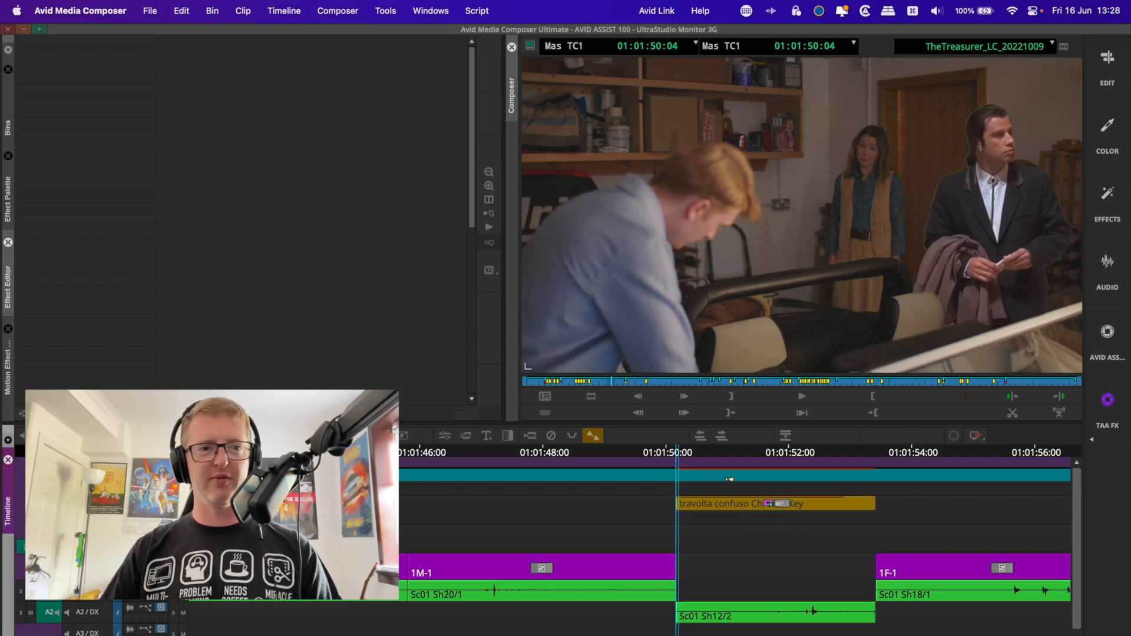
pyautogui.press('shift+super+a')
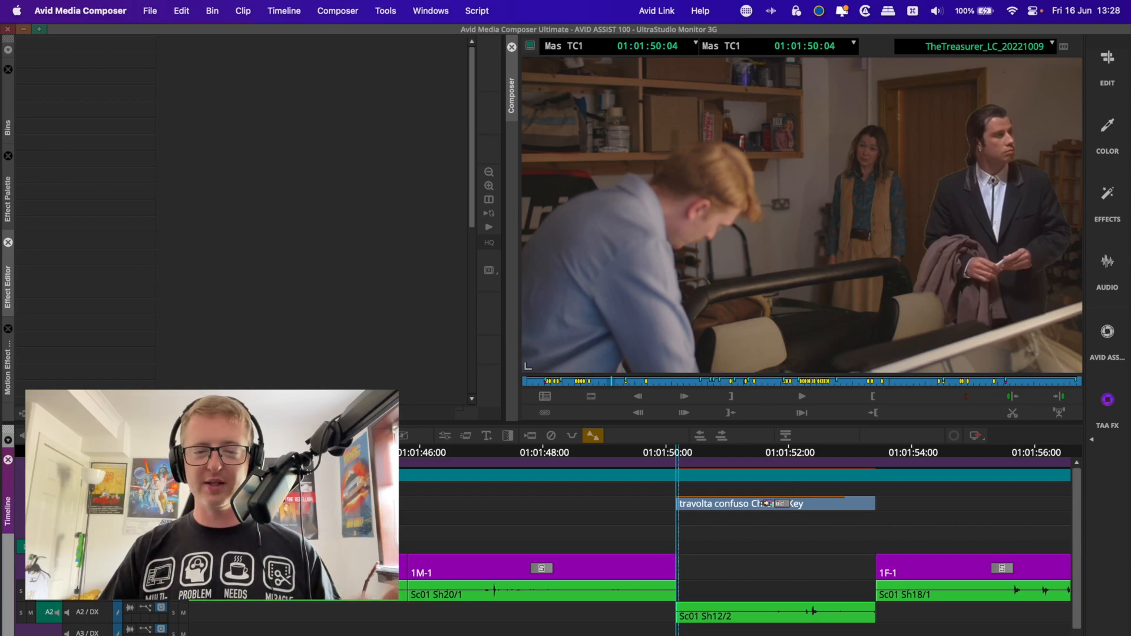
# - Step into the collapsed clip on V5 / FX and briefly expand its nested keyed layer to inspect the contents
pyautogui.scroll(2, 766, 504)
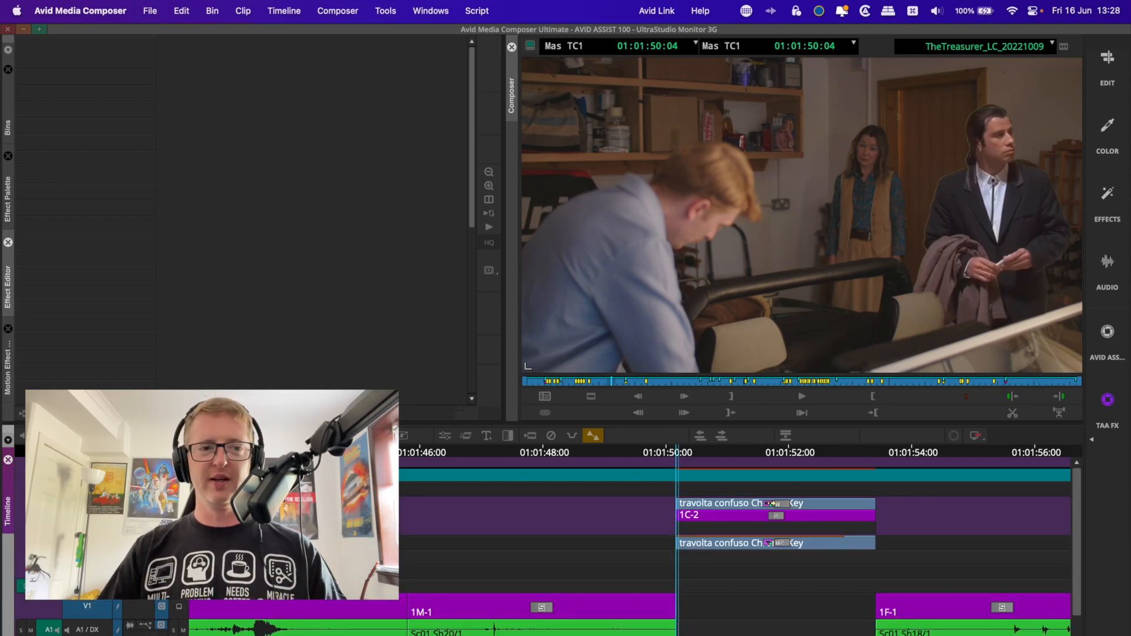
pyautogui.doubleClick(779, 505)
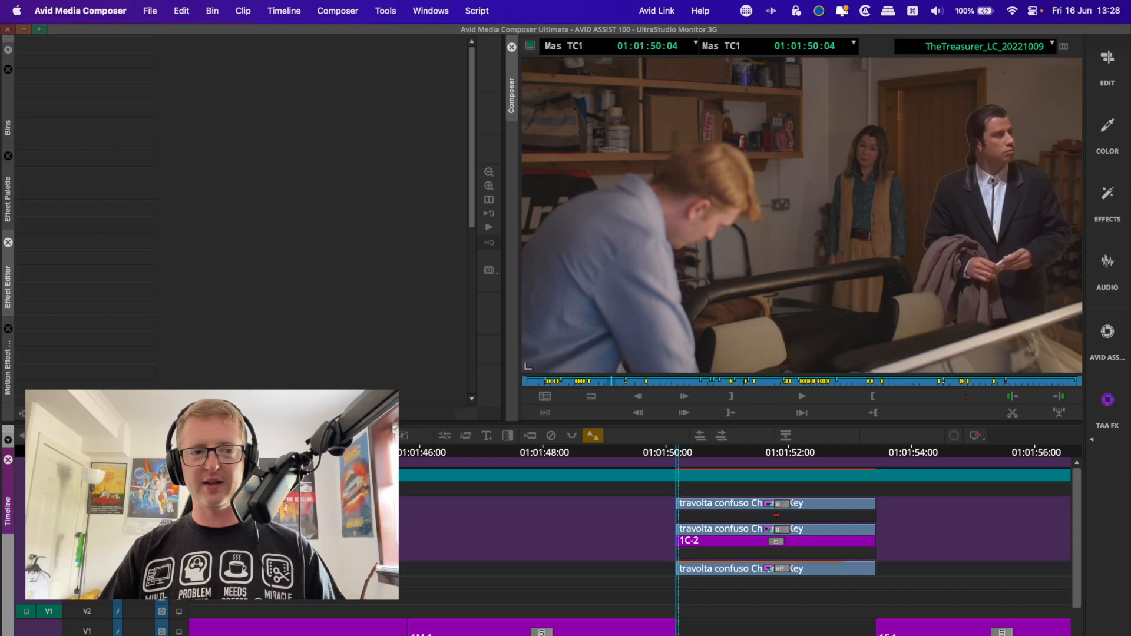
pyautogui.doubleClick(786, 529)
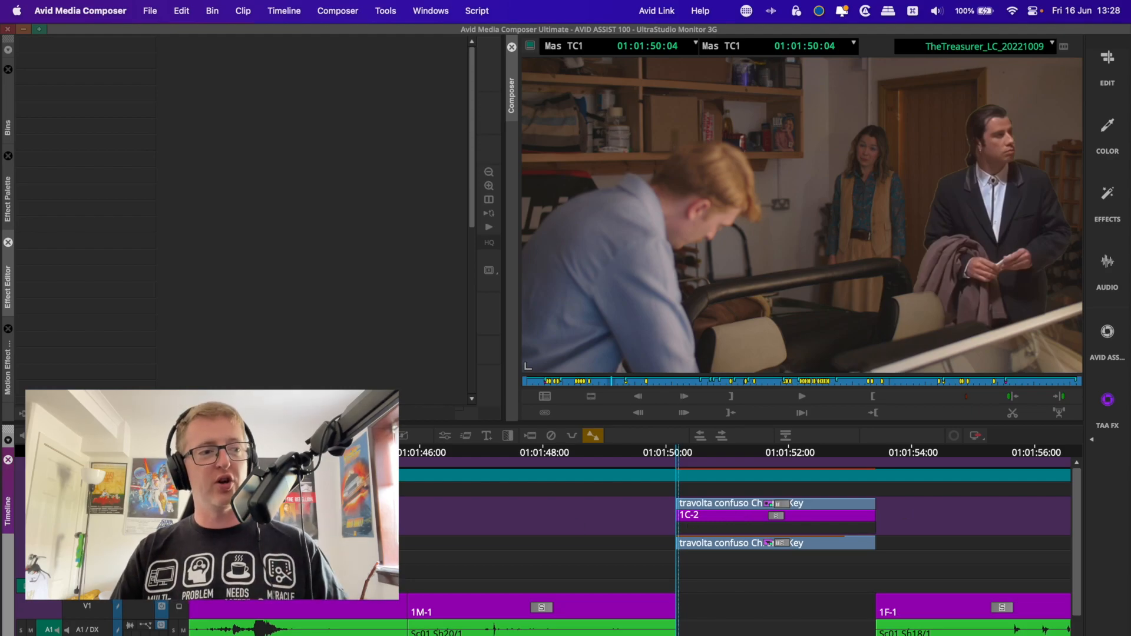
# - Match-frame the nested 1C-2 shot, patch source V1 to nested track 1.2 and mark the shot's full duration
pyautogui.click(697, 539)
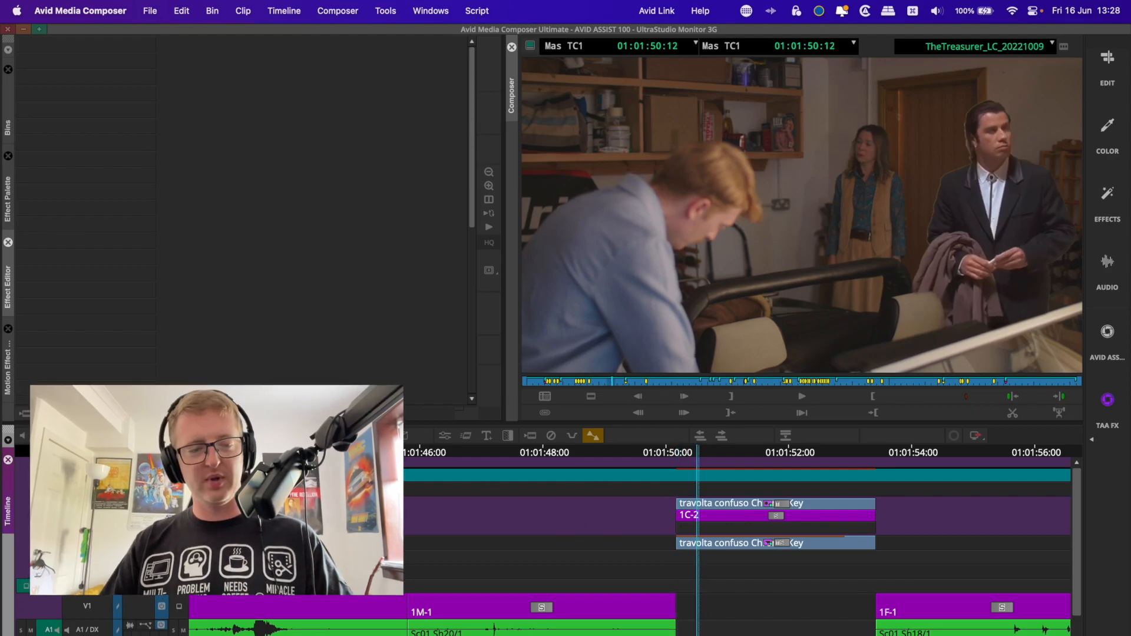
pyautogui.press('n')
pyautogui.moveTo(47, 587); pyautogui.dragTo(81, 520)
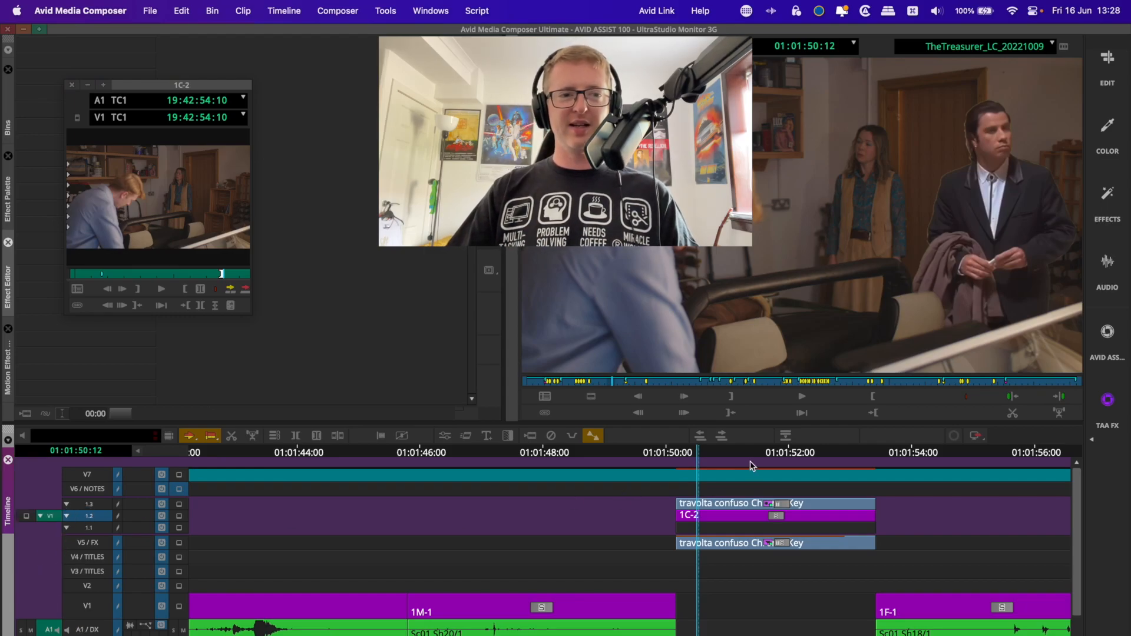
pyautogui.press('t')
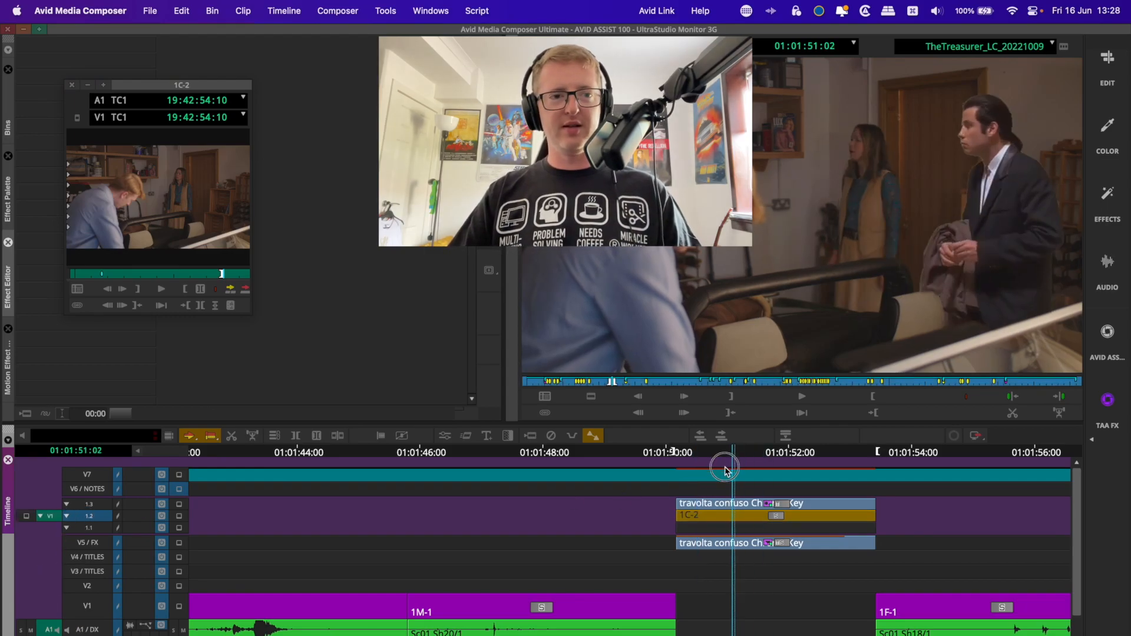
pyautogui.moveTo(725, 467); pyautogui.dragTo(677, 482)
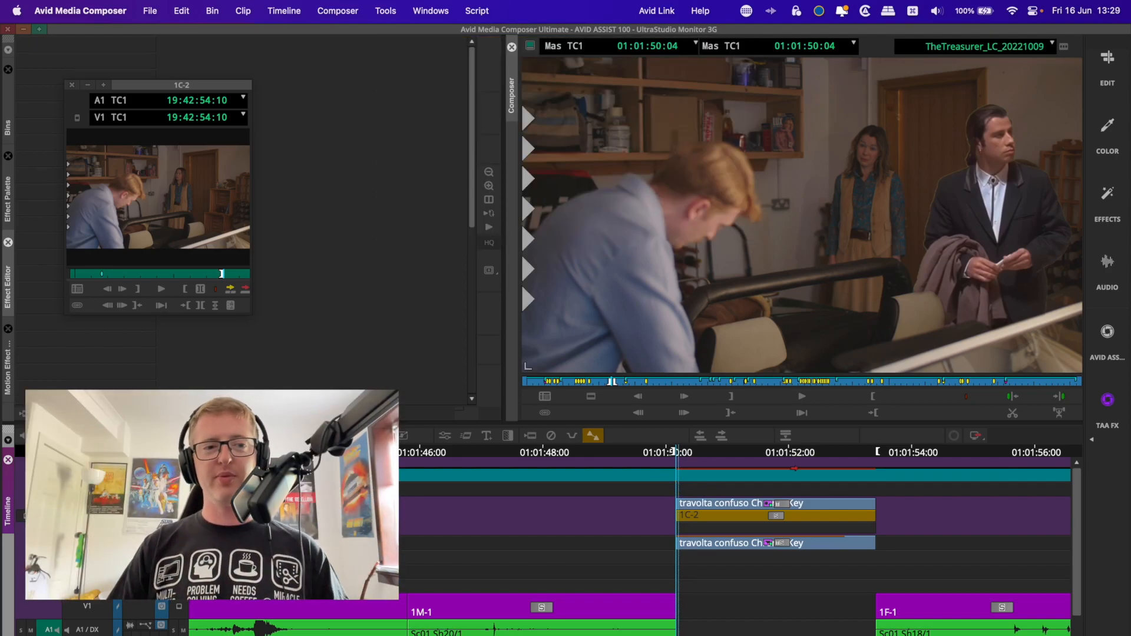
# - Close the nest, load take 1C-3 from the SC01 - Jerry in Garage bin and enlarge its source viewer
pyautogui.scroll(-2, 785, 541)
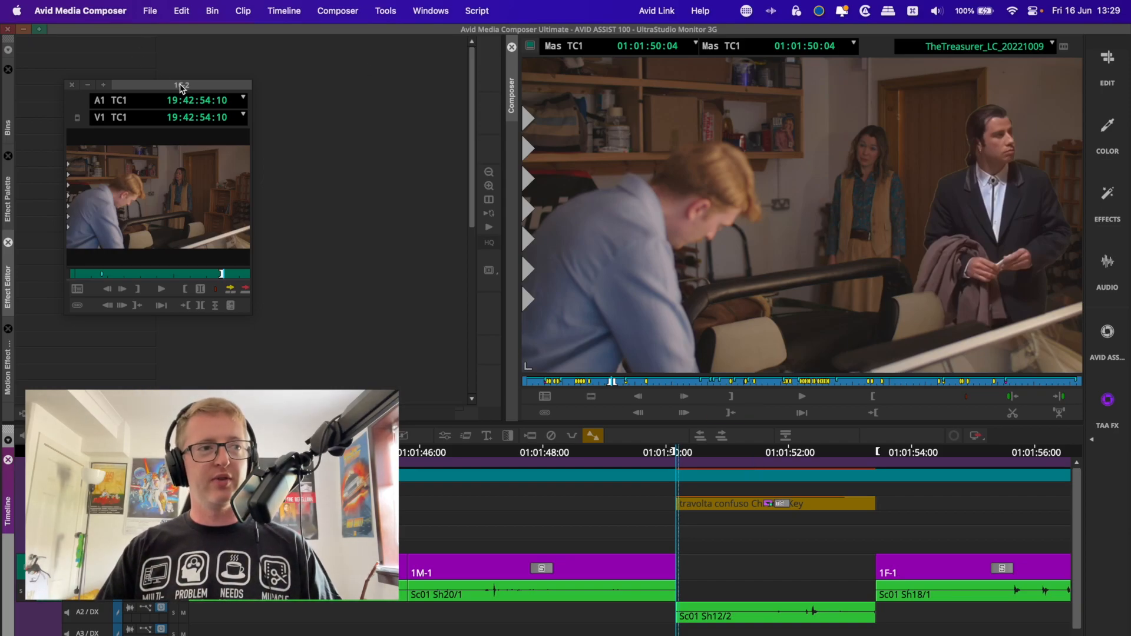
pyautogui.moveTo(180, 87); pyautogui.dragTo(303, 107)
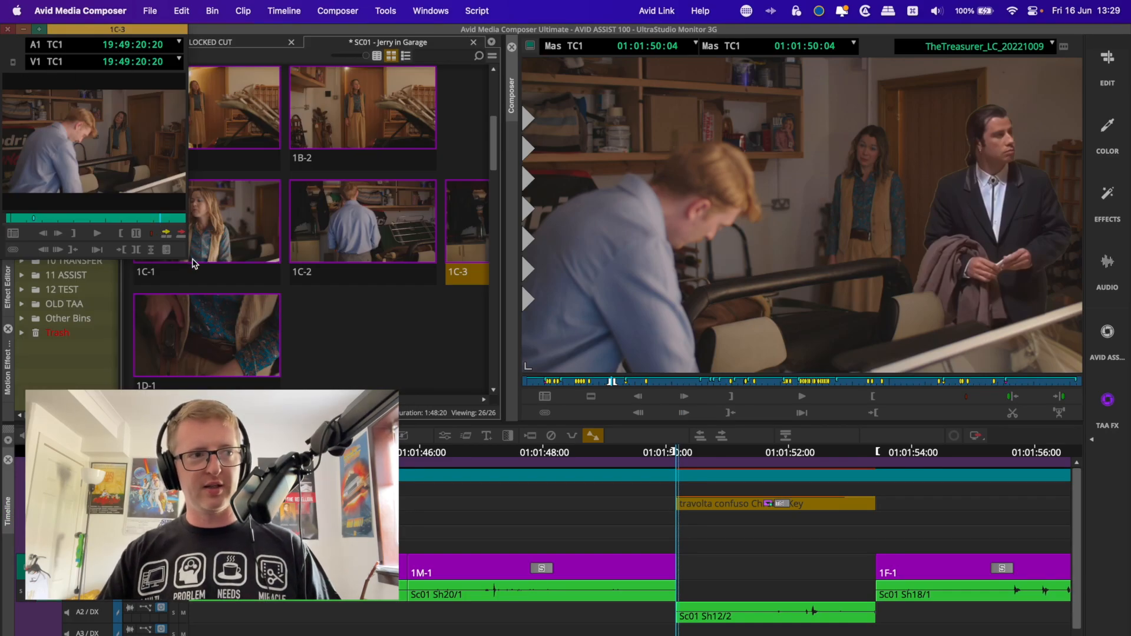
pyautogui.moveTo(183, 257); pyautogui.dragTo(340, 331)
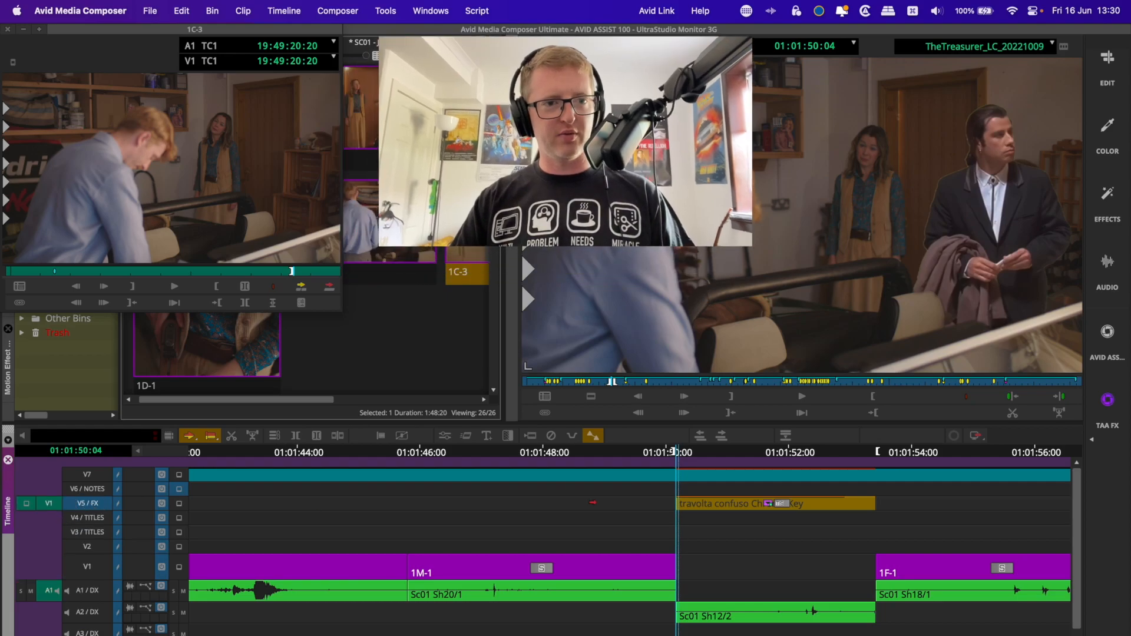
# - Overwrite the nested 1C-2 shot on track 1.2 with take 1C-3 and scrub through the result
pyautogui.doubleClick(756, 504)
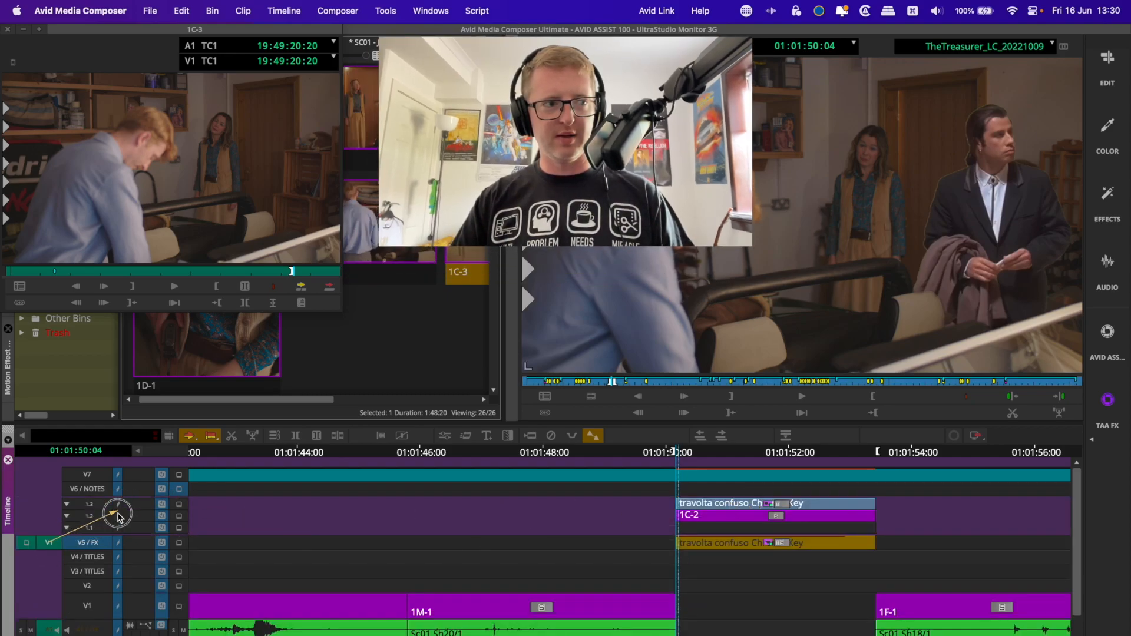
pyautogui.click(94, 516)
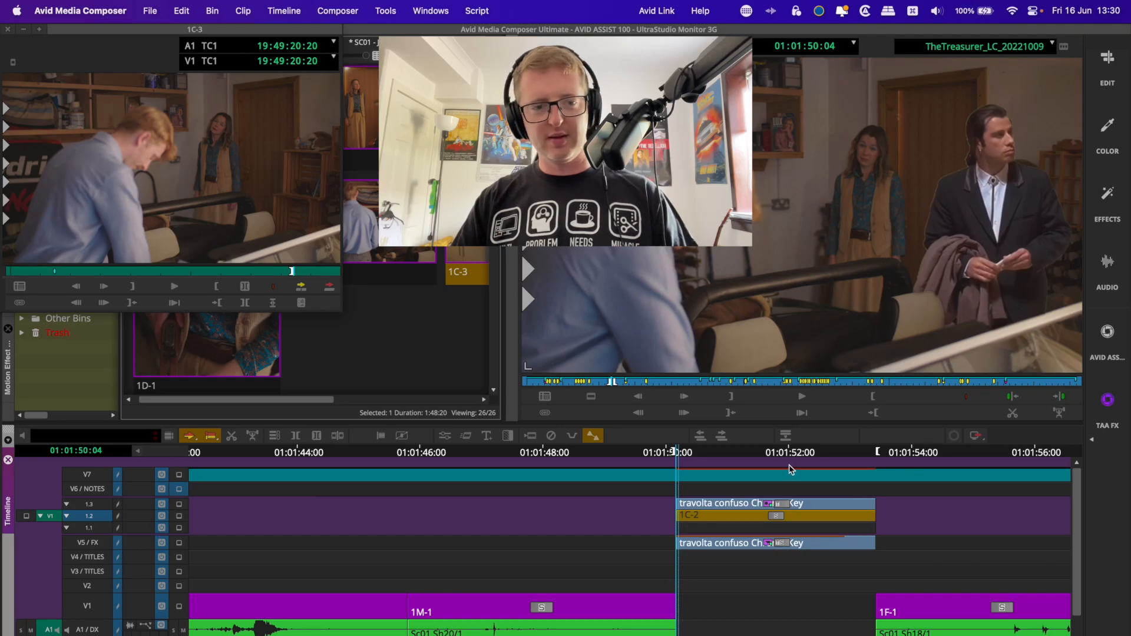
pyautogui.press('b')
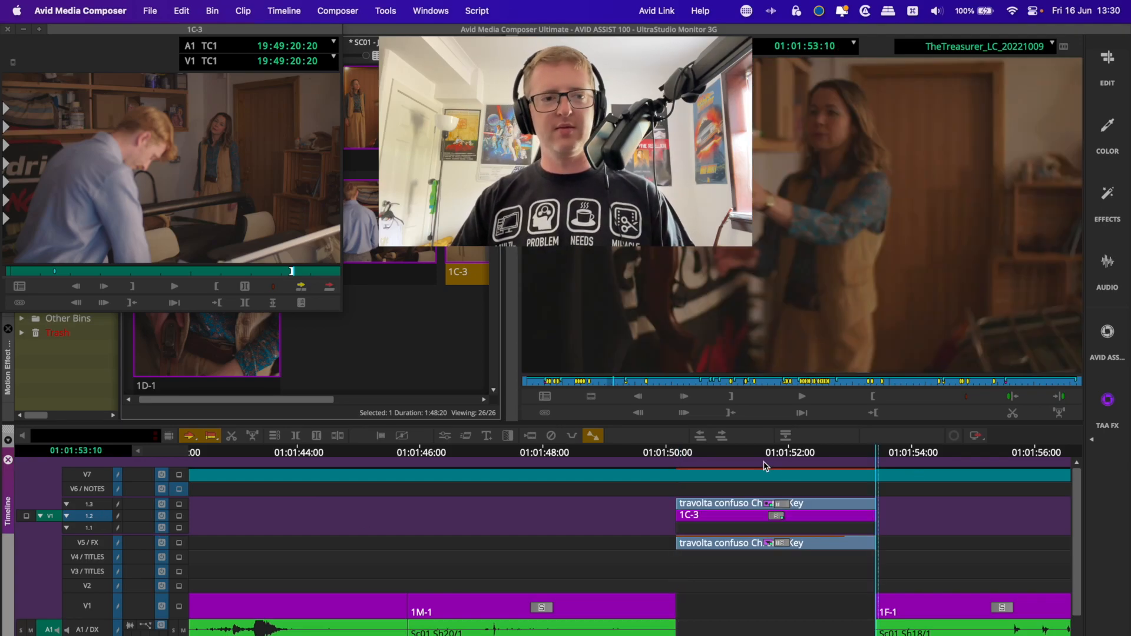
pyautogui.moveTo(762, 453); pyautogui.dragTo(804, 456)
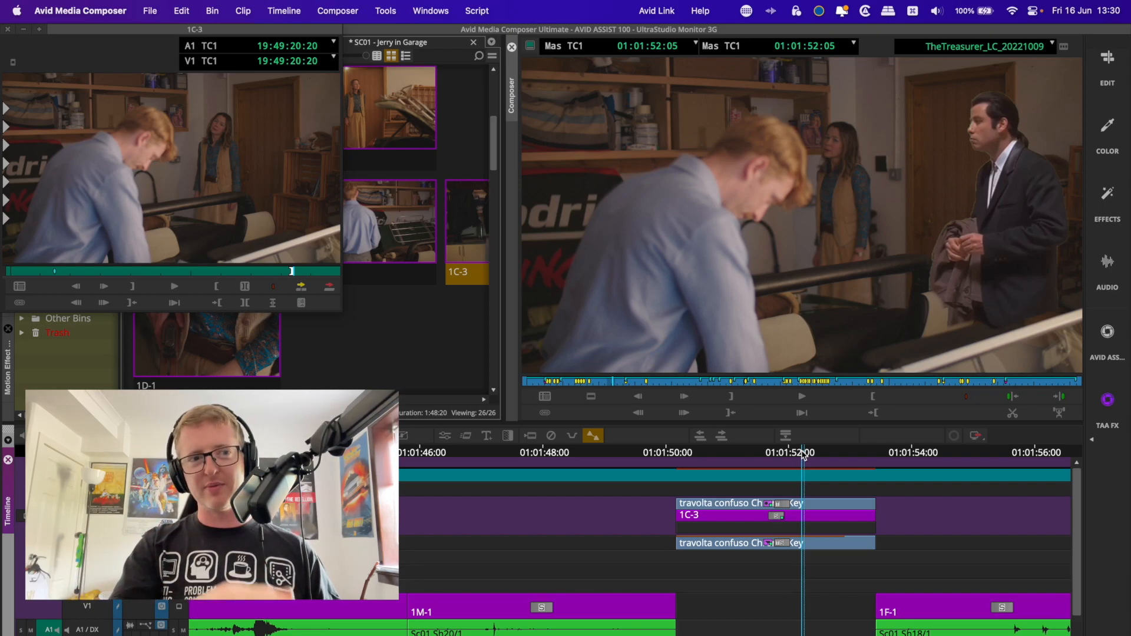
# - Undo the overwrite with take 1C-3 and select the collapsed clip on the V5 / FX track
pyautogui.press('super+z')
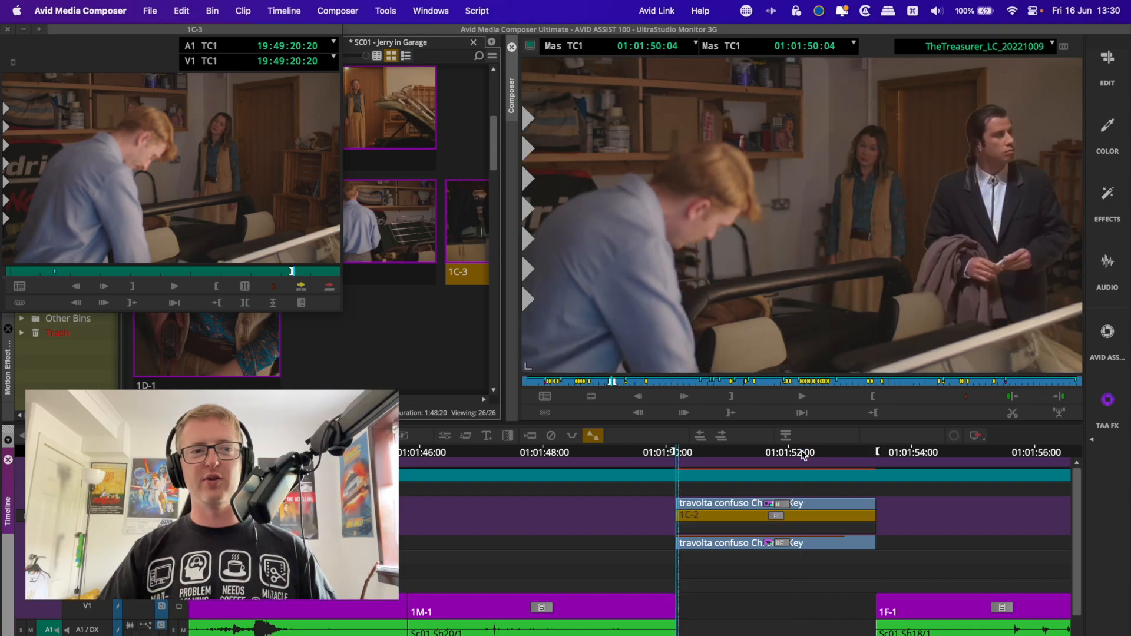
pyautogui.click(722, 542)
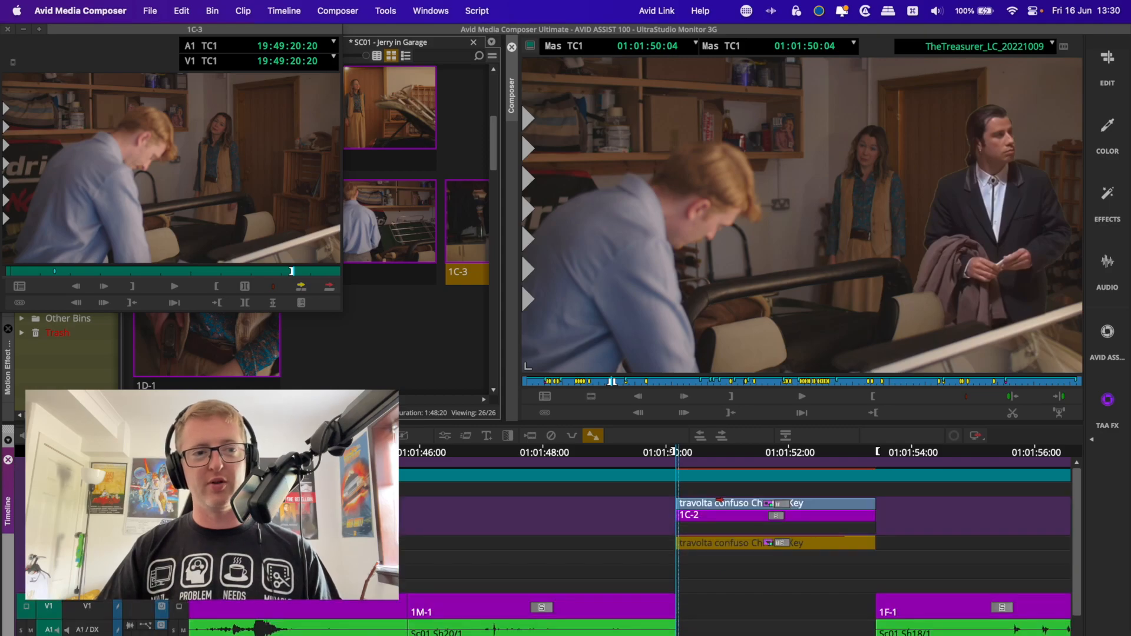
# - Step down through the nested layers of the collapsed travolta clip and match-frame its original green-screen footage
pyautogui.doubleClick(720, 502)
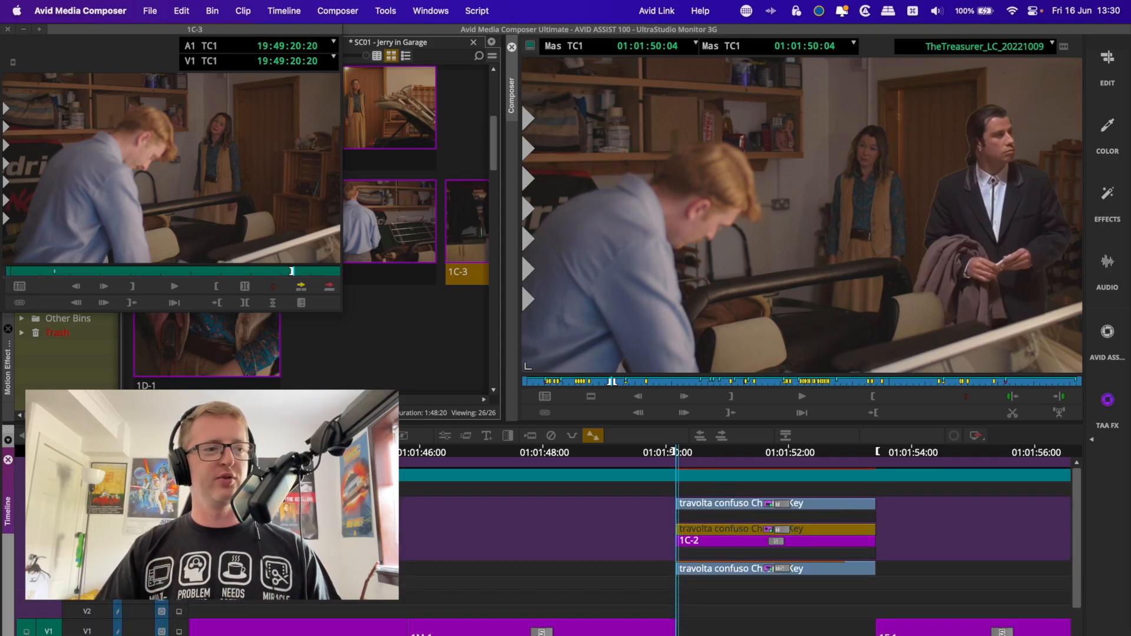
pyautogui.click(719, 504)
pyautogui.press('n')
pyautogui.moveTo(221, 327)
pyautogui.mouseDown()
pyautogui.moveTo(383, 326)
pyautogui.moveTo(253, 327)
pyautogui.moveTo(300, 327)
pyautogui.moveTo(287, 327)
pyautogui.mouseUp()
pyautogui.doubleClick(695, 504)
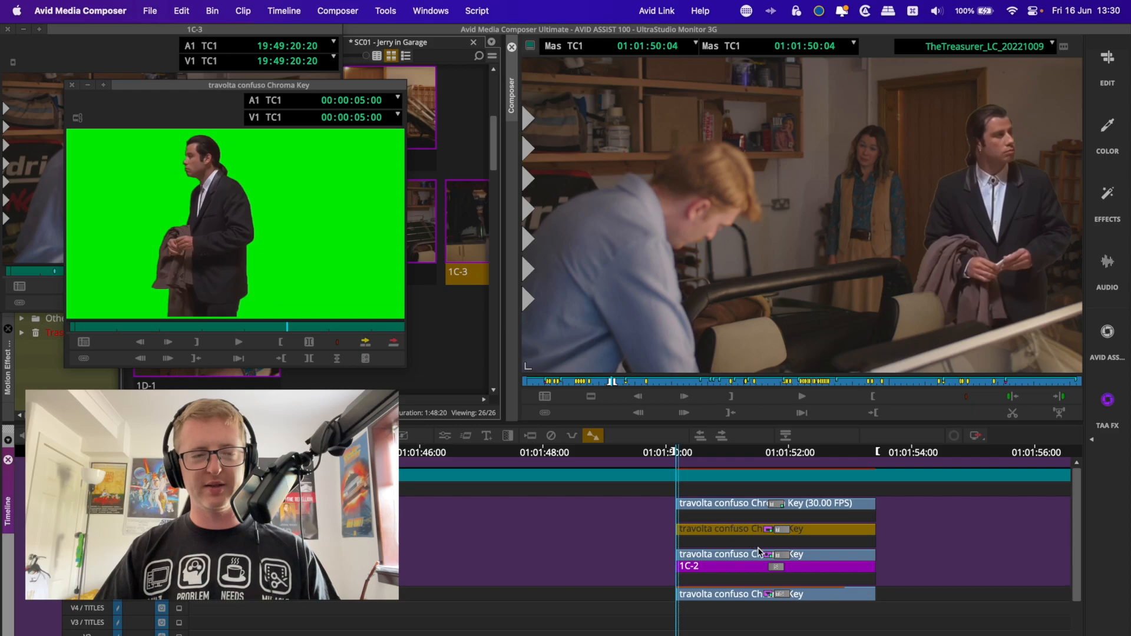
# - Overwrite the green-screen clip on nested track 3.2 with source footage from 00:00:04:02, close the nests and scrub through the composite
pyautogui.click(768, 499)
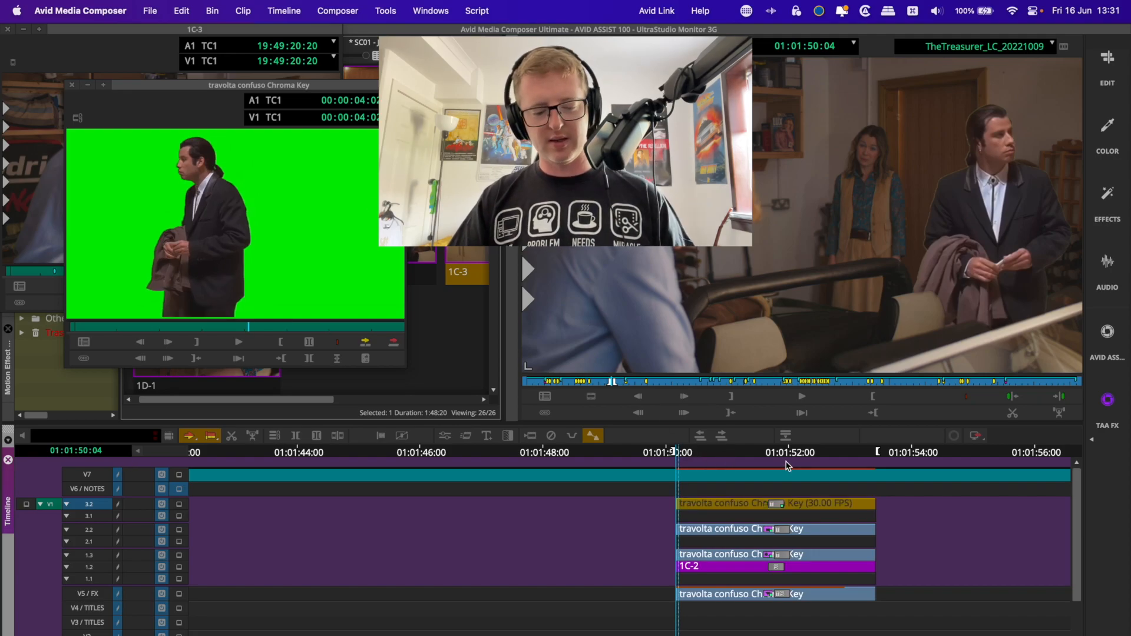
pyautogui.click(786, 463)
pyautogui.click(694, 453)
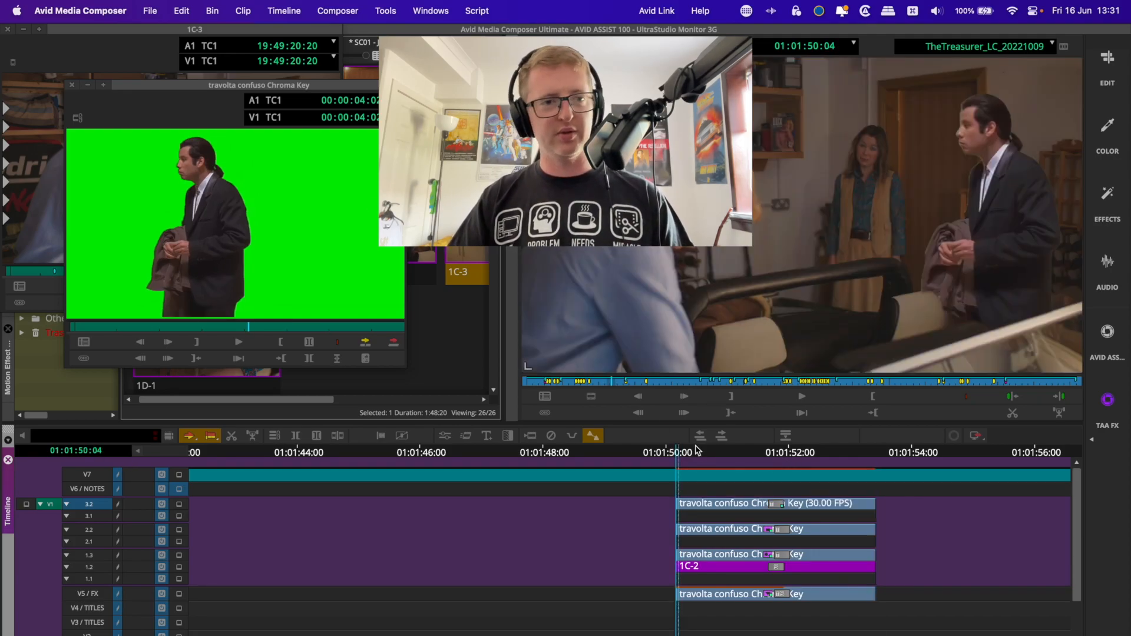
pyautogui.moveTo(694, 453); pyautogui.dragTo(889, 434)
pyautogui.moveTo(720, 483); pyautogui.dragTo(707, 499)
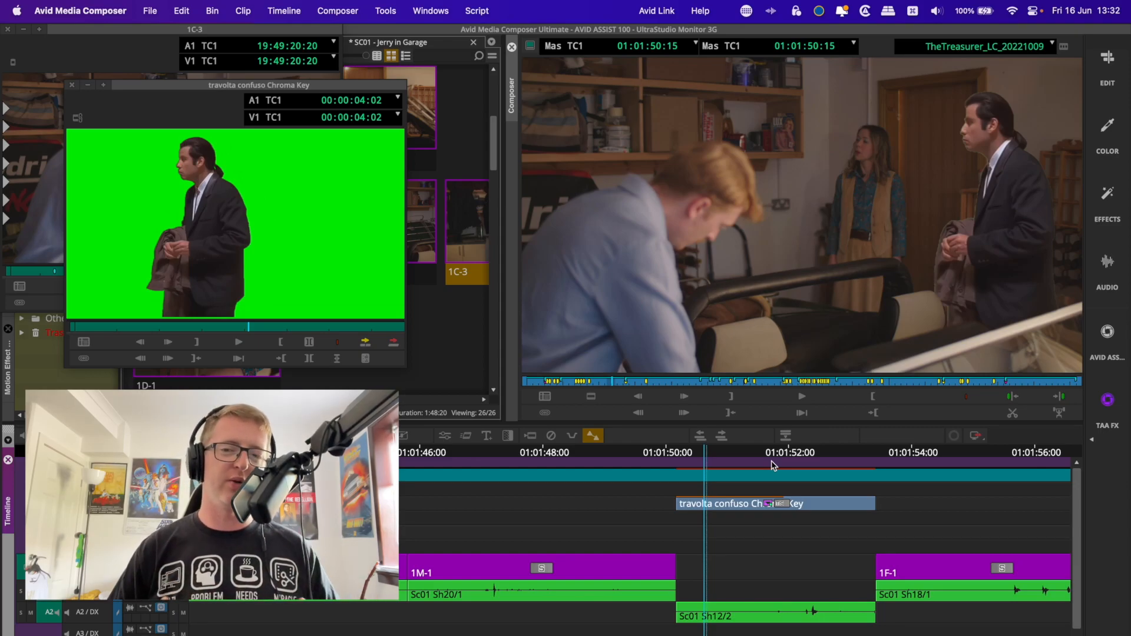
# - Return to the start of the collapsed clip, step into it and select both the nested travolta and 1C-2 layers
pyautogui.press('a')
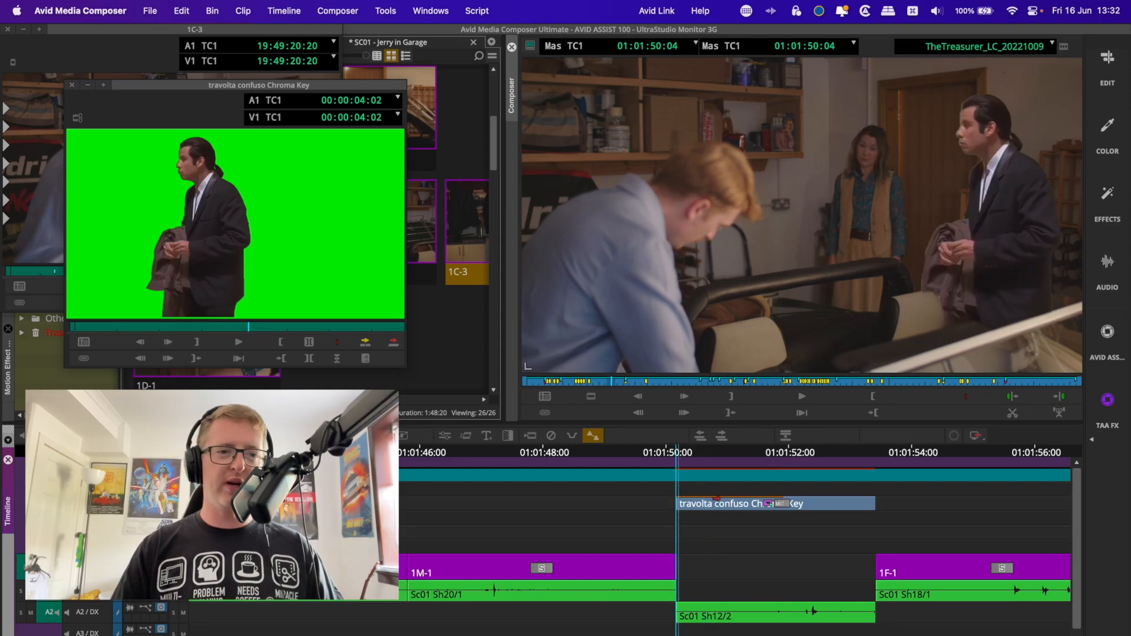
pyautogui.doubleClick(716, 500)
pyautogui.click(732, 517)
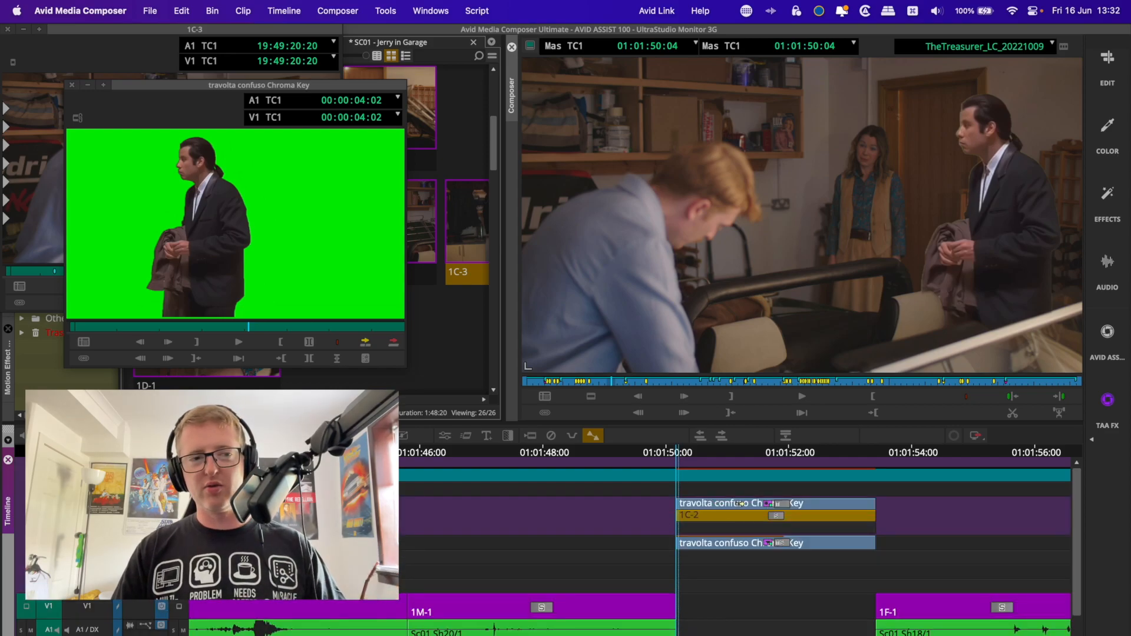
pyautogui.keyDown('shift'); pyautogui.click(741, 504); pyautogui.keyUp('shift')
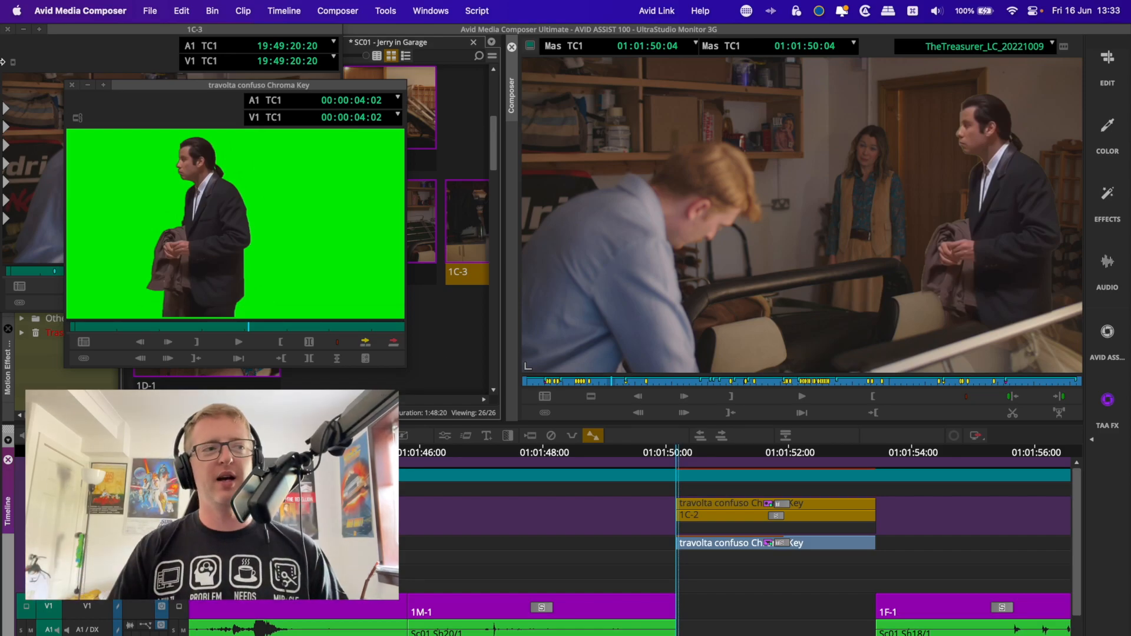
# - Close the open source viewers, match-frame the nested 1C-2 shot and overwrite it onto V1 beneath the composite
pyautogui.click(72, 85)
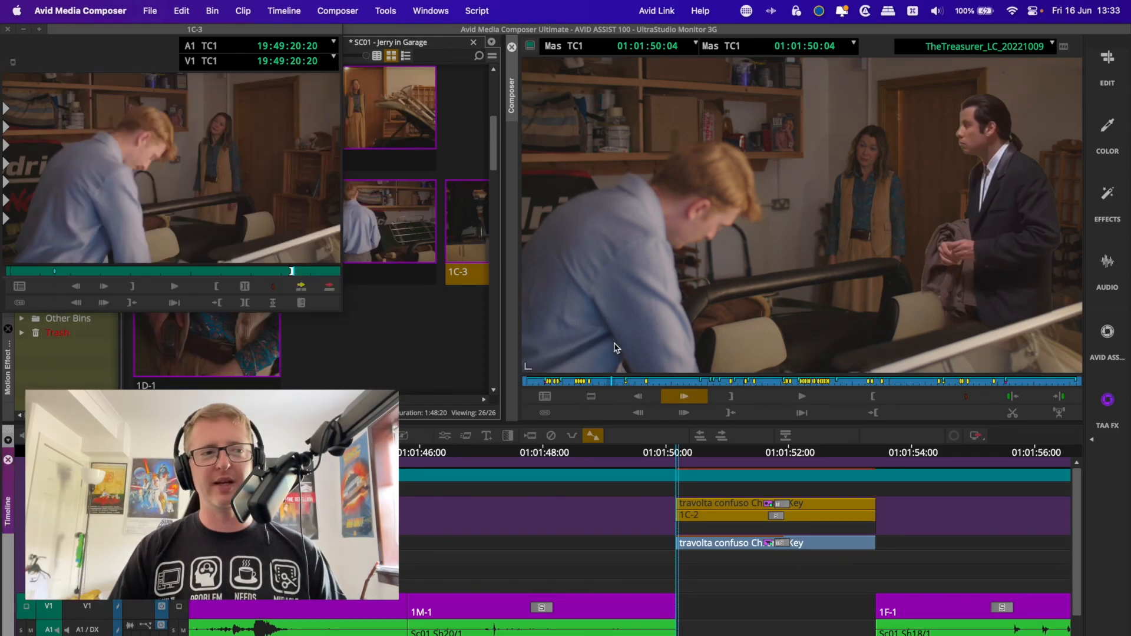
pyautogui.click(7, 28)
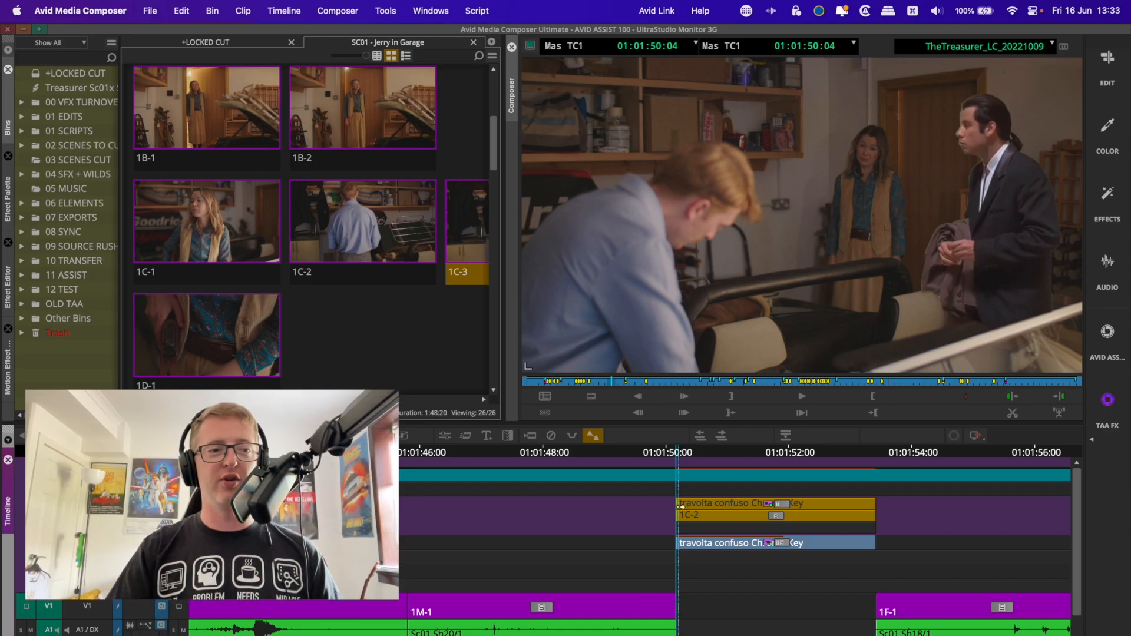
pyautogui.press('f')
pyautogui.click(98, 608)
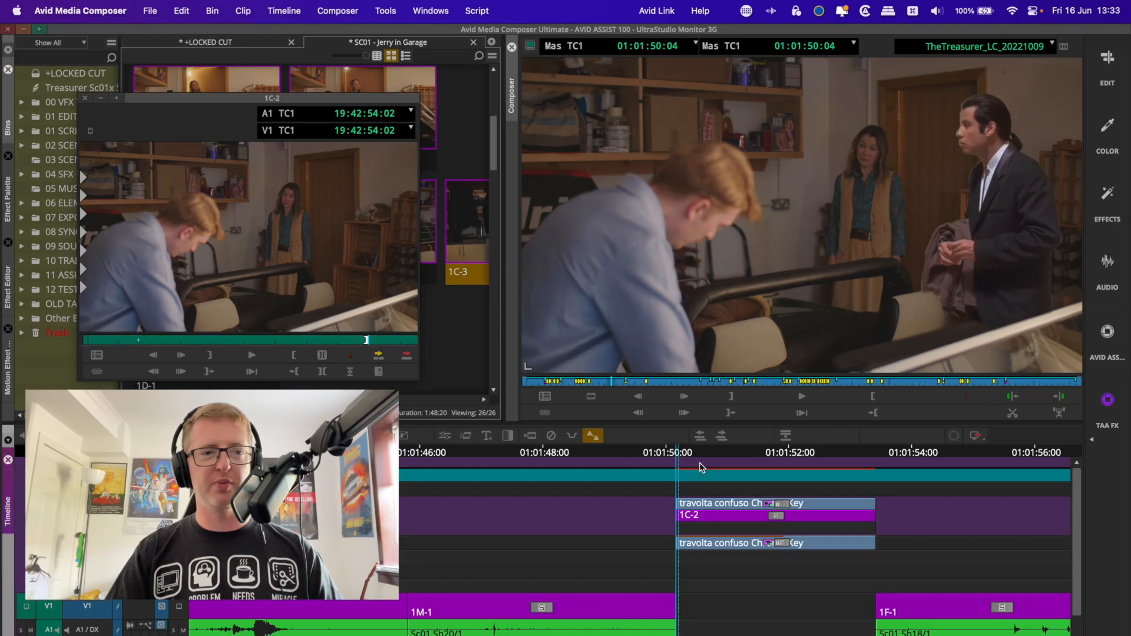
pyautogui.press('b')
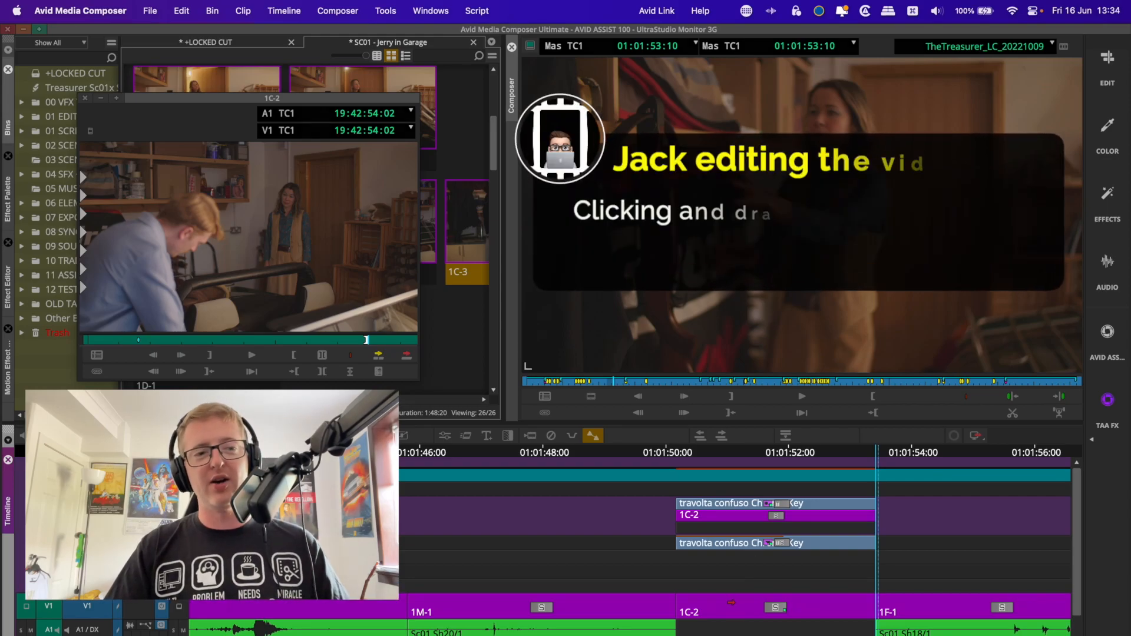
# - Try duplicating the 1C-2 clip from V1 onto V3 / TITLES, close the nest and return to the start of the shot
pyautogui.click(736, 585)
pyautogui.moveTo(736, 585); pyautogui.dragTo(777, 568)
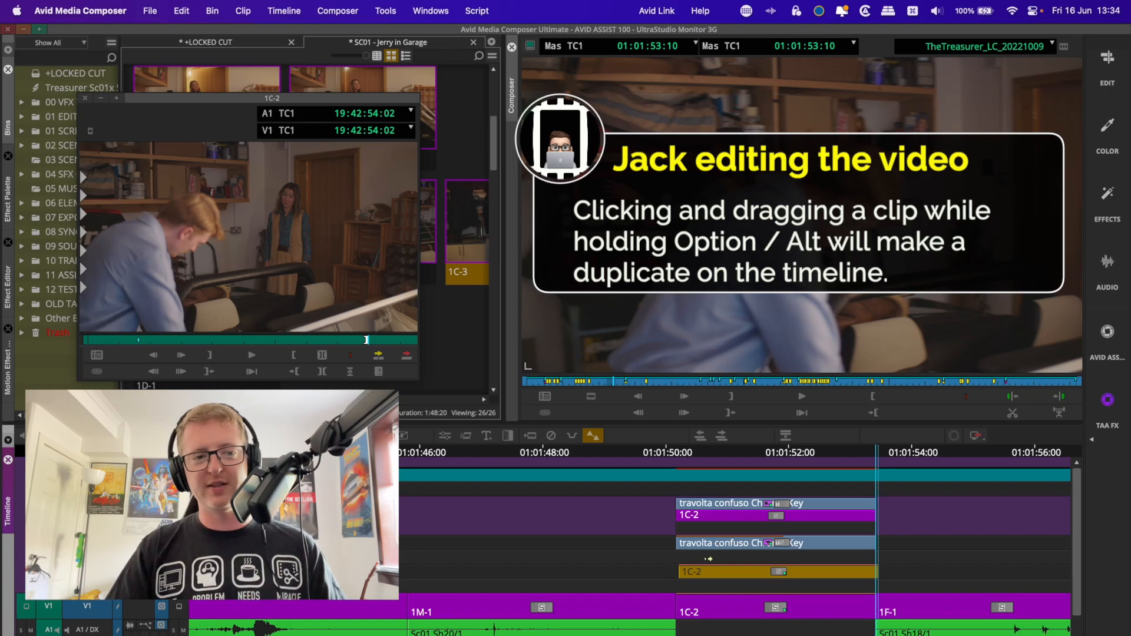
pyautogui.doubleClick(719, 543)
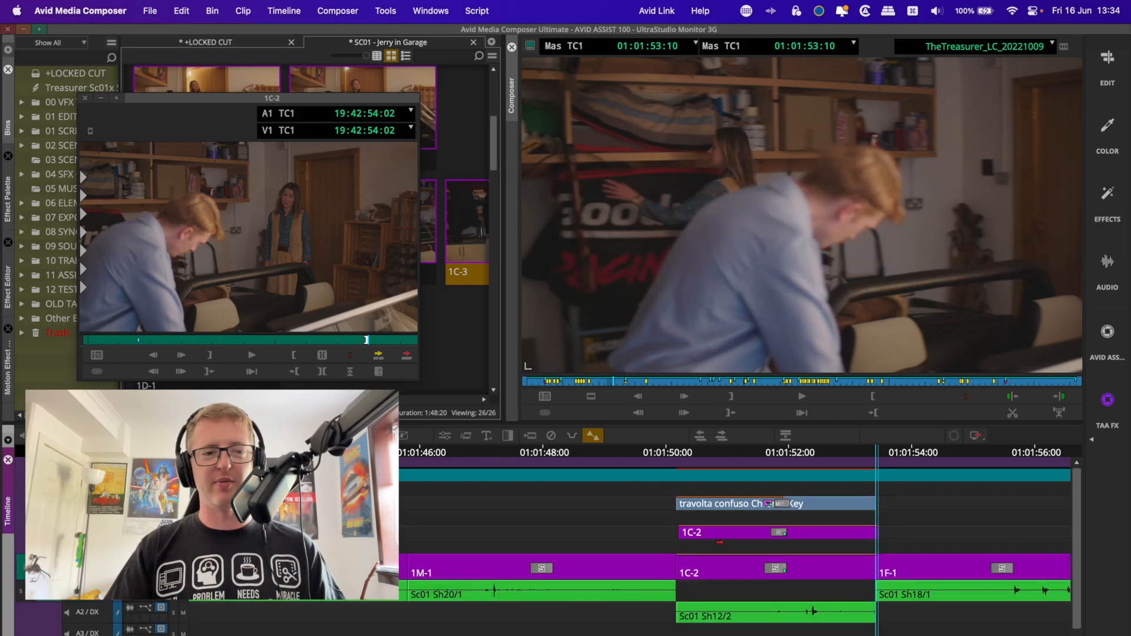
pyautogui.click(683, 465)
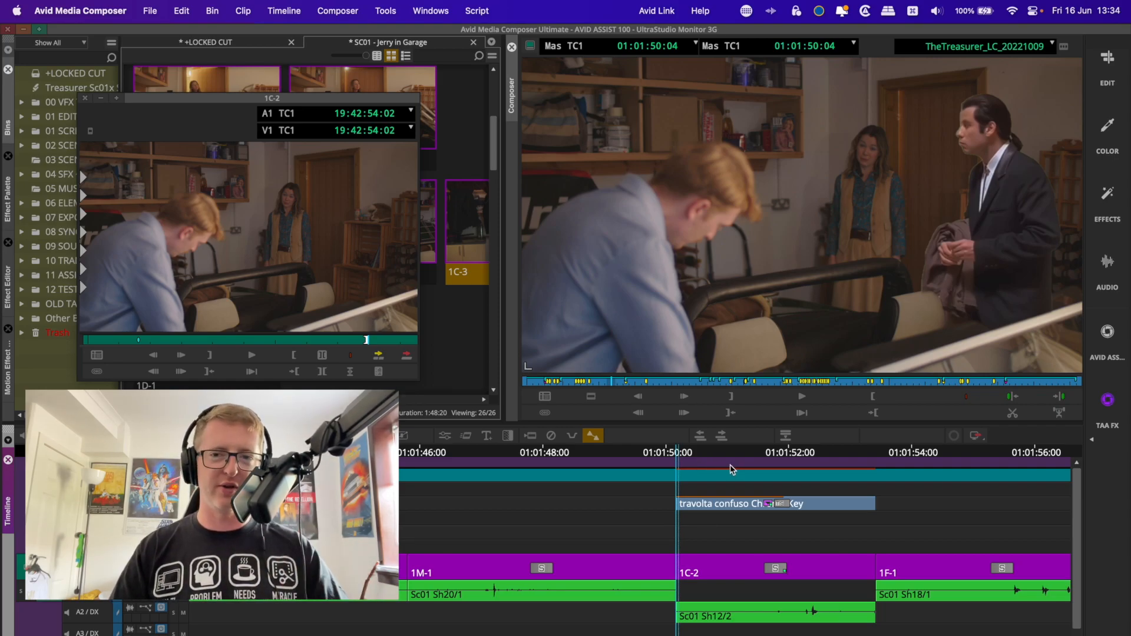
# - Step into the collapsed travolta clip again and select the 1C-2 clip on V1
pyautogui.doubleClick(771, 503)
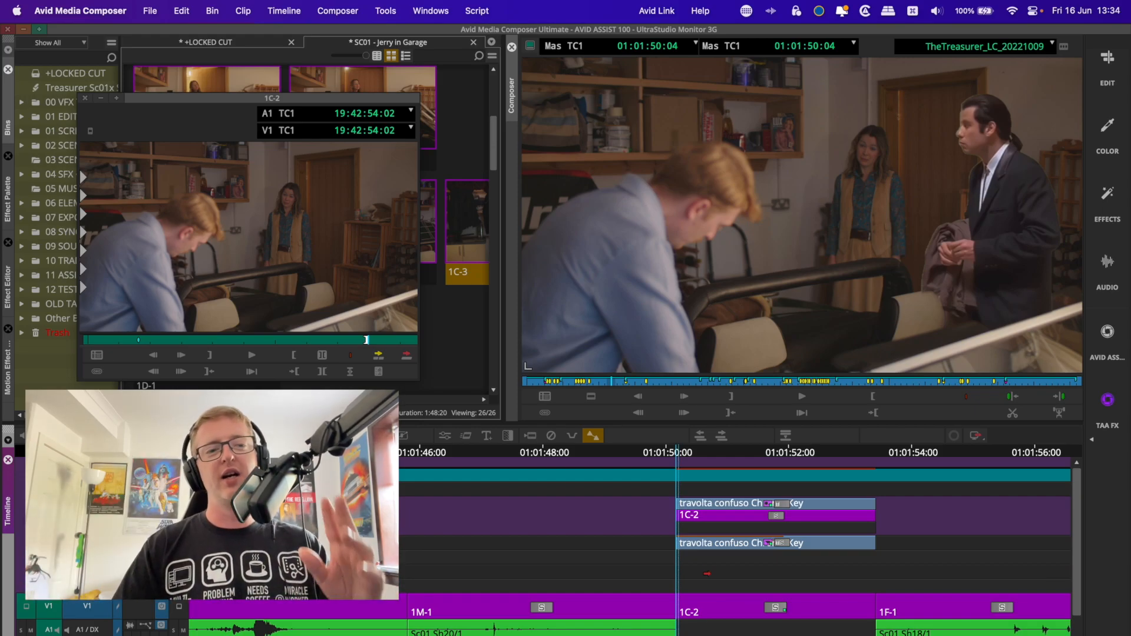
pyautogui.click(796, 589)
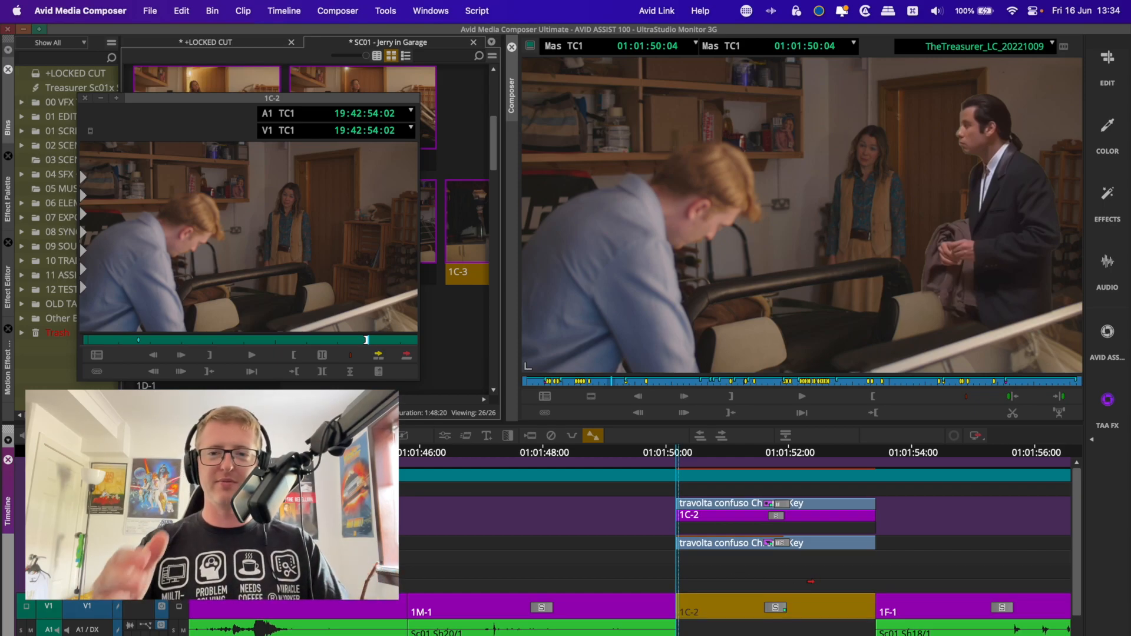